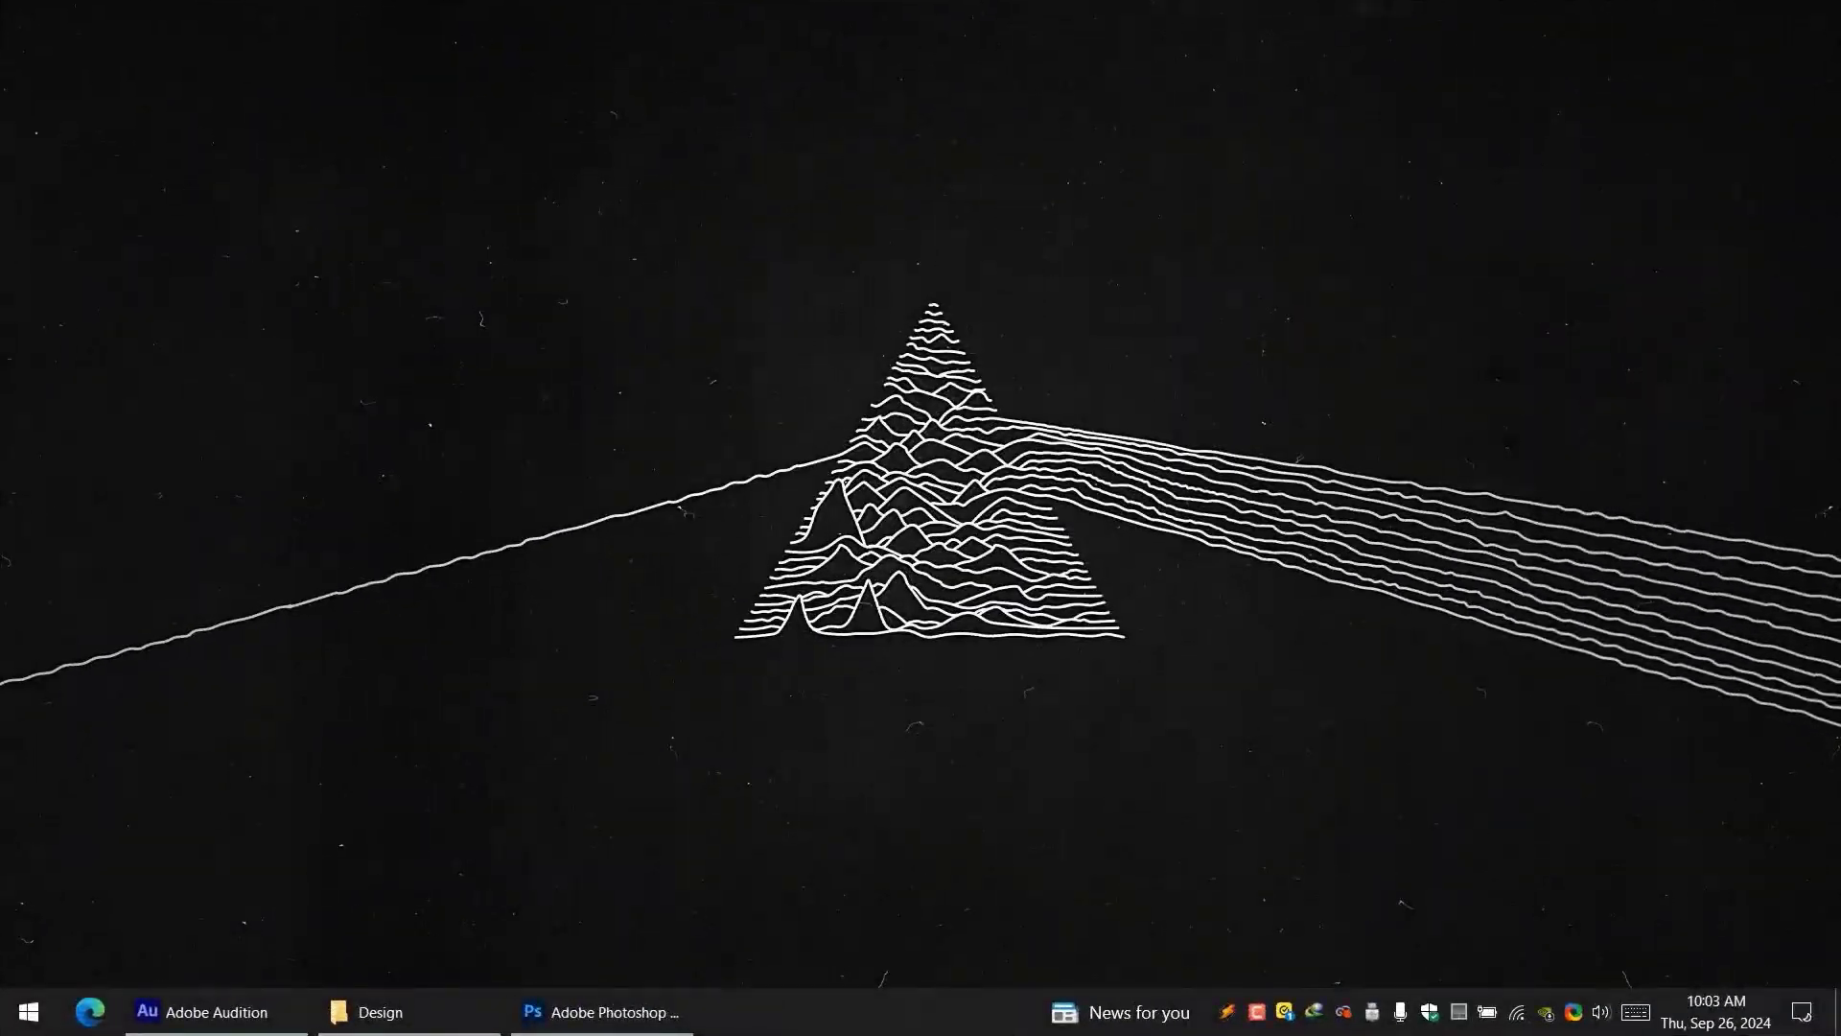
- Switch to Photoshop and create a new 3000 x 4000 pixel RGB document at 72 pixels/inch with white background contents
{"action": "left_click", "coordinate": [595, 1014]}
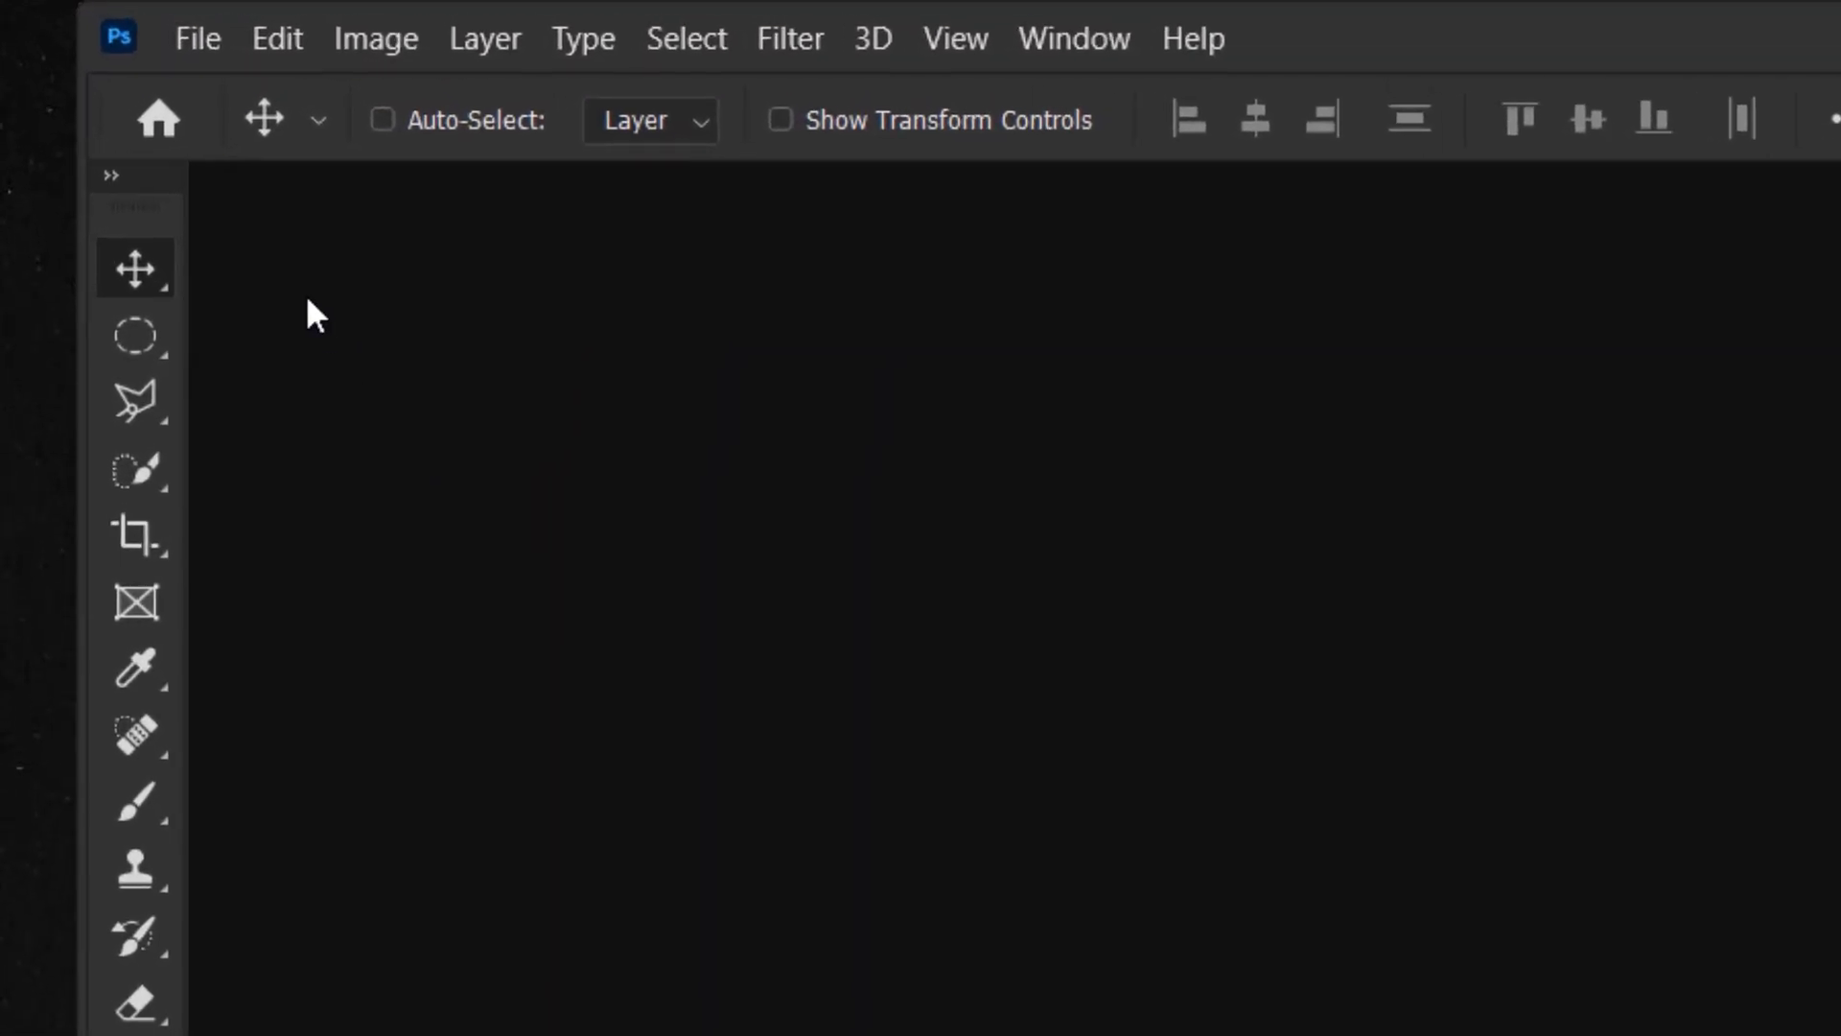
{"action": "left_click", "coordinate": [103, 23]}
{"action": "left_click", "coordinate": [129, 46]}
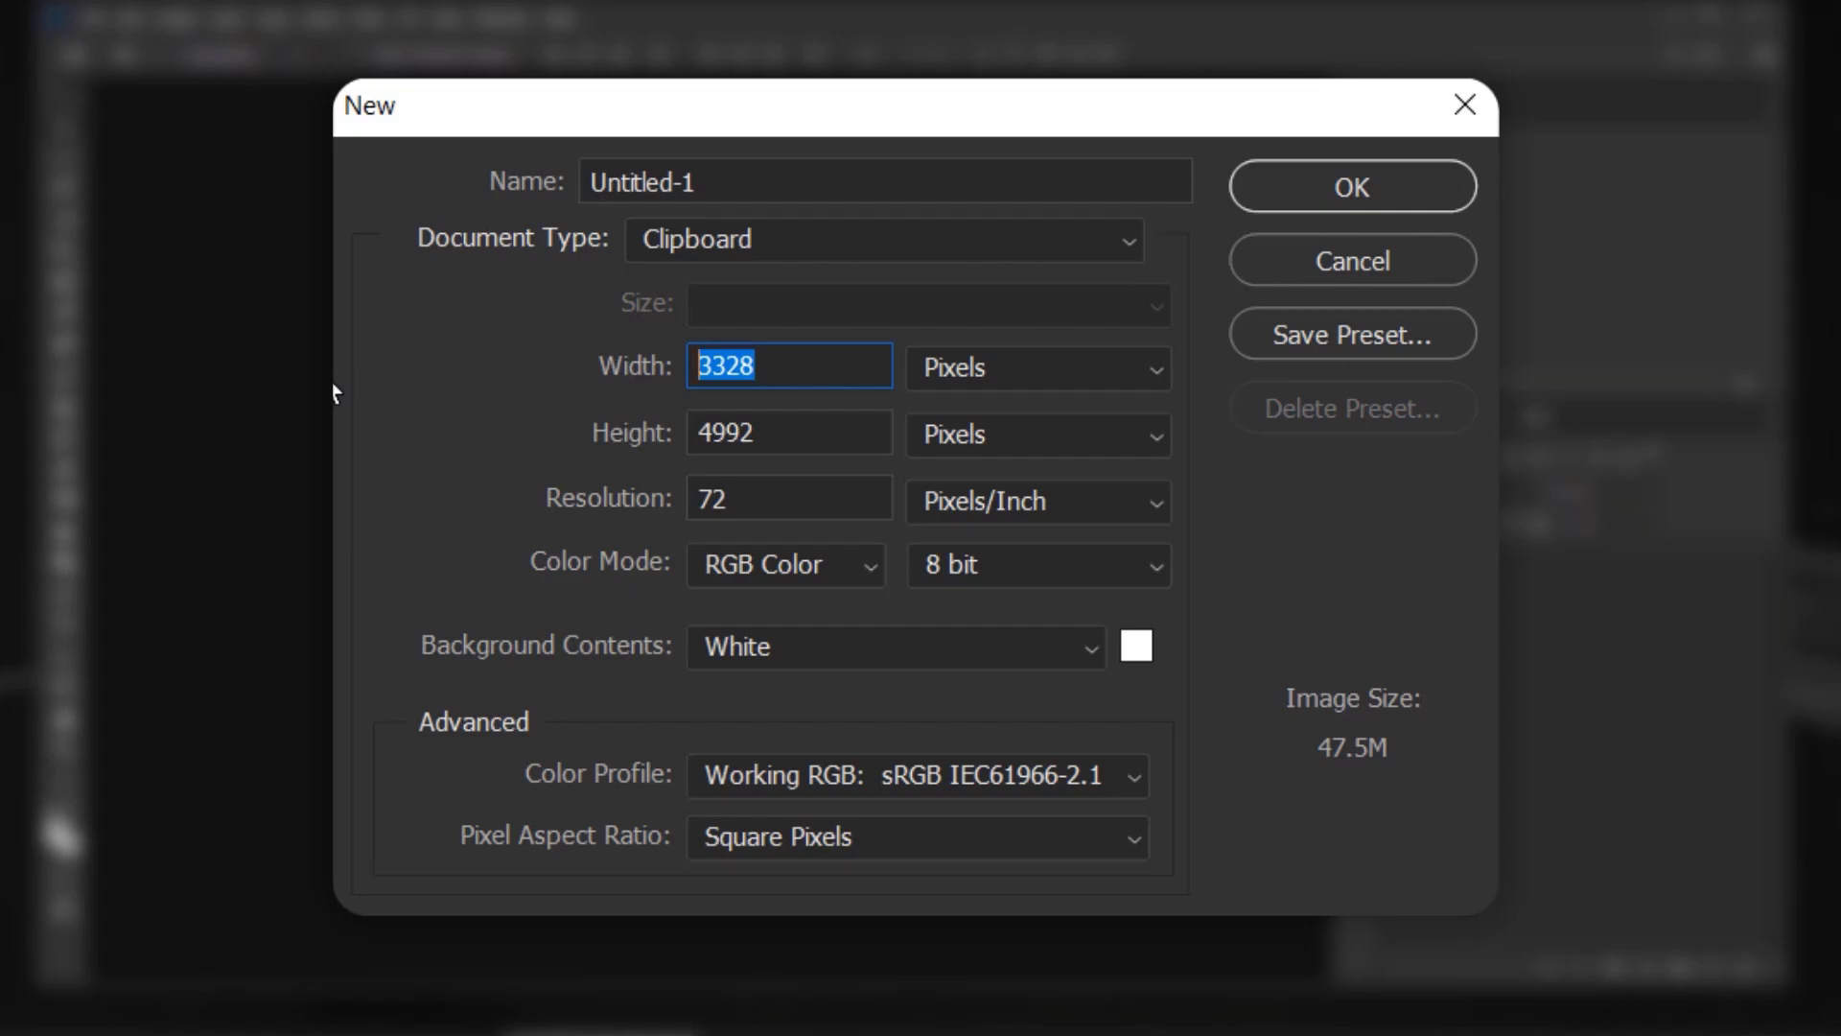
{"action": "type", "text": "3000"}
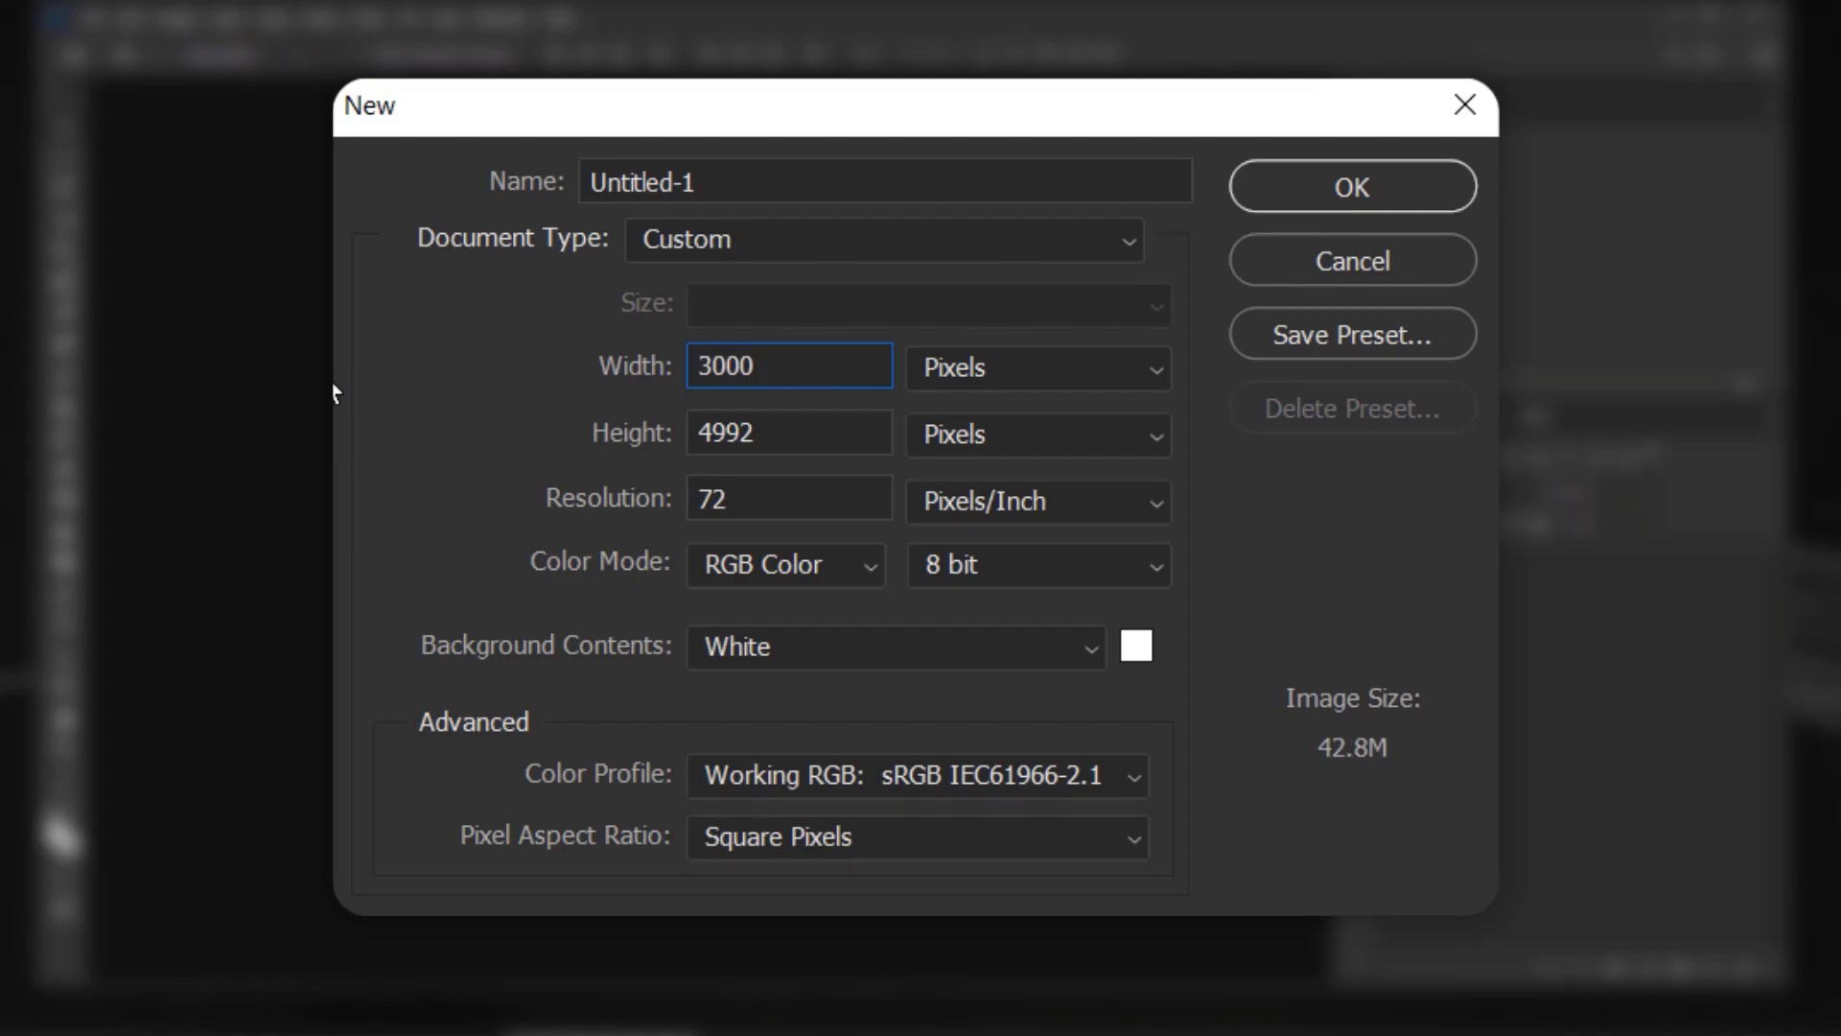
{"action": "left_click", "coordinate": [821, 434]}
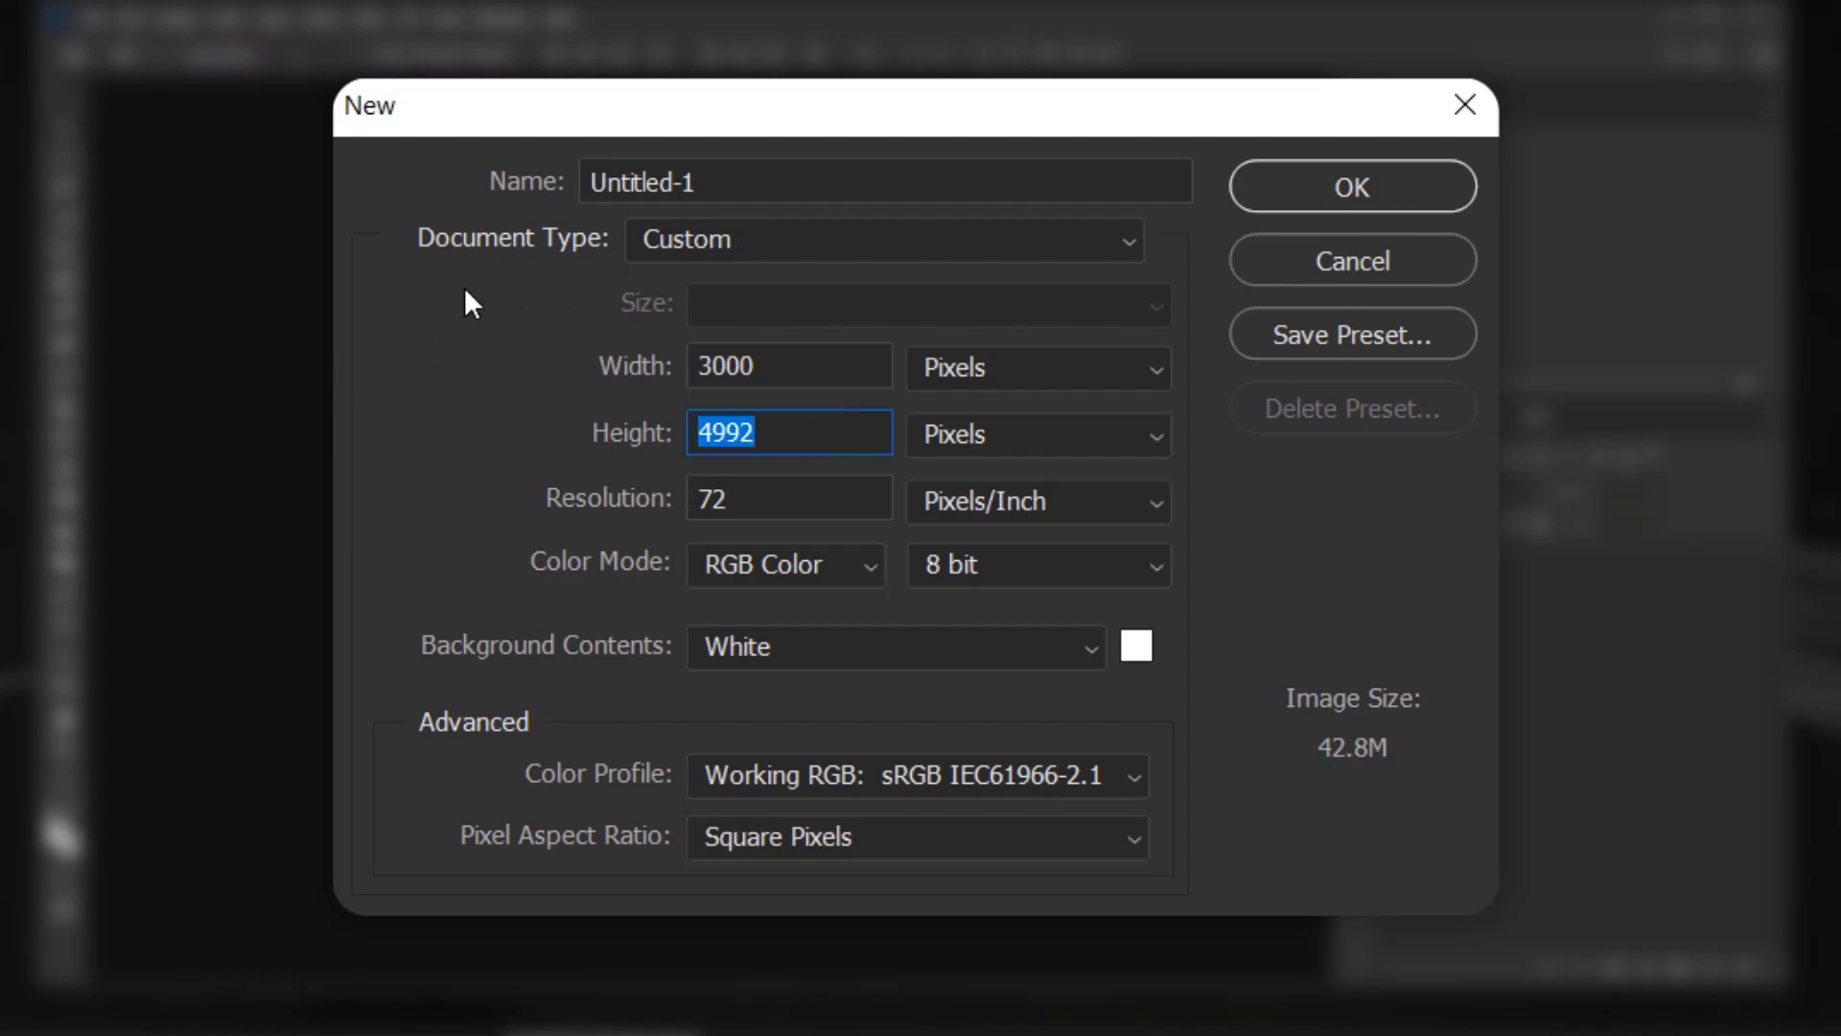
{"action": "type", "text": "40"}
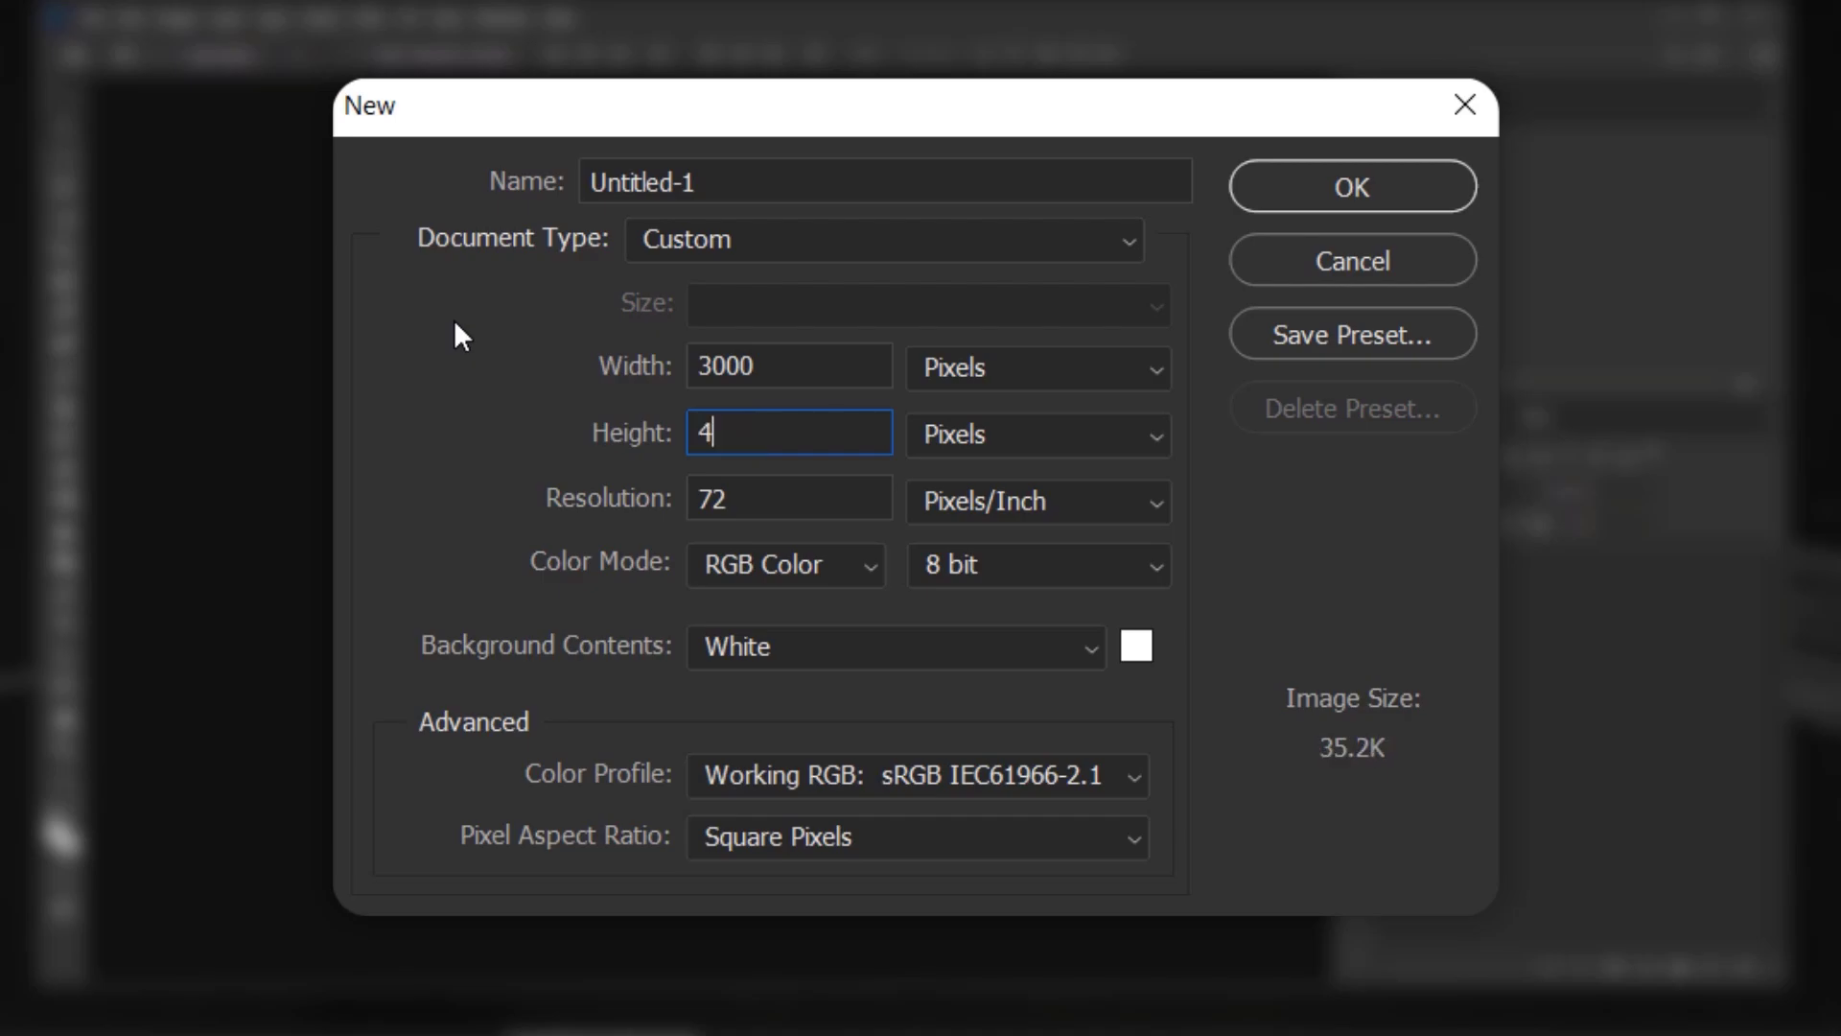
{"action": "type", "text": "00"}
{"action": "left_click", "coordinate": [769, 495]}
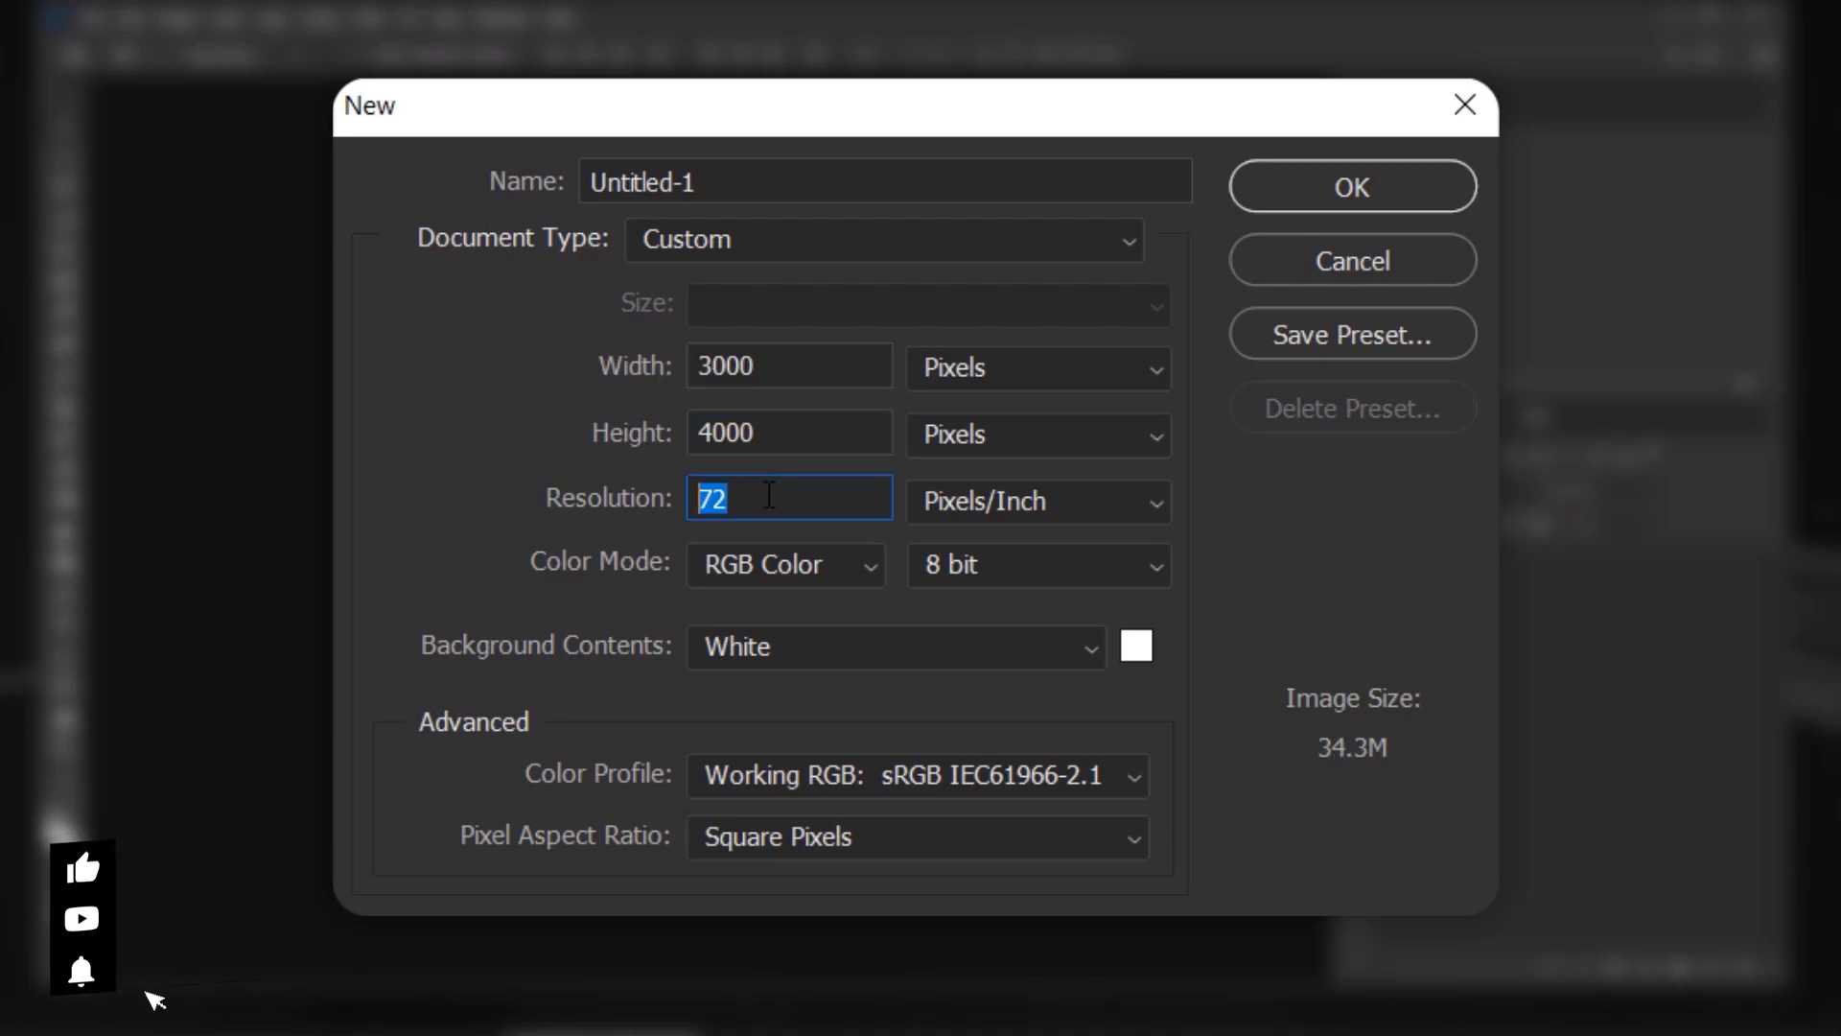
{"action": "left_click", "coordinate": [1388, 189]}
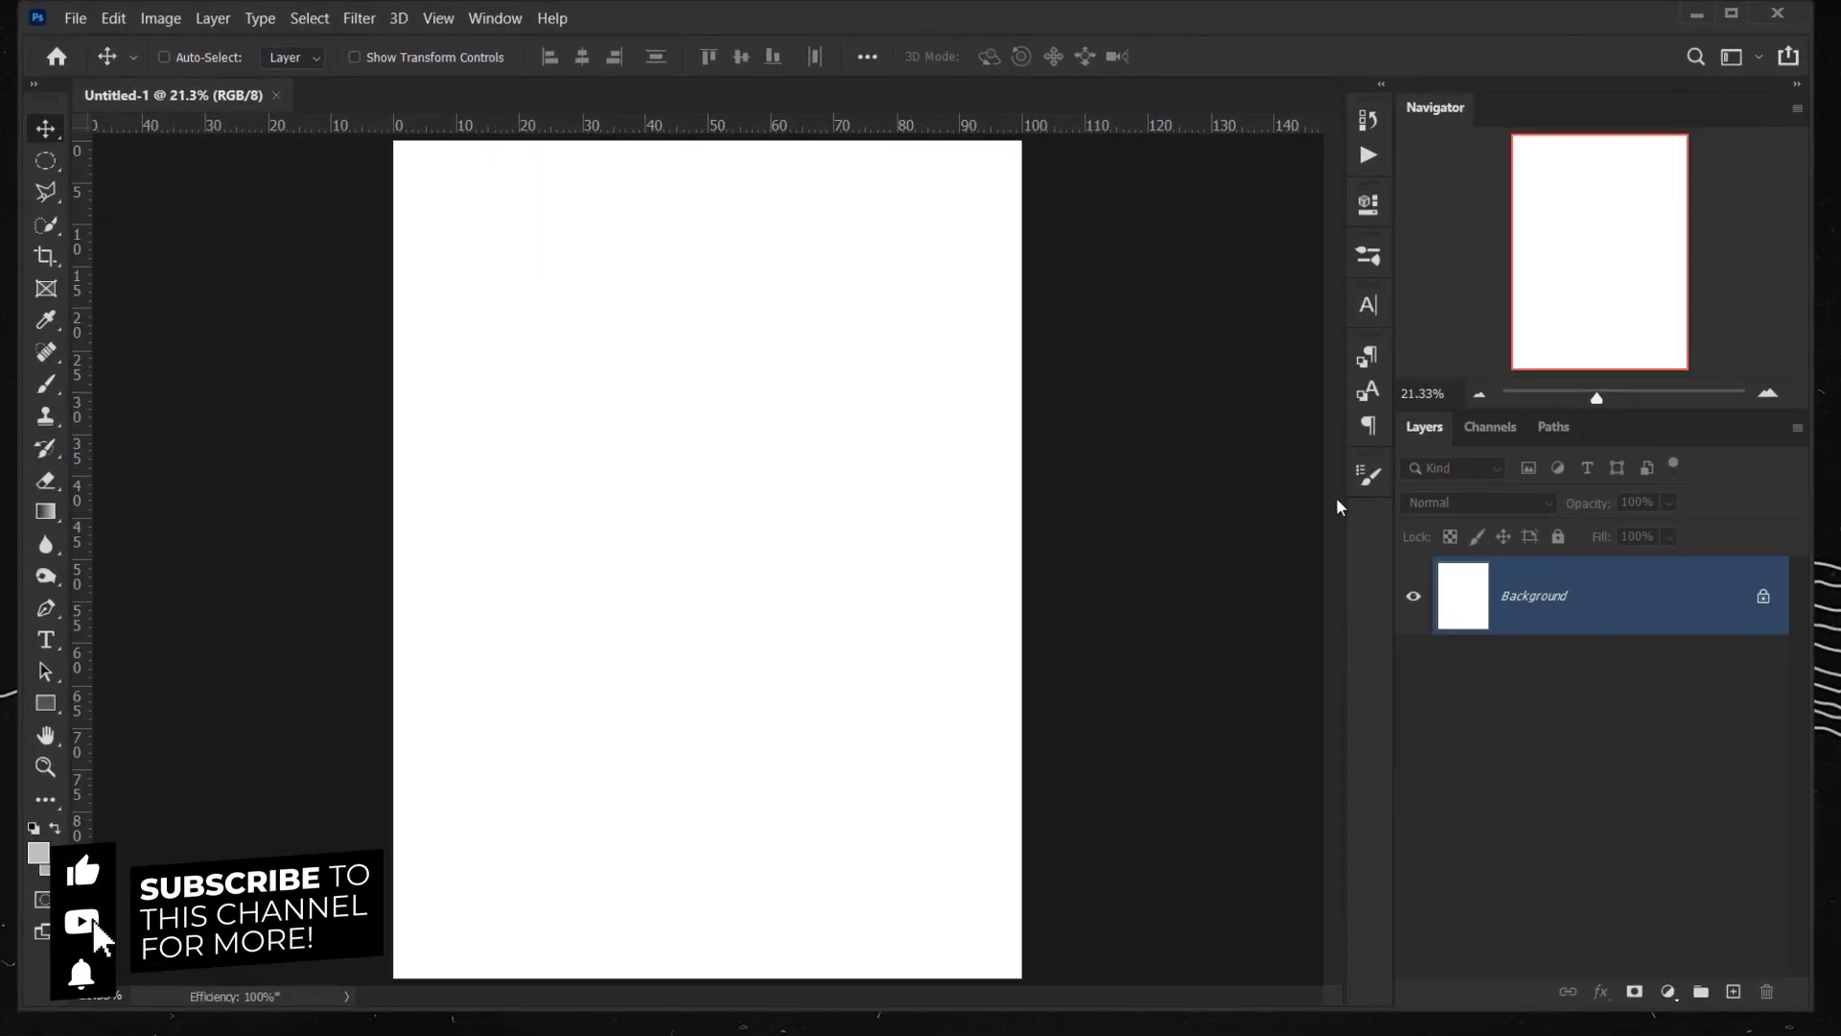
- Add a solid color fill layer in light gray bfbfbf and delete the white Background layer
{"action": "left_click", "coordinate": [1684, 1010]}
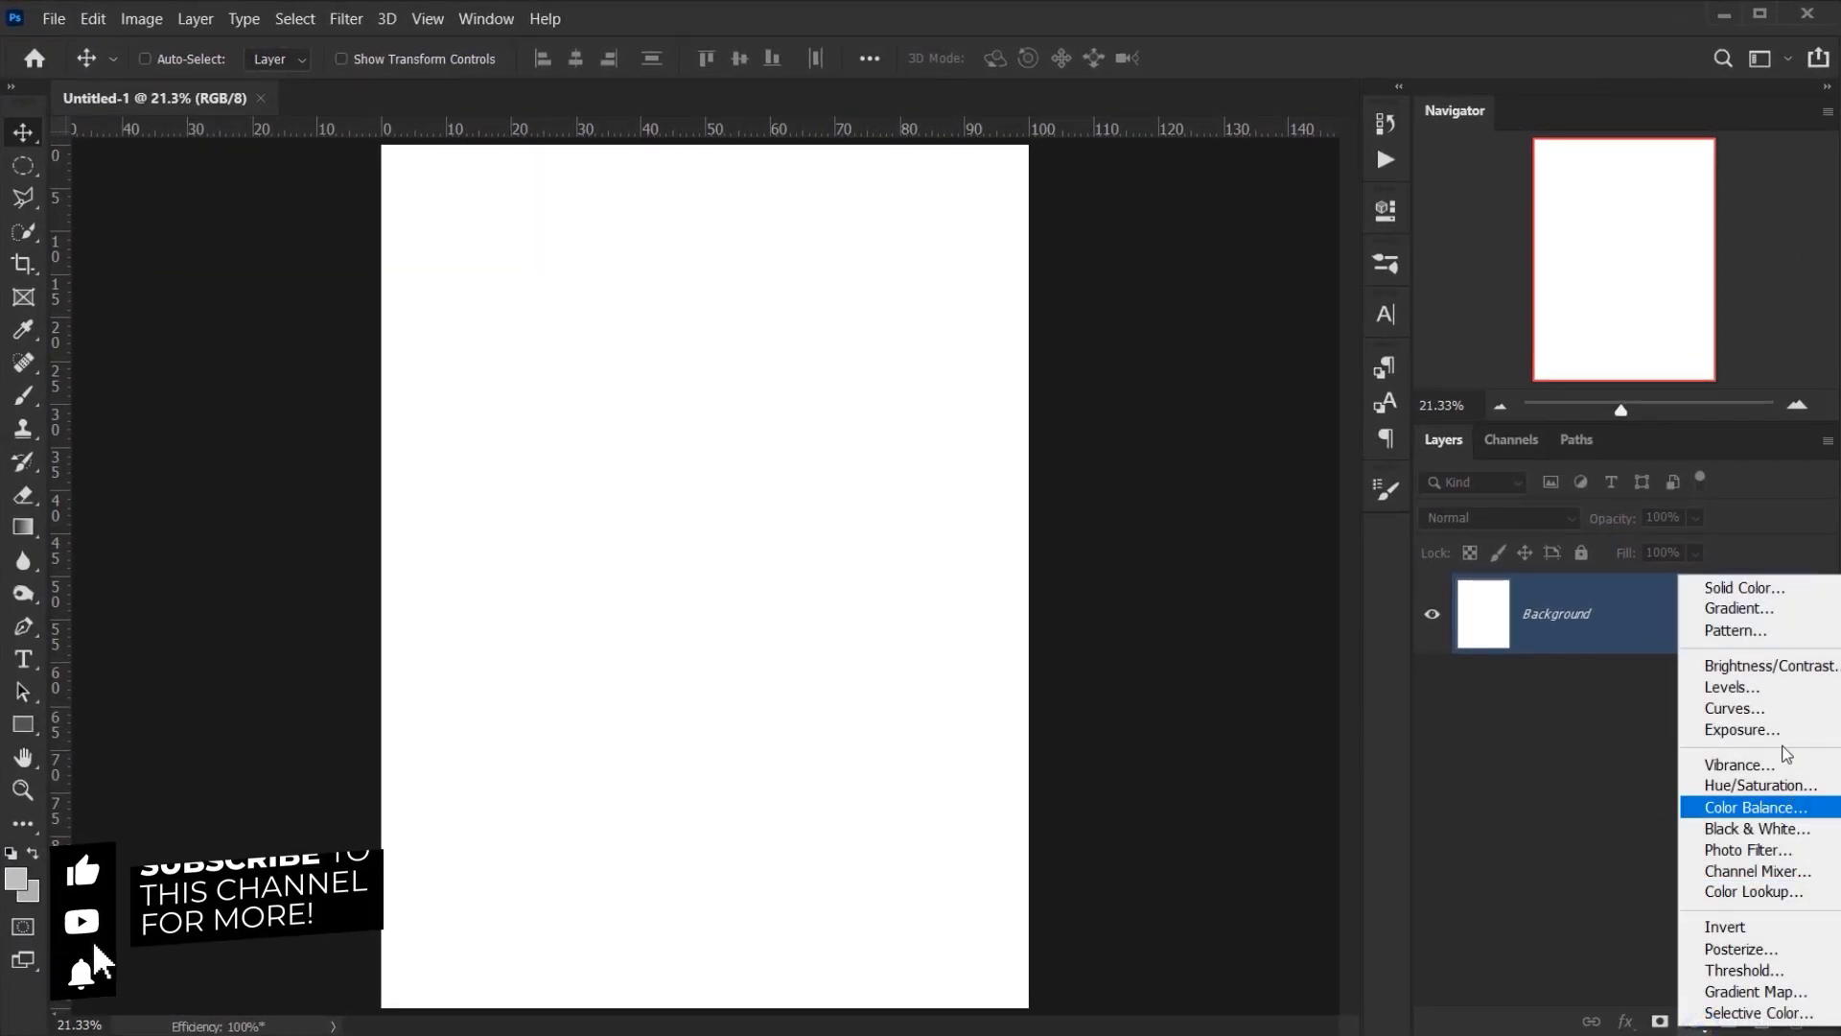
{"action": "left_click", "coordinate": [1743, 587]}
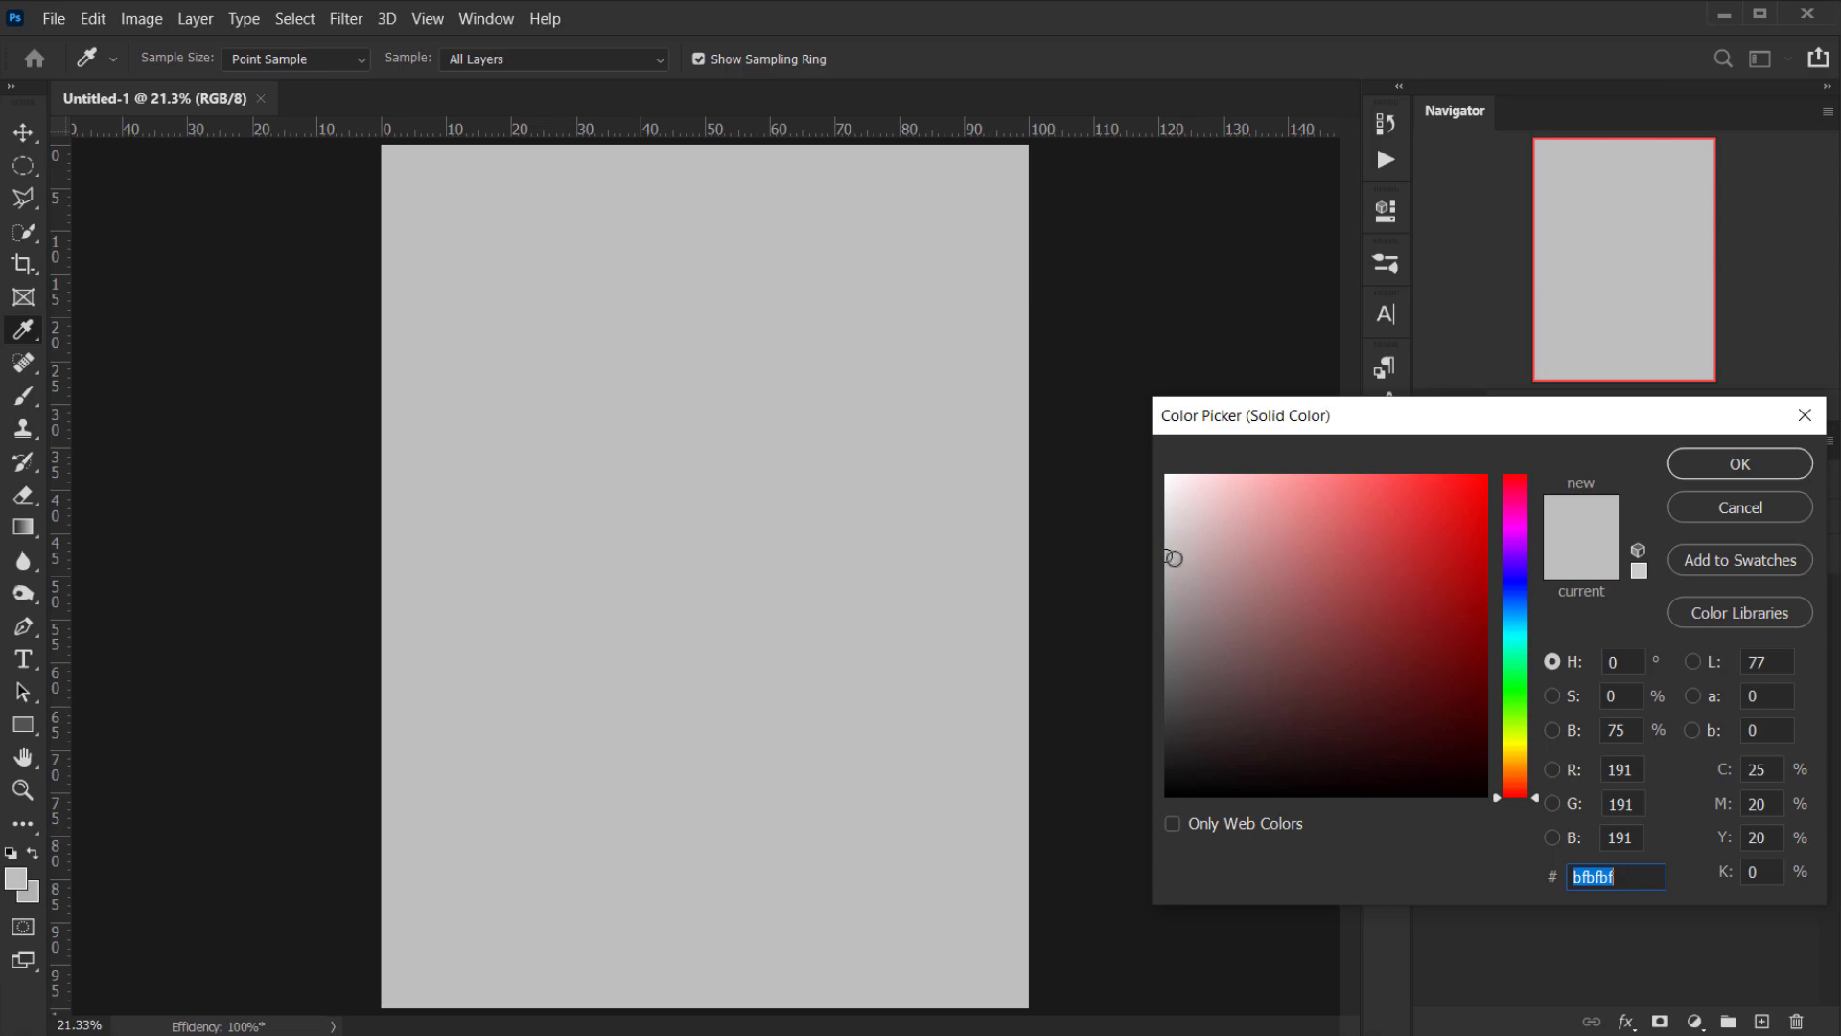
{"action": "left_click", "coordinate": [1726, 464]}
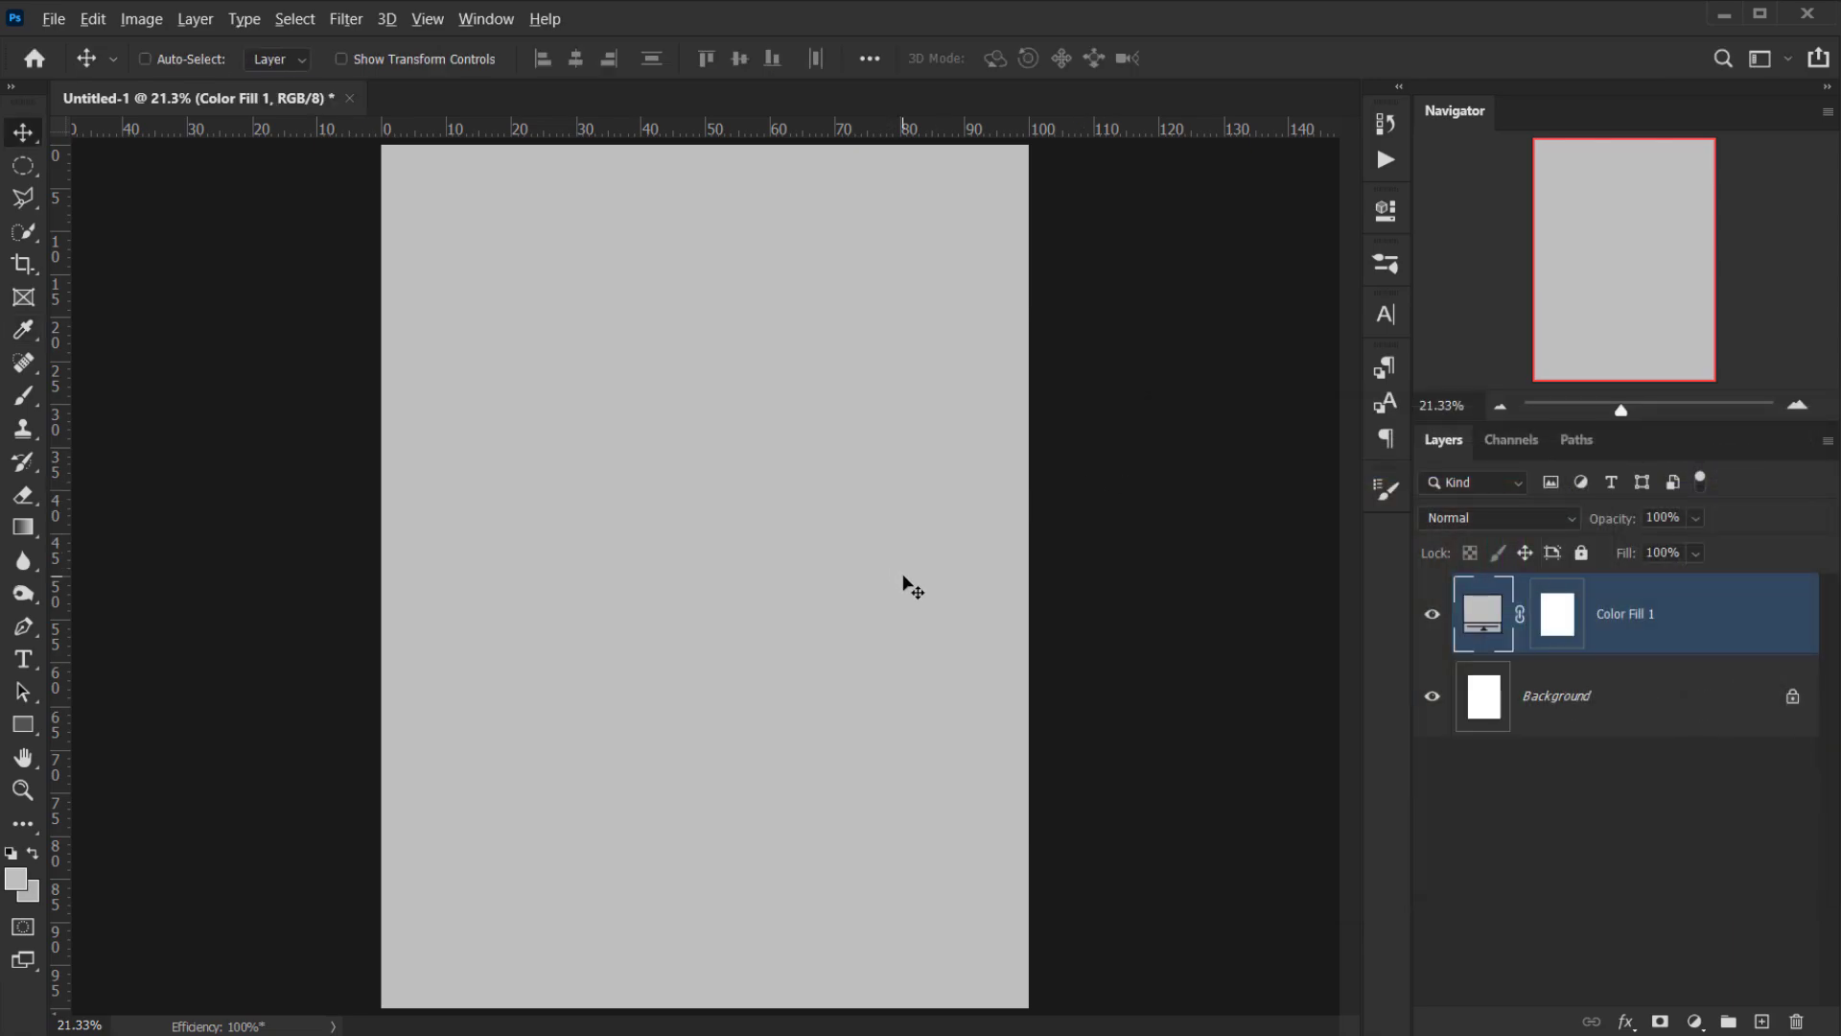
{"action": "scroll", "coordinate": [904, 588], "scroll_direction": "down", "scroll_amount": 1}
{"action": "left_click_drag", "start_coordinate": [1656, 691], "coordinate": [1796, 1021]}
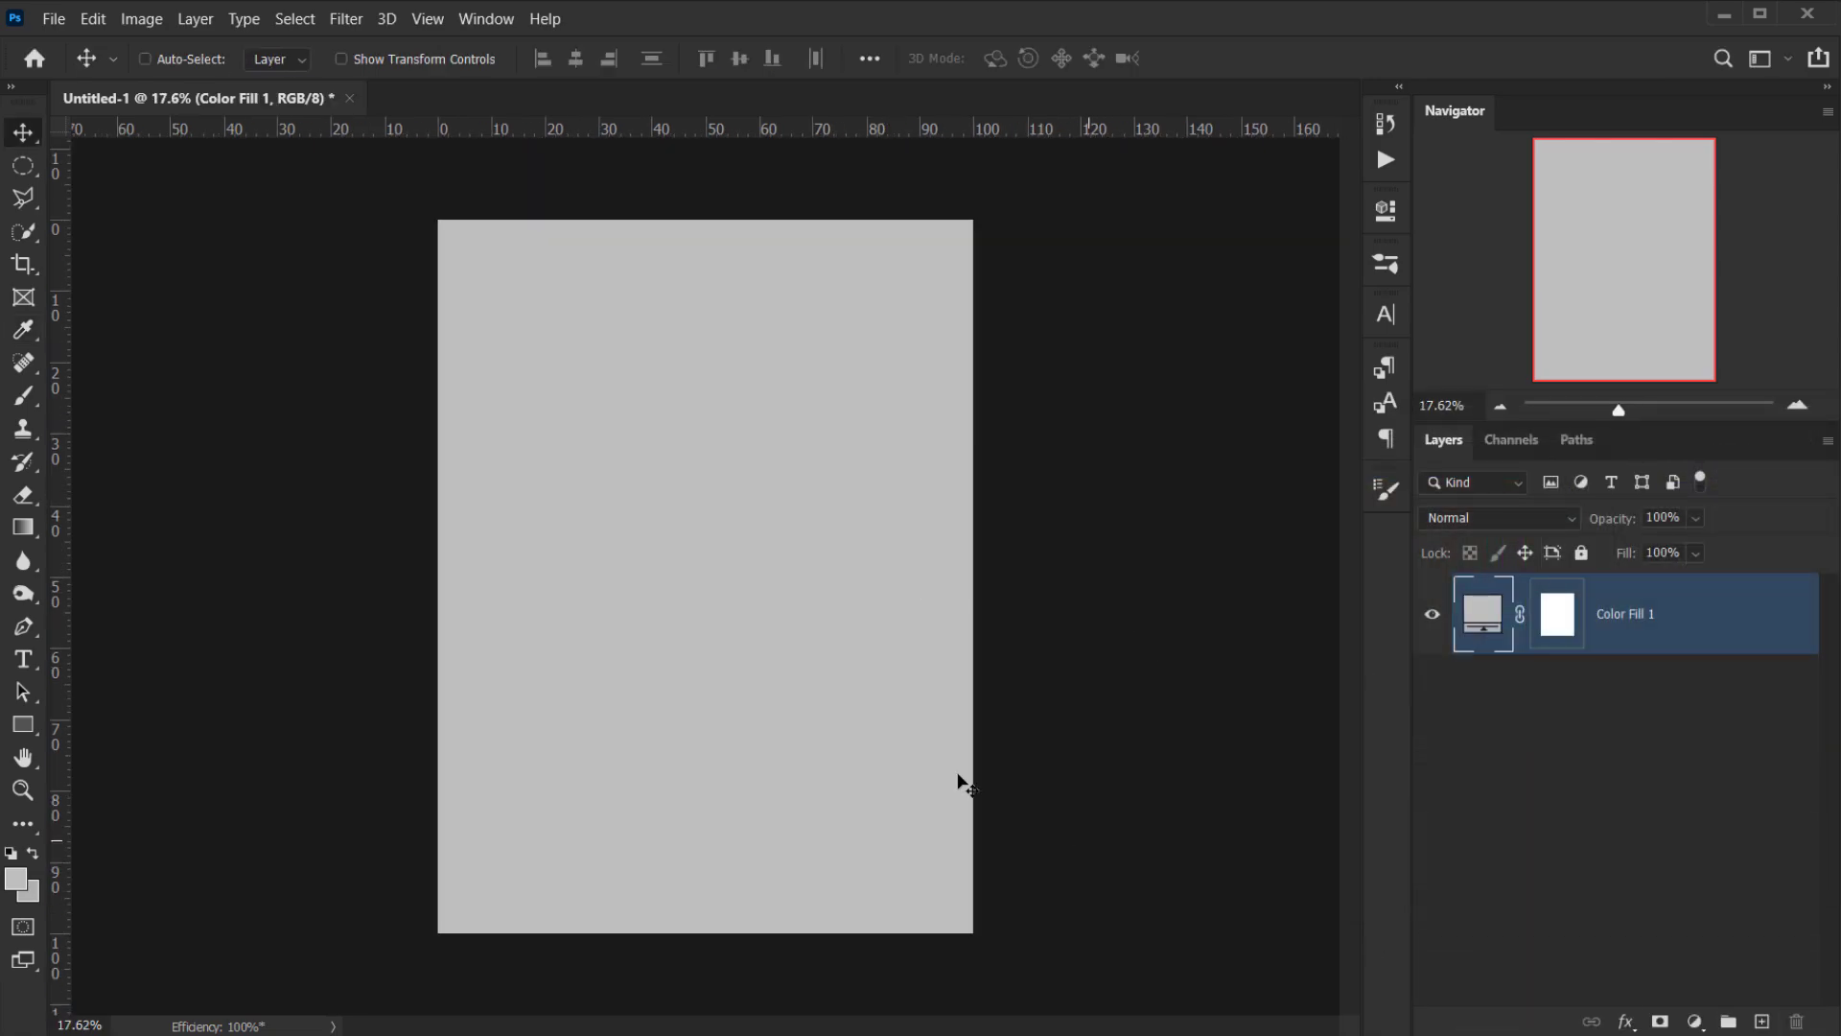
{"action": "scroll", "coordinate": [738, 647], "scroll_direction": "up", "scroll_amount": 1}
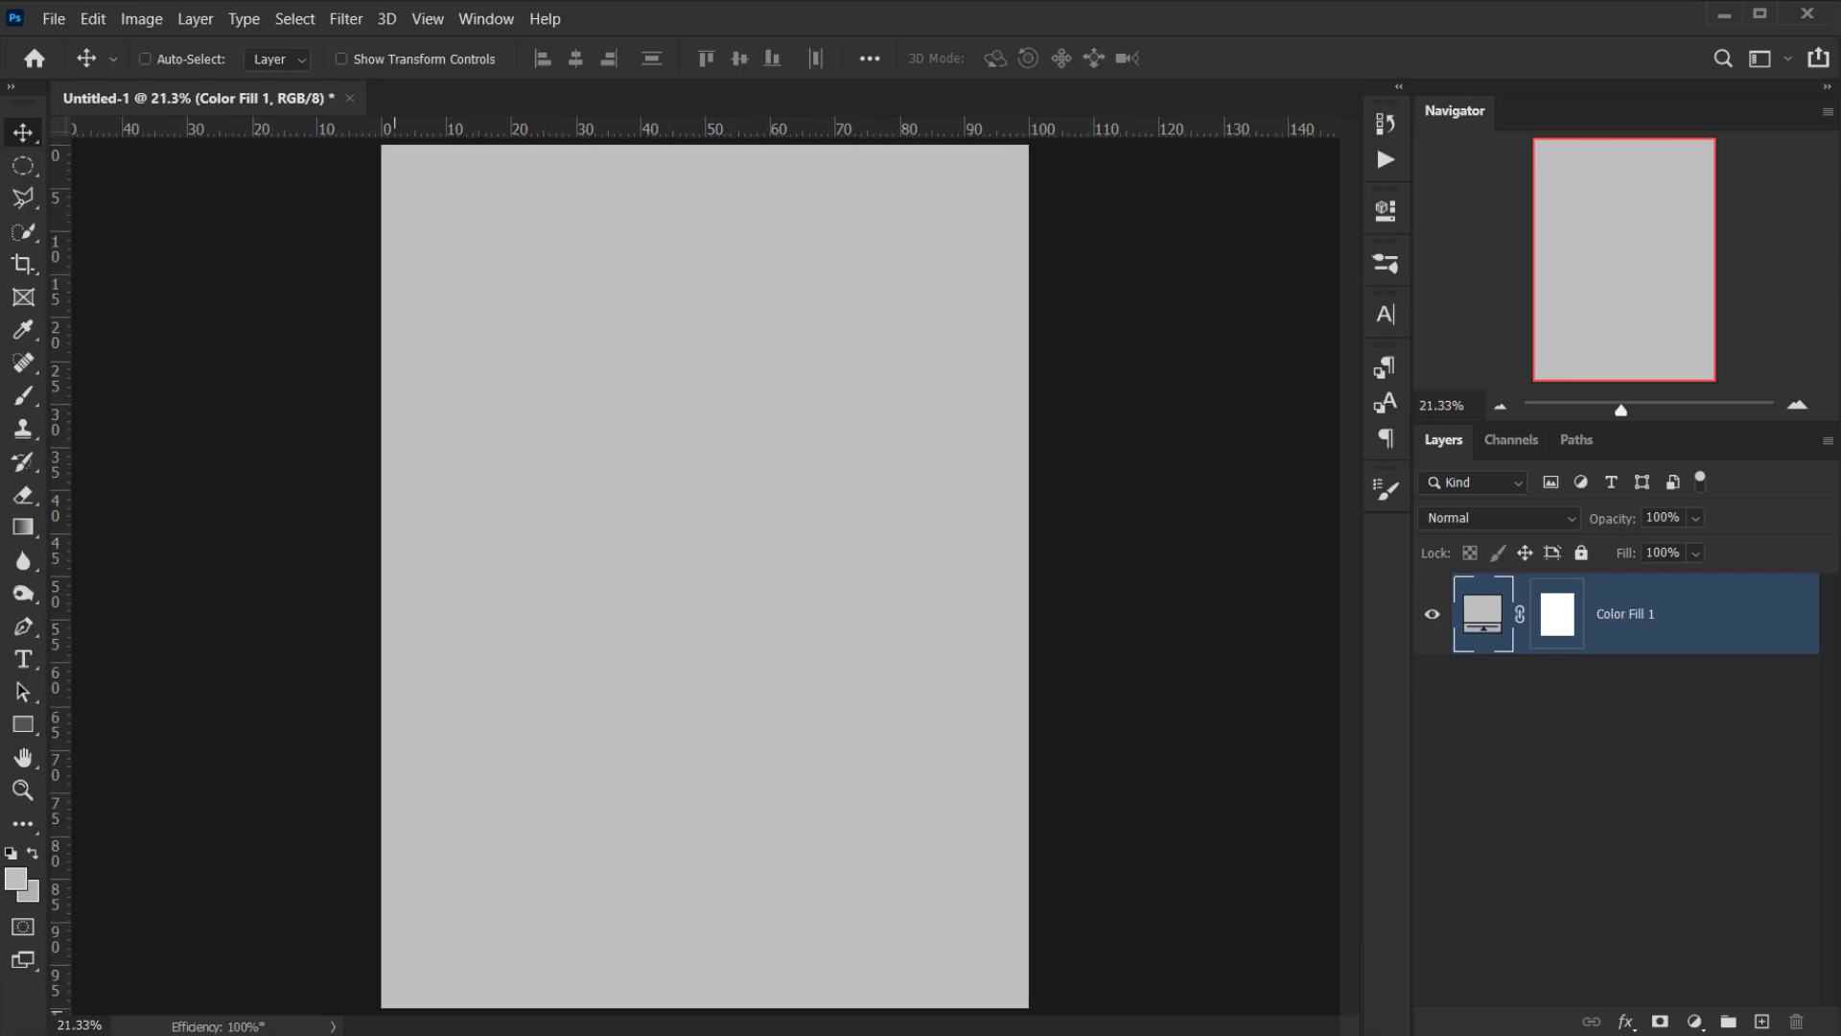
- Open the woman's portrait PNG from the Design folder as a separate Photoshop document
{"action": "key", "text": "alt+Tab"}
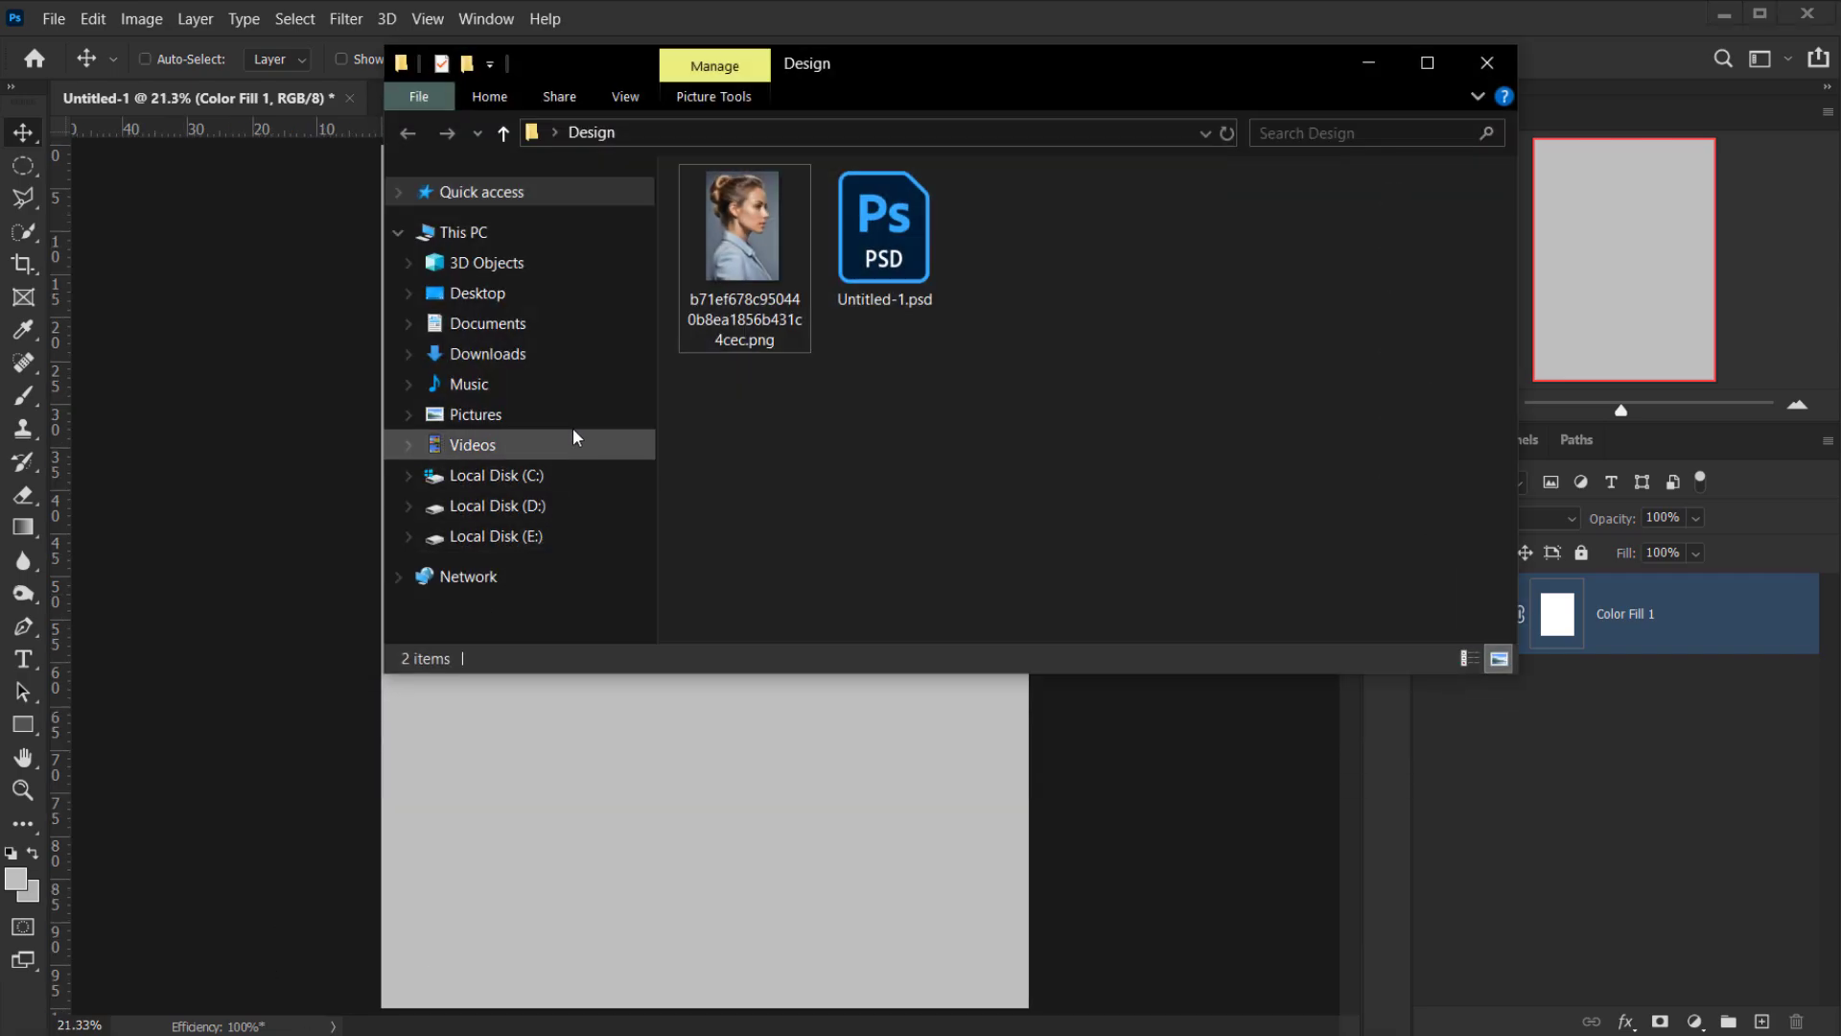
{"action": "left_click", "coordinate": [744, 254]}
{"action": "left_click_drag", "start_coordinate": [35, 987], "coordinate": [29, 1005]}
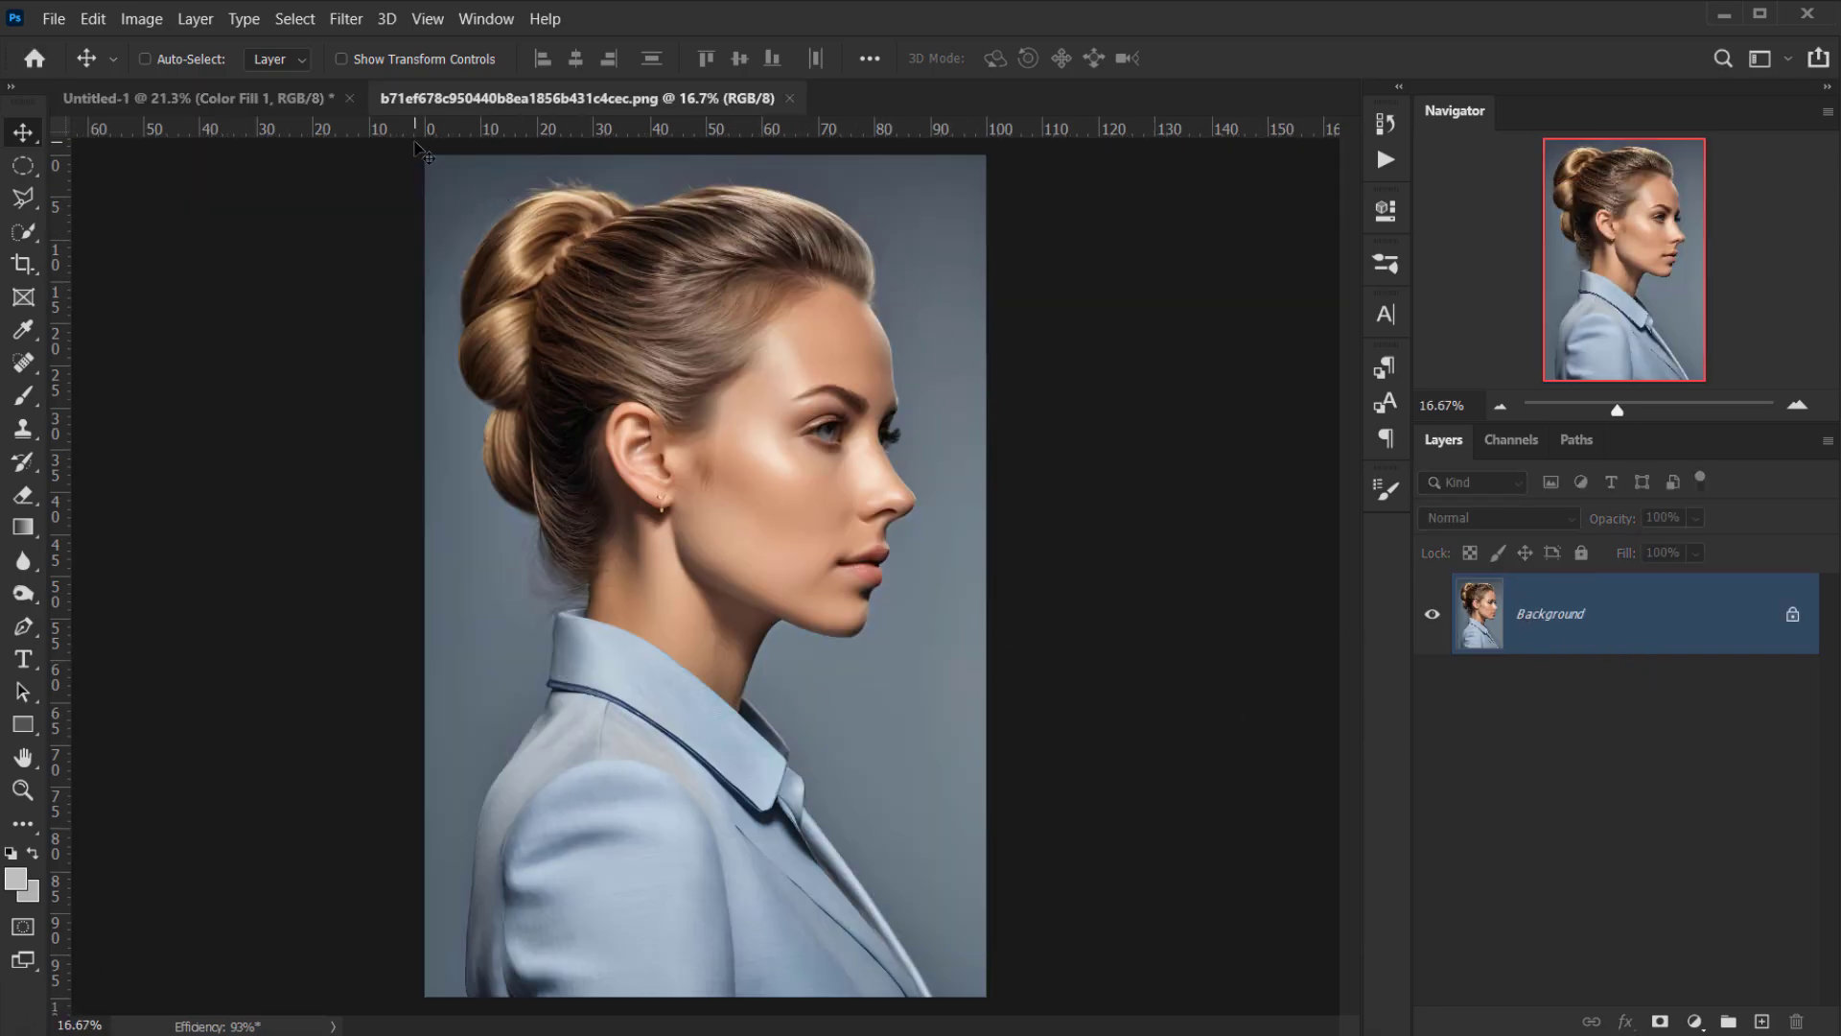
- Select the subject of the portrait and hide the photo's background with a layer mask
{"action": "left_click", "coordinate": [296, 23]}
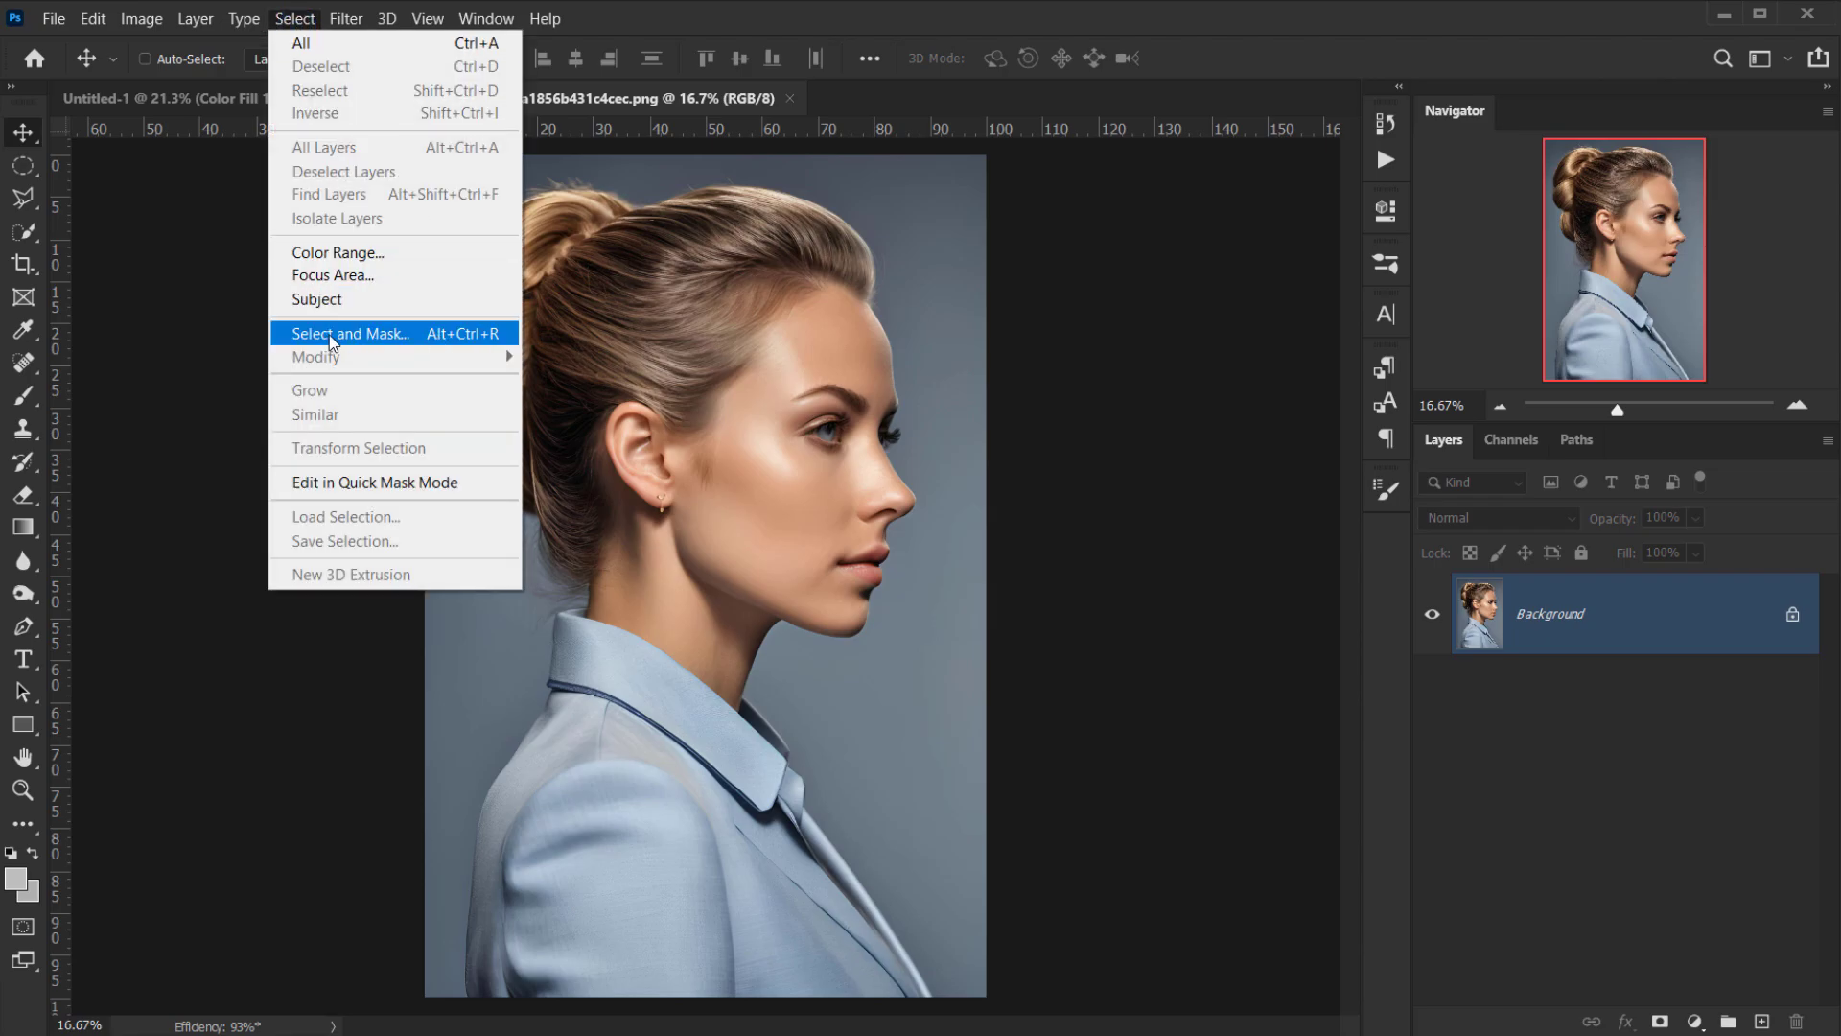
{"action": "left_click", "coordinate": [338, 299]}
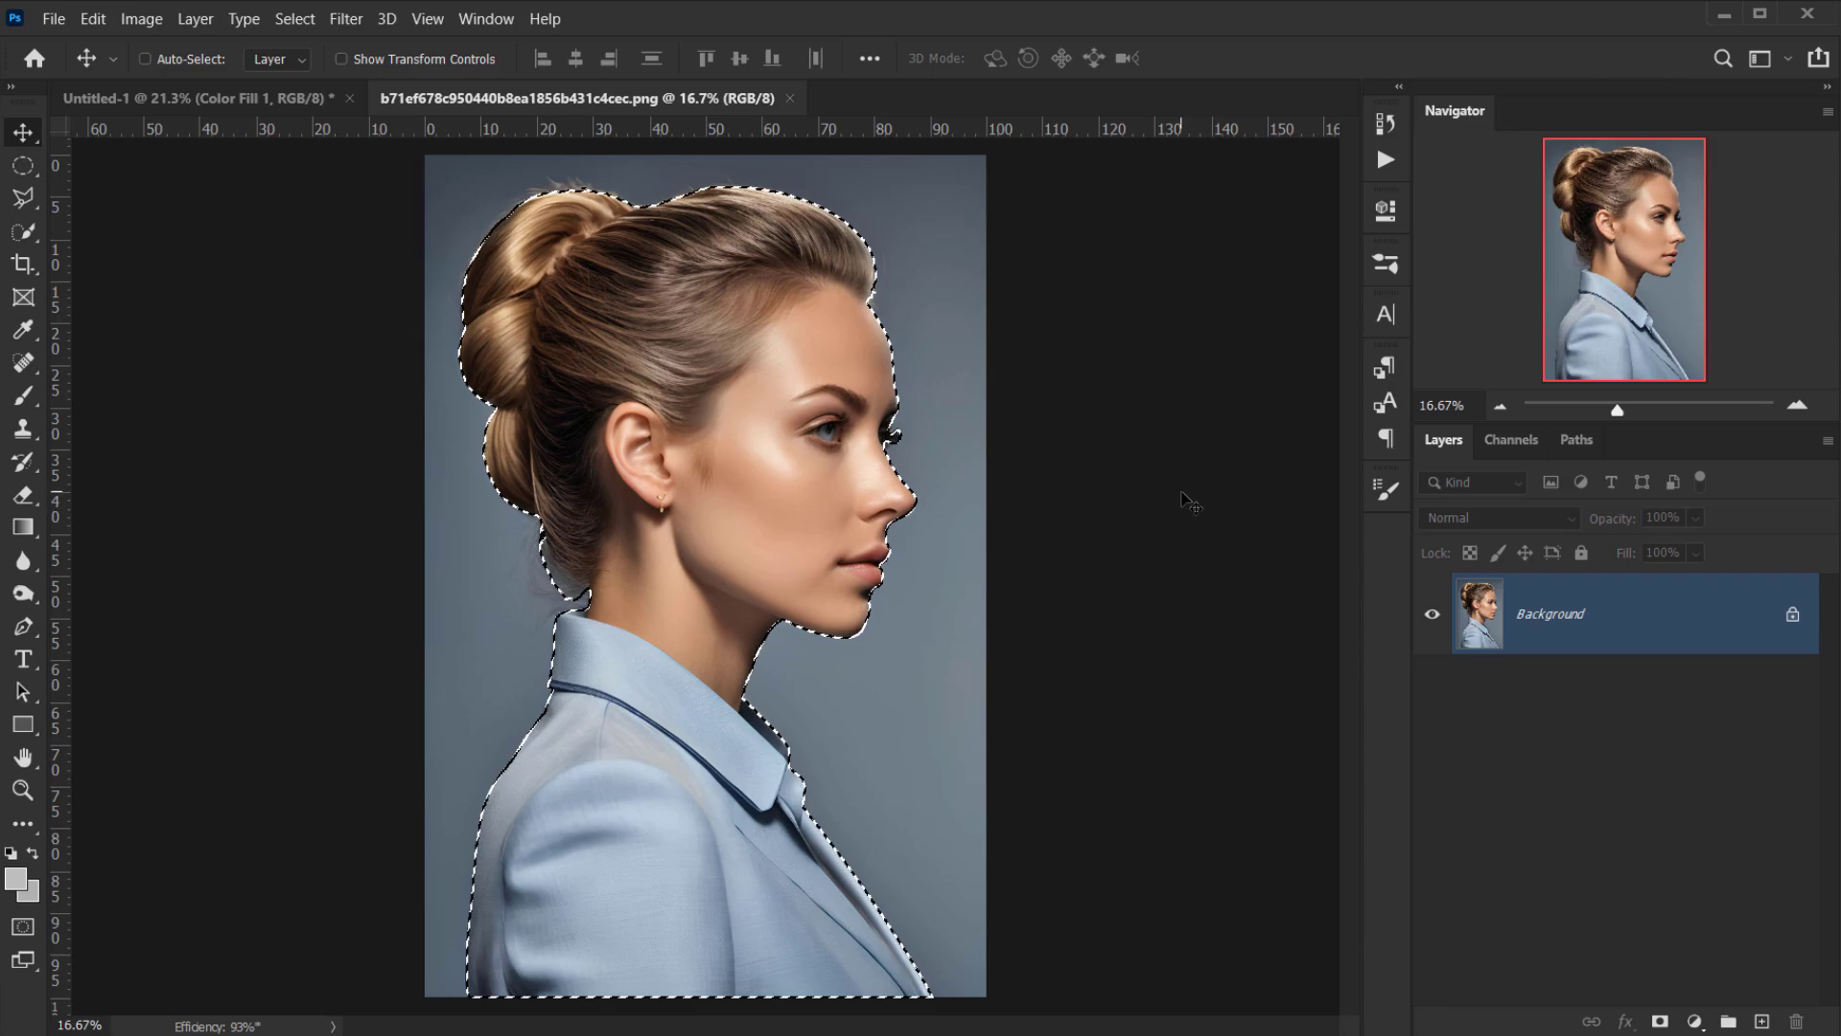
{"action": "scroll", "coordinate": [879, 393], "scroll_direction": "up", "scroll_amount": 3}
{"action": "scroll", "coordinate": [880, 395], "scroll_direction": "down", "scroll_amount": 3}
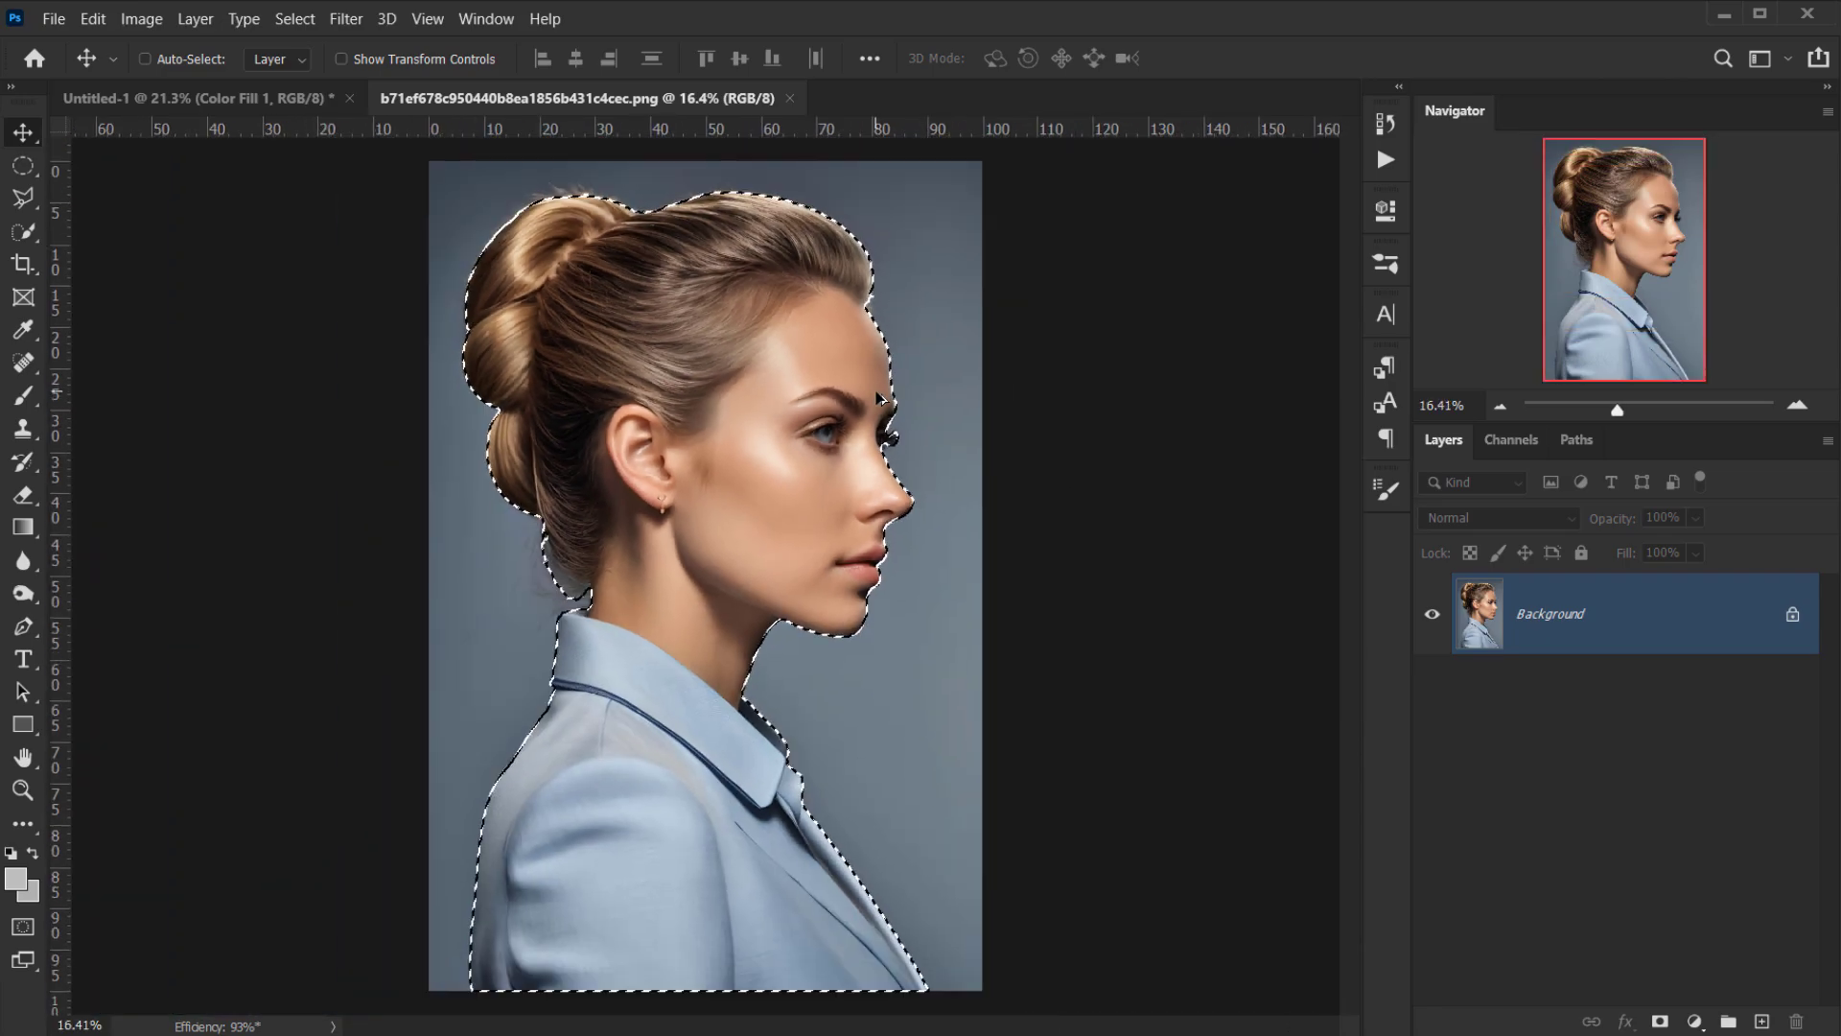
{"action": "scroll", "coordinate": [538, 391], "scroll_direction": "up", "scroll_amount": 1}
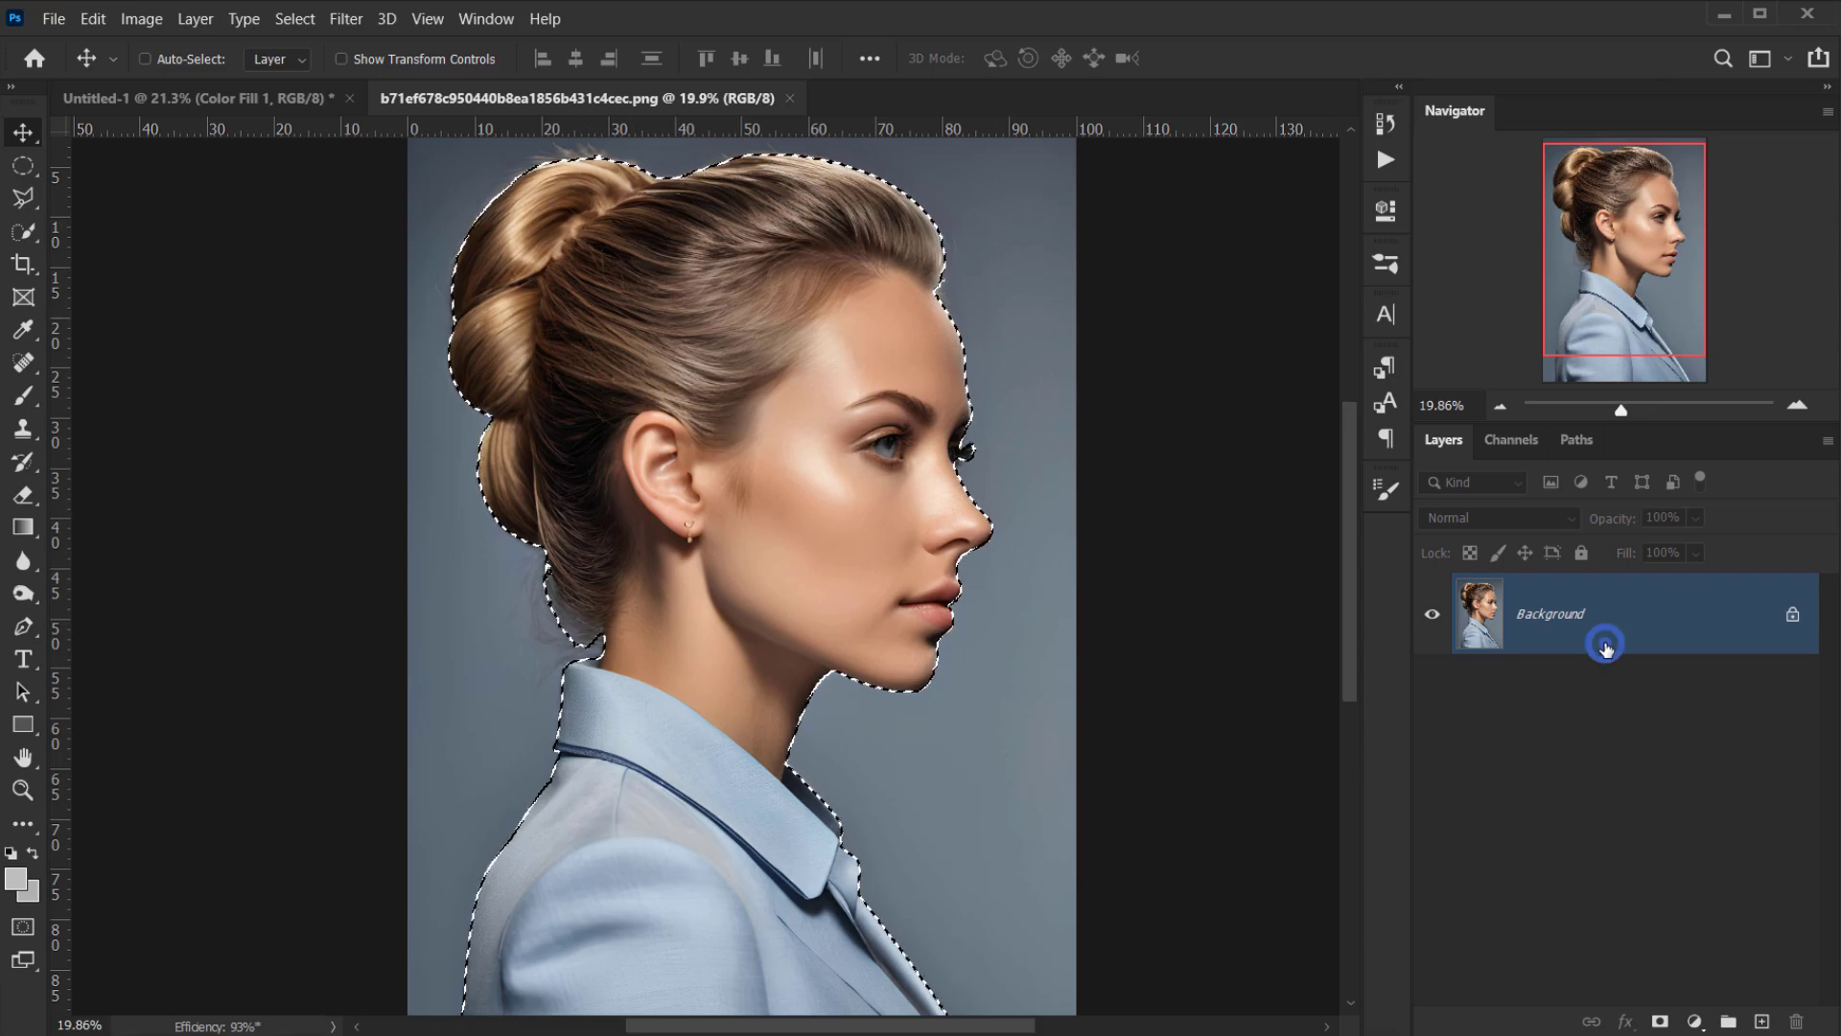
{"action": "left_click", "coordinate": [1660, 1022]}
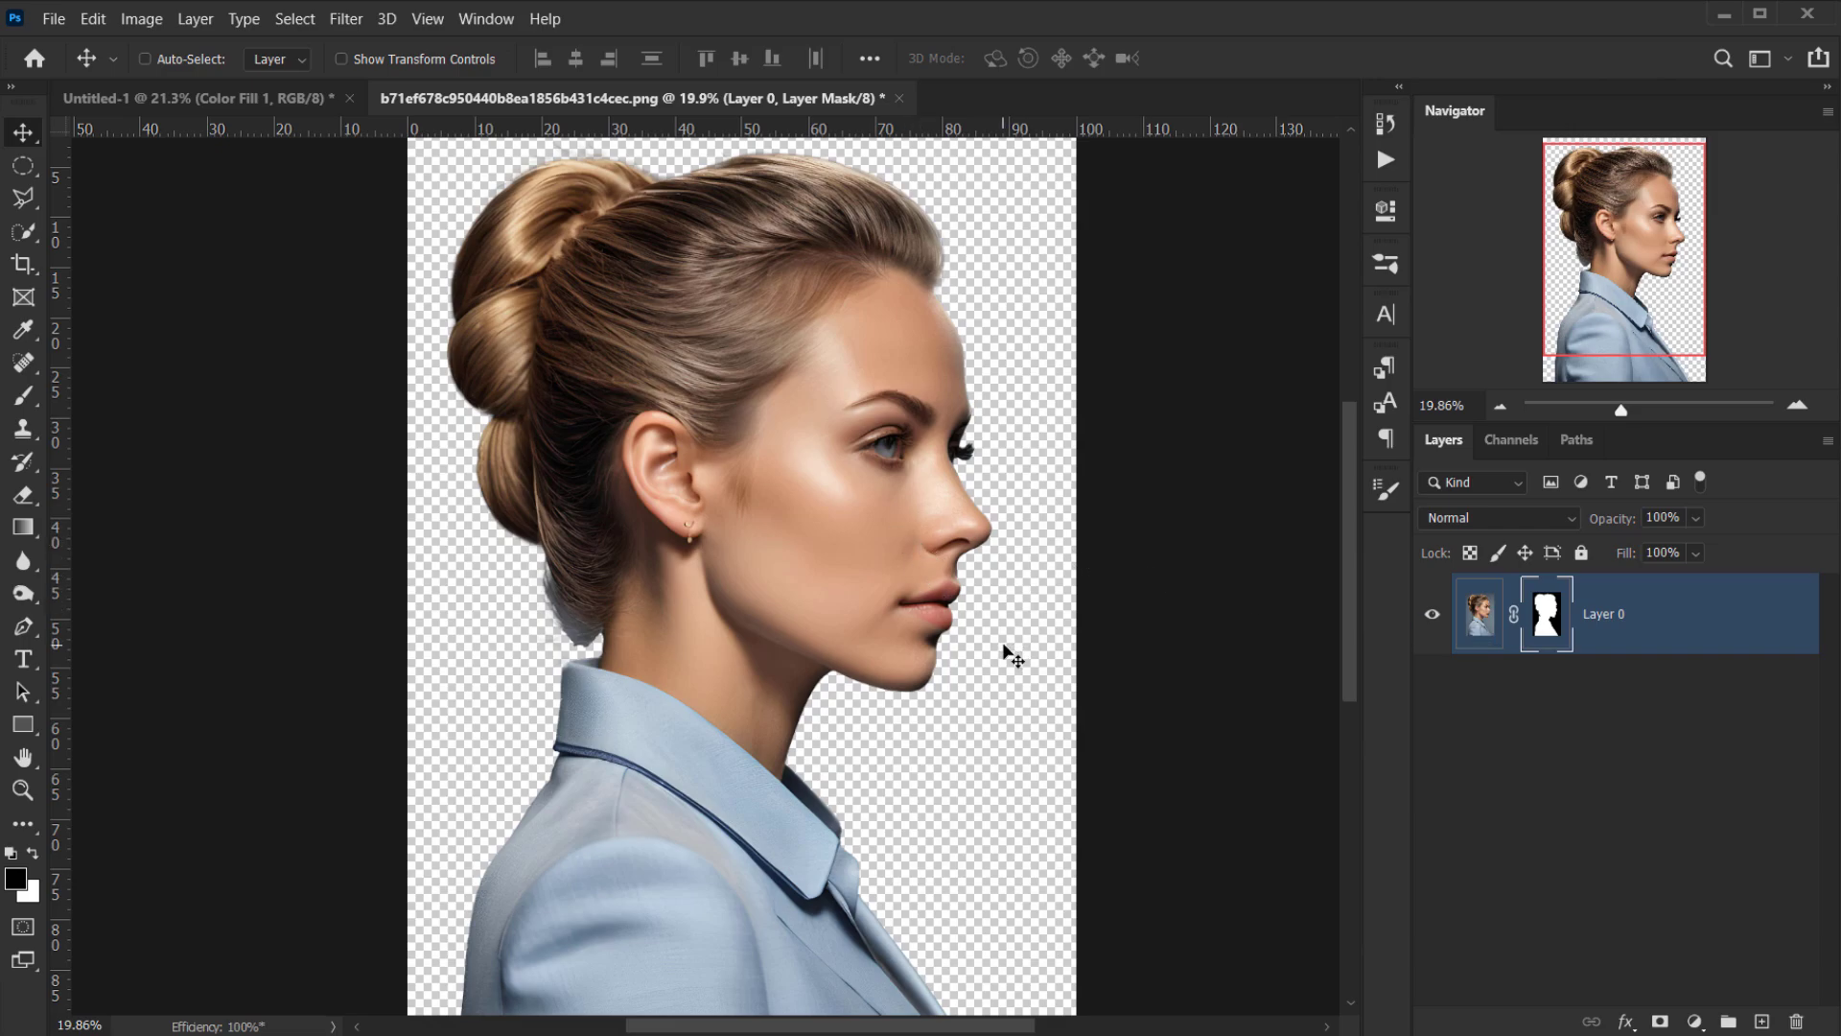
- Bring the masked portrait into the Untitled-1 document and close the original photo without saving
{"action": "left_click", "coordinate": [767, 398]}
{"action": "left_click_drag", "start_coordinate": [311, 110], "coordinate": [616, 441]}
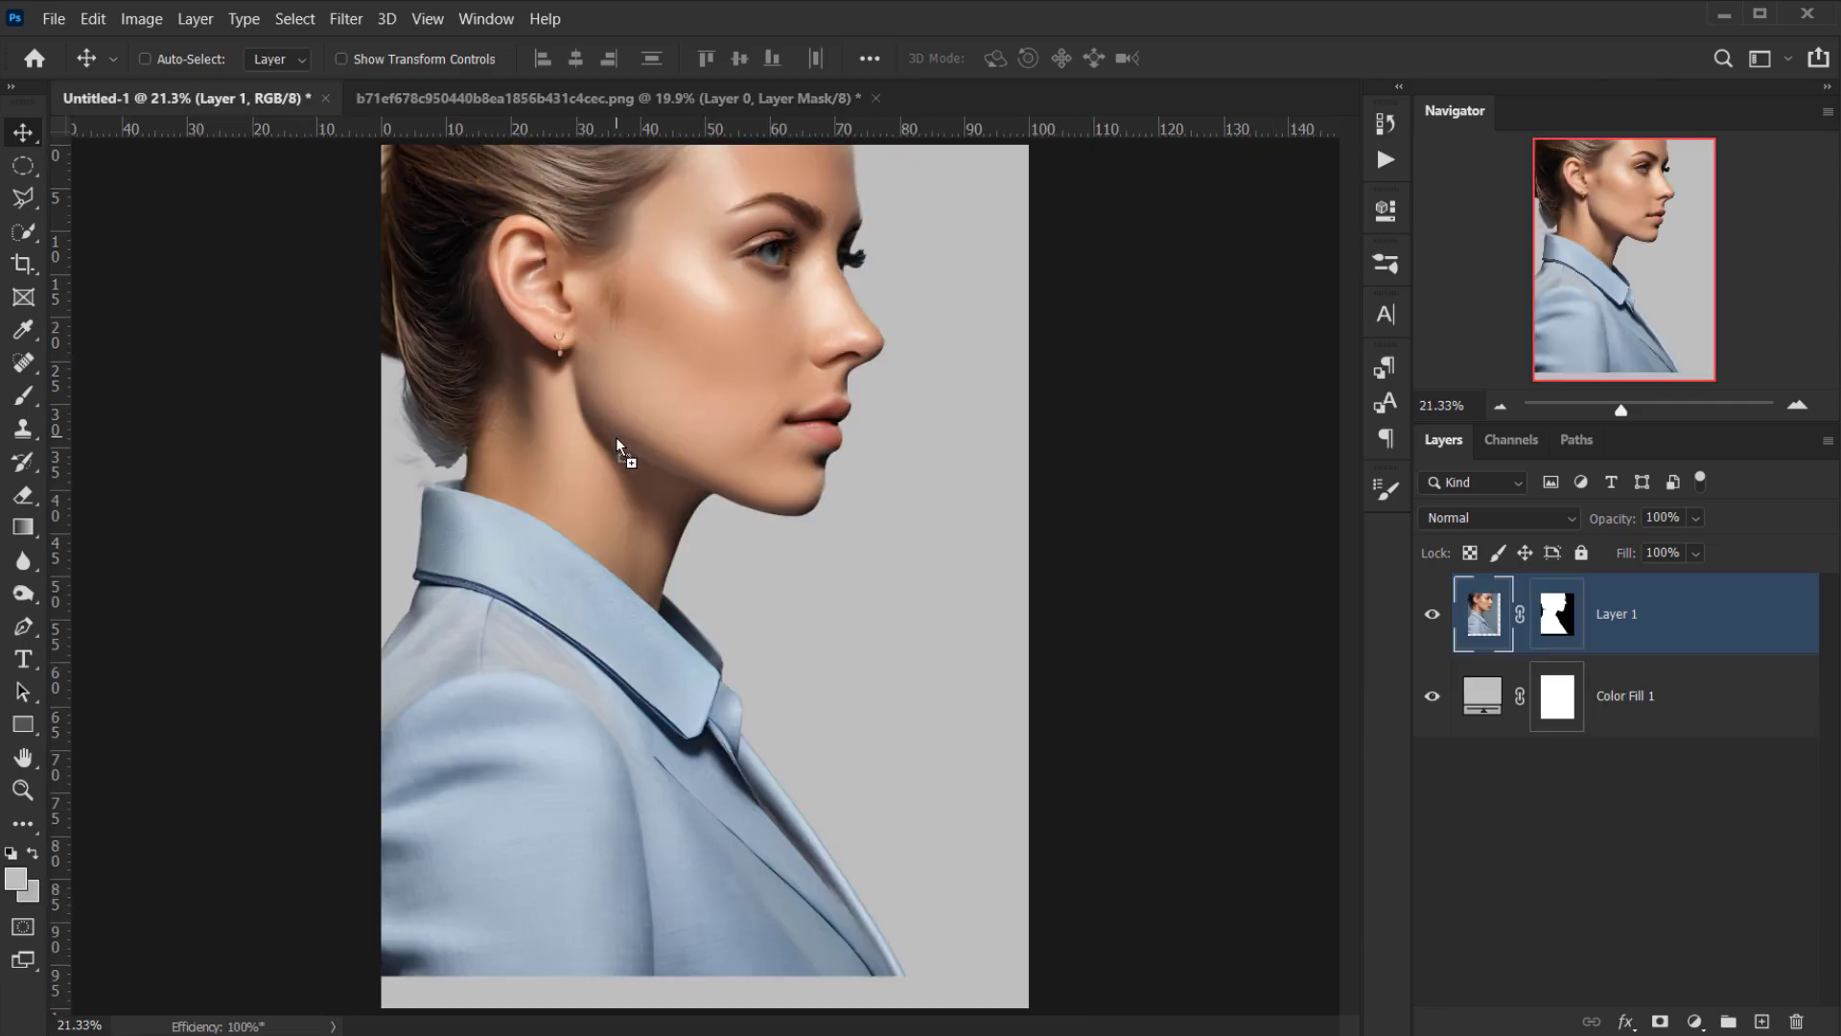
{"action": "left_click", "coordinate": [875, 98]}
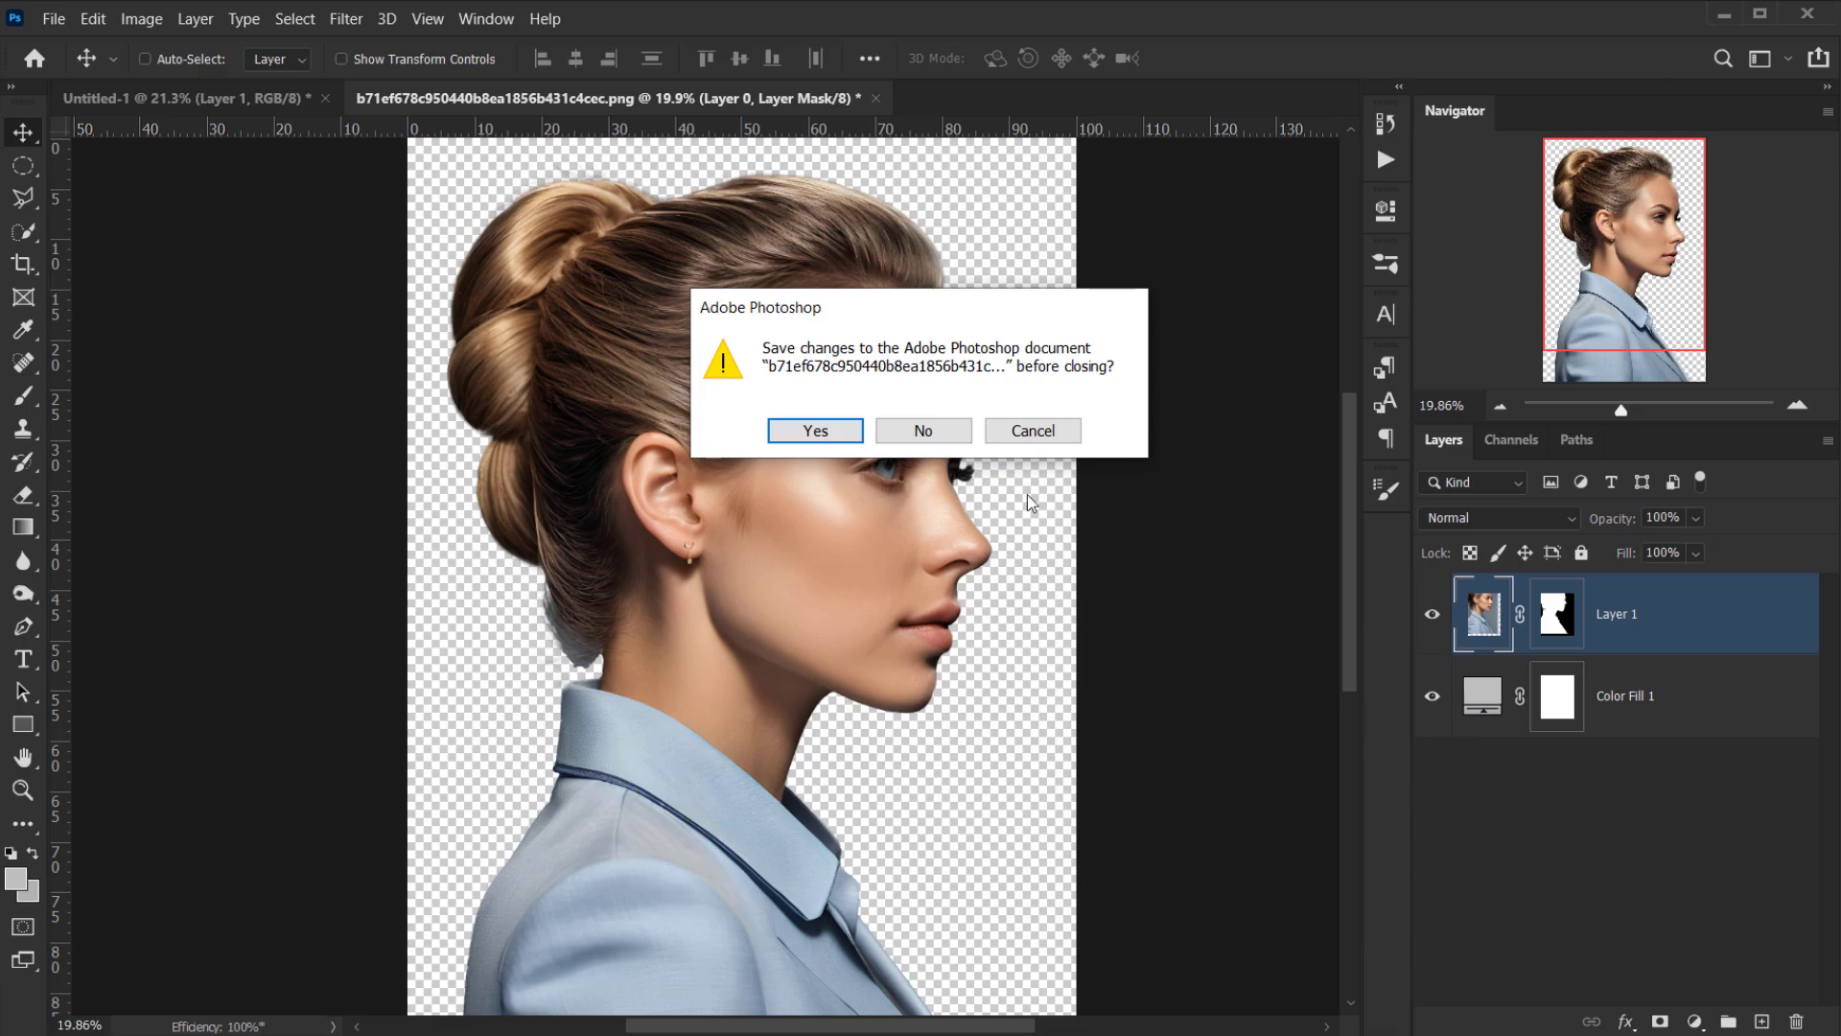
{"action": "left_click", "coordinate": [923, 431]}
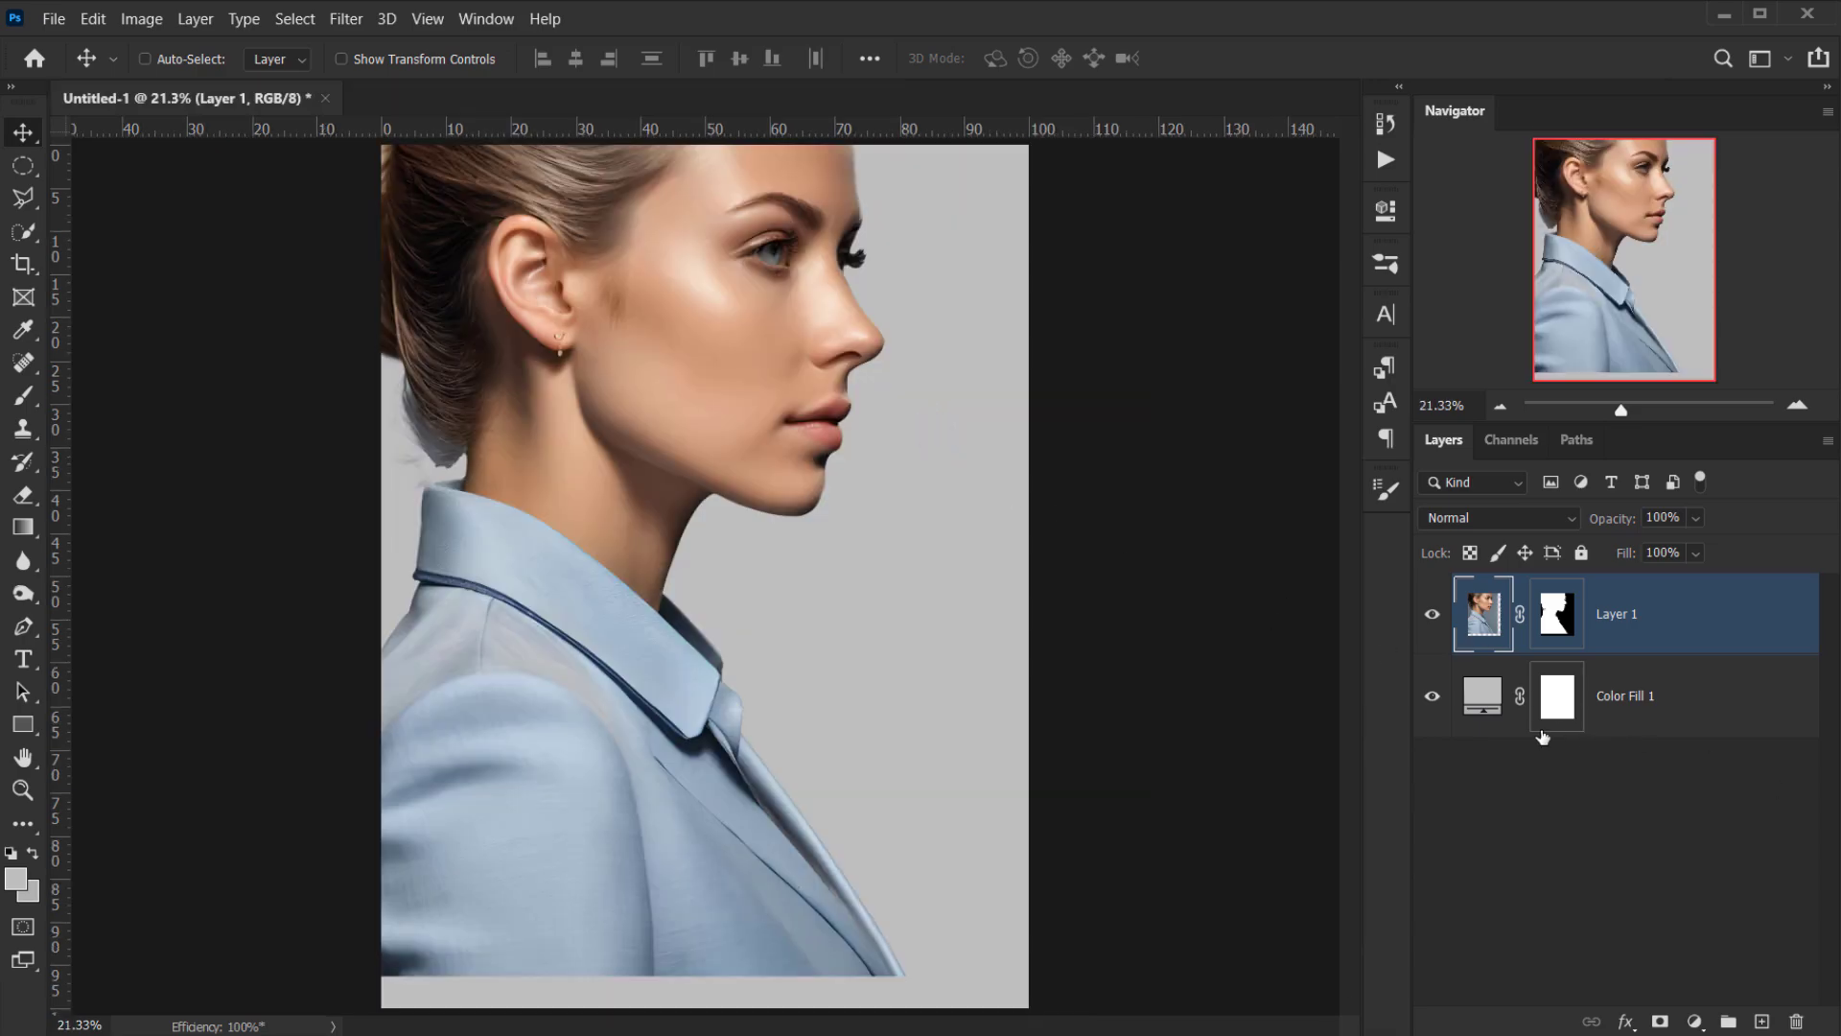
- Convert the portrait layer to a smart object, scale it proportionally to 72.34% and center it on the canvas at X 1500, Y 2000
{"action": "right_click", "coordinate": [1682, 615]}
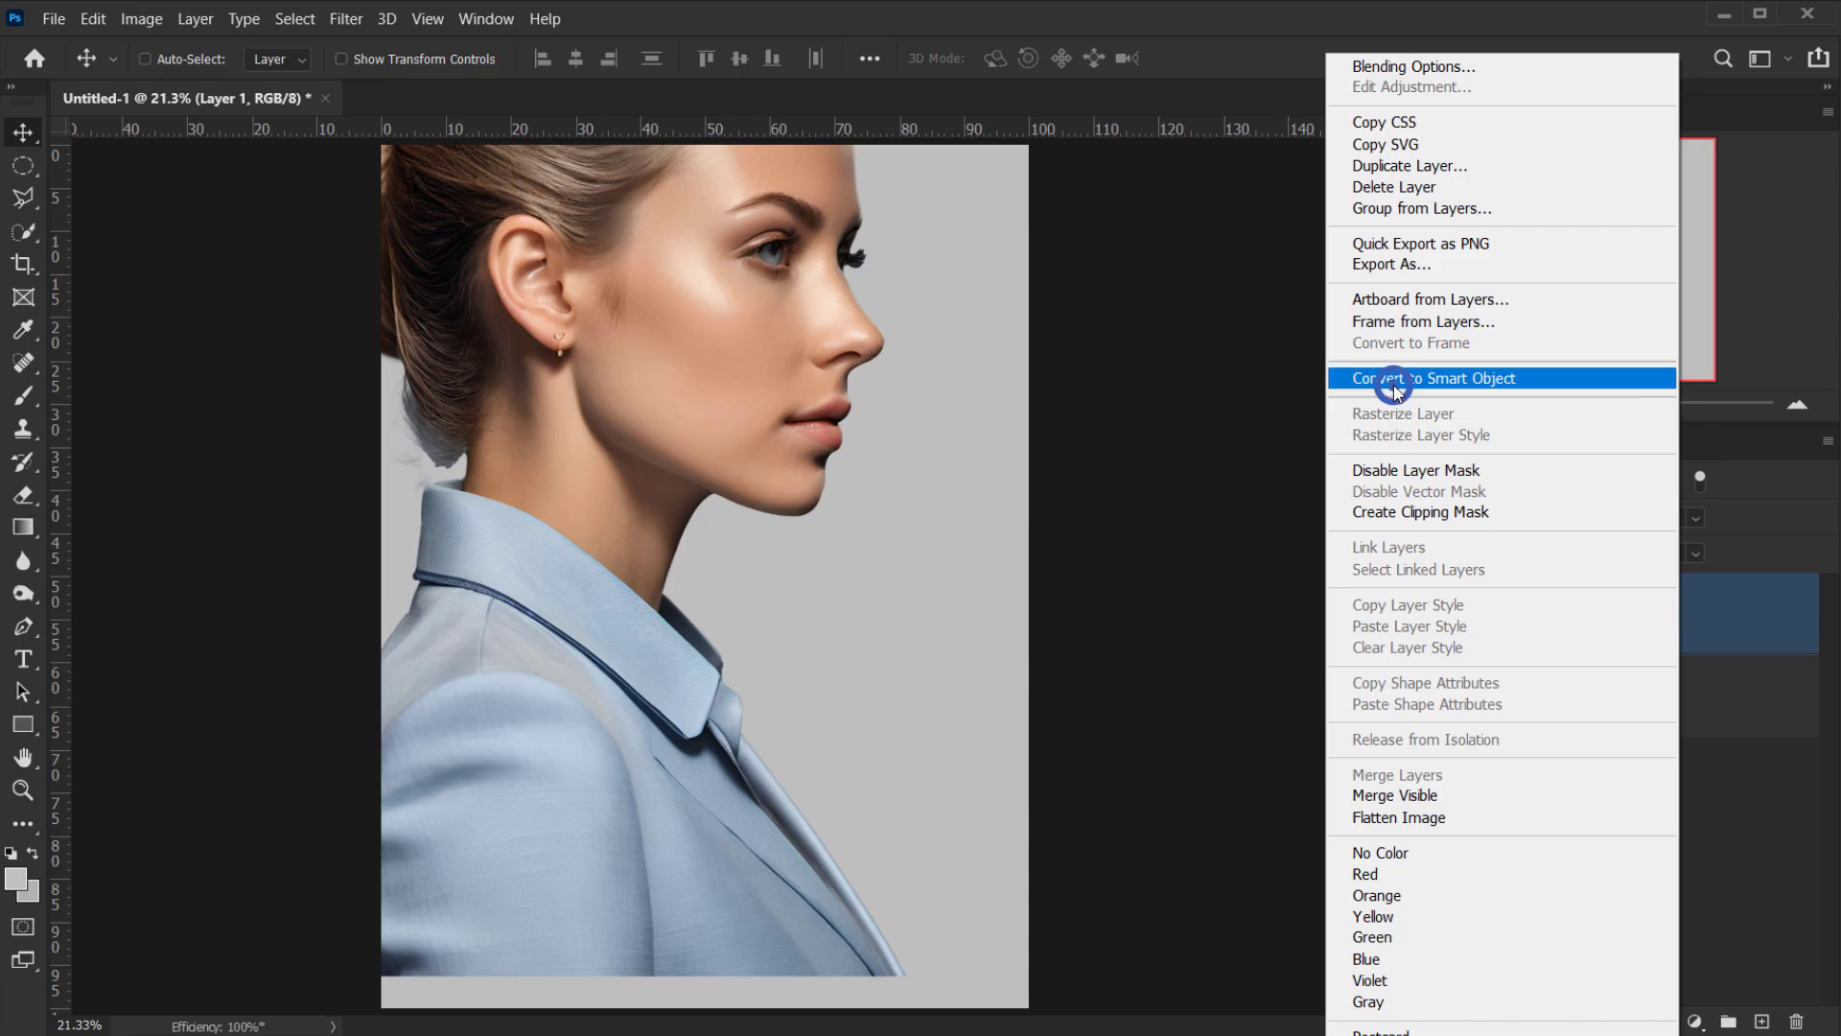
{"action": "left_click", "coordinate": [1396, 382]}
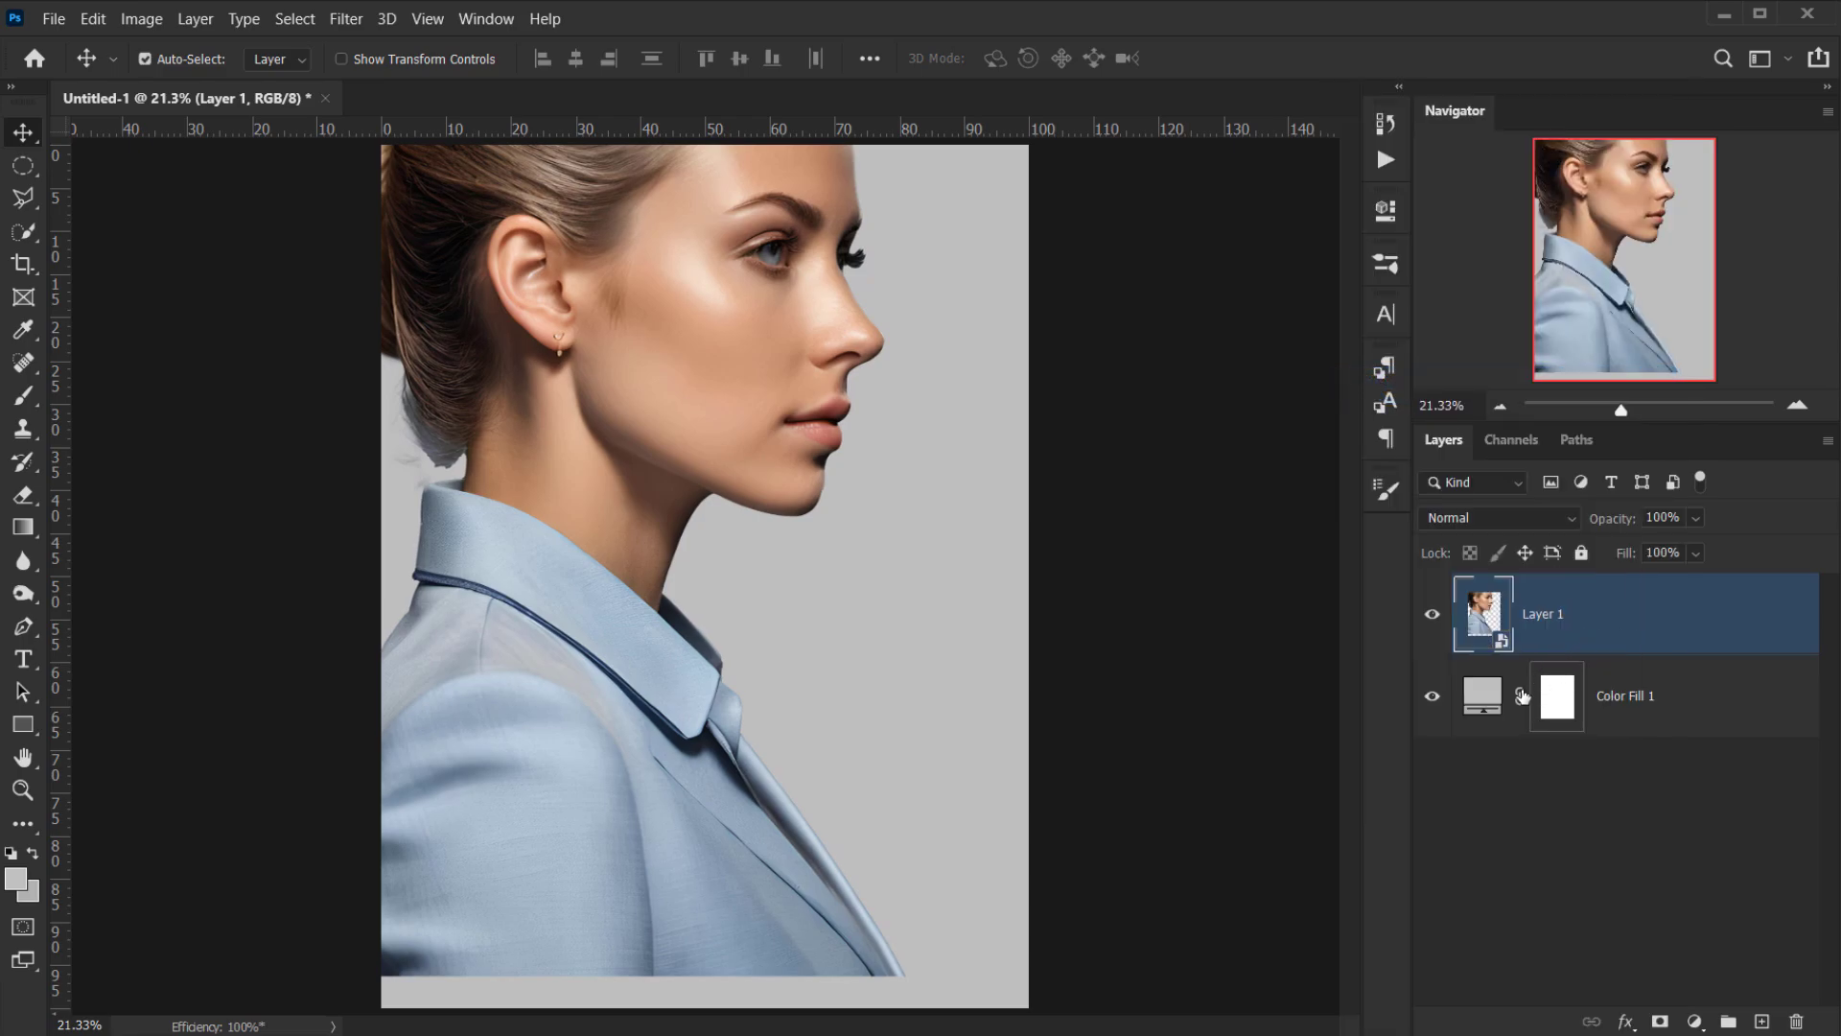
{"action": "key", "text": "ctrl+t"}
{"action": "left_click", "coordinate": [289, 447]}
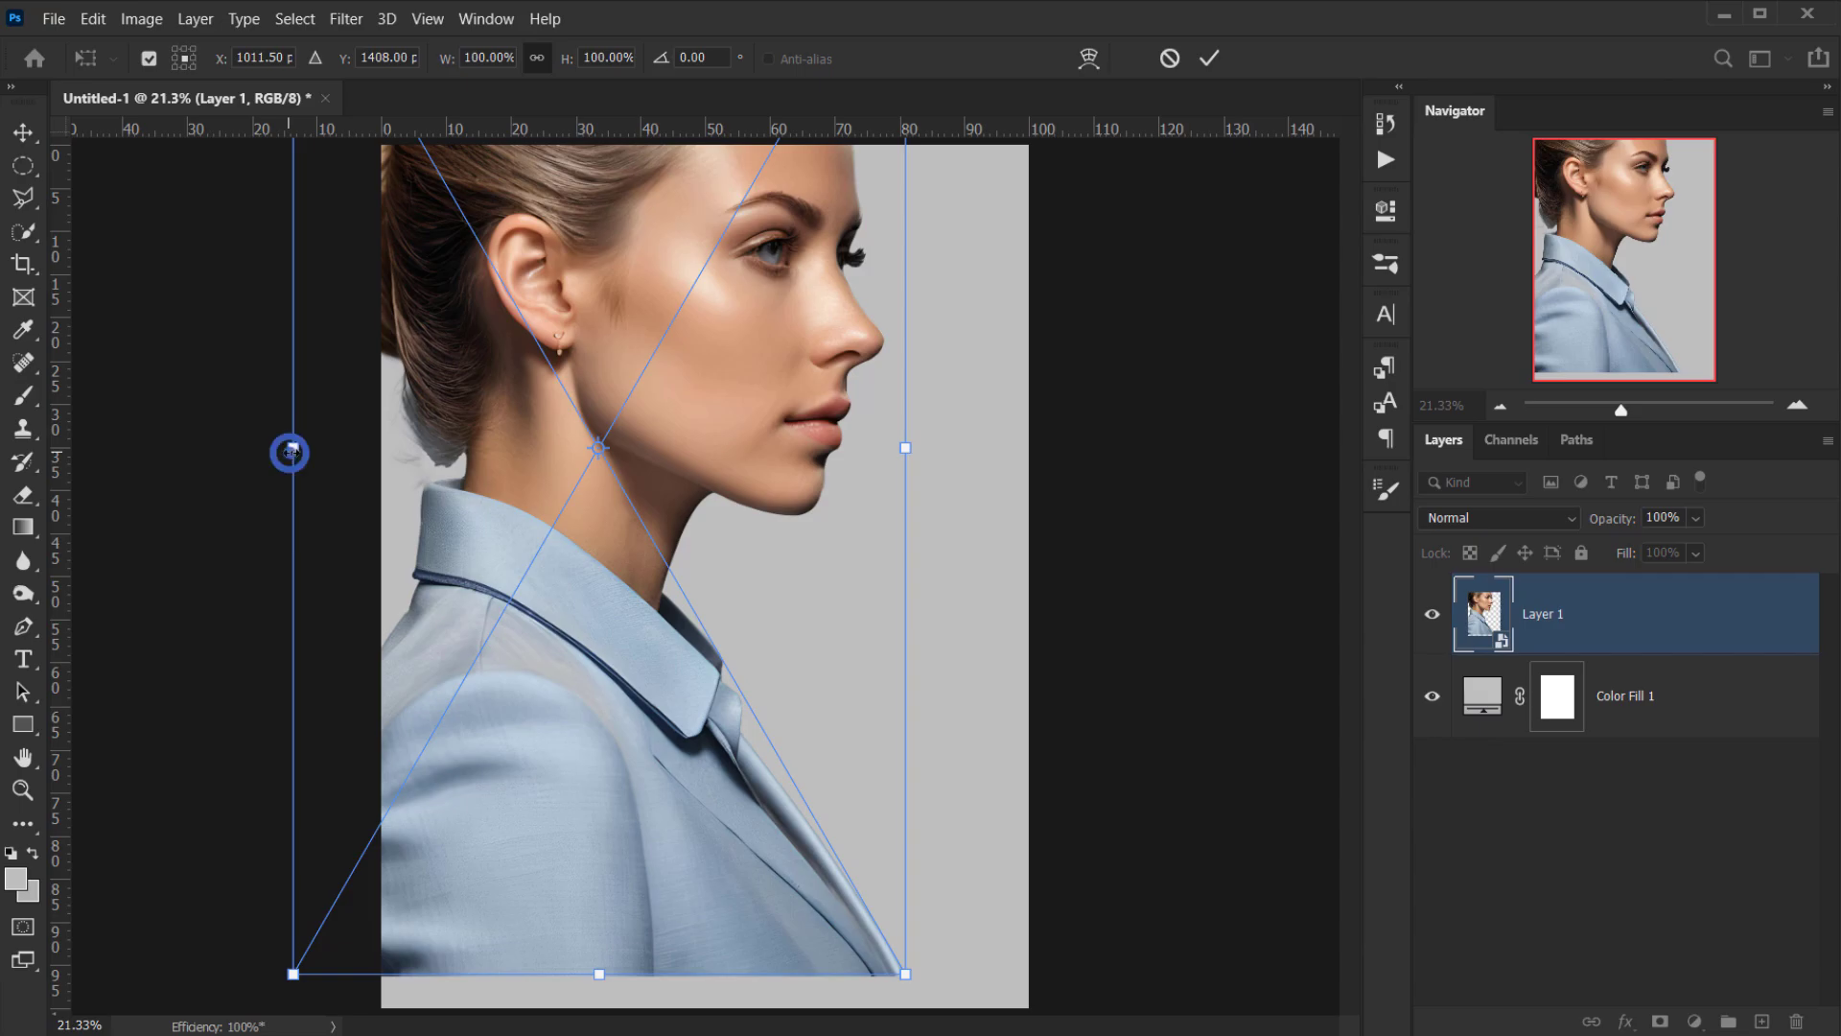
{"action": "left_click_drag", "start_coordinate": [416, 456], "coordinate": [613, 446]}
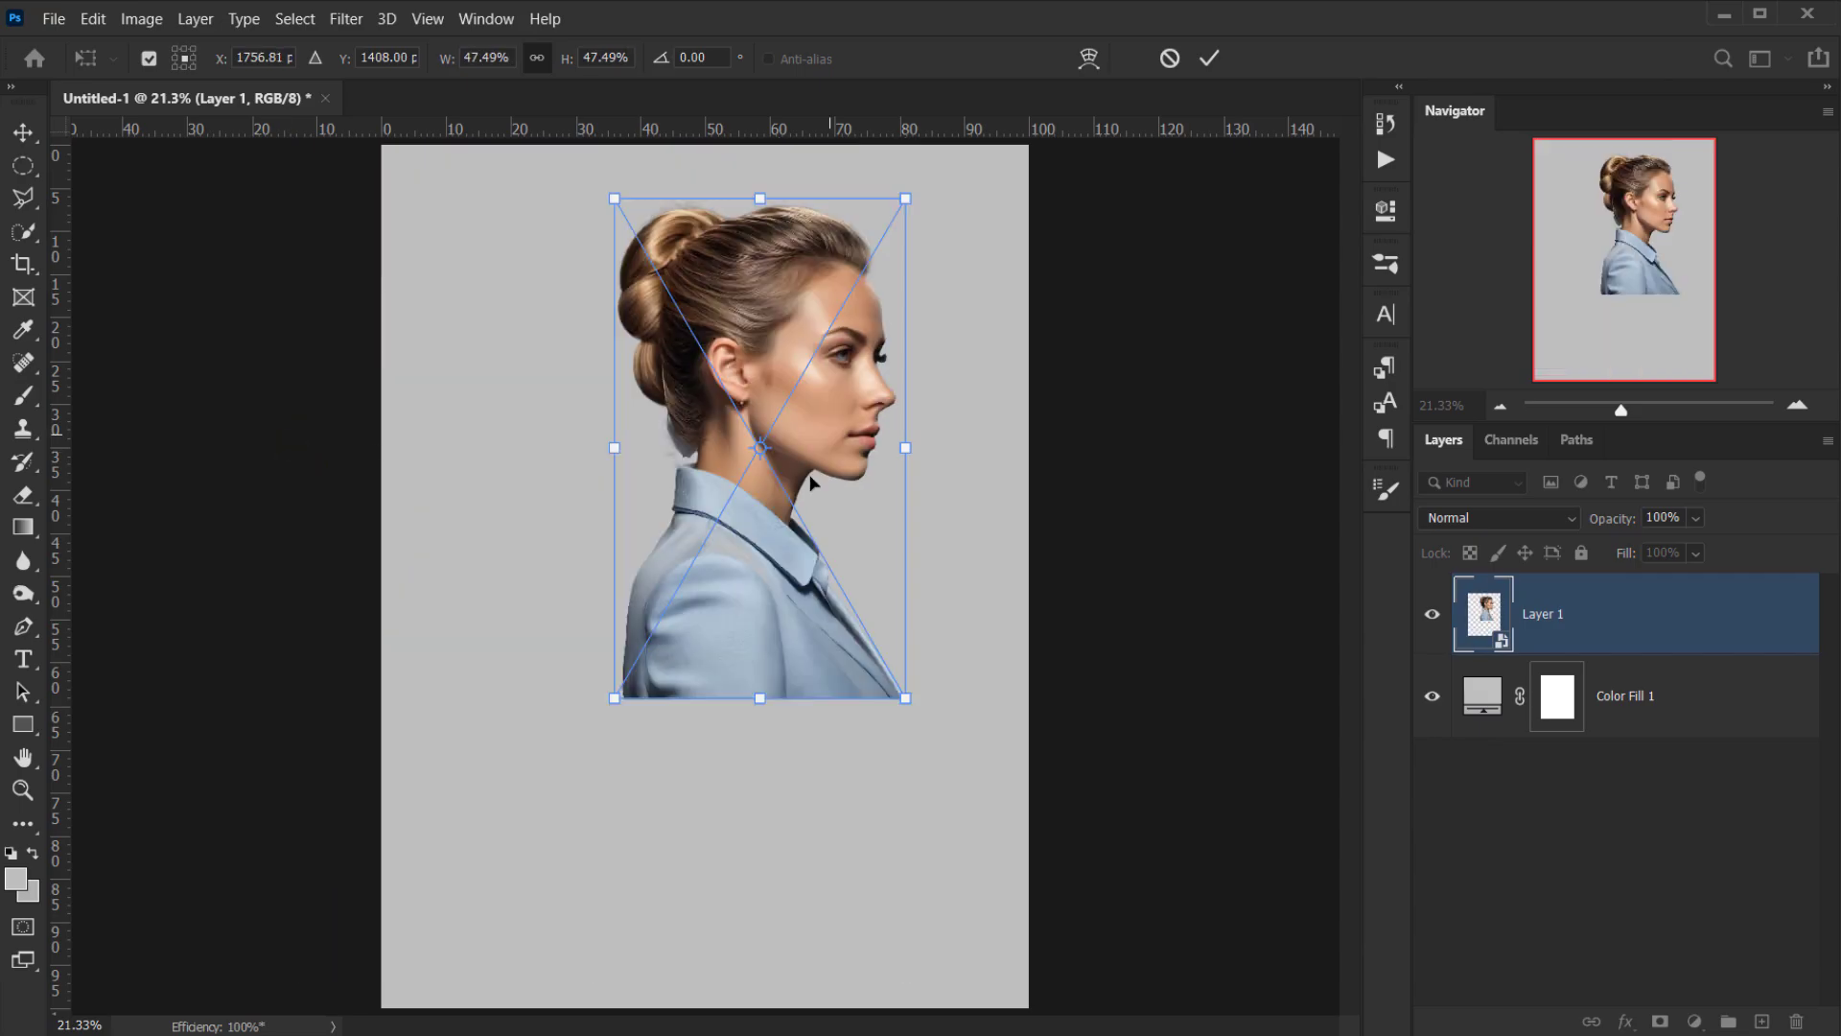
{"action": "left_click_drag", "start_coordinate": [788, 470], "coordinate": [738, 571]}
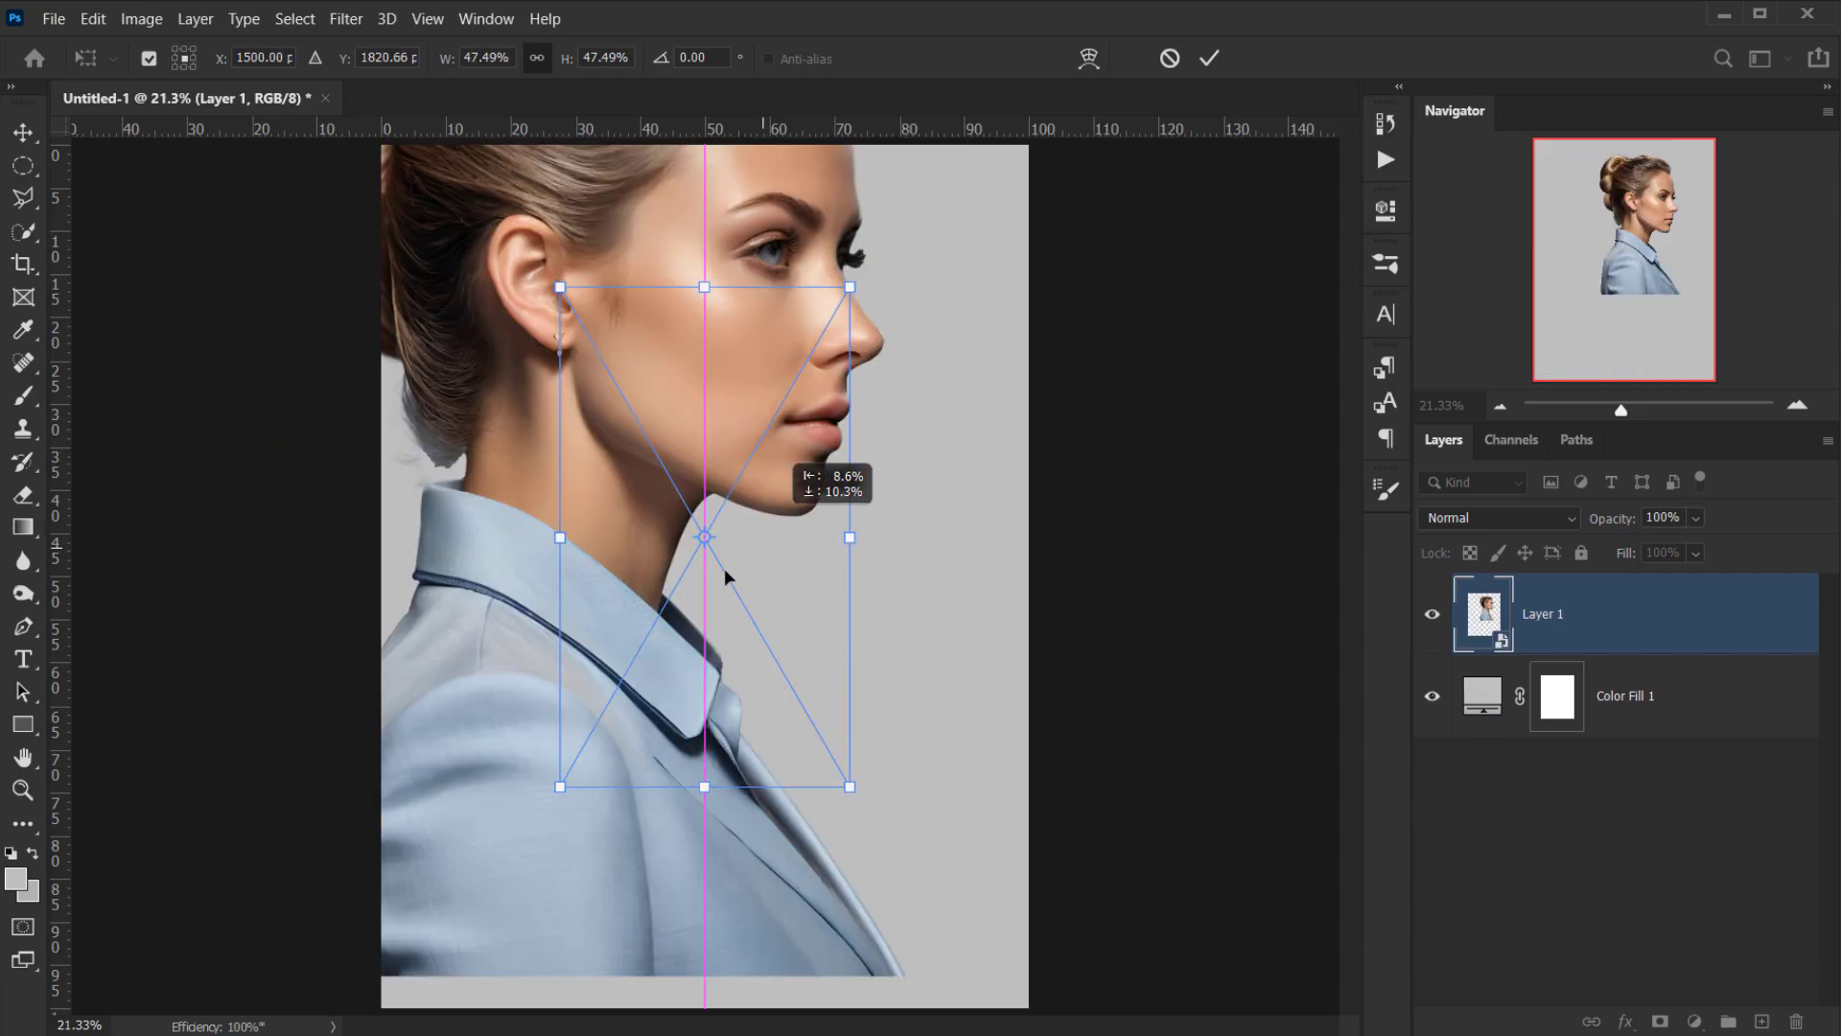
{"action": "left_click_drag", "start_coordinate": [455, 576], "coordinate": [457, 577]}
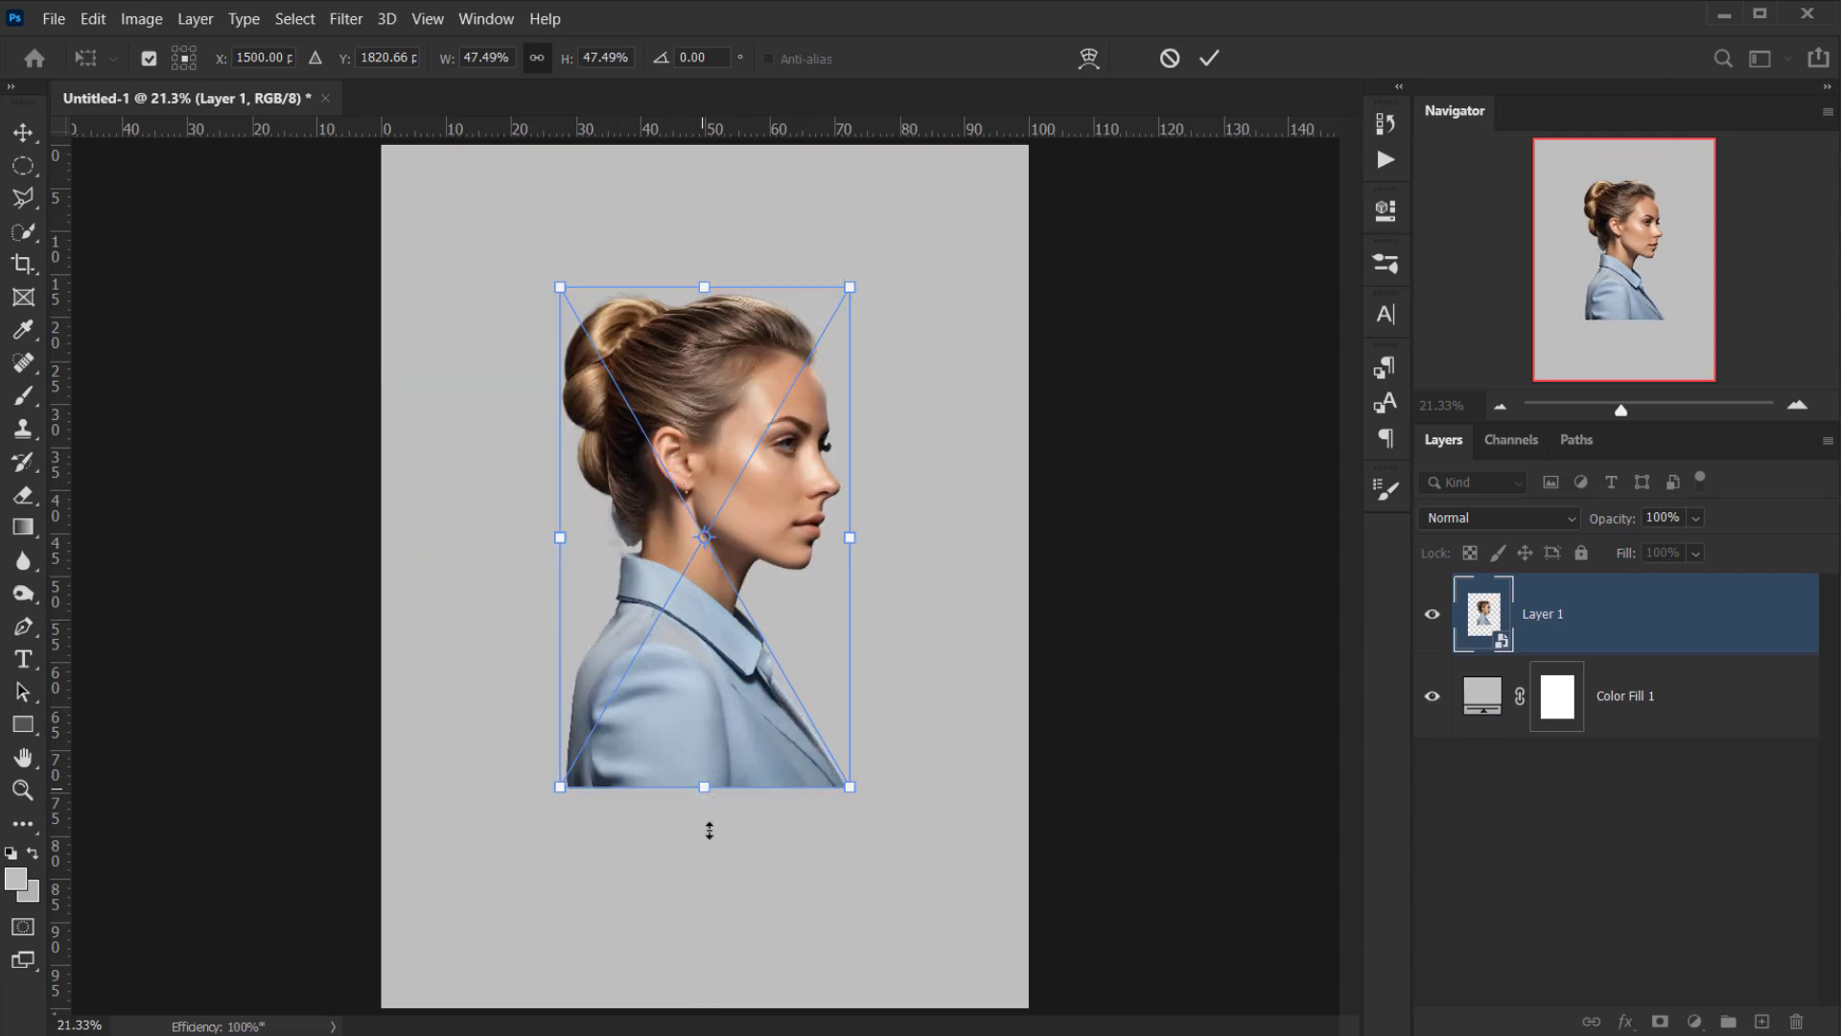
{"action": "left_click_drag", "start_coordinate": [708, 788], "coordinate": [715, 956]}
{"action": "left_click", "coordinate": [757, 554]}
{"action": "left_click_drag", "start_coordinate": [750, 508], "coordinate": [739, 441]}
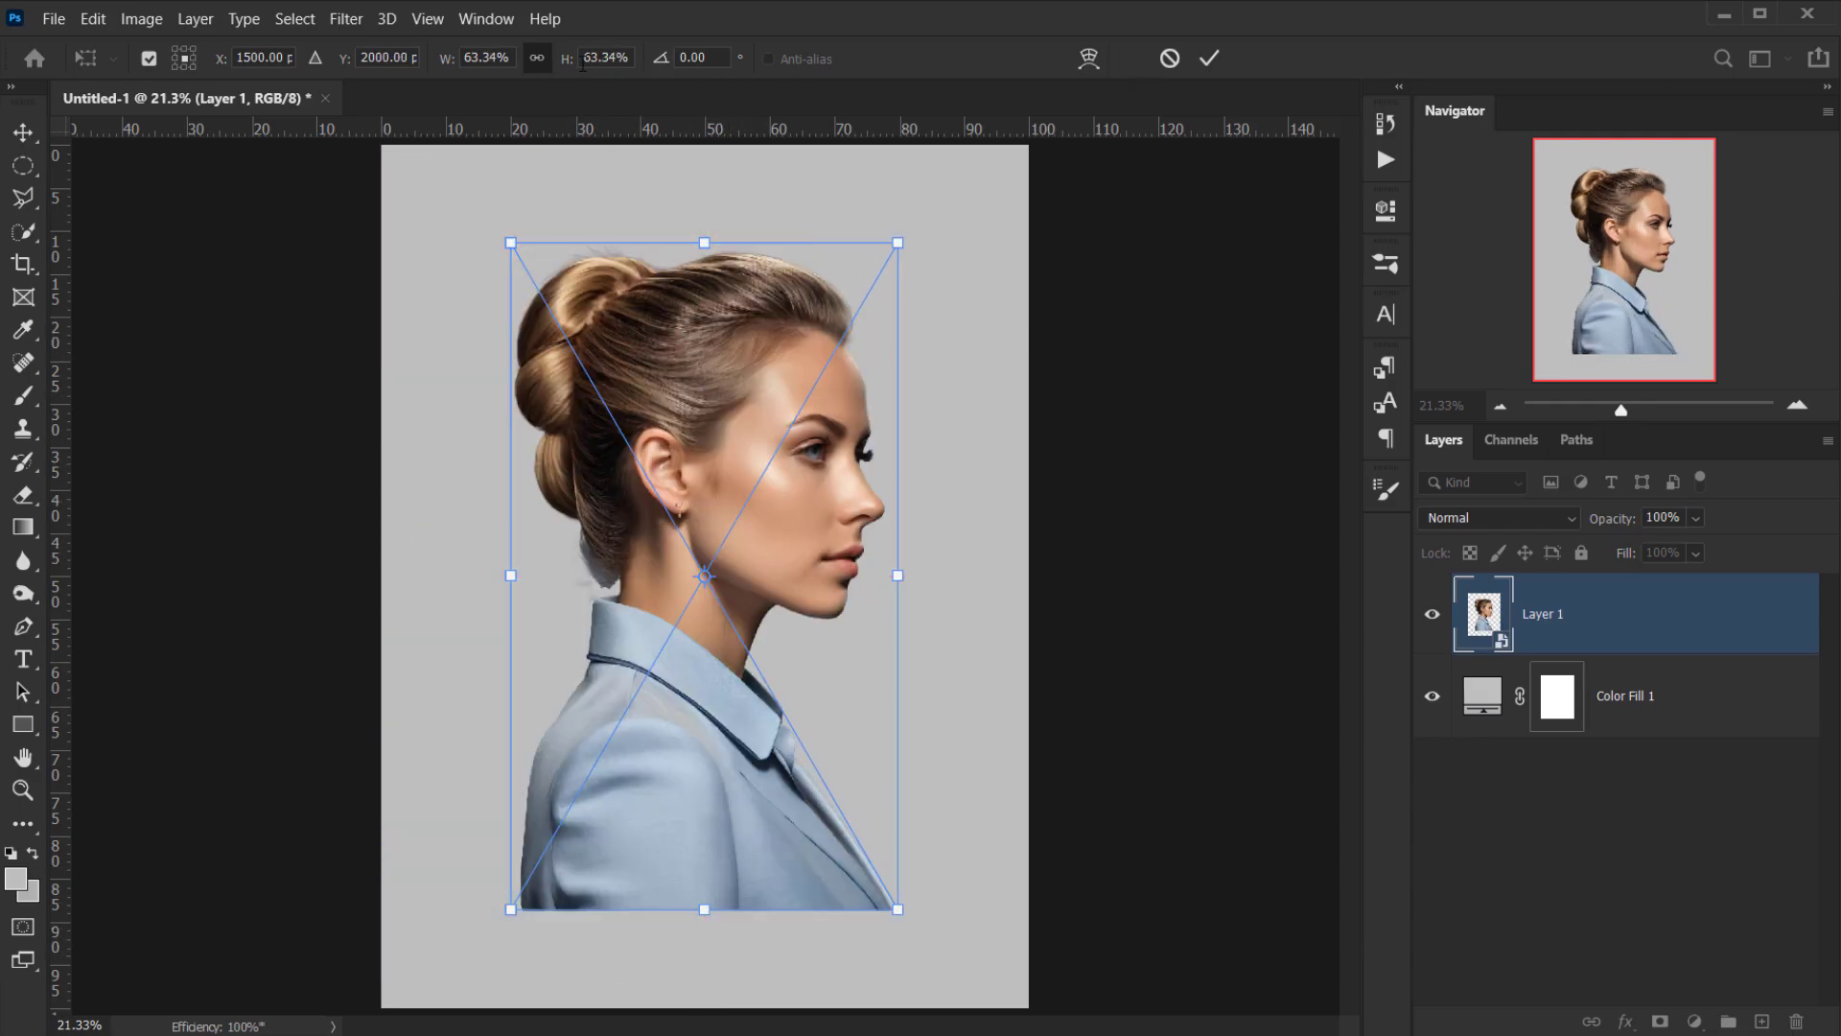
{"action": "left_click_drag", "start_coordinate": [581, 65], "coordinate": [583, 67]}
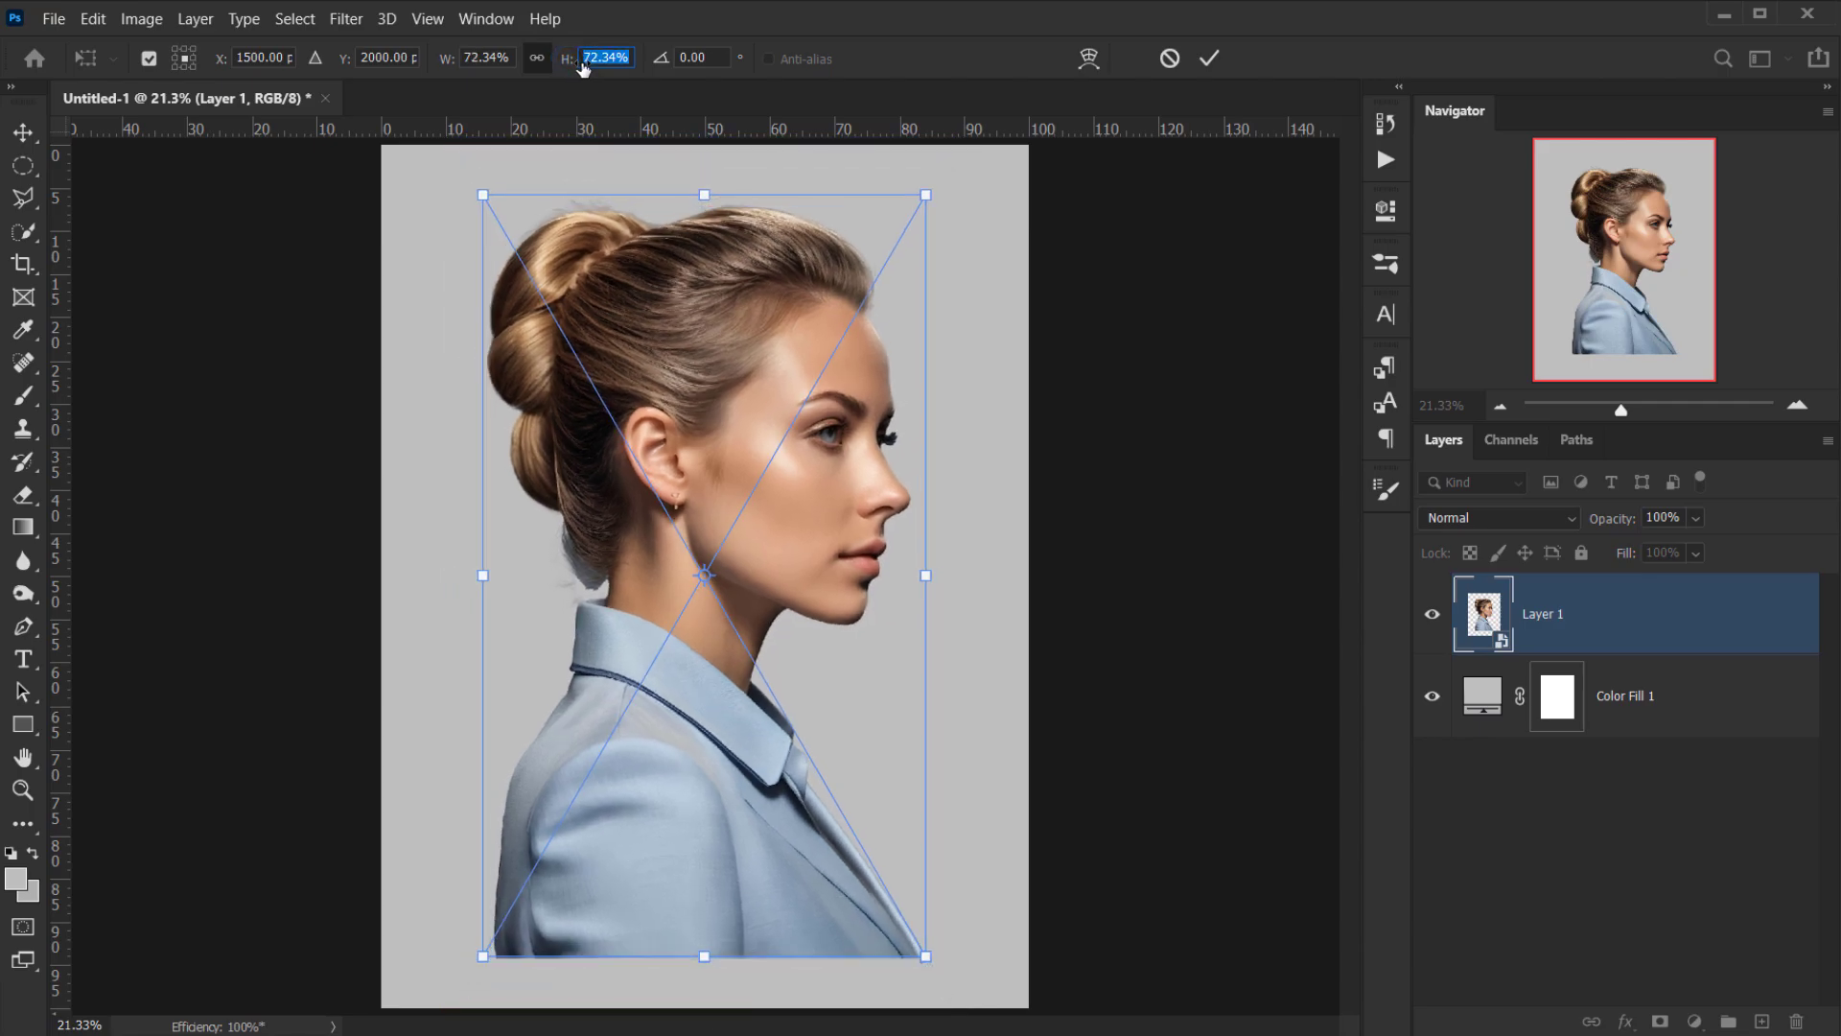
{"action": "left_click", "coordinate": [1209, 58]}
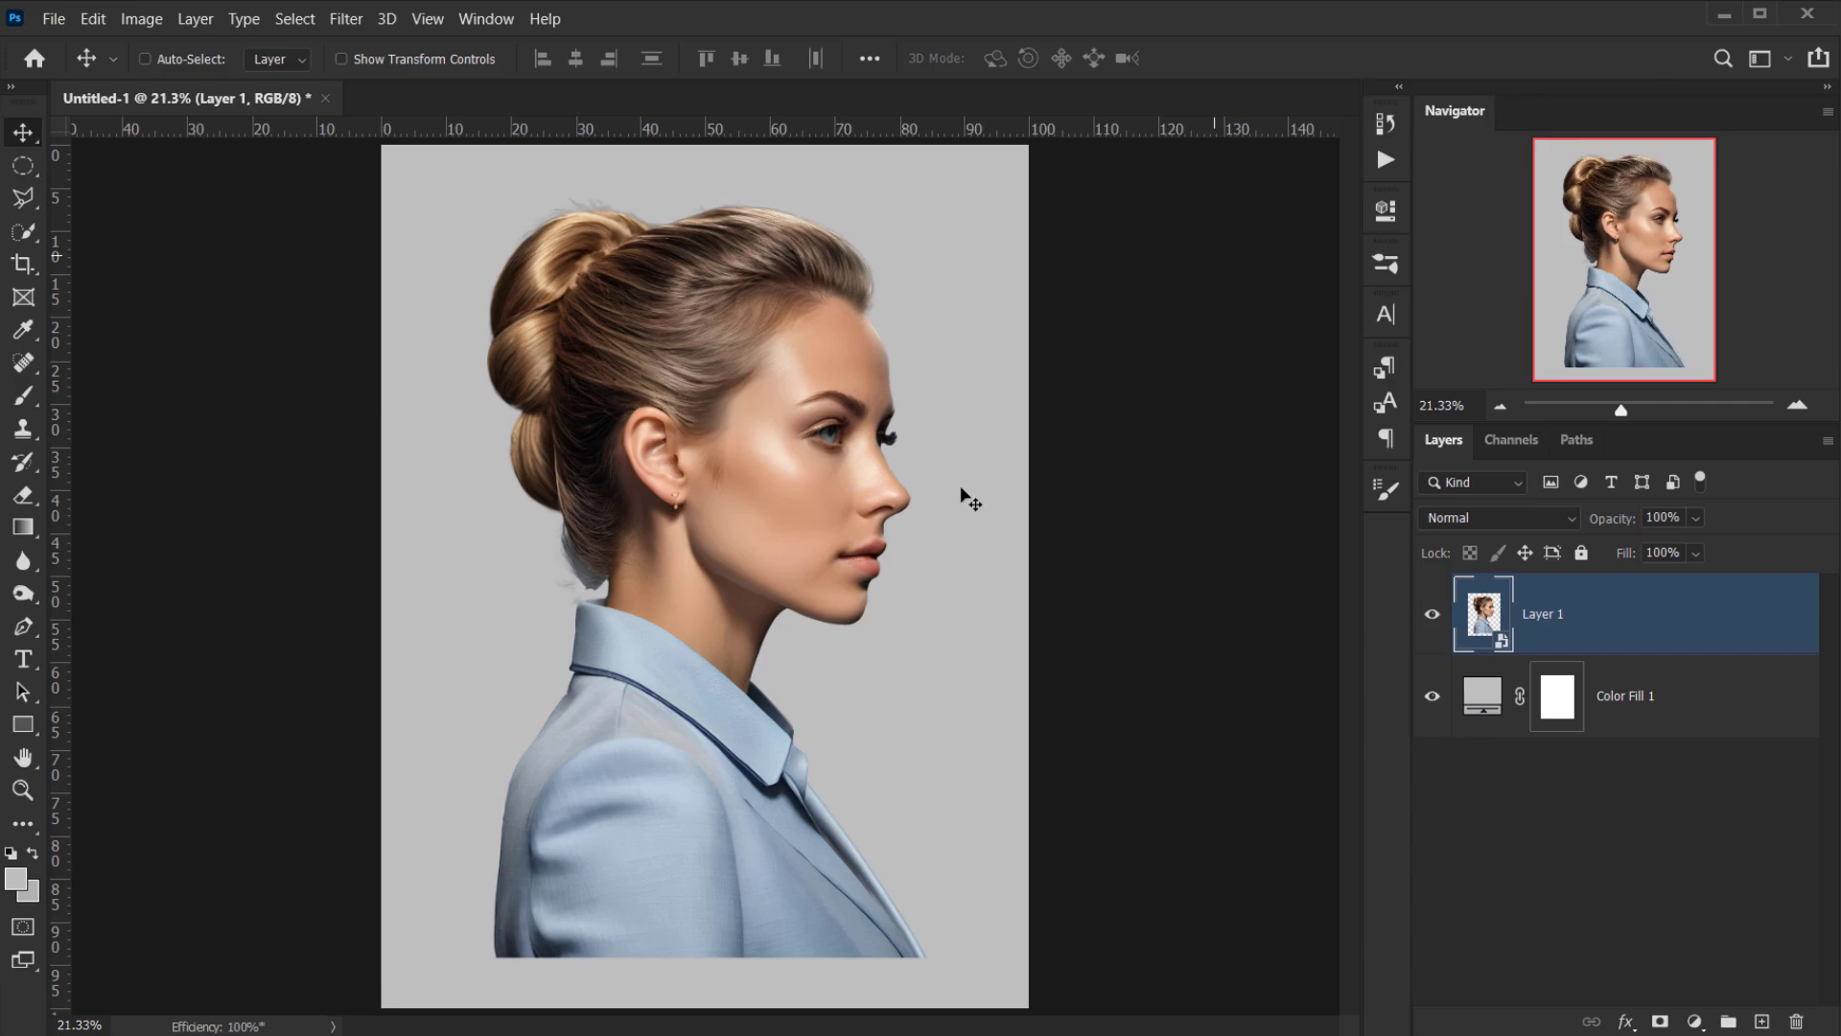
- Trace the lower edge of the jacket collar with a Pen tool path, from the back of the neck around the collar tip to its front
{"action": "scroll", "coordinate": [583, 660], "scroll_direction": "up", "scroll_amount": 2}
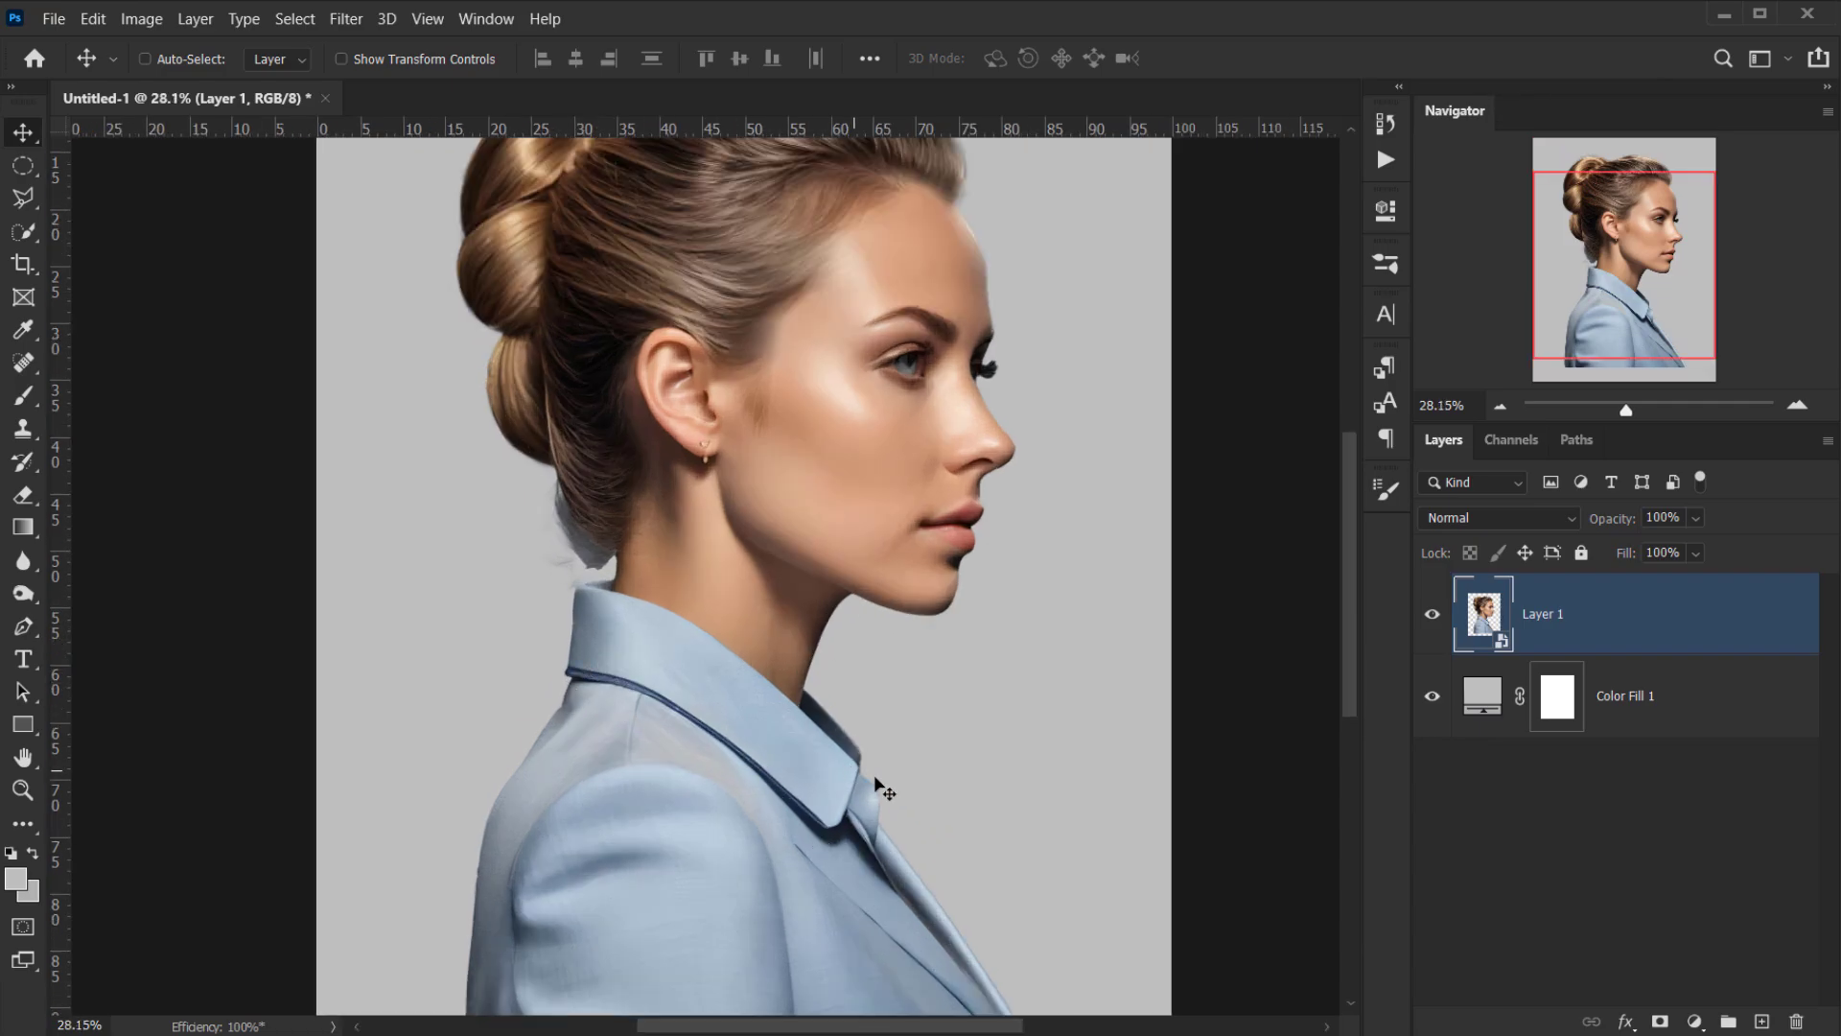
{"action": "scroll", "coordinate": [307, 614], "scroll_direction": "down", "scroll_amount": 1}
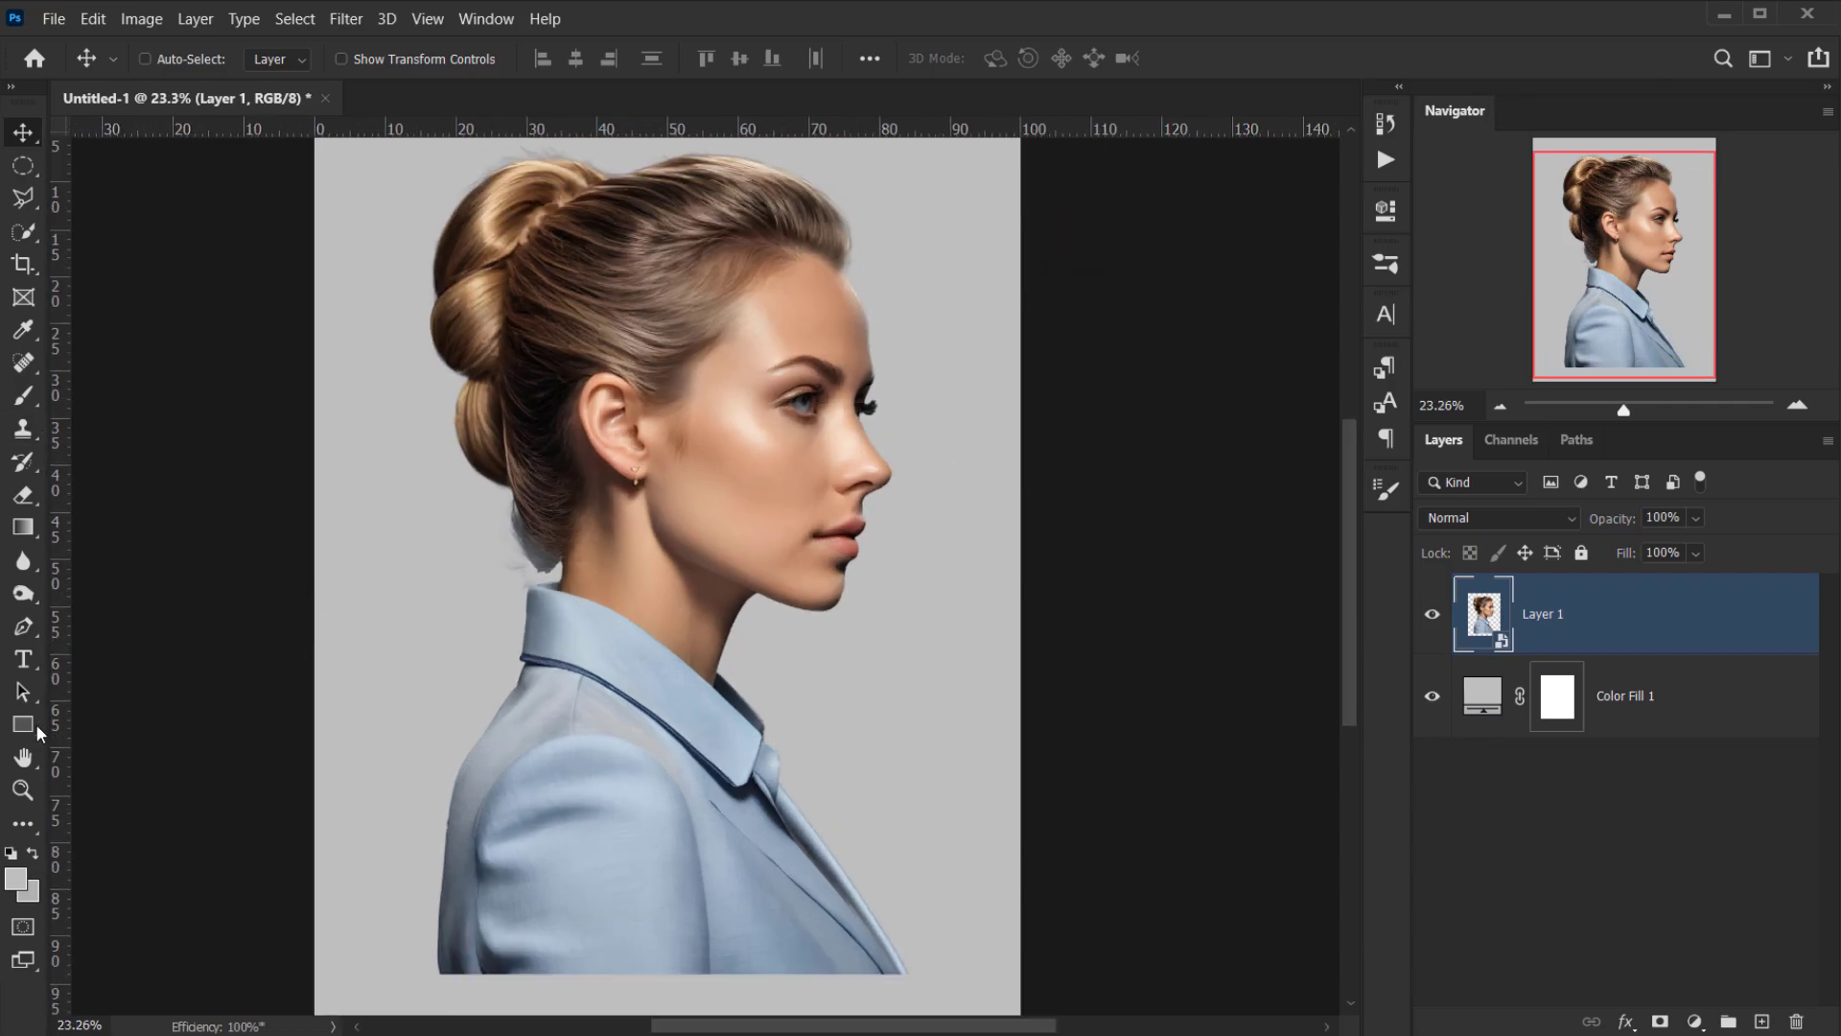
{"action": "left_click_drag", "start_coordinate": [23, 629], "coordinate": [85, 625]}
{"action": "scroll", "coordinate": [714, 693], "scroll_direction": "up", "scroll_amount": 3}
{"action": "scroll", "coordinate": [550, 676], "scroll_direction": "up", "scroll_amount": 1}
{"action": "left_click", "coordinate": [412, 630]}
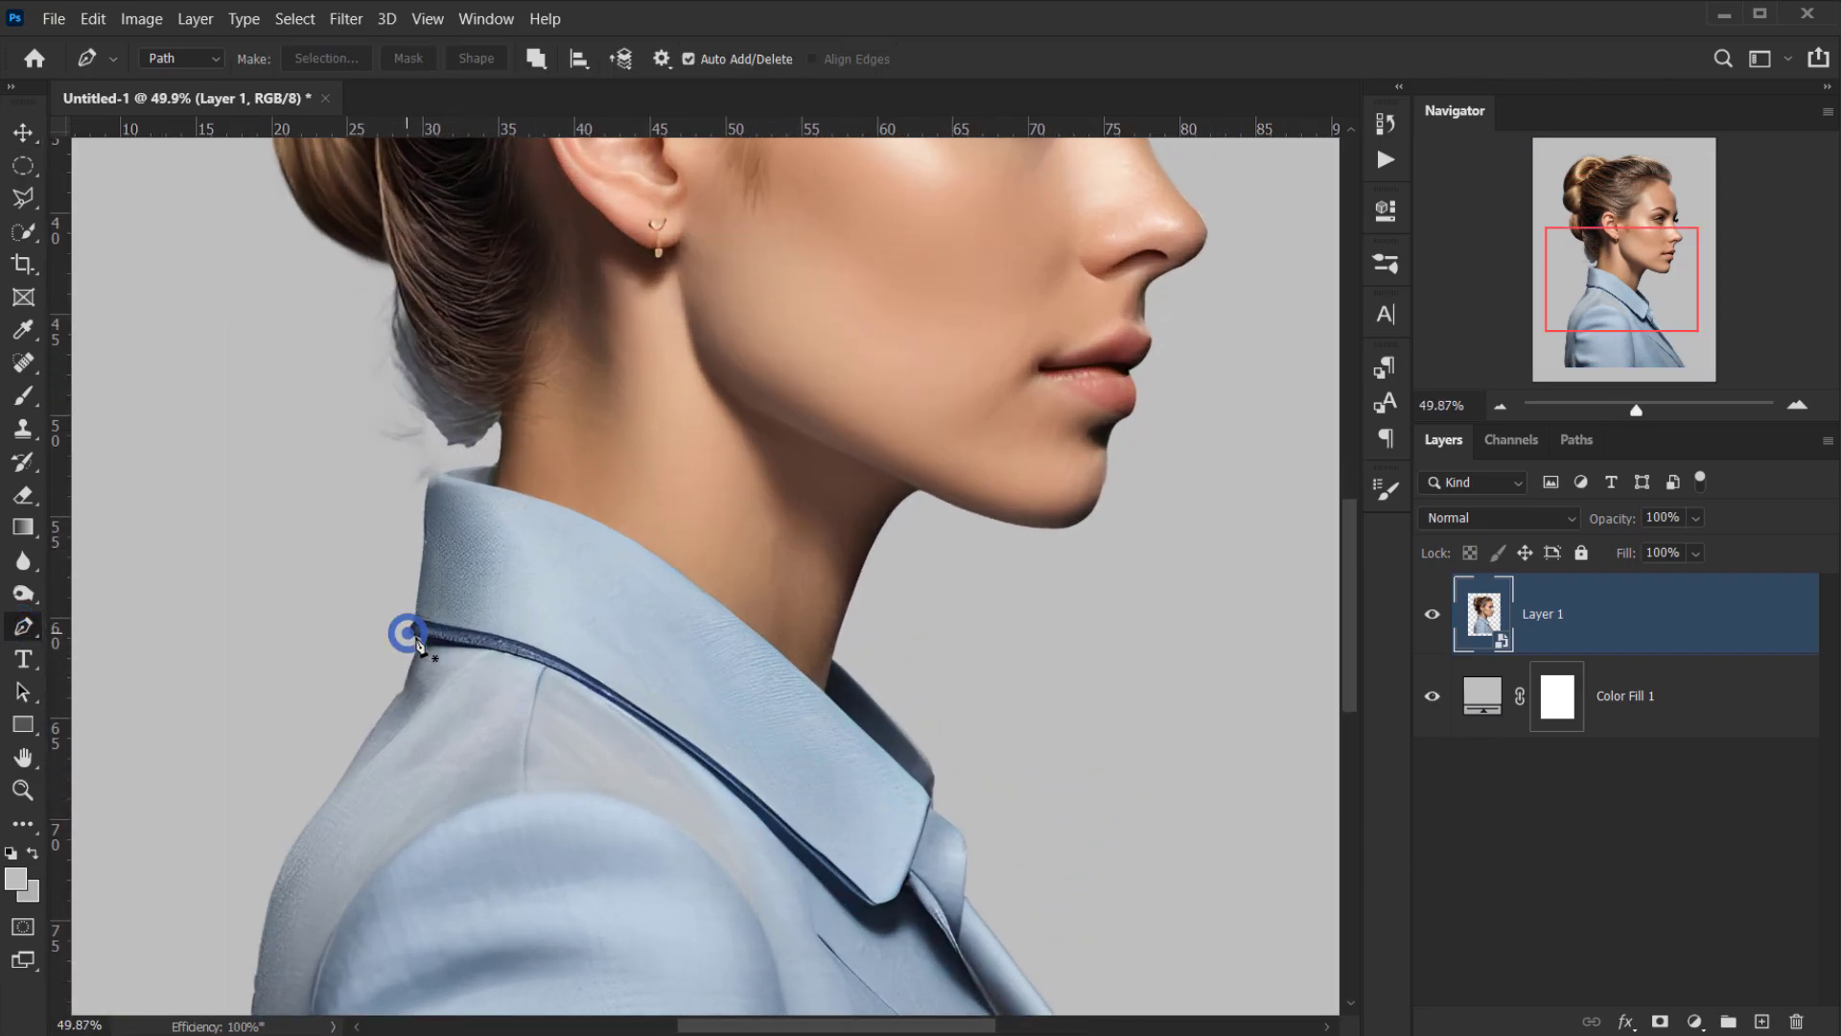
{"action": "left_click_drag", "start_coordinate": [408, 632], "coordinate": [469, 649]}
{"action": "left_click", "coordinate": [657, 729]}
{"action": "left_click", "coordinate": [769, 814]}
{"action": "left_click_drag", "start_coordinate": [876, 907], "coordinate": [893, 902]}
{"action": "left_click", "coordinate": [934, 803]}
{"action": "left_click", "coordinate": [969, 763]}
- Continue the pen path around the outside of the jacket's body and close it at the starting anchor behind the collar
{"action": "key", "text": "ctrl+0"}
{"action": "left_click", "coordinate": [970, 969]}
{"action": "left_click_drag", "start_coordinate": [808, 997], "coordinate": [576, 681]}
{"action": "left_click", "coordinate": [478, 985]}
{"action": "scroll", "coordinate": [561, 671], "scroll_direction": "up", "scroll_amount": 8}
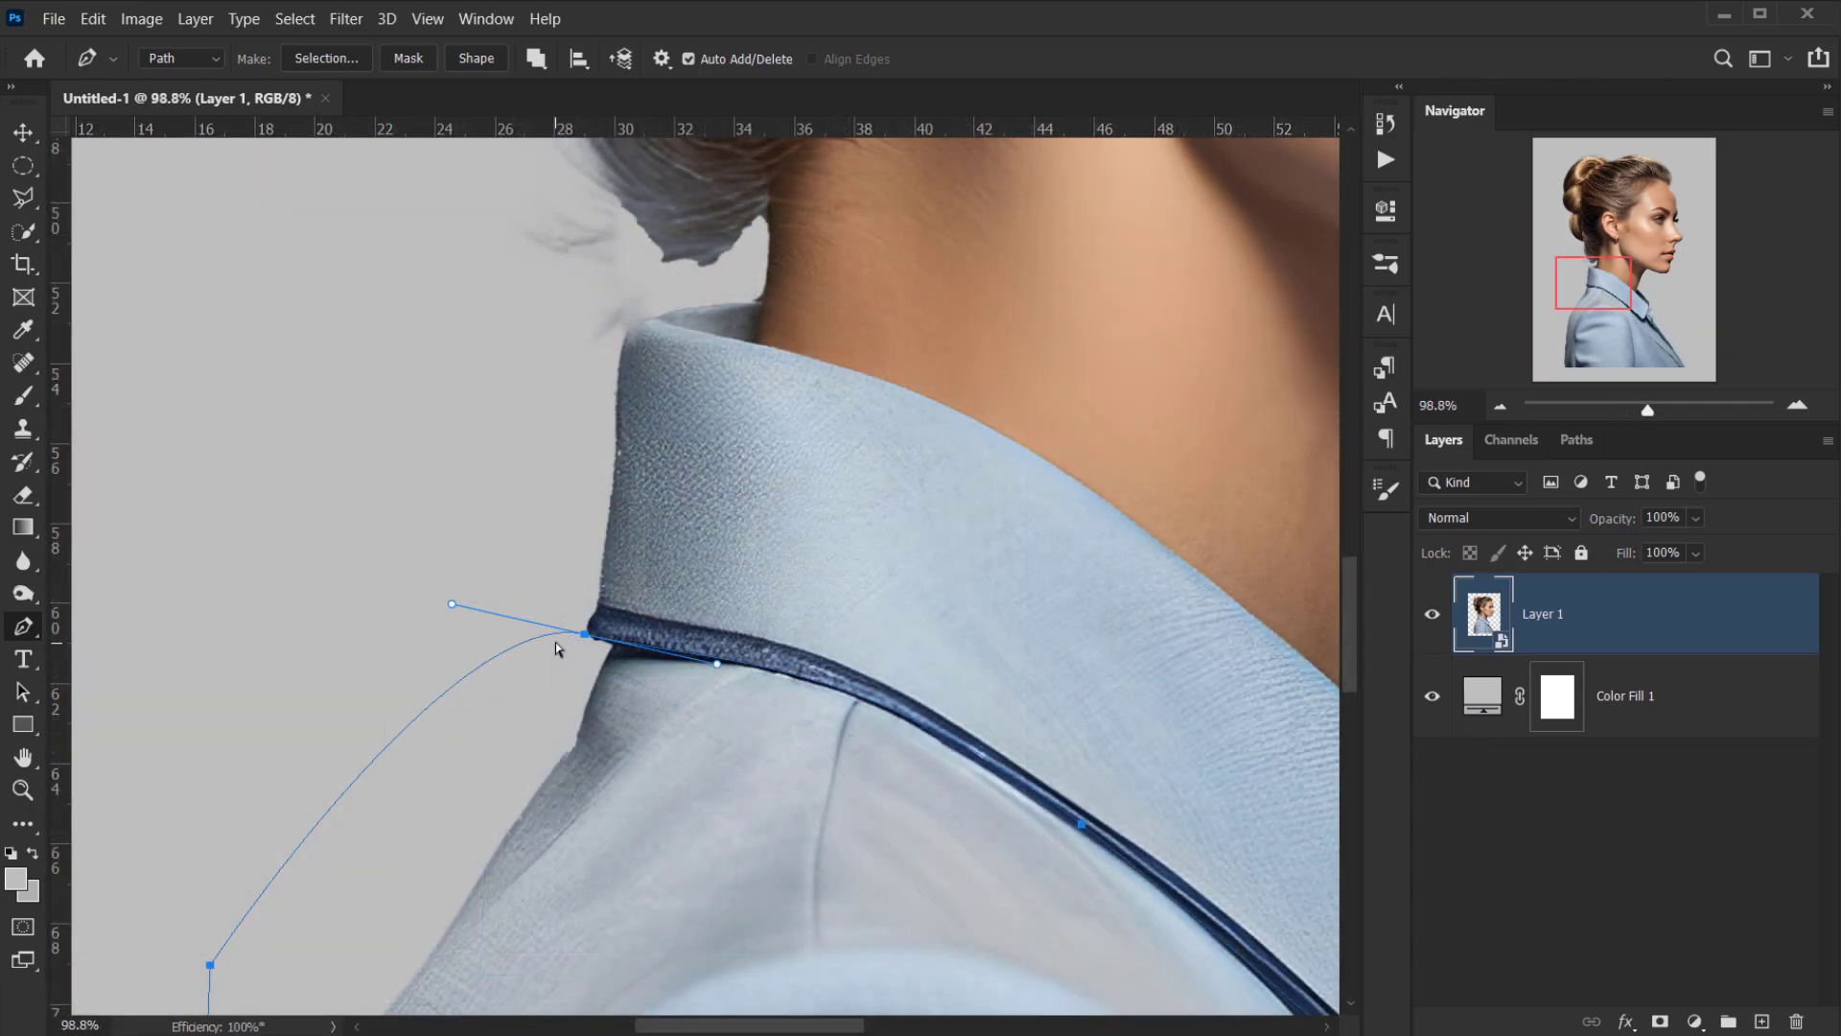
- Turn the jacket path into a selection and mask the portrait layer with it inverted, hiding the jacket body below the collar
{"action": "left_click", "coordinate": [556, 635]}
{"action": "scroll", "coordinate": [575, 656], "scroll_direction": "down", "scroll_amount": 5}
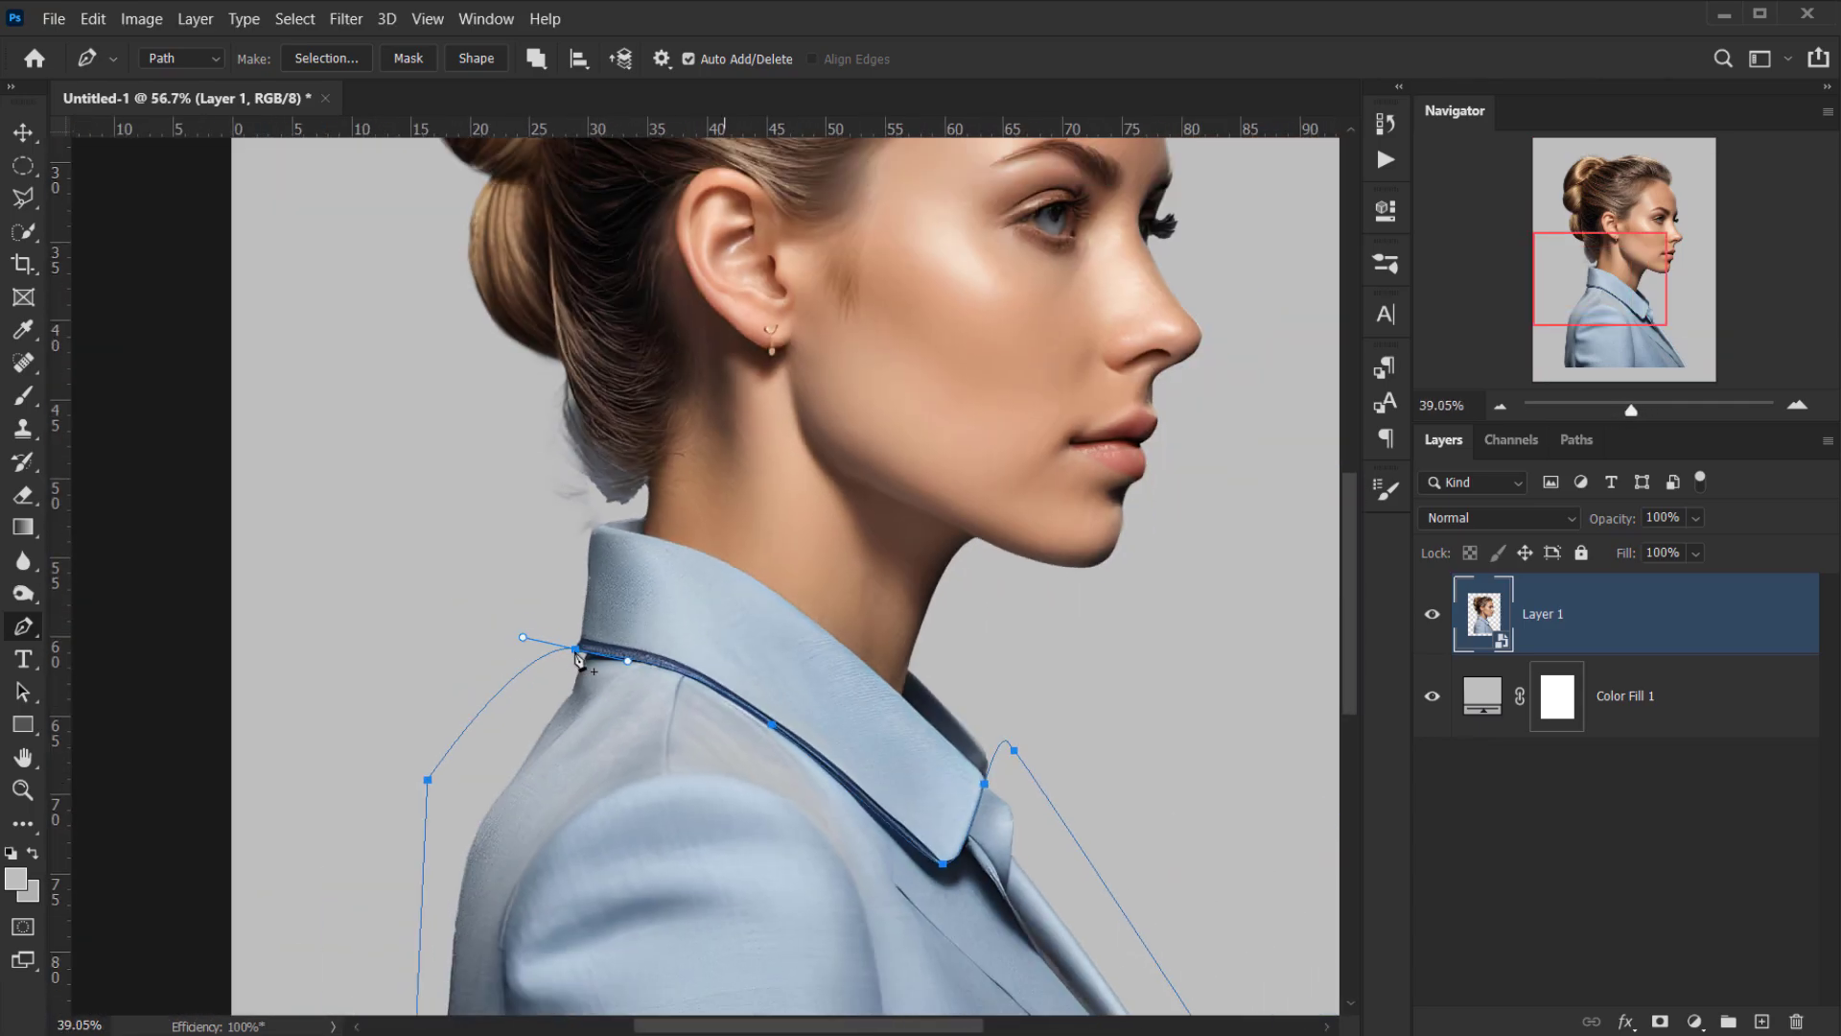
{"action": "scroll", "coordinate": [575, 651], "scroll_direction": "down", "scroll_amount": 3}
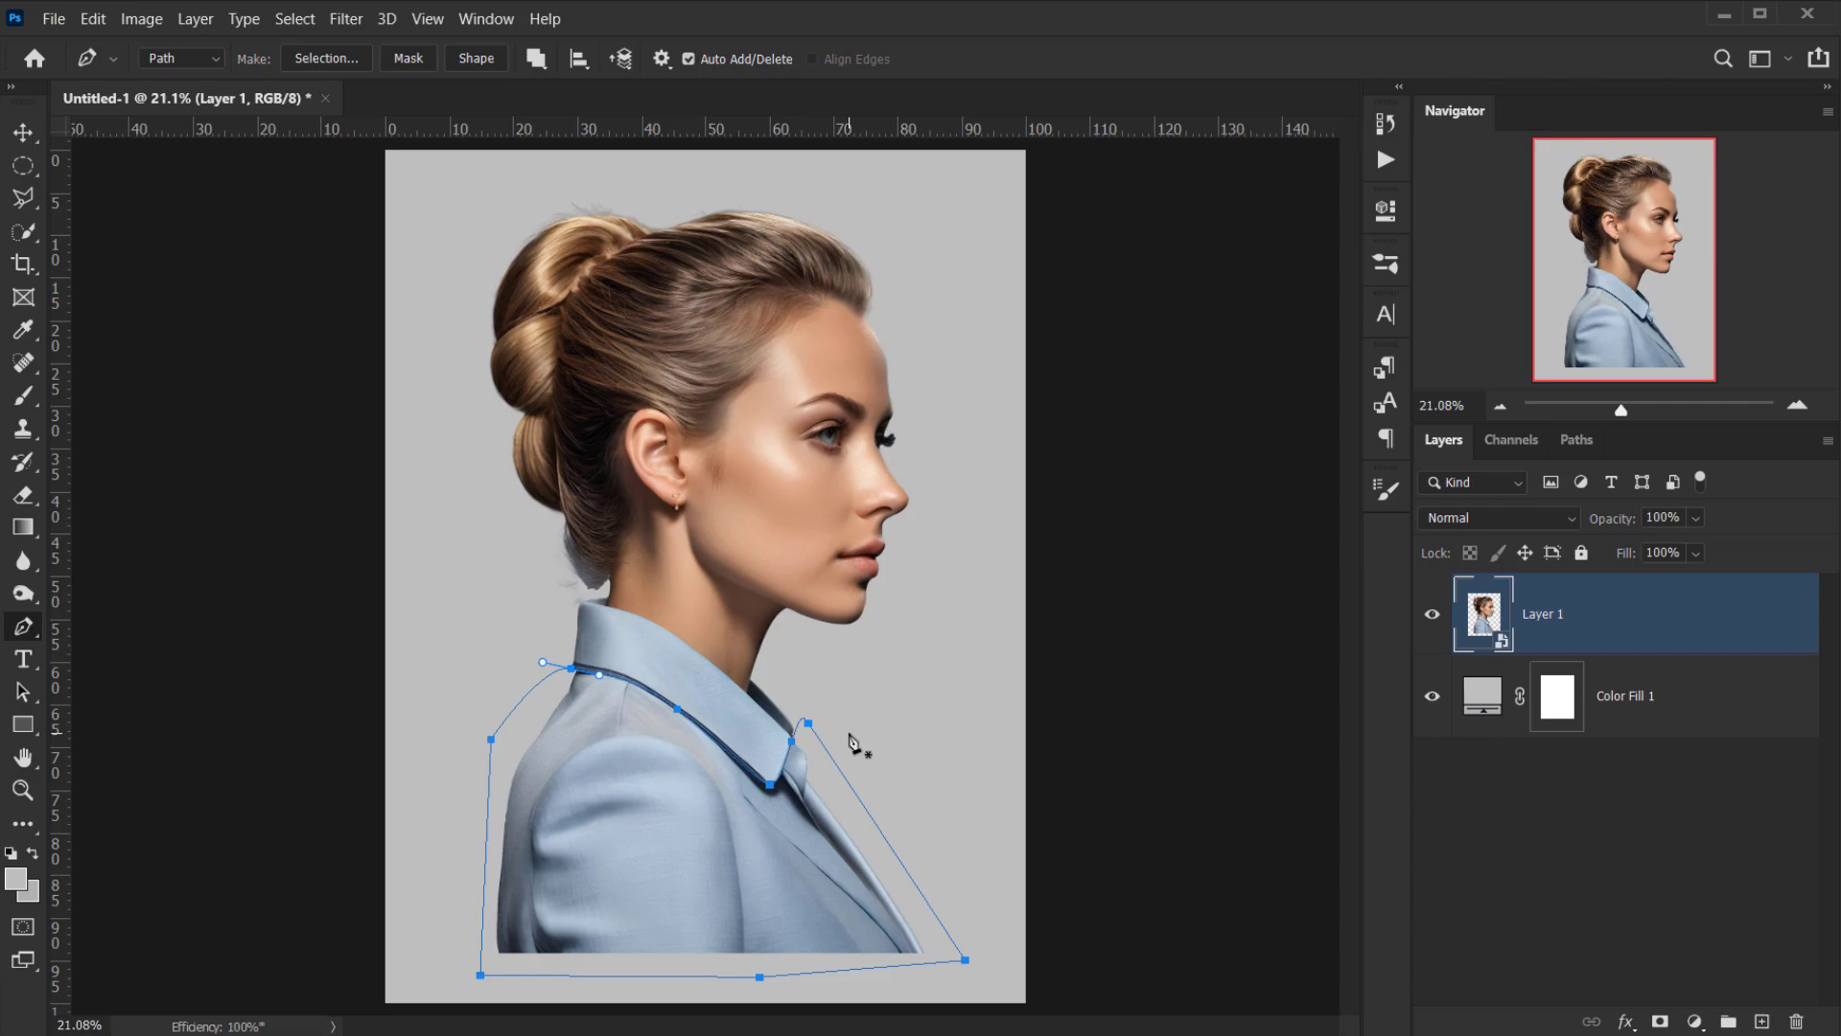
{"action": "key", "text": "ctrl+Return"}
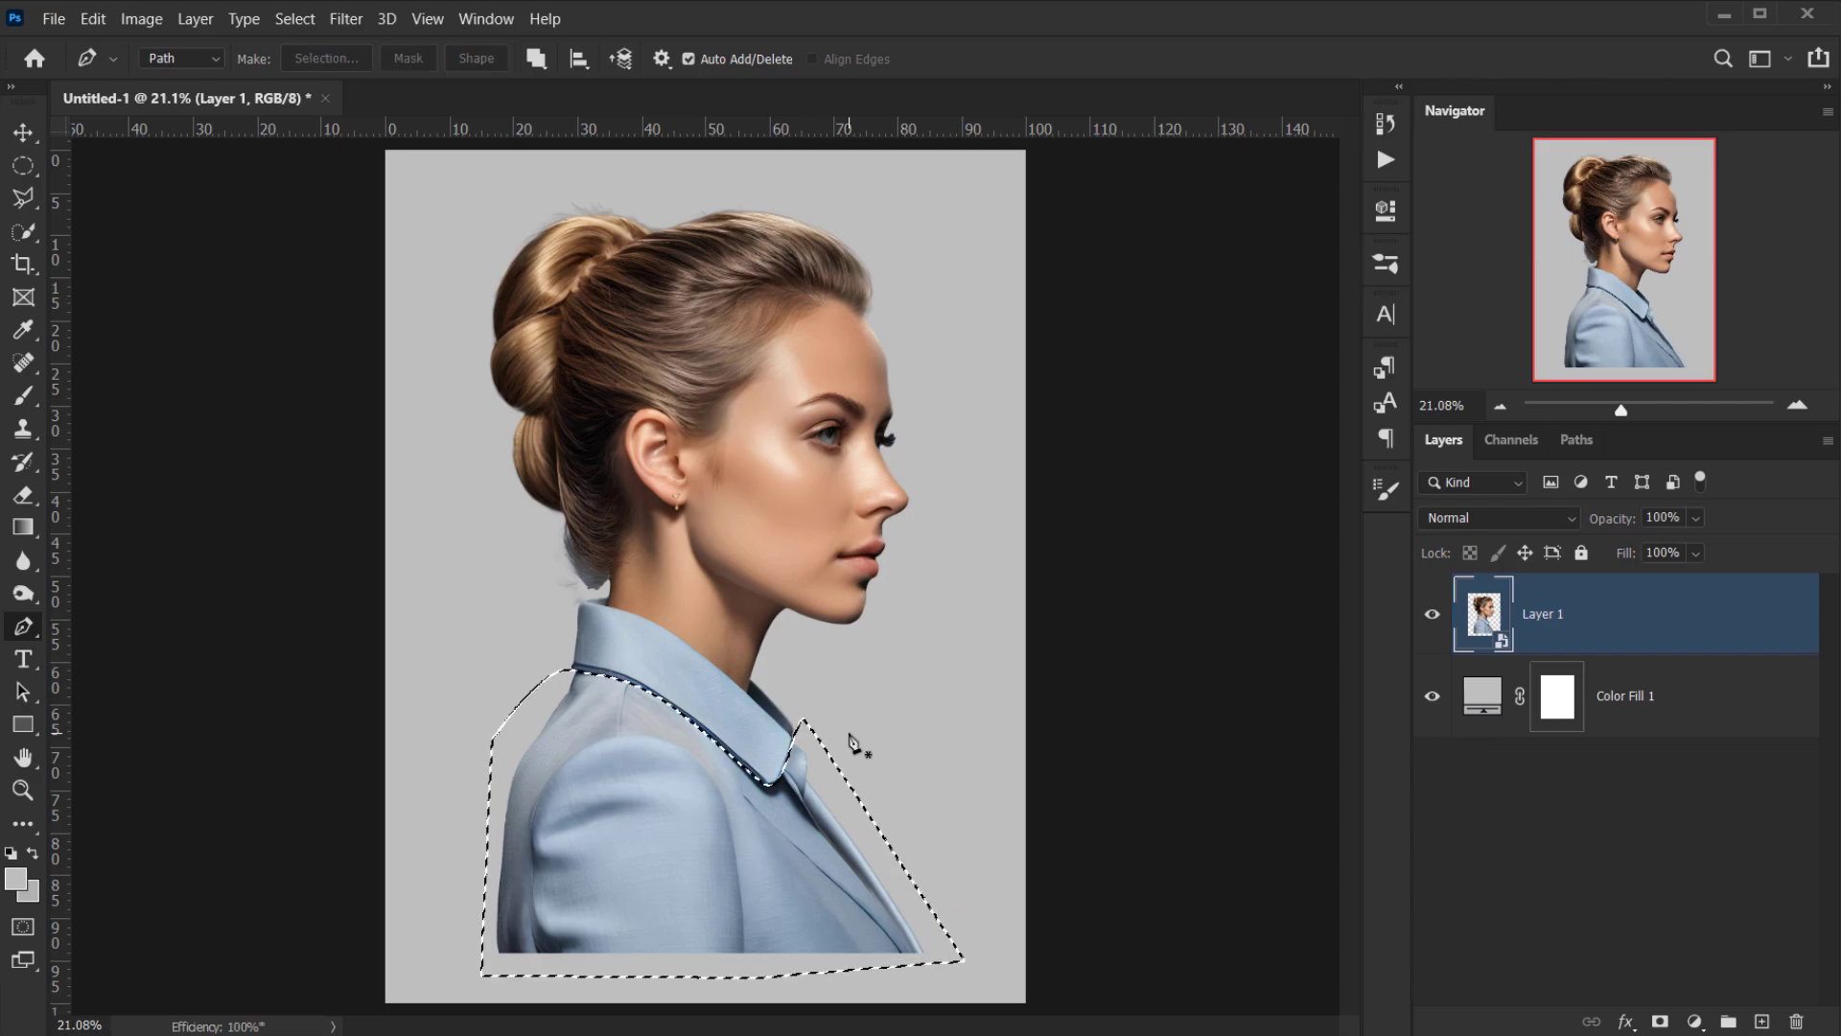
{"action": "left_click", "coordinate": [1659, 1019]}
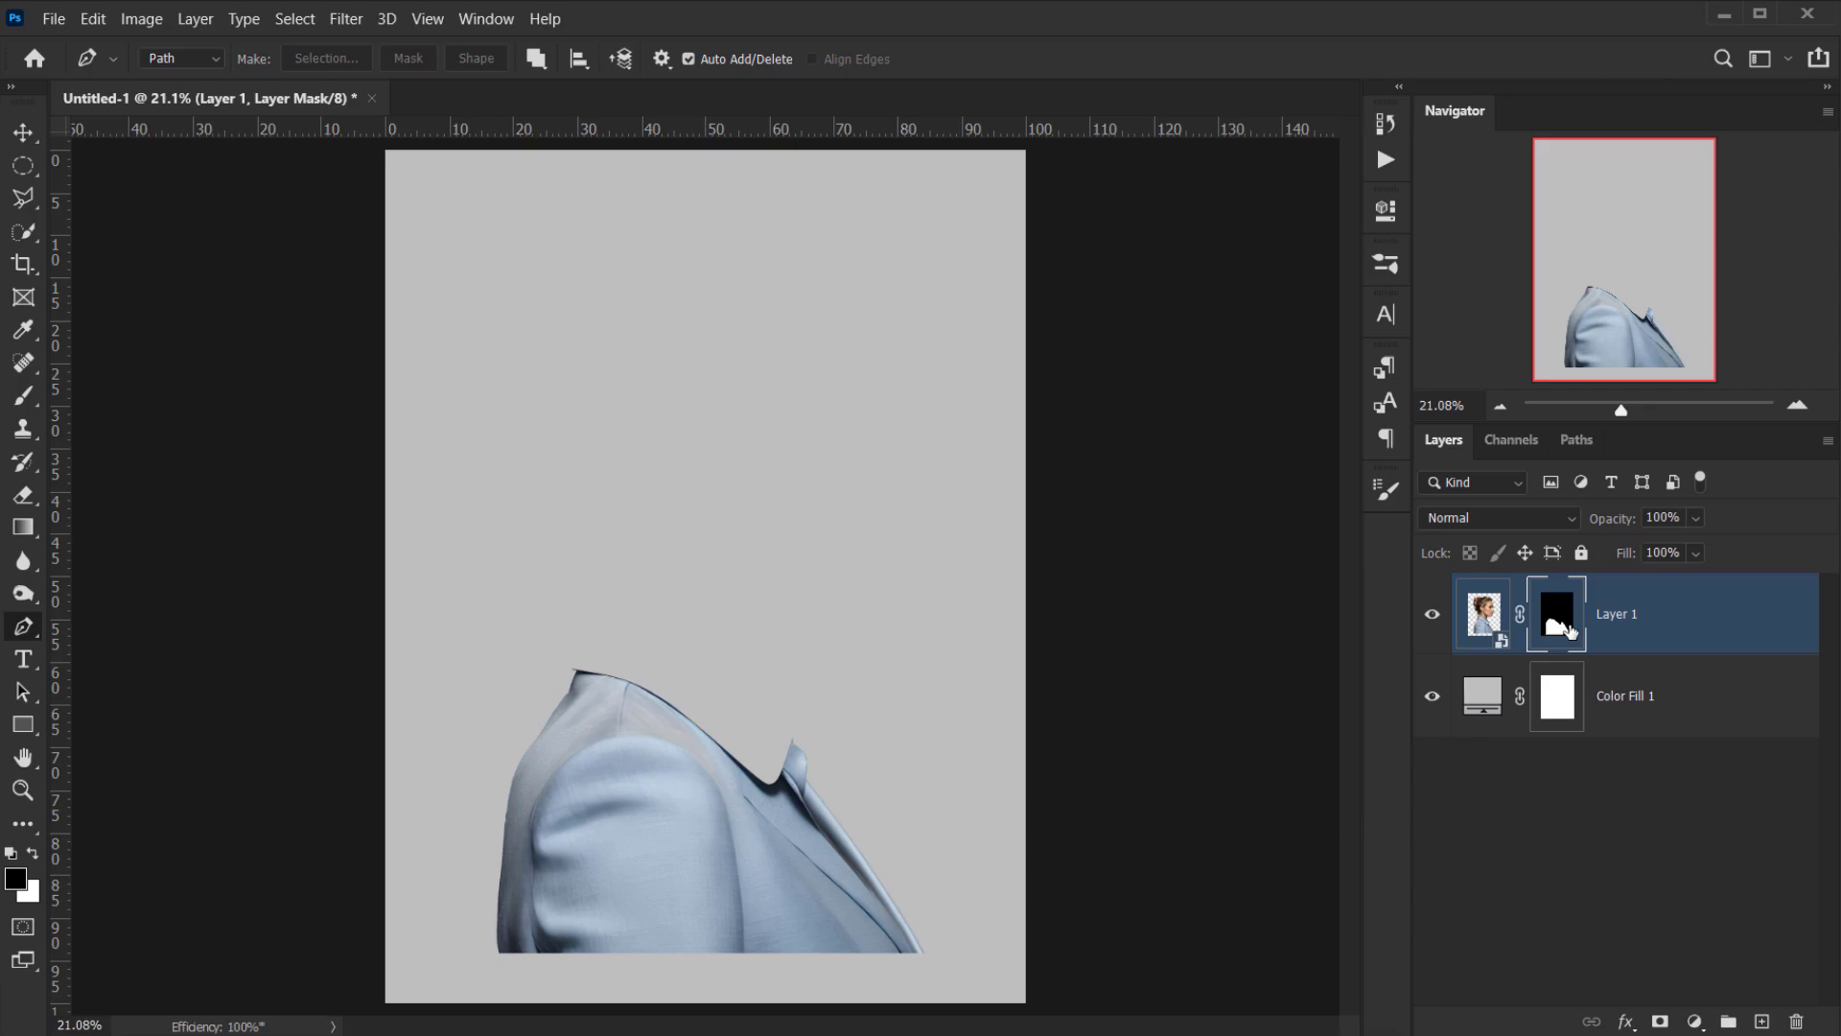
{"action": "key", "text": "ctrl+i"}
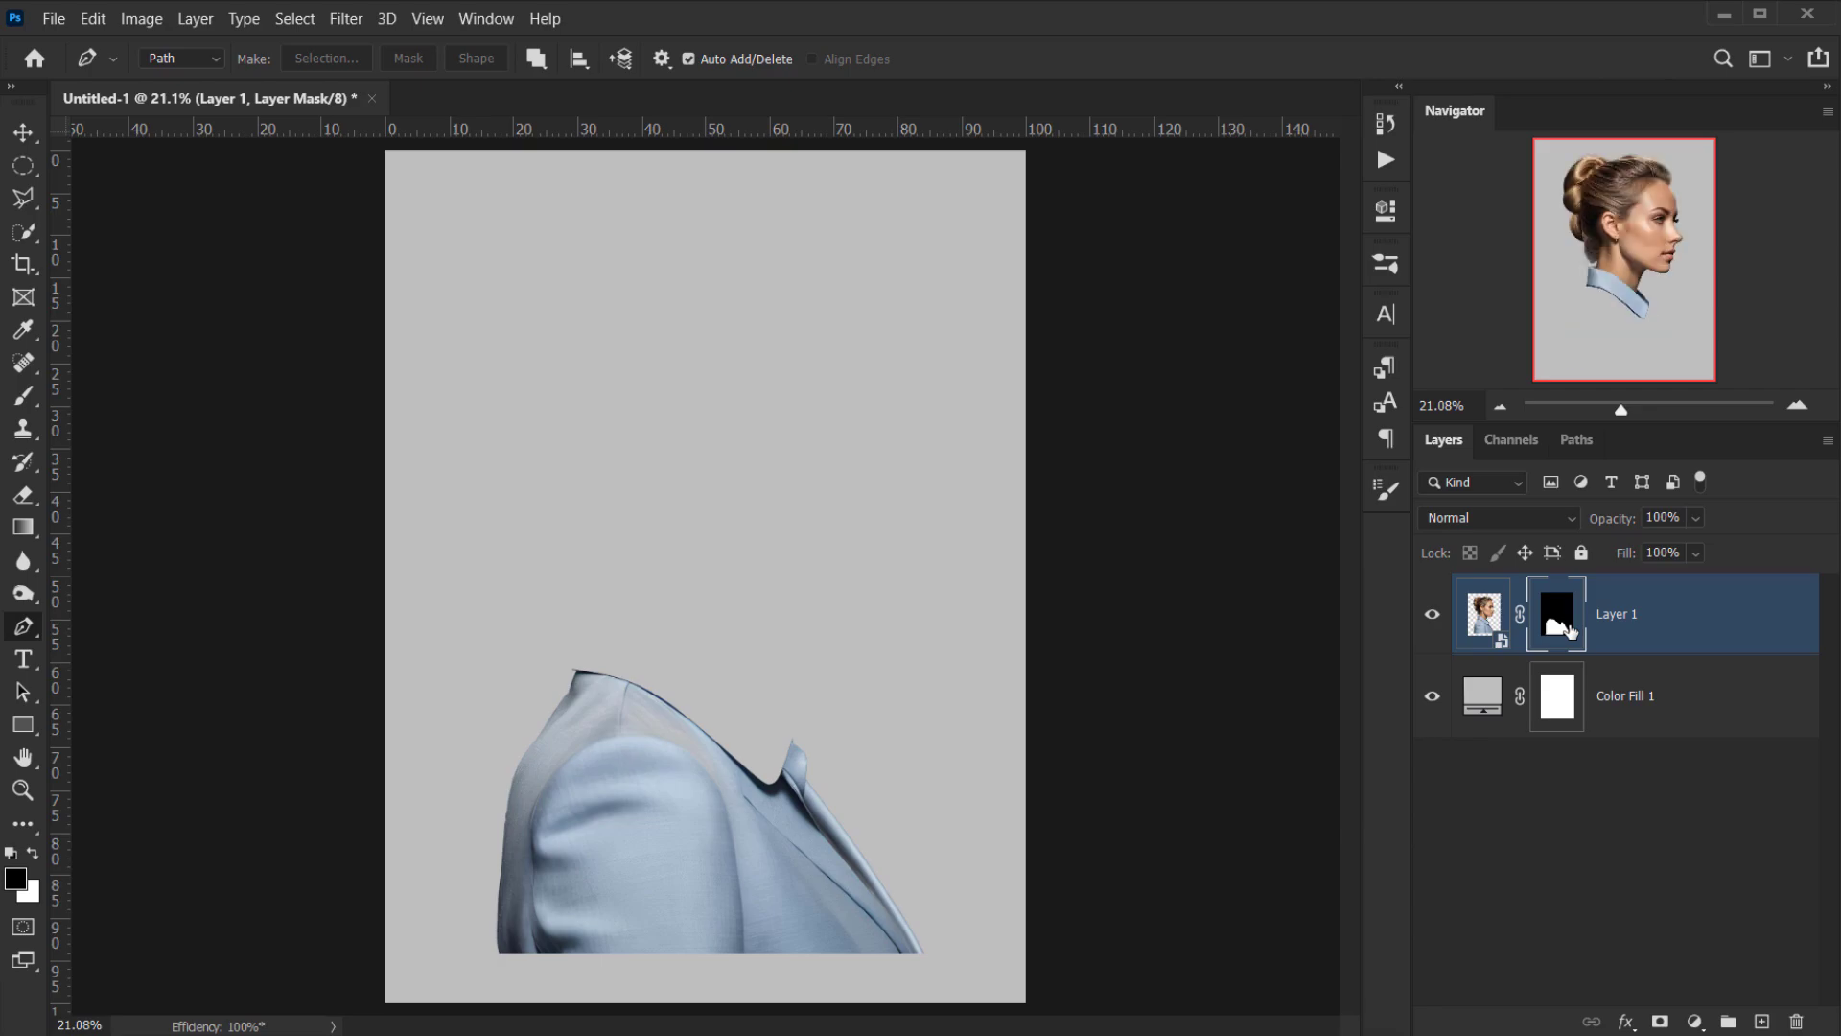
{"action": "scroll", "coordinate": [699, 640], "scroll_direction": "down", "scroll_amount": 2}
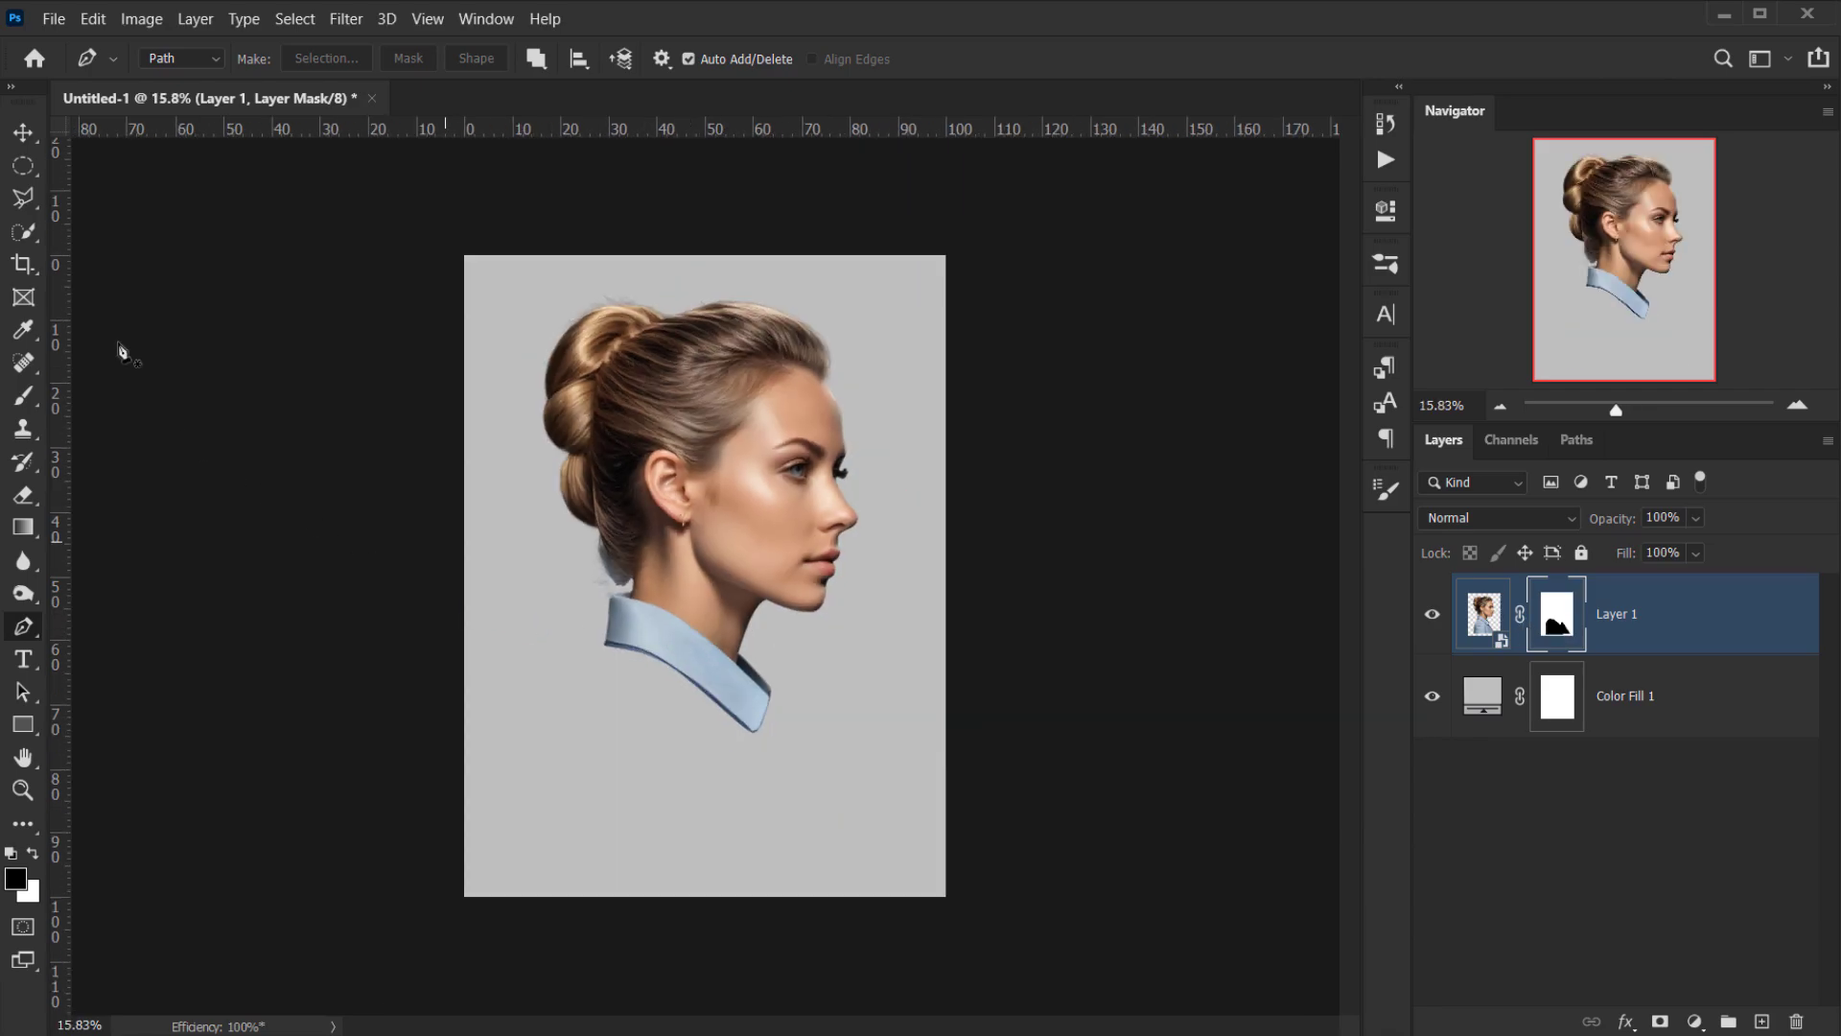
- Move the masked portrait straight down on the canvas to about Y 2347 px
{"action": "left_click", "coordinate": [24, 137]}
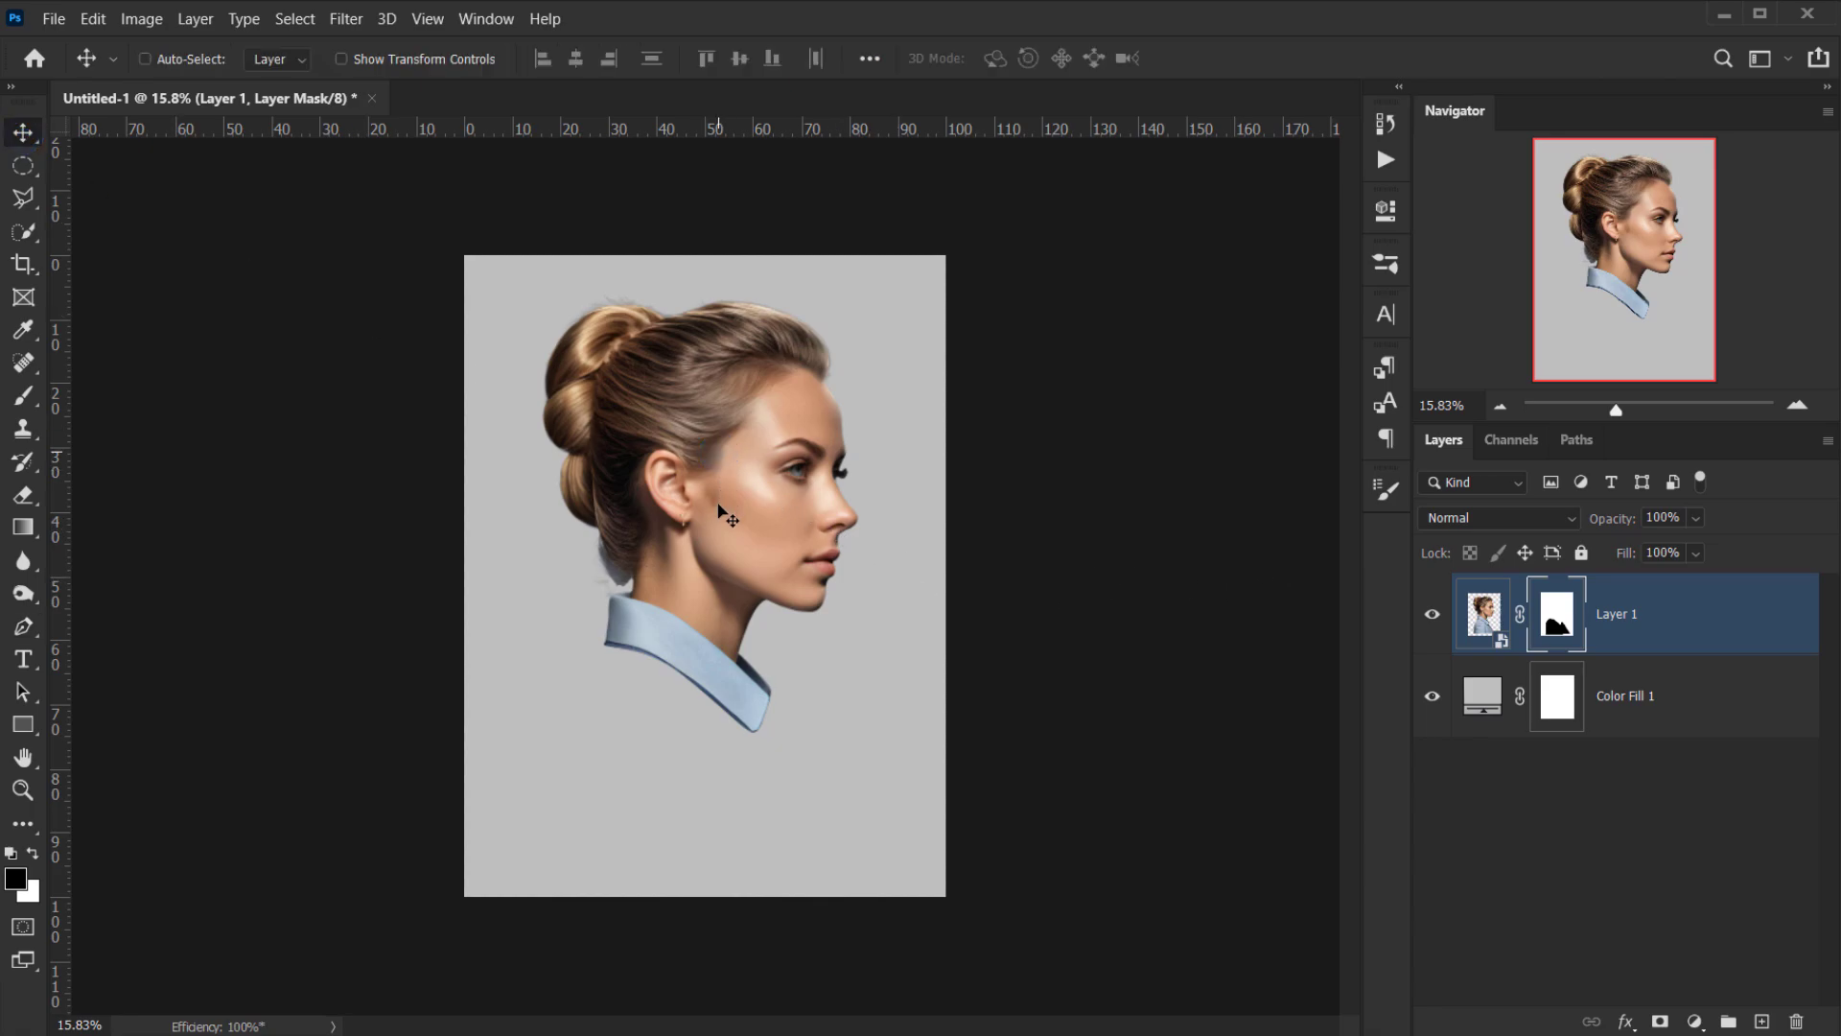
{"action": "left_click_drag", "start_coordinate": [727, 516], "coordinate": [727, 573]}
{"action": "scroll", "coordinate": [727, 574], "scroll_direction": "up", "scroll_amount": 2}
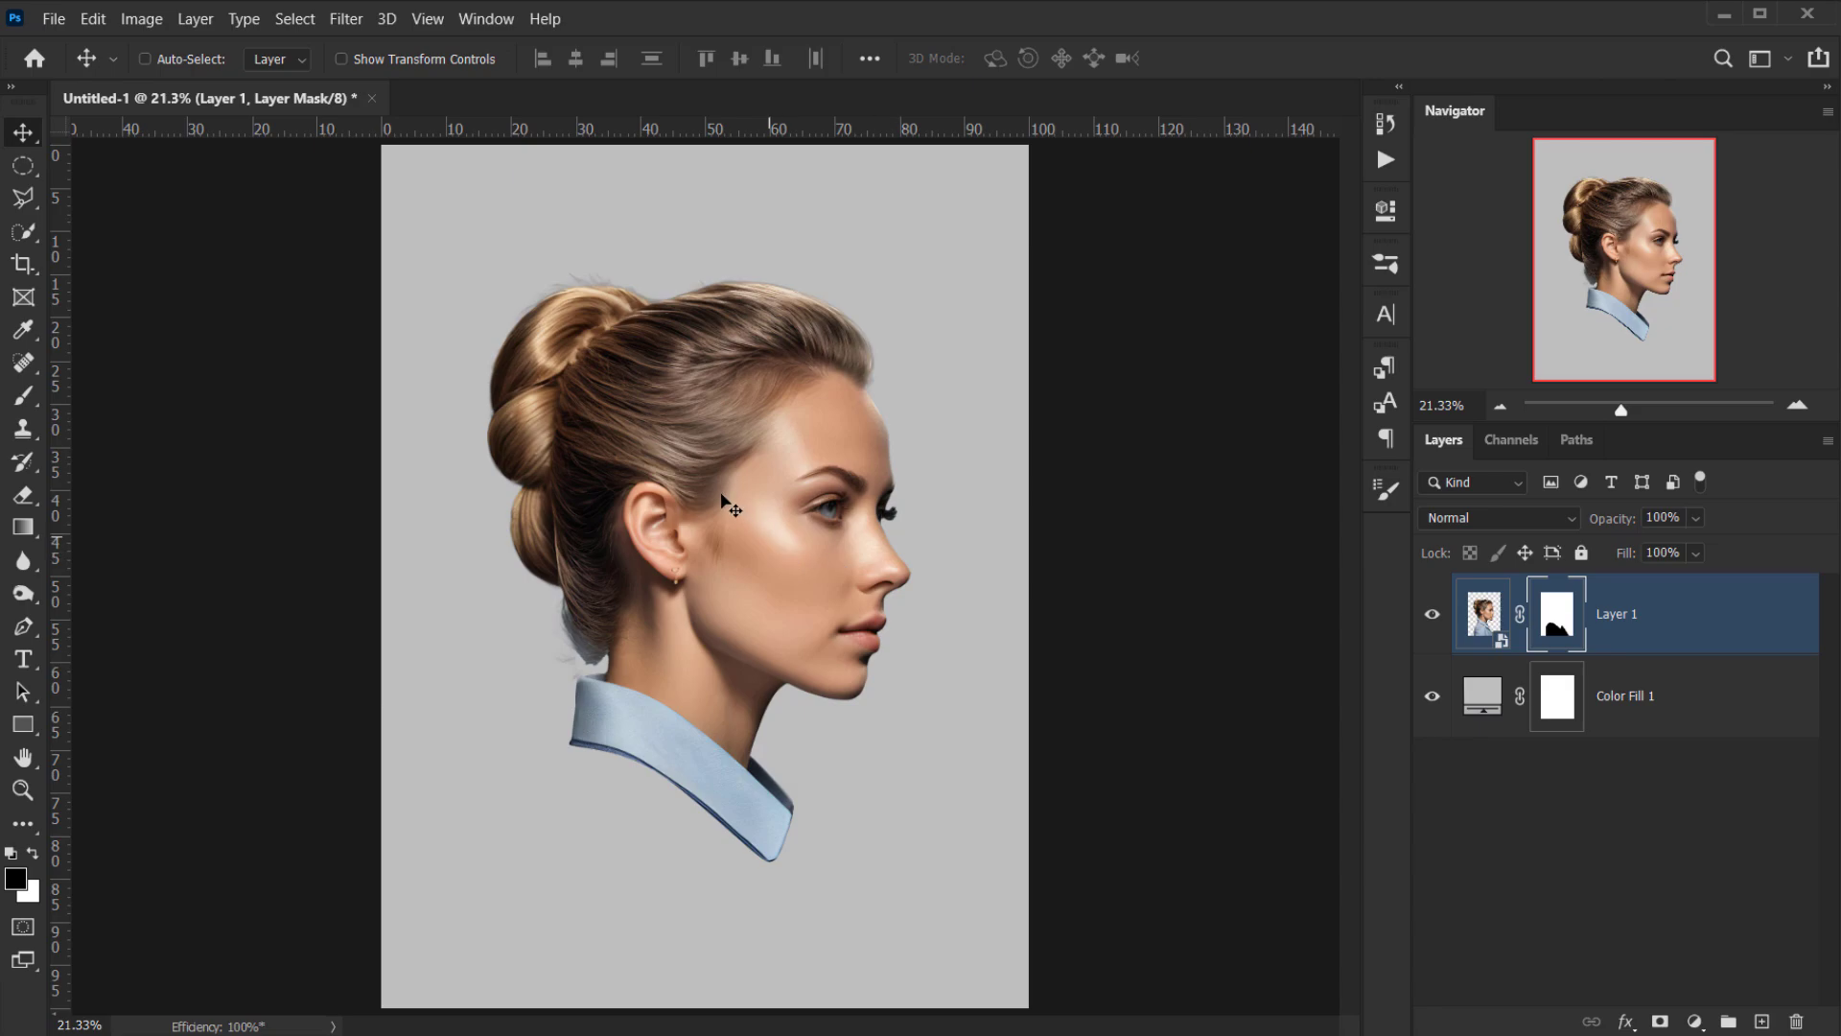
- Flip the portrait smart object on Layer 1 horizontally so the woman faces the opposite way
{"action": "left_click", "coordinate": [1485, 616]}
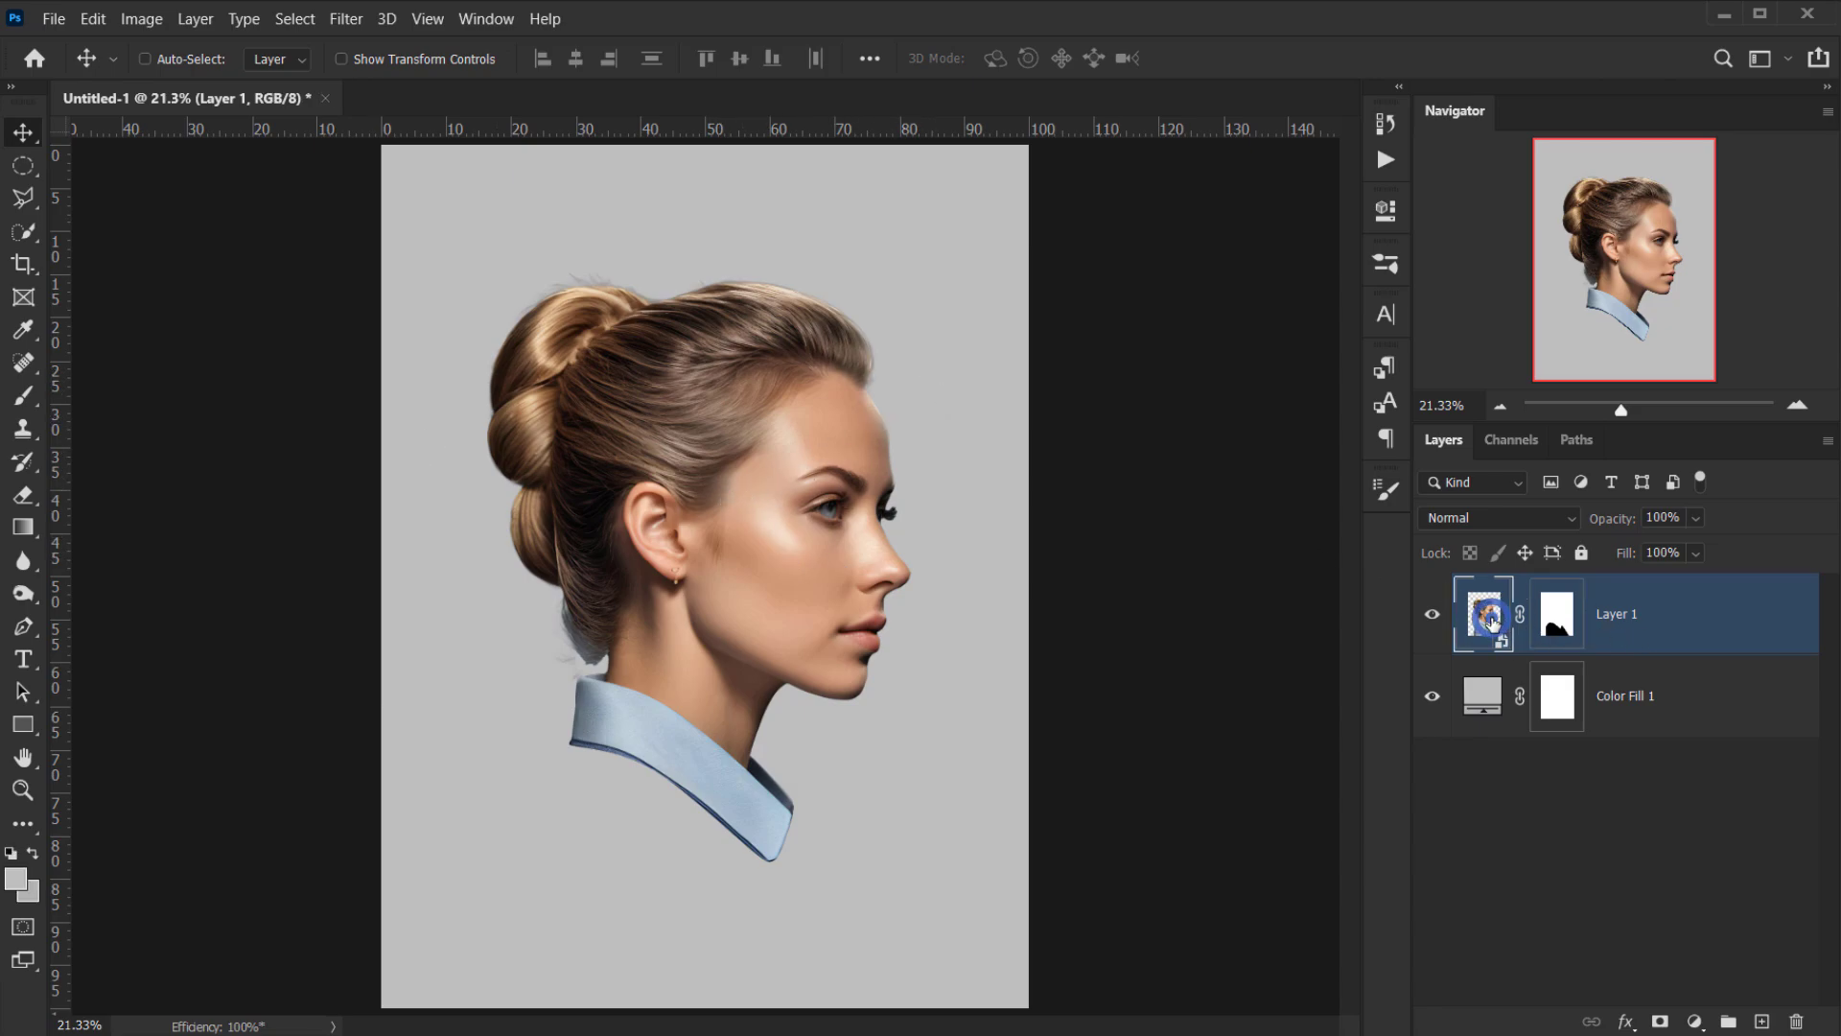
{"action": "key", "text": "ctrl+t"}
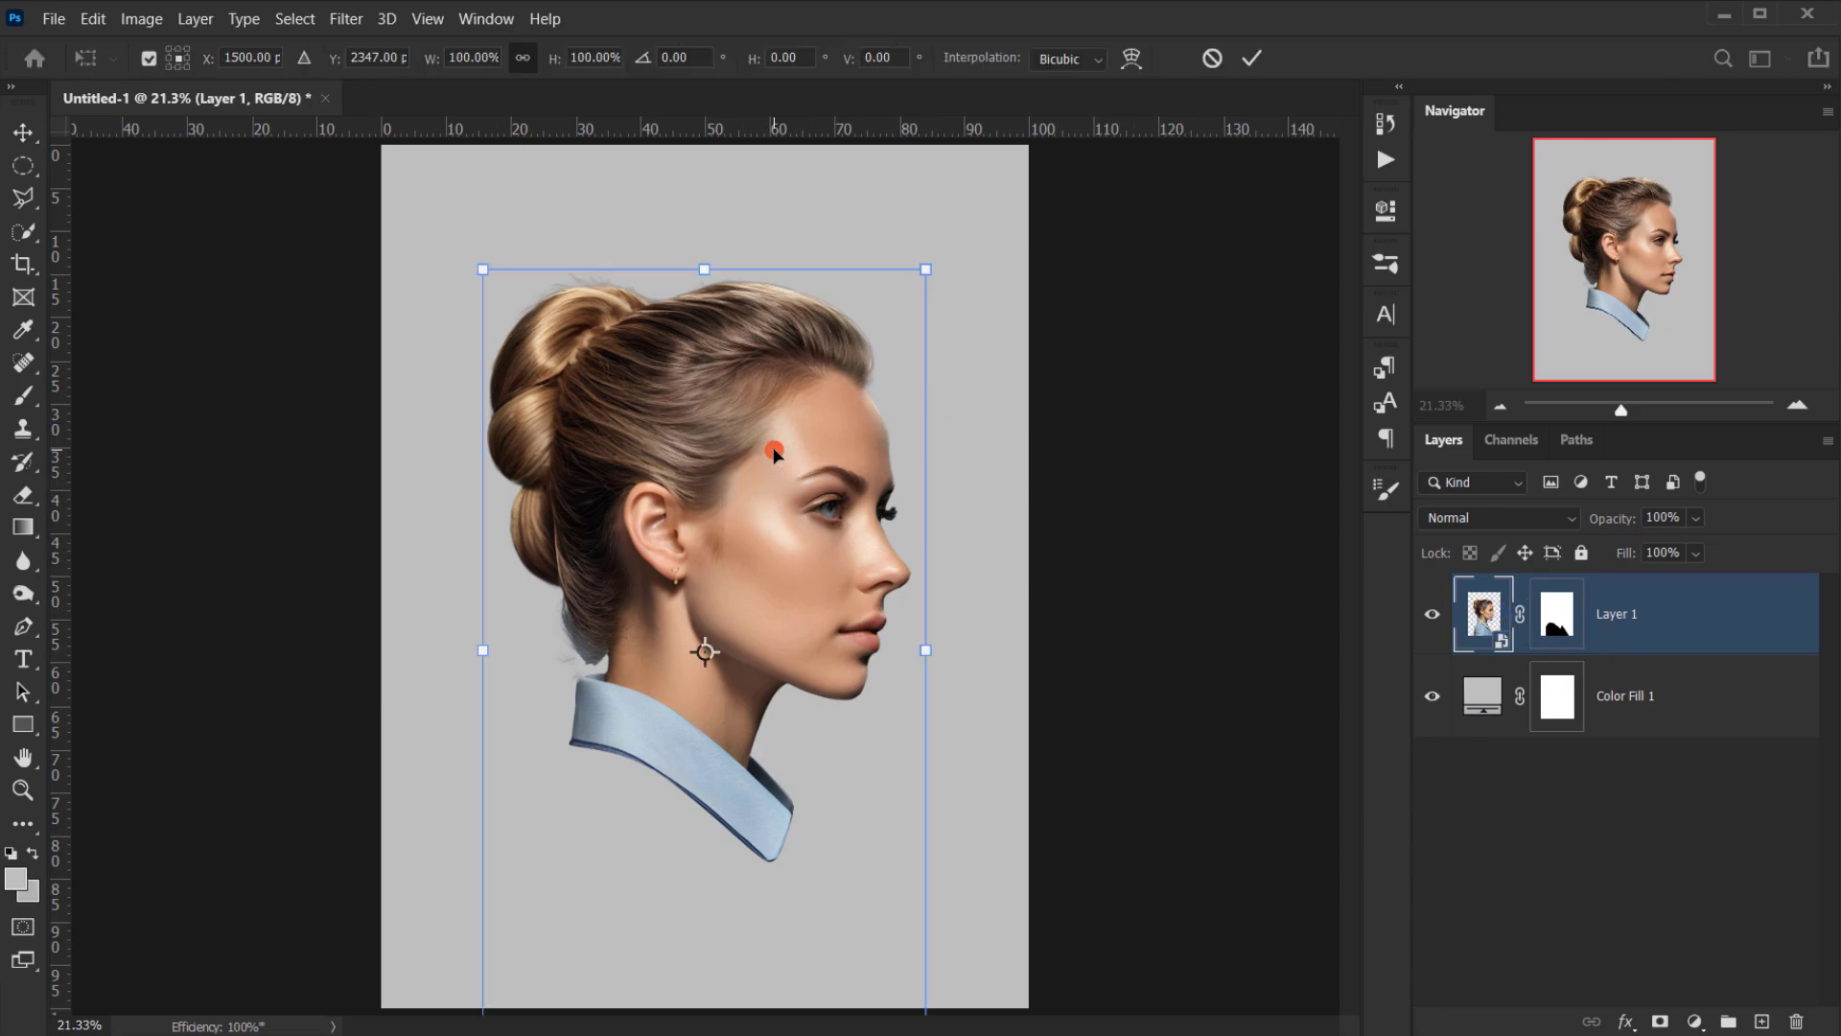
{"action": "right_click", "coordinate": [773, 448]}
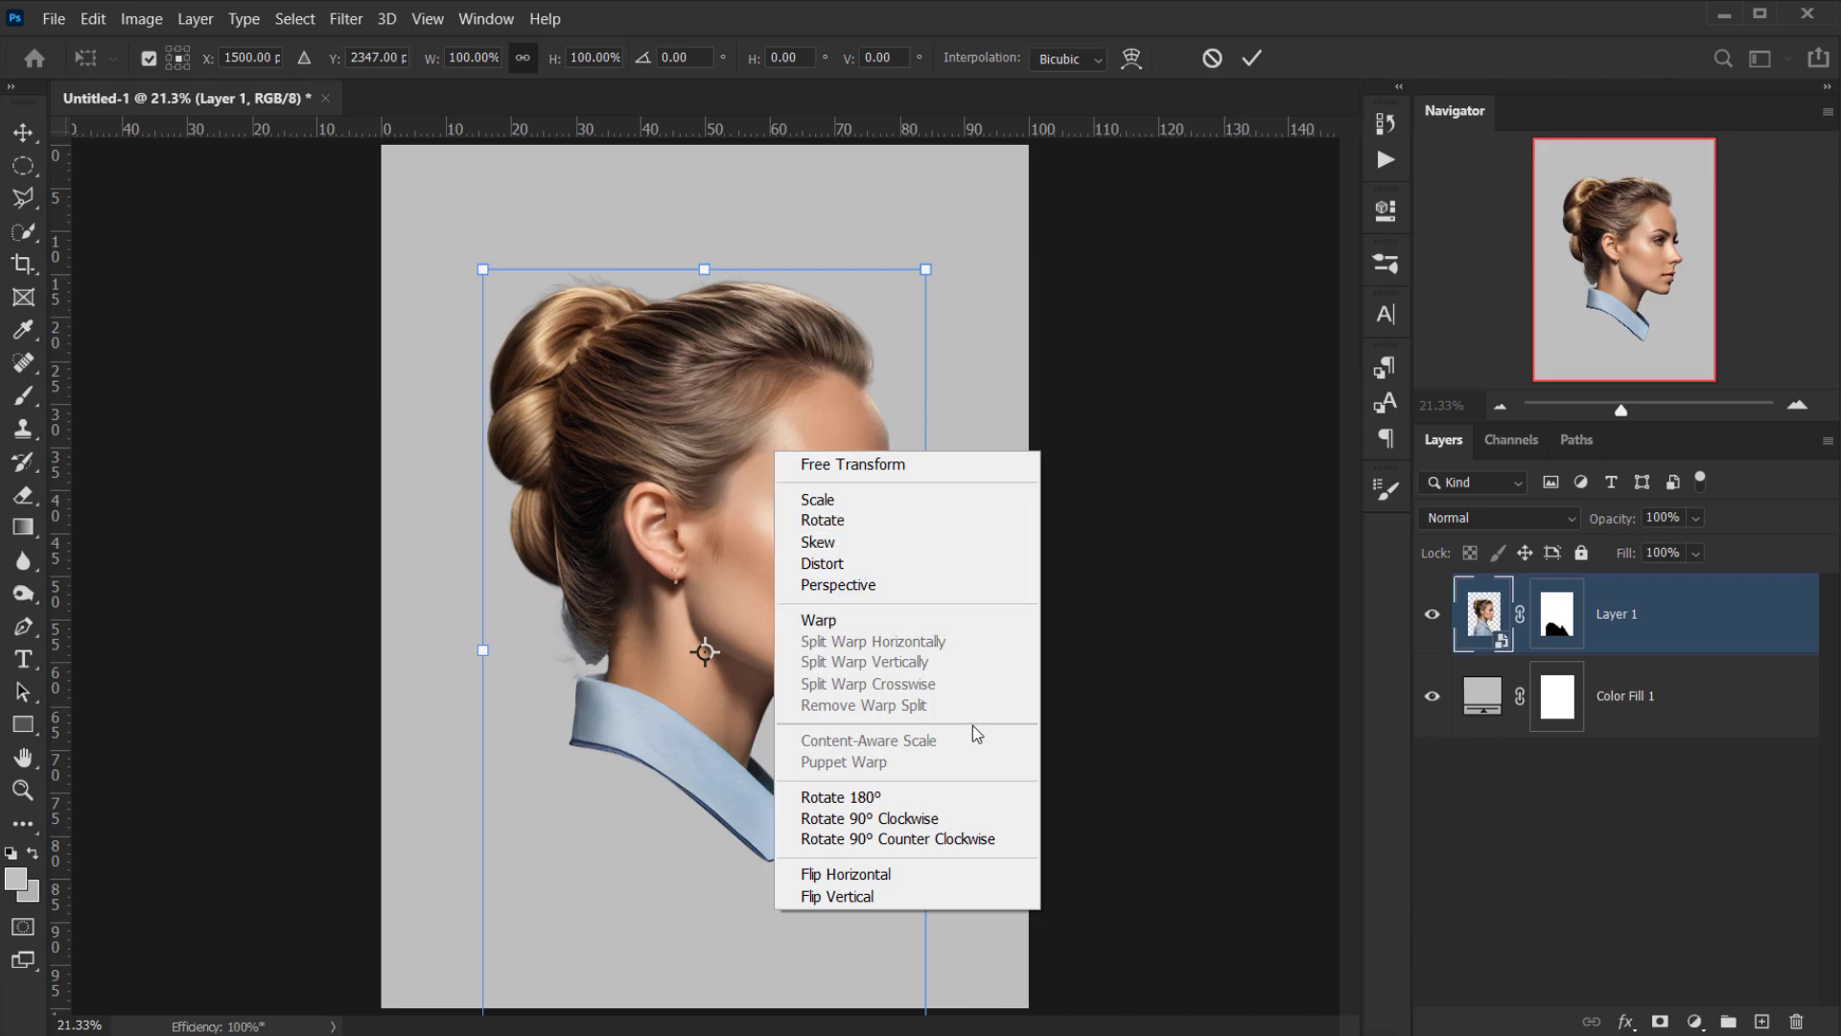
{"action": "left_click", "coordinate": [921, 874]}
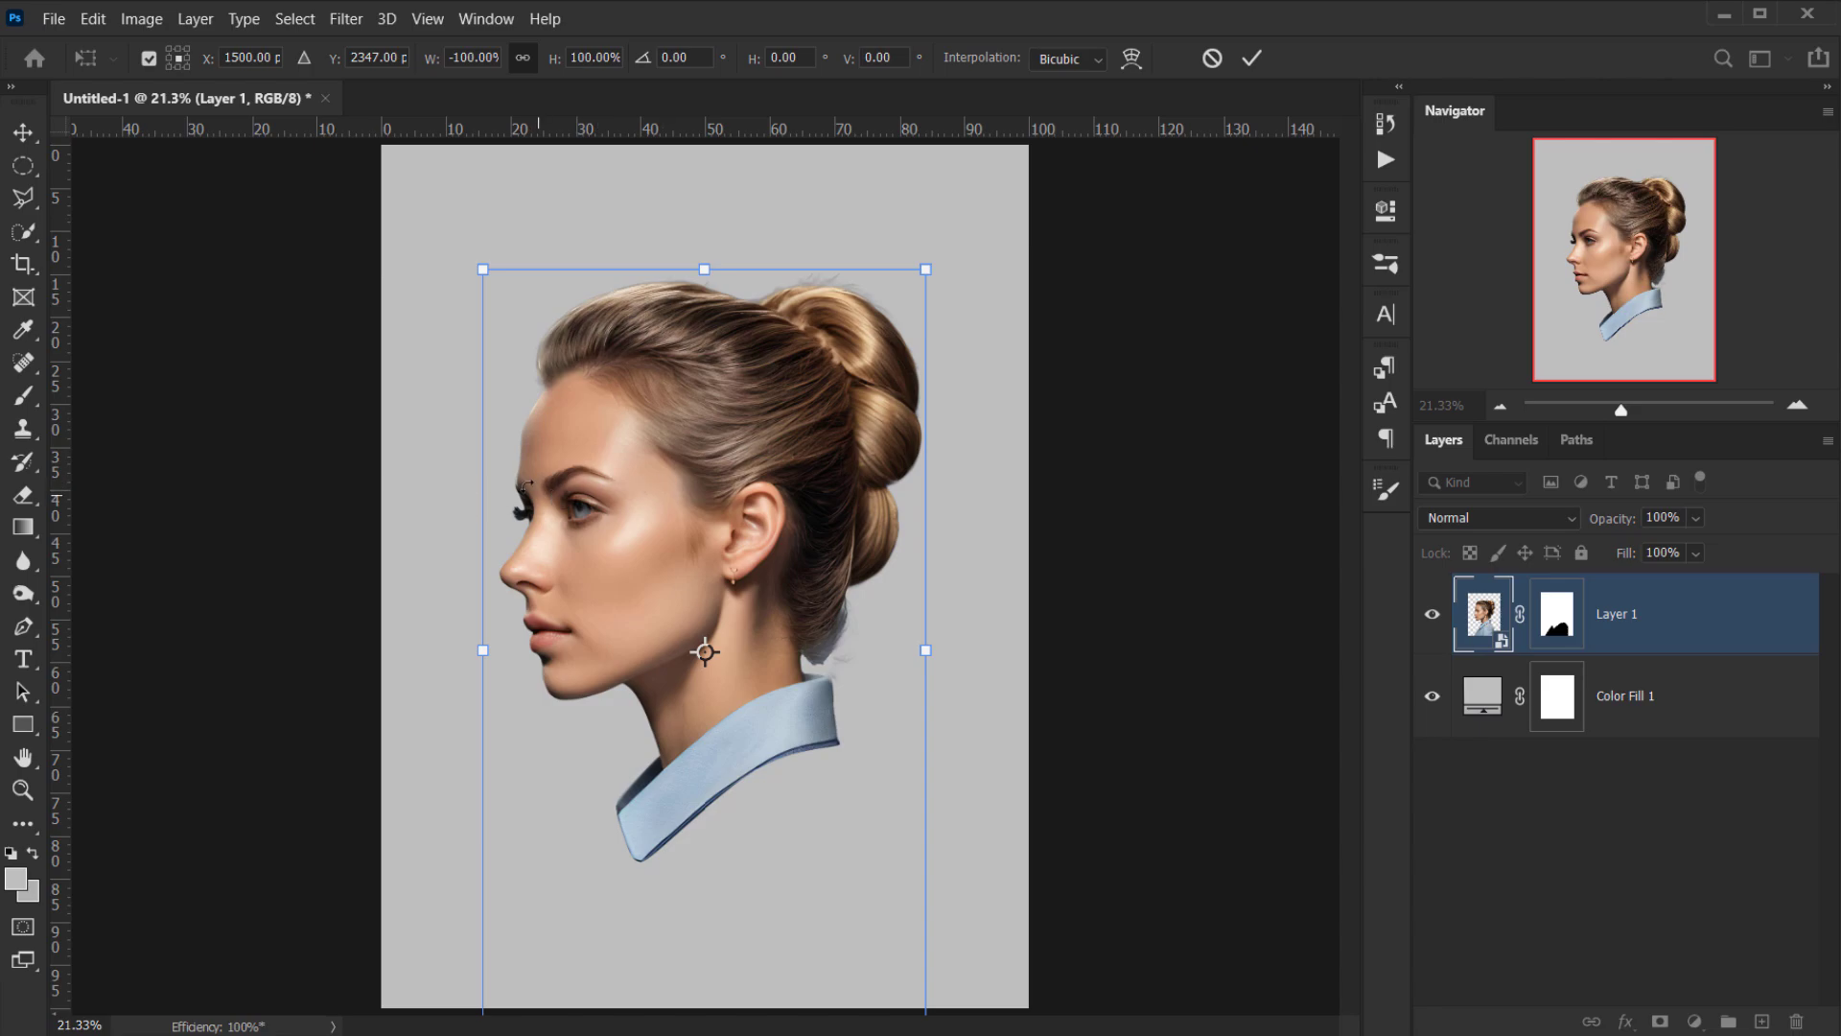
{"action": "left_click", "coordinate": [1251, 60]}
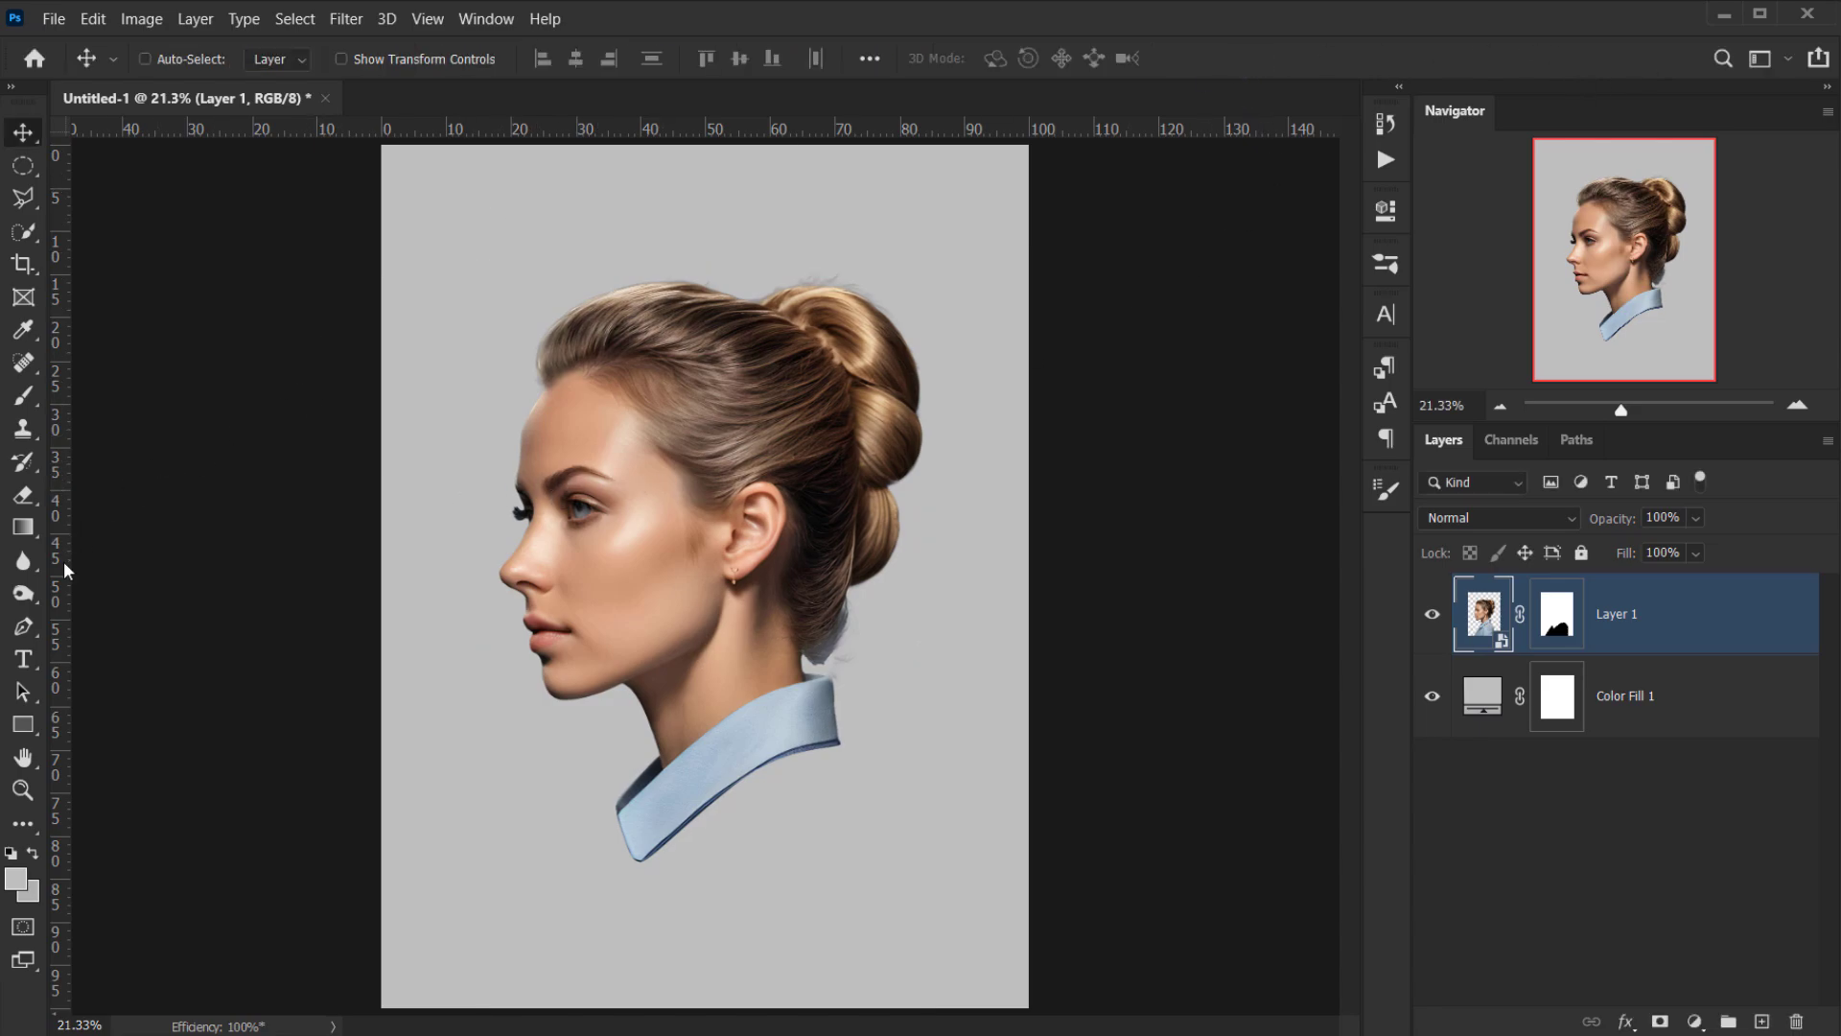
- Add the black vertical text CALM in Anton Regular at 839 pt and place it over the woman's hair bun
{"action": "left_click", "coordinate": [23, 659]}
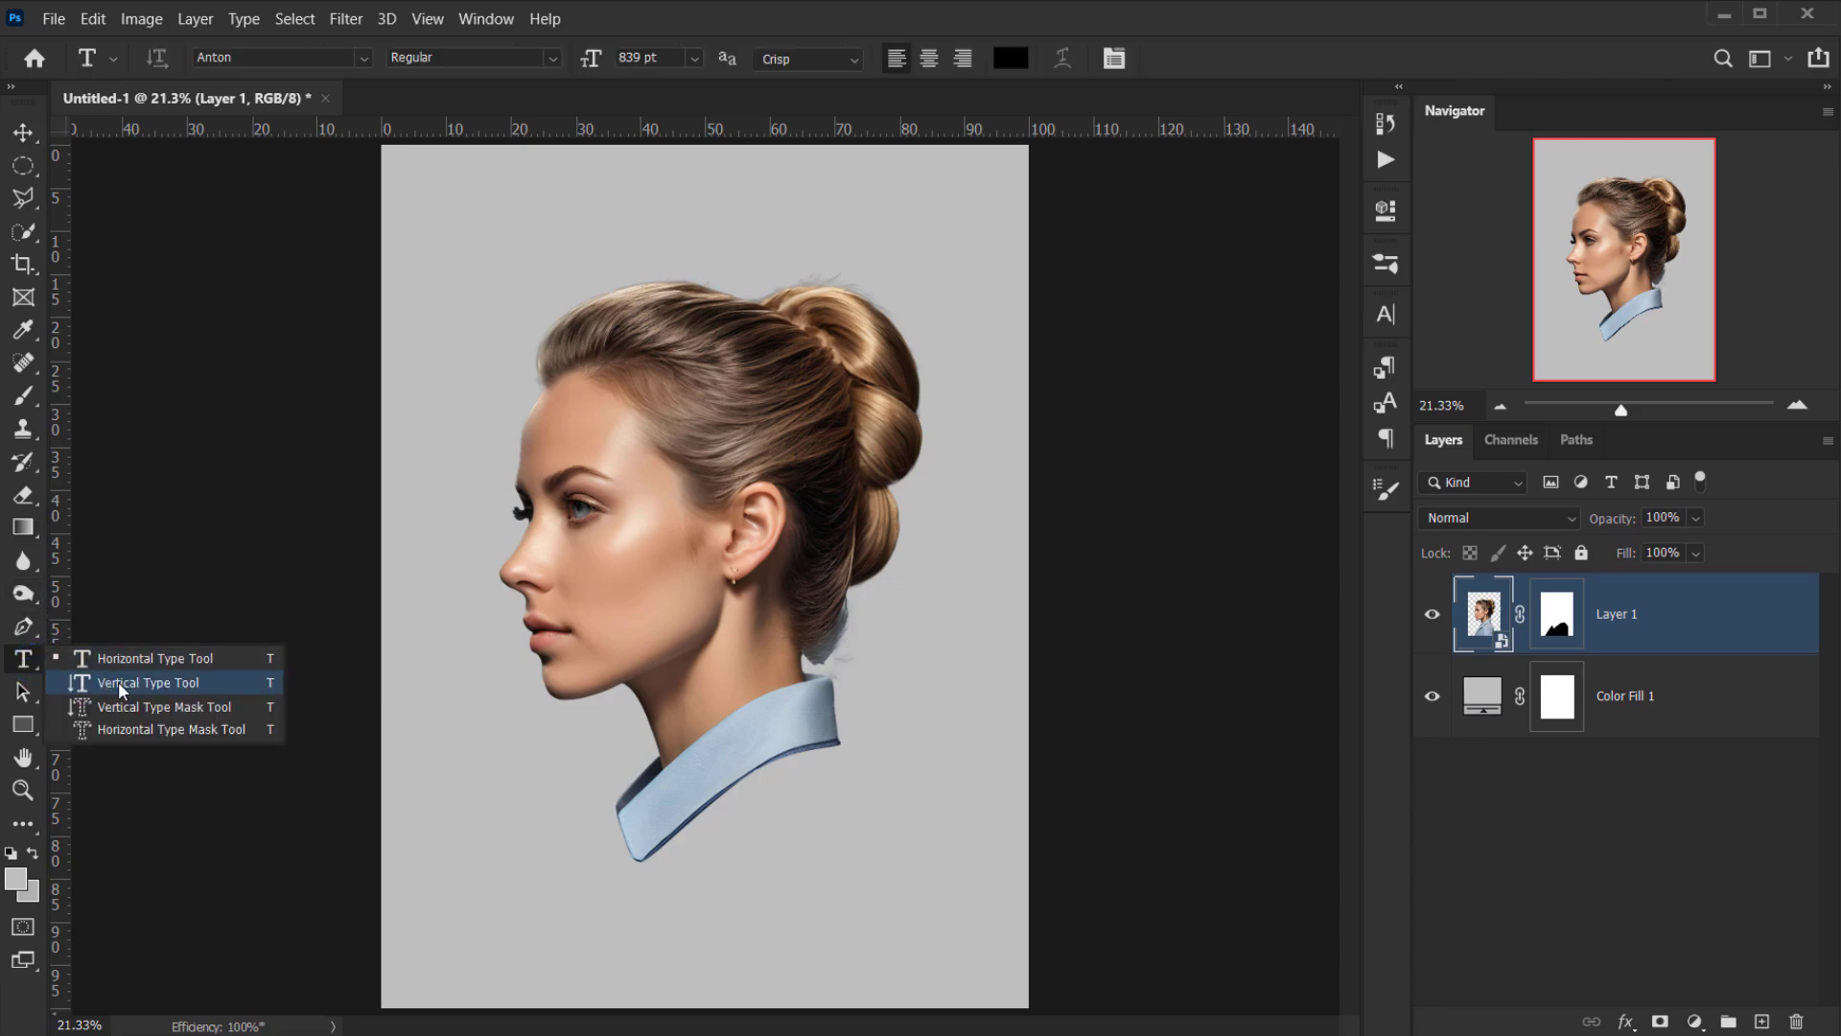
{"action": "left_click", "coordinate": [159, 687]}
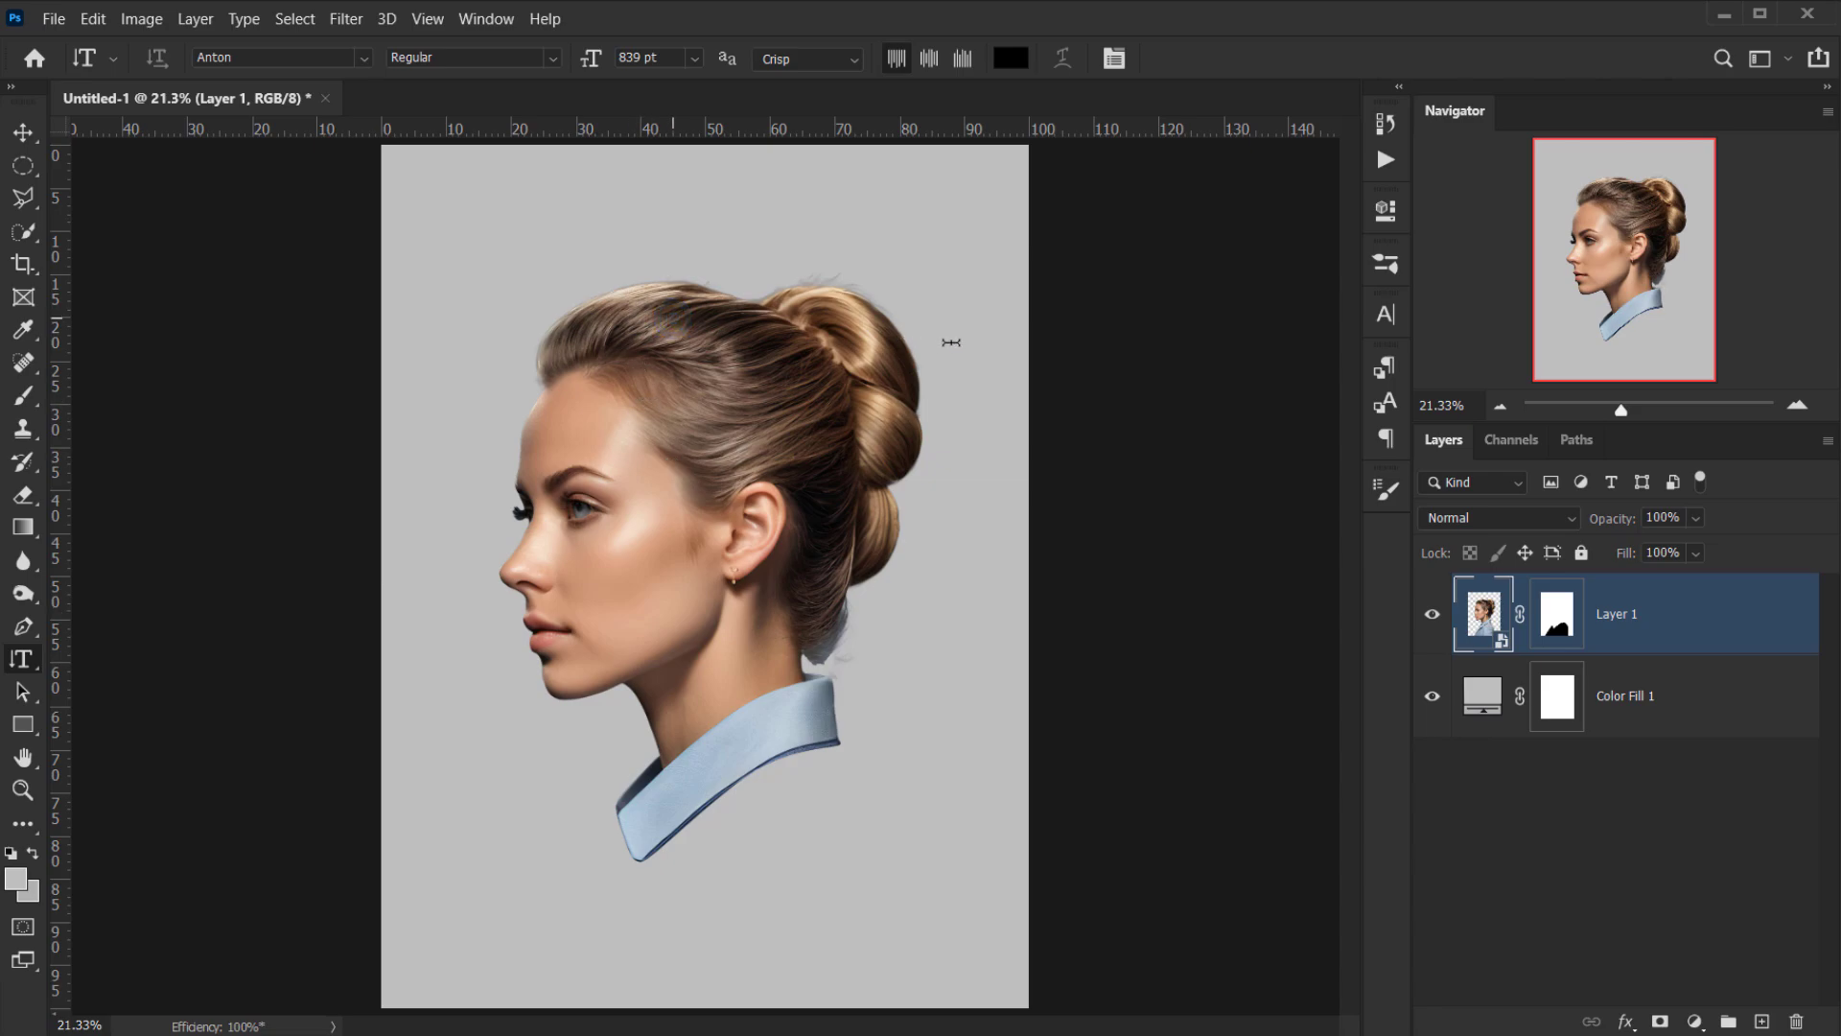
{"action": "left_click", "coordinate": [697, 367]}
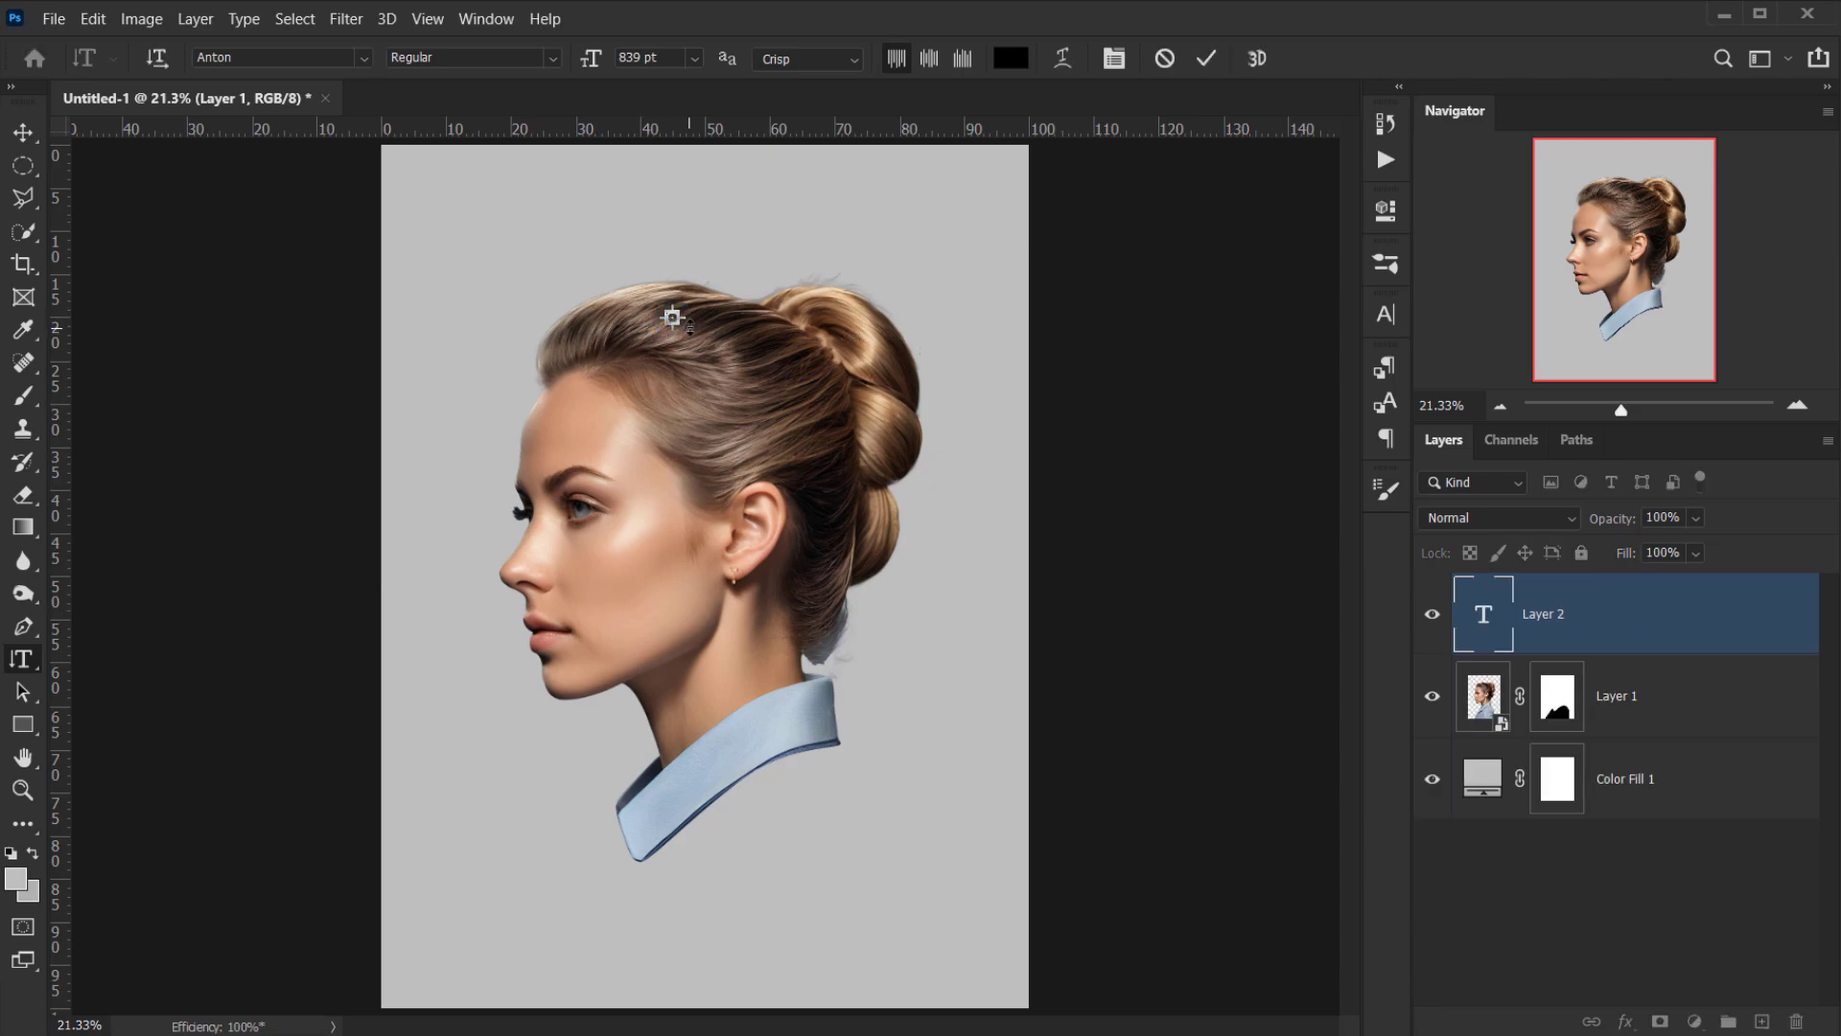
{"action": "type", "text": "CALM"}
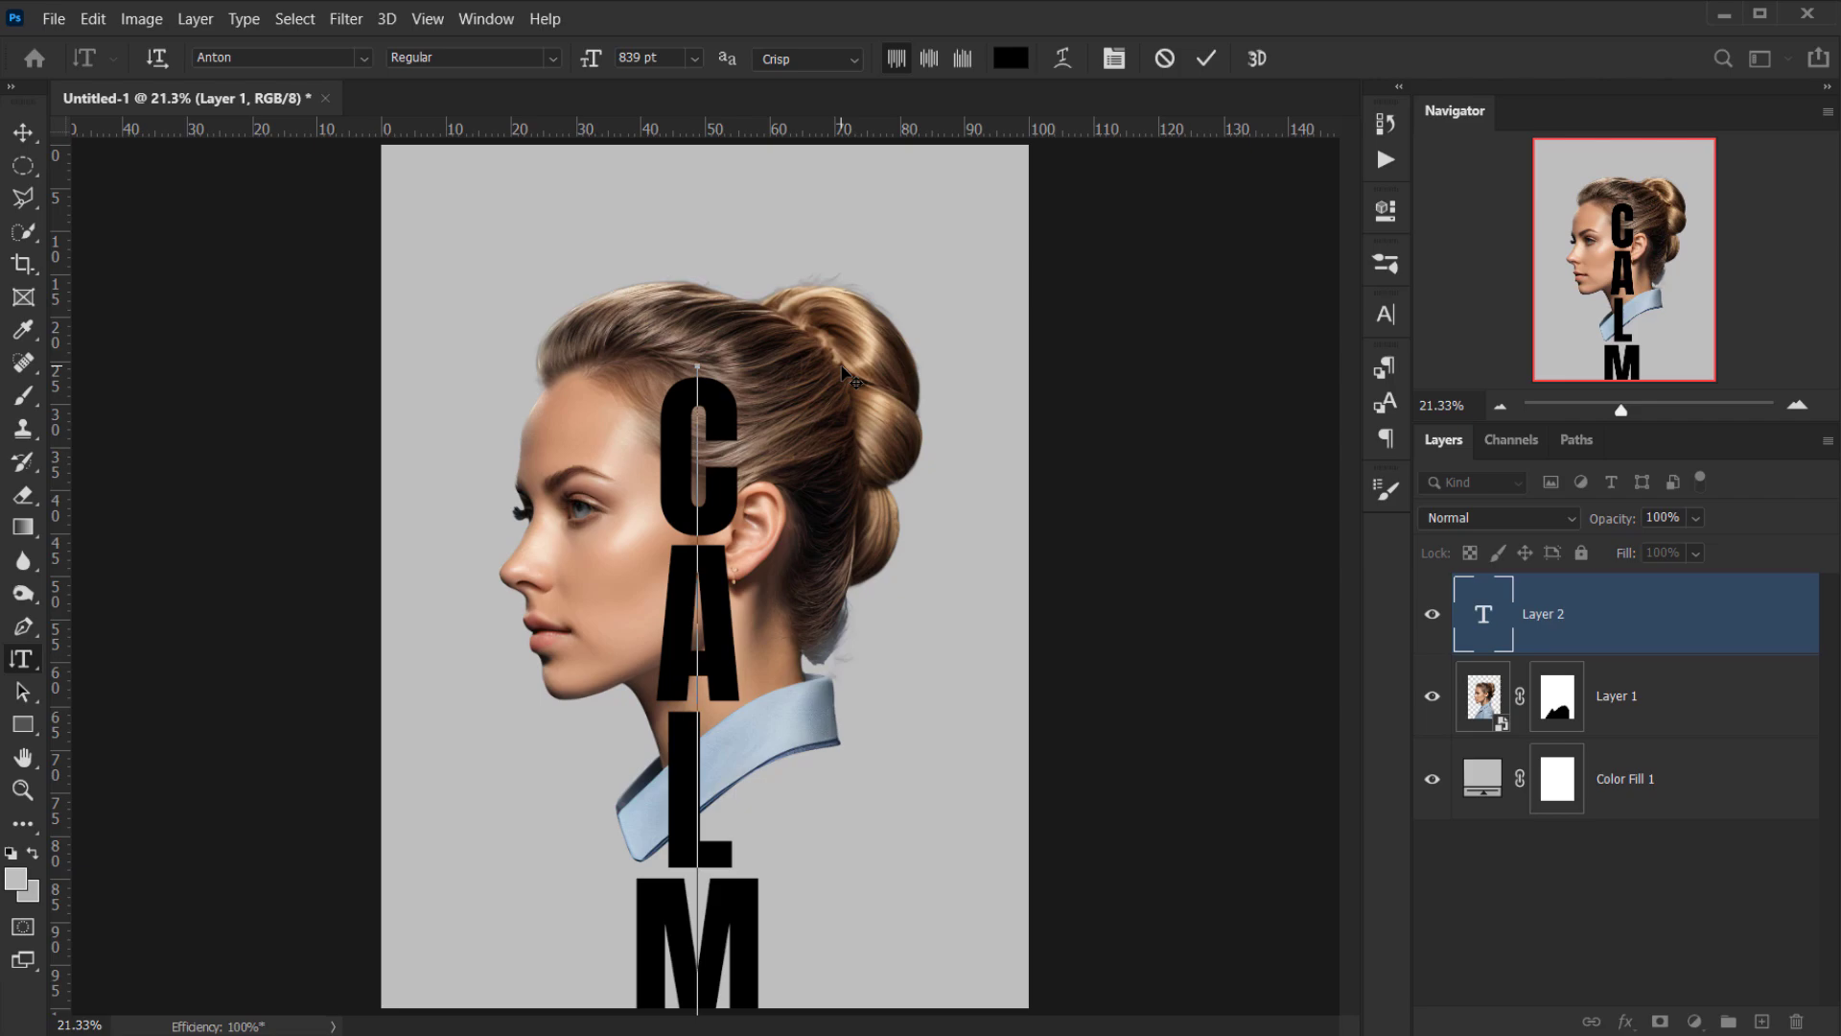
{"action": "left_click", "coordinate": [23, 132]}
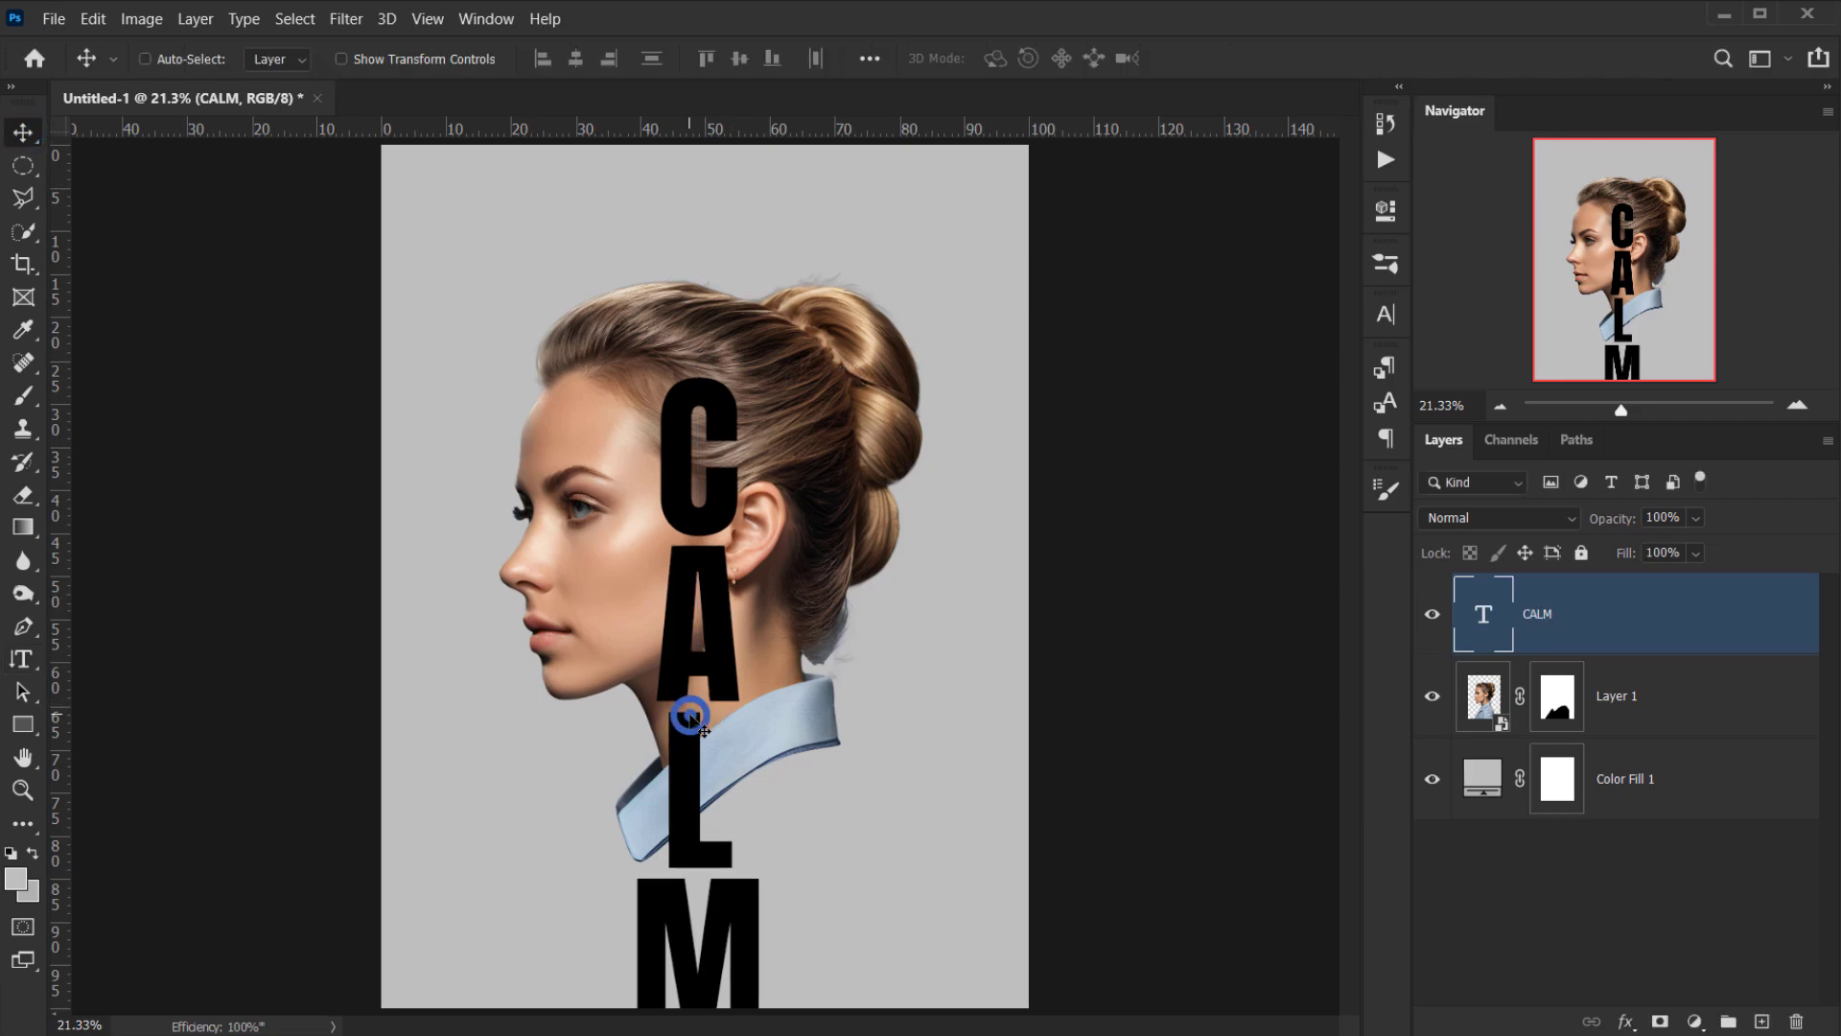
{"action": "left_click_drag", "start_coordinate": [714, 624], "coordinate": [863, 439]}
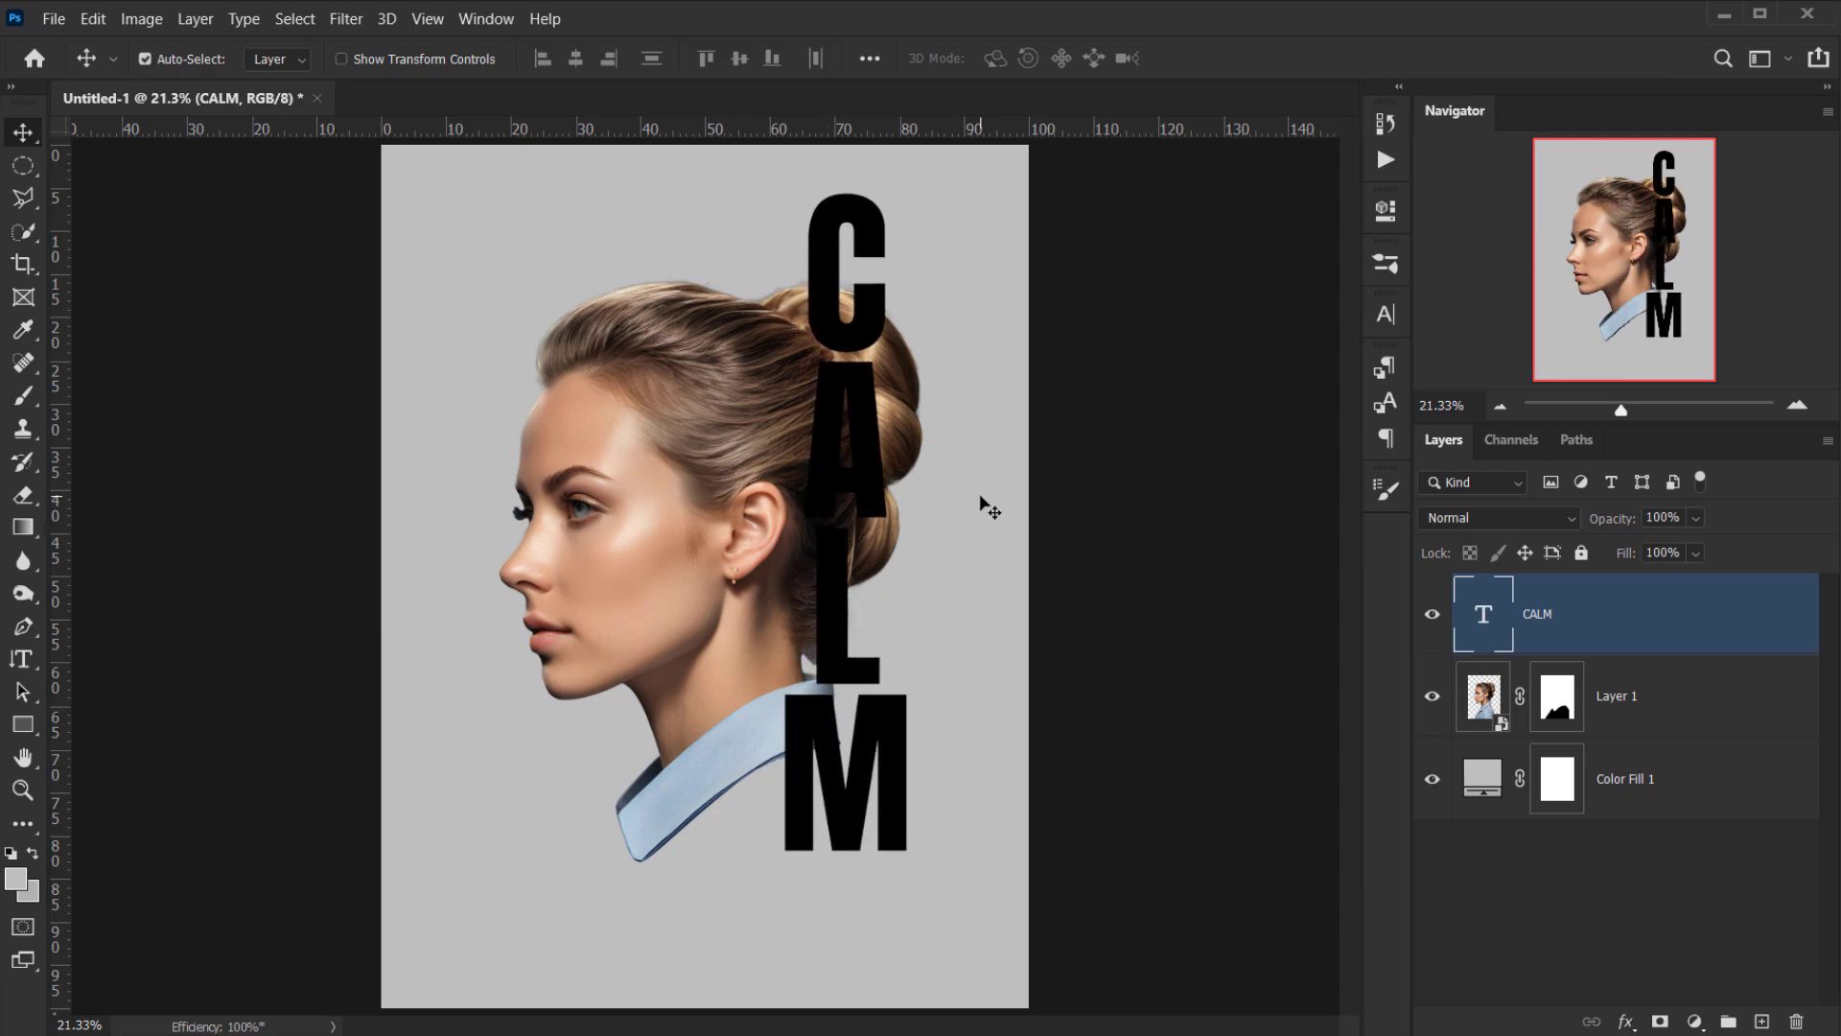
- Scale the CALM text proportionally to about 71.56% so it spans from the top of the bun to the collar
{"action": "key", "text": "ctrl+t"}
{"action": "left_click_drag", "start_coordinate": [839, 182], "coordinate": [840, 285]}
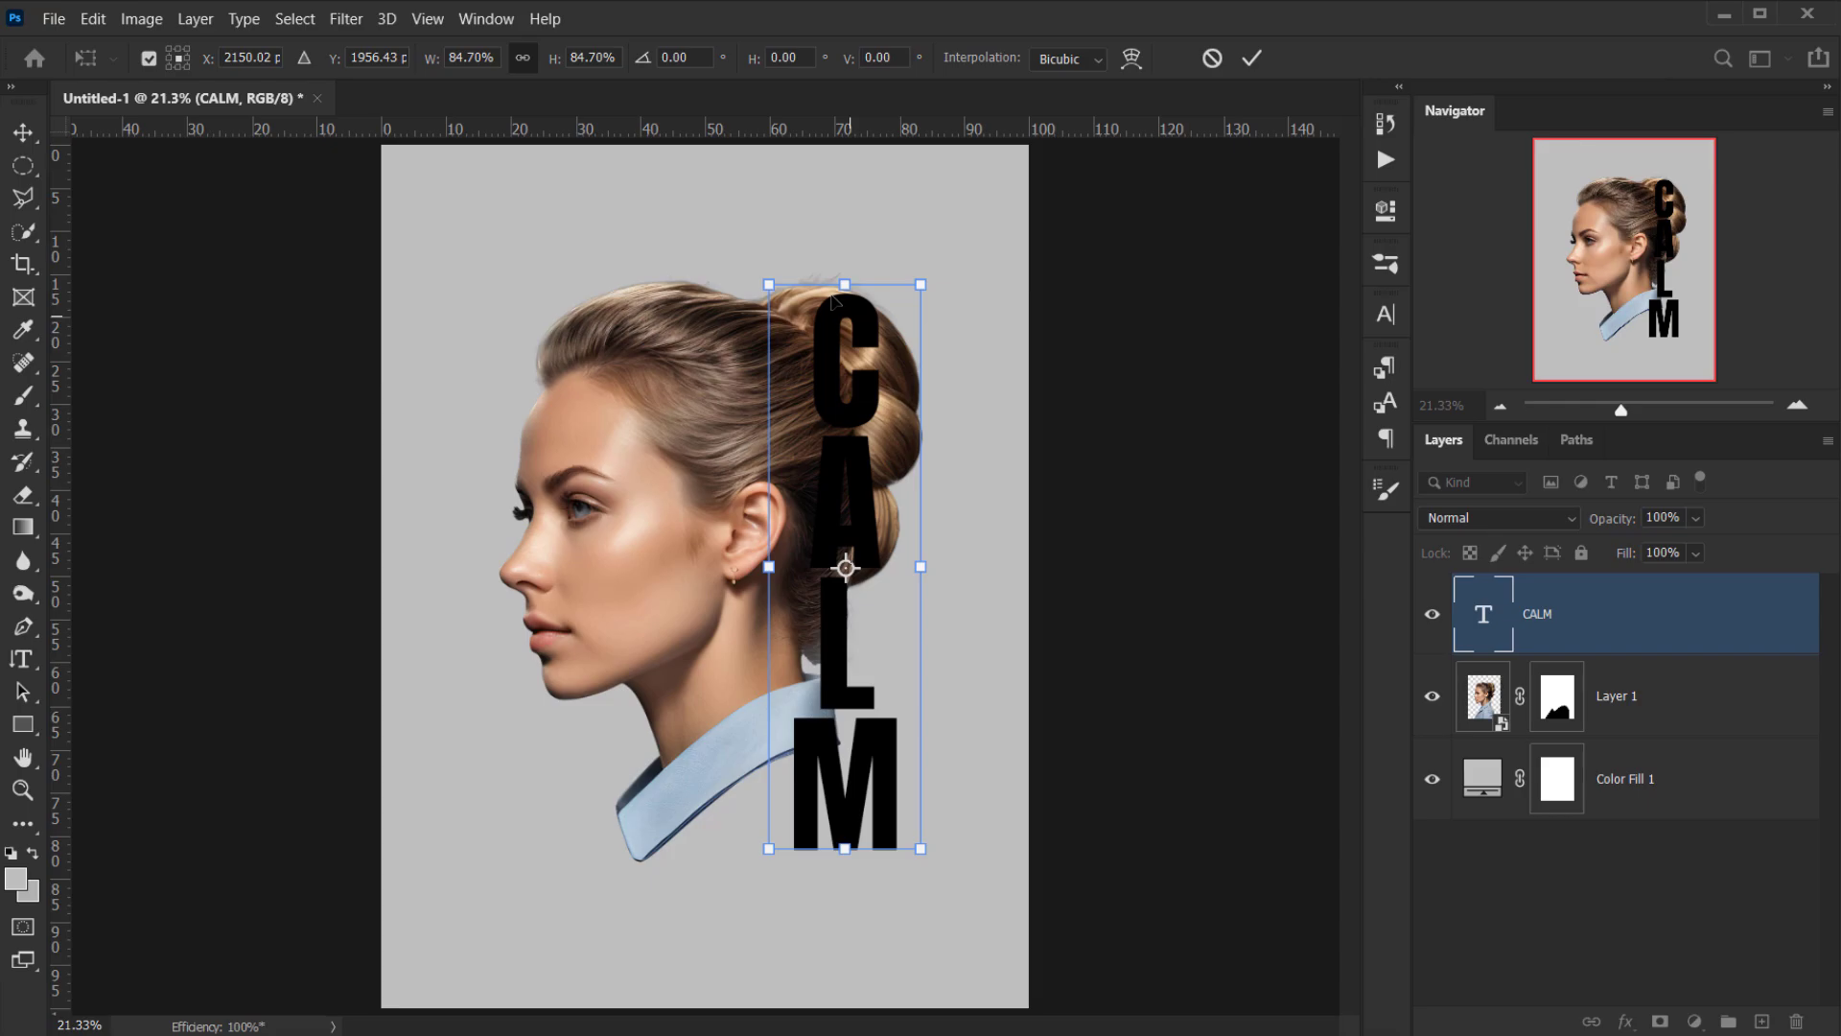
{"action": "mouse_move", "coordinate": [822, 294]}
{"action": "left_mouse_down"}
{"action": "mouse_move", "coordinate": [803, 270]}
{"action": "mouse_move", "coordinate": [829, 313]}
{"action": "left_mouse_up"}
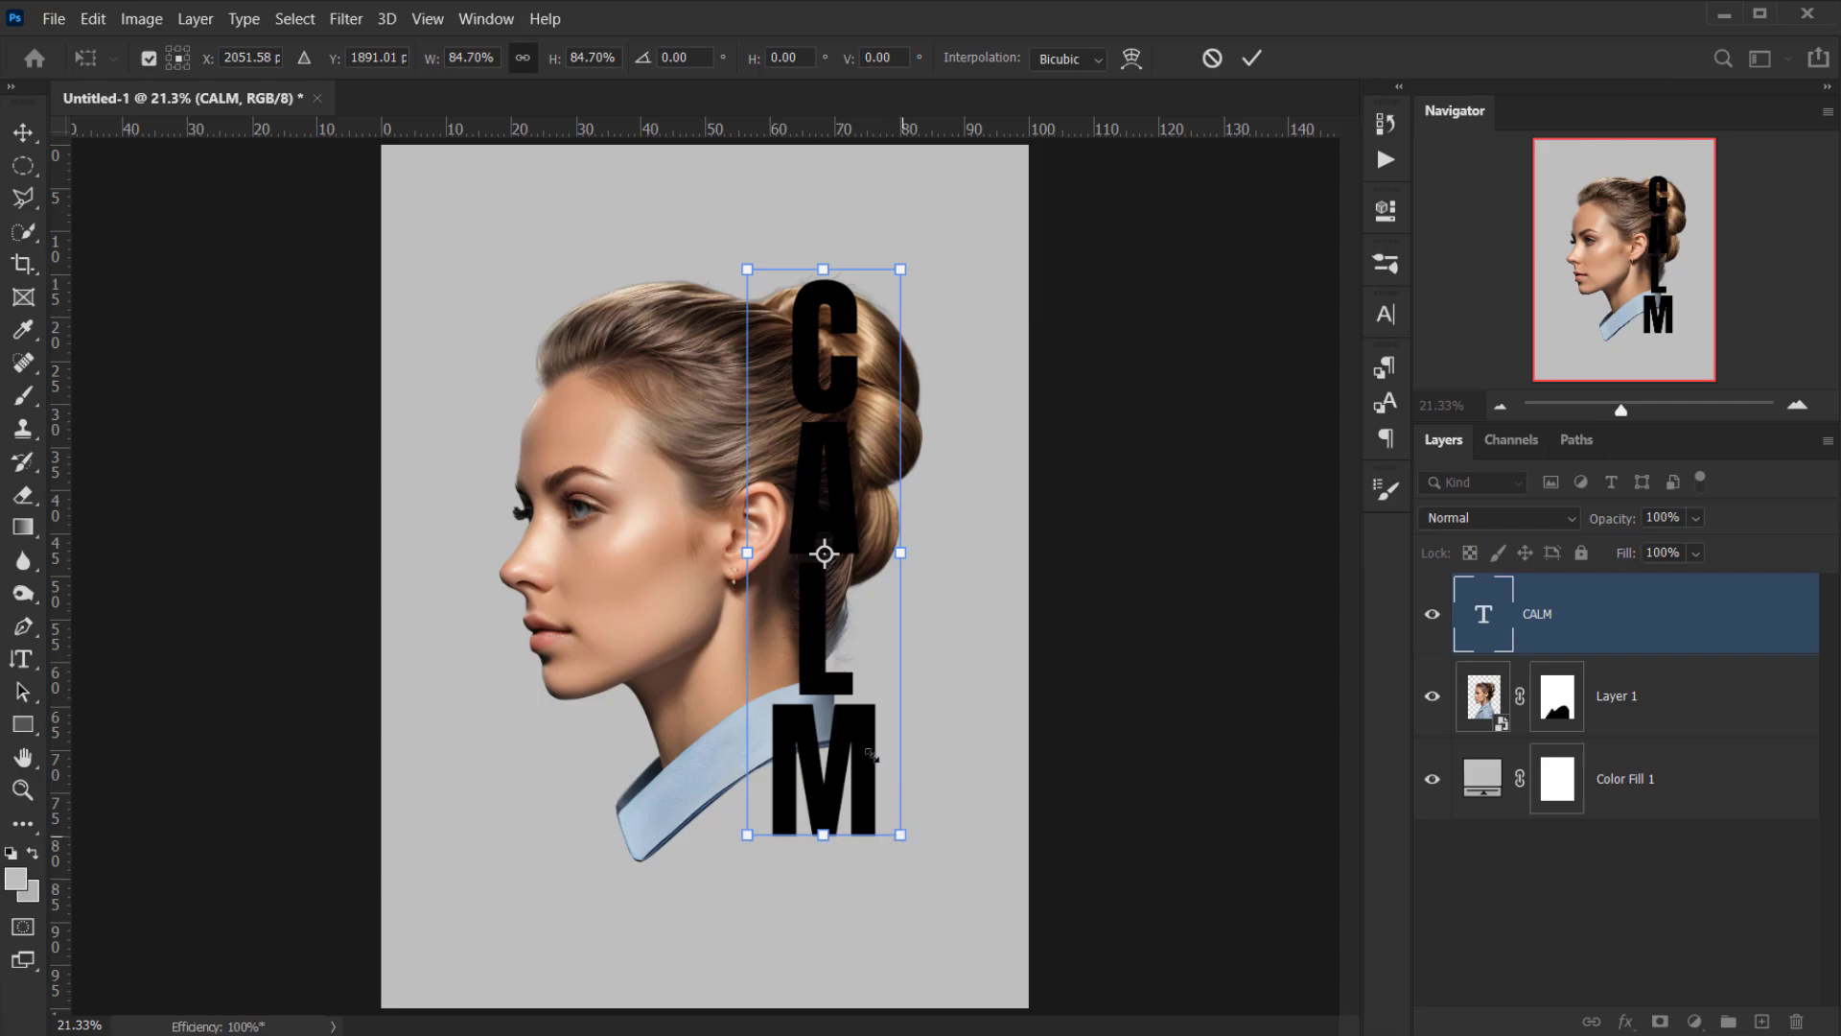
{"action": "left_click_drag", "start_coordinate": [868, 747], "coordinate": [874, 748]}
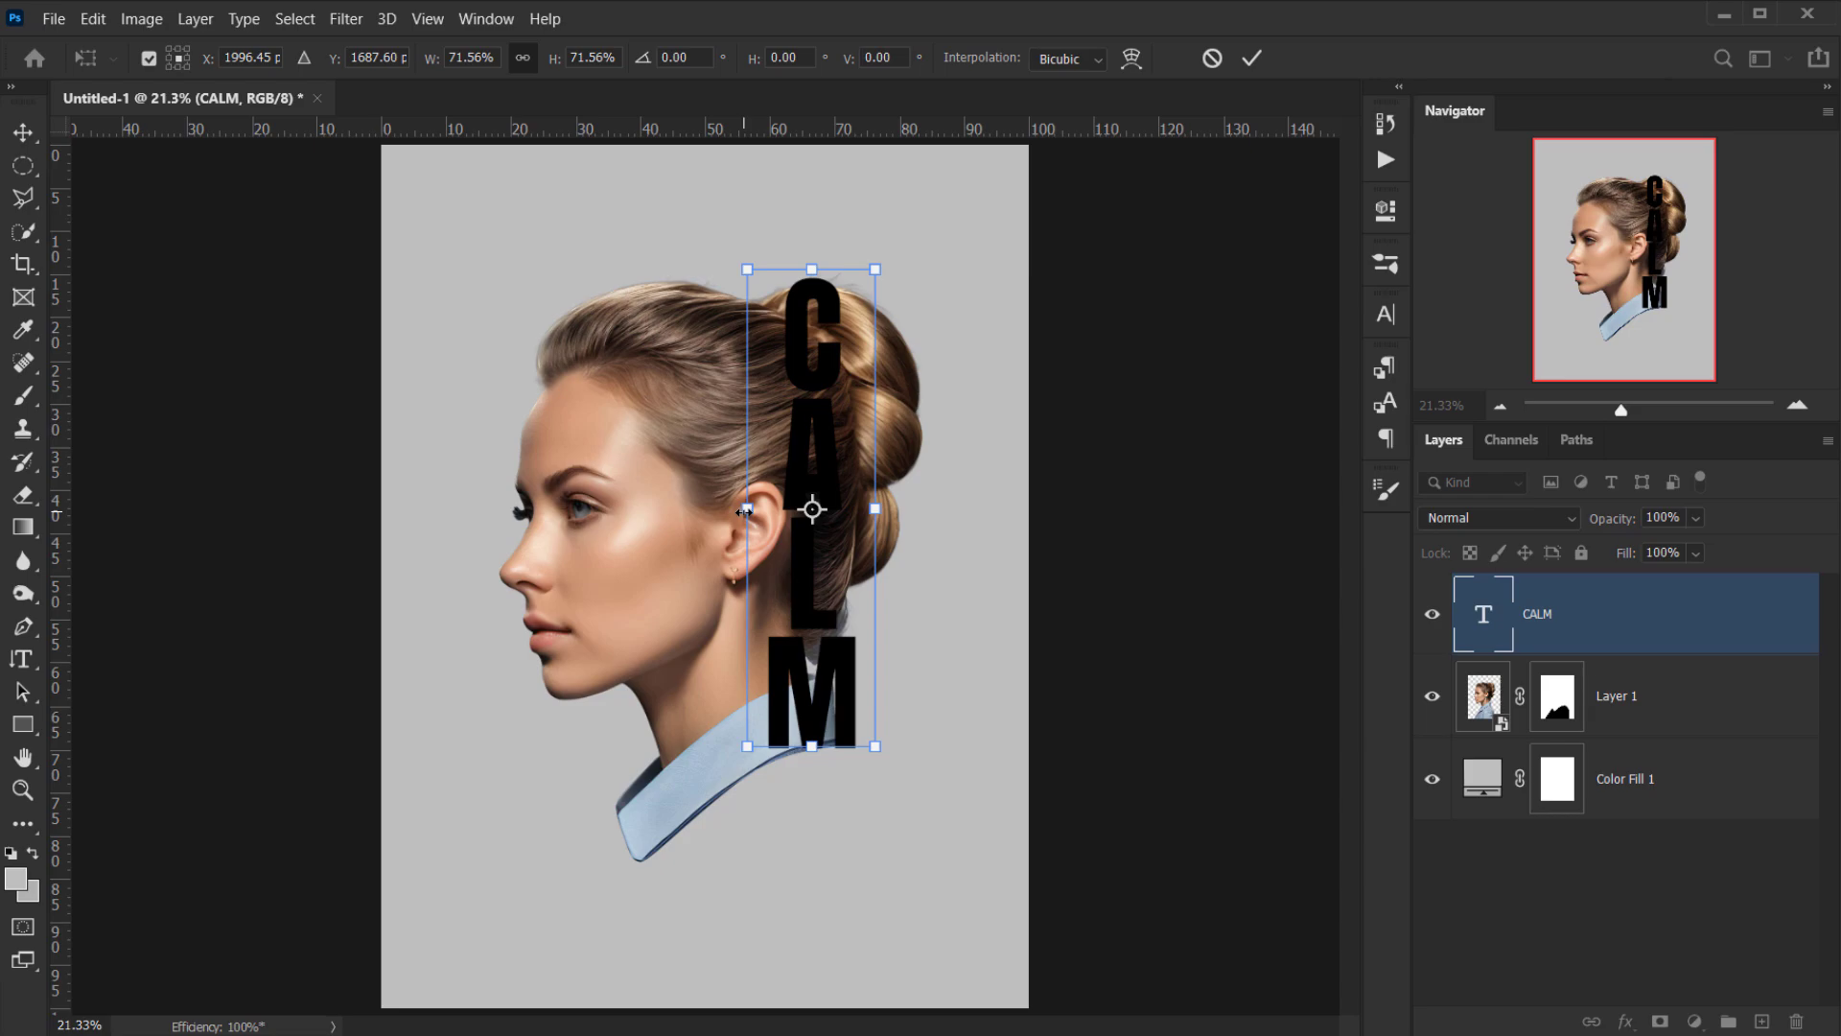
- Widen the CALM text to about 101.73% without changing its height and shift it sideways to about X 2025 px
{"action": "left_click", "coordinate": [748, 511]}
{"action": "left_click_drag", "start_coordinate": [713, 506], "coordinate": [693, 507]}
{"action": "left_click", "coordinate": [830, 499]}
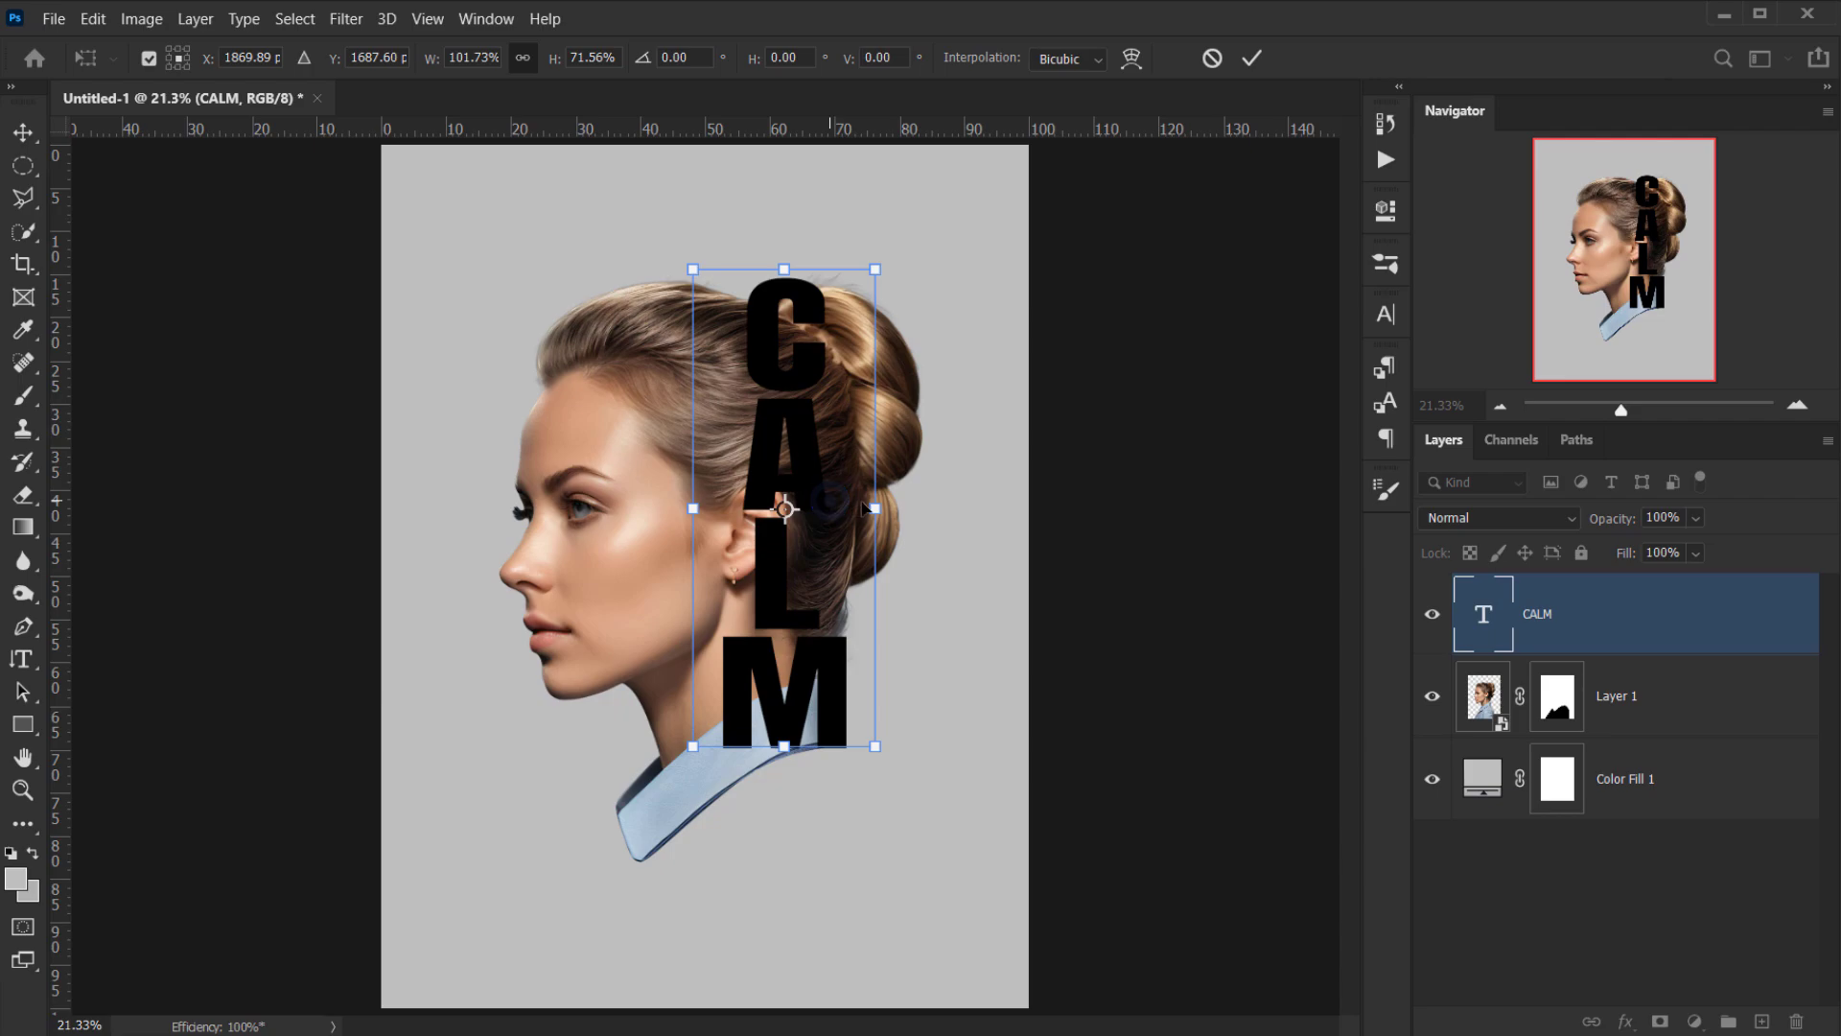
{"action": "left_click_drag", "start_coordinate": [877, 508], "coordinate": [868, 506]}
- Fine-tune the CALM text at 88% opacity to about 100.27% by 70.53% at X 1961, Y 1709, and restore its opacity to 100%
{"action": "scroll", "coordinate": [875, 475], "scroll_direction": "up", "scroll_amount": 2}
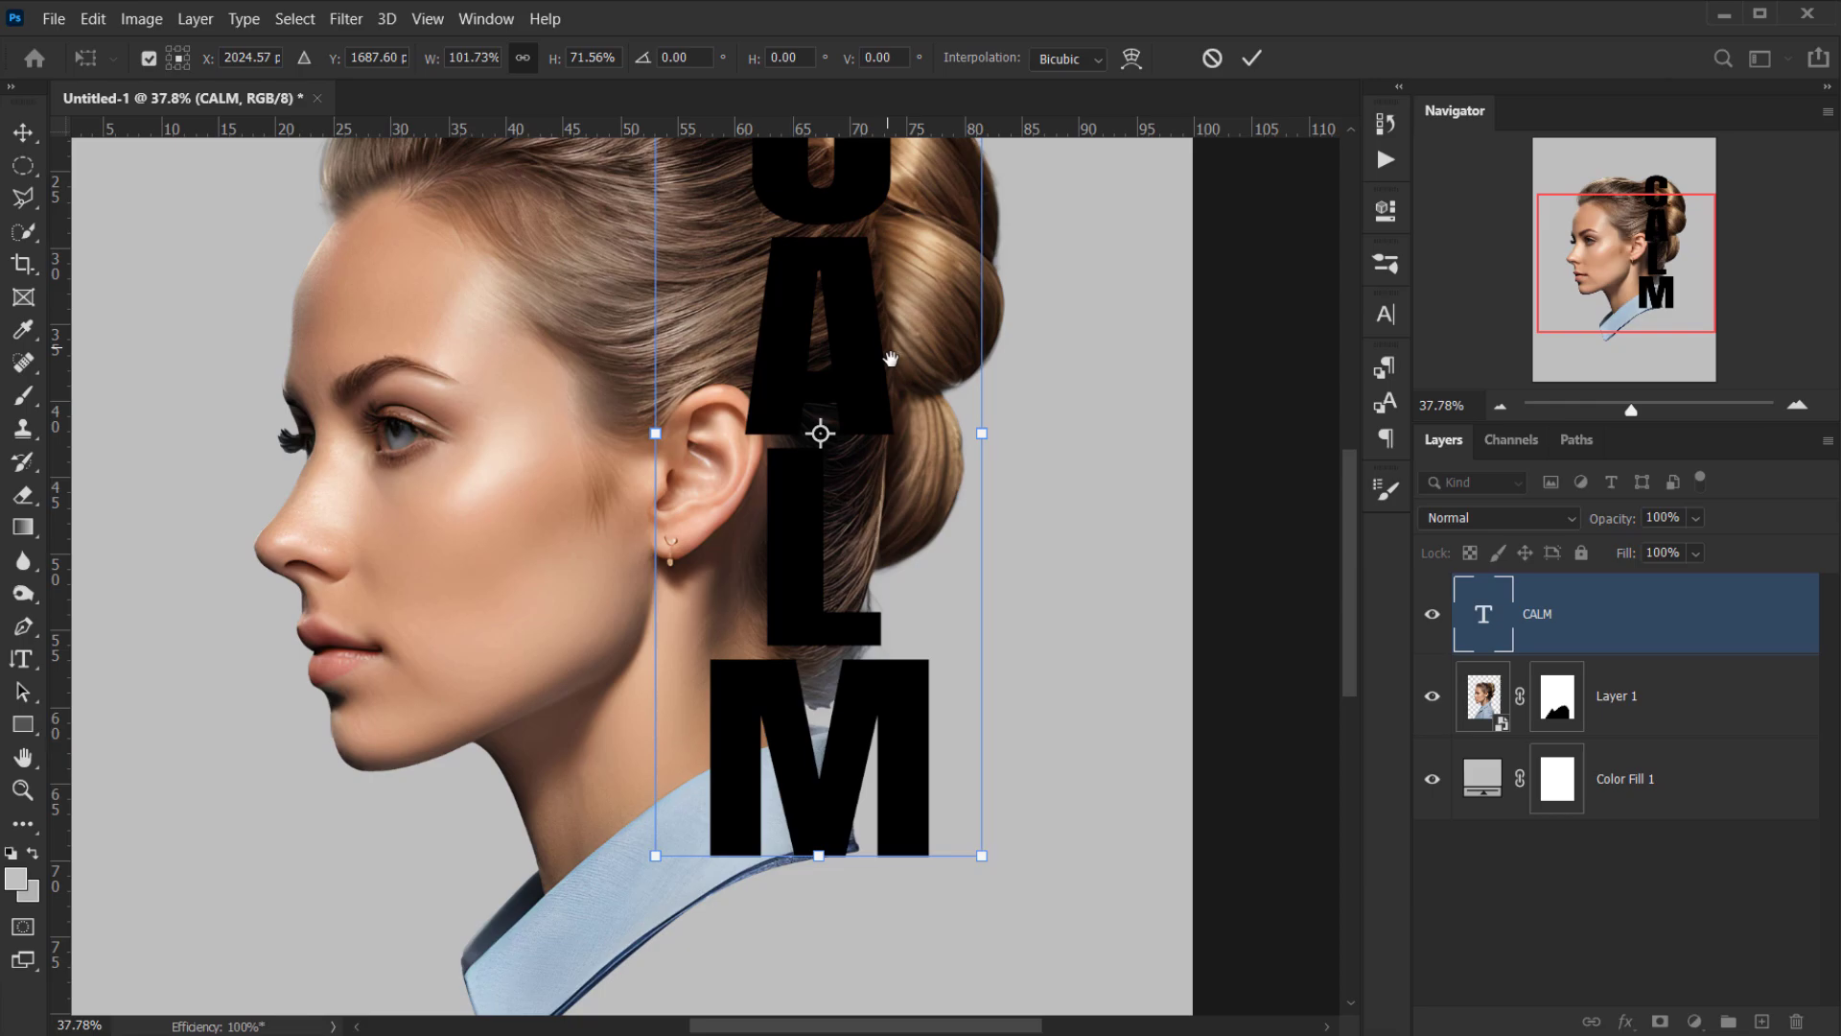
{"action": "left_click_drag", "start_coordinate": [889, 360], "coordinate": [824, 628]}
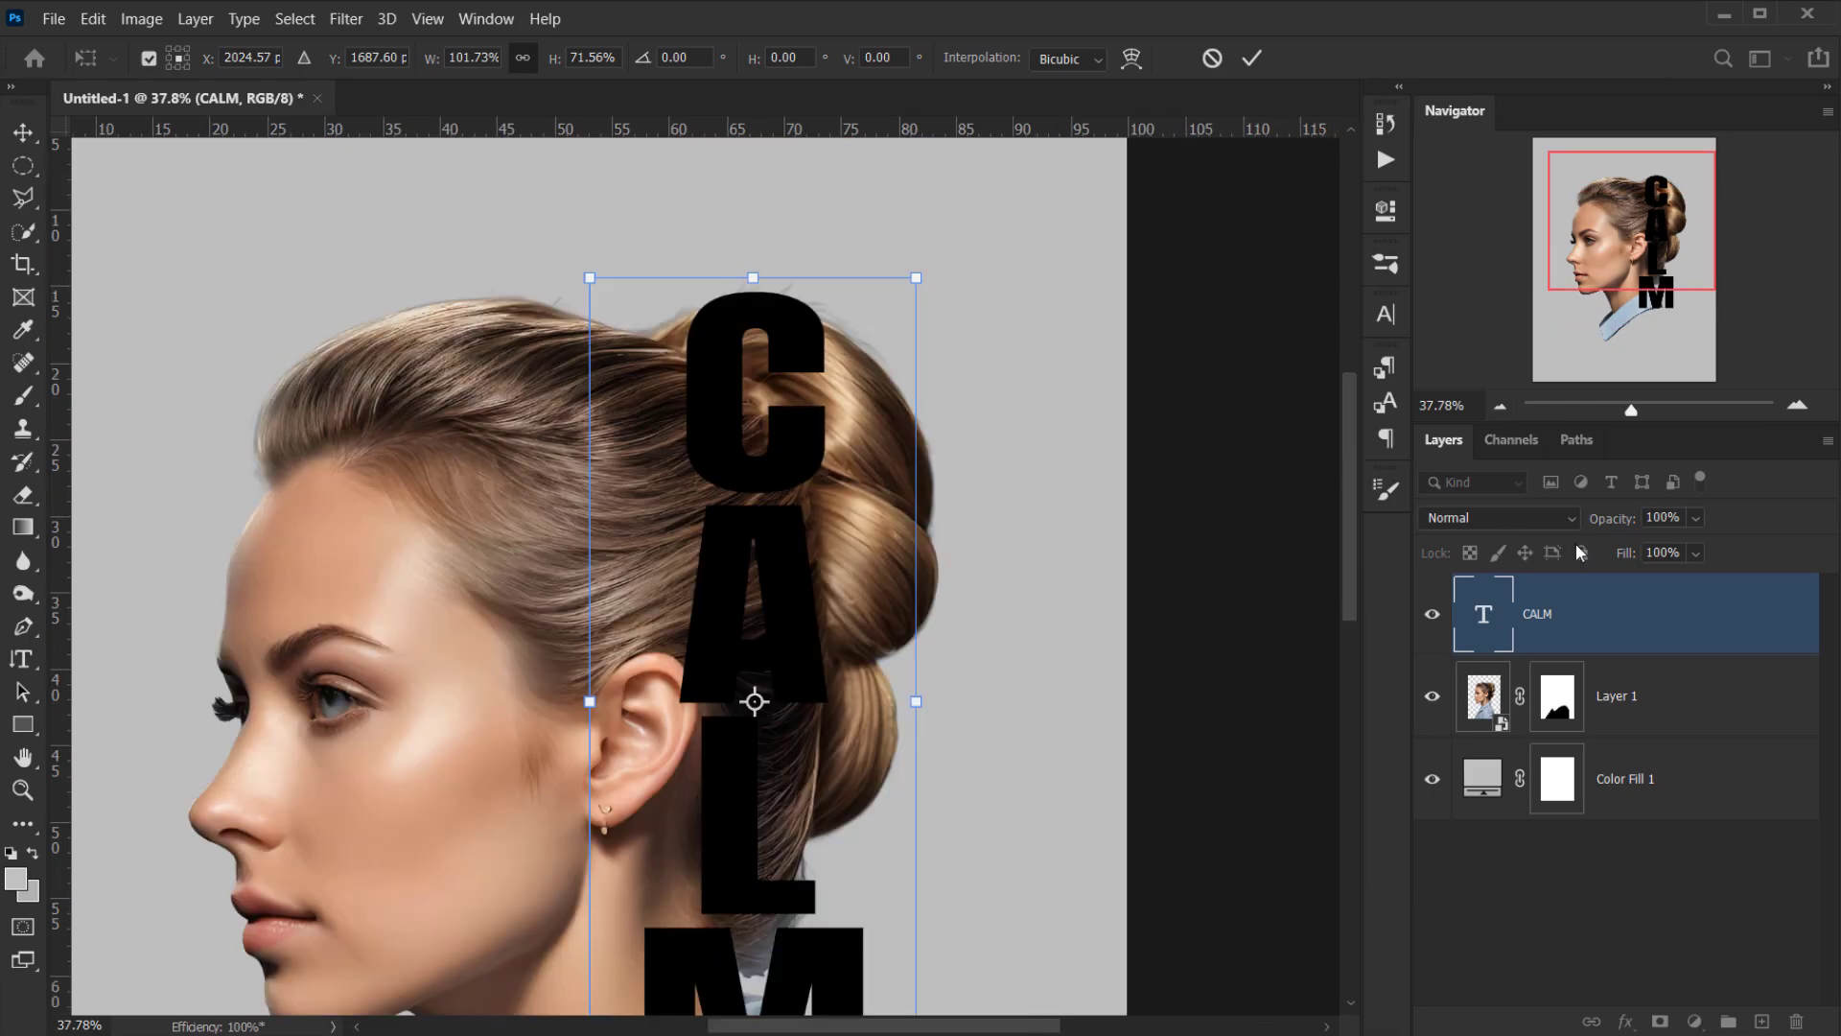
{"action": "left_click_drag", "start_coordinate": [1623, 525], "coordinate": [1605, 524]}
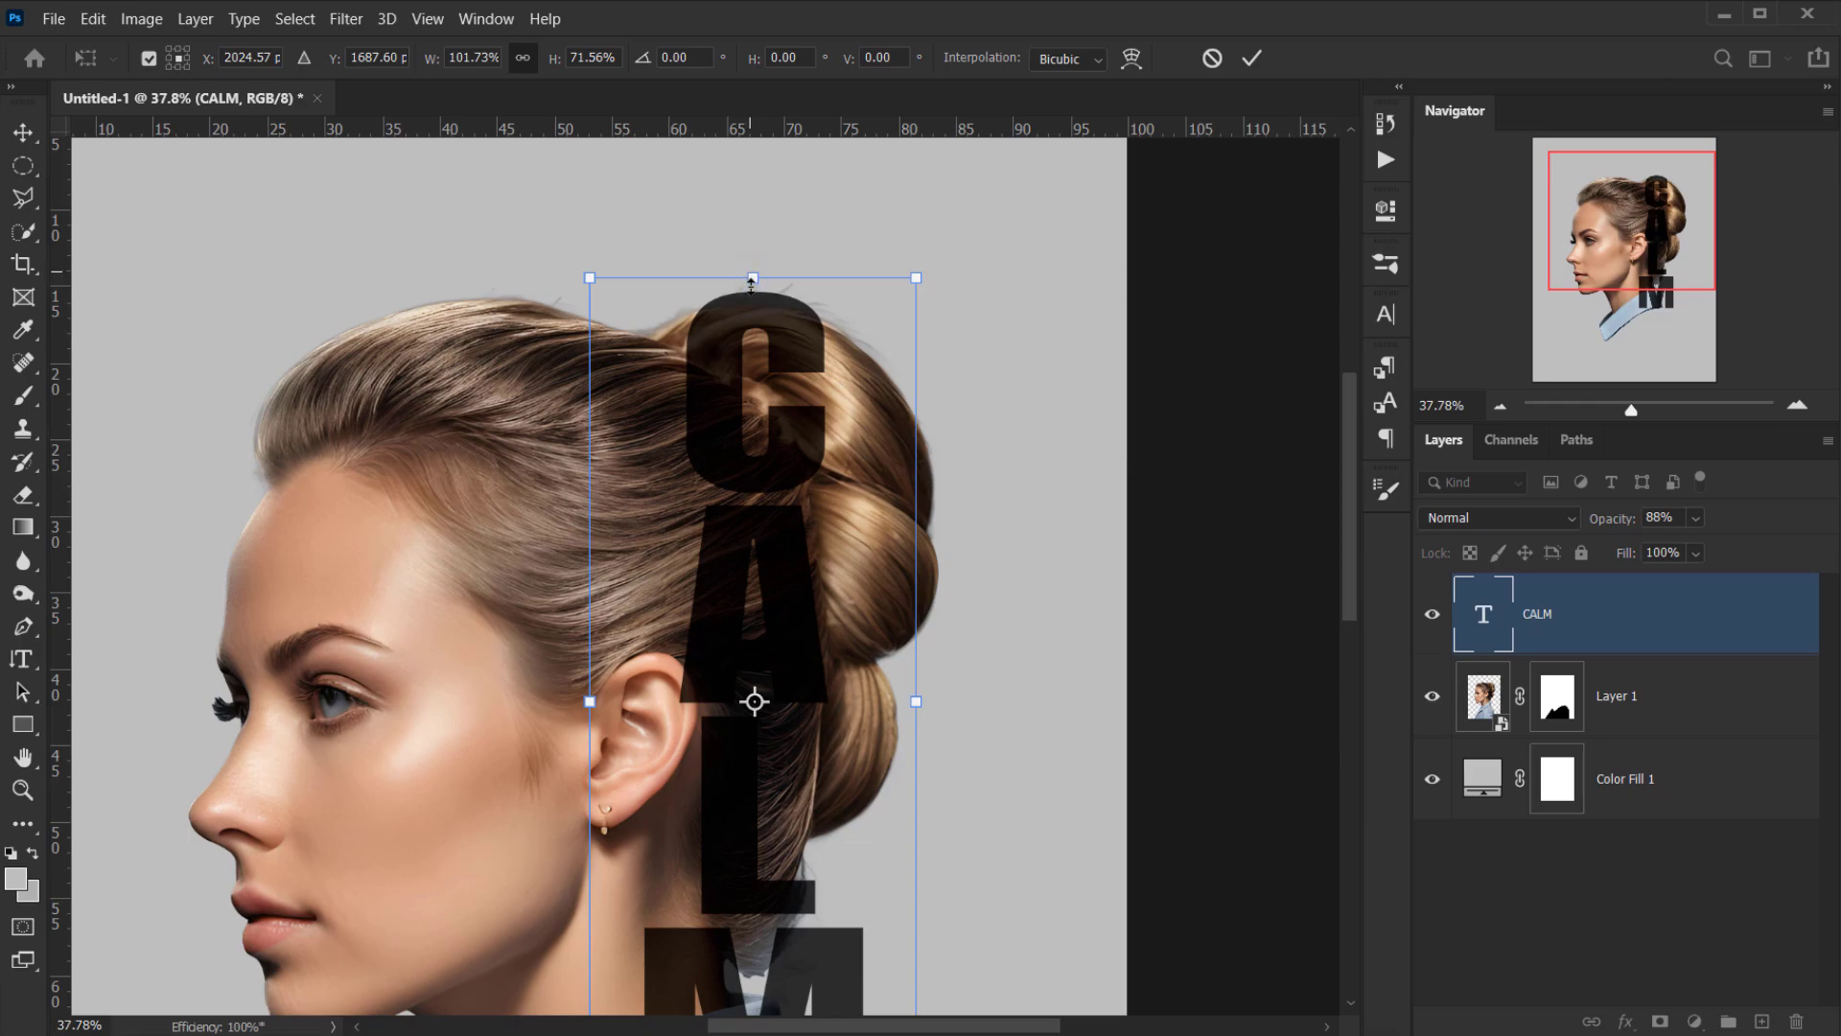
{"action": "left_click_drag", "start_coordinate": [750, 290], "coordinate": [754, 289]}
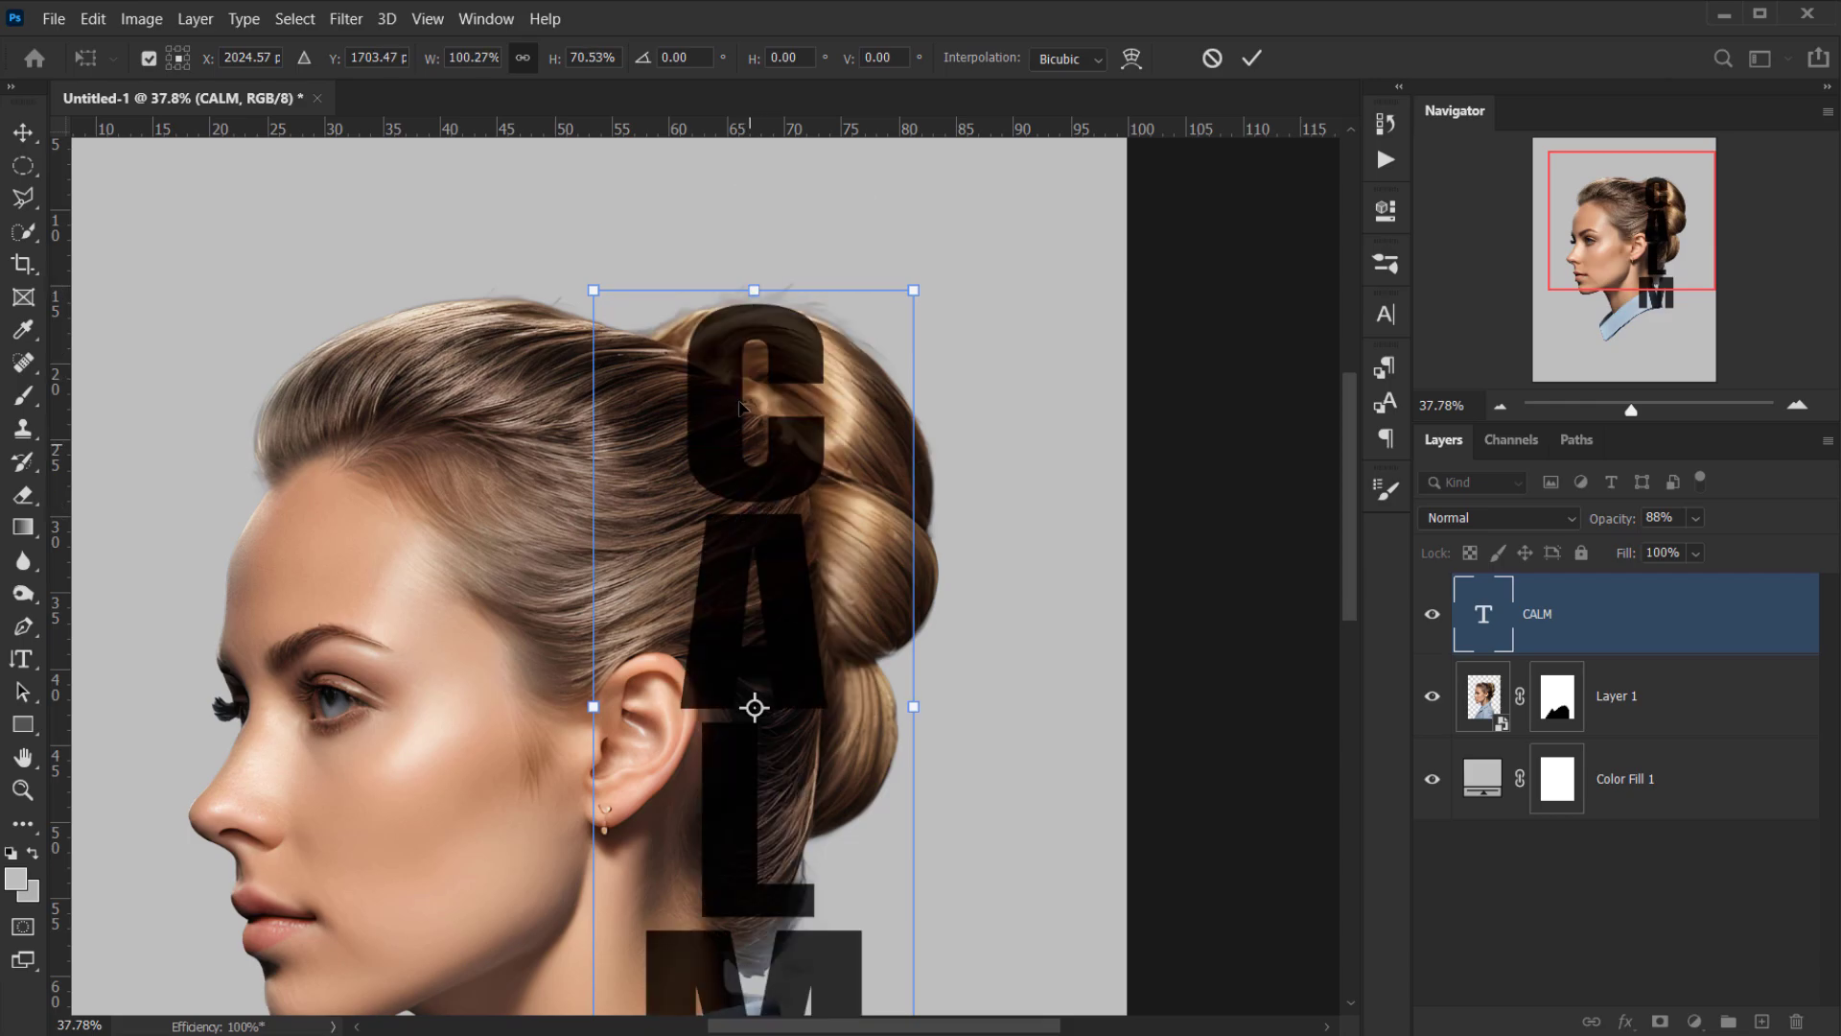
{"action": "left_click", "coordinate": [791, 439]}
{"action": "mouse_move", "coordinate": [768, 438]}
{"action": "left_mouse_down"}
{"action": "mouse_move", "coordinate": [739, 441]}
{"action": "mouse_move", "coordinate": [777, 446]}
{"action": "left_mouse_up"}
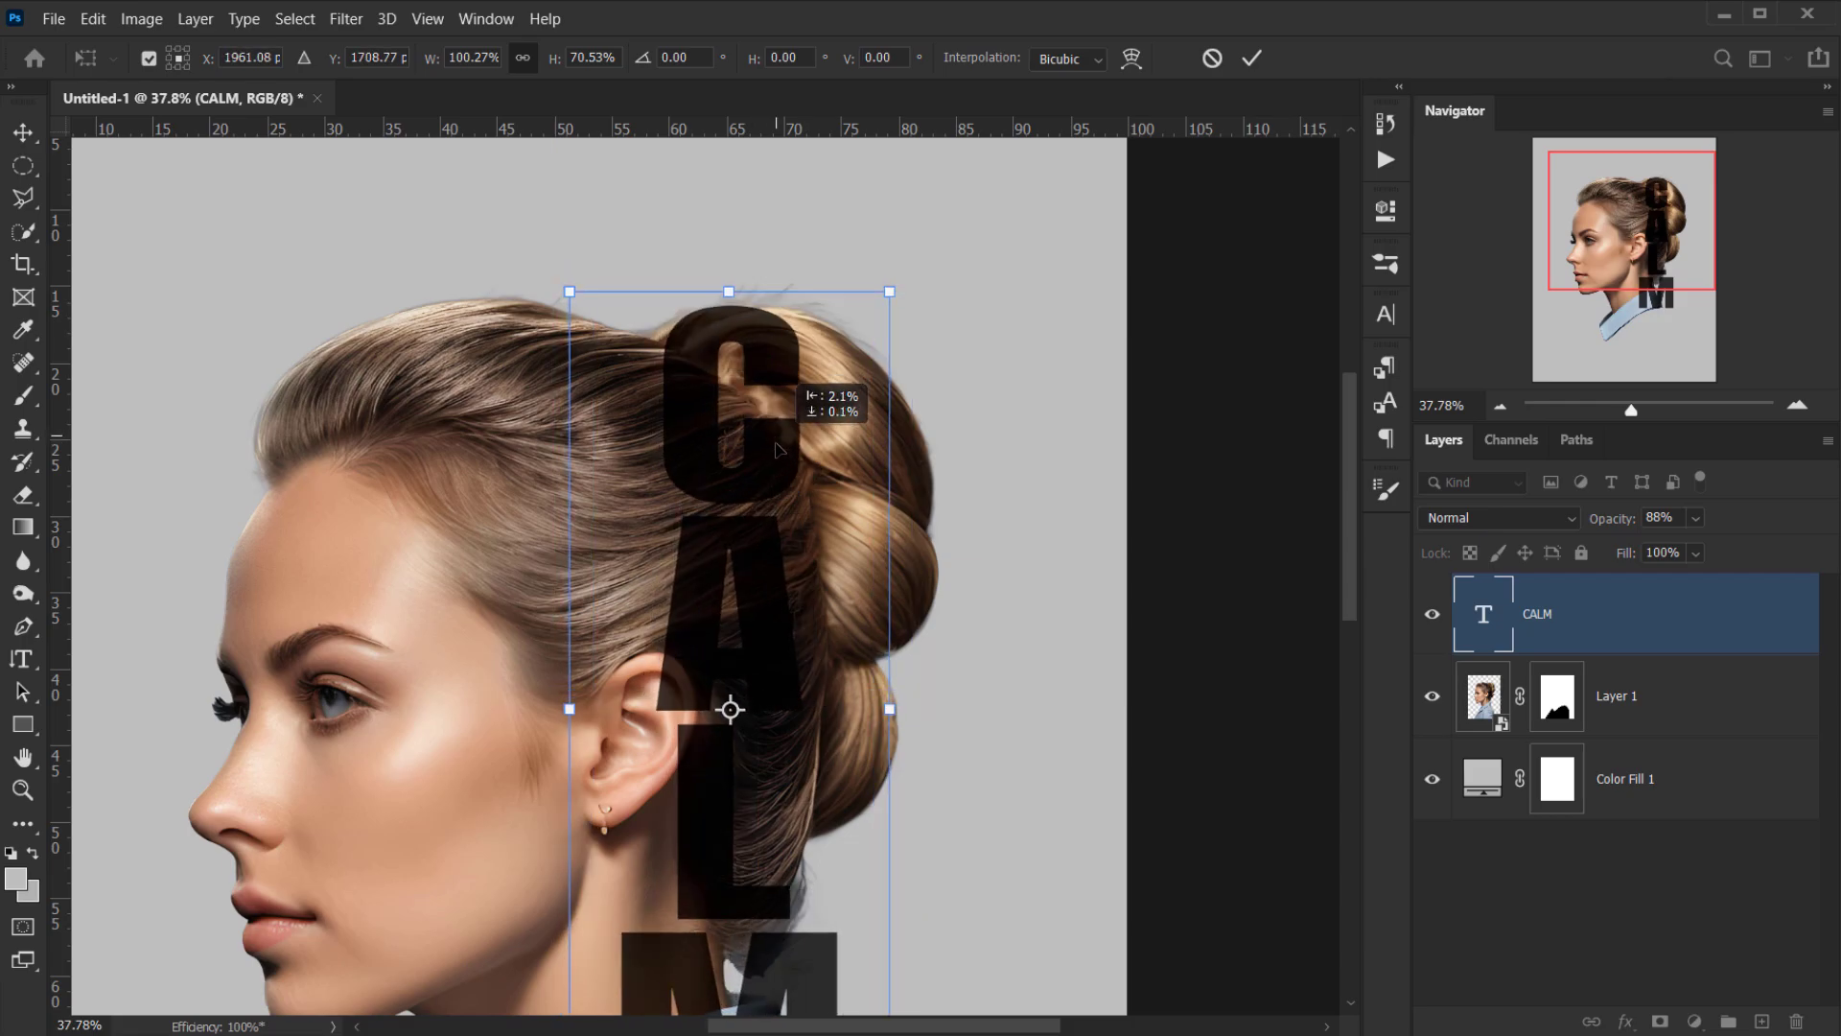
{"action": "scroll", "coordinate": [754, 646], "scroll_direction": "down", "scroll_amount": 3}
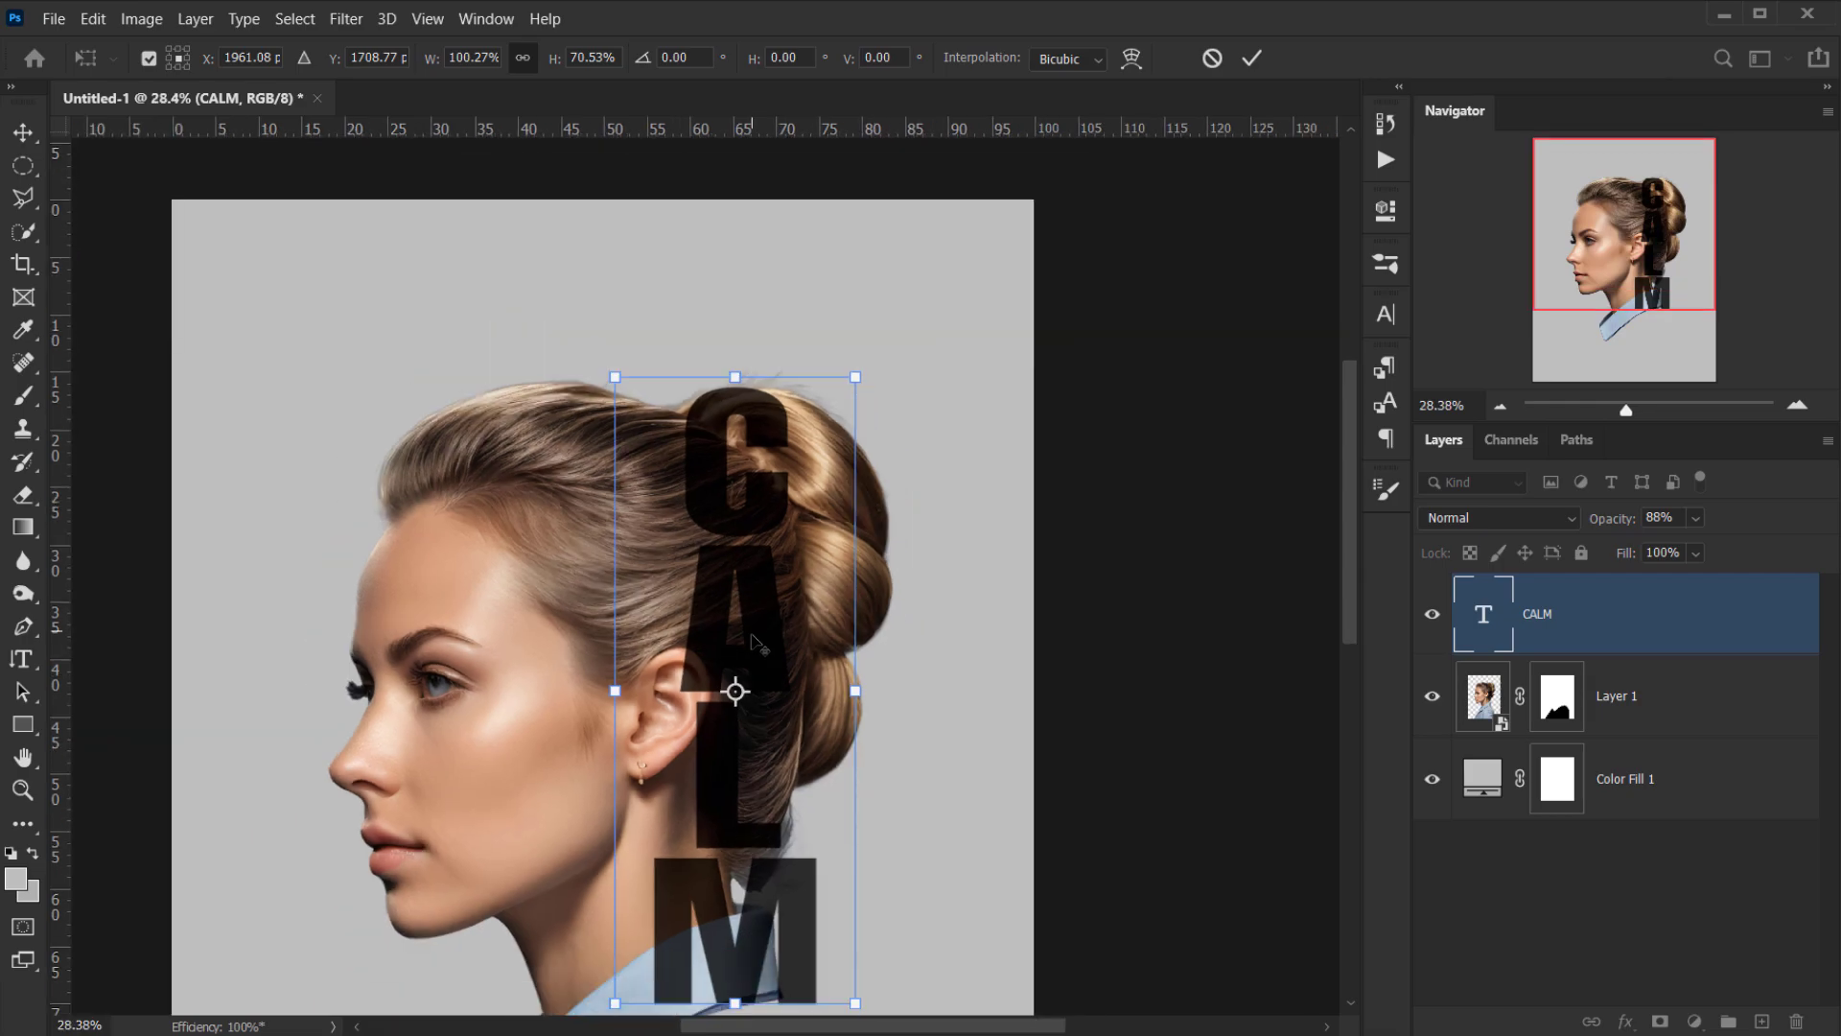
{"action": "scroll", "coordinate": [811, 697], "scroll_direction": "down", "scroll_amount": 2}
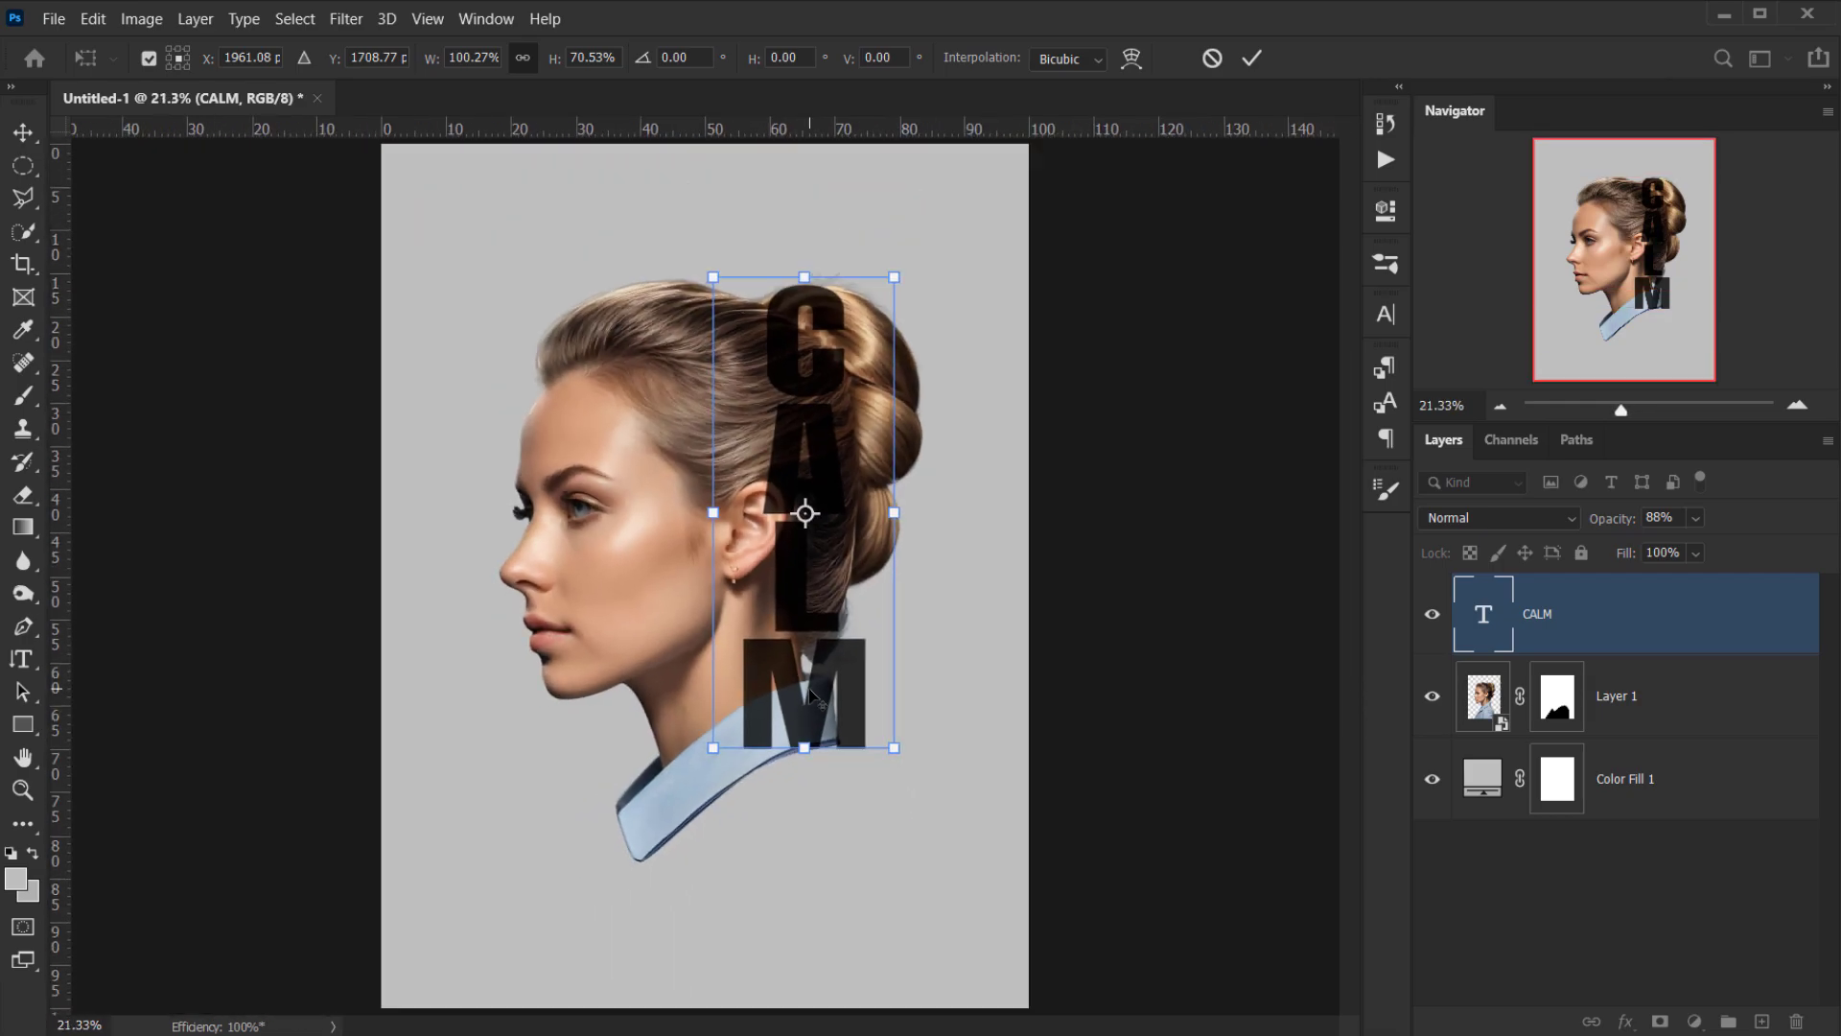
{"action": "left_click", "coordinate": [1248, 61]}
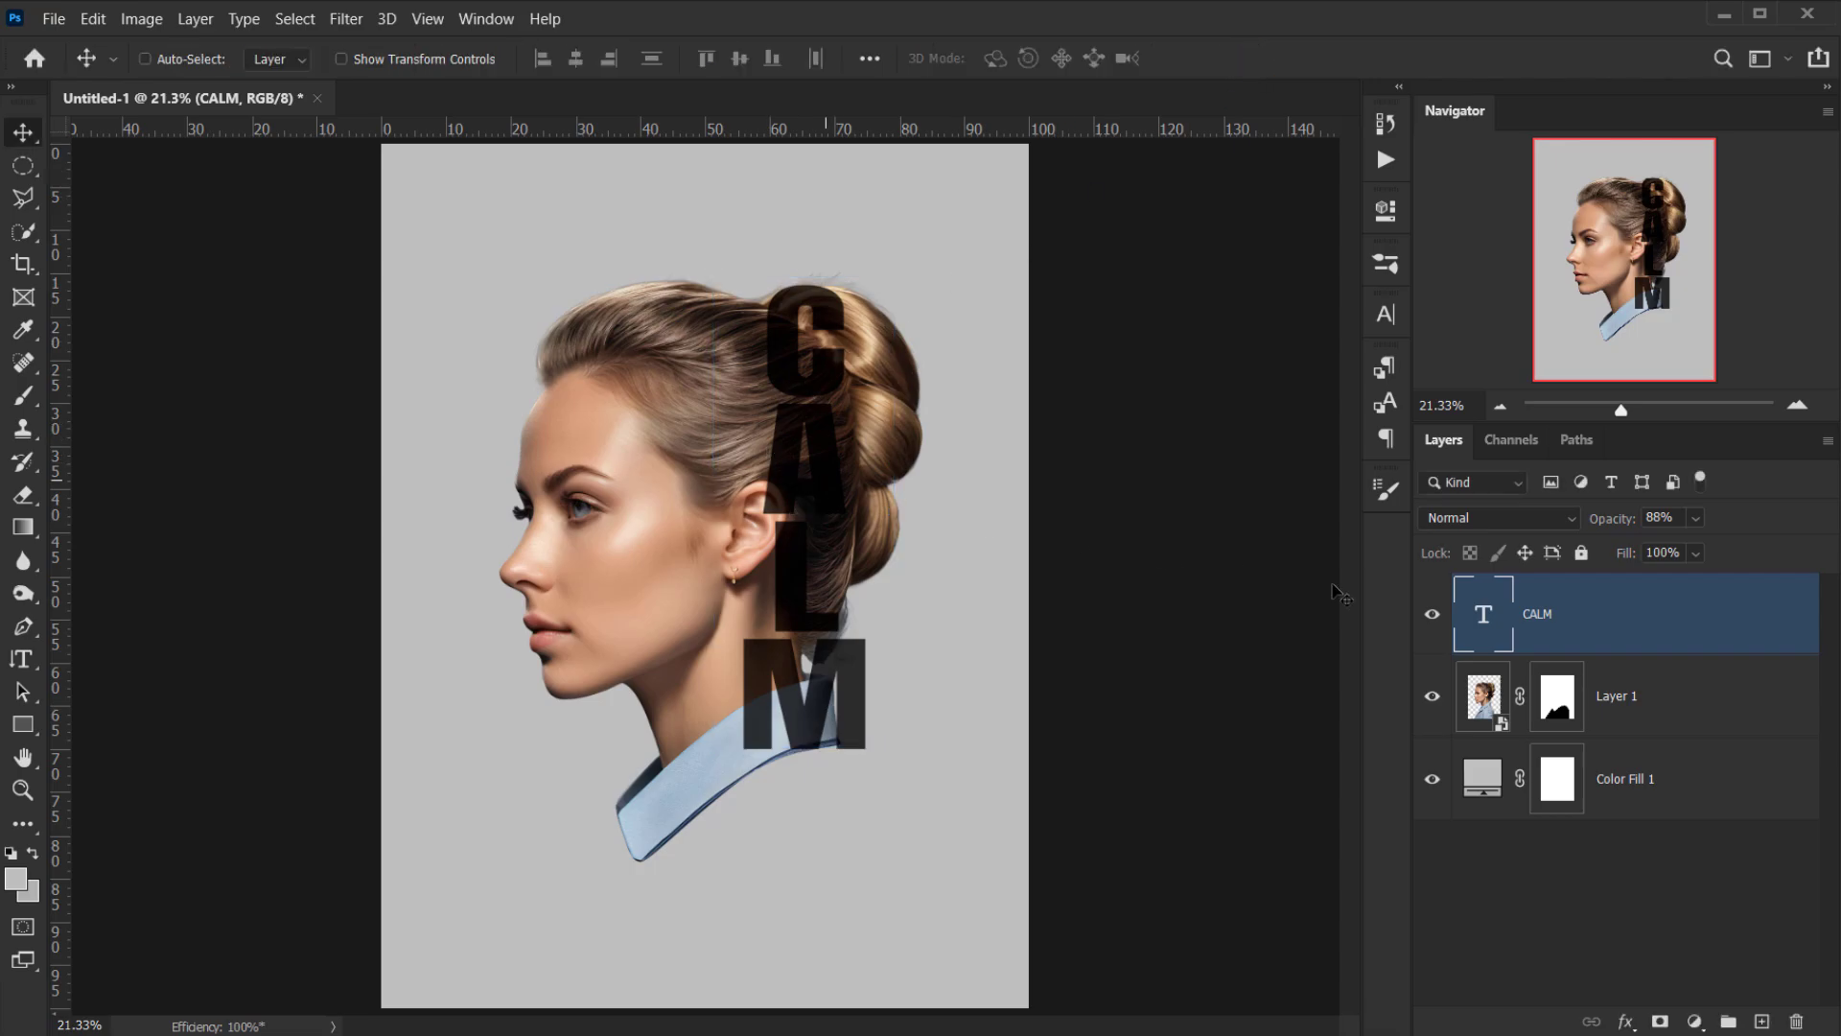
{"action": "left_click_drag", "start_coordinate": [1620, 527], "coordinate": [1634, 527]}
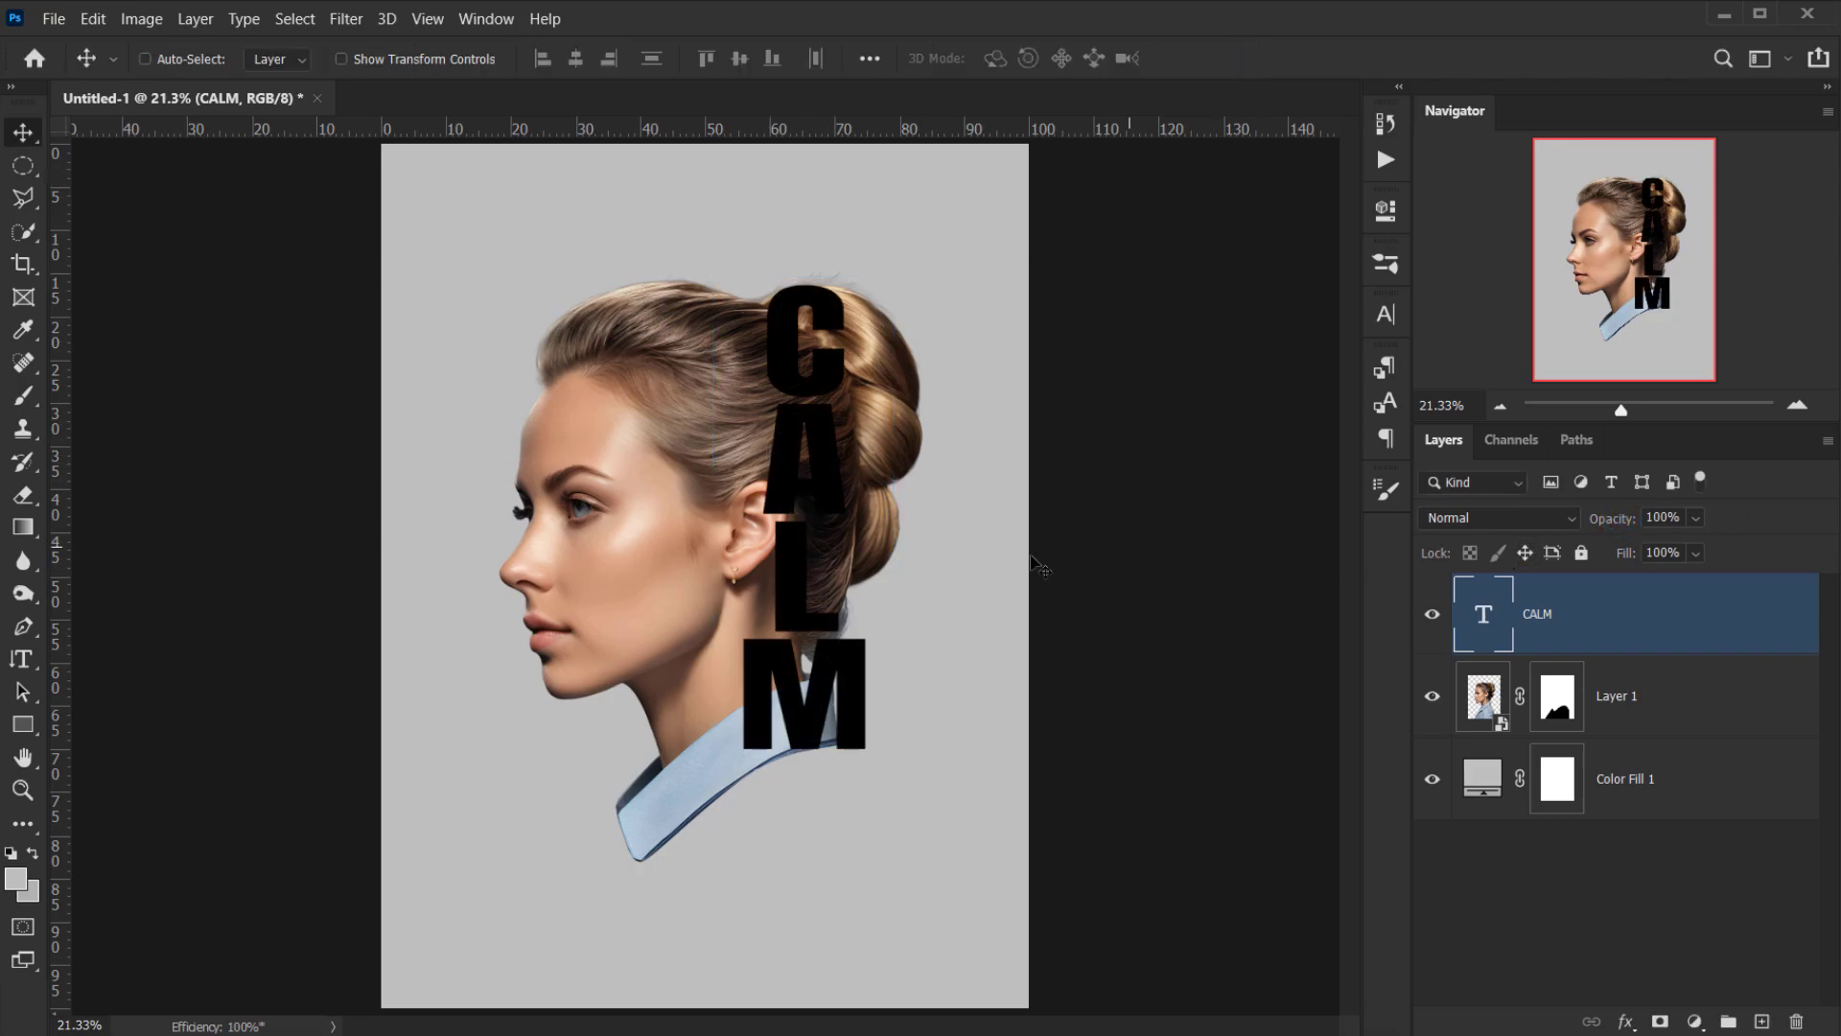
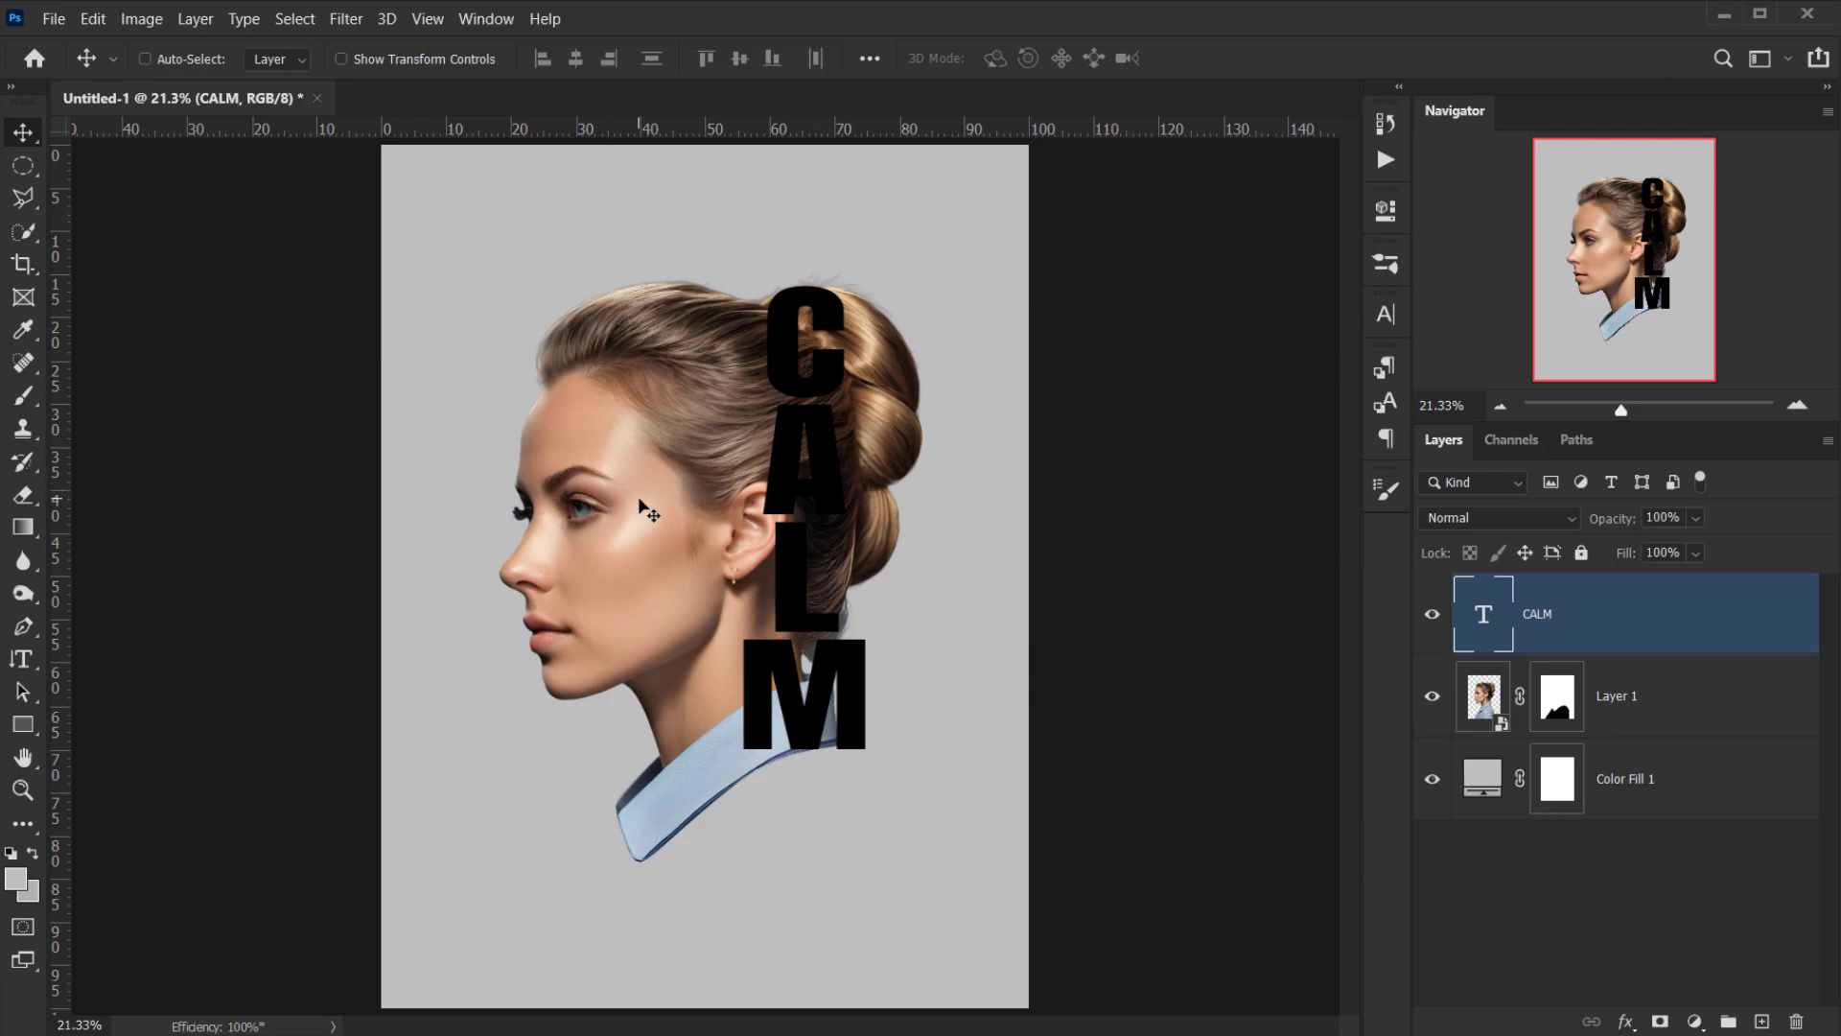
- Duplicate the portrait on Layer 1 and place the copy above the CALM text layer
{"action": "key", "text": "ctrl"}
{"action": "left_click", "coordinate": [1662, 718]}
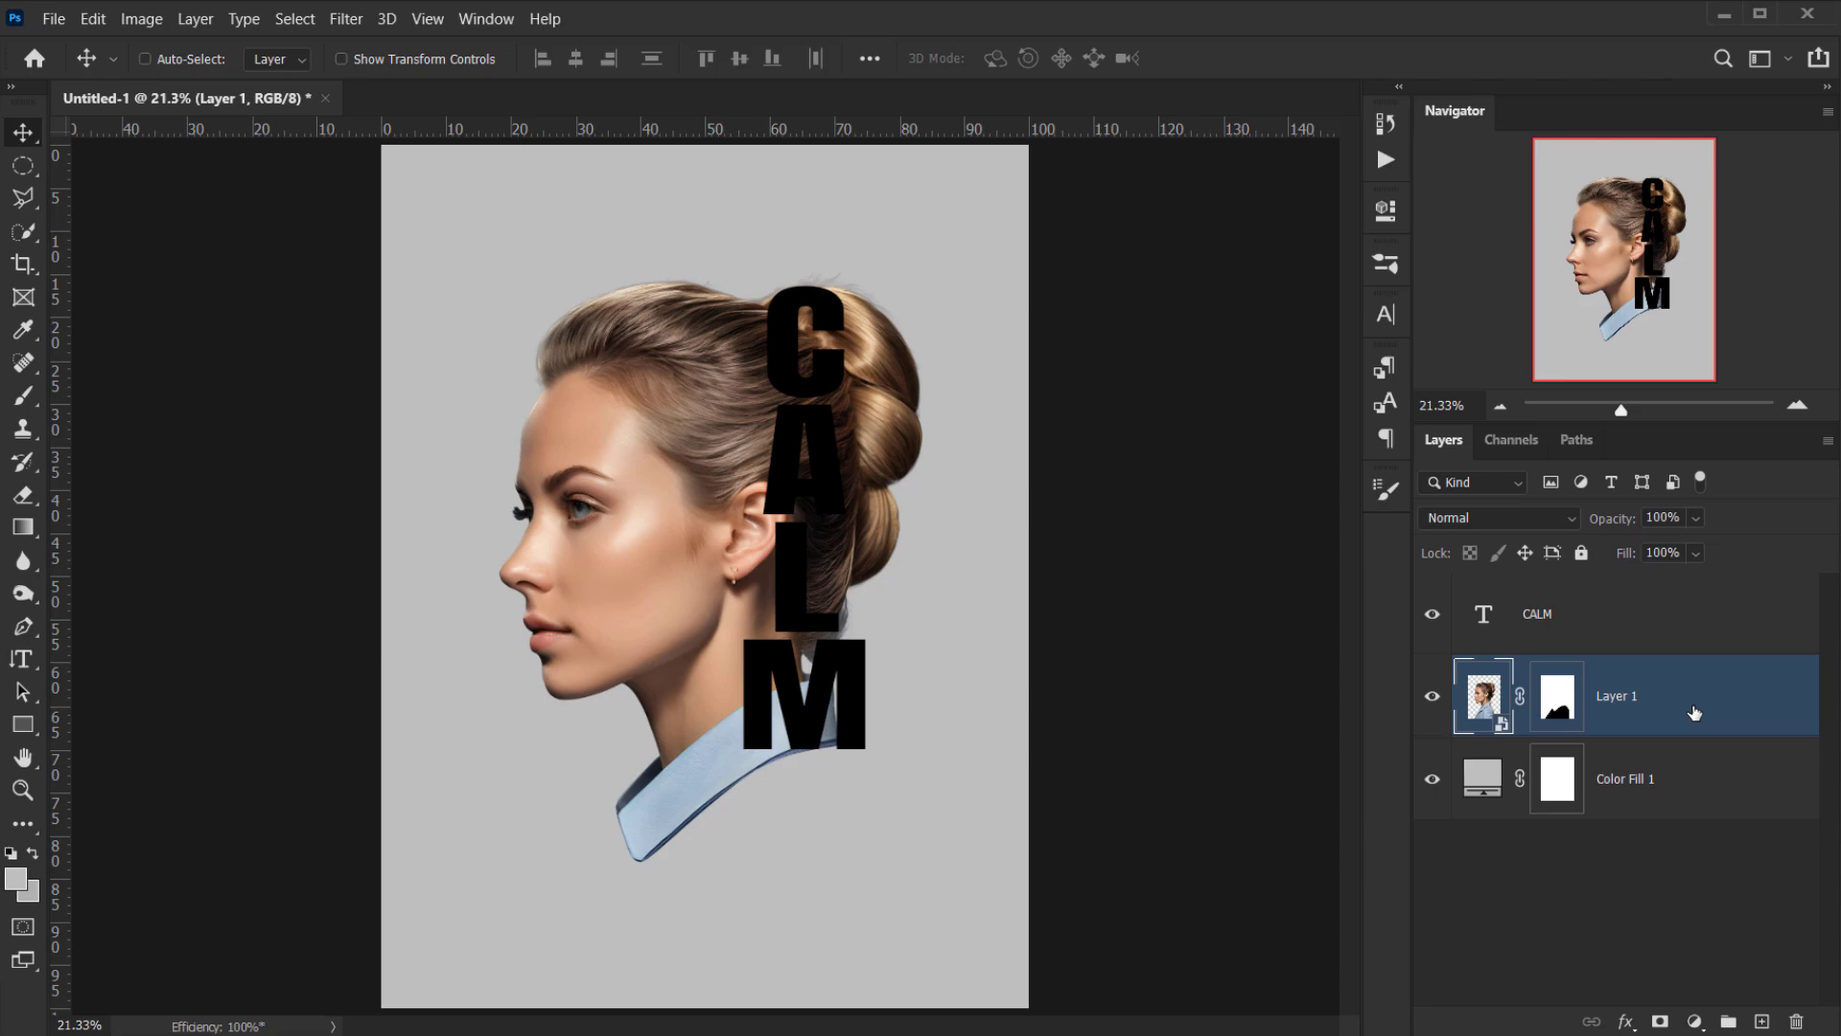
{"action": "left_click_drag", "start_coordinate": [1688, 706], "coordinate": [1551, 632]}
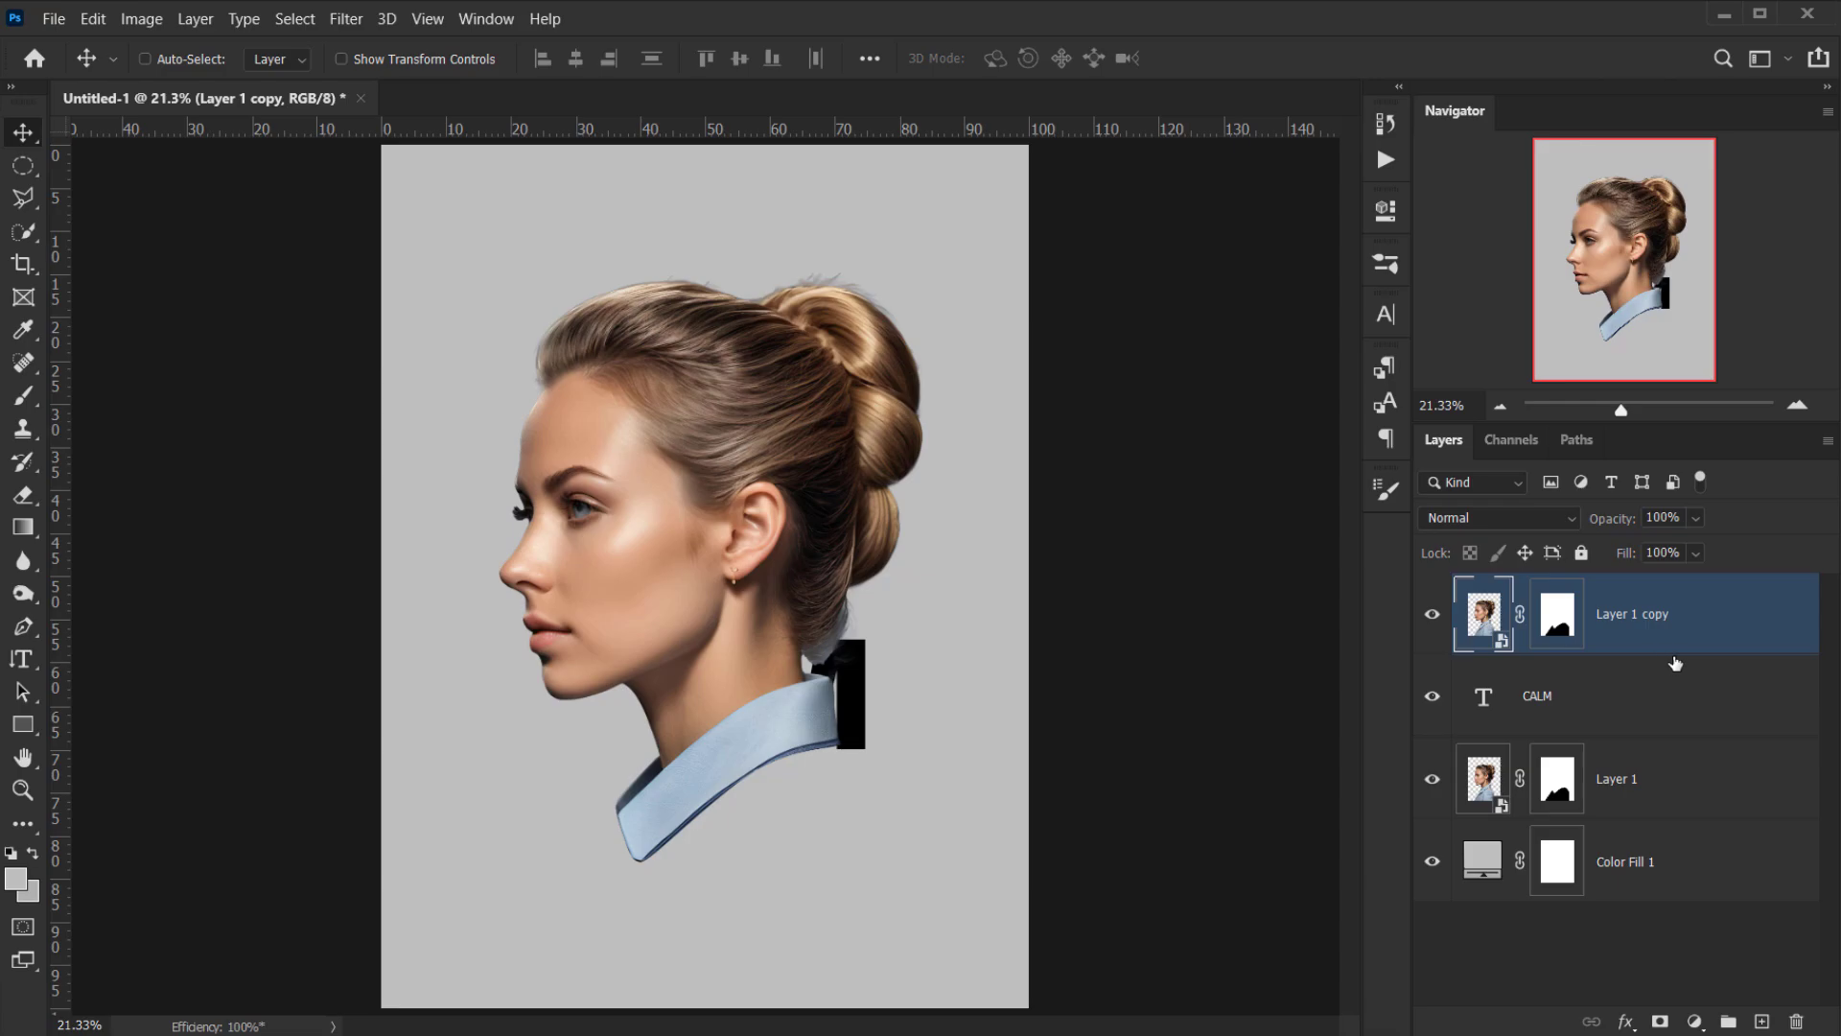
- Clip the top portrait copy to the CALM text and check the effect with the original portrait layer temporarily hidden
{"action": "left_click", "coordinate": [1546, 640], "text": "alt"}
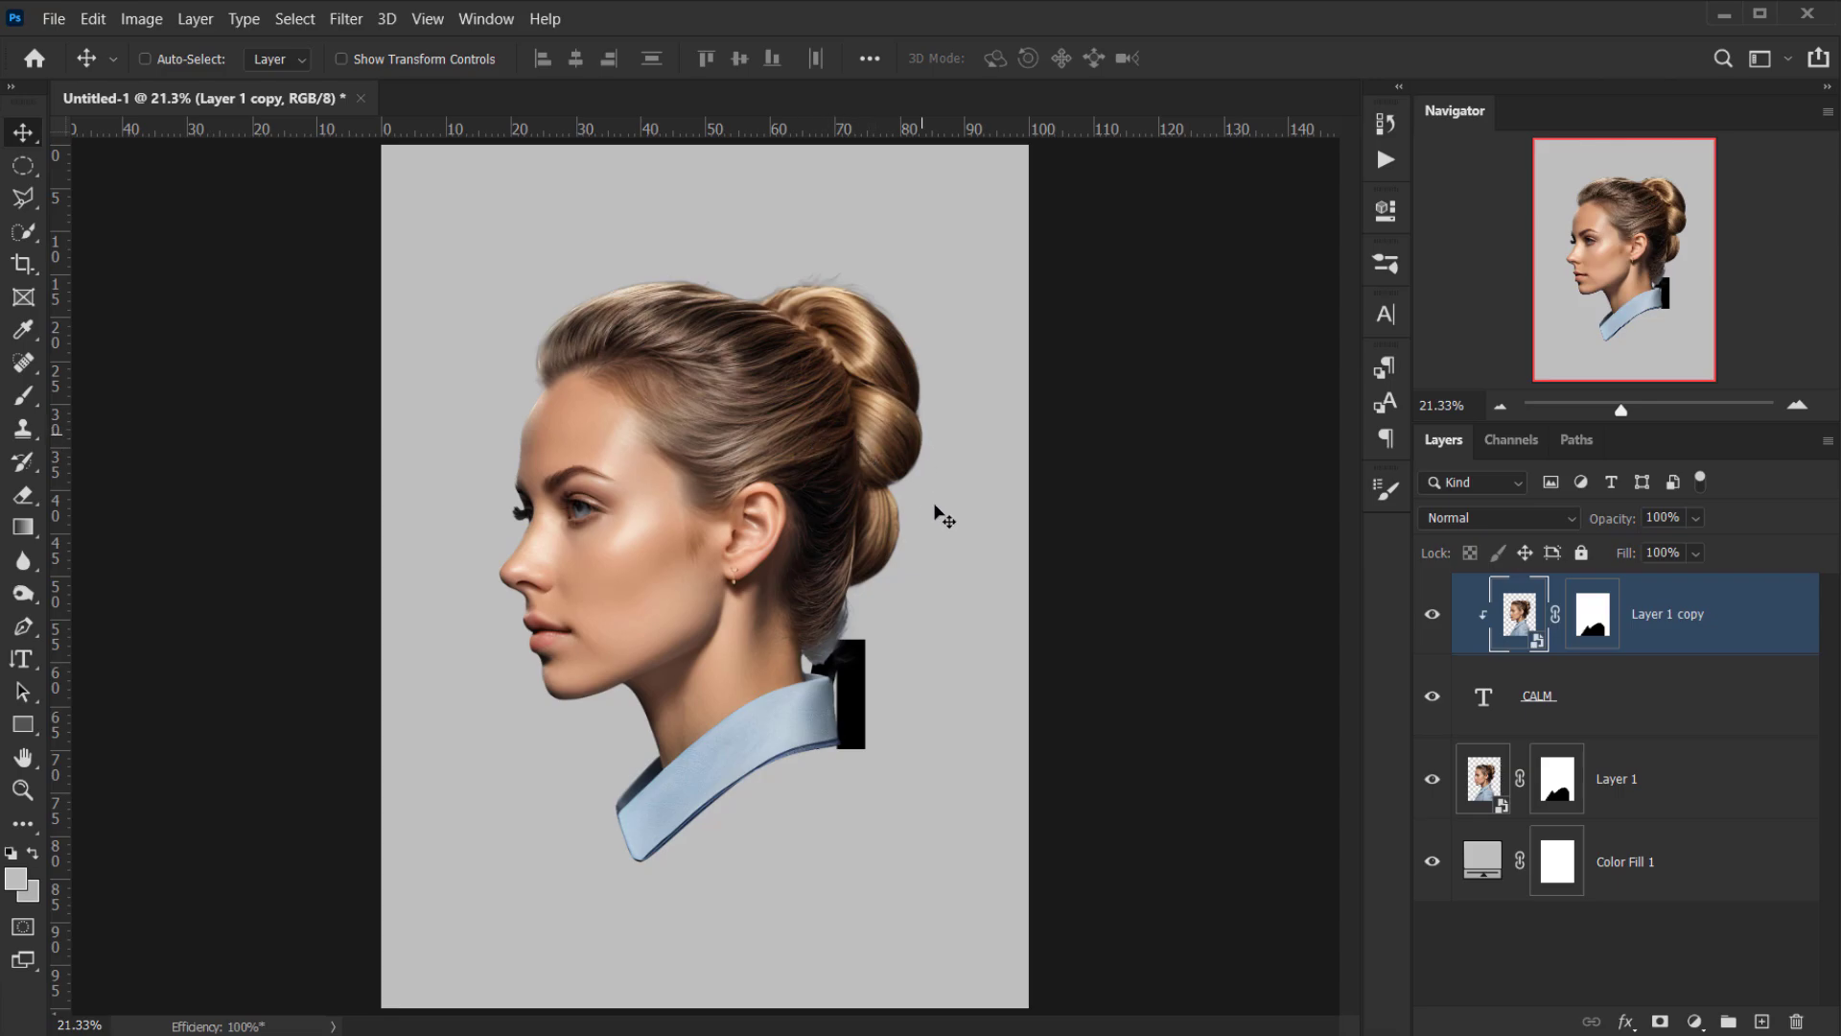
{"action": "left_click", "coordinate": [1432, 780]}
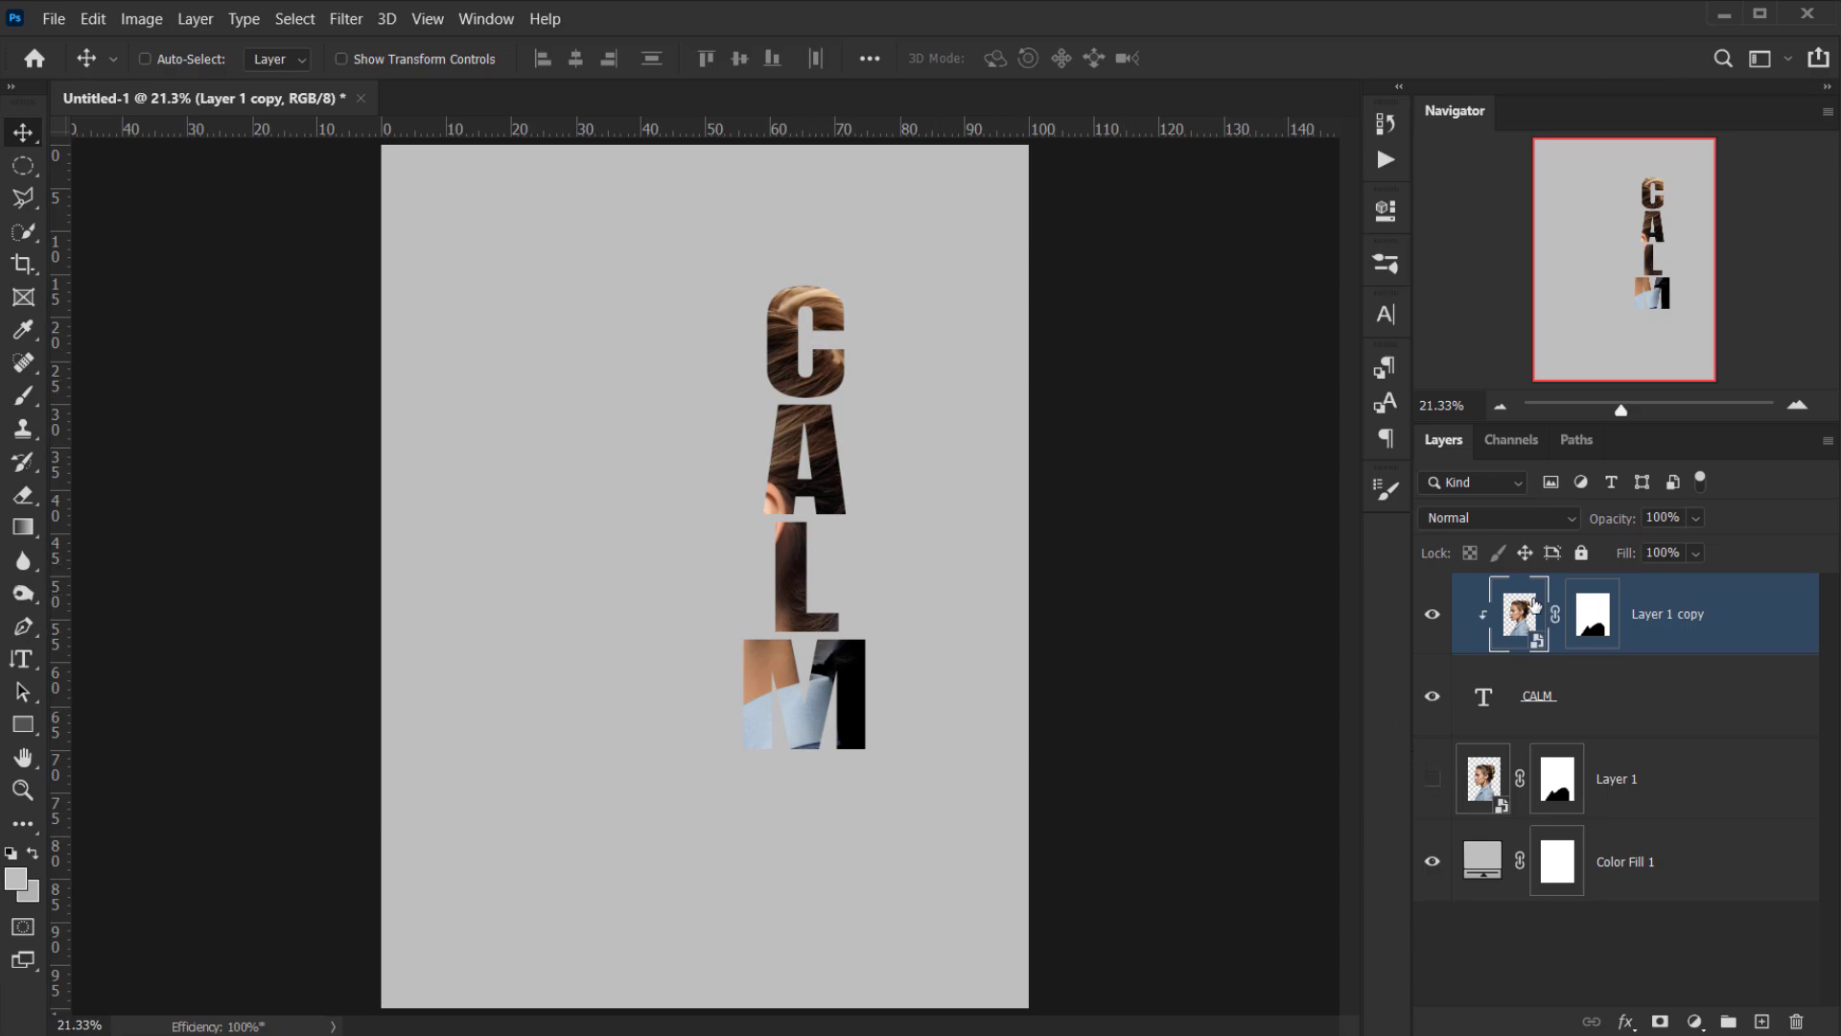
{"action": "left_click", "coordinate": [1431, 779]}
- Mask out the back of the head on Layer 1 by filling a rectangular selection behind the ear with black, and deselect
{"action": "left_click", "coordinate": [1651, 797]}
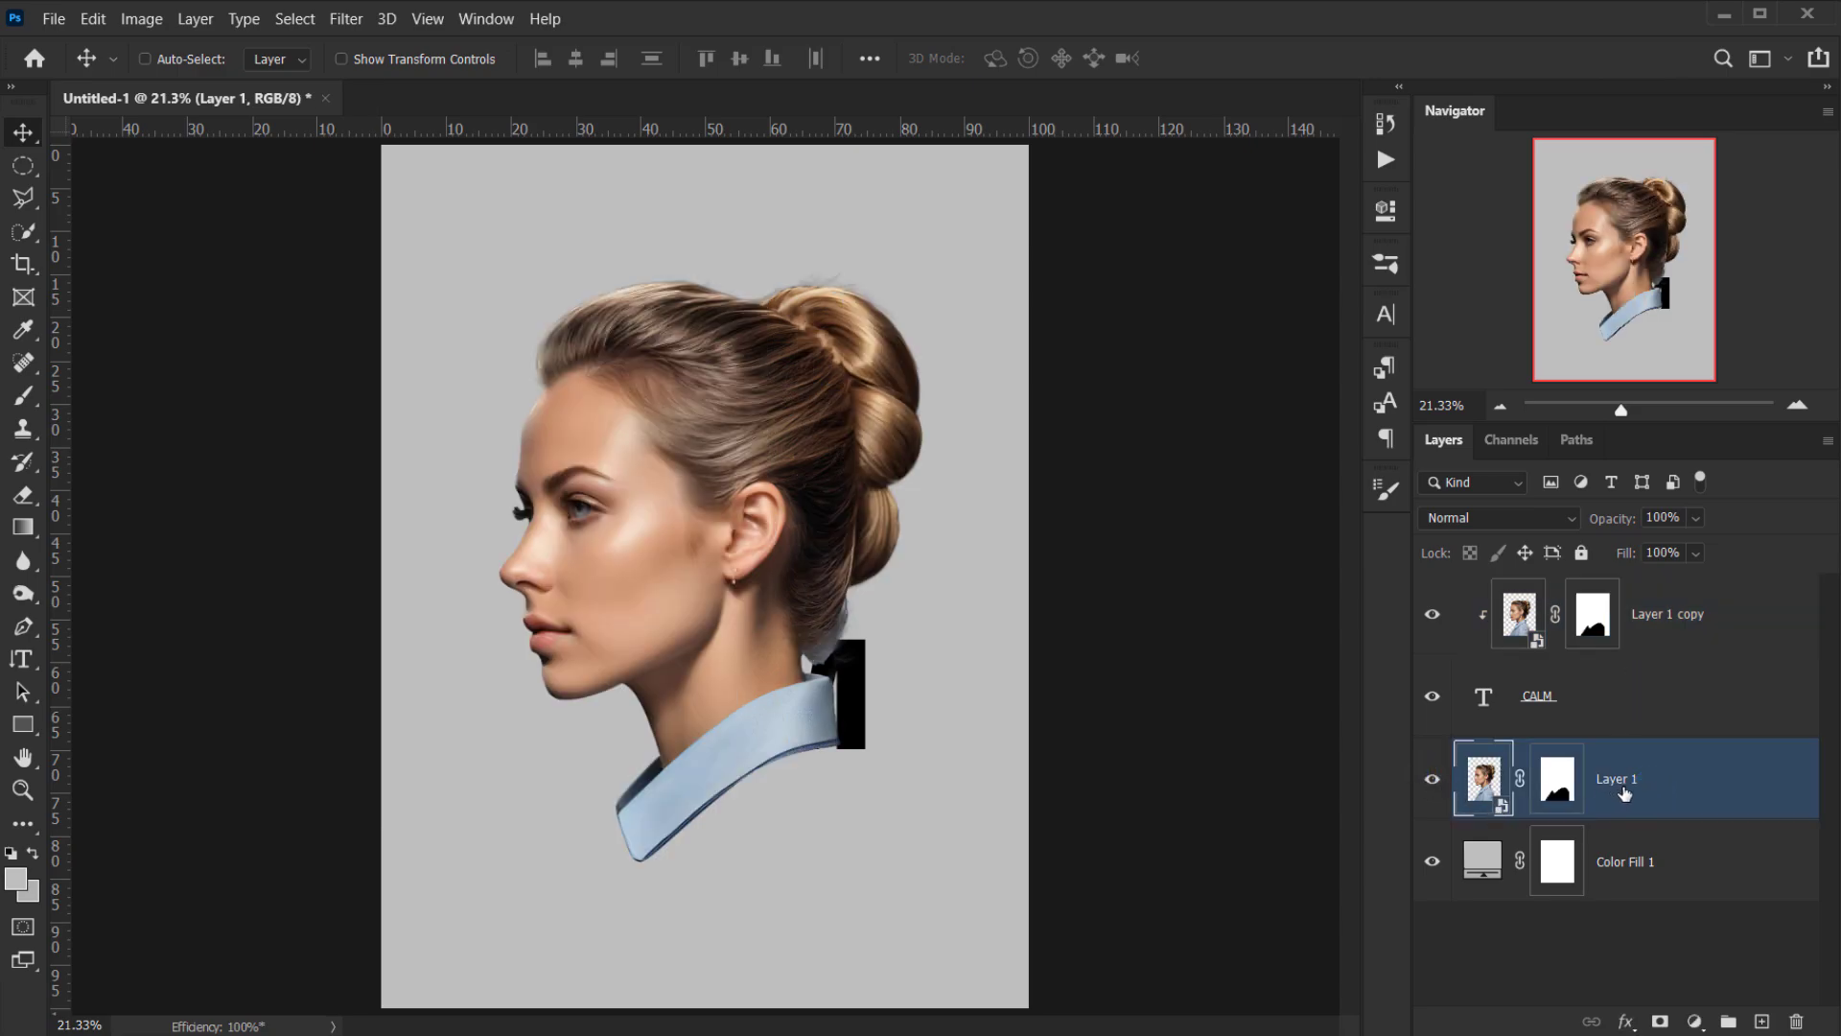
{"action": "left_click_drag", "start_coordinate": [22, 166], "coordinate": [115, 165]}
{"action": "left_click_drag", "start_coordinate": [760, 270], "coordinate": [970, 781]}
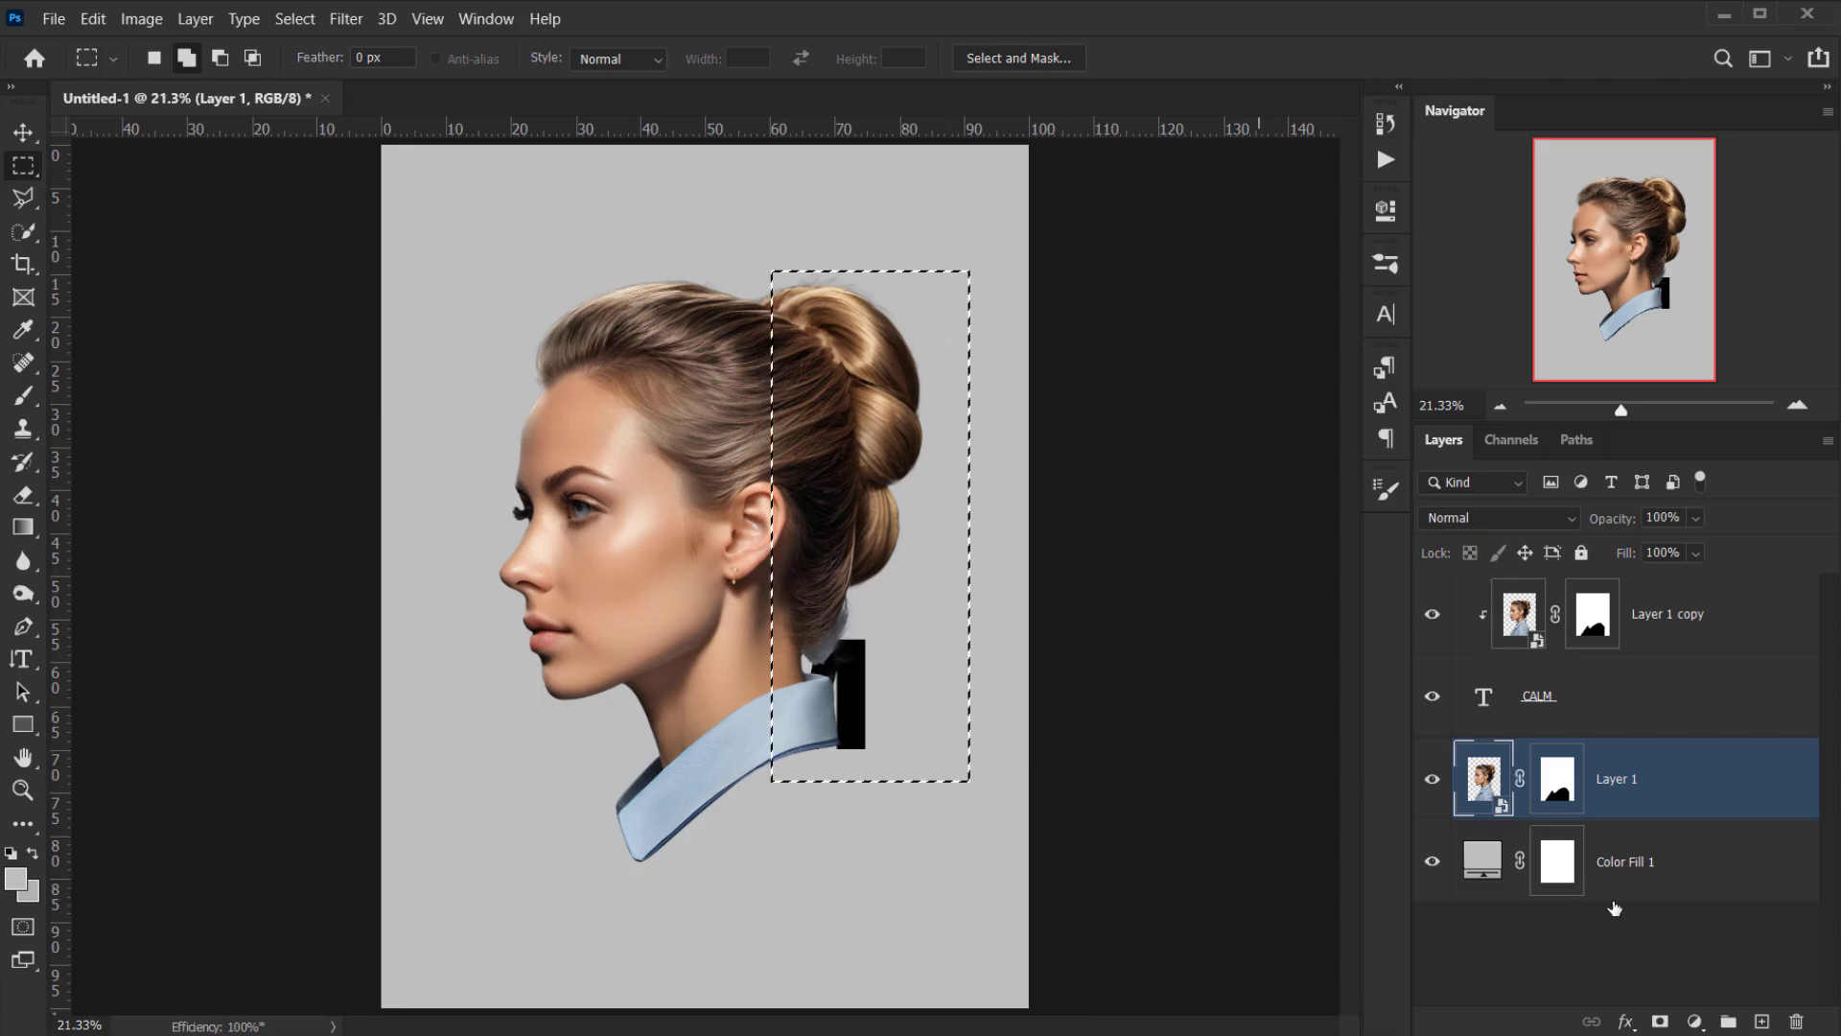
{"action": "left_click", "coordinate": [1568, 779]}
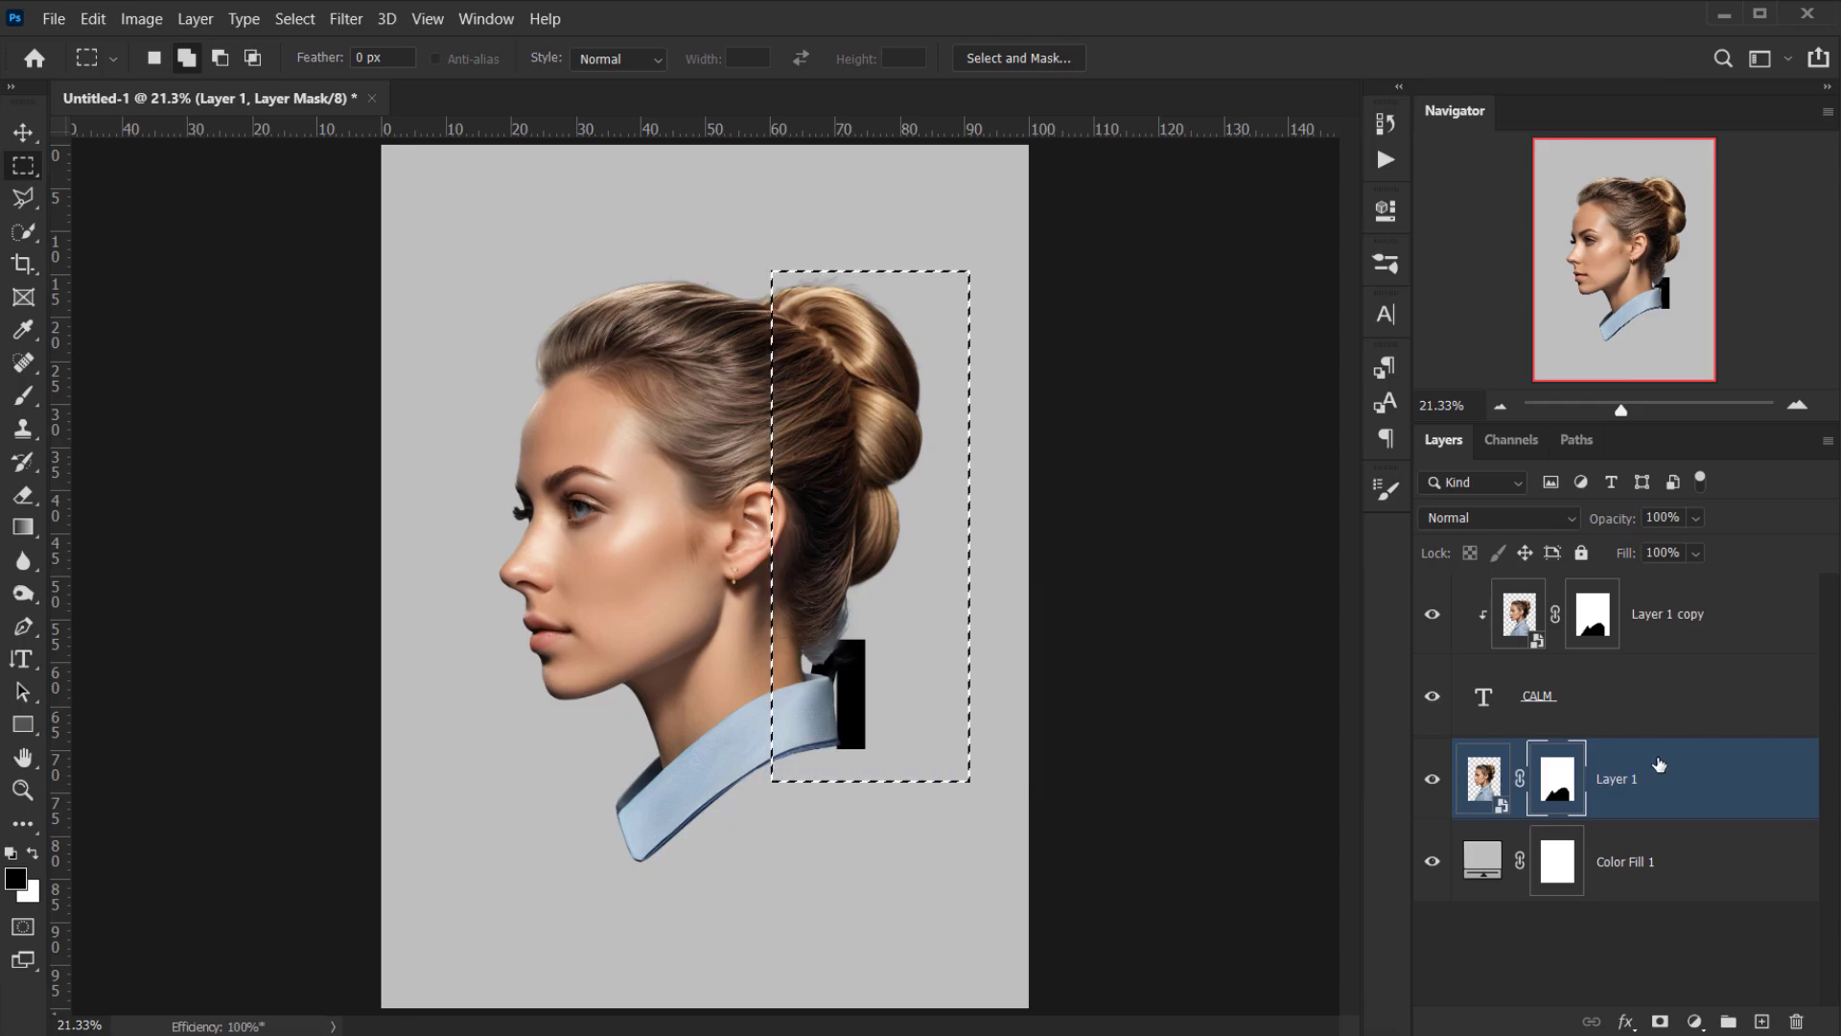
{"action": "key", "text": "x"}
{"action": "key", "text": "ctrl+BackSpace"}
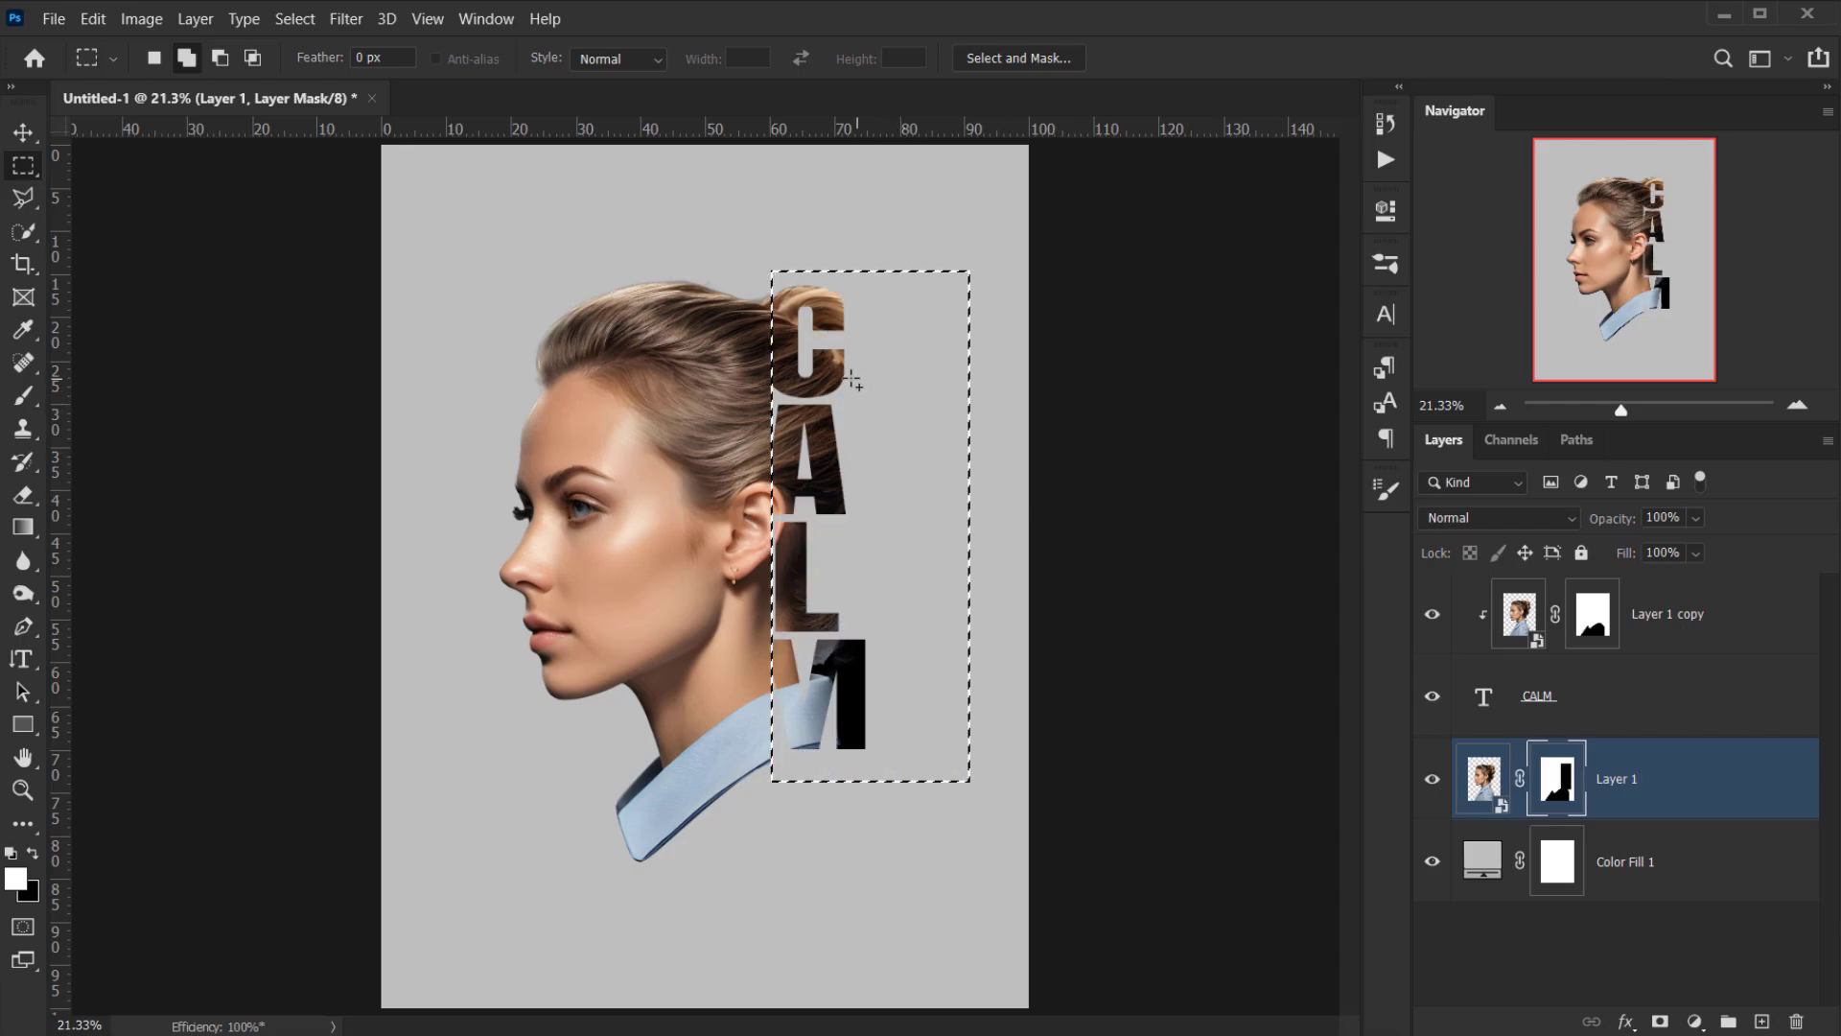
{"action": "key", "text": "ctrl+d"}
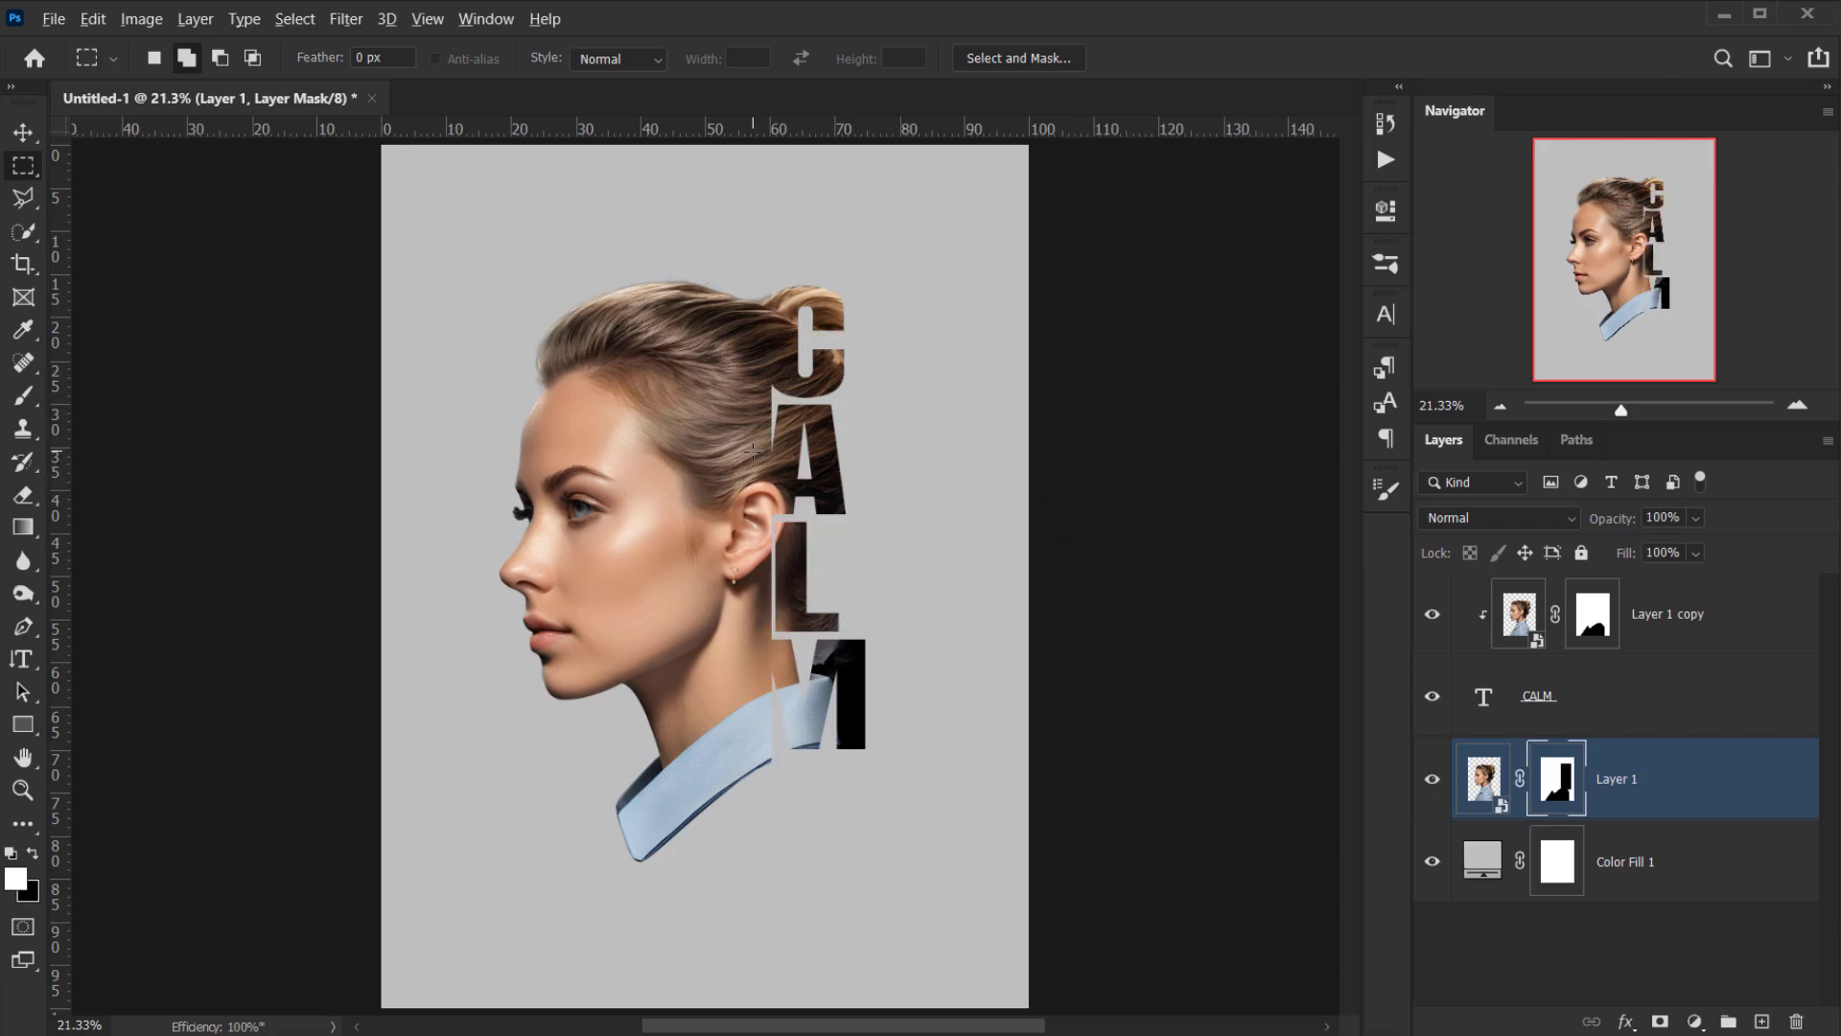
- Shift the CALM text layer about 2.4% left, towards the face, keeping its height position
{"action": "scroll", "coordinate": [766, 464], "scroll_direction": "up", "scroll_amount": 2}
{"action": "scroll", "coordinate": [766, 464], "scroll_direction": "up", "scroll_amount": 2}
{"action": "scroll", "coordinate": [787, 474], "scroll_direction": "down", "scroll_amount": 3}
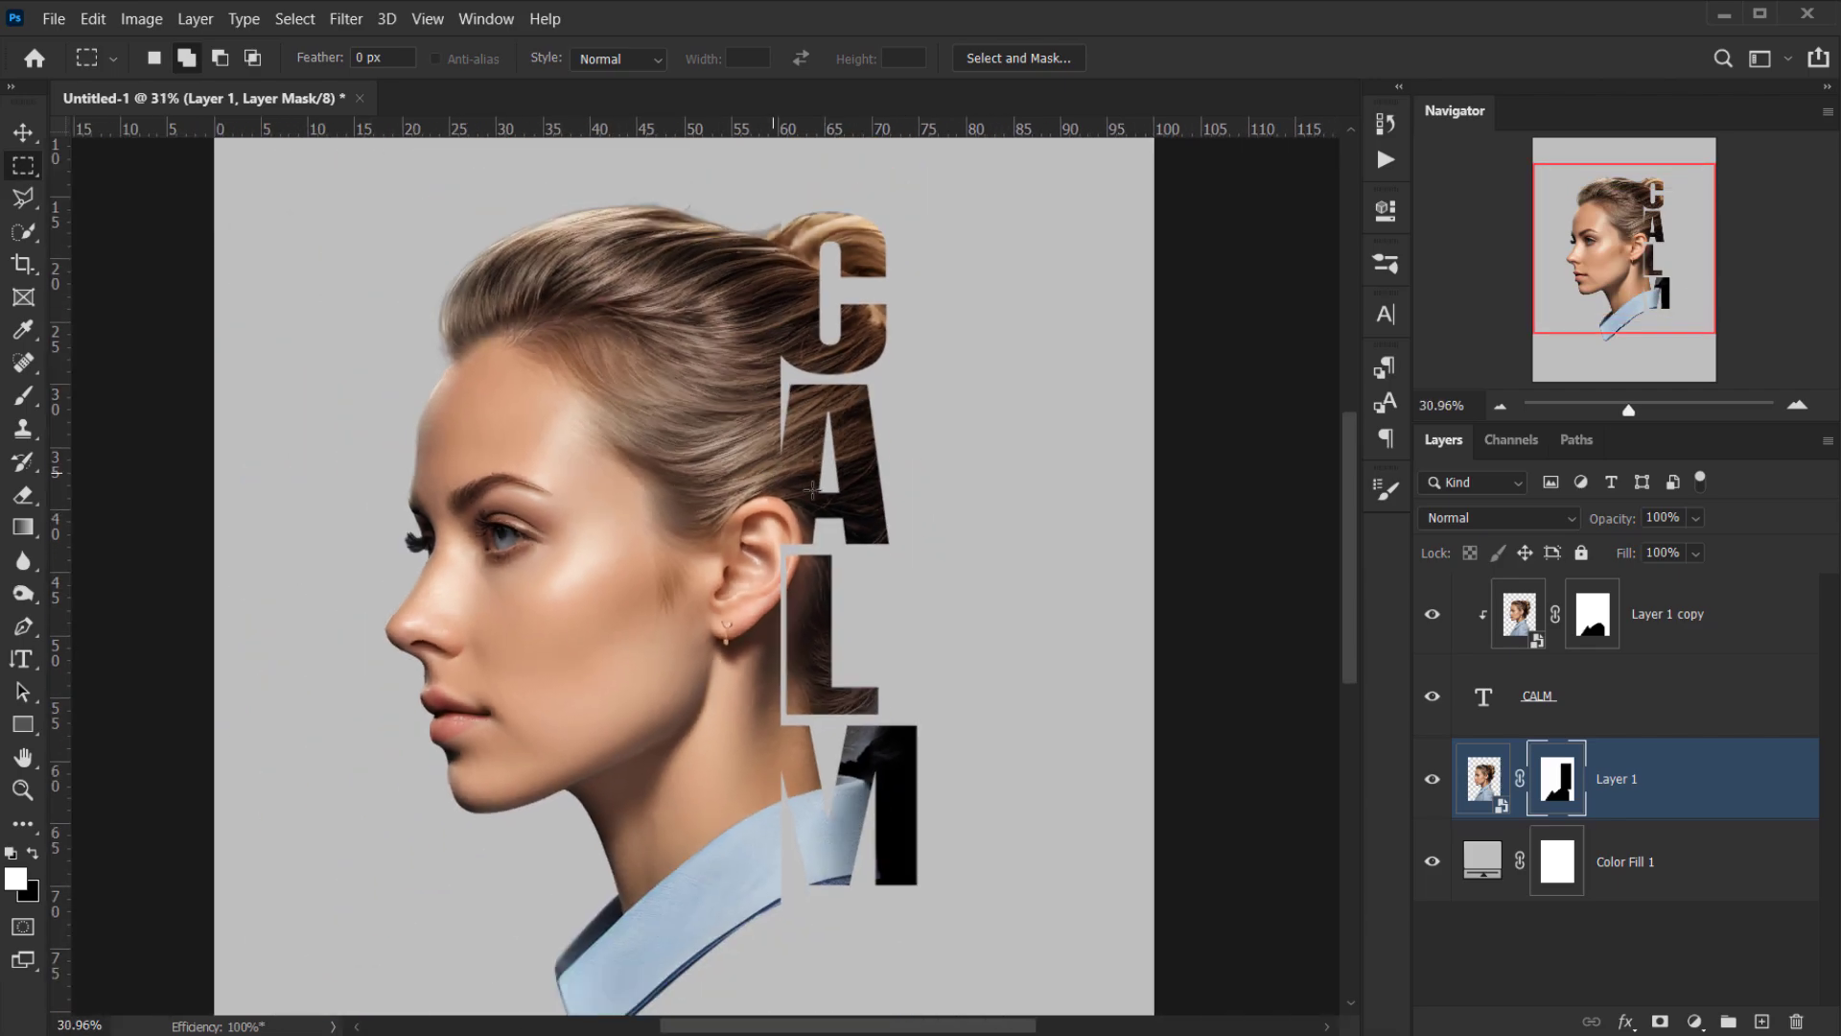
{"action": "scroll", "coordinate": [811, 490], "scroll_direction": "up", "scroll_amount": 2}
{"action": "scroll", "coordinate": [841, 476], "scroll_direction": "up", "scroll_amount": 1}
{"action": "scroll", "coordinate": [970, 546], "scroll_direction": "down", "scroll_amount": 3}
{"action": "scroll", "coordinate": [1052, 617], "scroll_direction": "down", "scroll_amount": 2}
{"action": "key", "text": "v"}
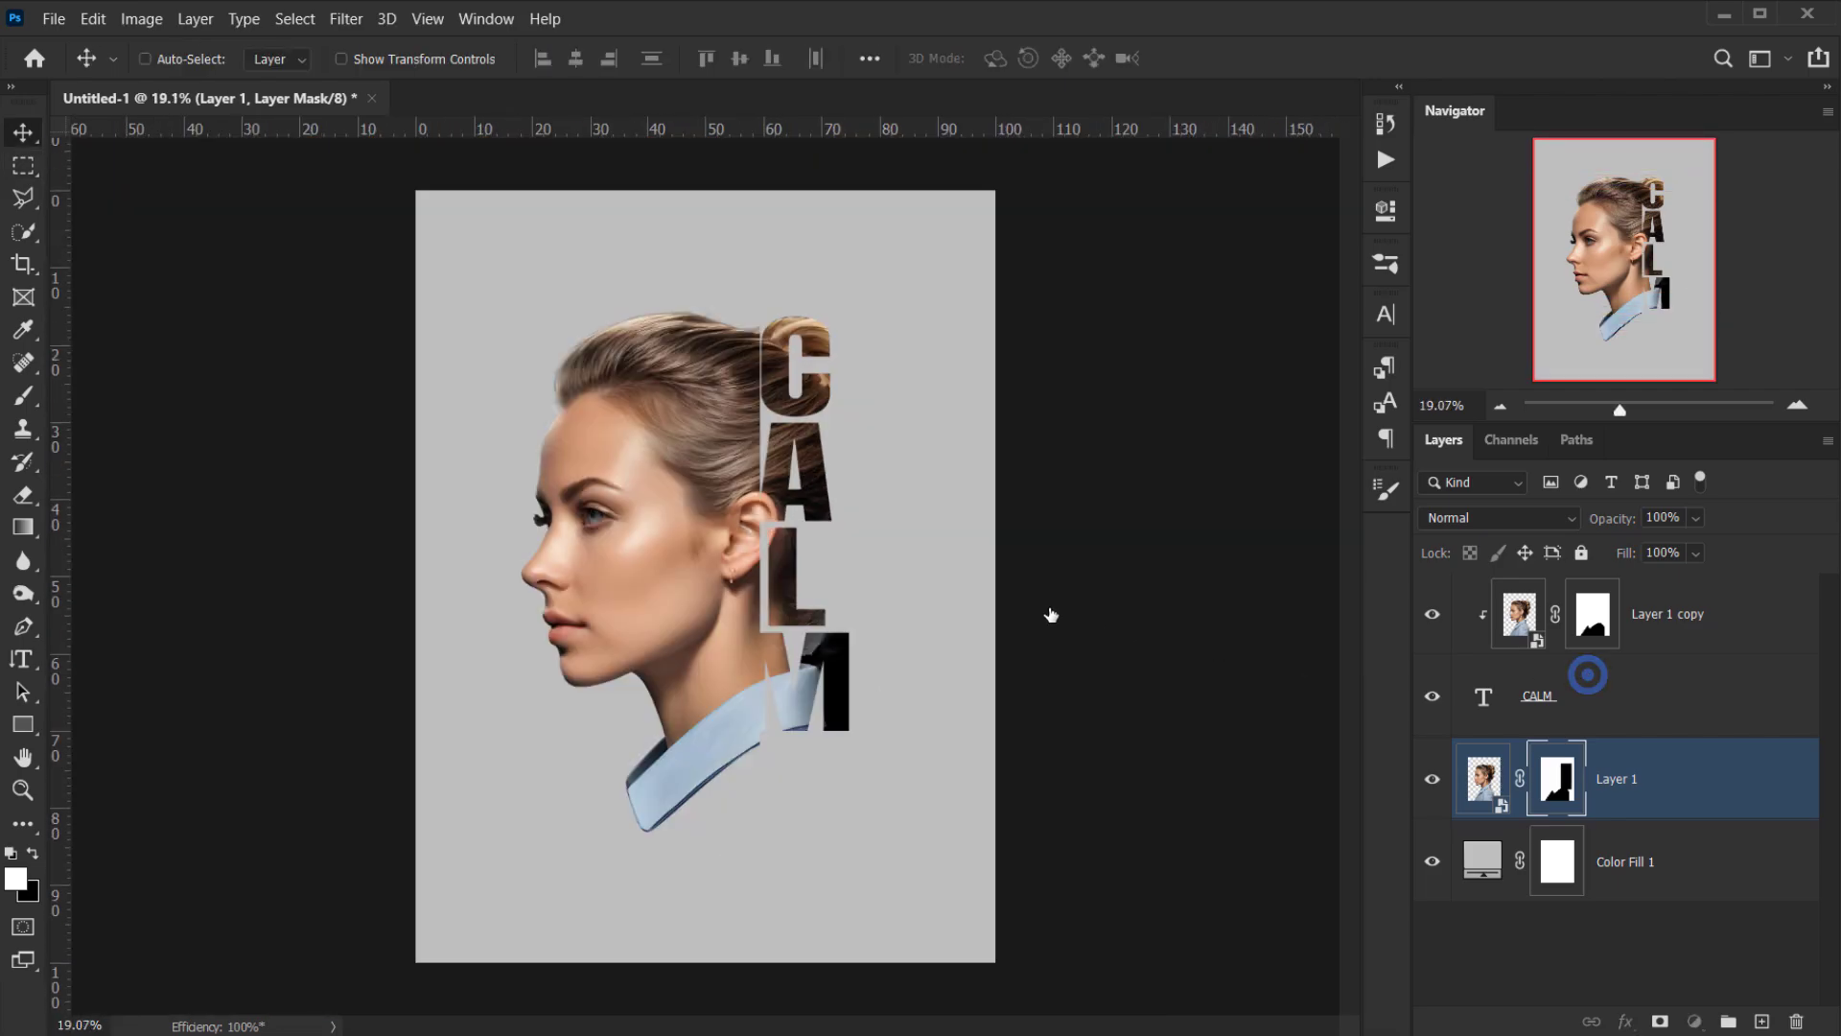
{"action": "scroll", "coordinate": [793, 573], "scroll_direction": "up", "scroll_amount": 1}
{"action": "left_click", "coordinate": [792, 572], "text": "ctrl"}
{"action": "scroll", "coordinate": [792, 572], "scroll_direction": "up", "scroll_amount": 1}
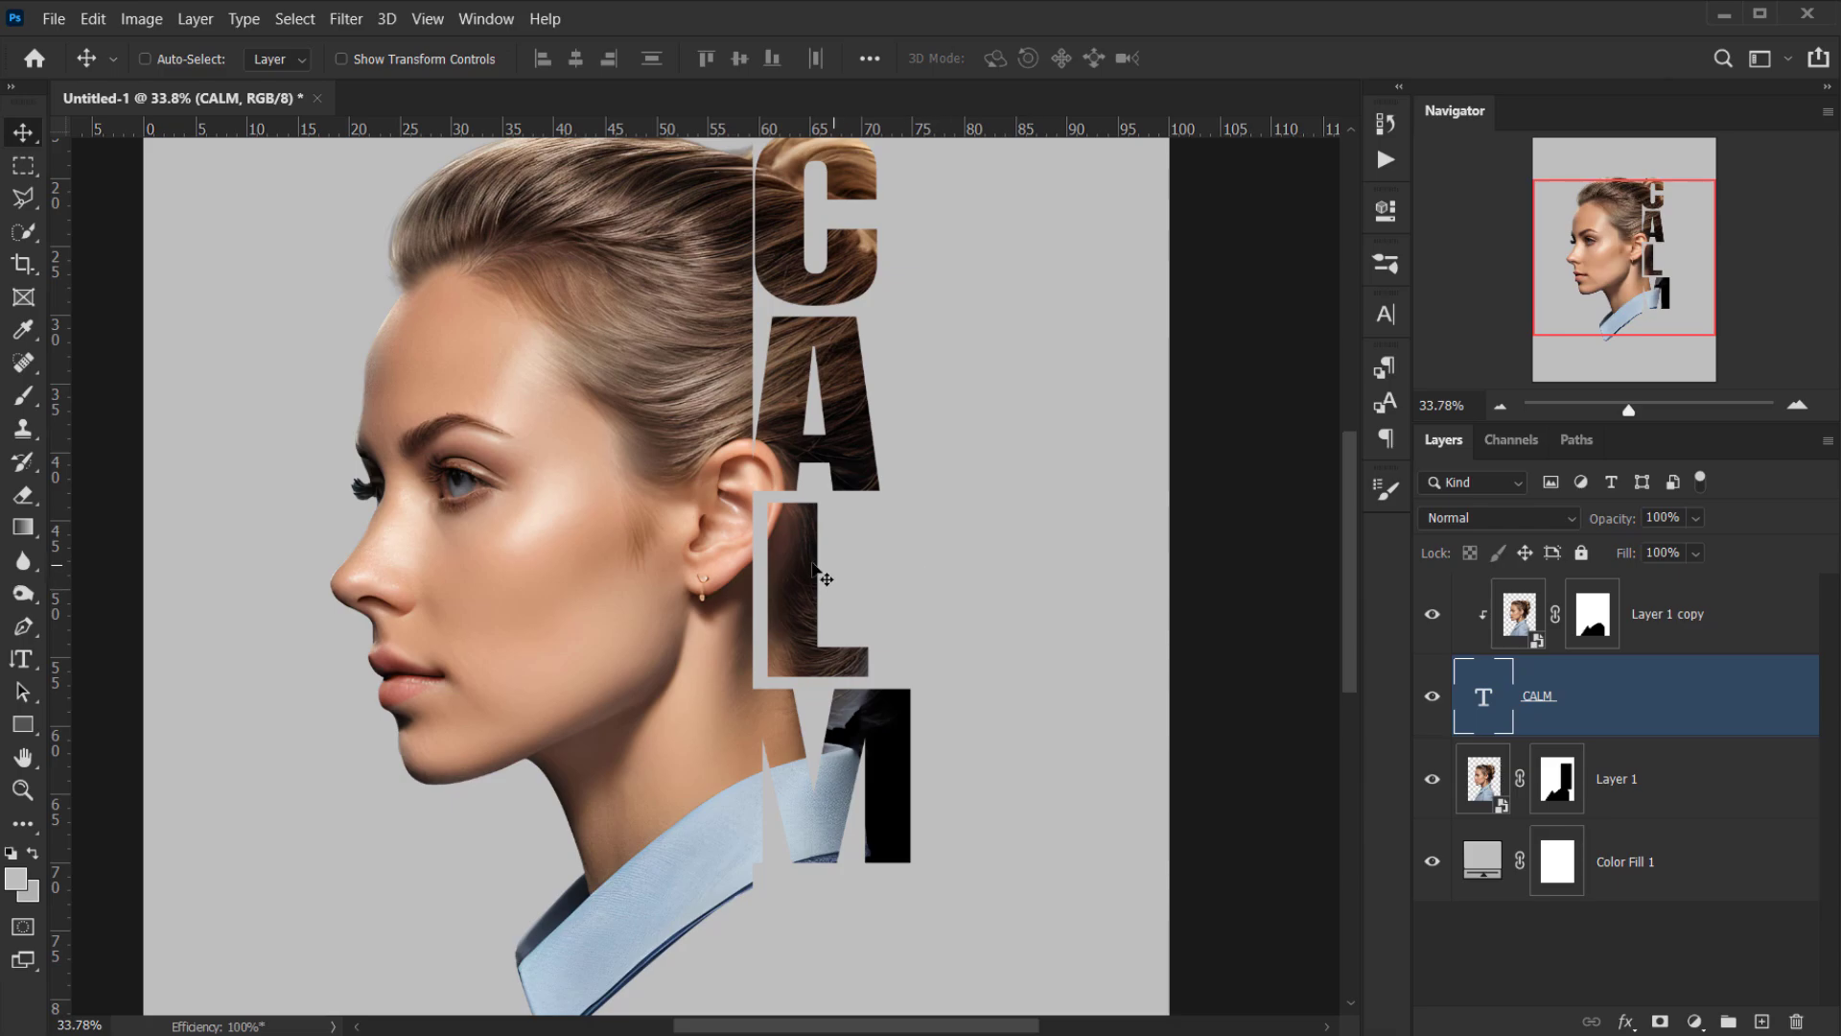
{"action": "left_click", "coordinate": [780, 564]}
{"action": "key", "text": "shift+Left"}
{"action": "key", "text": "shift+Left"}
{"action": "key", "text": "shift+Left"}
{"action": "key", "text": "shift+Left"}
{"action": "key", "text": "shift+Left"}
{"action": "key", "text": "shift+Left"}
{"action": "key", "text": "shift+Left"}
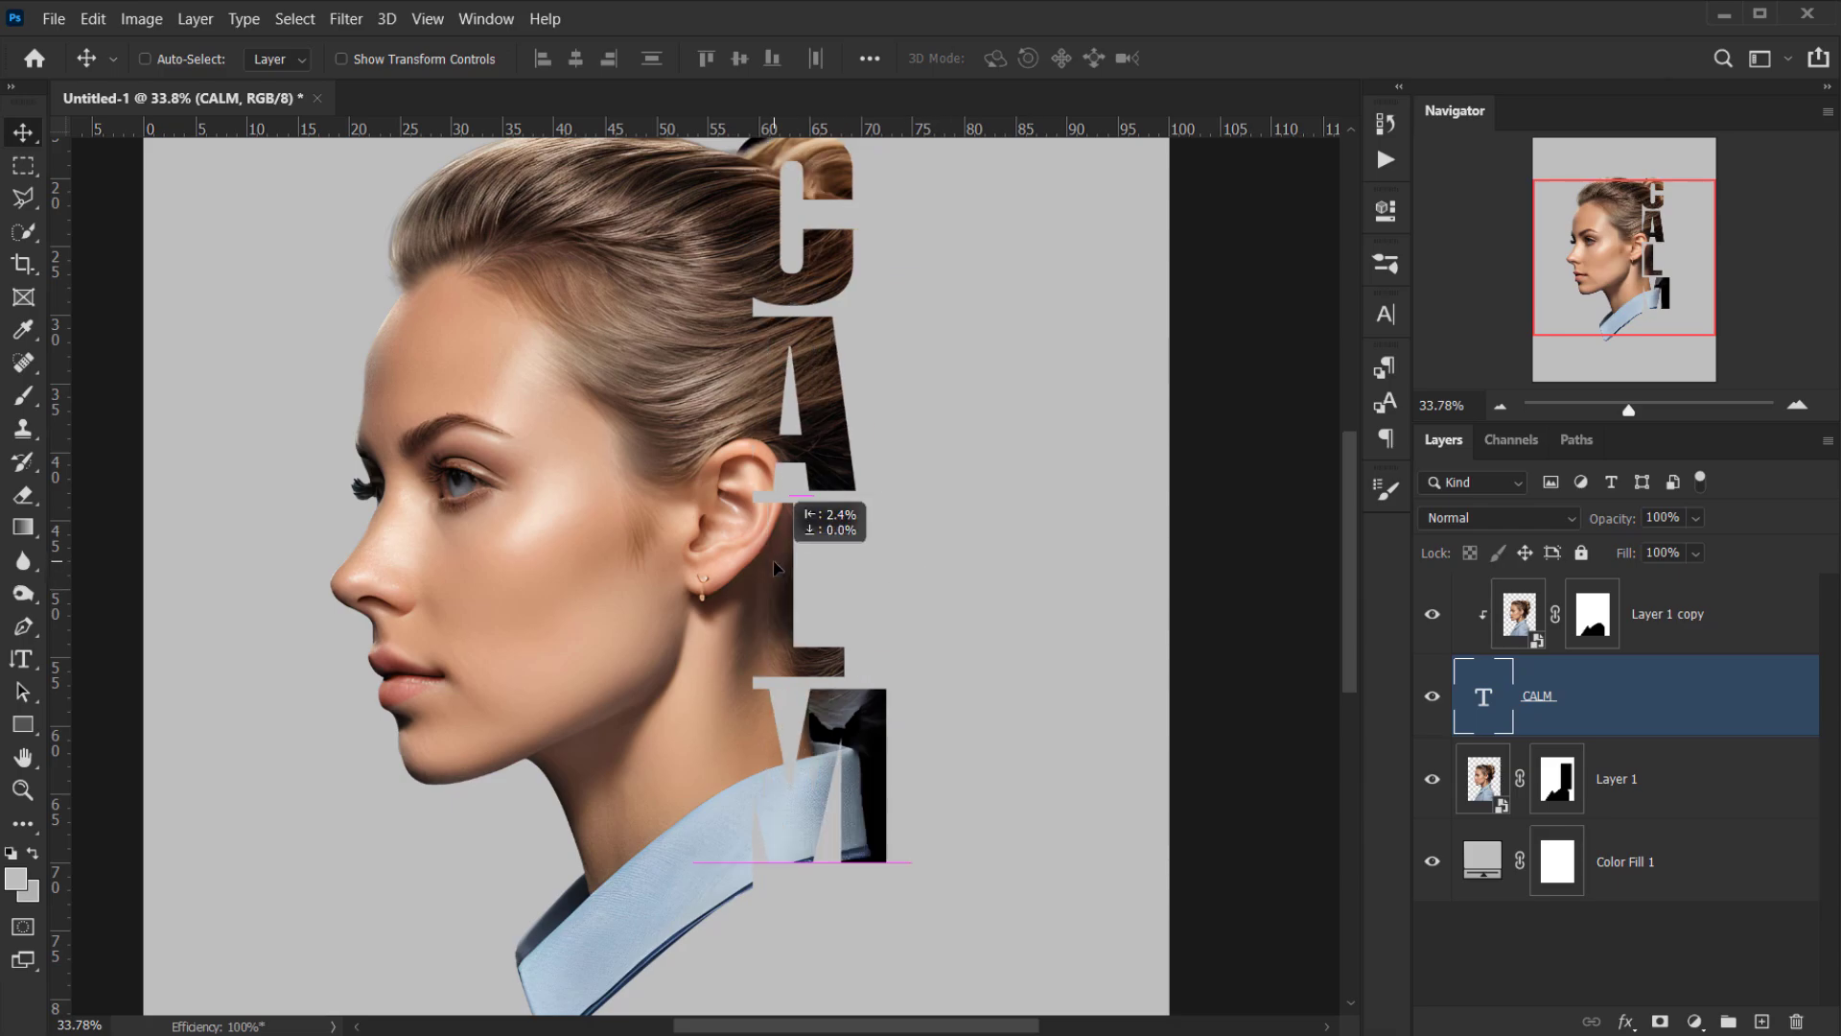
- Lower the CALM text by about 0.8% and nudge it slightly further left so the C fits the hair bun
{"action": "scroll", "coordinate": [866, 579], "scroll_direction": "down", "scroll_amount": 2}
{"action": "scroll", "coordinate": [774, 323], "scroll_direction": "up", "scroll_amount": 1}
{"action": "scroll", "coordinate": [775, 323], "scroll_direction": "up", "scroll_amount": 2}
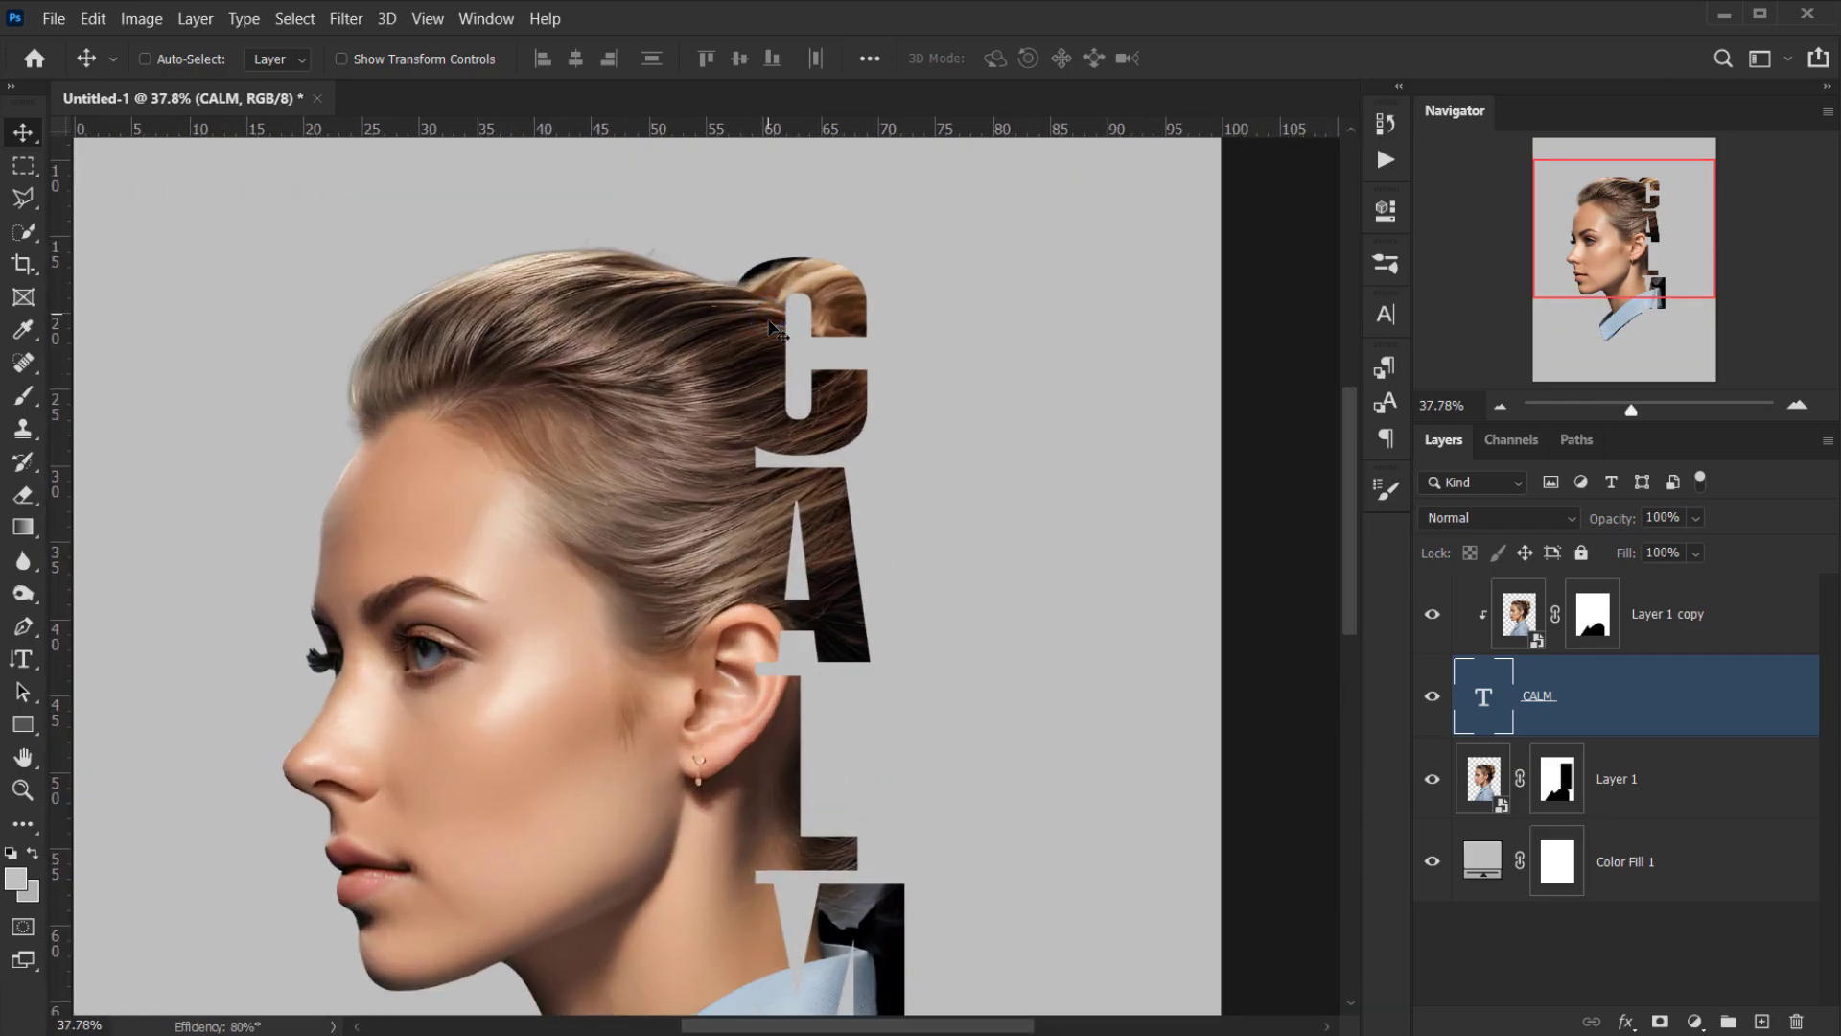
{"action": "key", "text": "shift+Down"}
{"action": "key", "text": "shift+Down"}
{"action": "key", "text": "shift+Down"}
{"action": "key", "text": "shift+Down"}
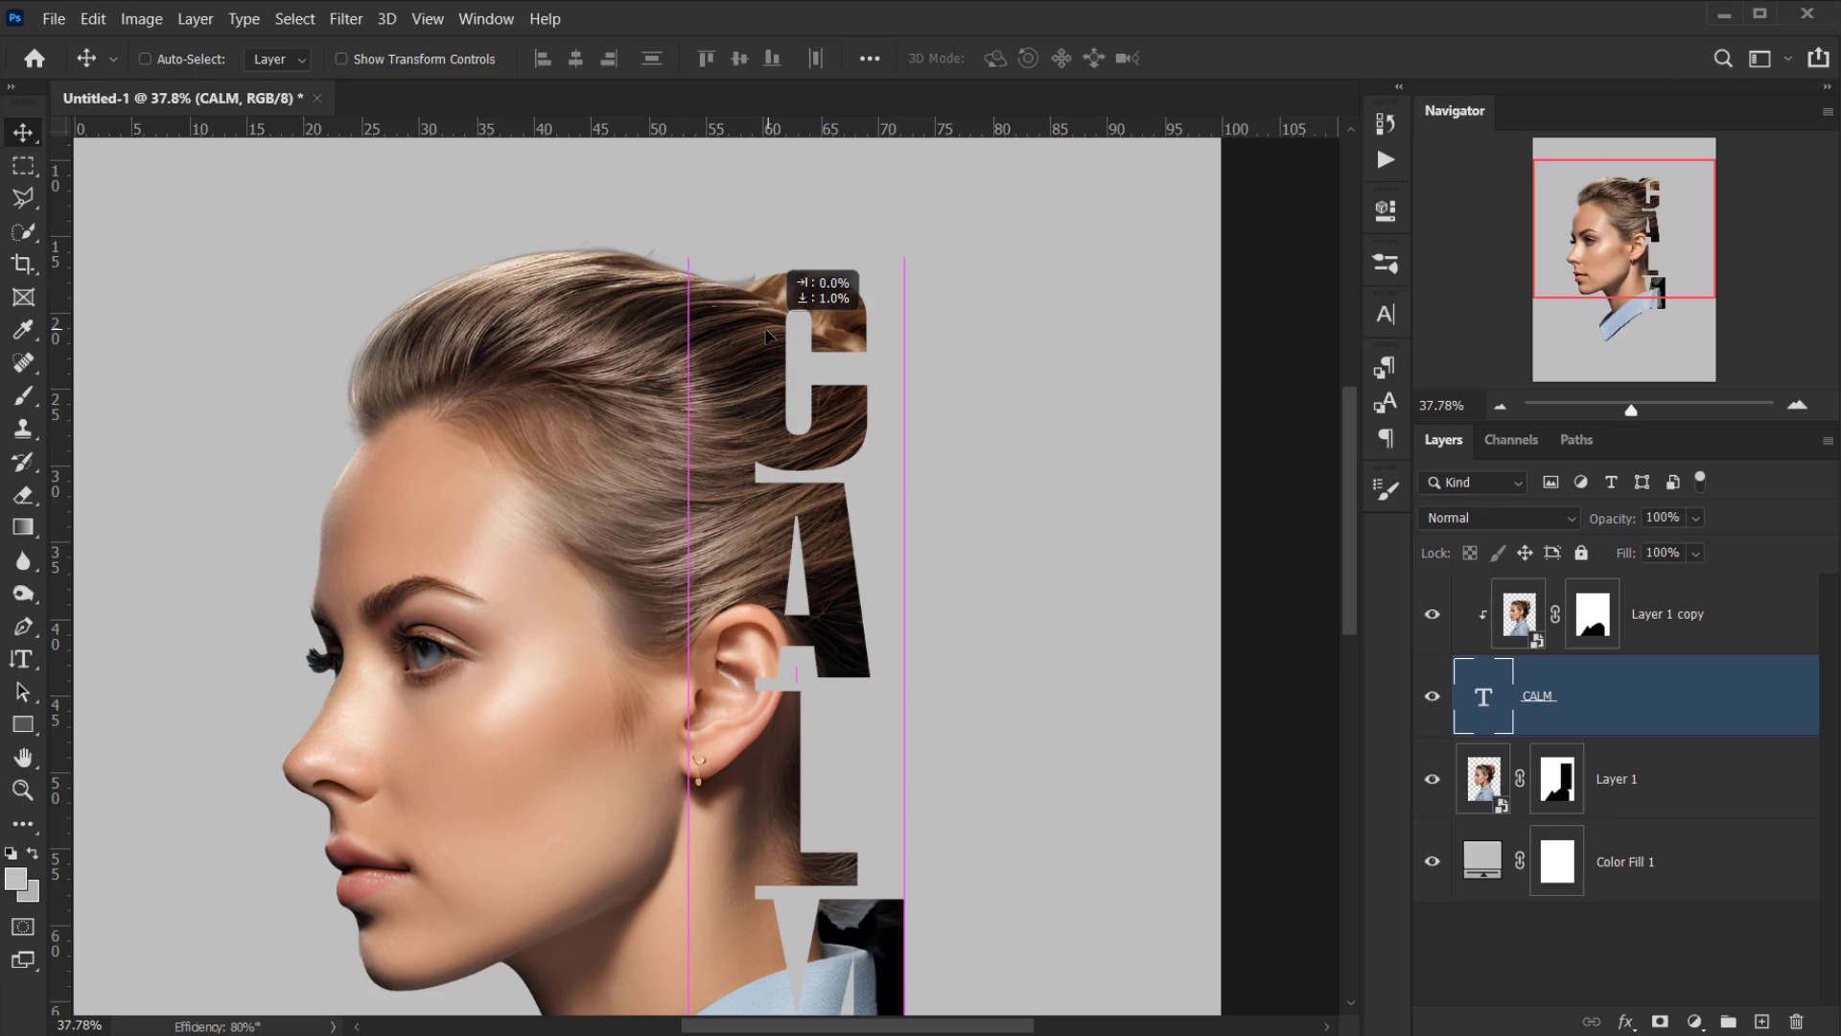
{"action": "key", "text": "shift+Up"}
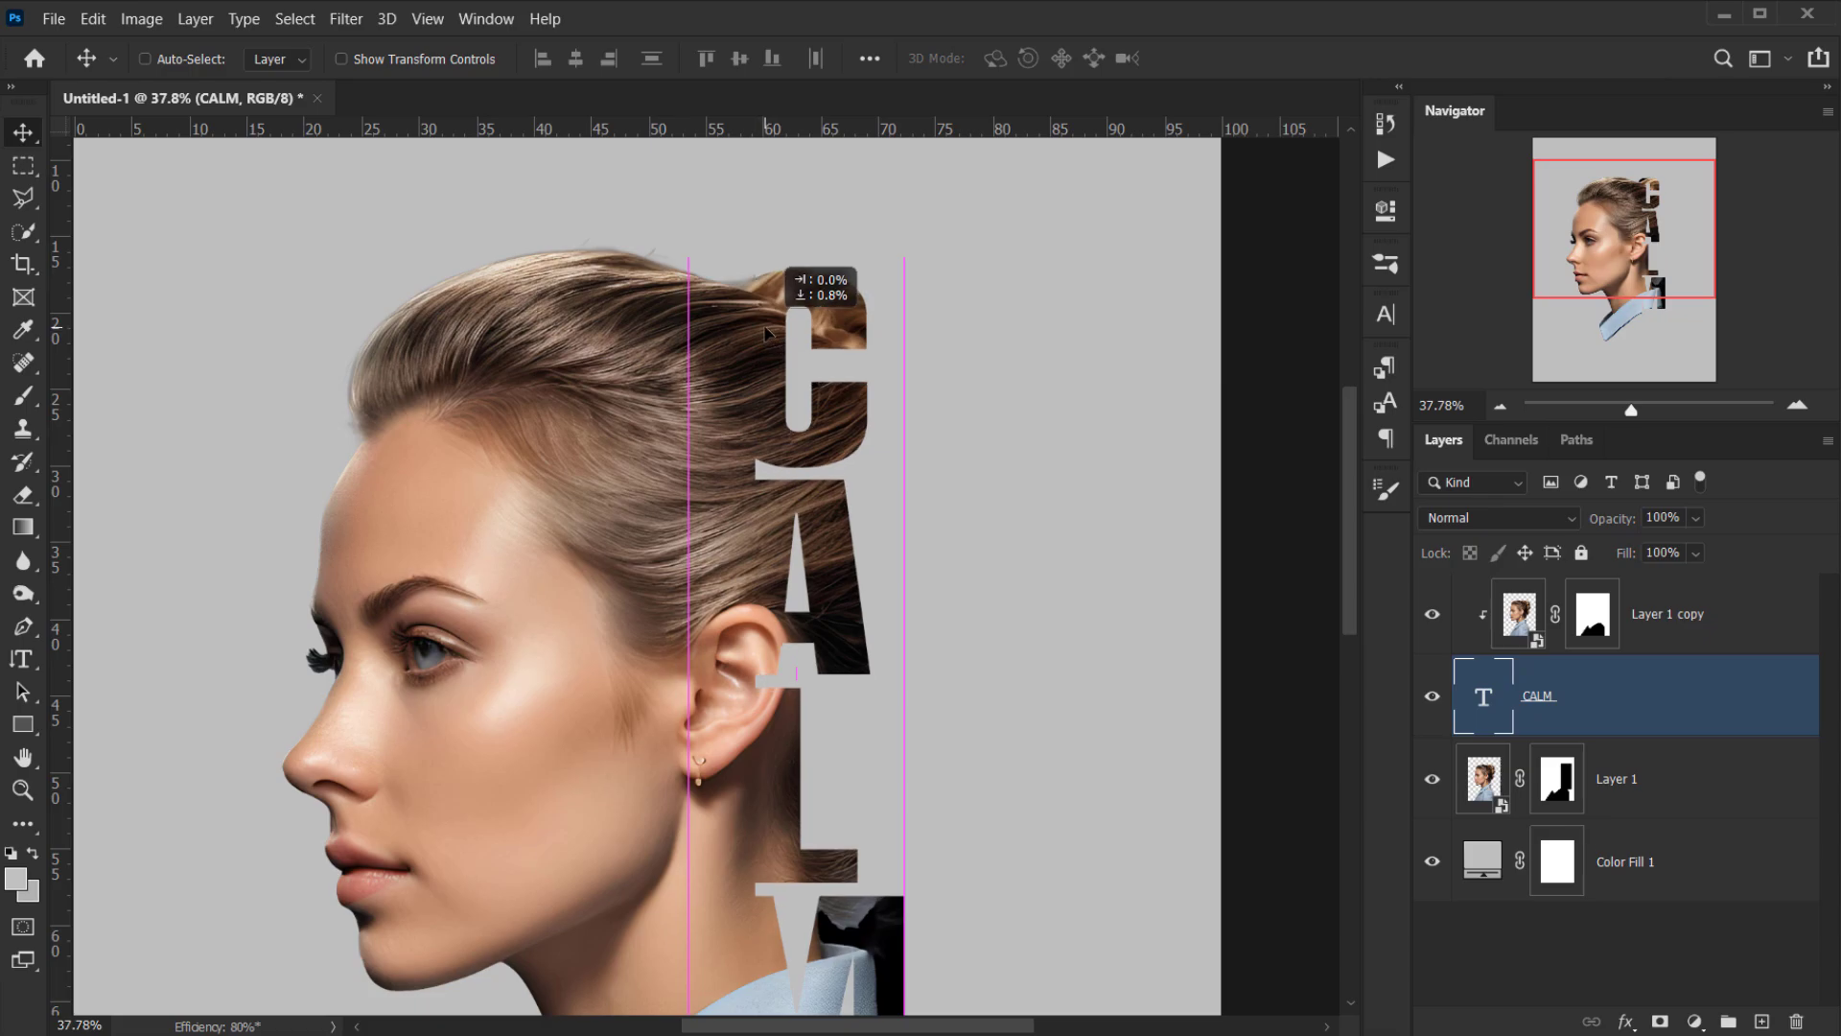
{"action": "key", "text": "shift+Left"}
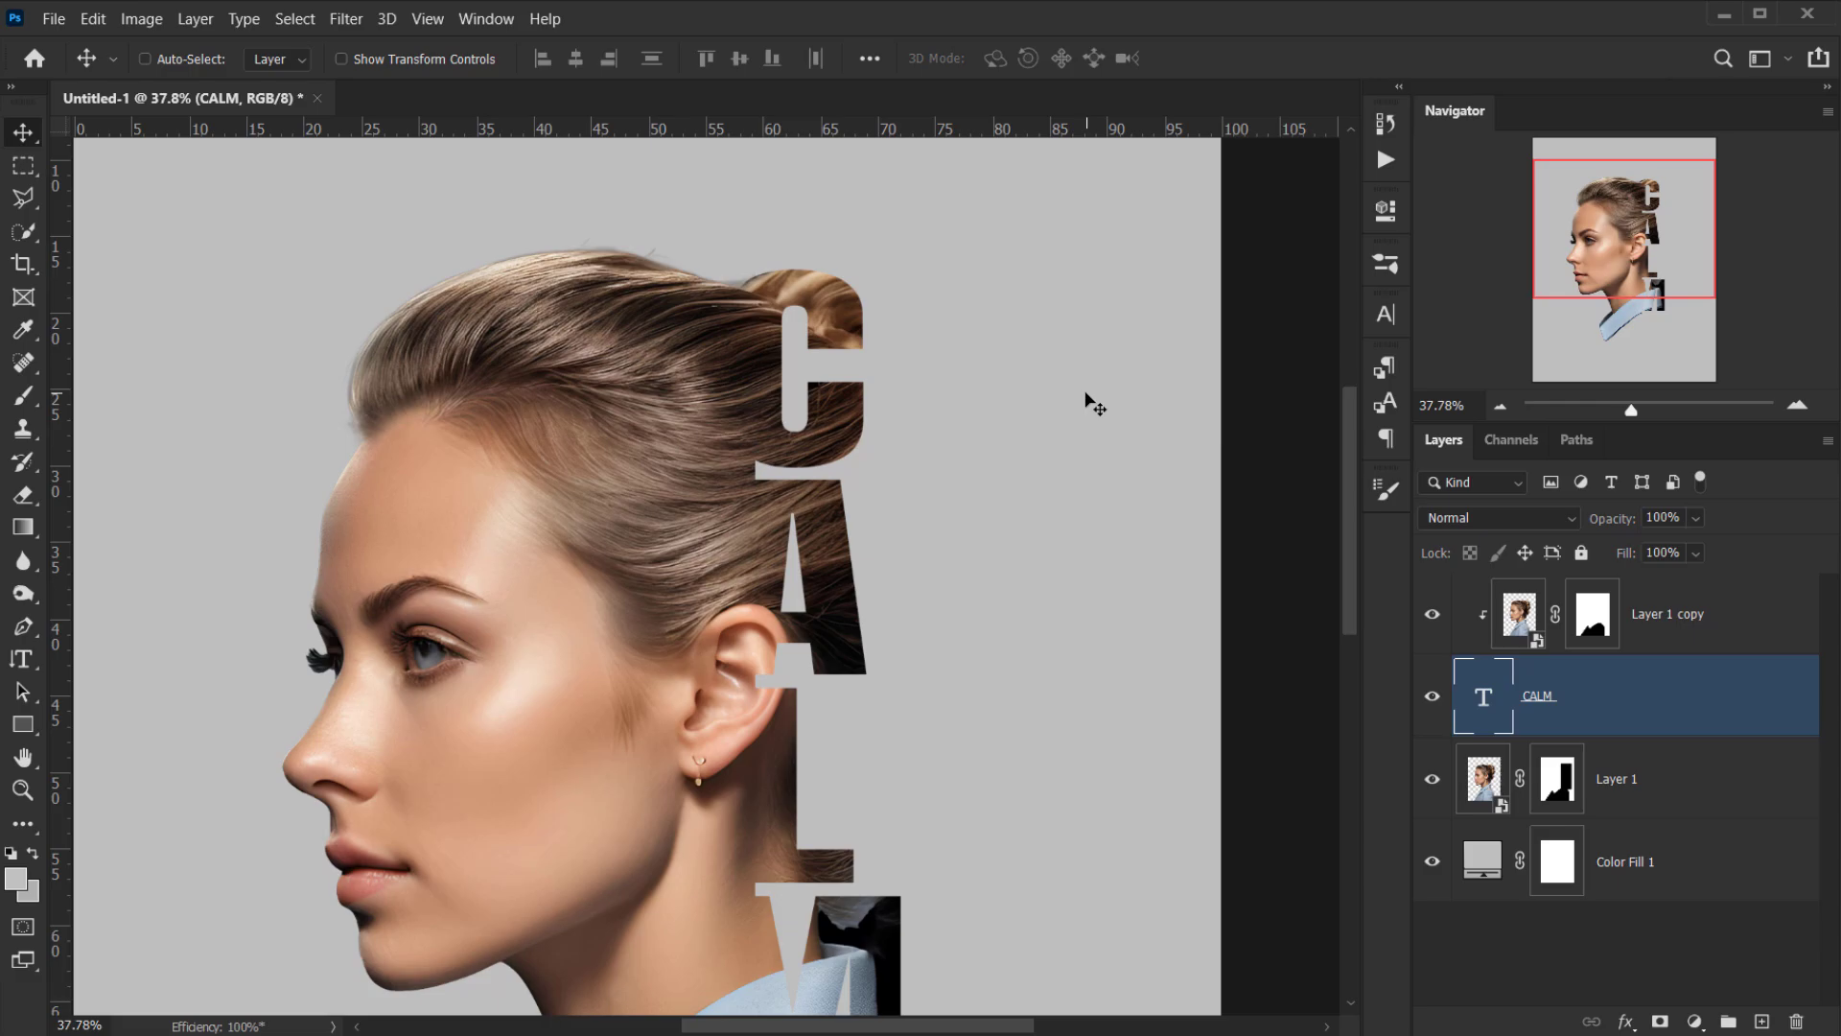
- Add a Stroke layer effect positioned outside the letters to the CALM text, keeping the artwork in view beside the settings
{"action": "key", "text": "h"}
{"action": "left_click_drag", "start_coordinate": [844, 596], "coordinate": [814, 710]}
{"action": "scroll", "coordinate": [813, 710], "scroll_direction": "down", "scroll_amount": 1, "text": "alt"}
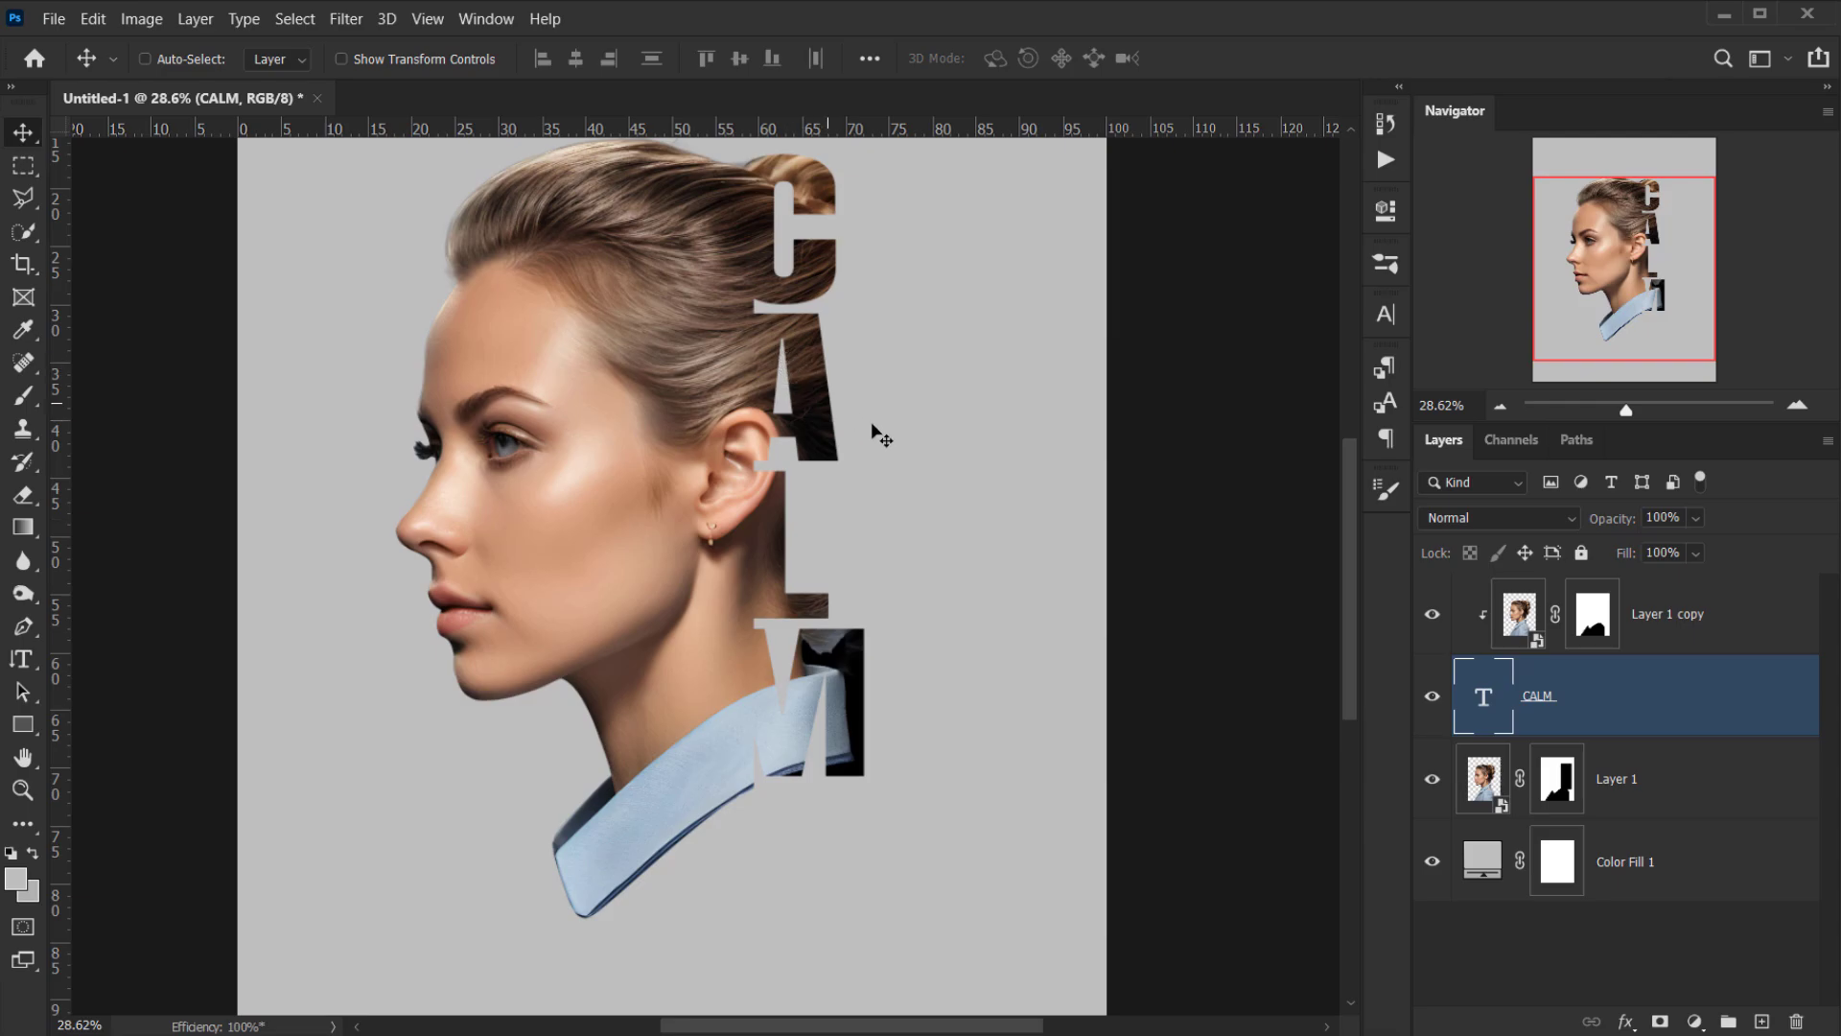
{"action": "scroll", "coordinate": [876, 424], "scroll_direction": "down", "scroll_amount": 1, "text": "alt"}
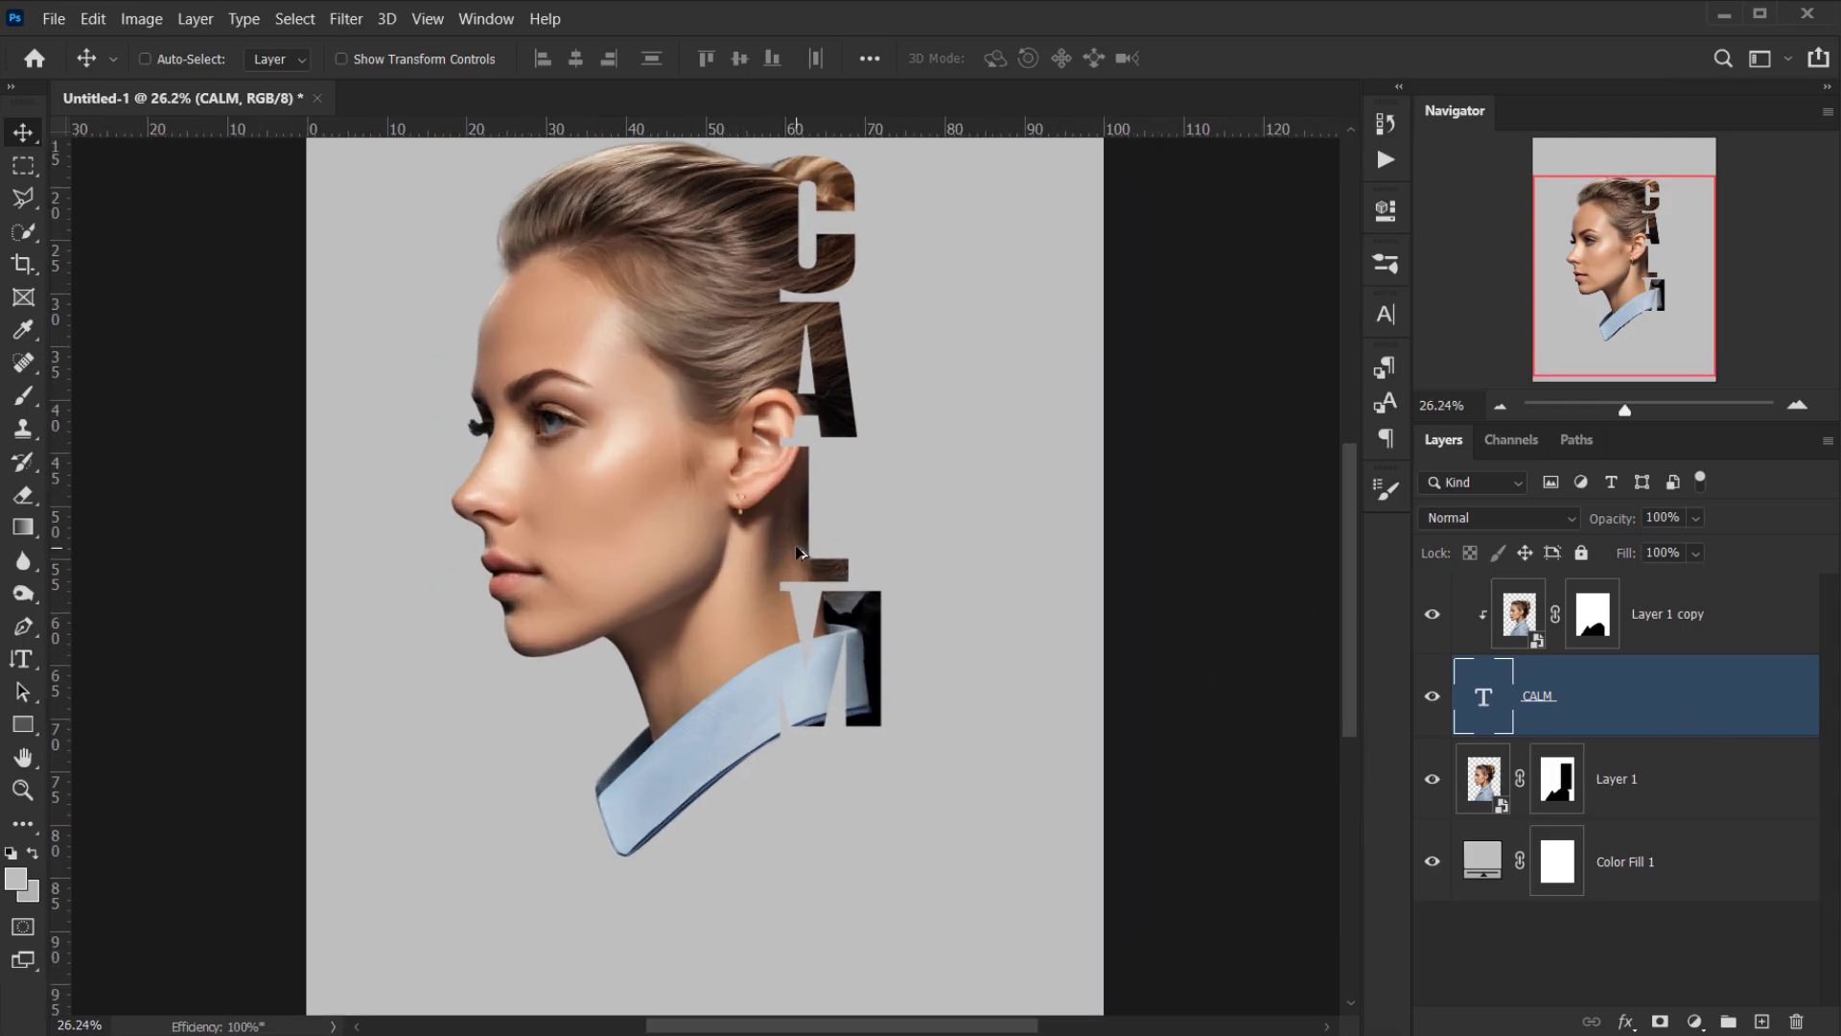
{"action": "scroll", "coordinate": [805, 518], "scroll_direction": "up", "scroll_amount": 1, "text": "alt"}
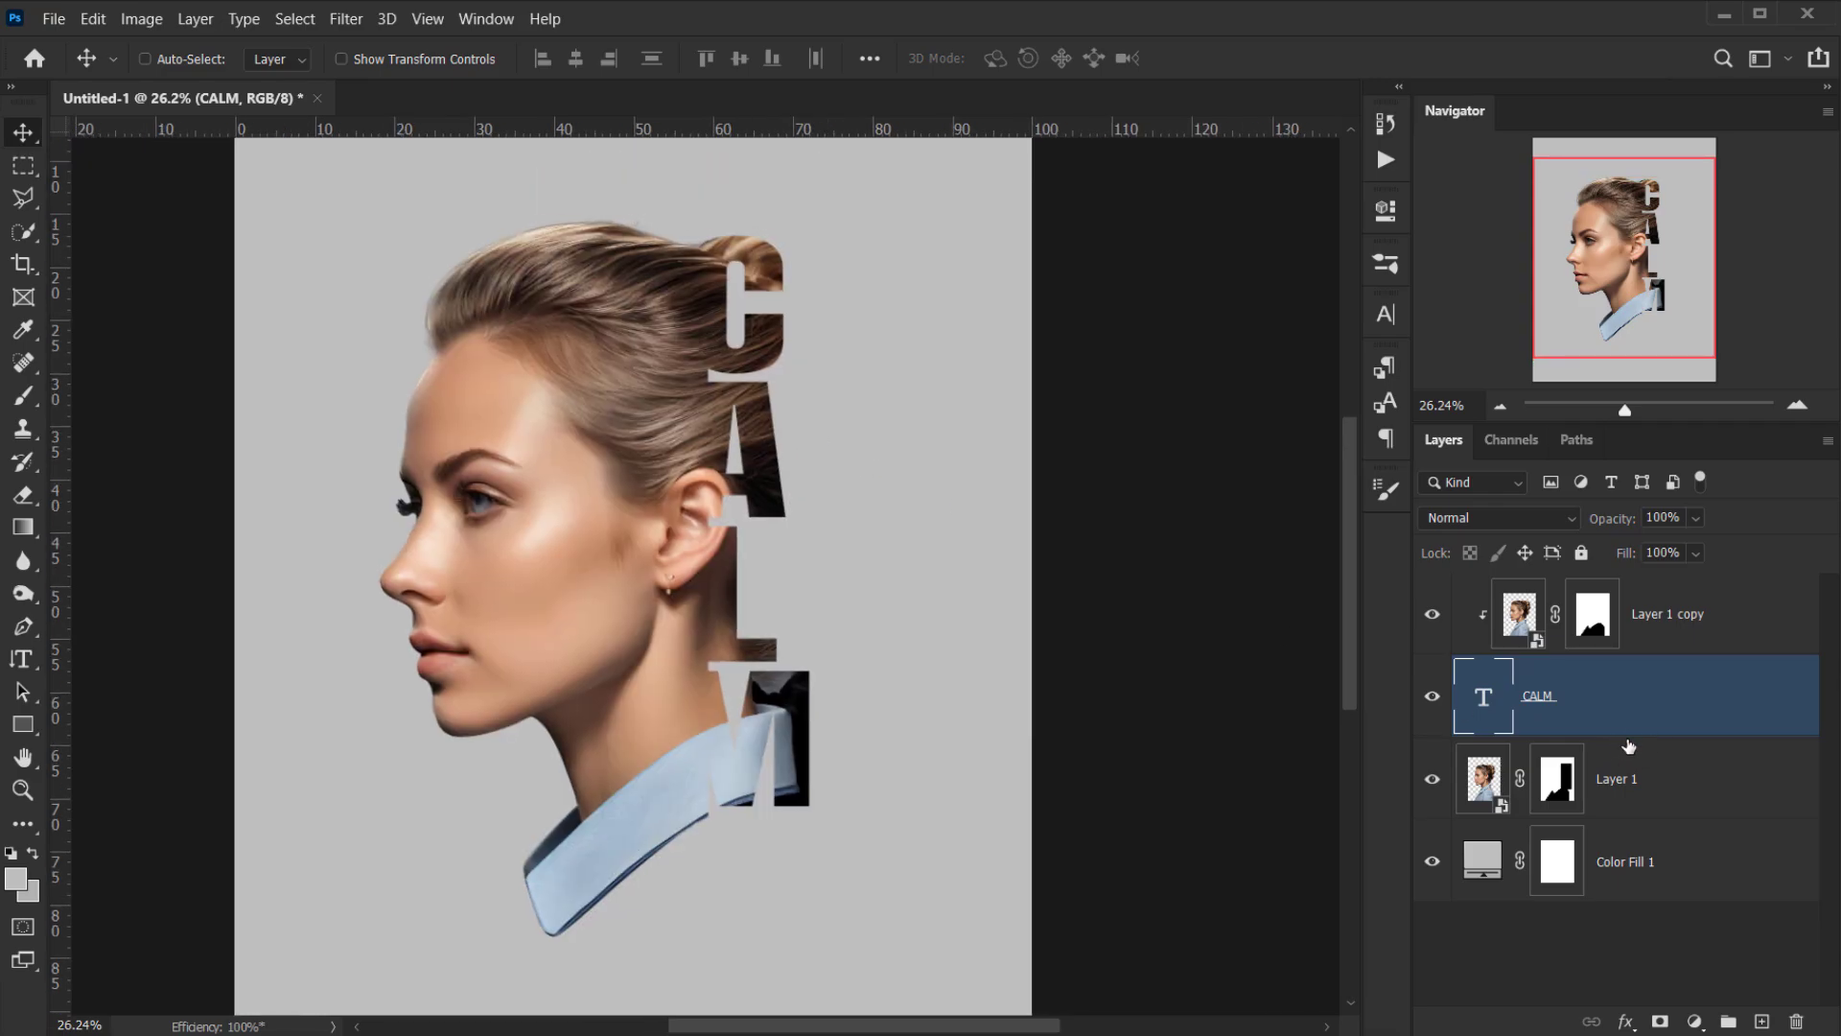
{"action": "left_click", "coordinate": [1628, 1024]}
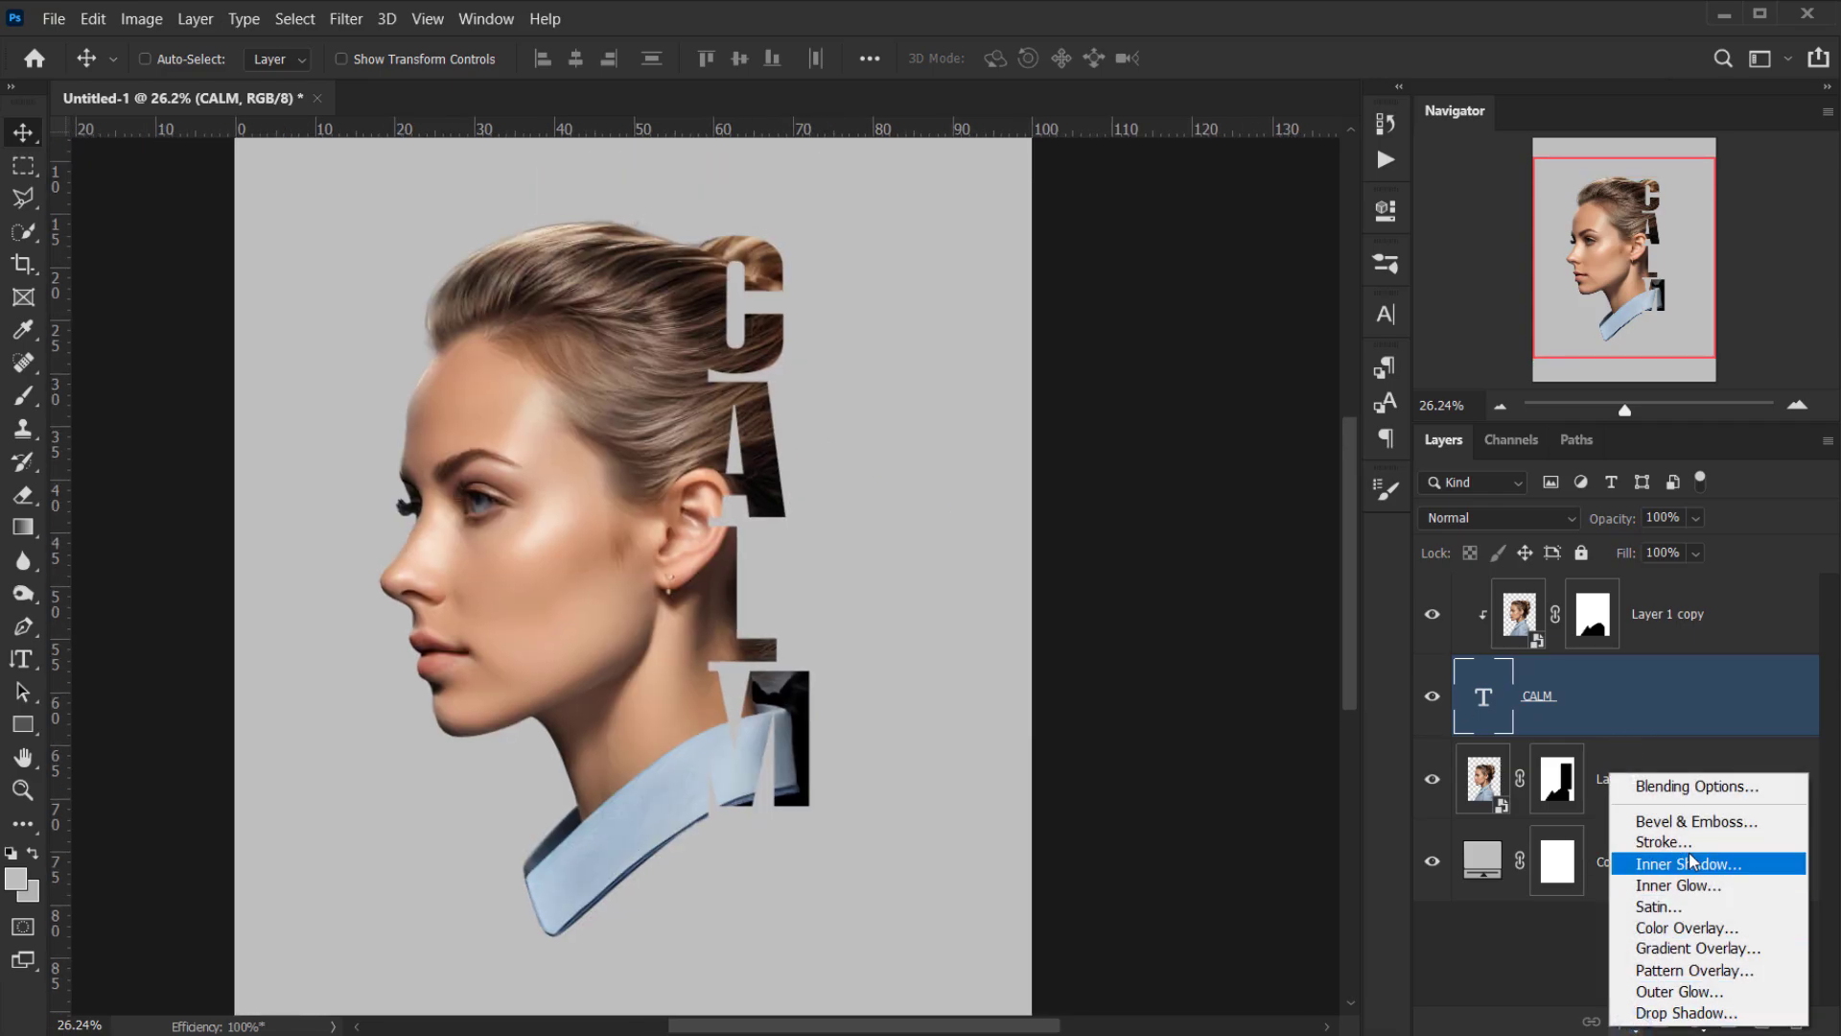
{"action": "left_click", "coordinate": [1699, 784]}
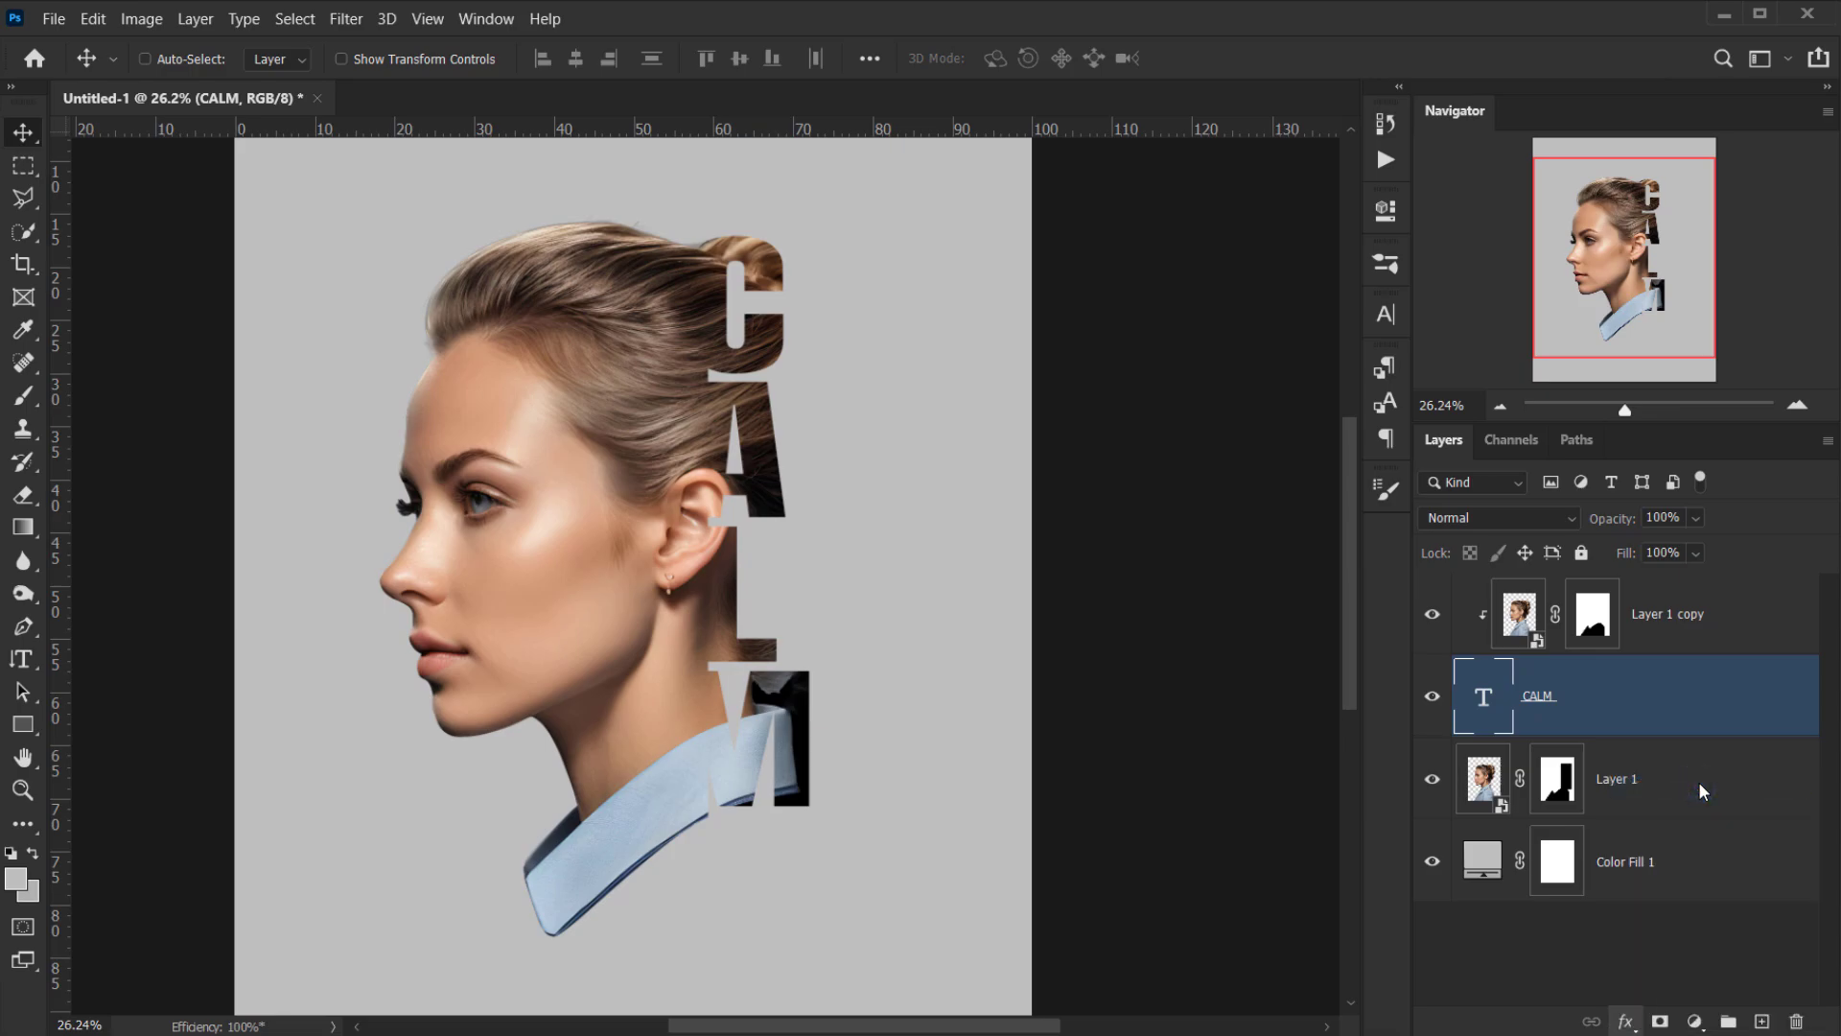
{"action": "left_click_drag", "start_coordinate": [944, 394], "coordinate": [1272, 362]}
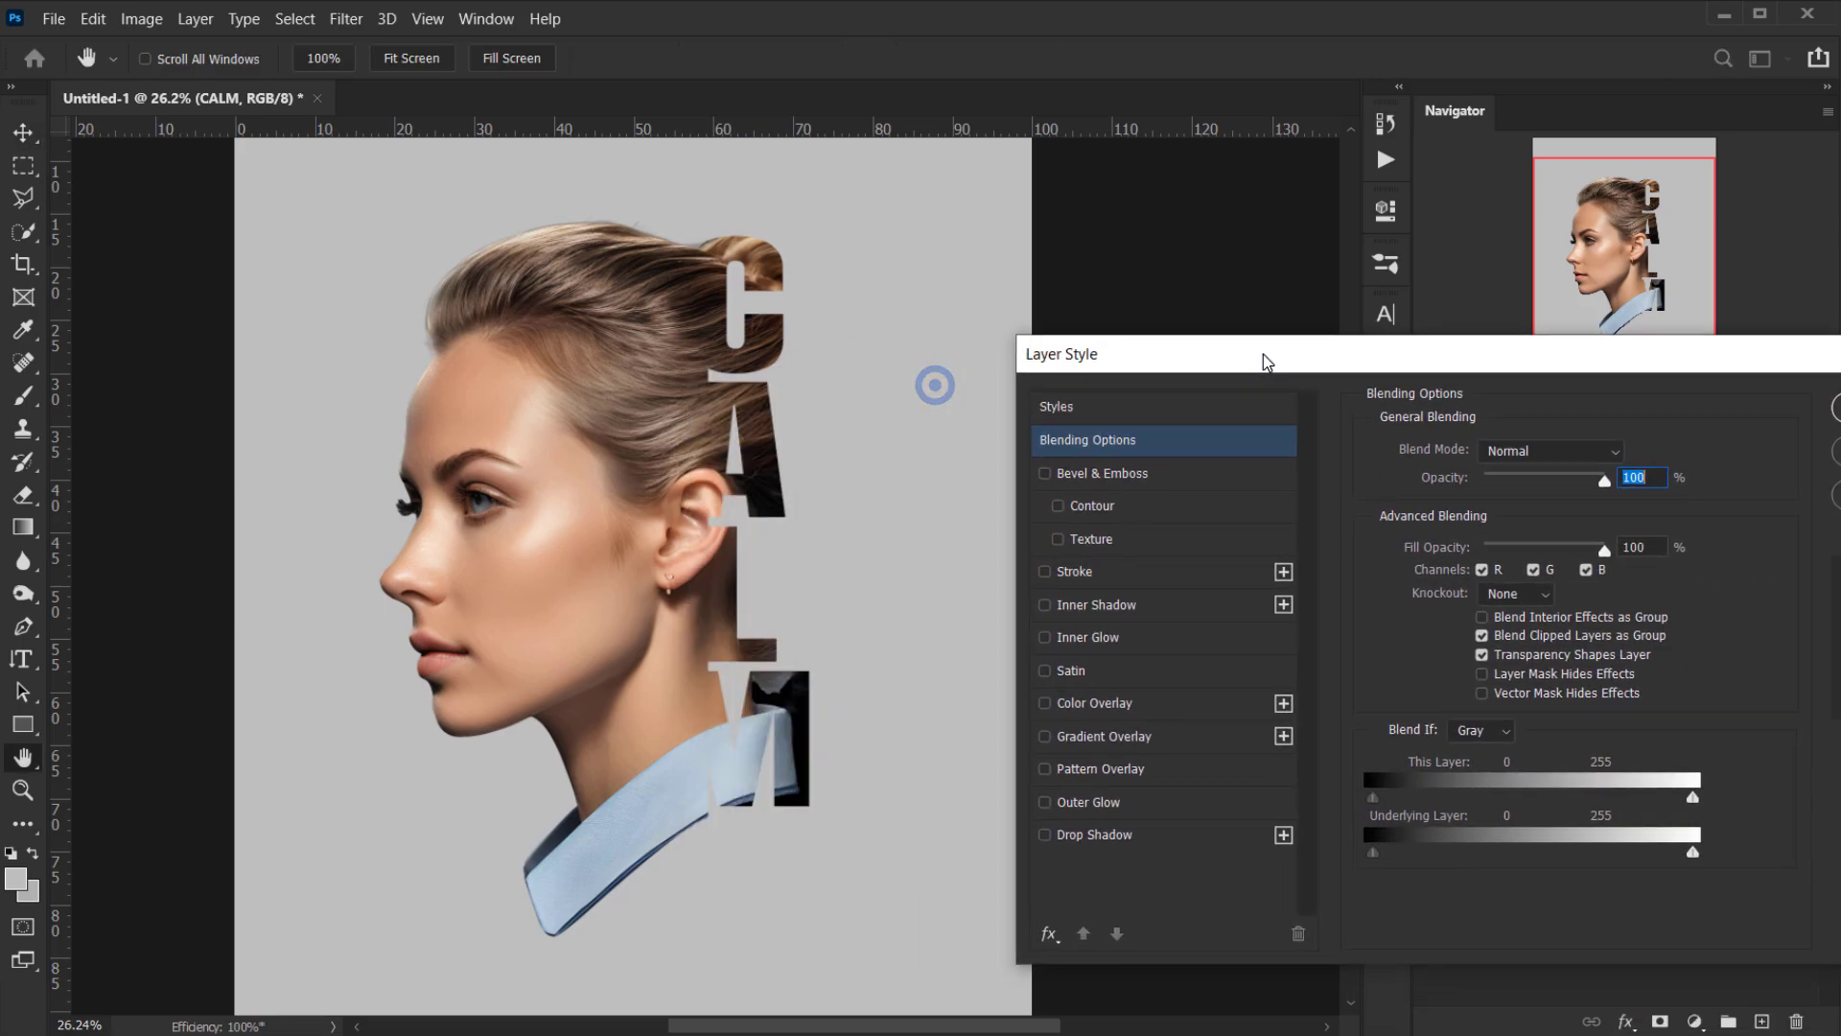
{"action": "left_click", "coordinate": [1076, 571]}
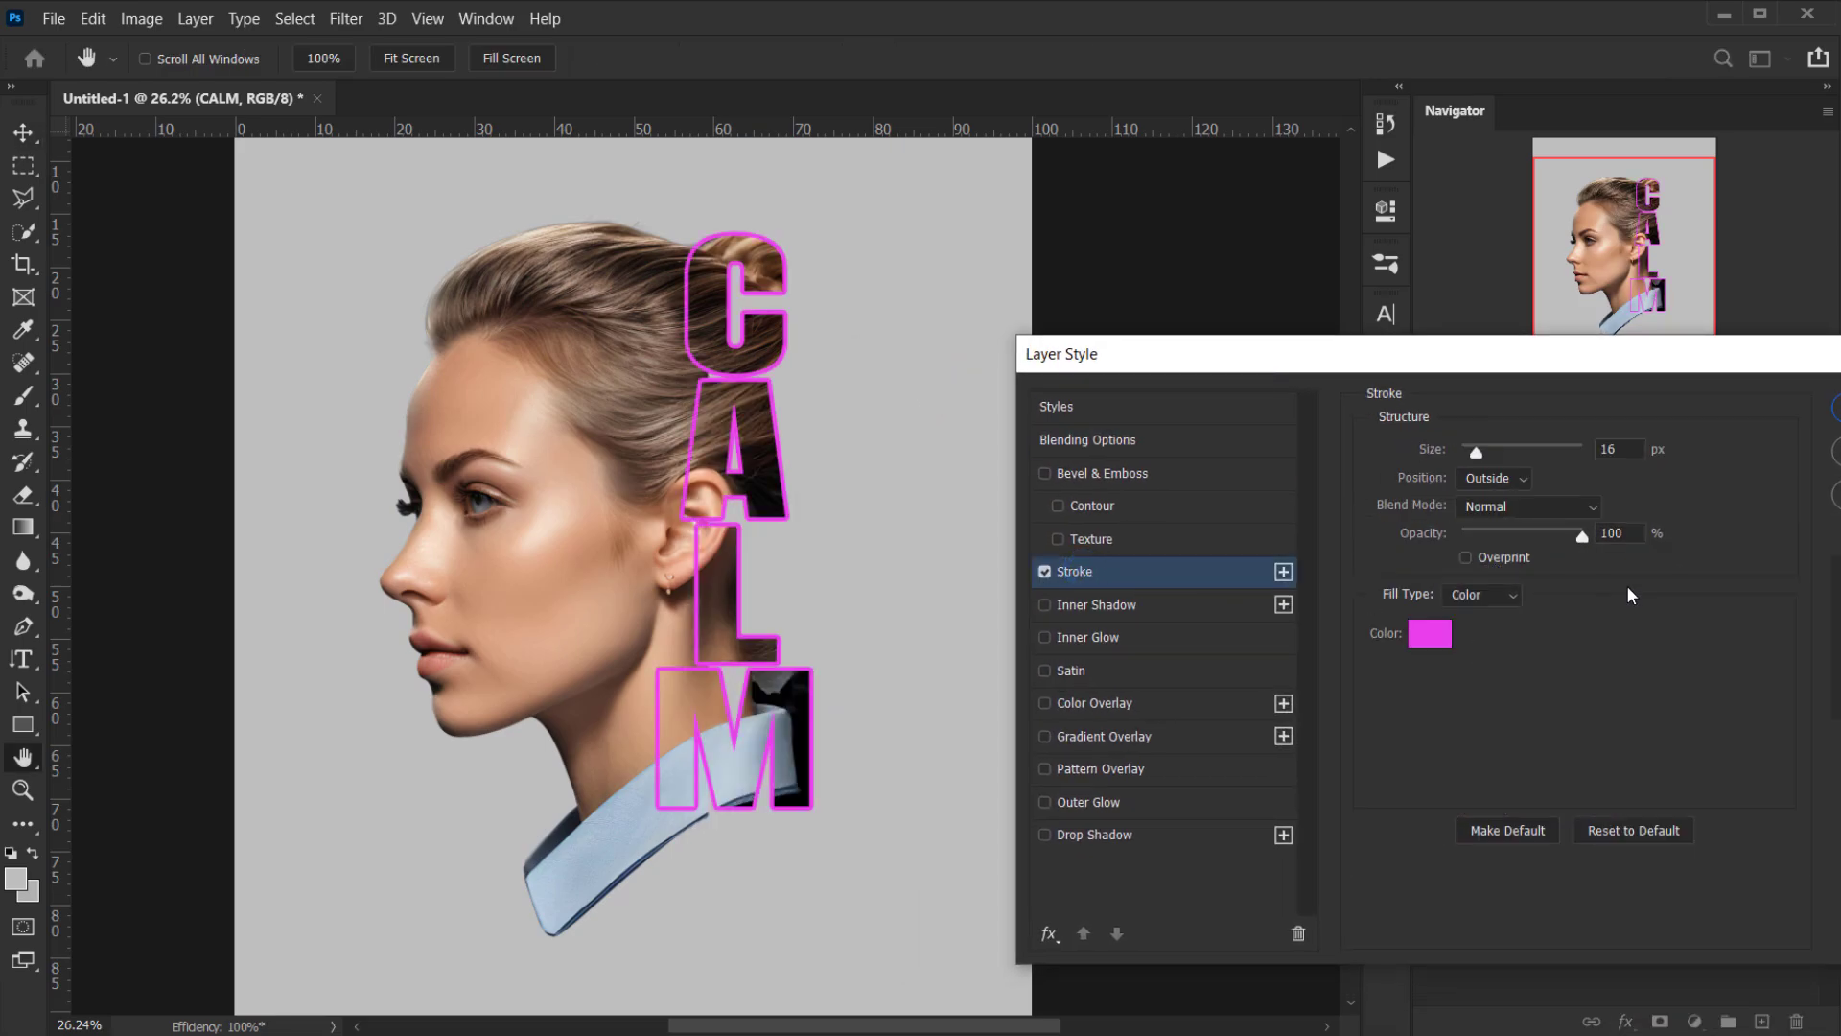
{"action": "left_click_drag", "start_coordinate": [1630, 379], "coordinate": [1558, 377]}
- Sample the background gray bfbfbf as the stroke color, set the stroke size to 15 px and apply the effect
{"action": "left_click", "coordinate": [1358, 633]}
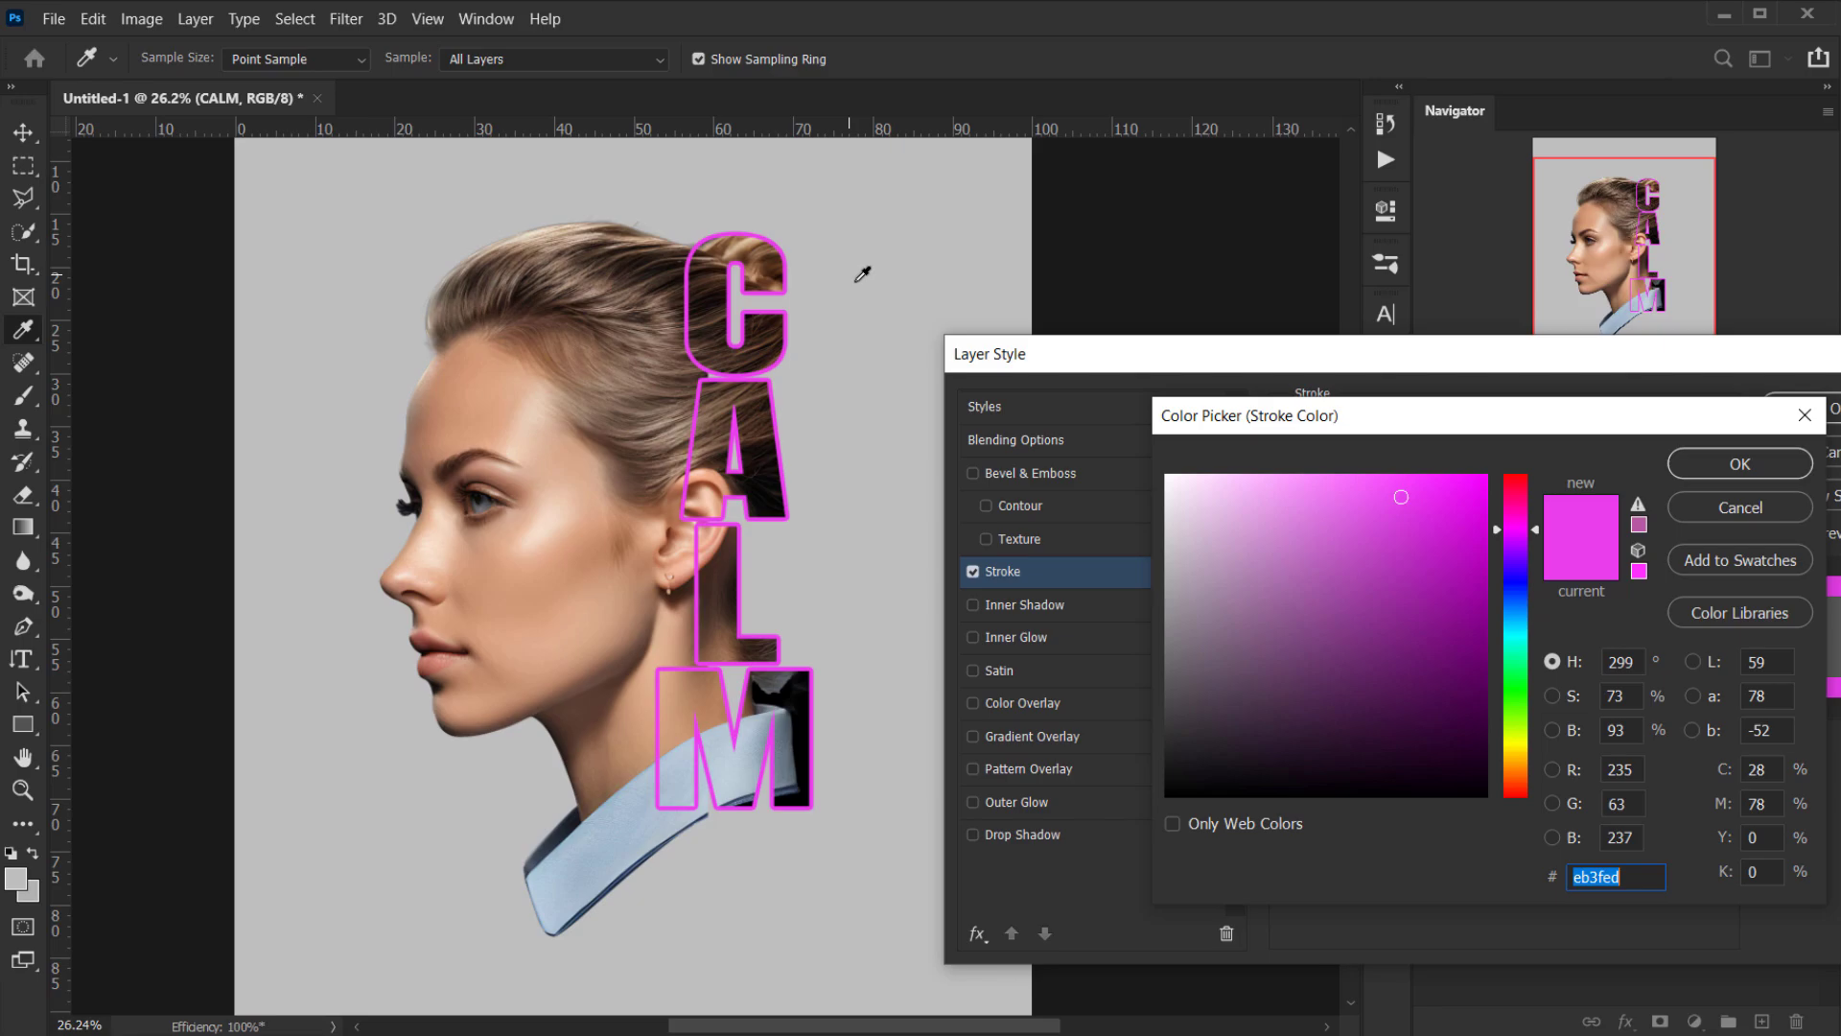
{"action": "left_click", "coordinate": [862, 278]}
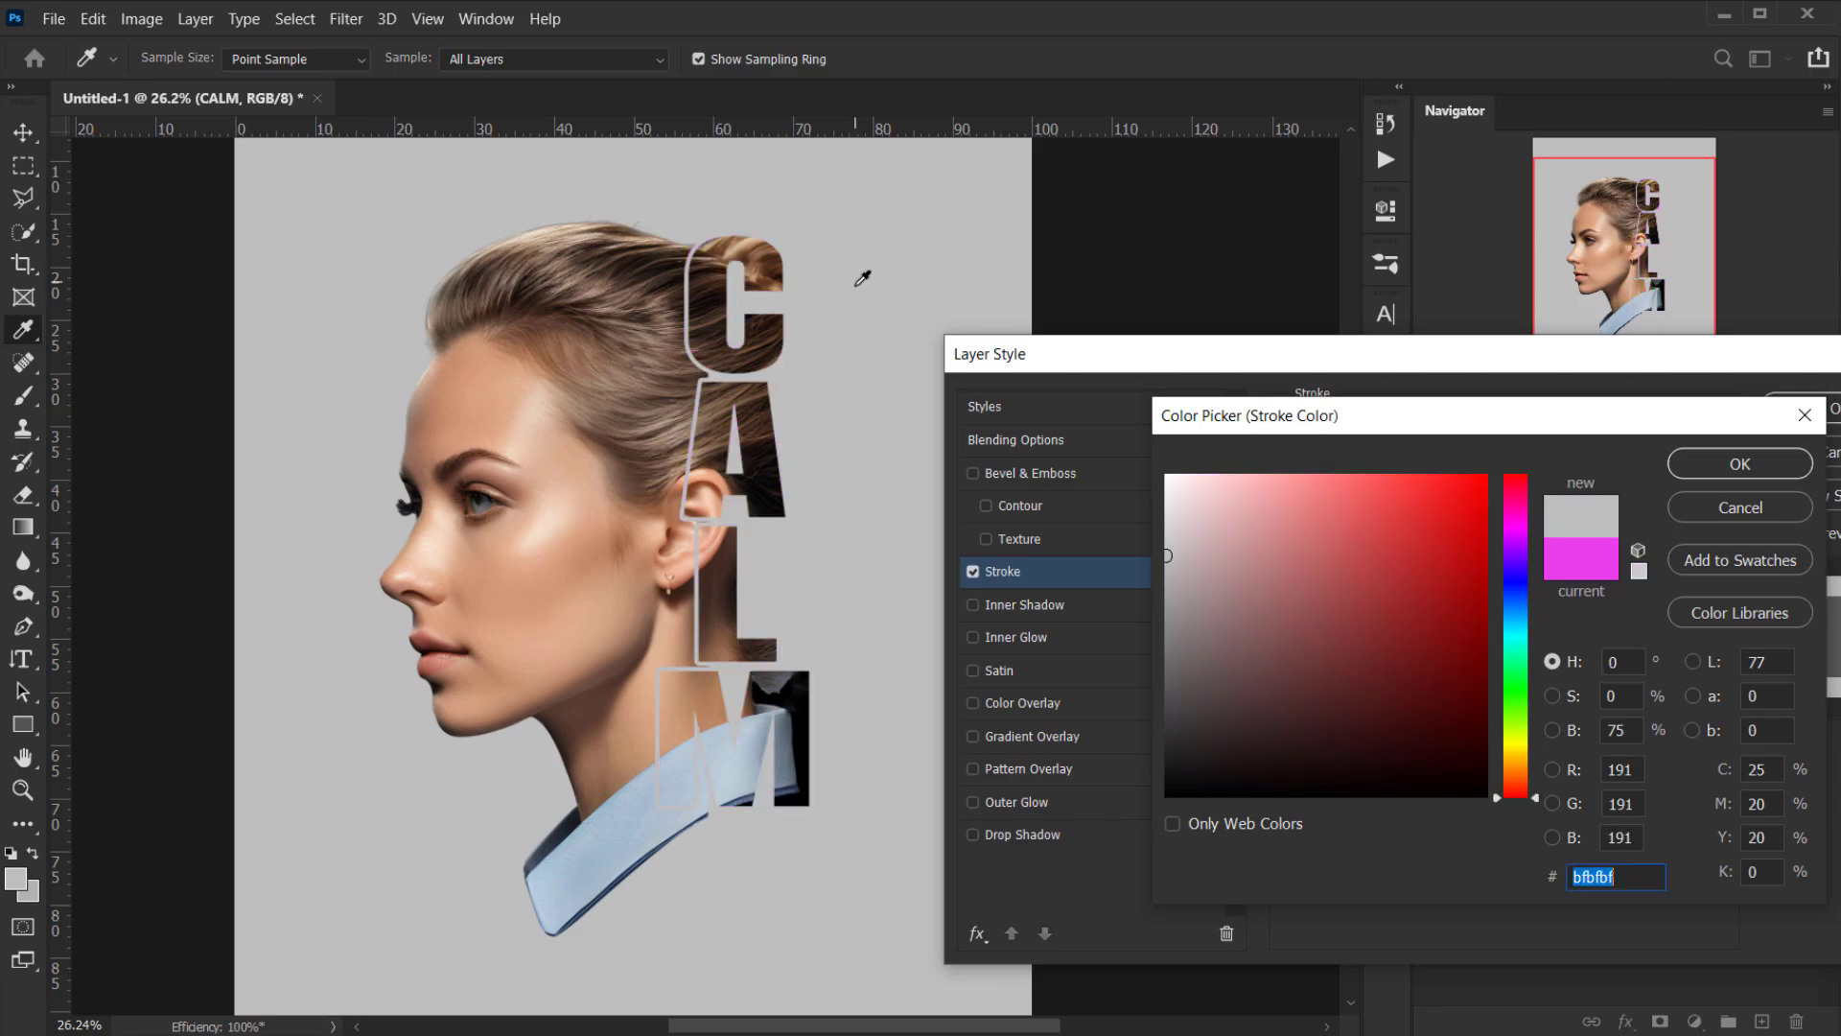
{"action": "left_click", "coordinate": [1743, 466]}
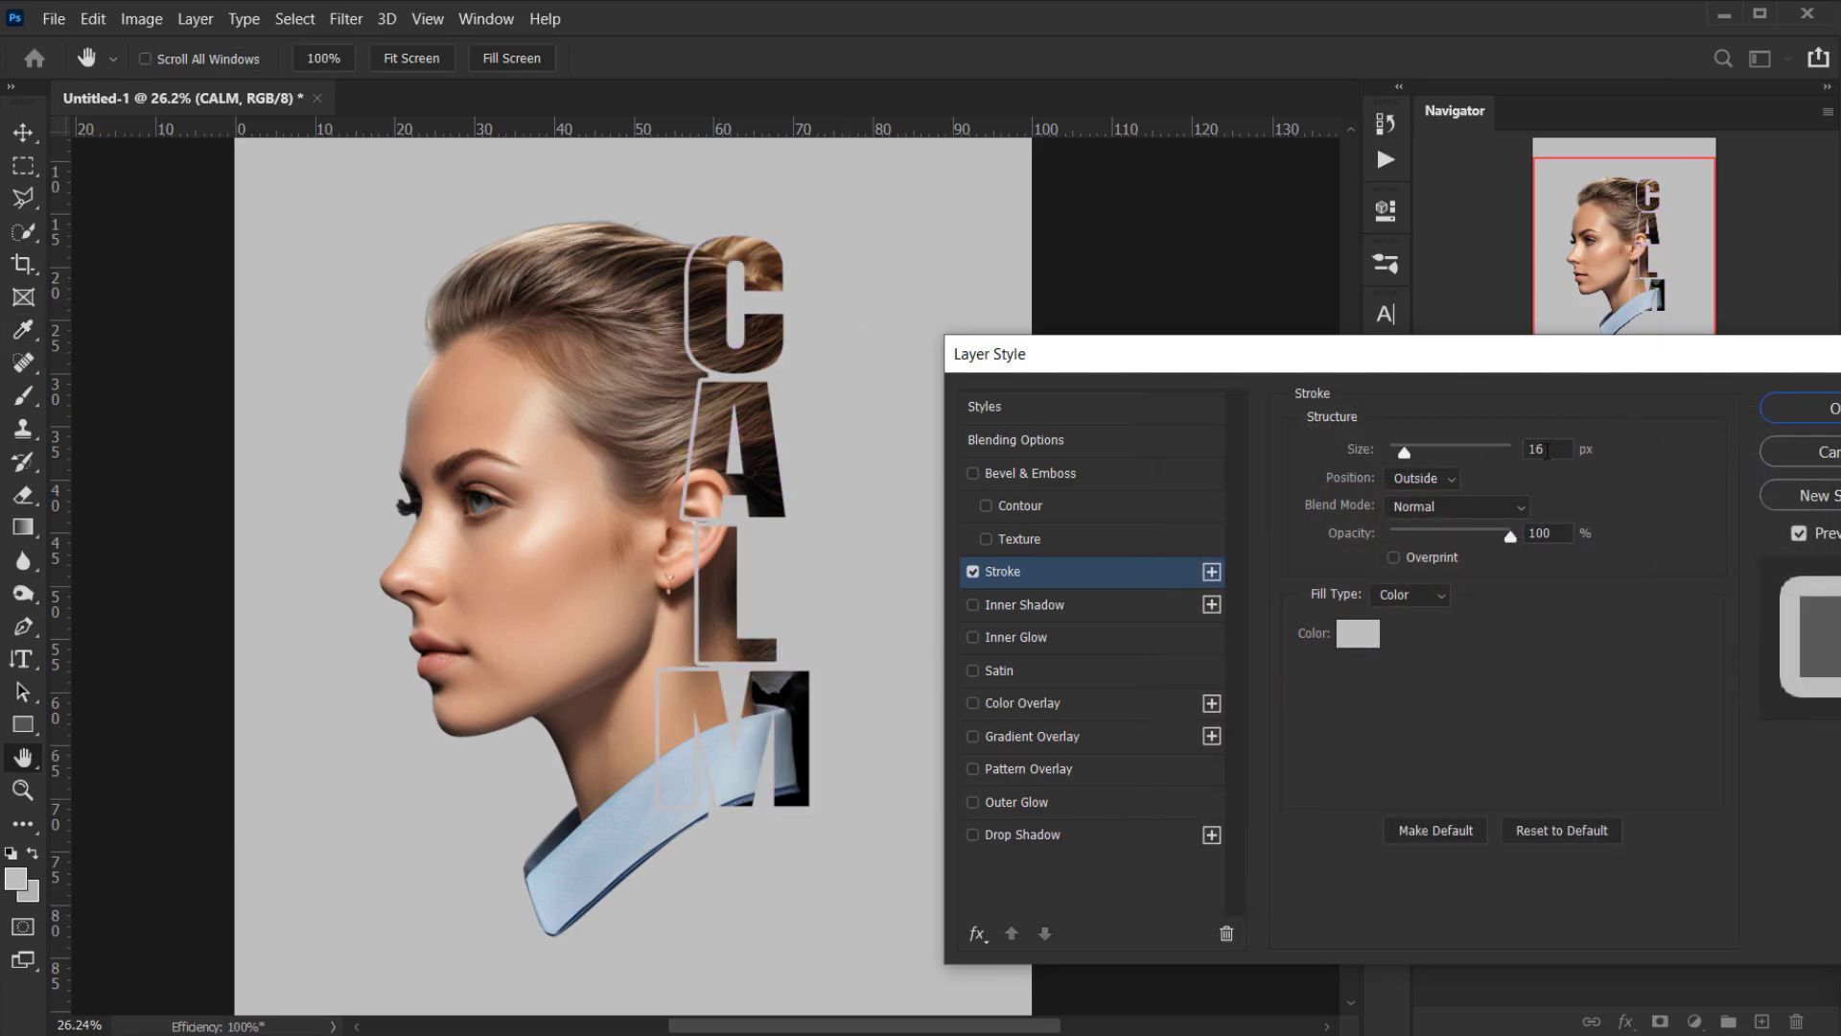
{"action": "double_click", "coordinate": [1547, 448]}
{"action": "type", "text": "15"}
{"action": "left_click", "coordinate": [1835, 410]}
- Duplicate Layer 1 to the top of the layer stack and fill the copy's mask entirely with black
{"action": "scroll", "coordinate": [827, 767], "scroll_direction": "down", "scroll_amount": 2}
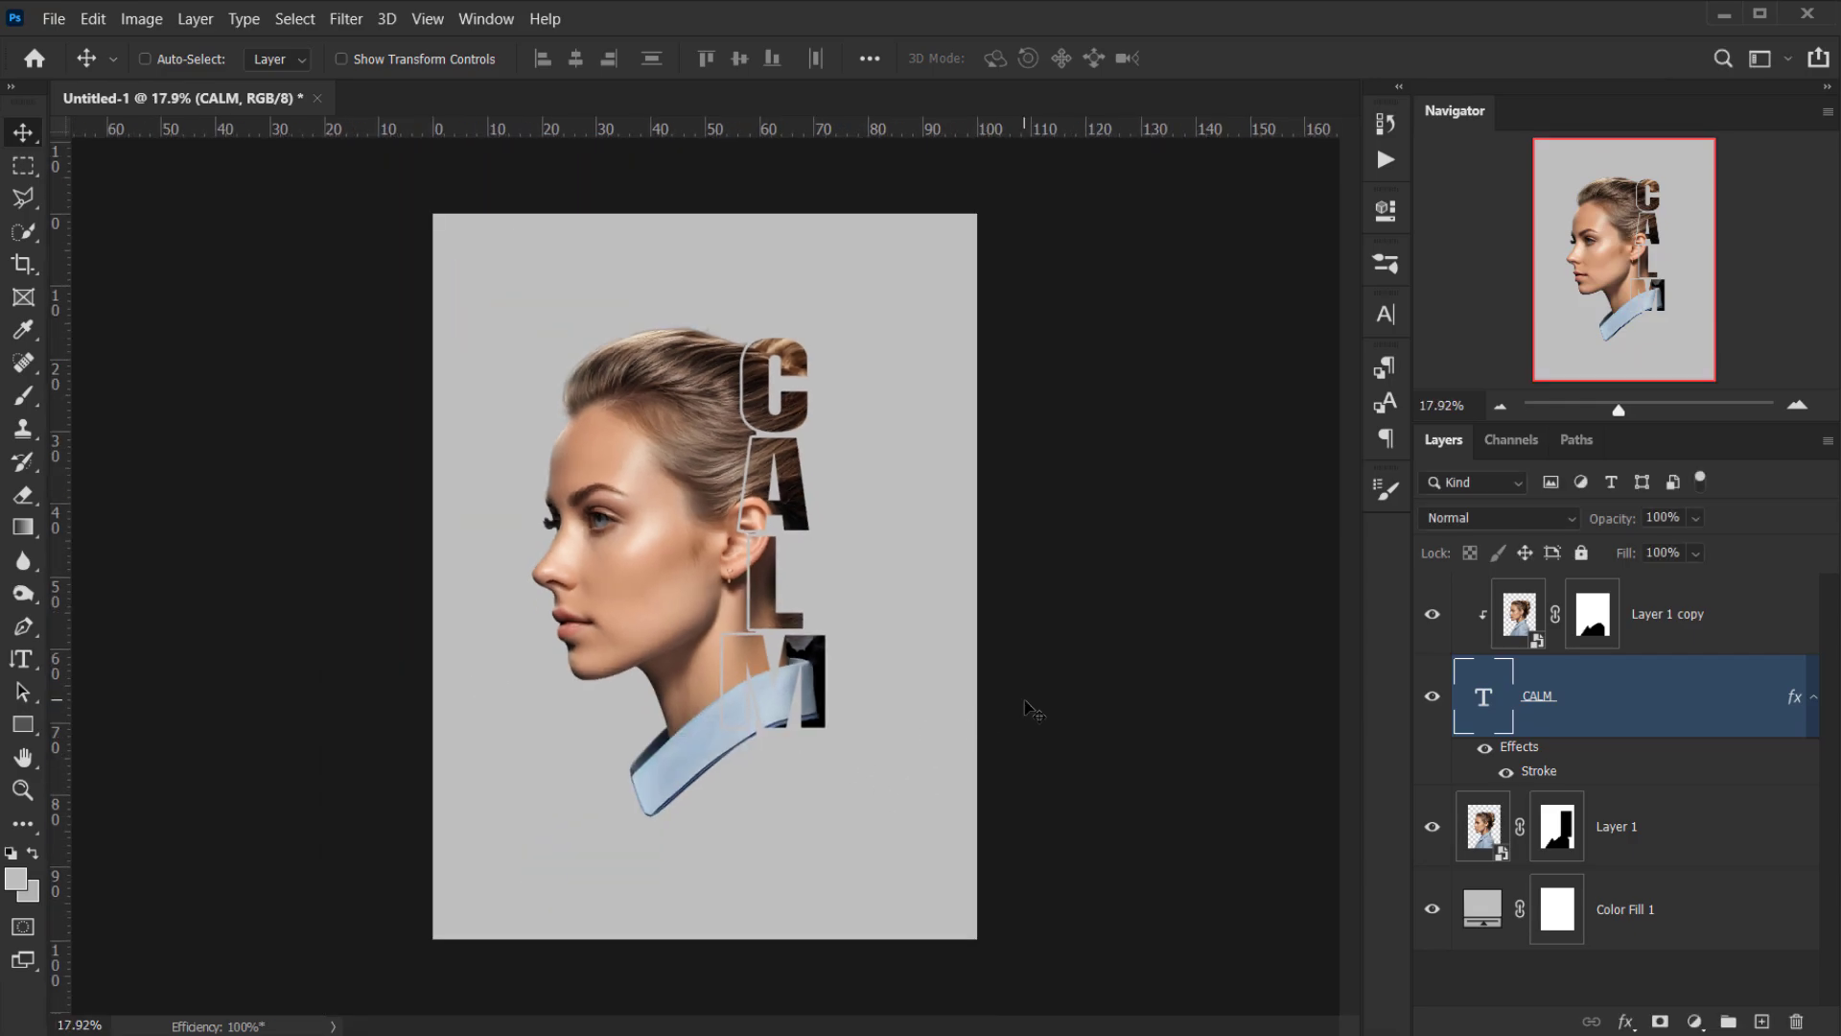
{"action": "scroll", "coordinate": [1031, 709], "scroll_direction": "up", "scroll_amount": 6}
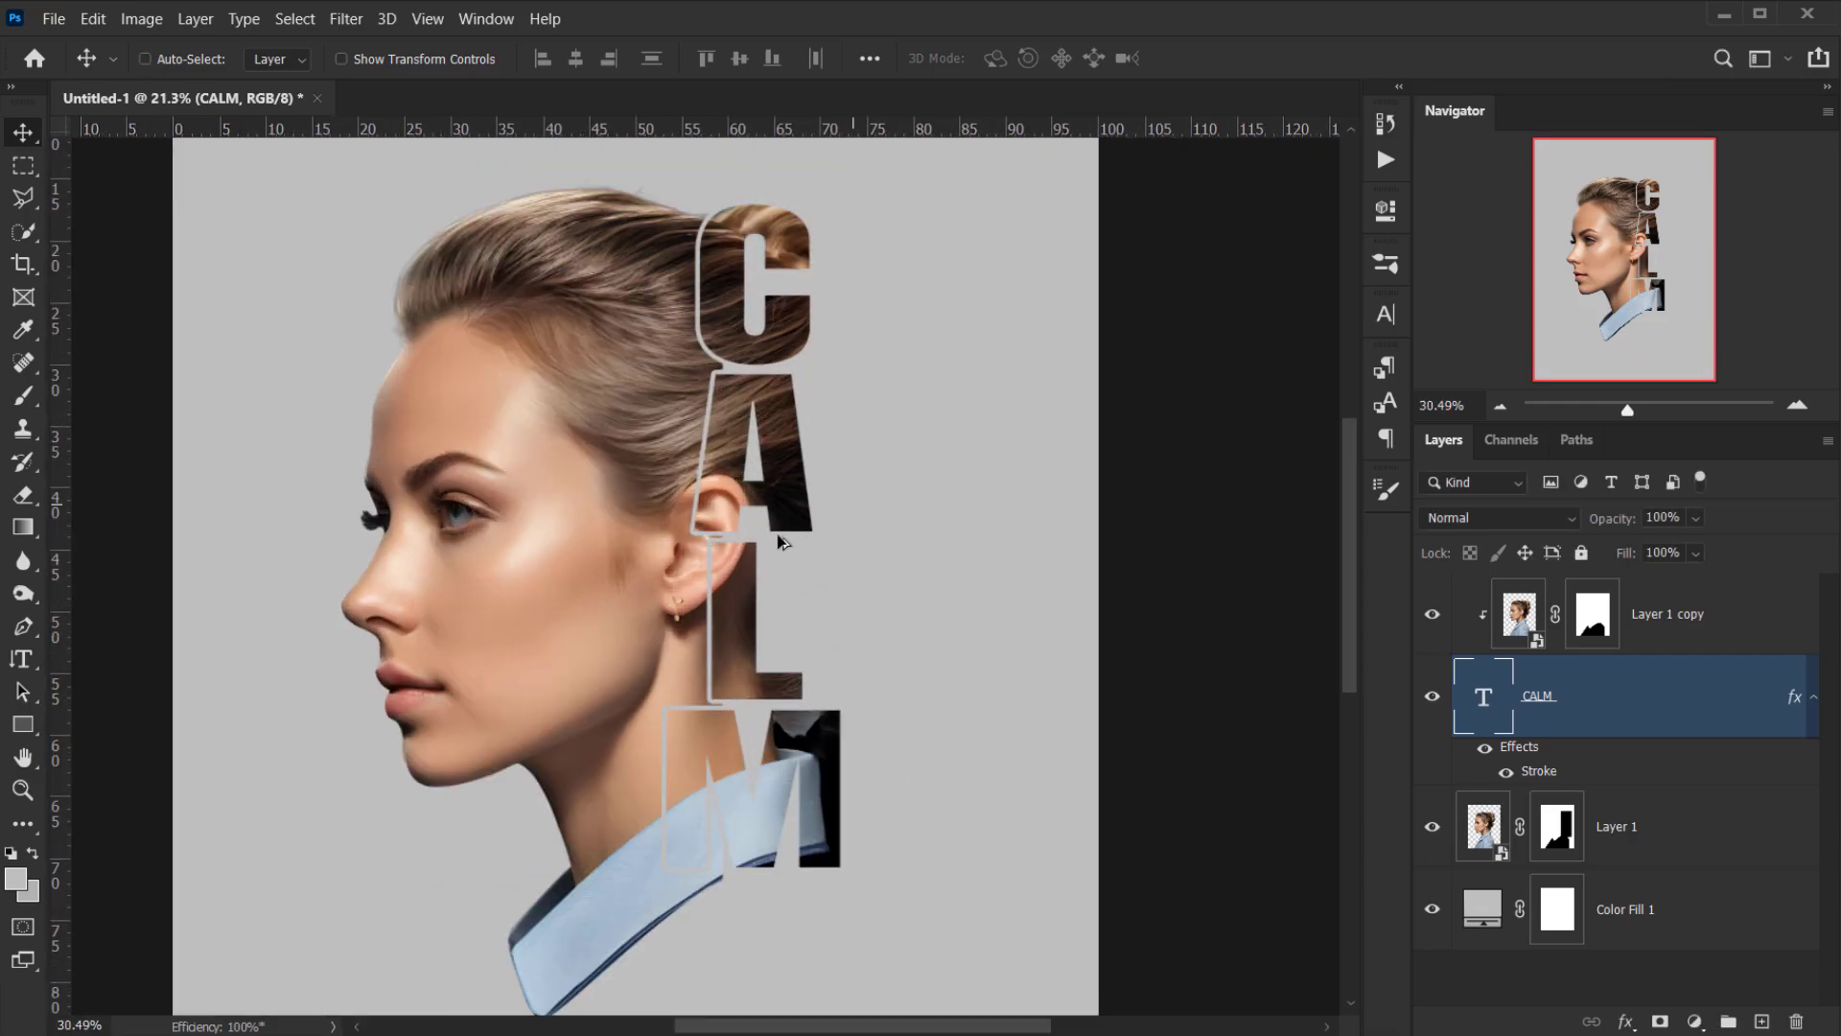
{"action": "scroll", "coordinate": [644, 537], "scroll_direction": "up", "scroll_amount": 2}
{"action": "scroll", "coordinate": [682, 522], "scroll_direction": "down", "scroll_amount": 3}
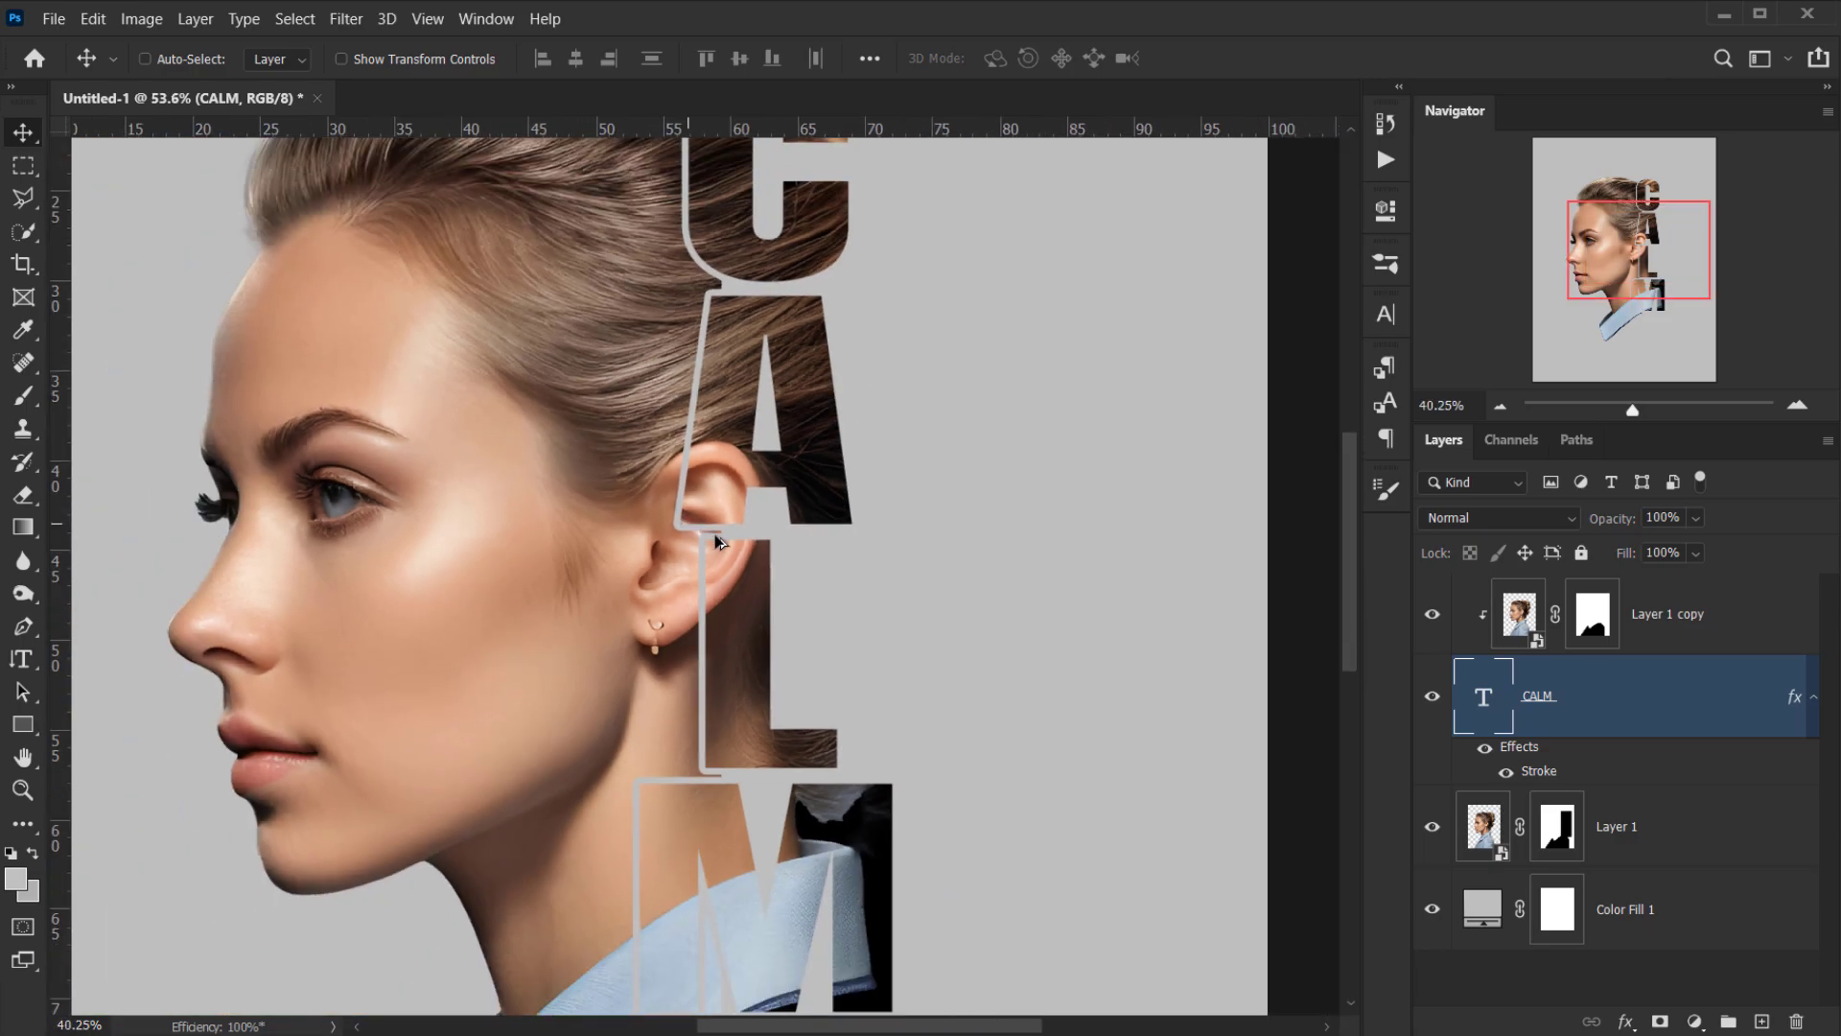
{"action": "scroll", "coordinate": [762, 383], "scroll_direction": "up", "scroll_amount": 5}
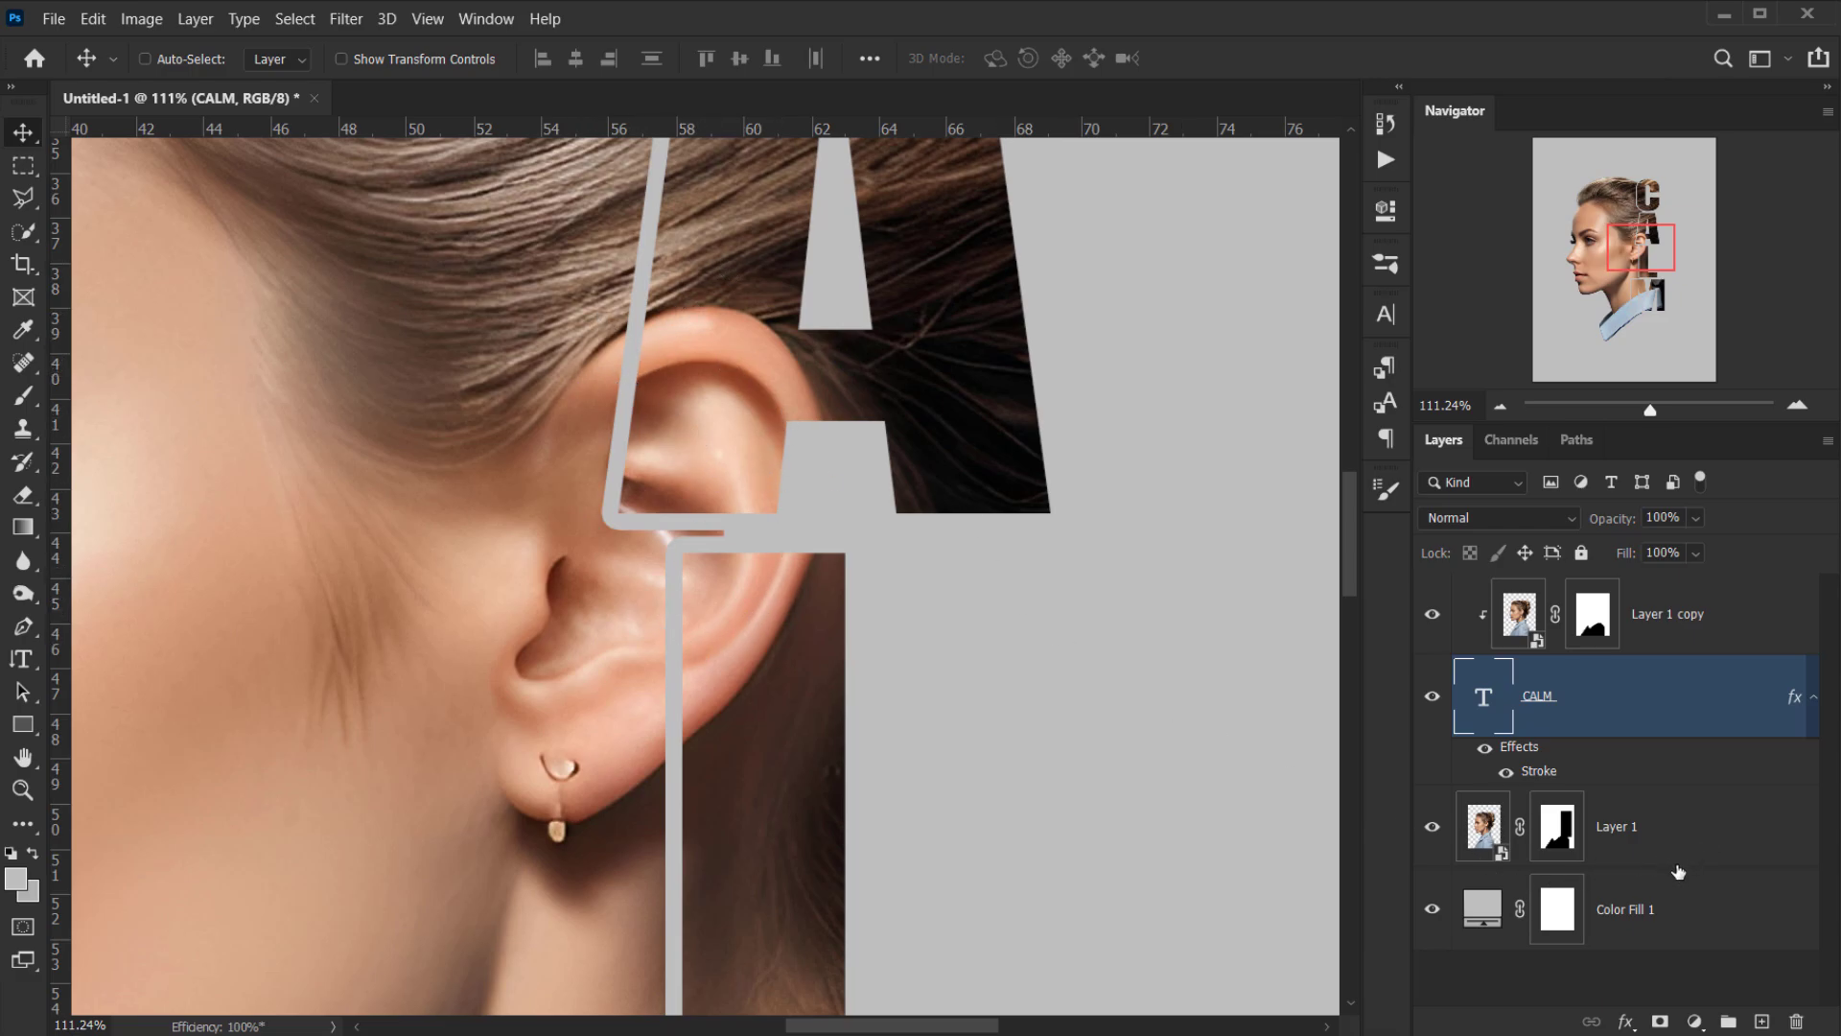
{"action": "left_click", "coordinate": [1638, 829]}
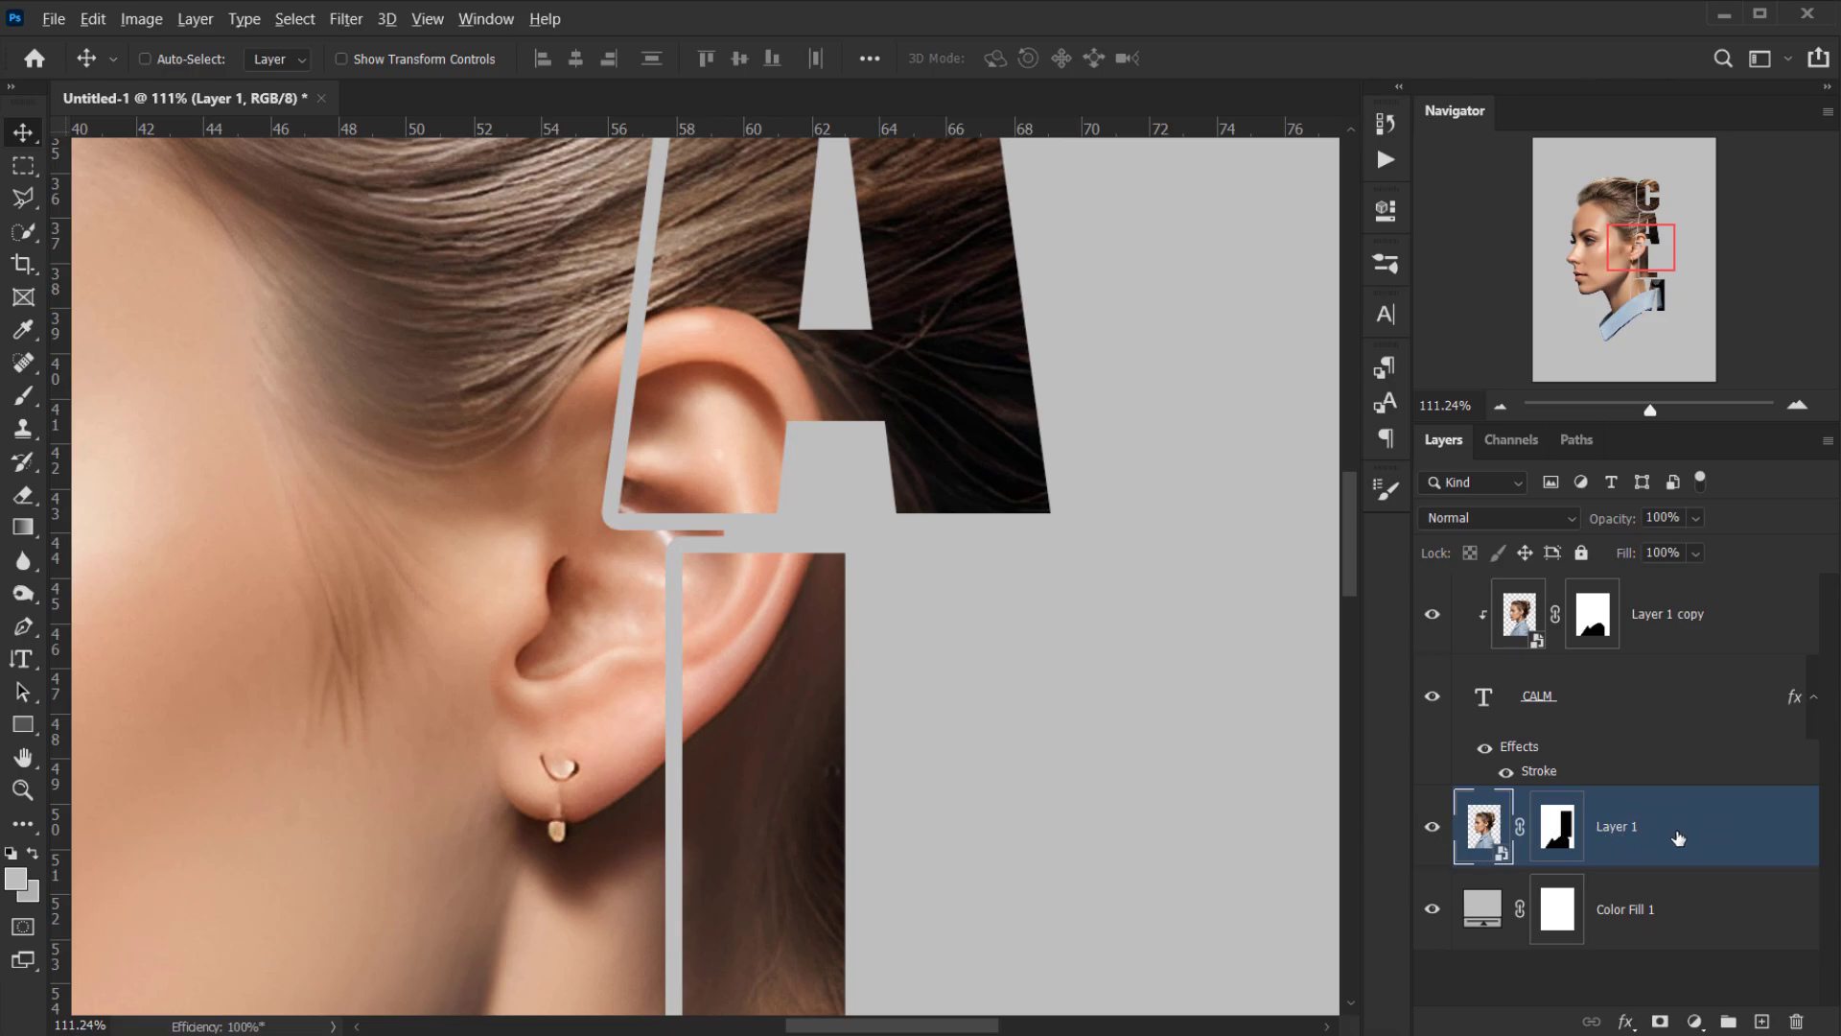
{"action": "left_click_drag", "start_coordinate": [1655, 832], "coordinate": [1626, 620]}
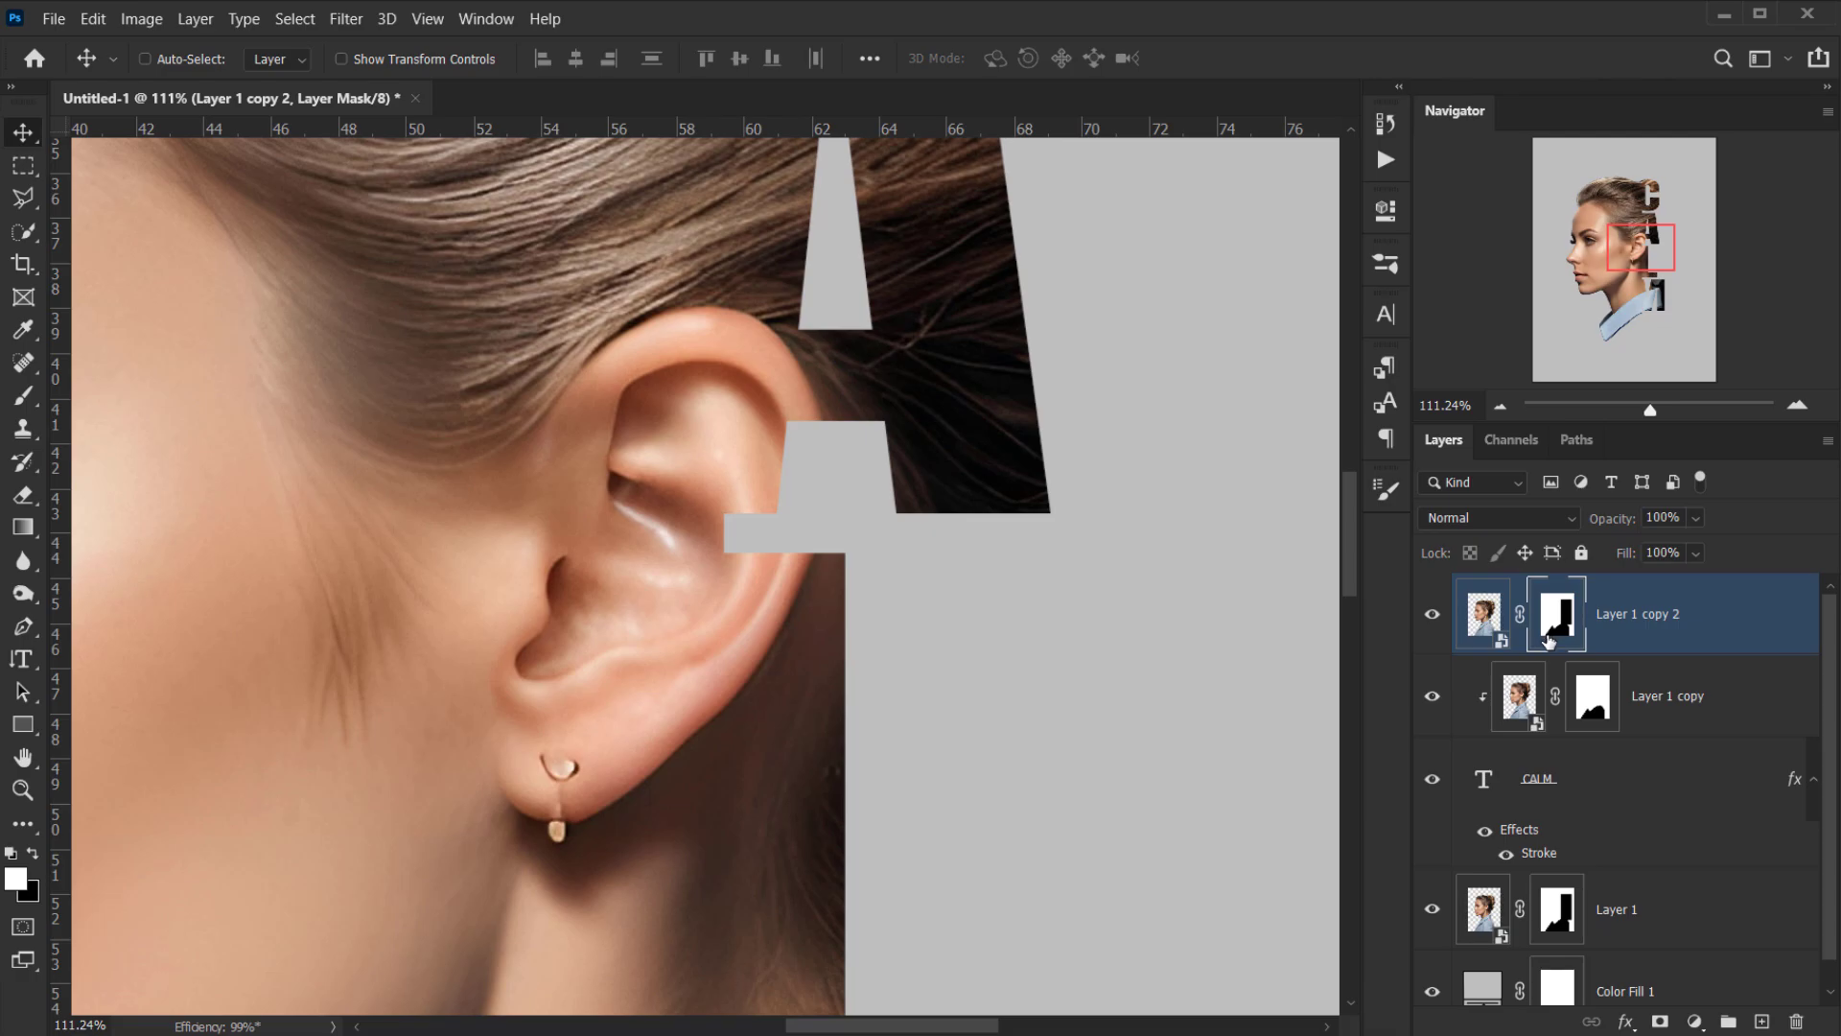
{"action": "key", "text": "x"}
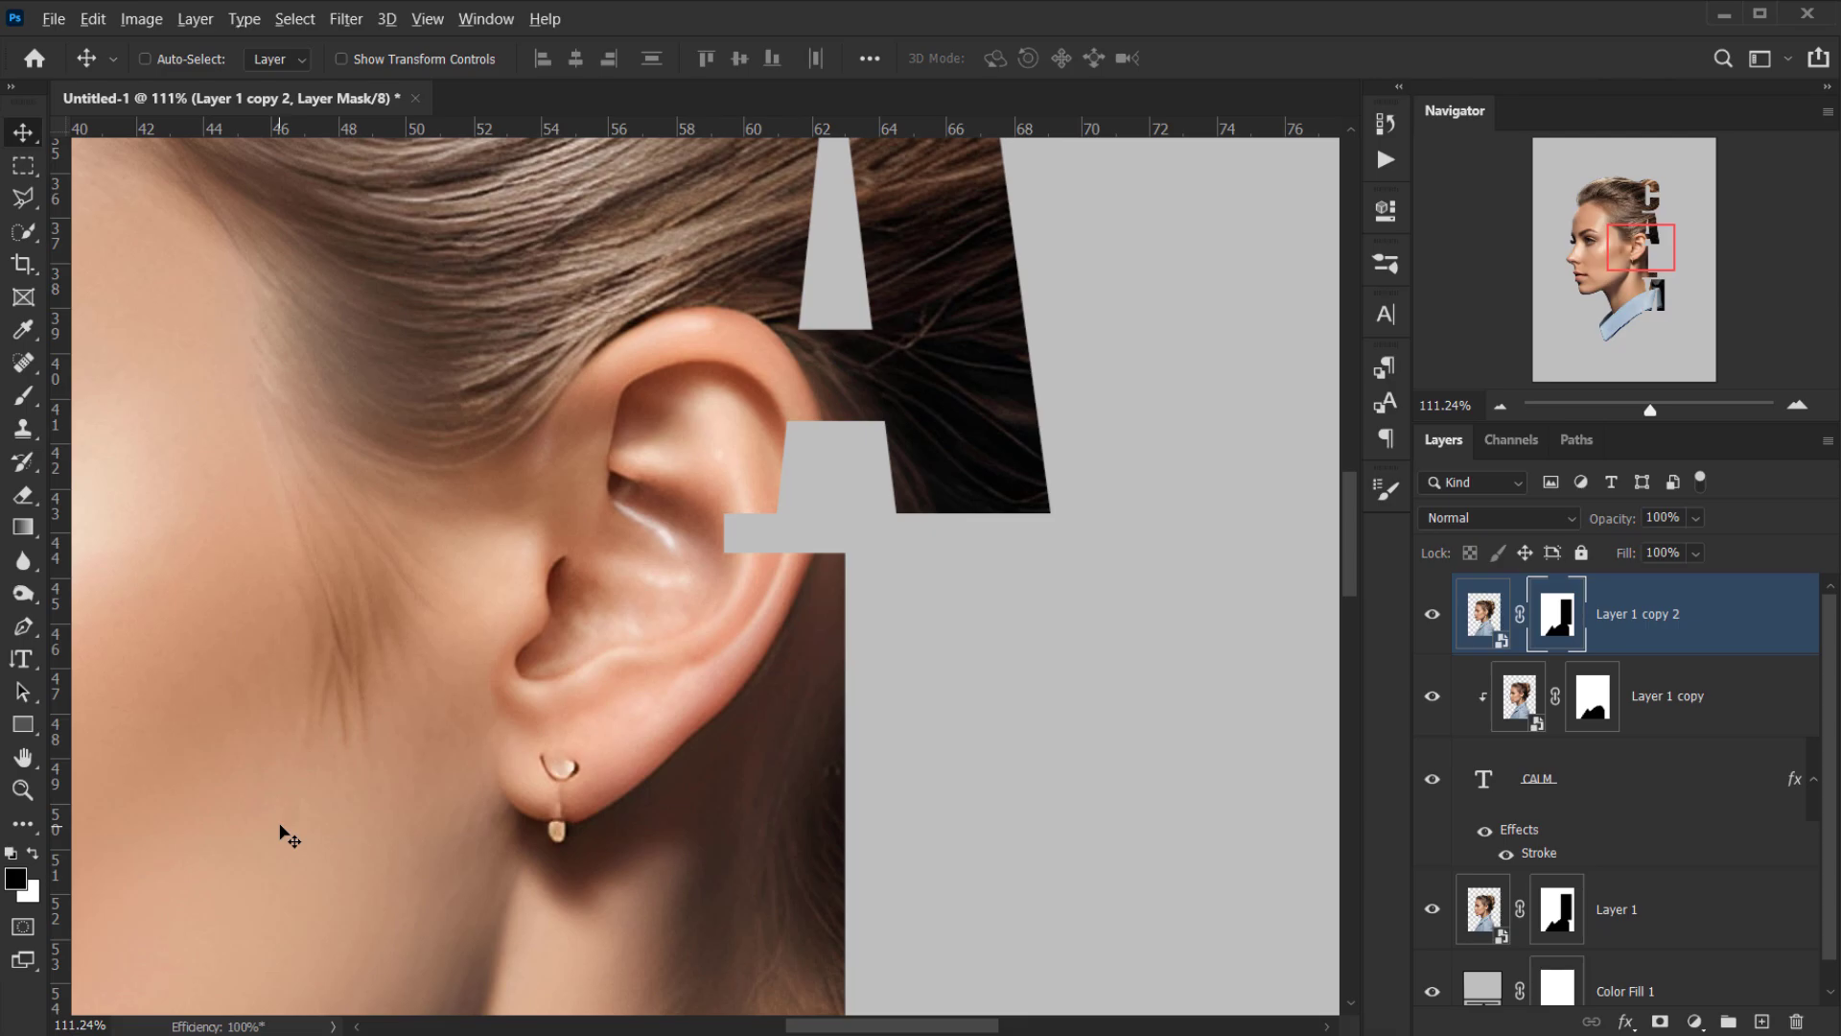
{"action": "key", "text": "alt+BackSpace"}
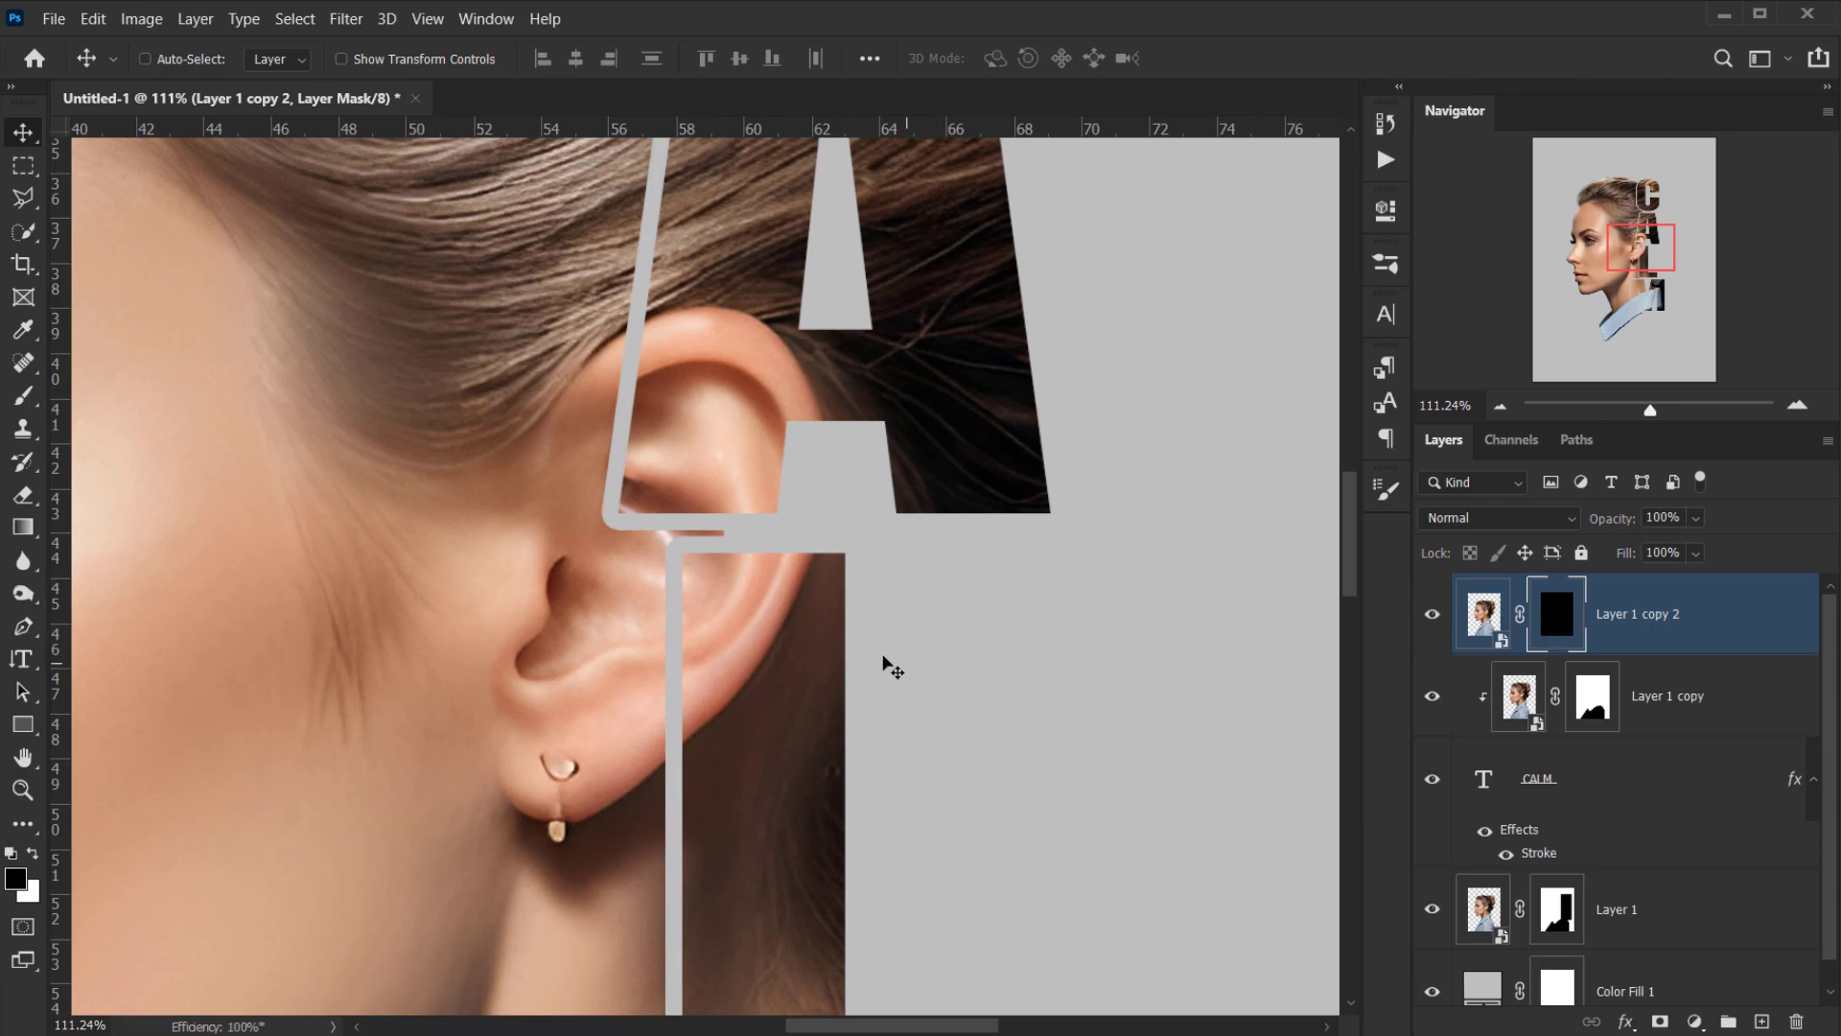
- Paint white on the Layer 1 copy 2 mask over the ear with 61 px and 30 px brushes so the ear covers the letter strokes
{"action": "key", "text": "b"}
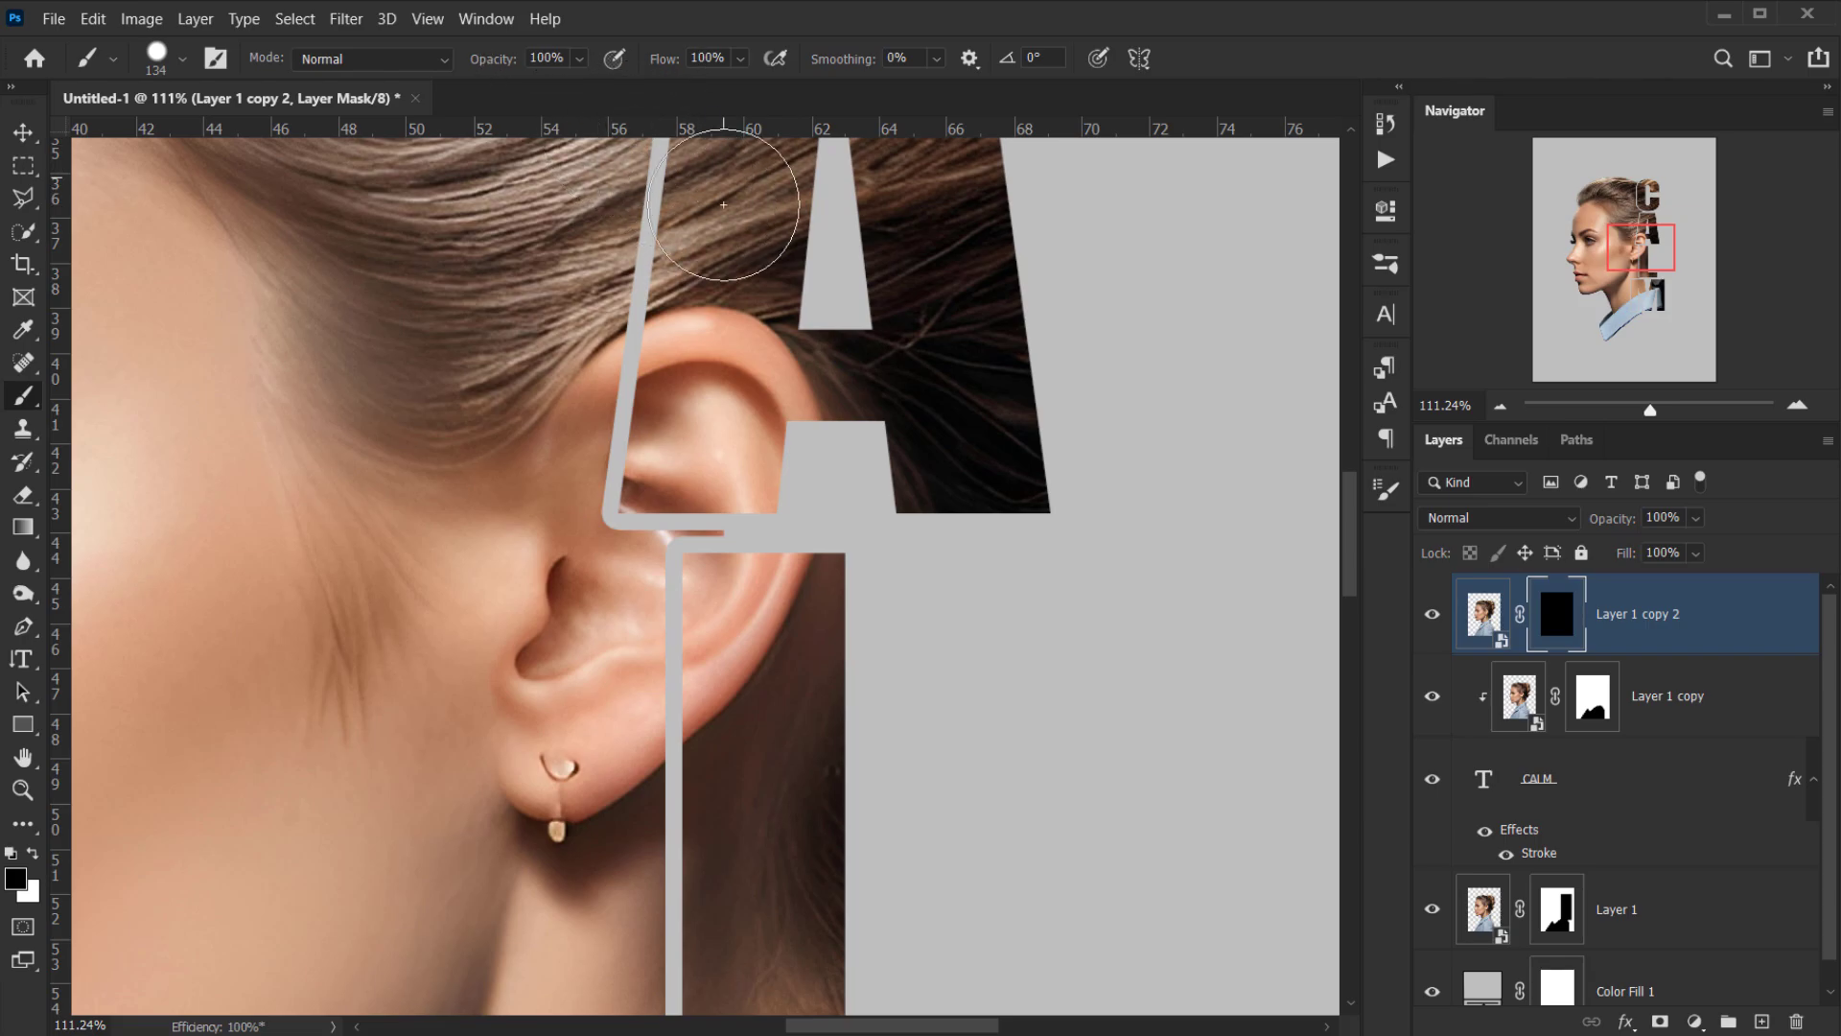
{"action": "right_click", "coordinate": [700, 384]}
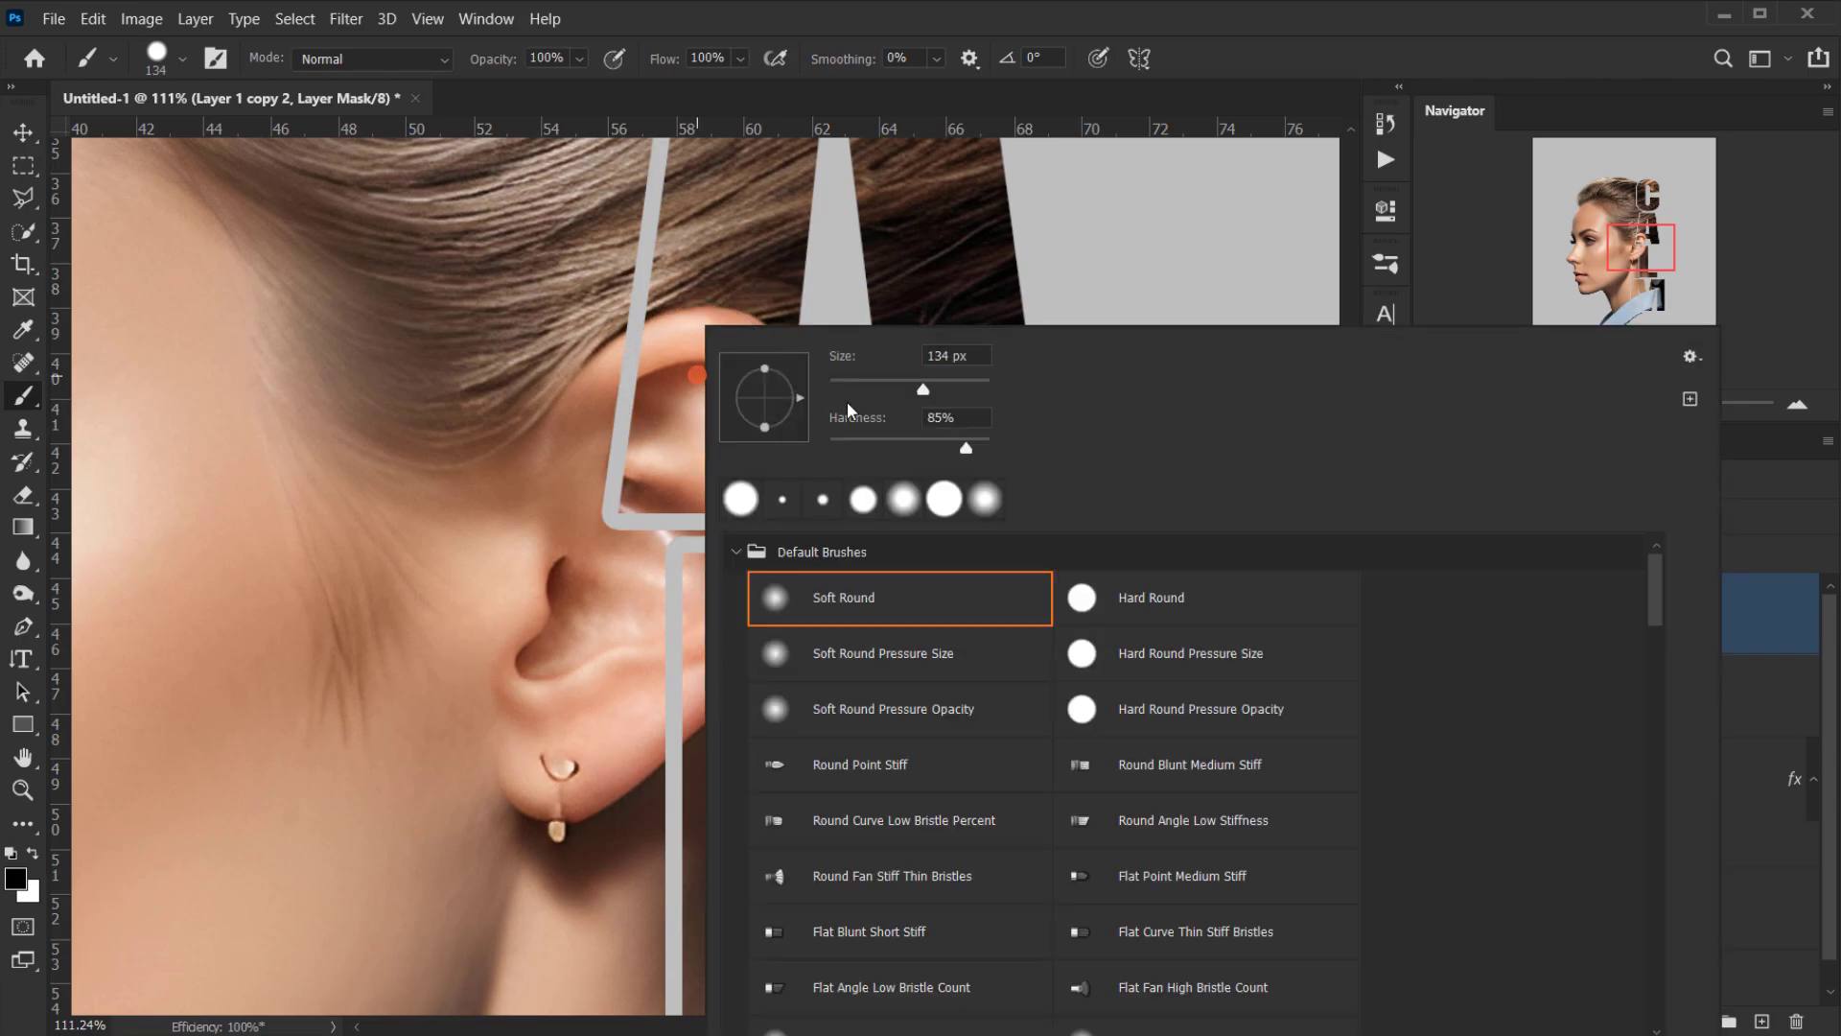
{"action": "left_click_drag", "start_coordinate": [896, 388], "coordinate": [878, 389]}
{"action": "left_click", "coordinate": [638, 370]}
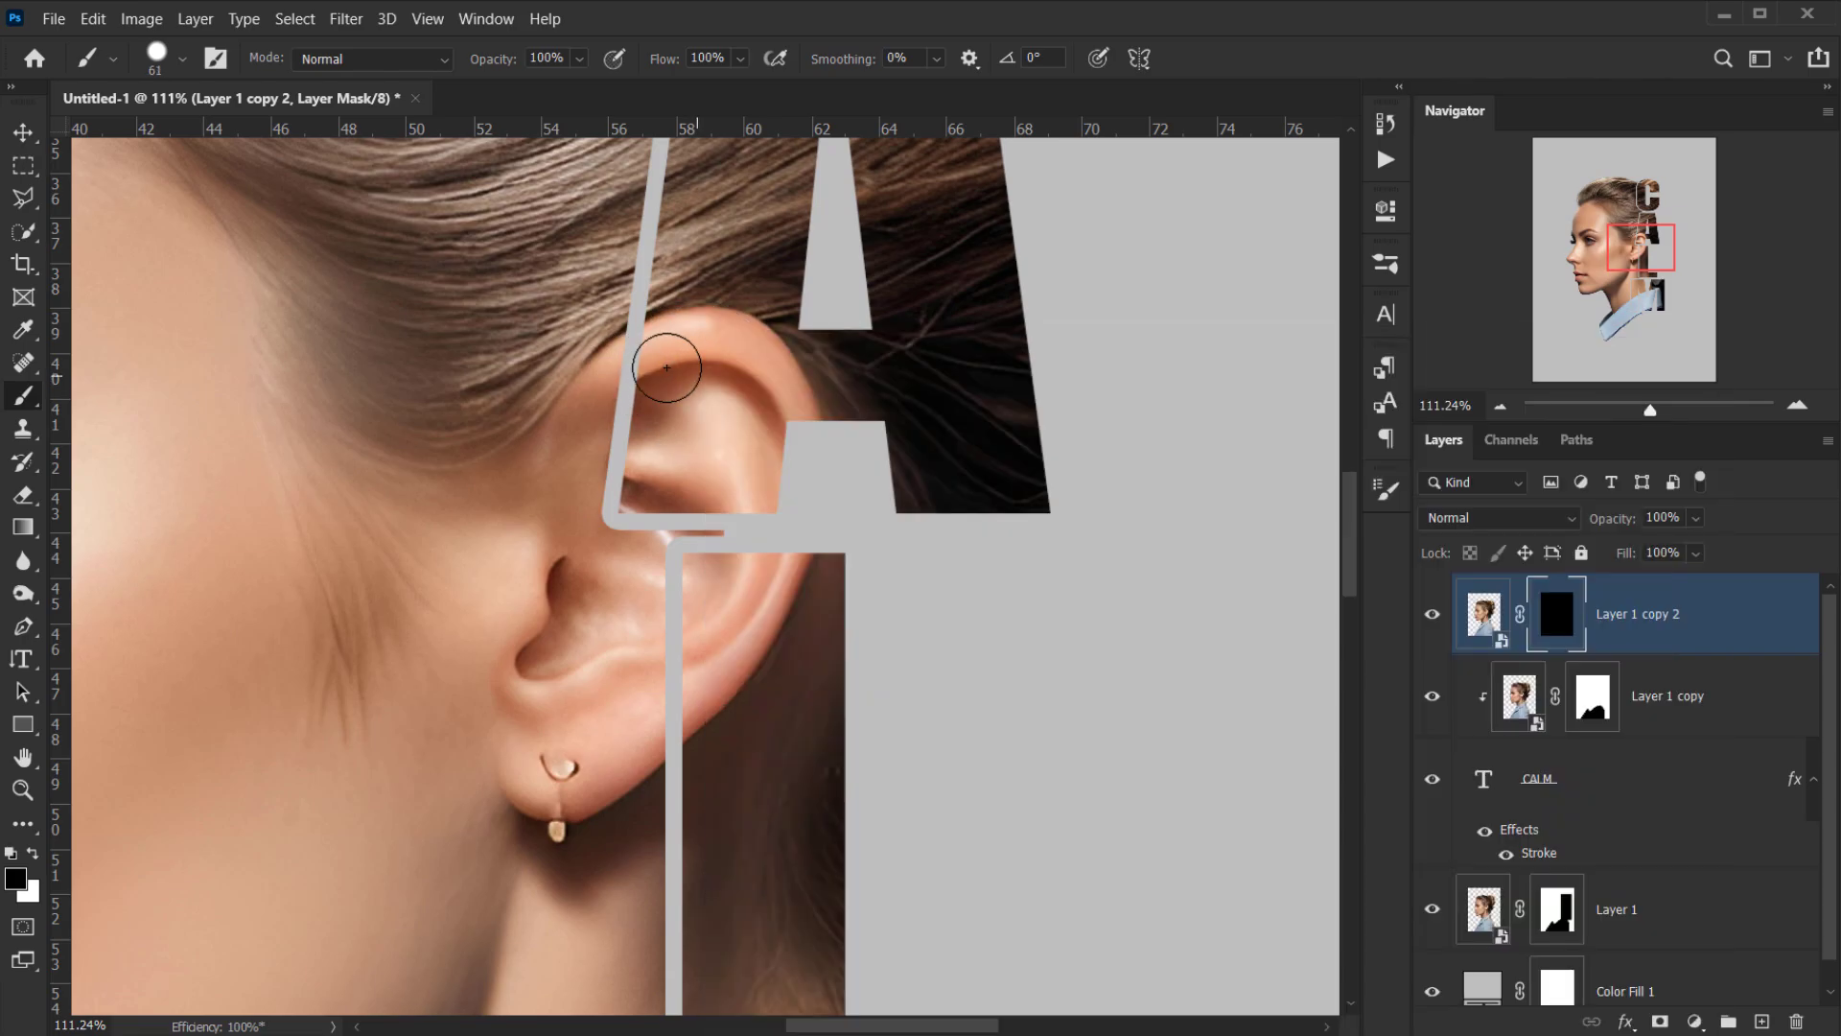
{"action": "key", "text": "x"}
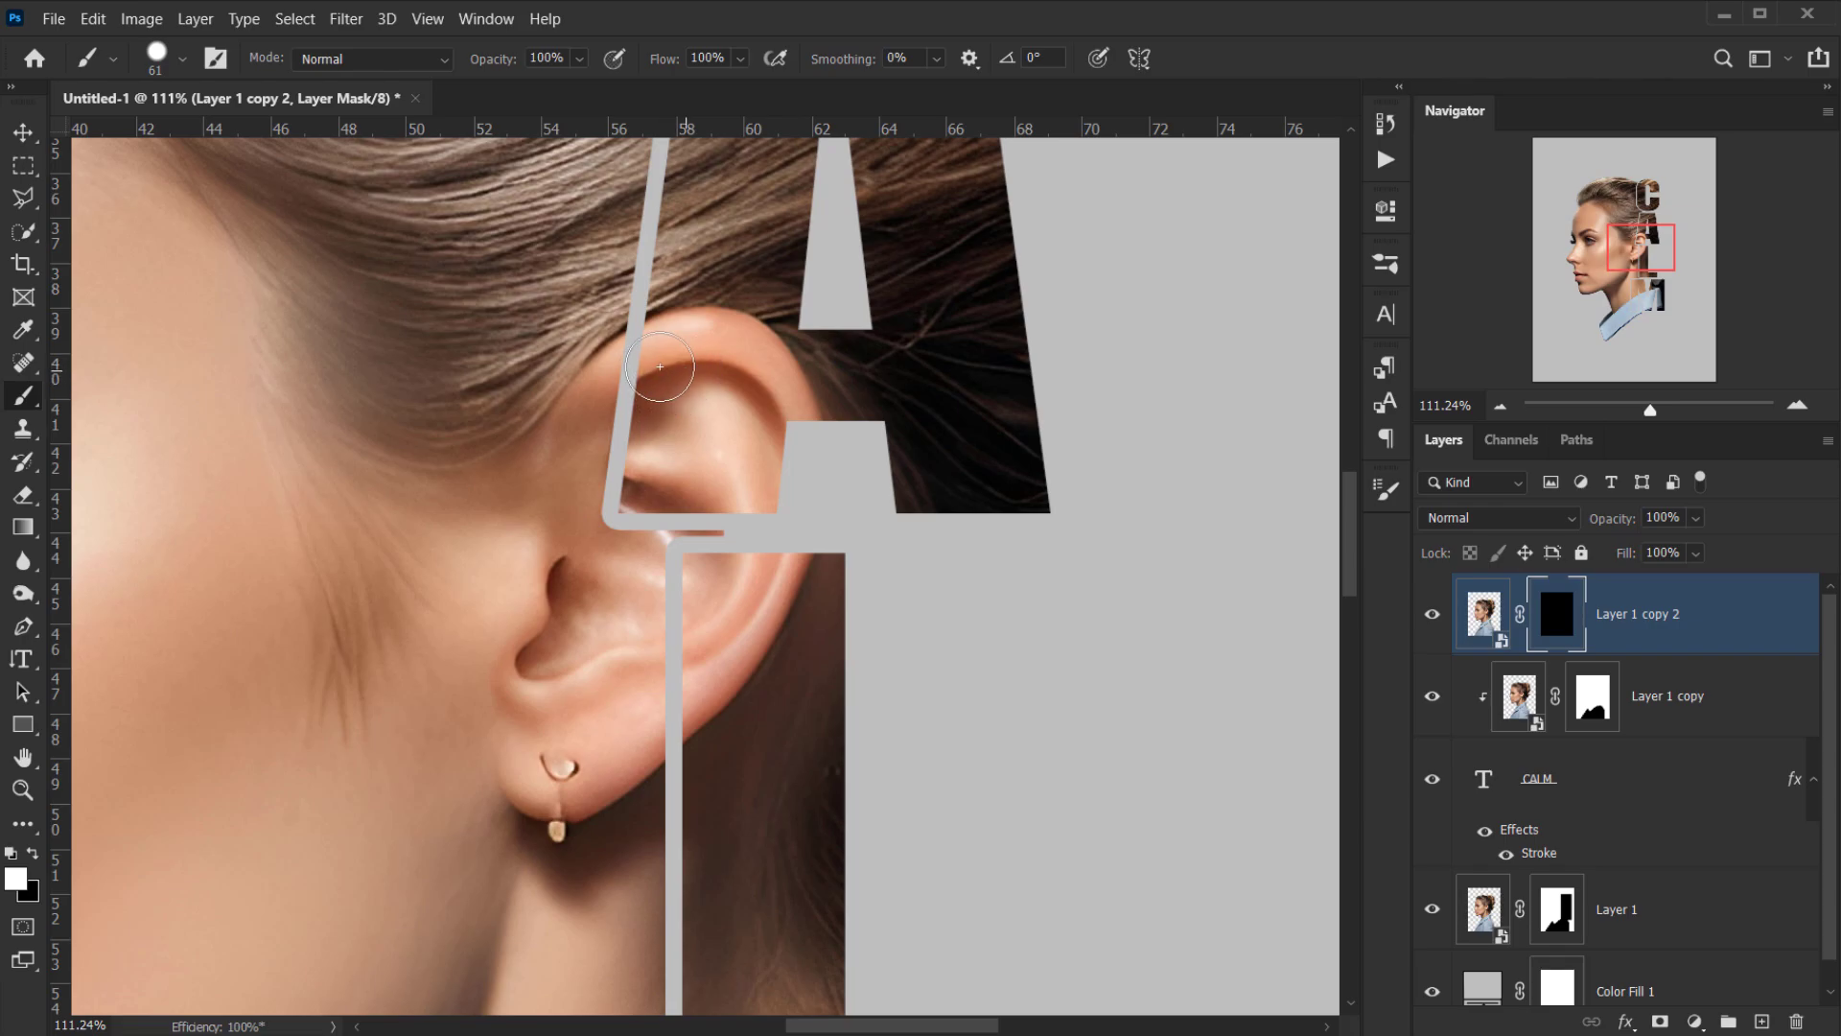
{"action": "mouse_move", "coordinate": [660, 367]}
{"action": "left_mouse_down"}
{"action": "mouse_move", "coordinate": [672, 379]}
{"action": "mouse_move", "coordinate": [638, 388]}
{"action": "mouse_move", "coordinate": [662, 374]}
{"action": "mouse_move", "coordinate": [626, 372]}
{"action": "mouse_move", "coordinate": [676, 346]}
{"action": "mouse_move", "coordinate": [709, 369]}
{"action": "mouse_move", "coordinate": [633, 403]}
{"action": "mouse_move", "coordinate": [739, 505]}
{"action": "mouse_move", "coordinate": [824, 432]}
{"action": "left_mouse_up"}
{"action": "scroll", "coordinate": [825, 460], "scroll_direction": "down", "scroll_amount": 5}
{"action": "scroll", "coordinate": [763, 564], "scroll_direction": "up", "scroll_amount": 8}
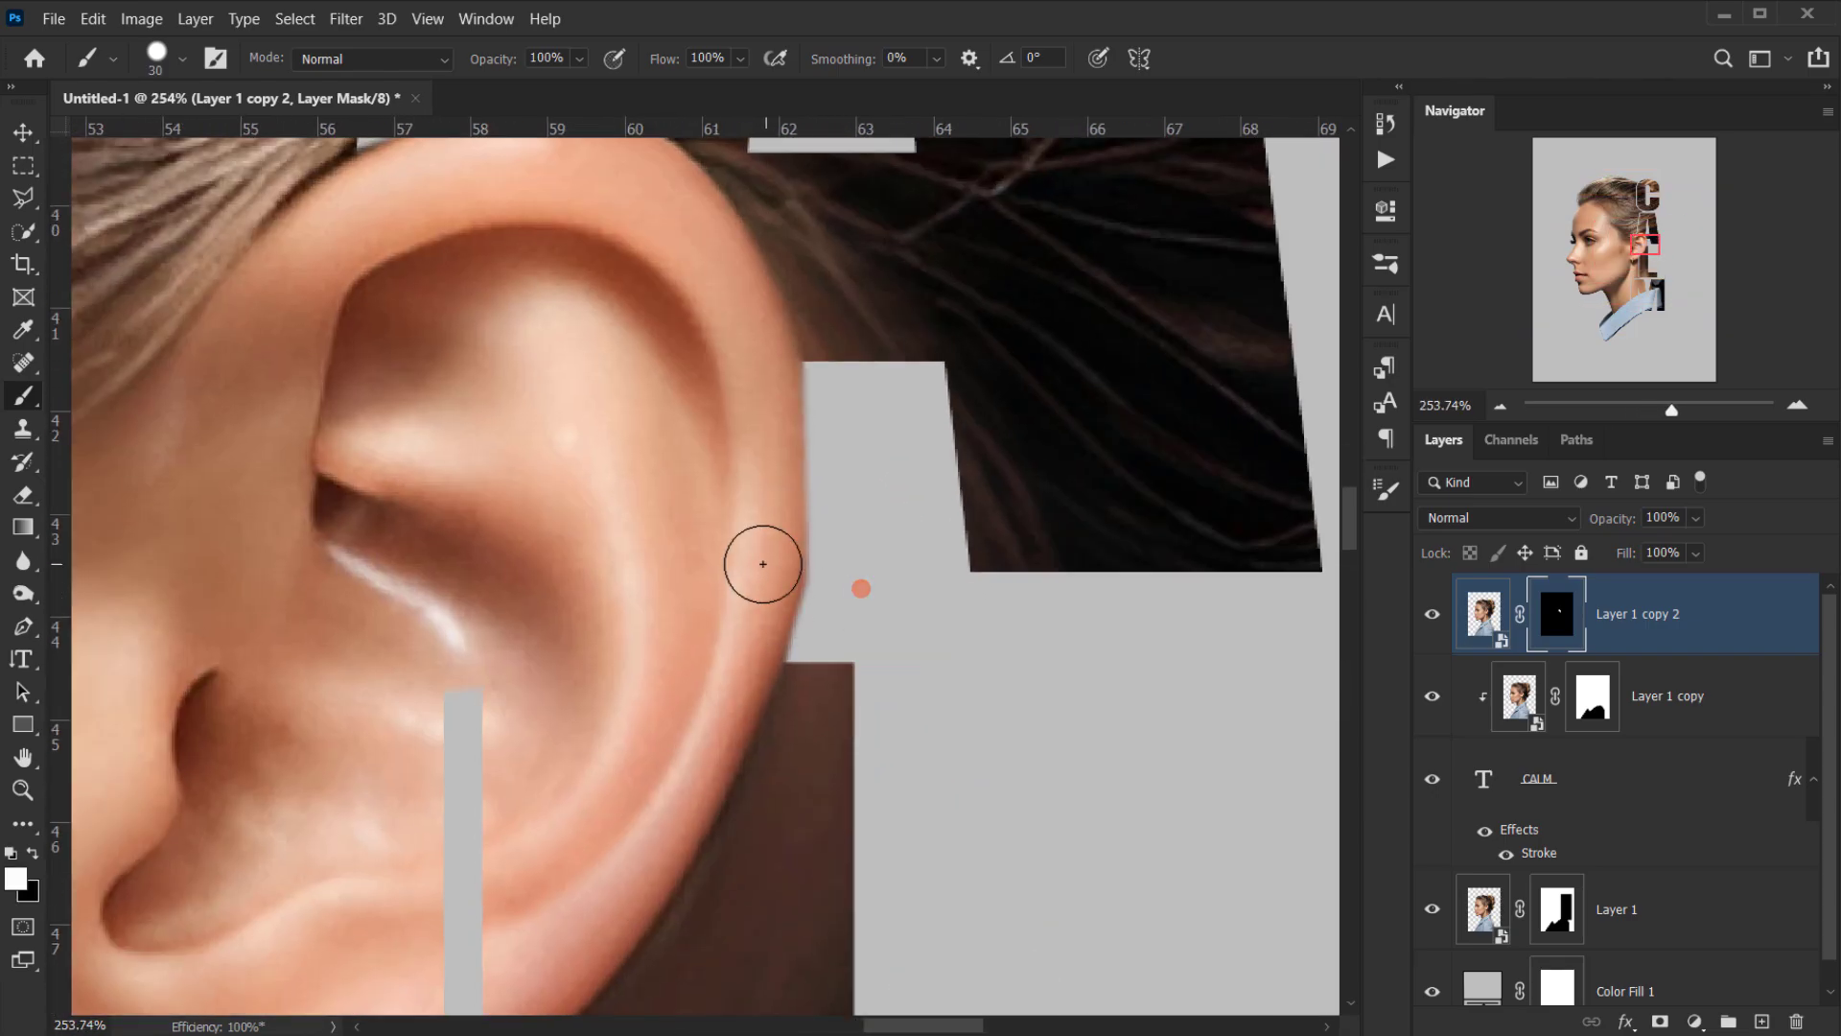
{"action": "scroll", "coordinate": [773, 534], "scroll_direction": "down", "scroll_amount": 3}
{"action": "mouse_move", "coordinate": [792, 709]}
{"action": "left_mouse_down"}
{"action": "mouse_move", "coordinate": [822, 490]}
{"action": "mouse_move", "coordinate": [789, 633]}
{"action": "left_mouse_up"}
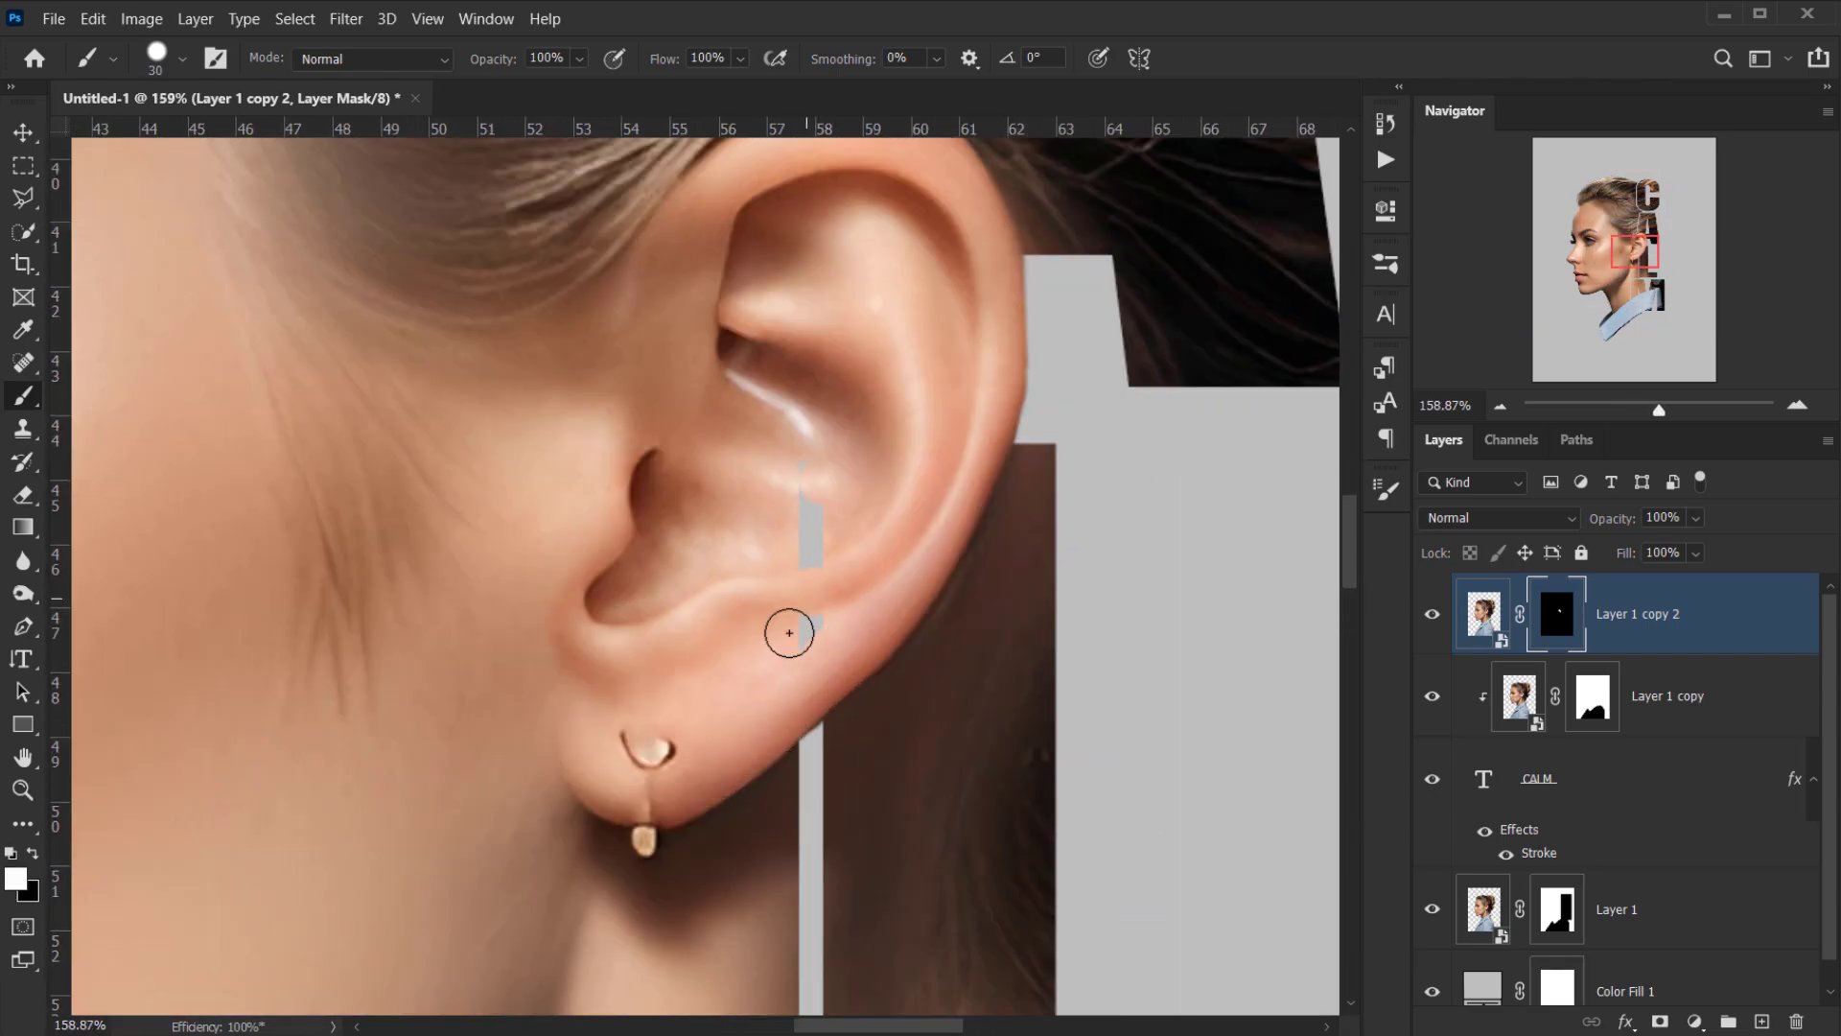
{"action": "key", "text": "x"}
- Examine the restored ear, the stroked CALM letters and the whole composition at different magnifications
{"action": "scroll", "coordinate": [918, 650], "scroll_direction": "down", "scroll_amount": 5}
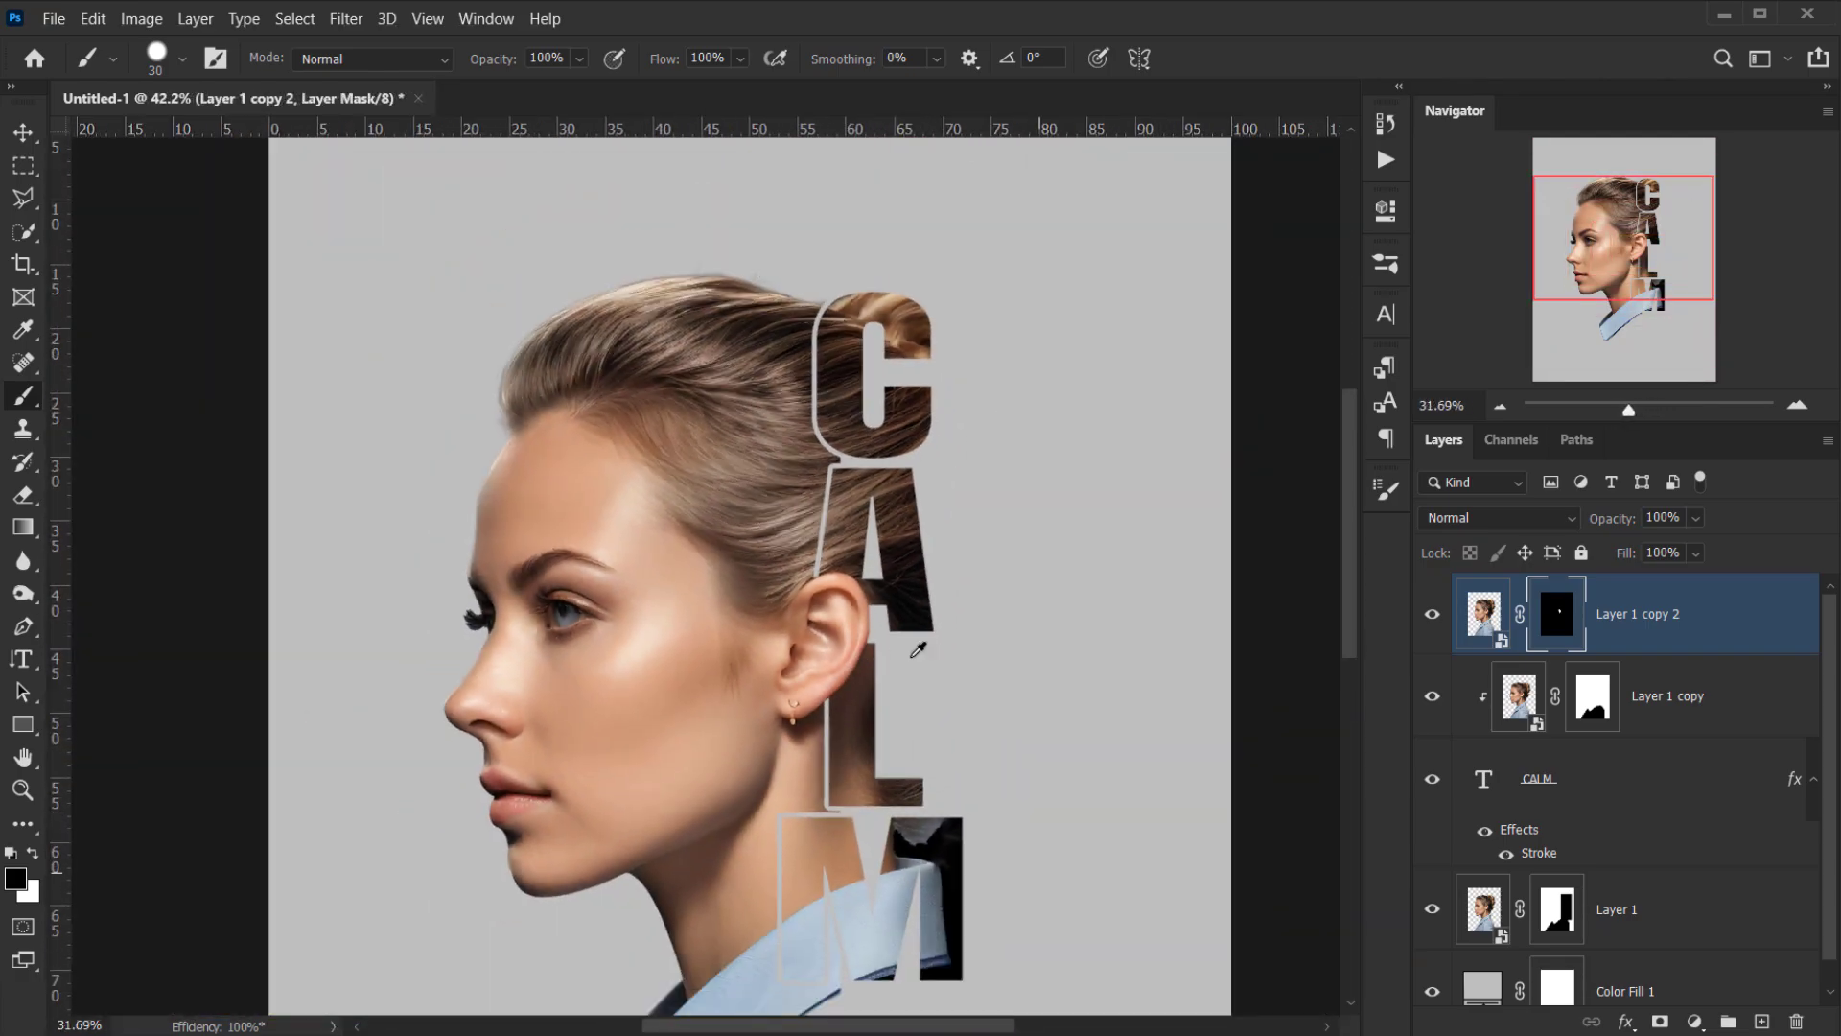
{"action": "scroll", "coordinate": [1103, 639], "scroll_direction": "down", "scroll_amount": 2}
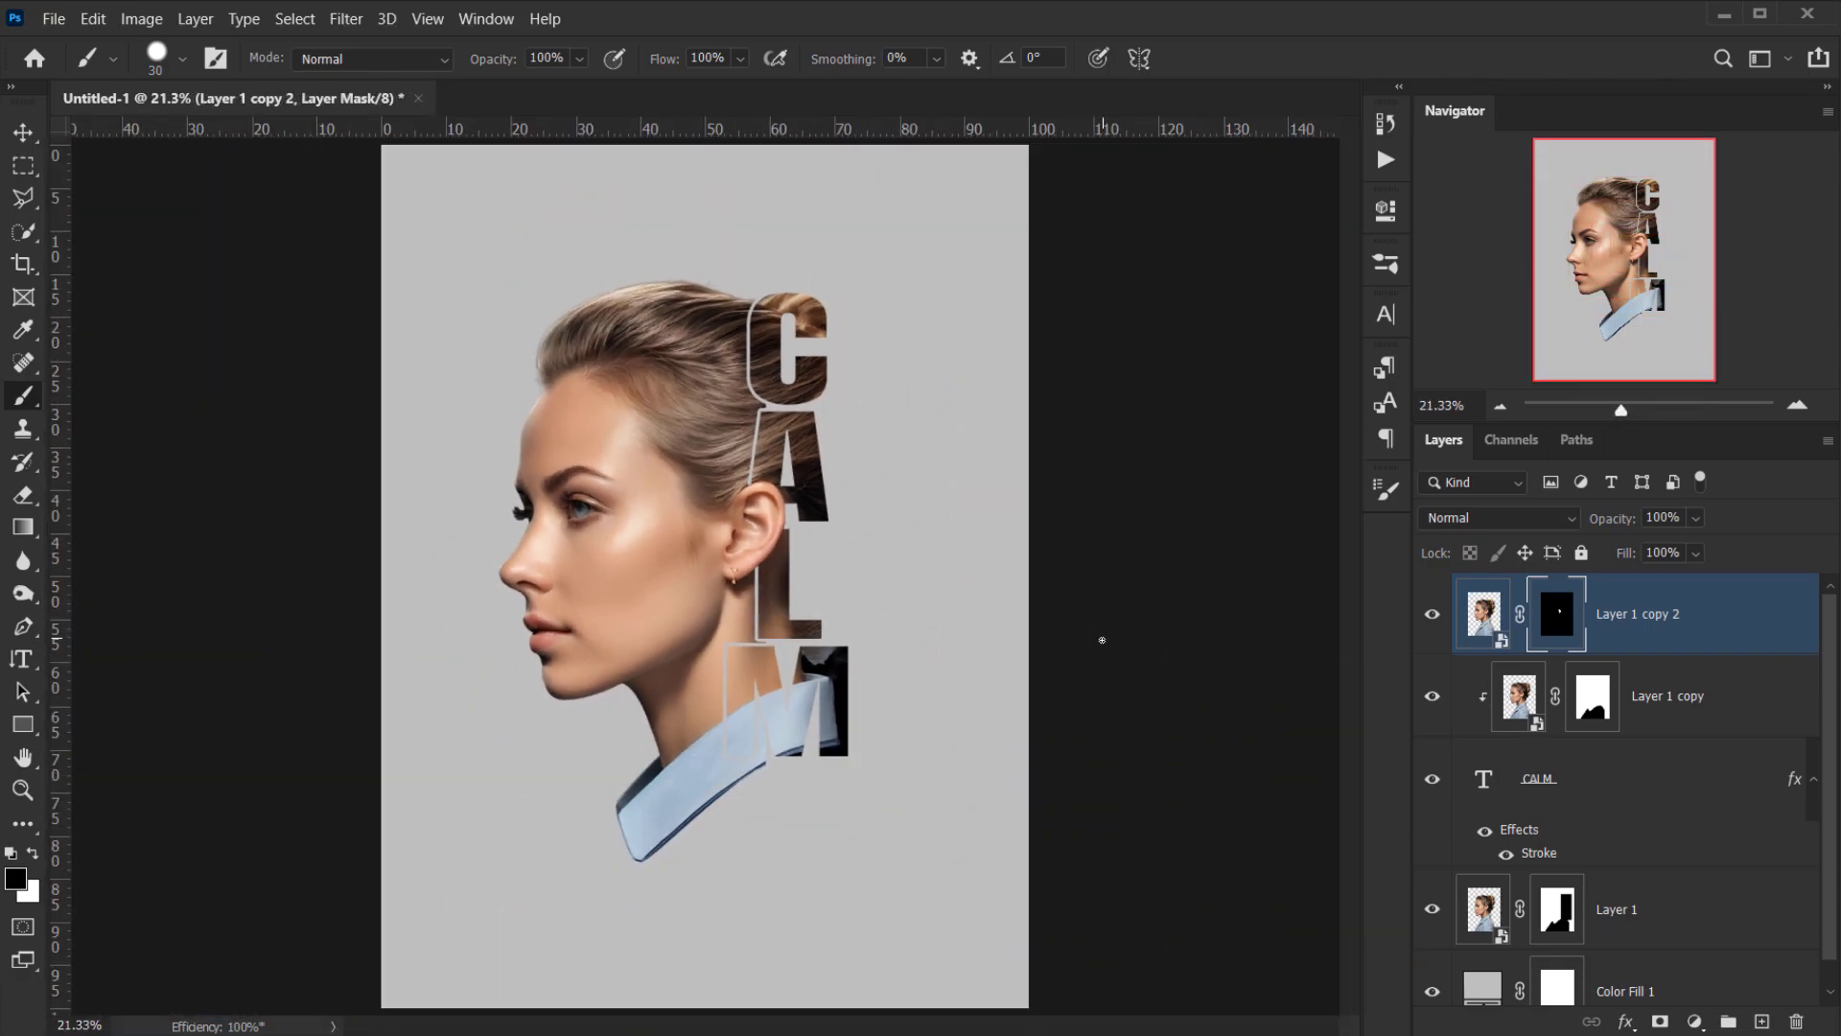
{"action": "scroll", "coordinate": [771, 243], "scroll_direction": "up", "scroll_amount": 3}
{"action": "scroll", "coordinate": [794, 499], "scroll_direction": "down", "scroll_amount": 3}
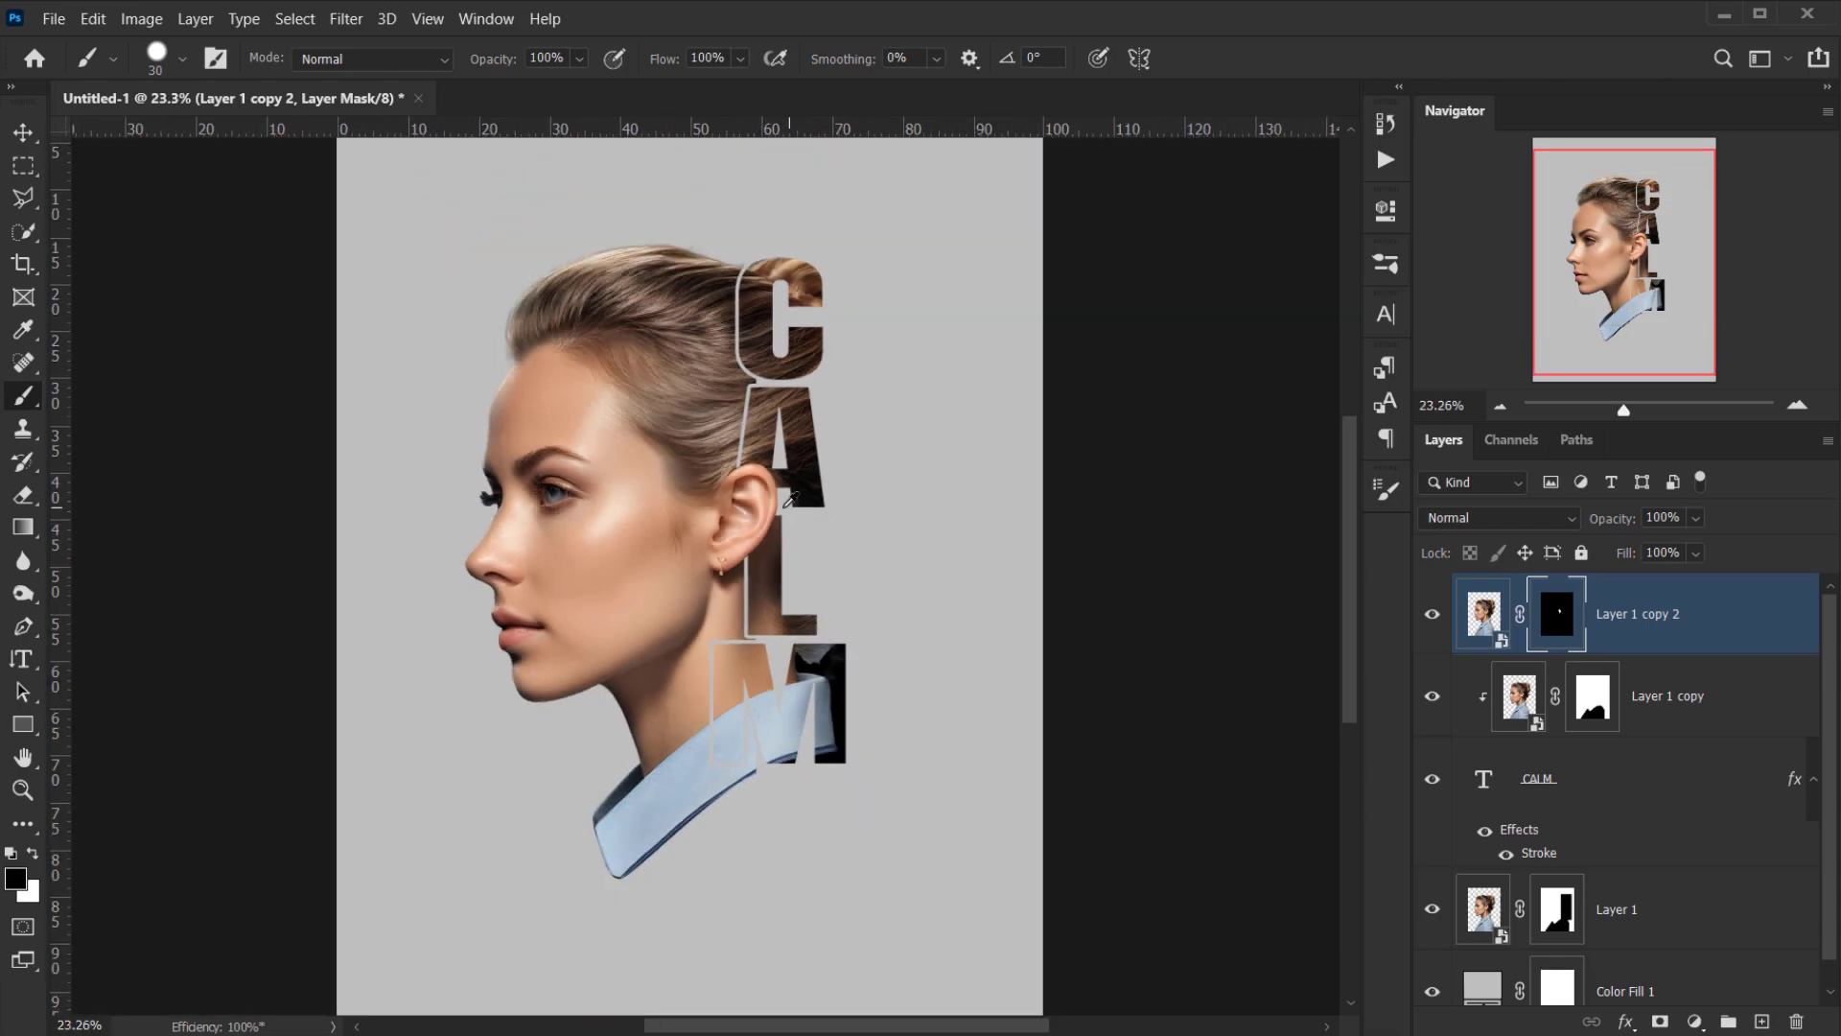
{"action": "scroll", "coordinate": [700, 478], "scroll_direction": "up", "scroll_amount": 4}
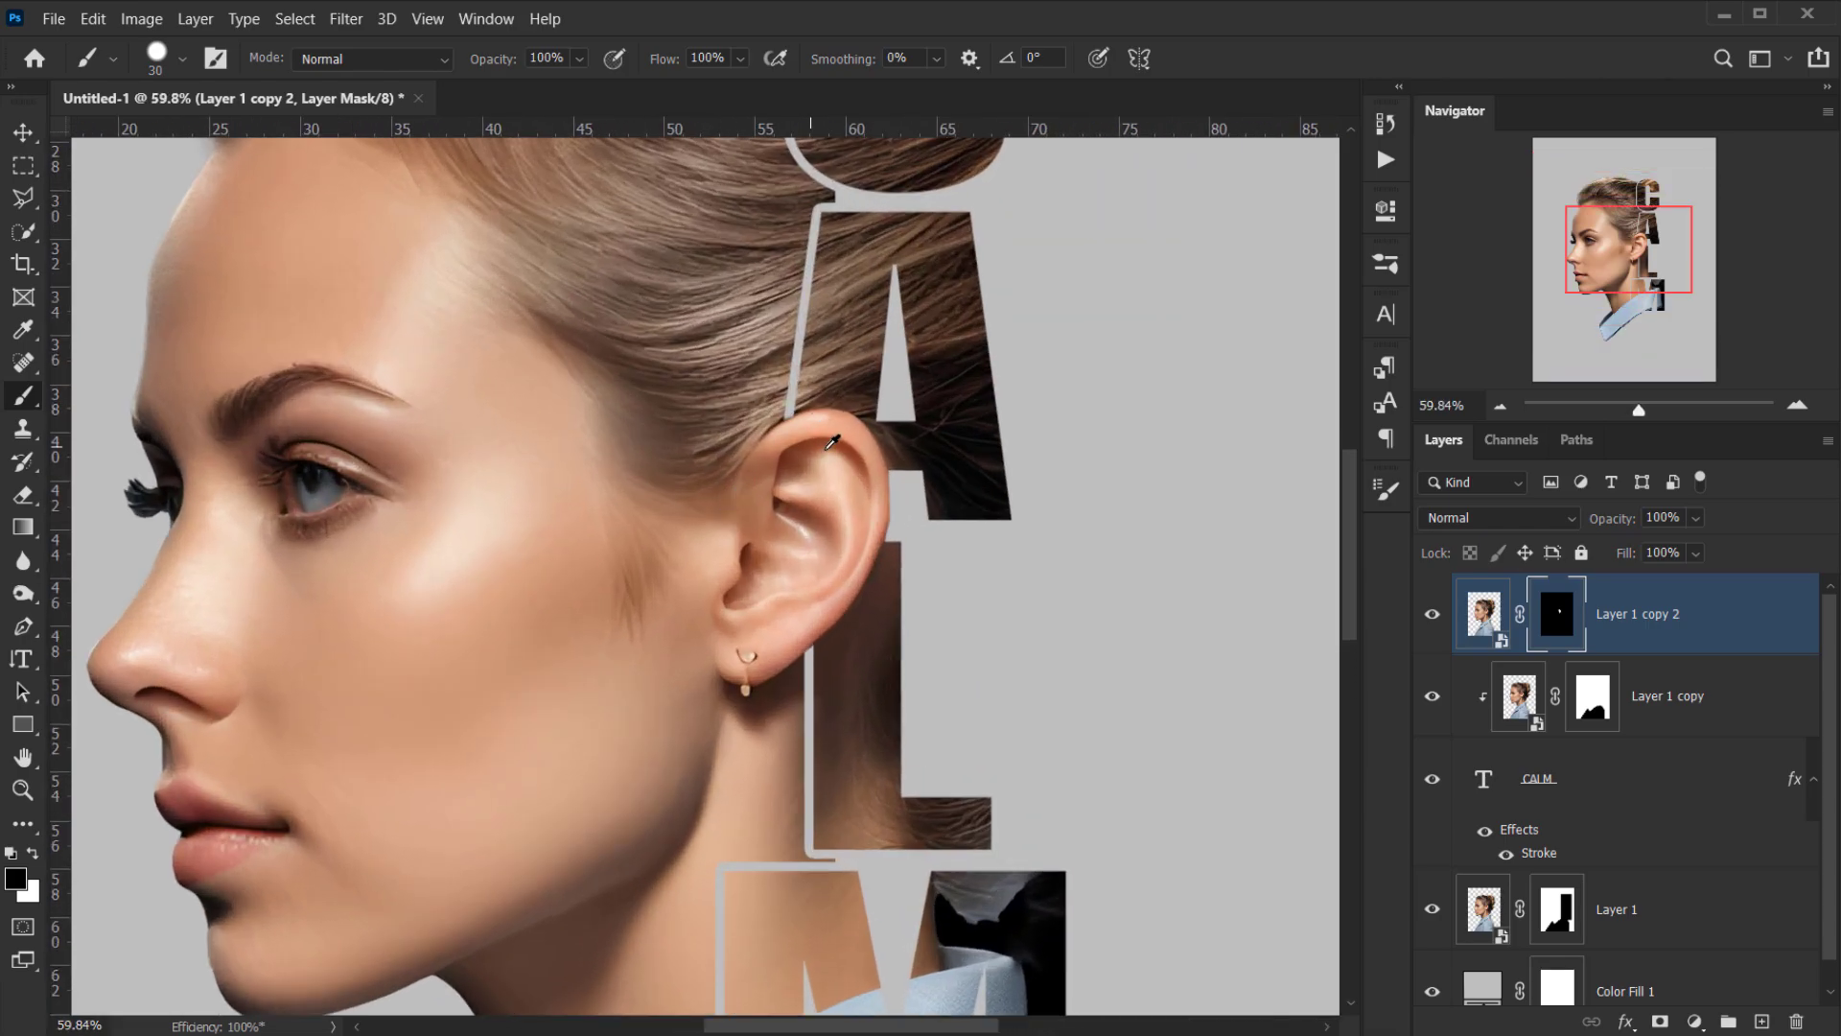
{"action": "scroll", "coordinate": [842, 552], "scroll_direction": "down", "scroll_amount": 3}
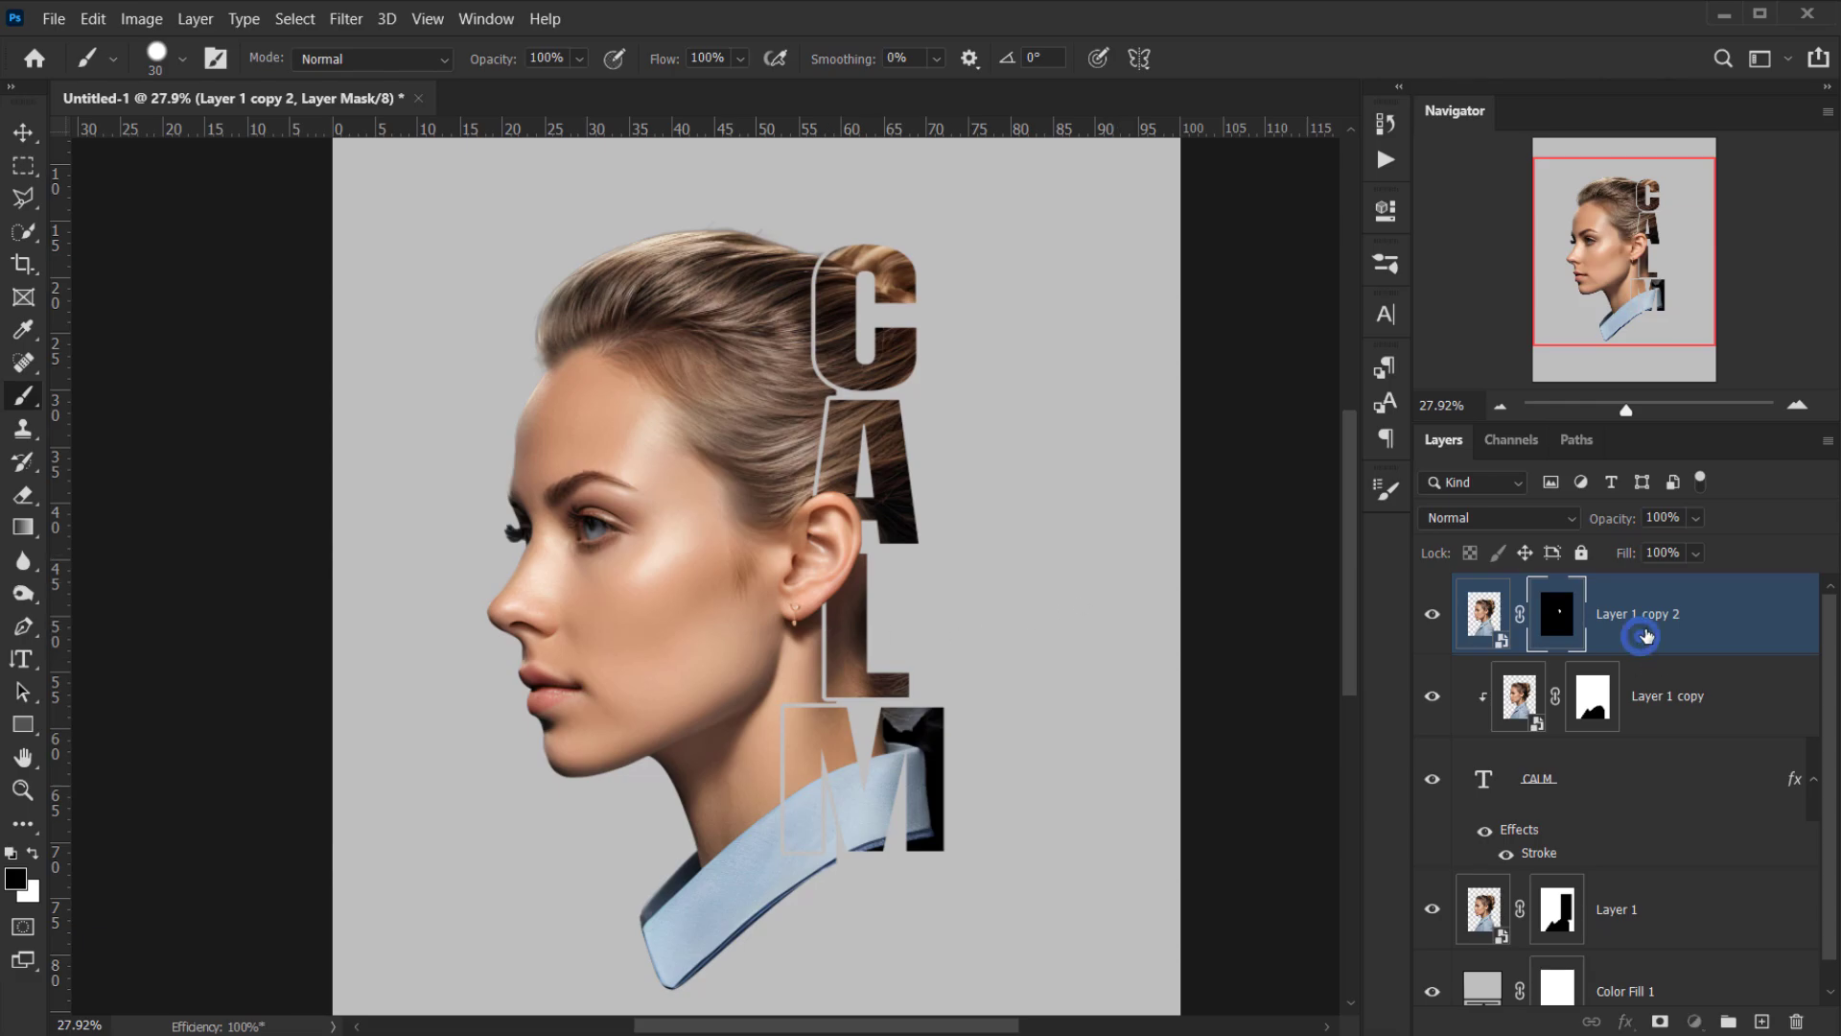
{"action": "key", "text": "ctrl+2"}
{"action": "scroll", "coordinate": [697, 618], "scroll_direction": "down", "scroll_amount": 1}
{"action": "scroll", "coordinate": [680, 642], "scroll_direction": "up", "scroll_amount": 1}
{"action": "scroll", "coordinate": [681, 642], "scroll_direction": "up", "scroll_amount": 1}
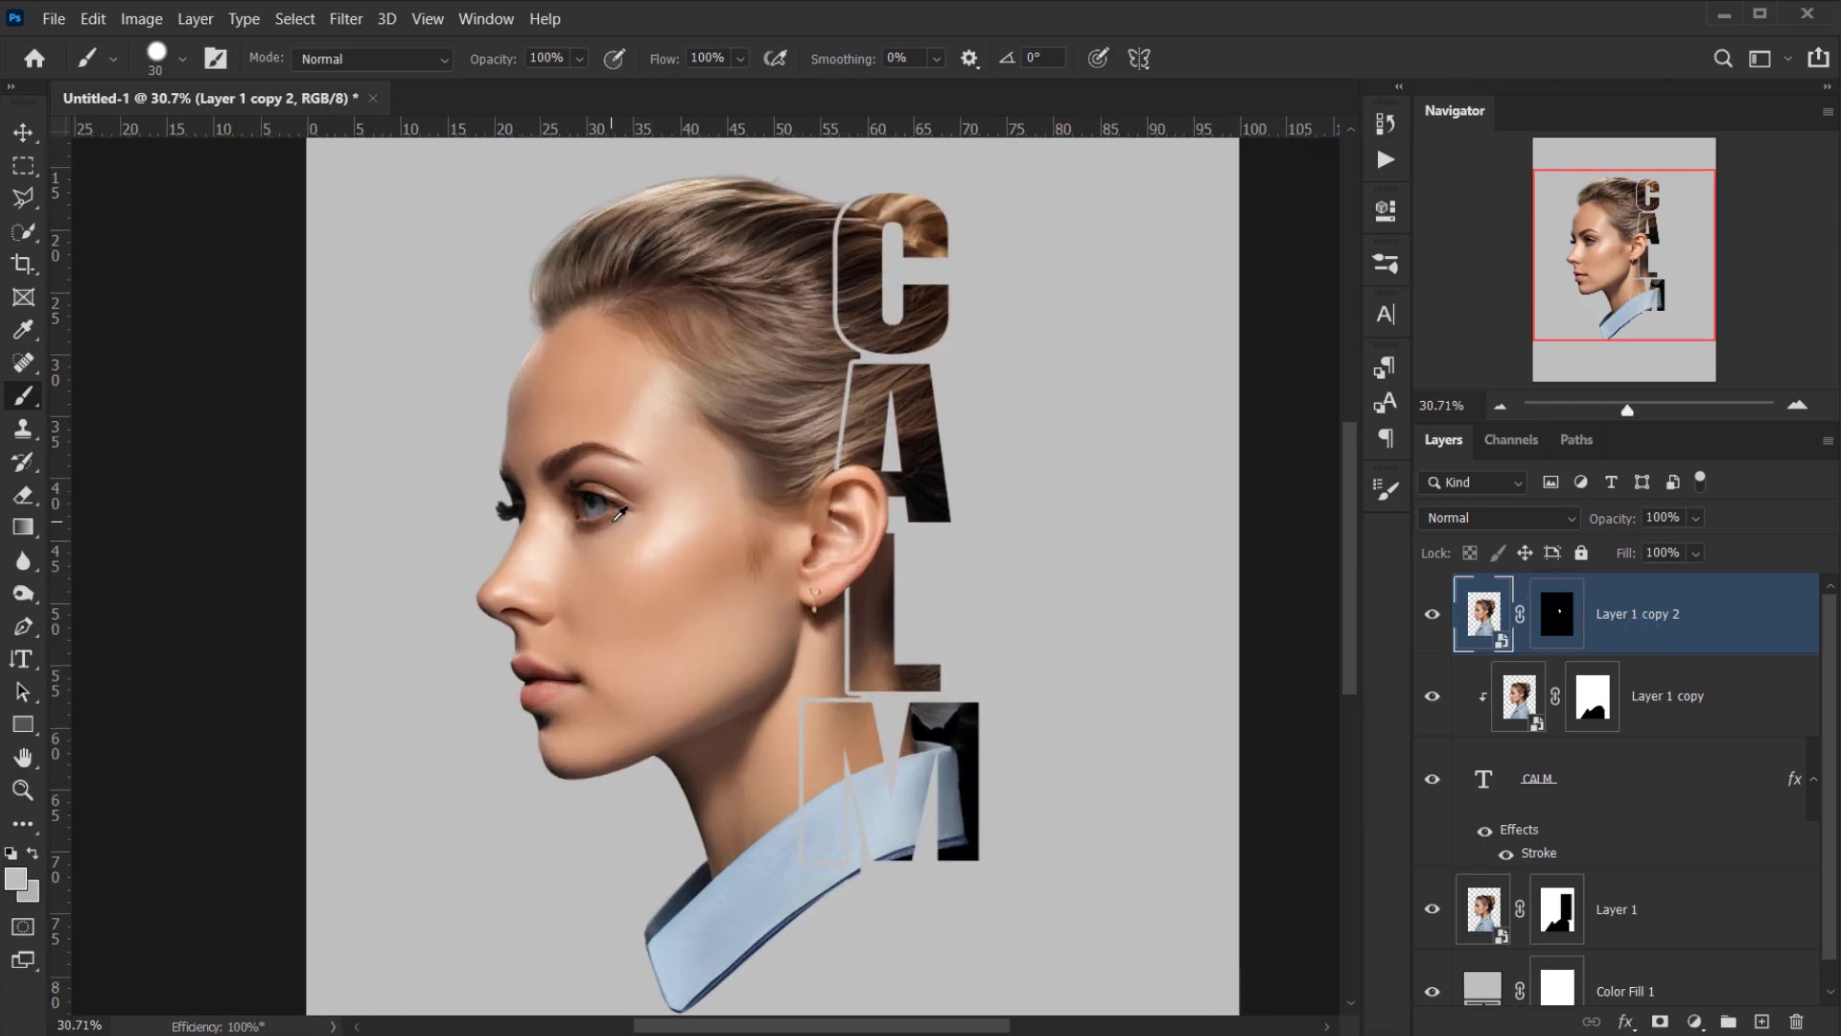
{"action": "scroll", "coordinate": [619, 515], "scroll_direction": "down", "scroll_amount": 2}
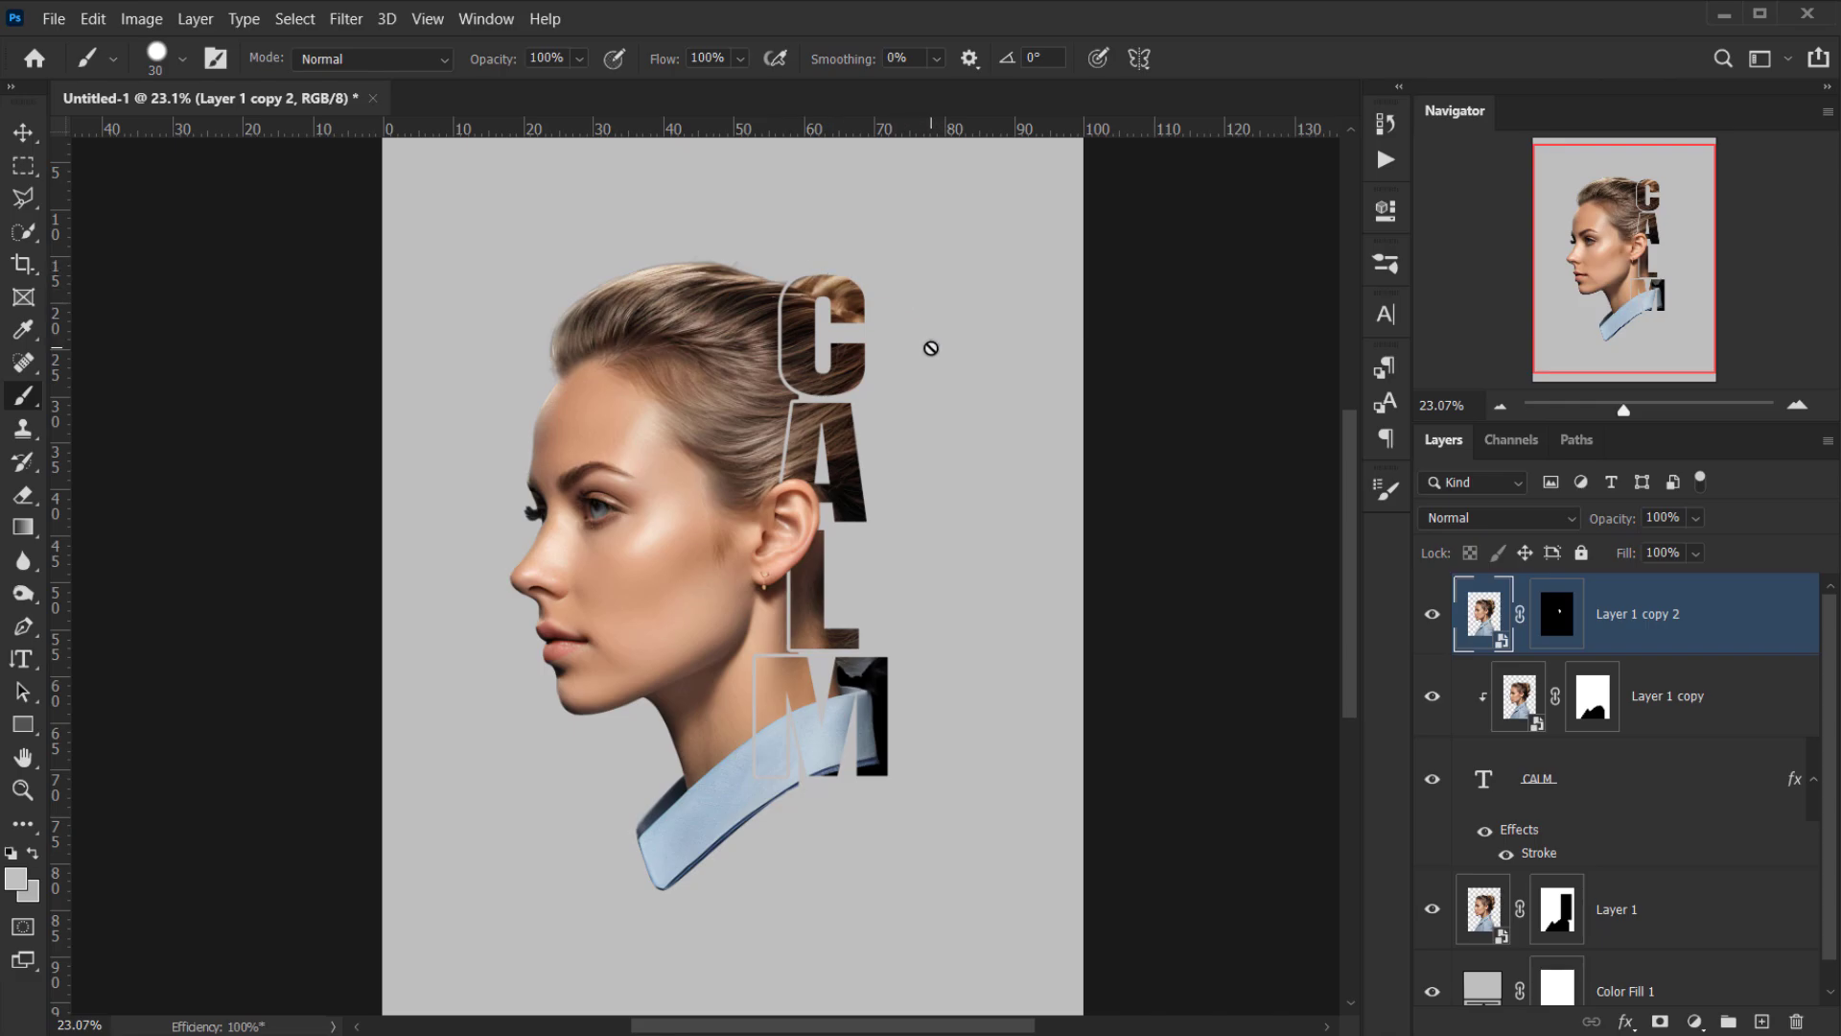
{"action": "scroll", "coordinate": [621, 494], "scroll_direction": "down", "scroll_amount": 1}
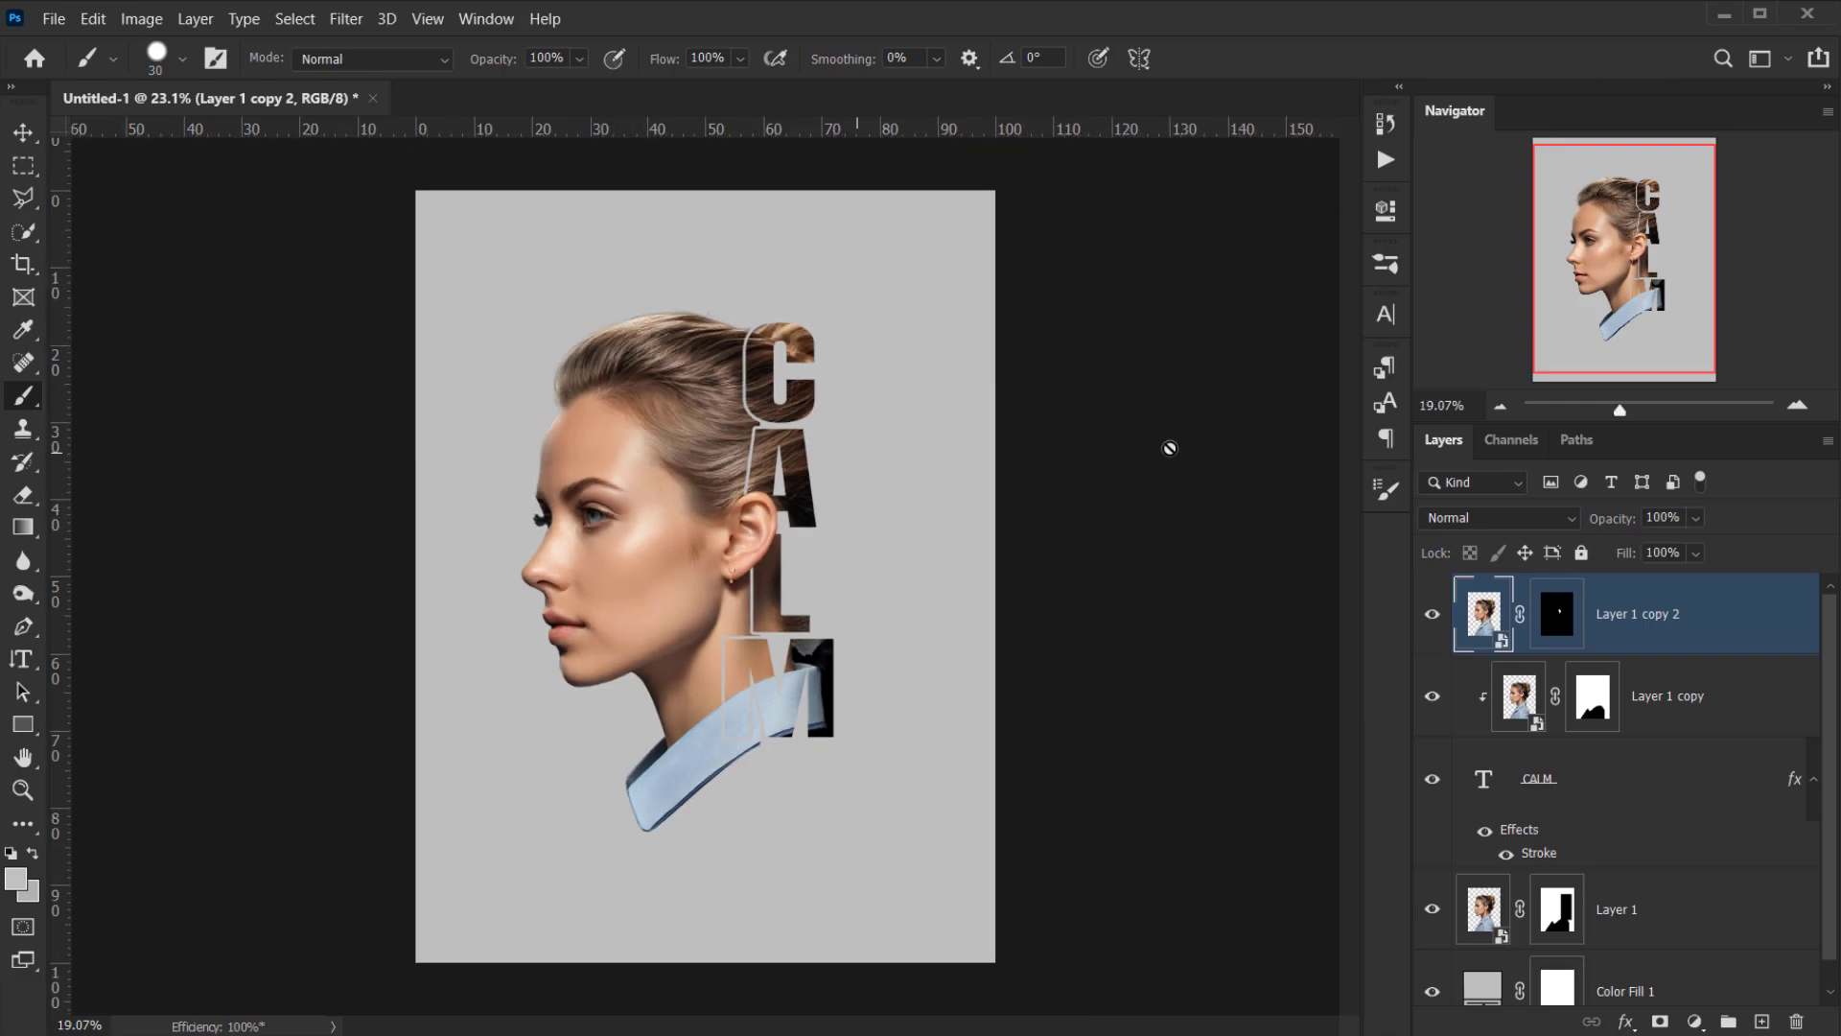
{"action": "scroll", "coordinate": [661, 470], "scroll_direction": "up", "scroll_amount": 1}
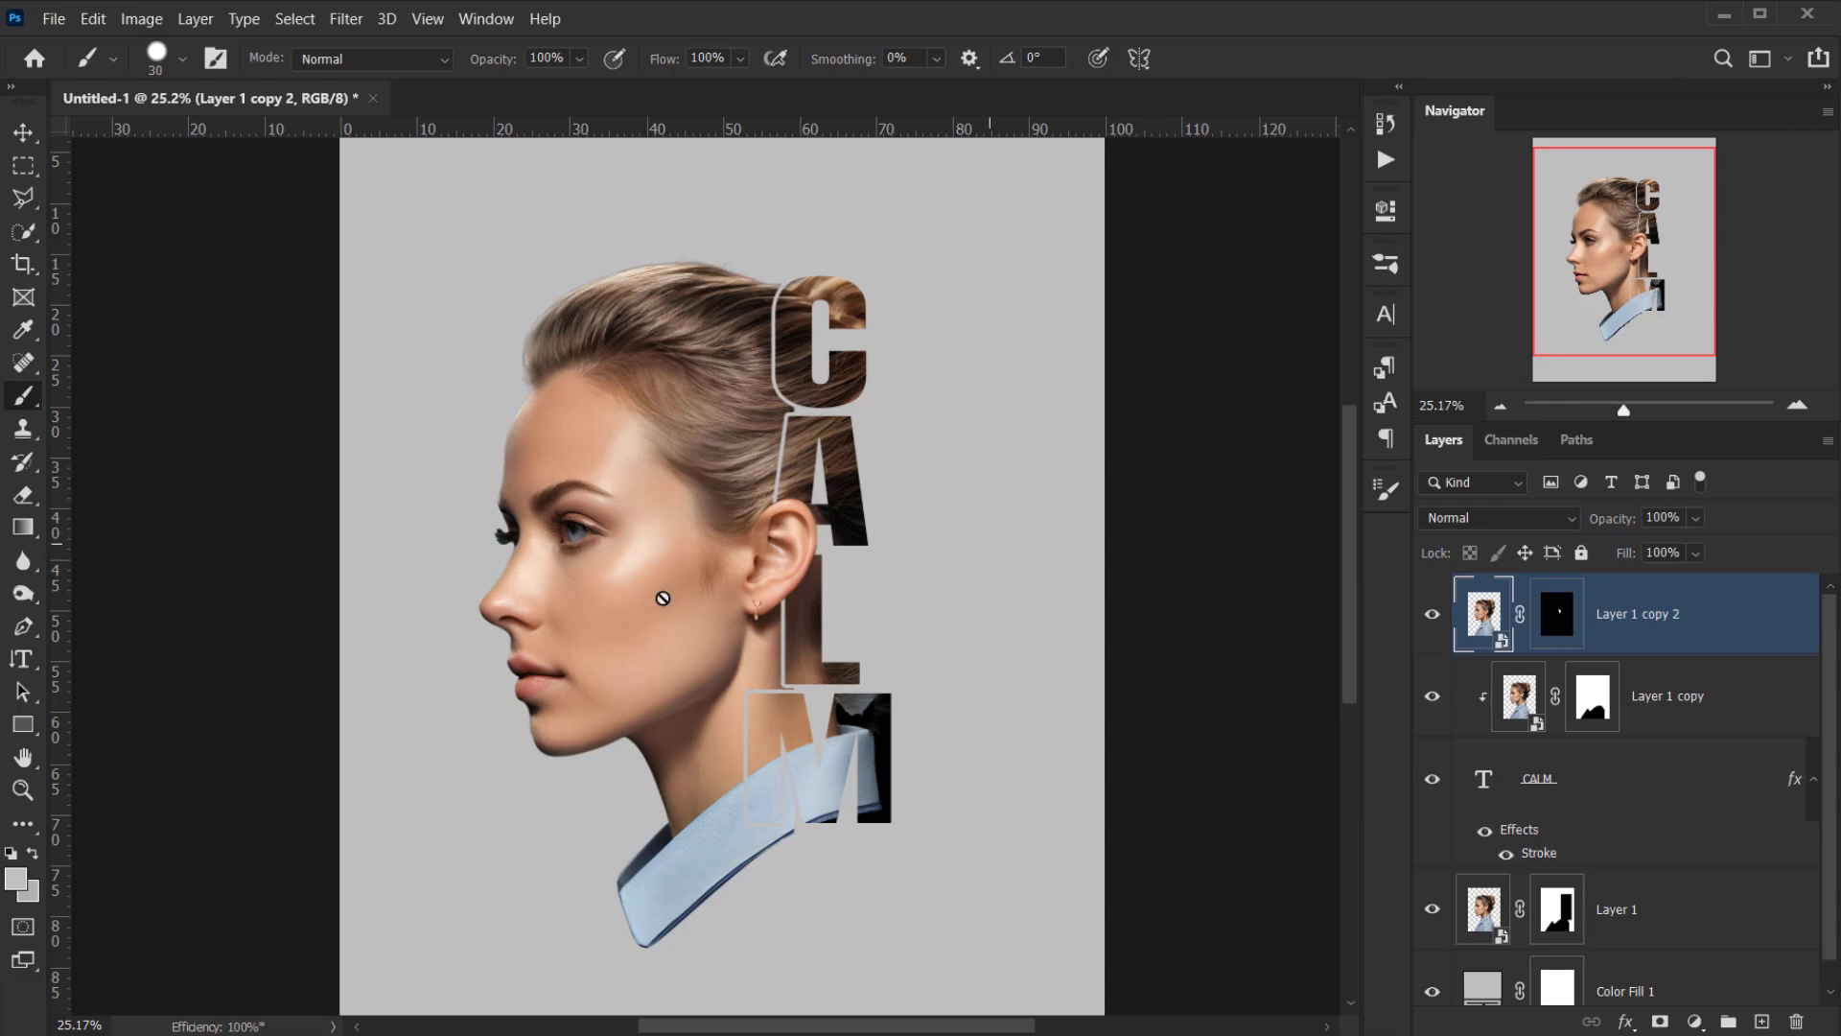
{"action": "scroll", "coordinate": [902, 638], "scroll_direction": "down", "scroll_amount": 3}
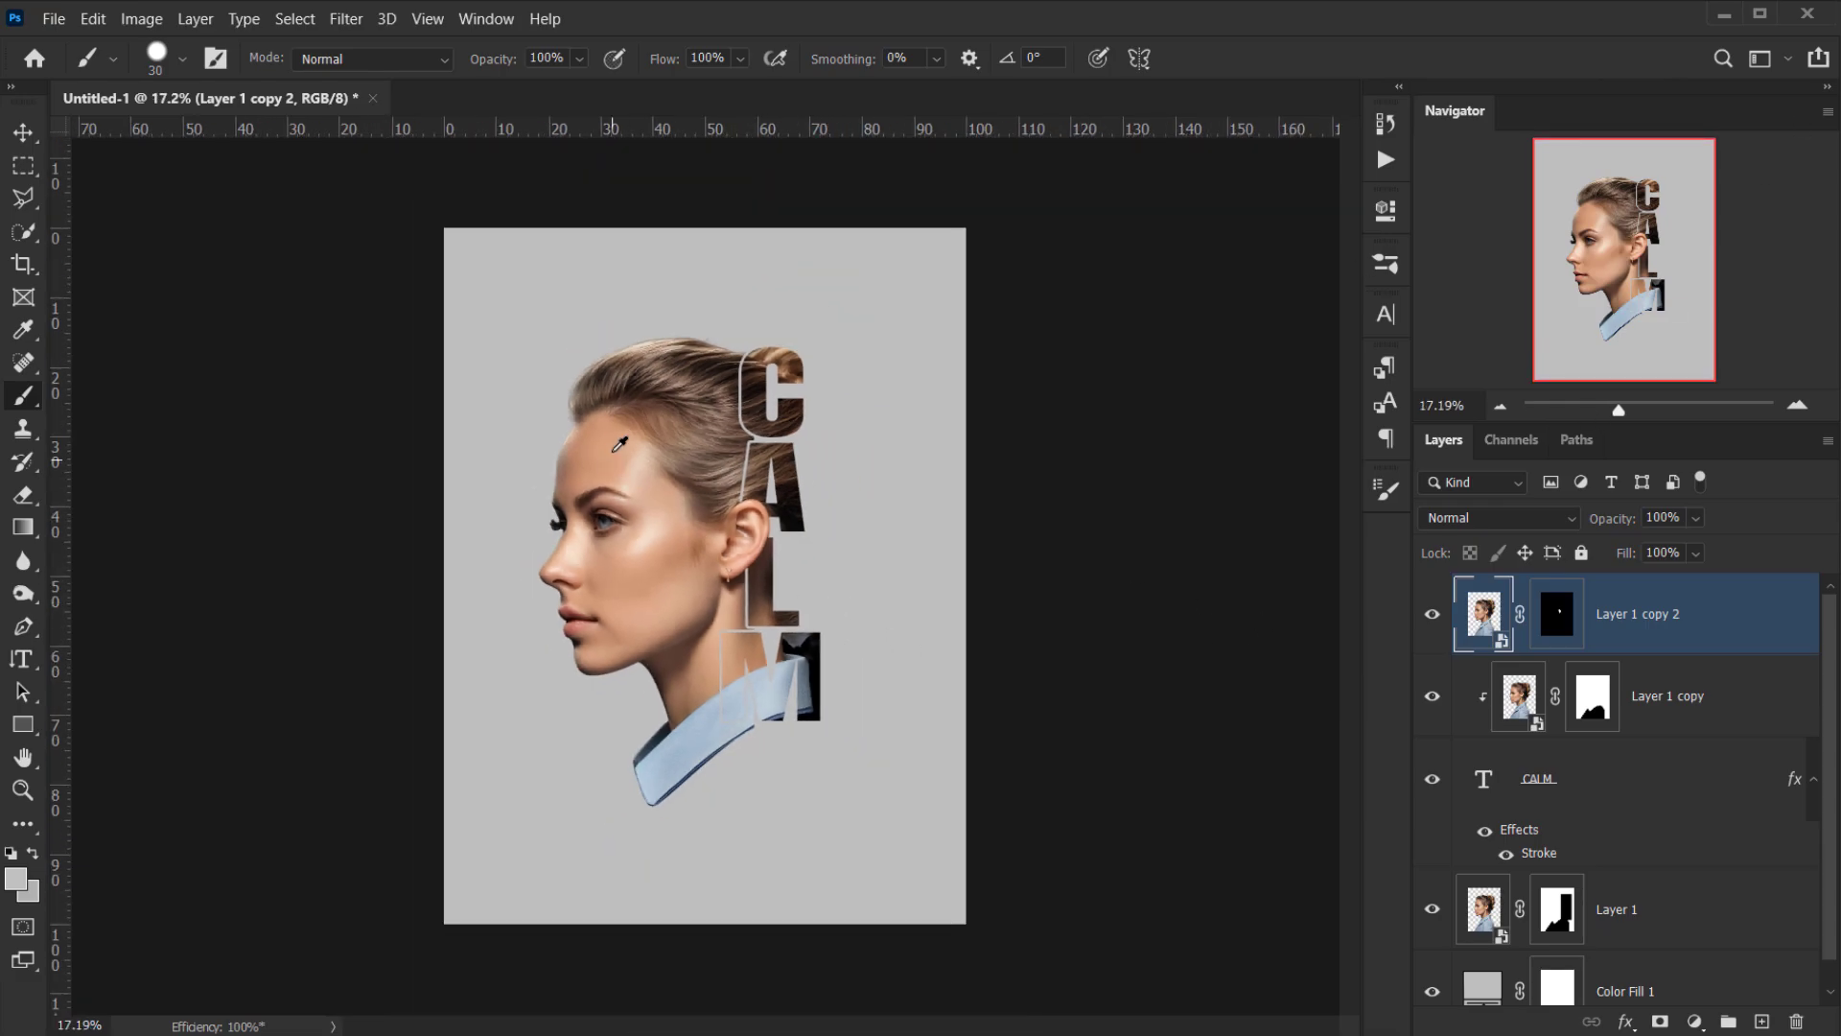
{"action": "scroll", "coordinate": [619, 443], "scroll_direction": "up", "scroll_amount": 1}
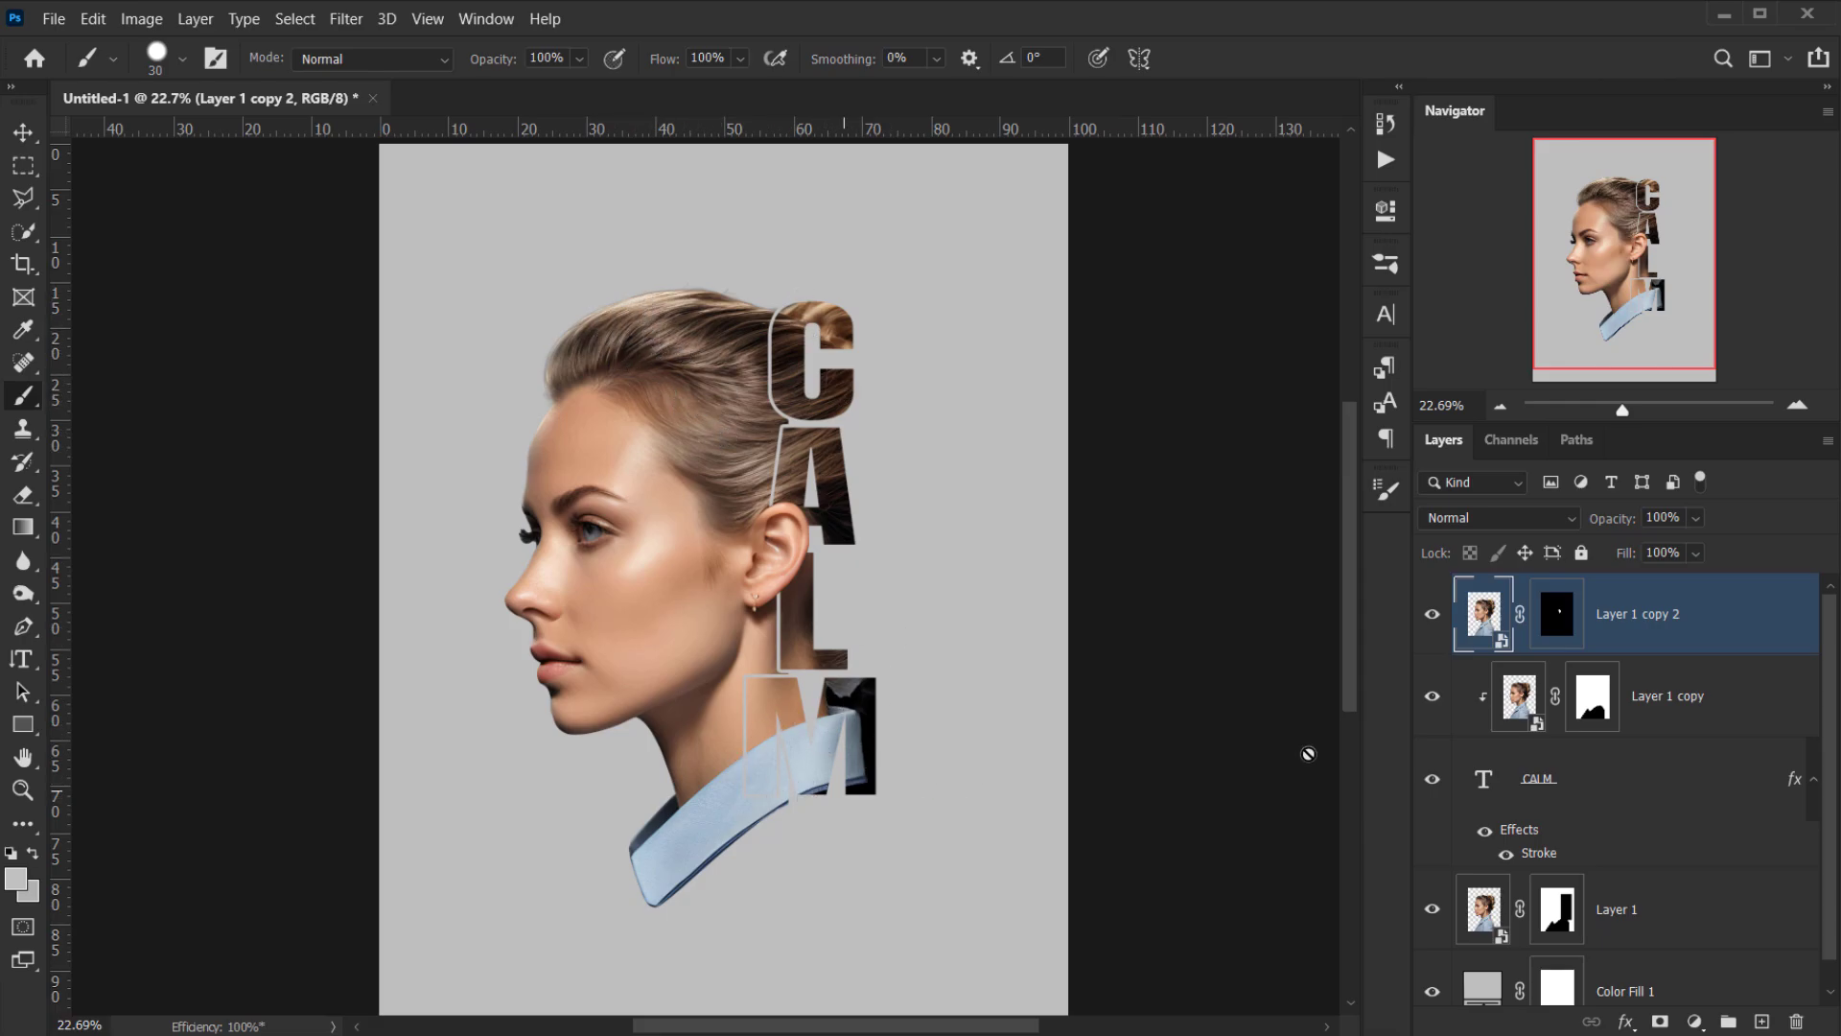
- Load the outline of Layer 1's portrait as a selection and intersect it with Layer 1's mask
{"action": "scroll", "coordinate": [1563, 714], "scroll_direction": "down", "scroll_amount": 1}
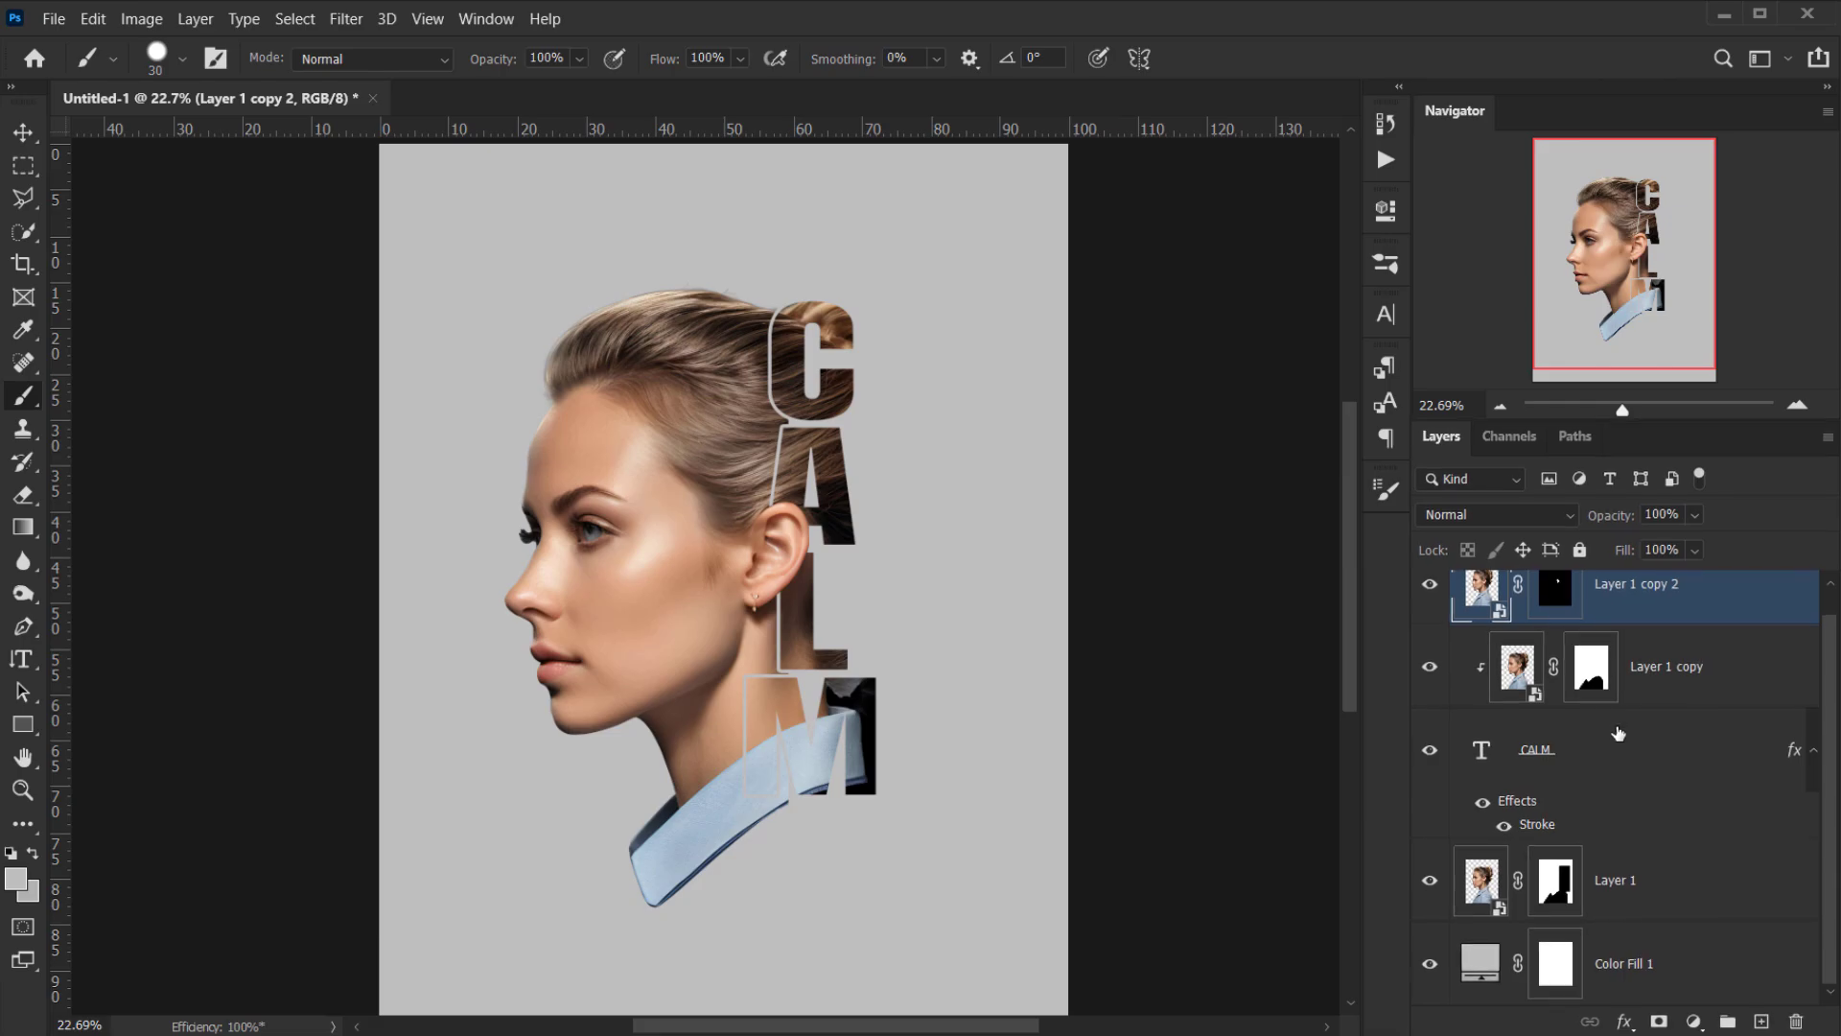
{"action": "left_click", "coordinate": [1555, 879]}
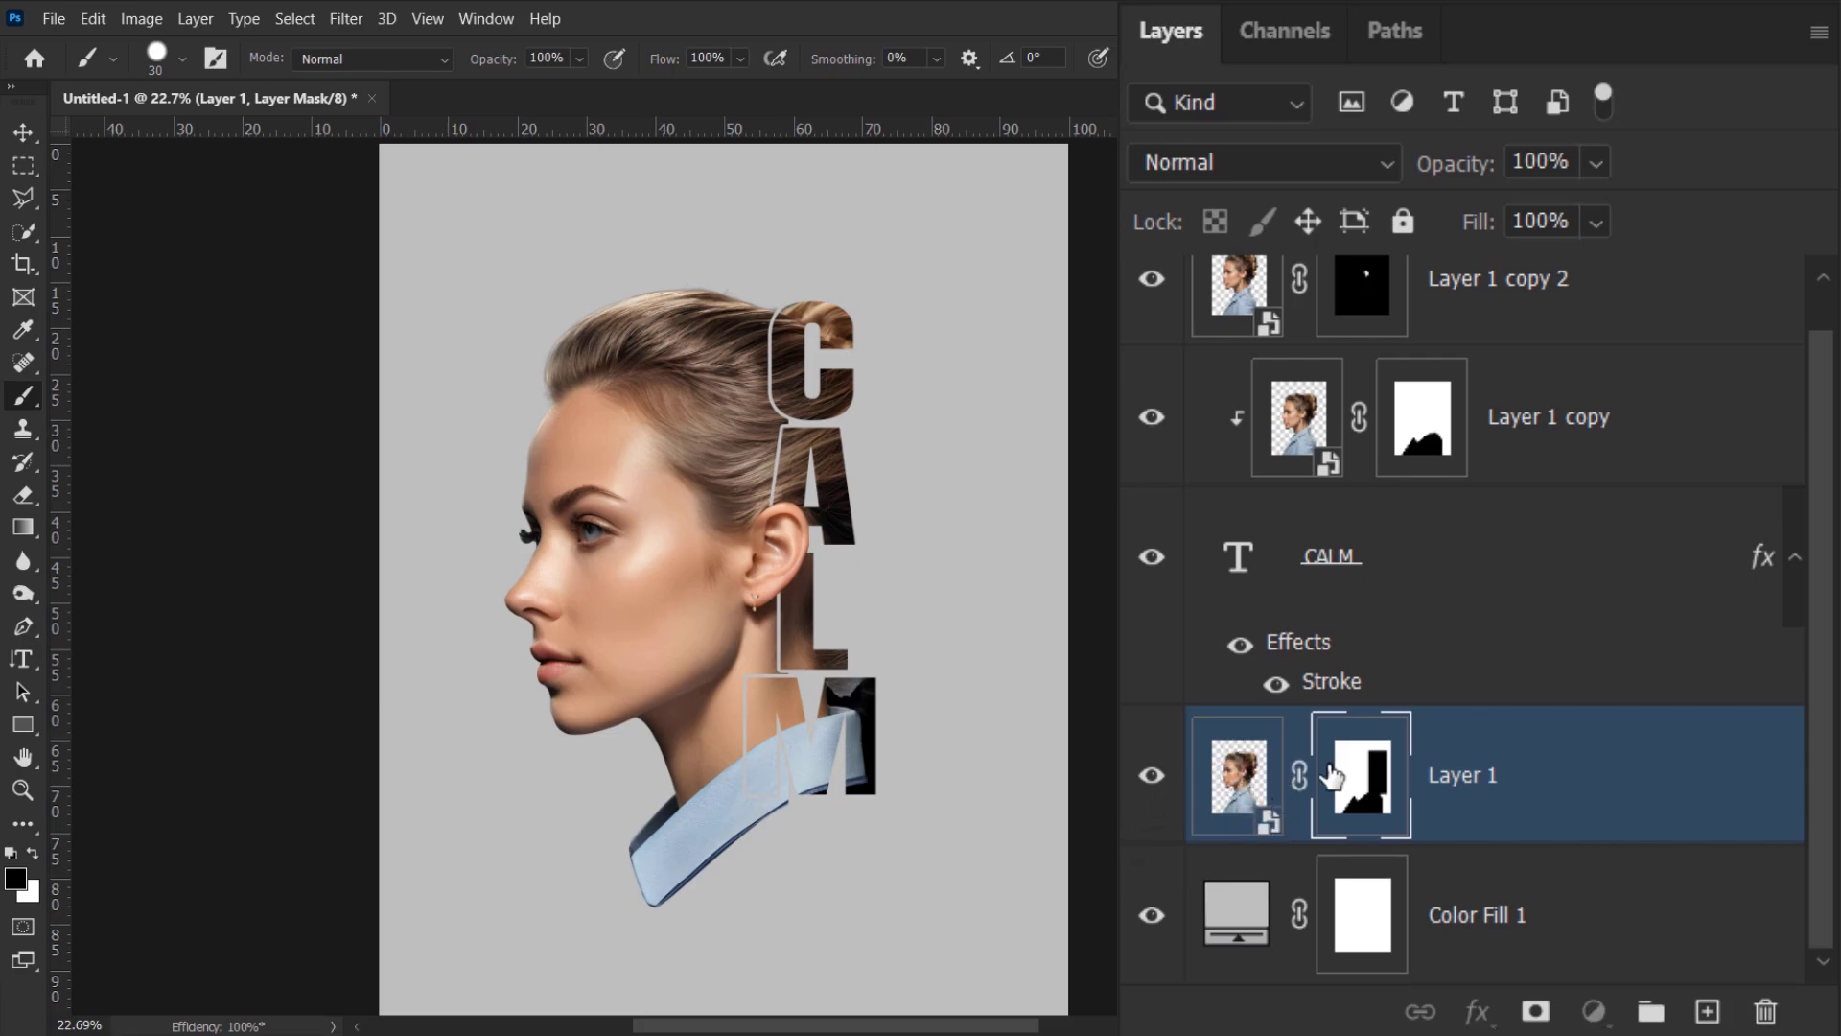
{"action": "left_click", "coordinate": [1247, 782], "text": "ctrl"}
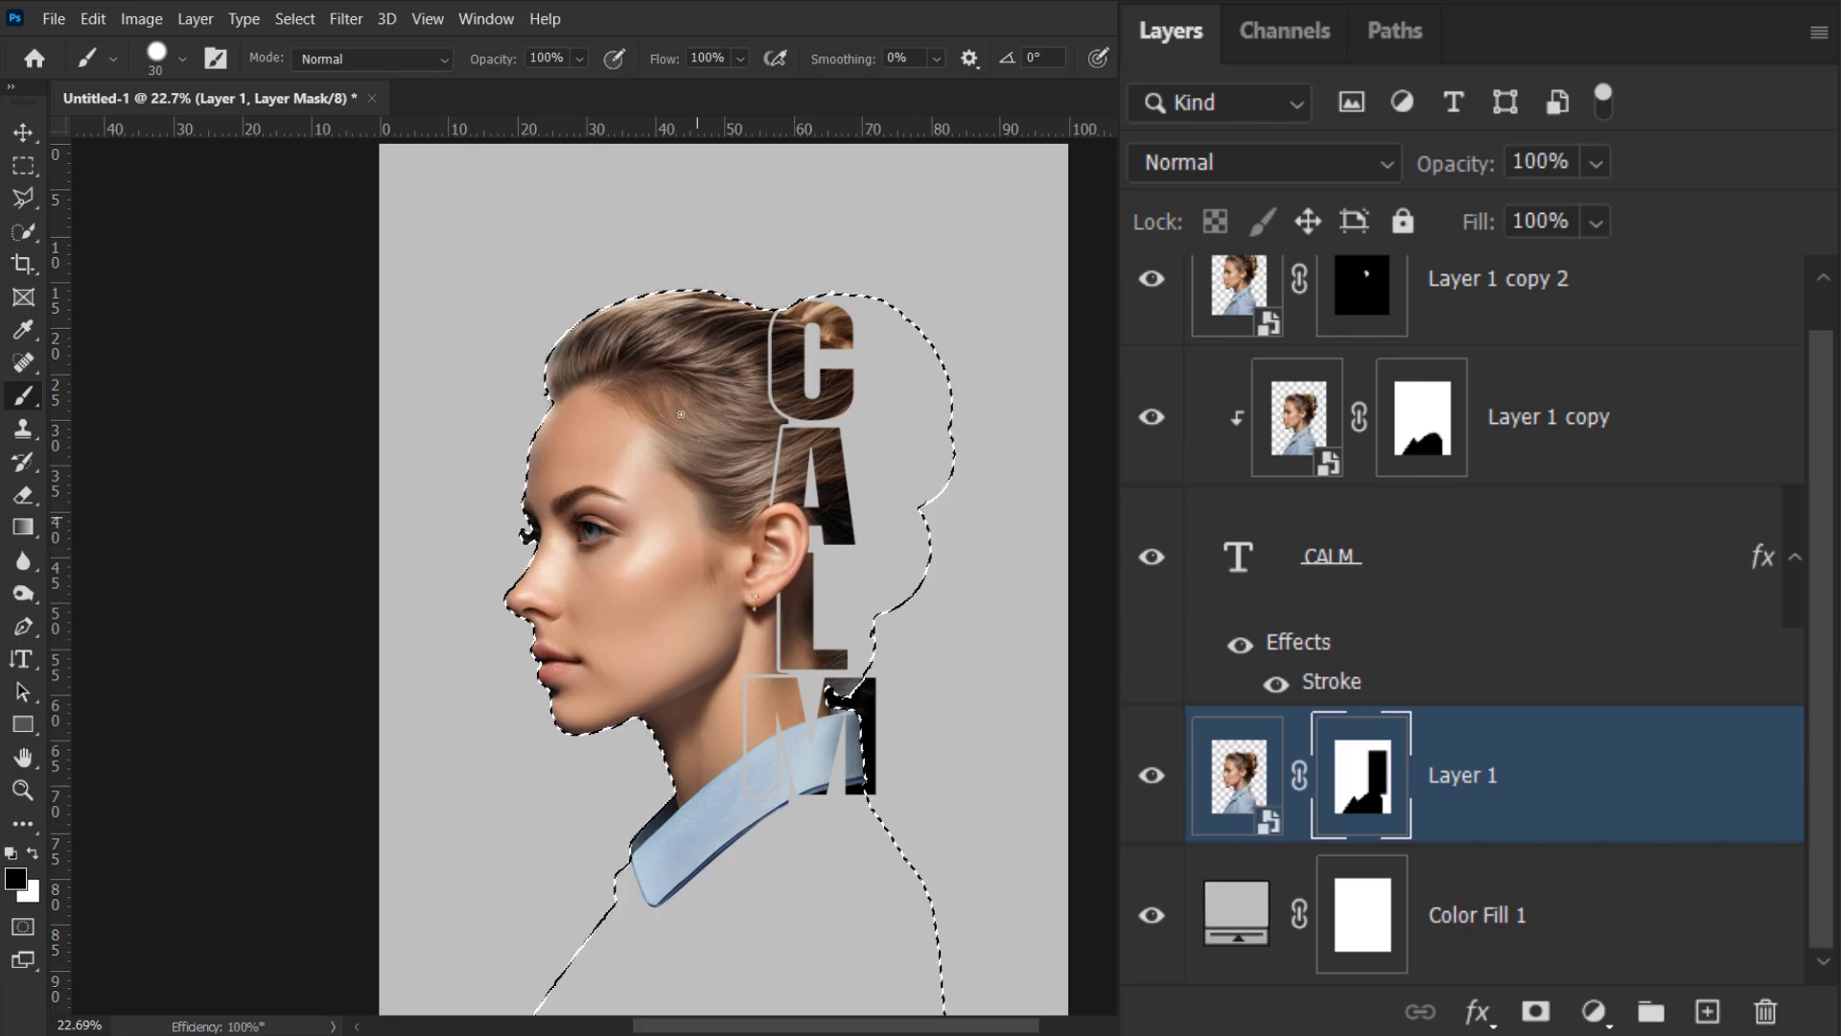
{"action": "scroll", "coordinate": [746, 404], "scroll_direction": "down", "scroll_amount": 1}
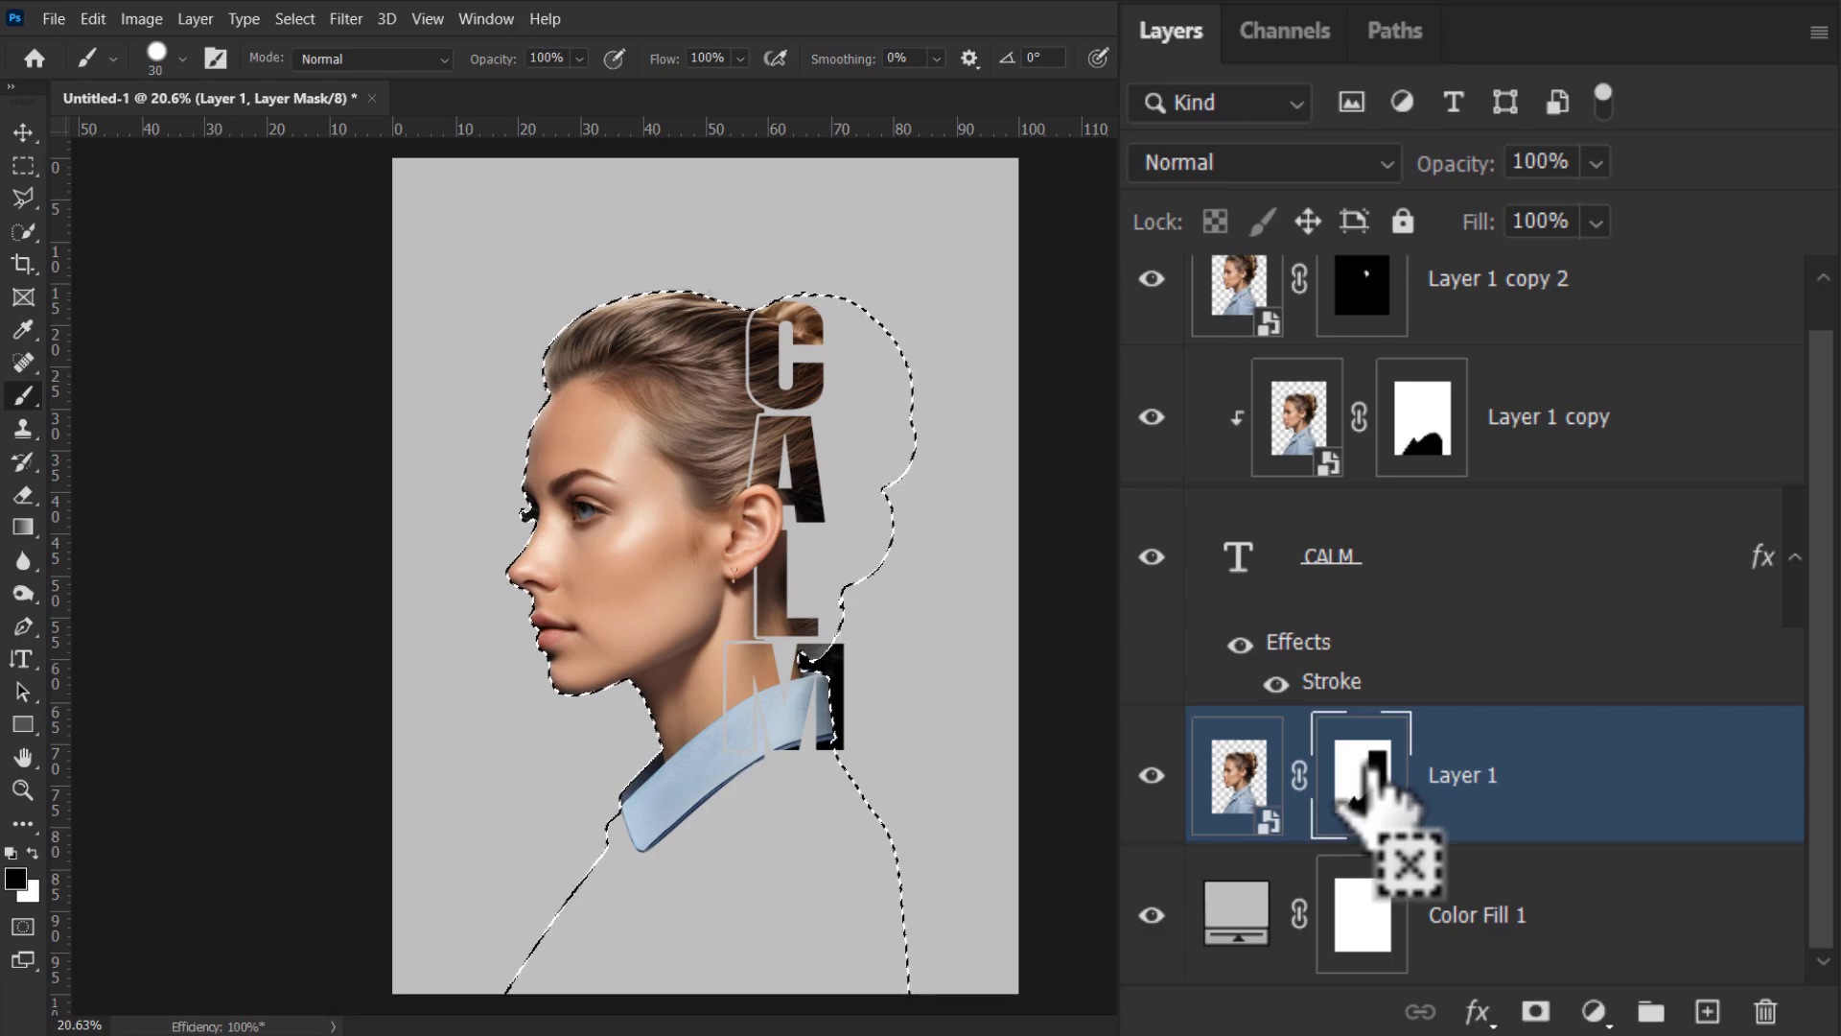
{"action": "left_click", "coordinate": [1355, 781]}
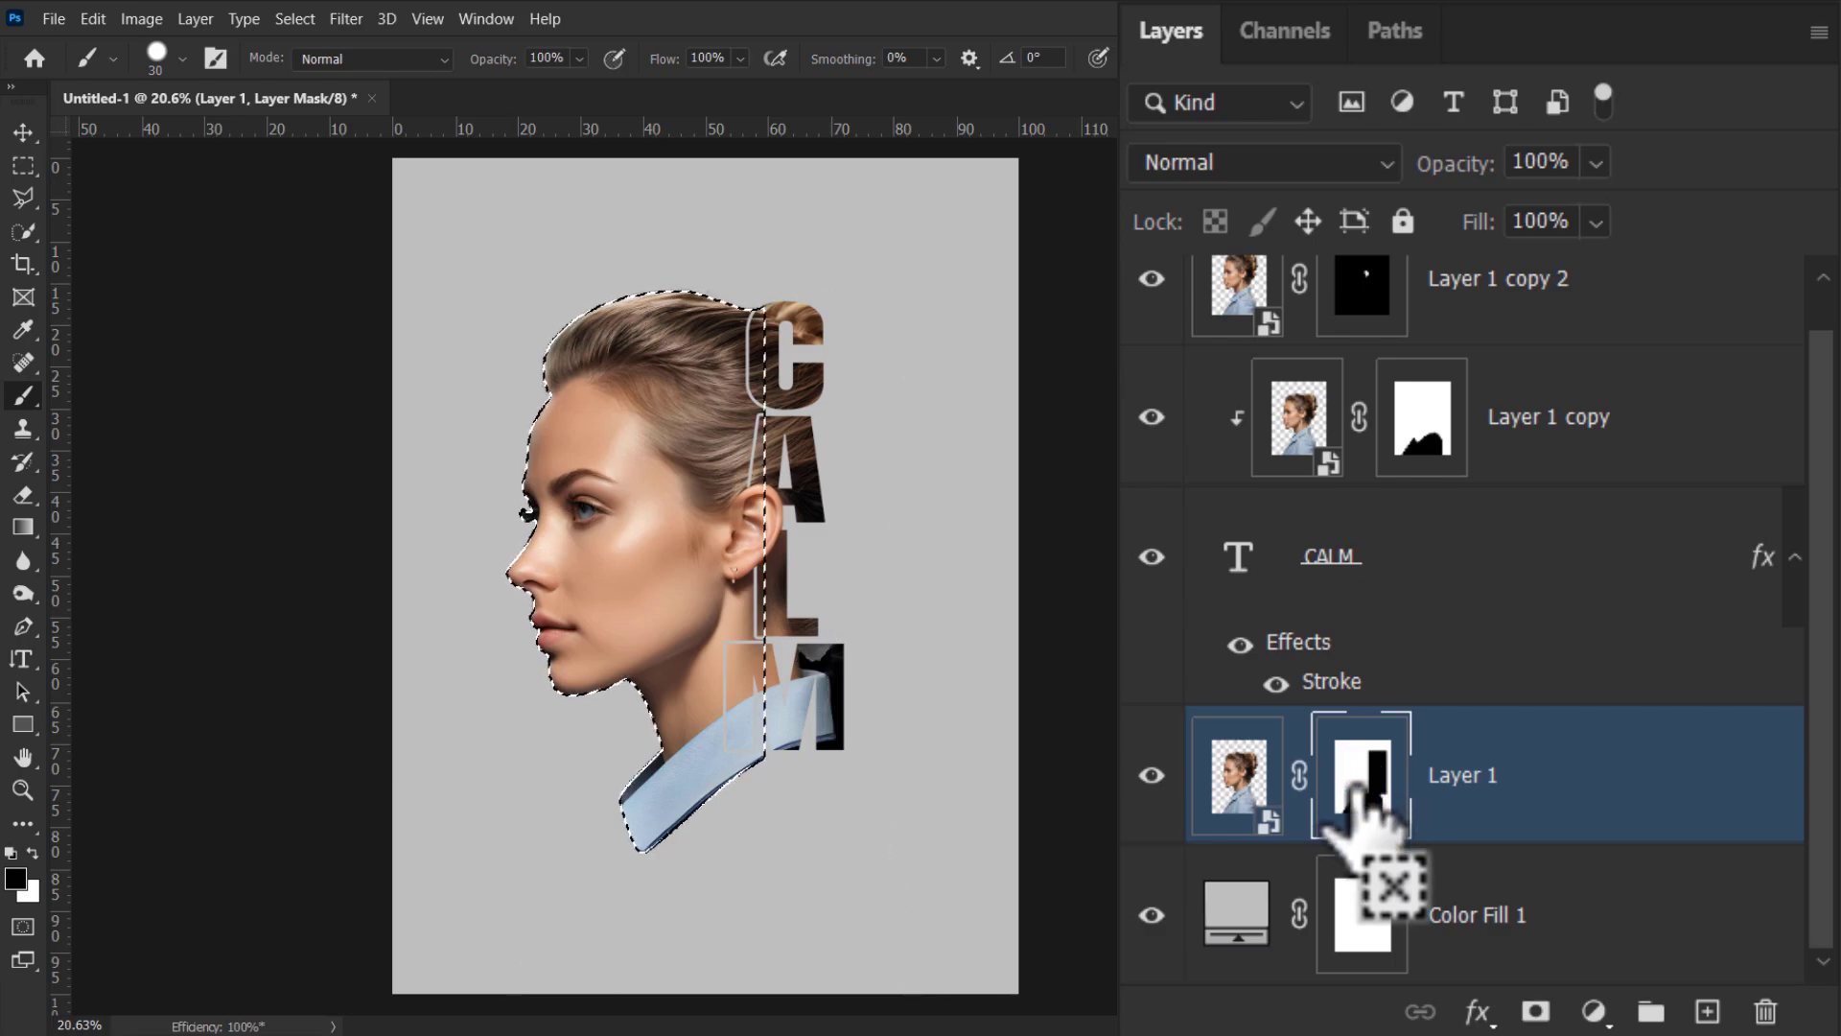
{"action": "scroll", "coordinate": [694, 559], "scroll_direction": "up", "scroll_amount": 3}
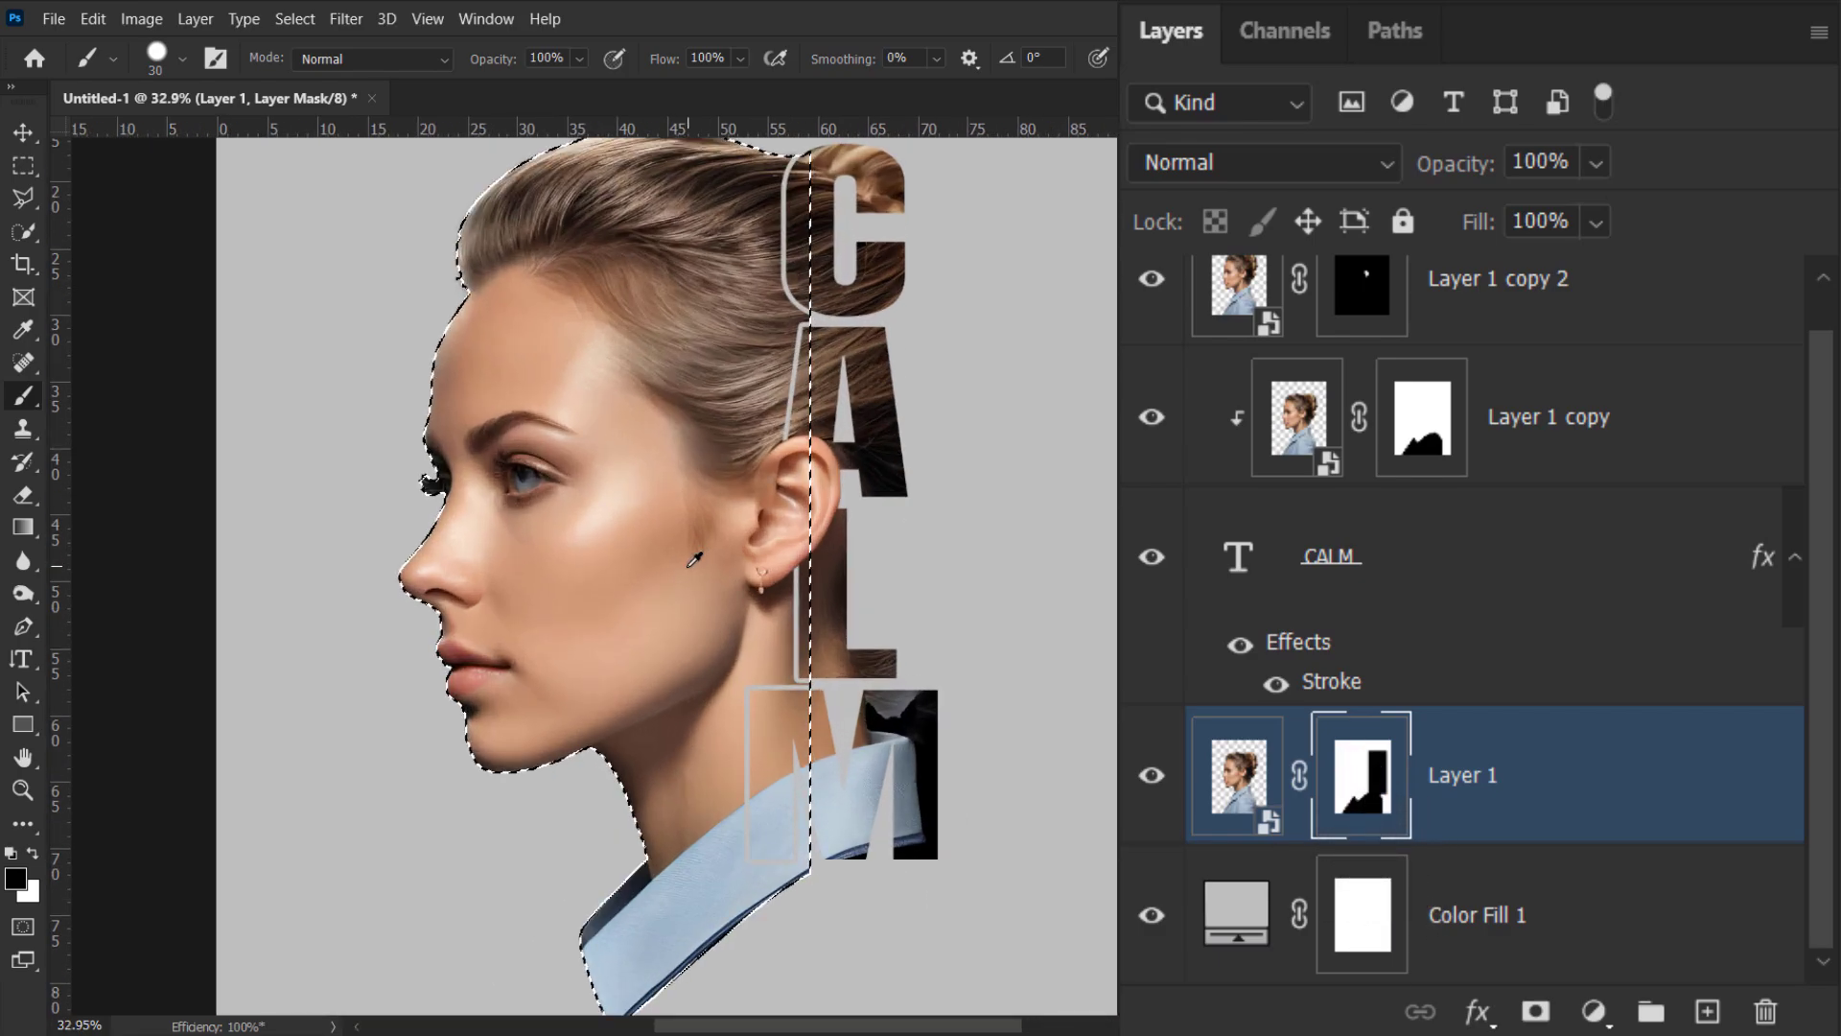
{"action": "scroll", "coordinate": [697, 298], "scroll_direction": "down", "scroll_amount": 1}
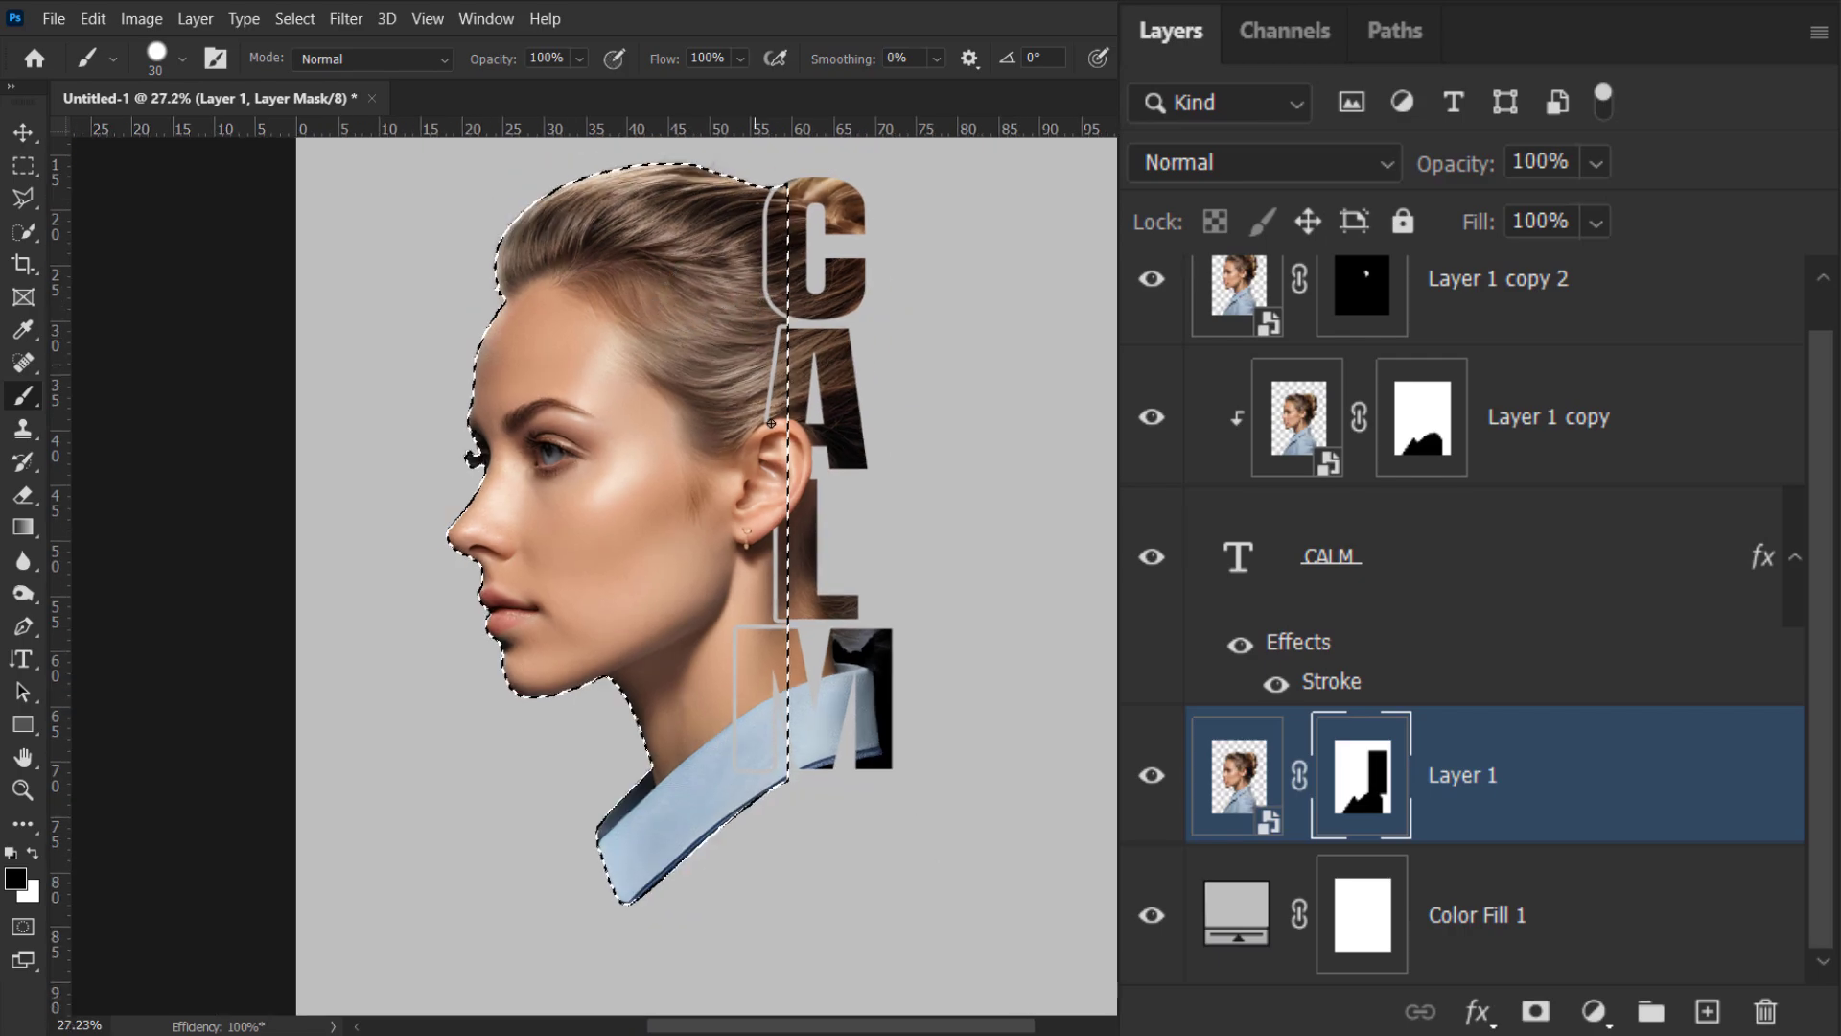
- Add the letter shapes of the CALM text layer to the current portrait selection
{"action": "scroll", "coordinate": [643, 324], "scroll_direction": "up", "scroll_amount": 1}
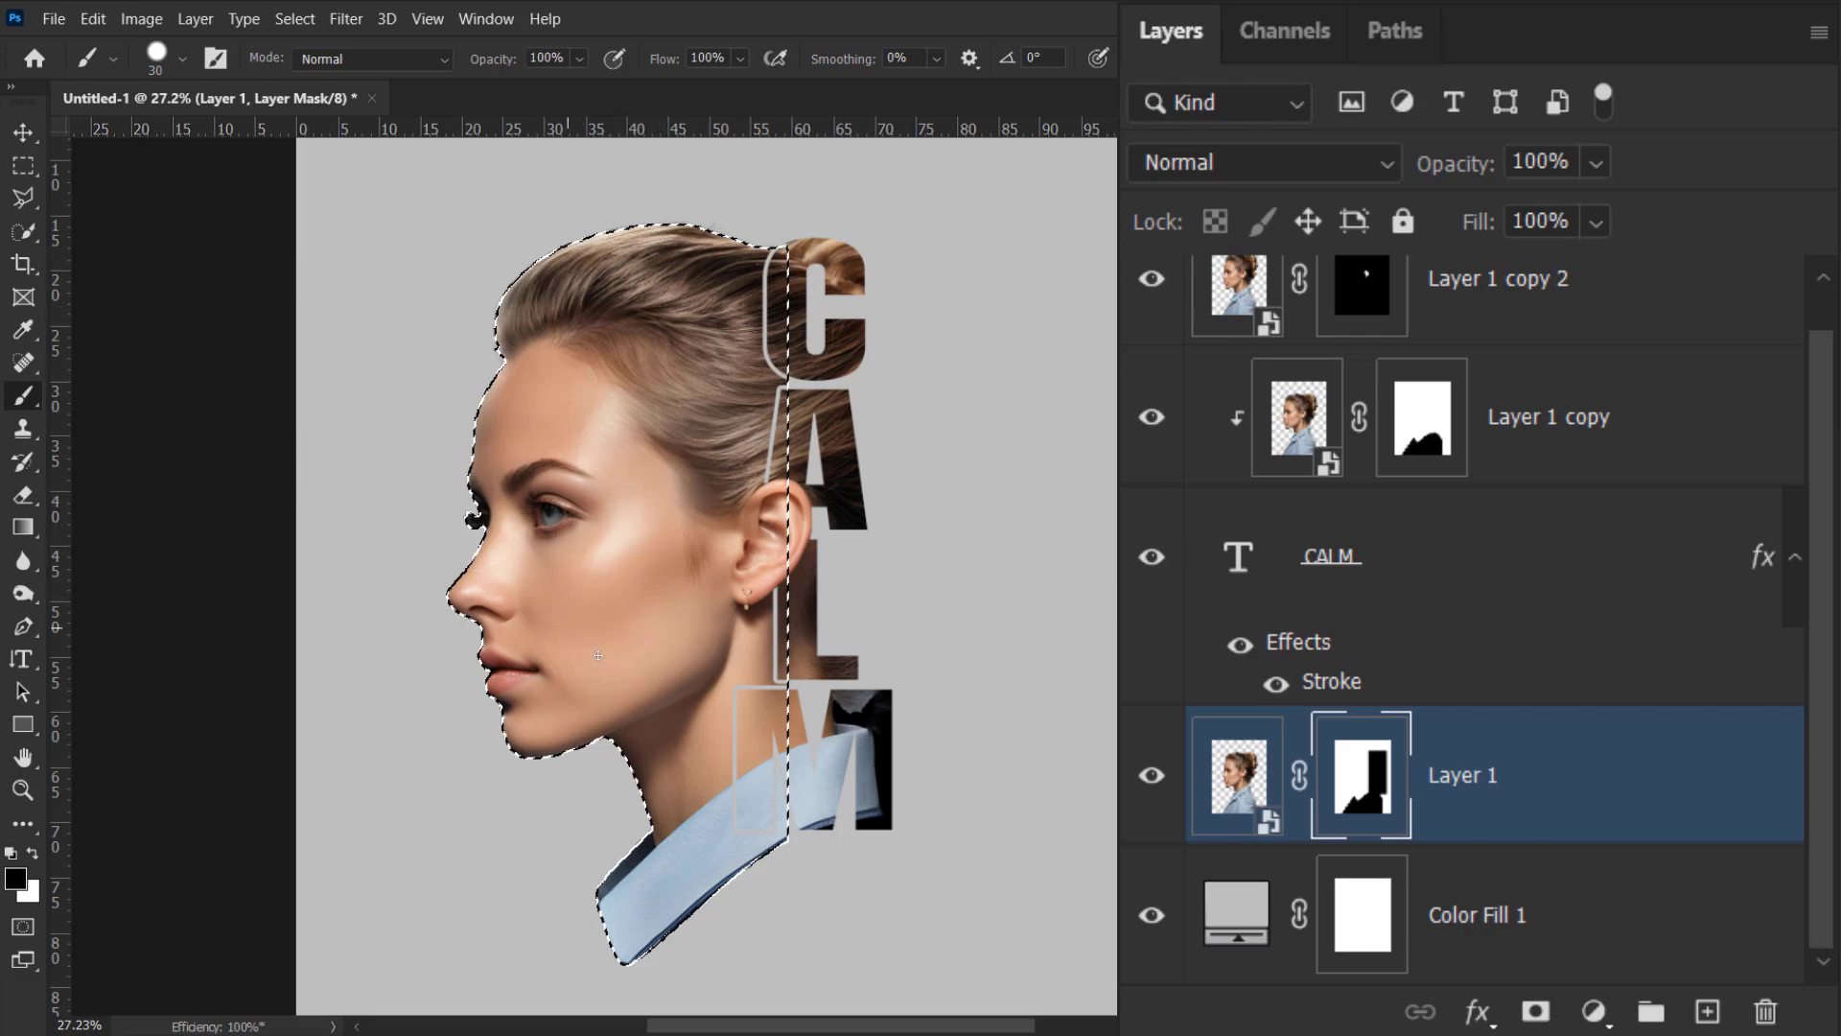
{"action": "scroll", "coordinate": [1611, 636], "scroll_direction": "up", "scroll_amount": 1}
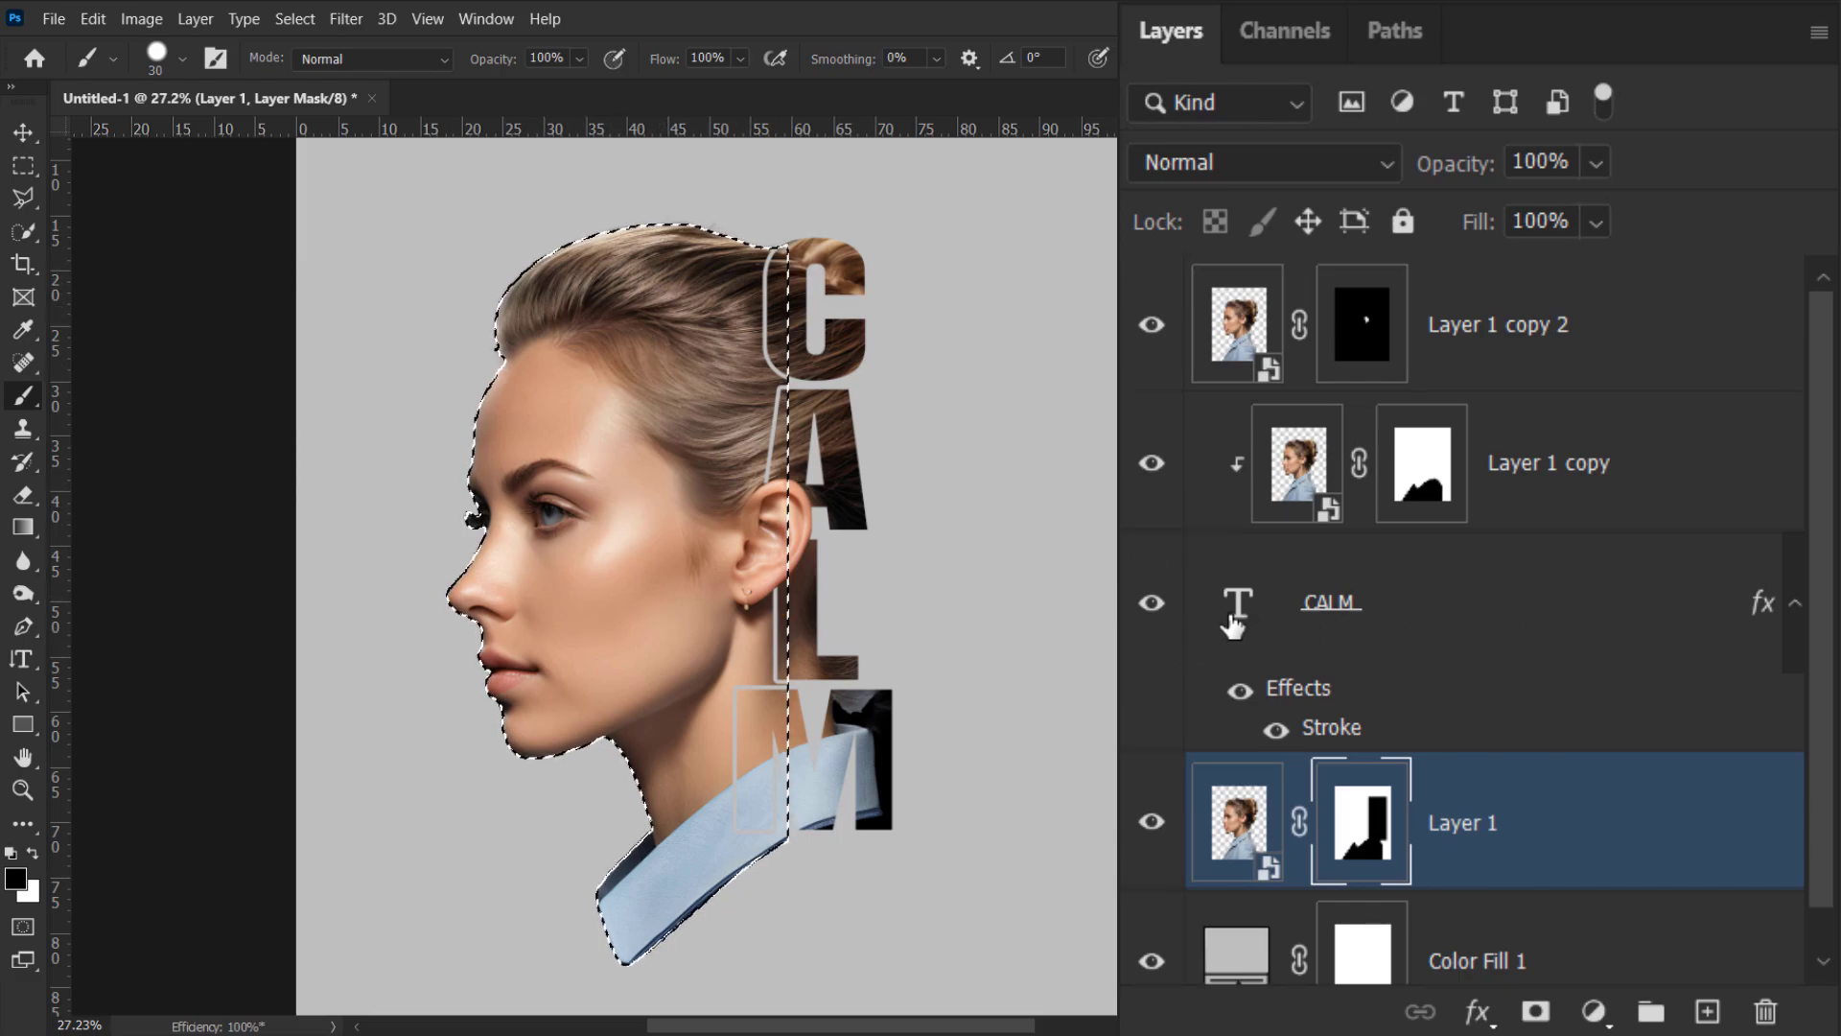
{"action": "left_click", "coordinate": [1328, 602]}
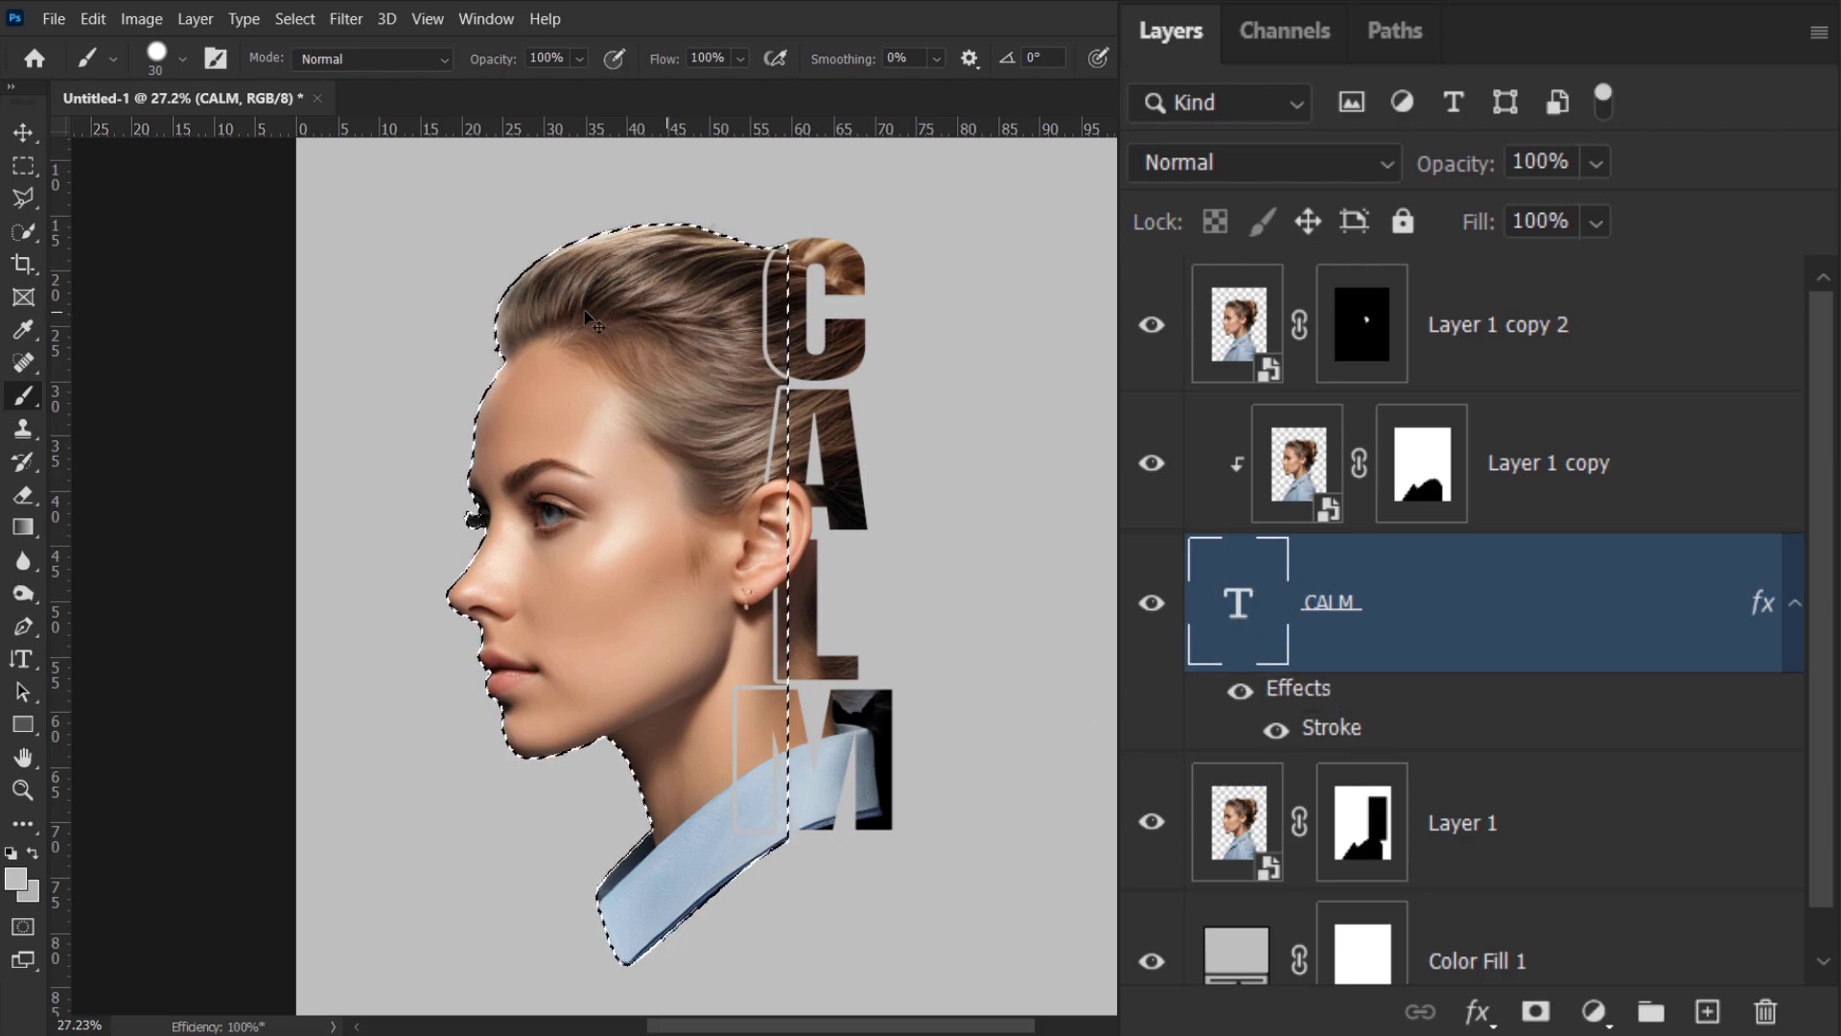
{"action": "left_click", "coordinate": [1237, 604], "text": "ctrl+shift"}
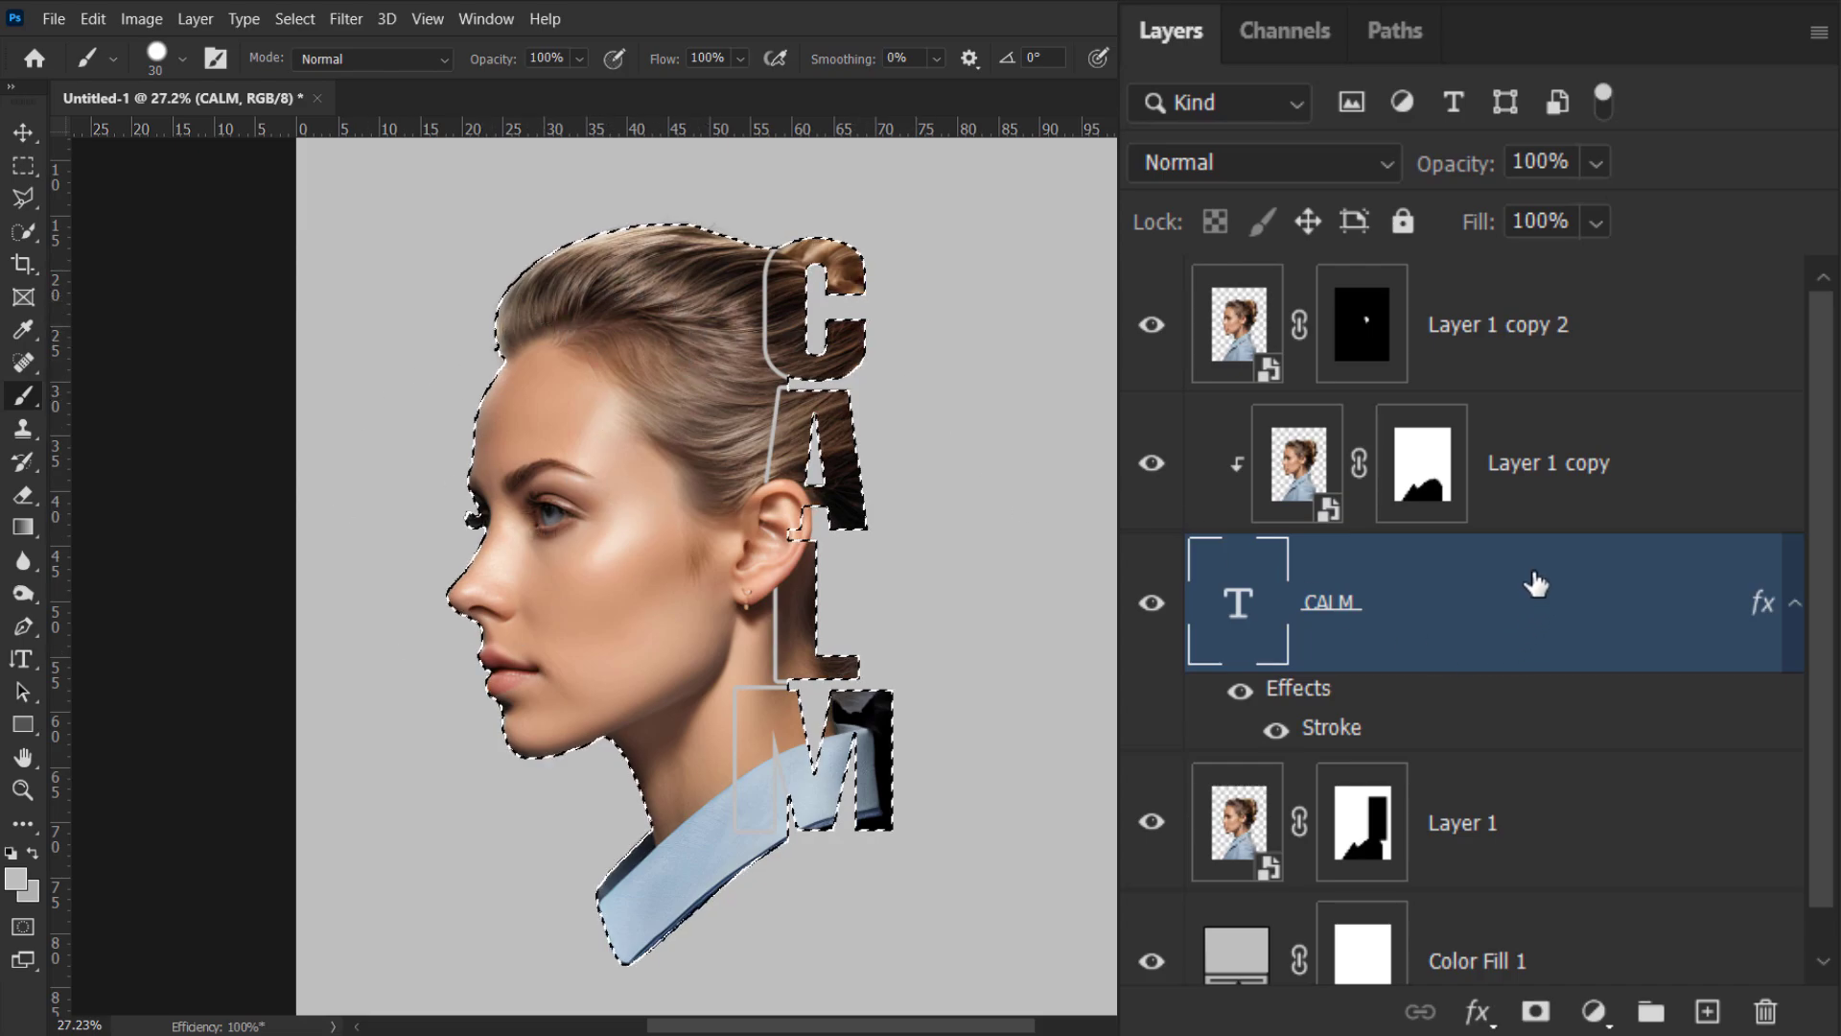
- Create a new layer above Layer 1 copy 2, try filling the combined selection with gray, and undo the fill
{"action": "left_click", "coordinate": [1501, 329]}
{"action": "left_click", "coordinate": [1708, 1011]}
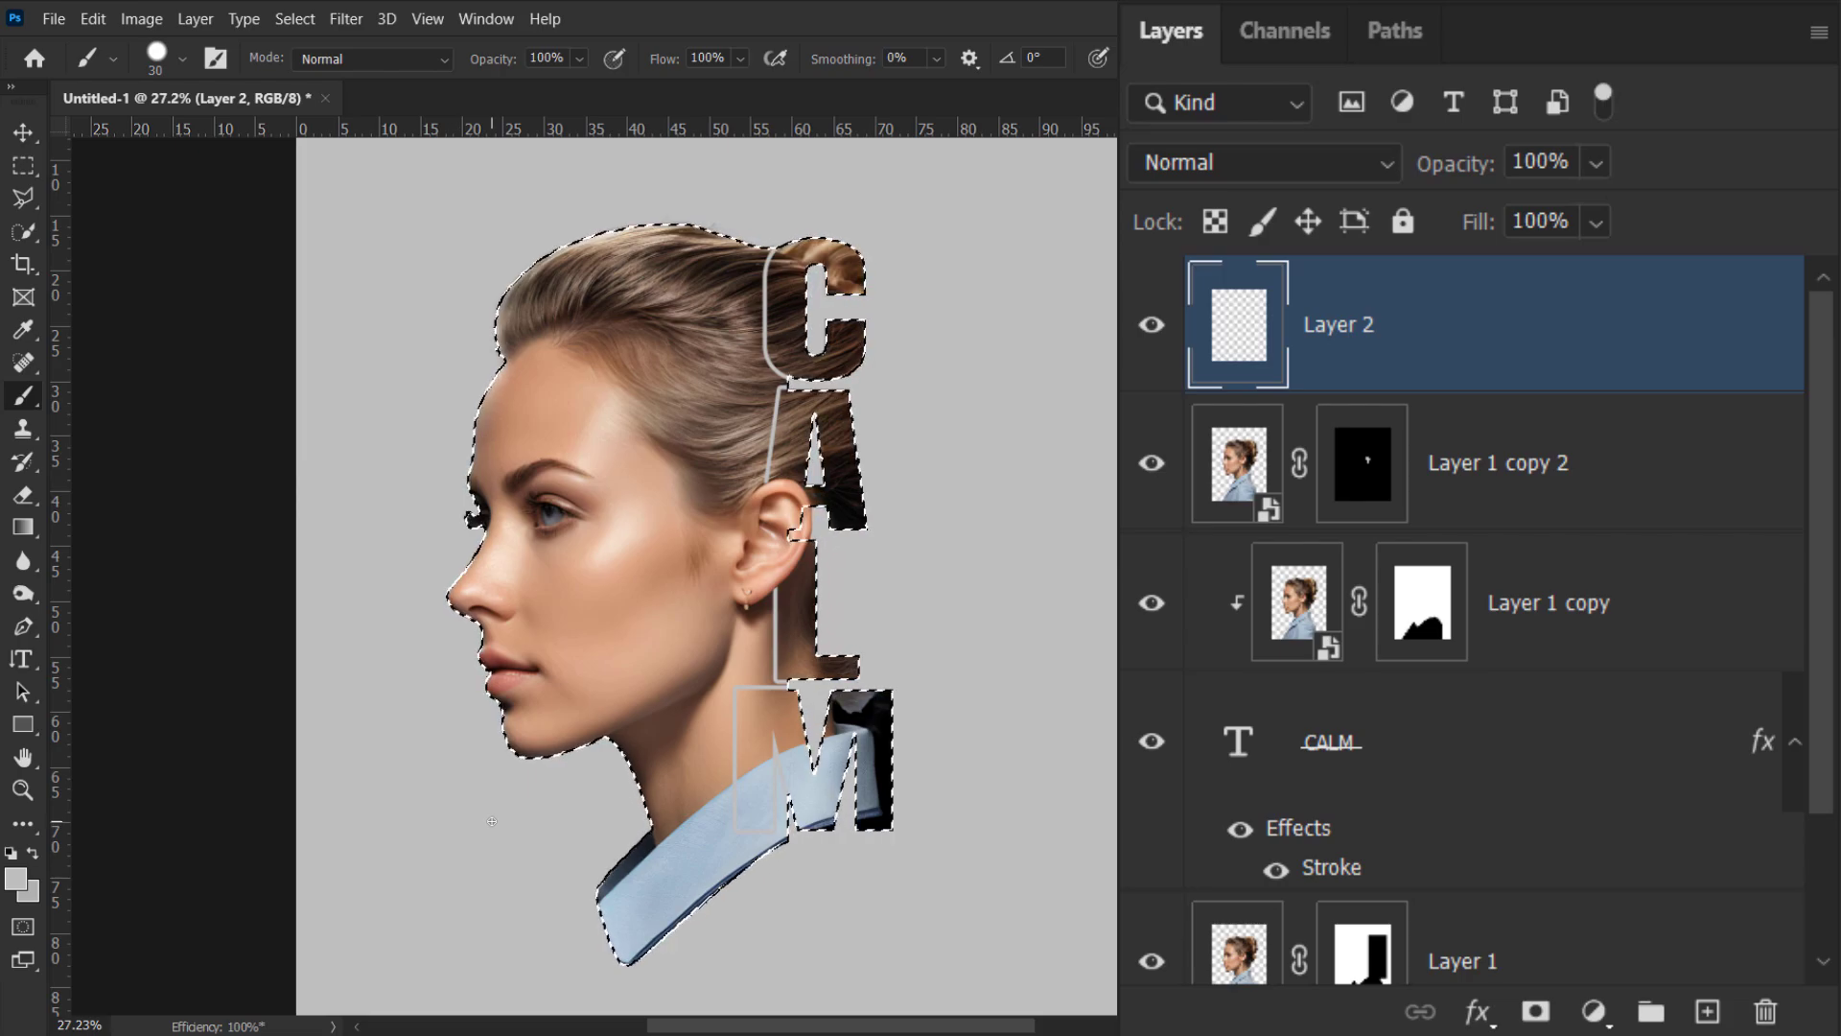
{"action": "key", "text": "alt+BackSpace"}
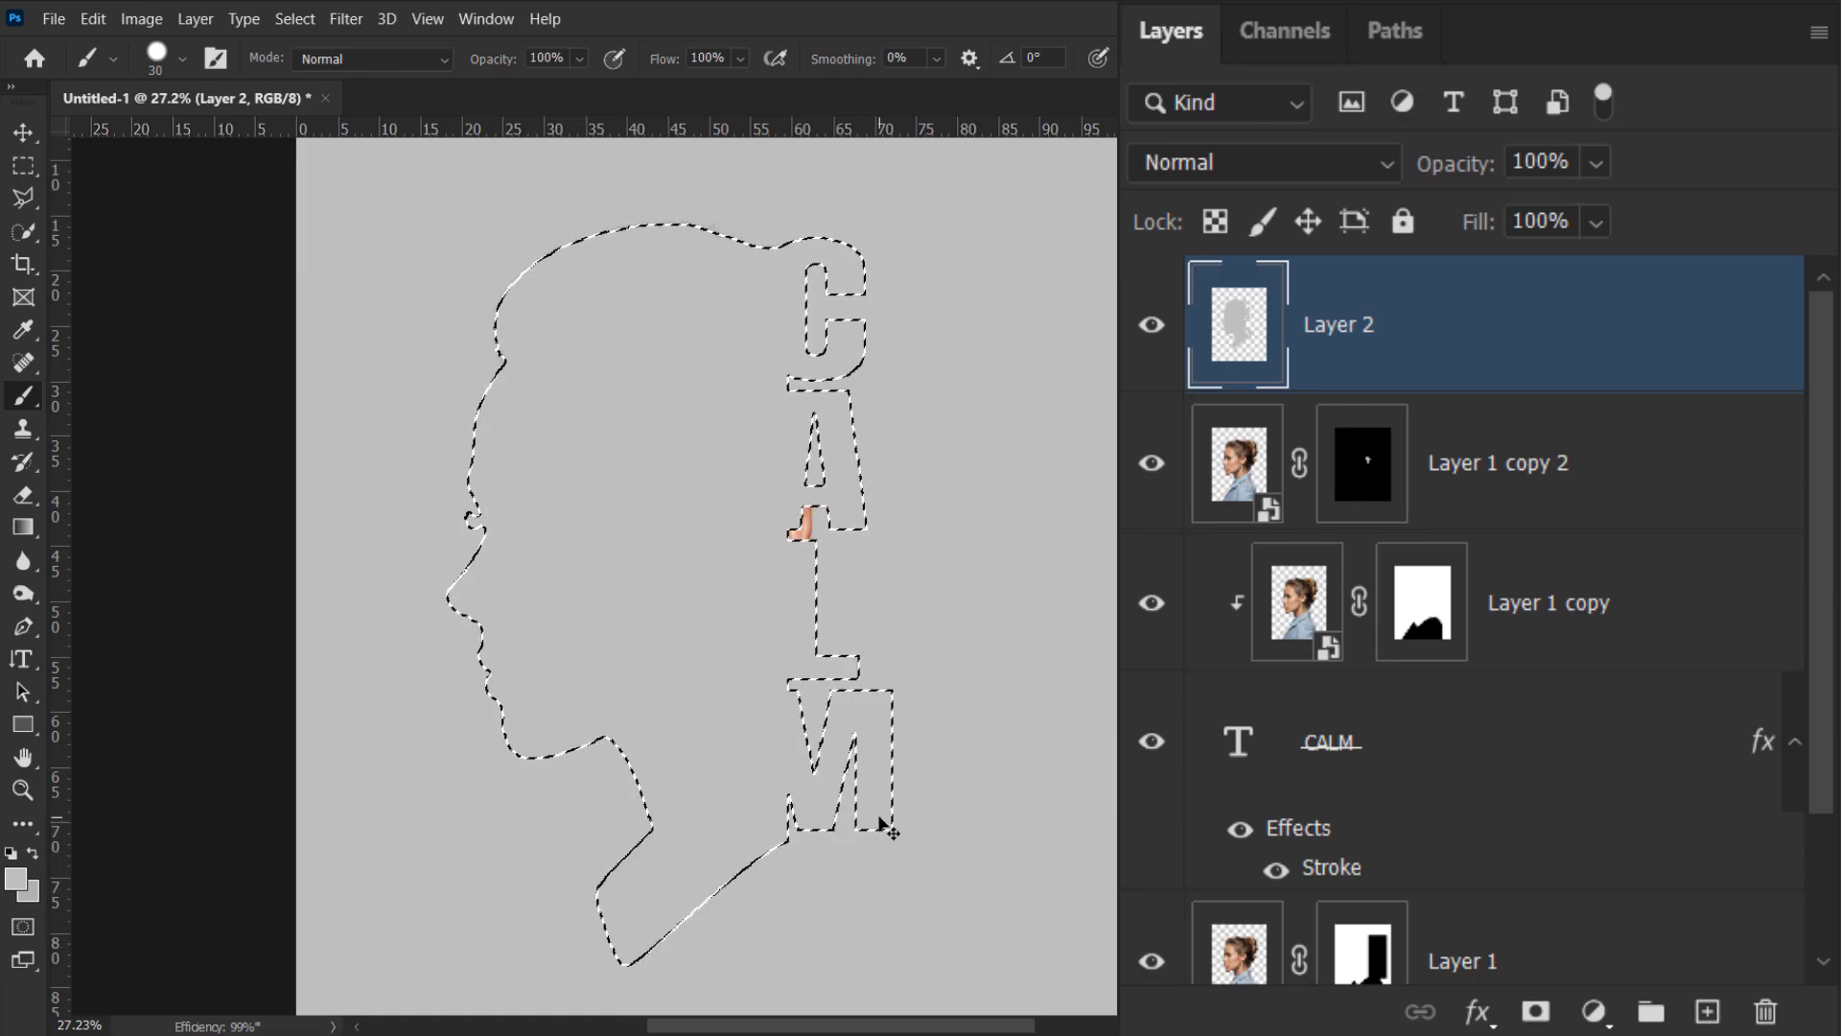
{"action": "key", "text": "ctrl+z"}
- Add the ear area from Layer 1 copy 2's mask to the current portrait and letter selection
{"action": "scroll", "coordinate": [810, 501], "scroll_direction": "up", "scroll_amount": 5}
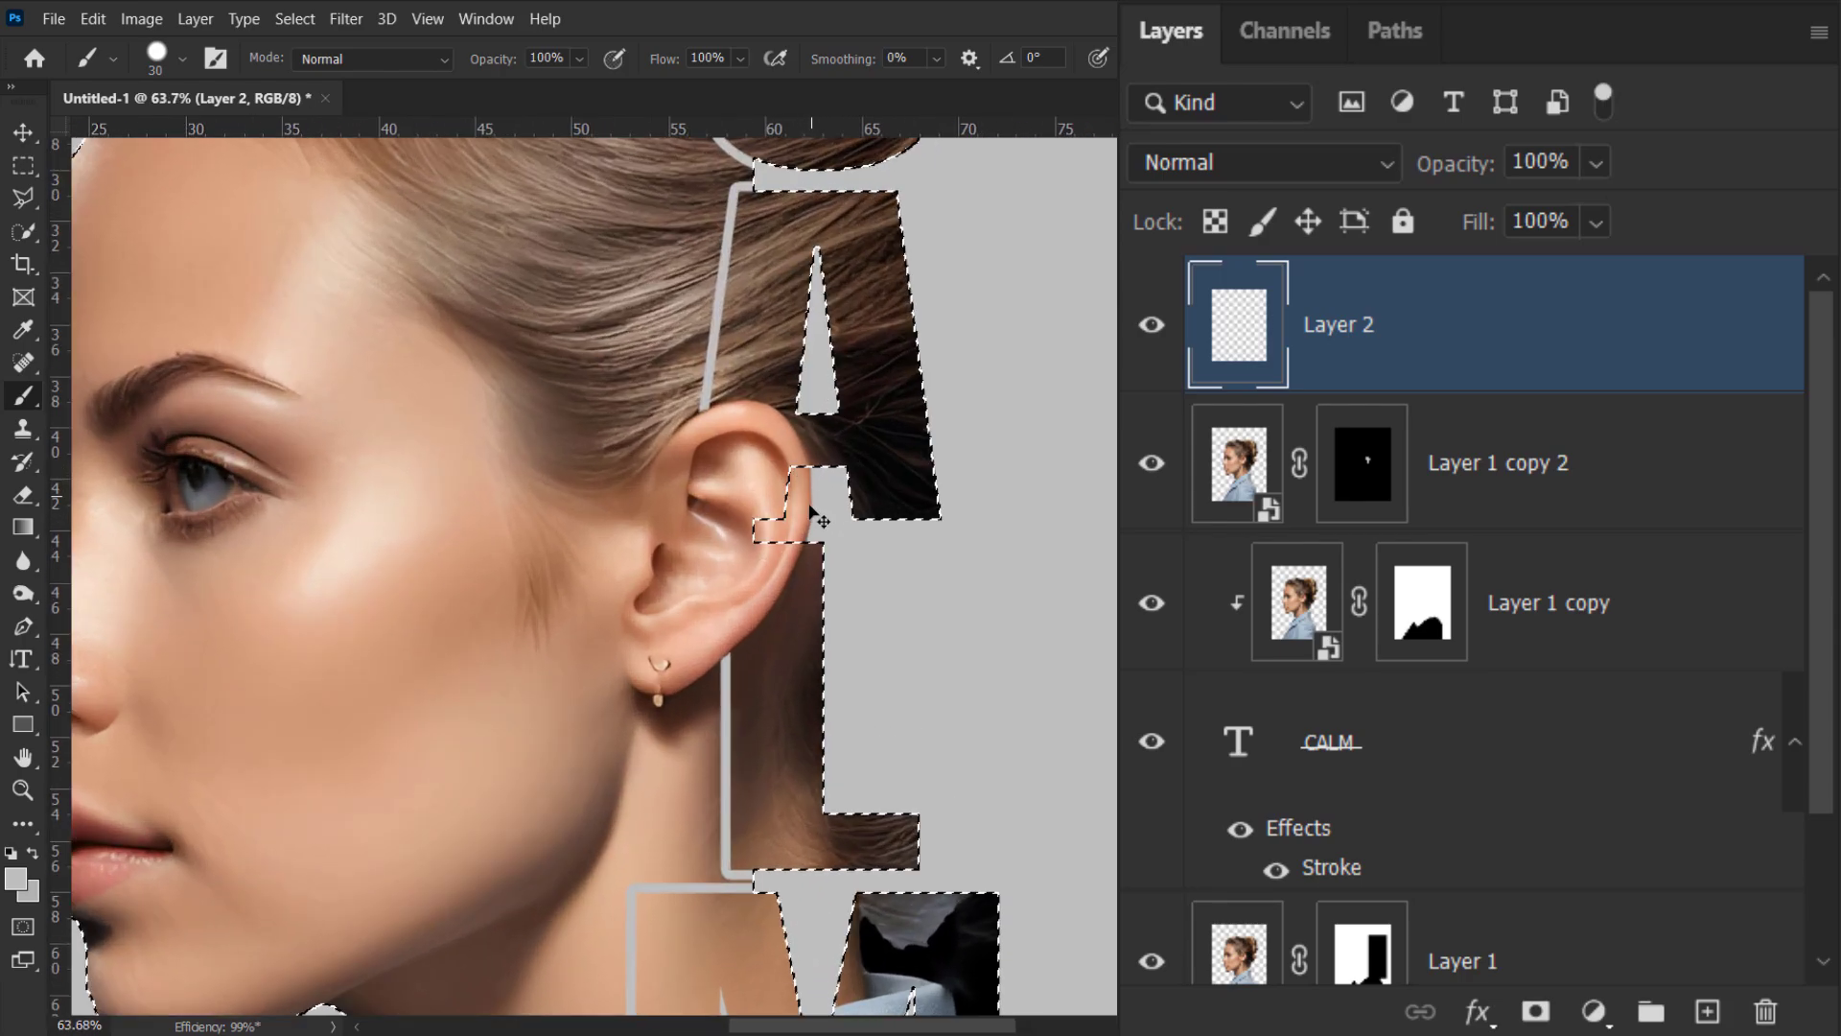
{"action": "scroll", "coordinate": [814, 501], "scroll_direction": "down", "scroll_amount": 3}
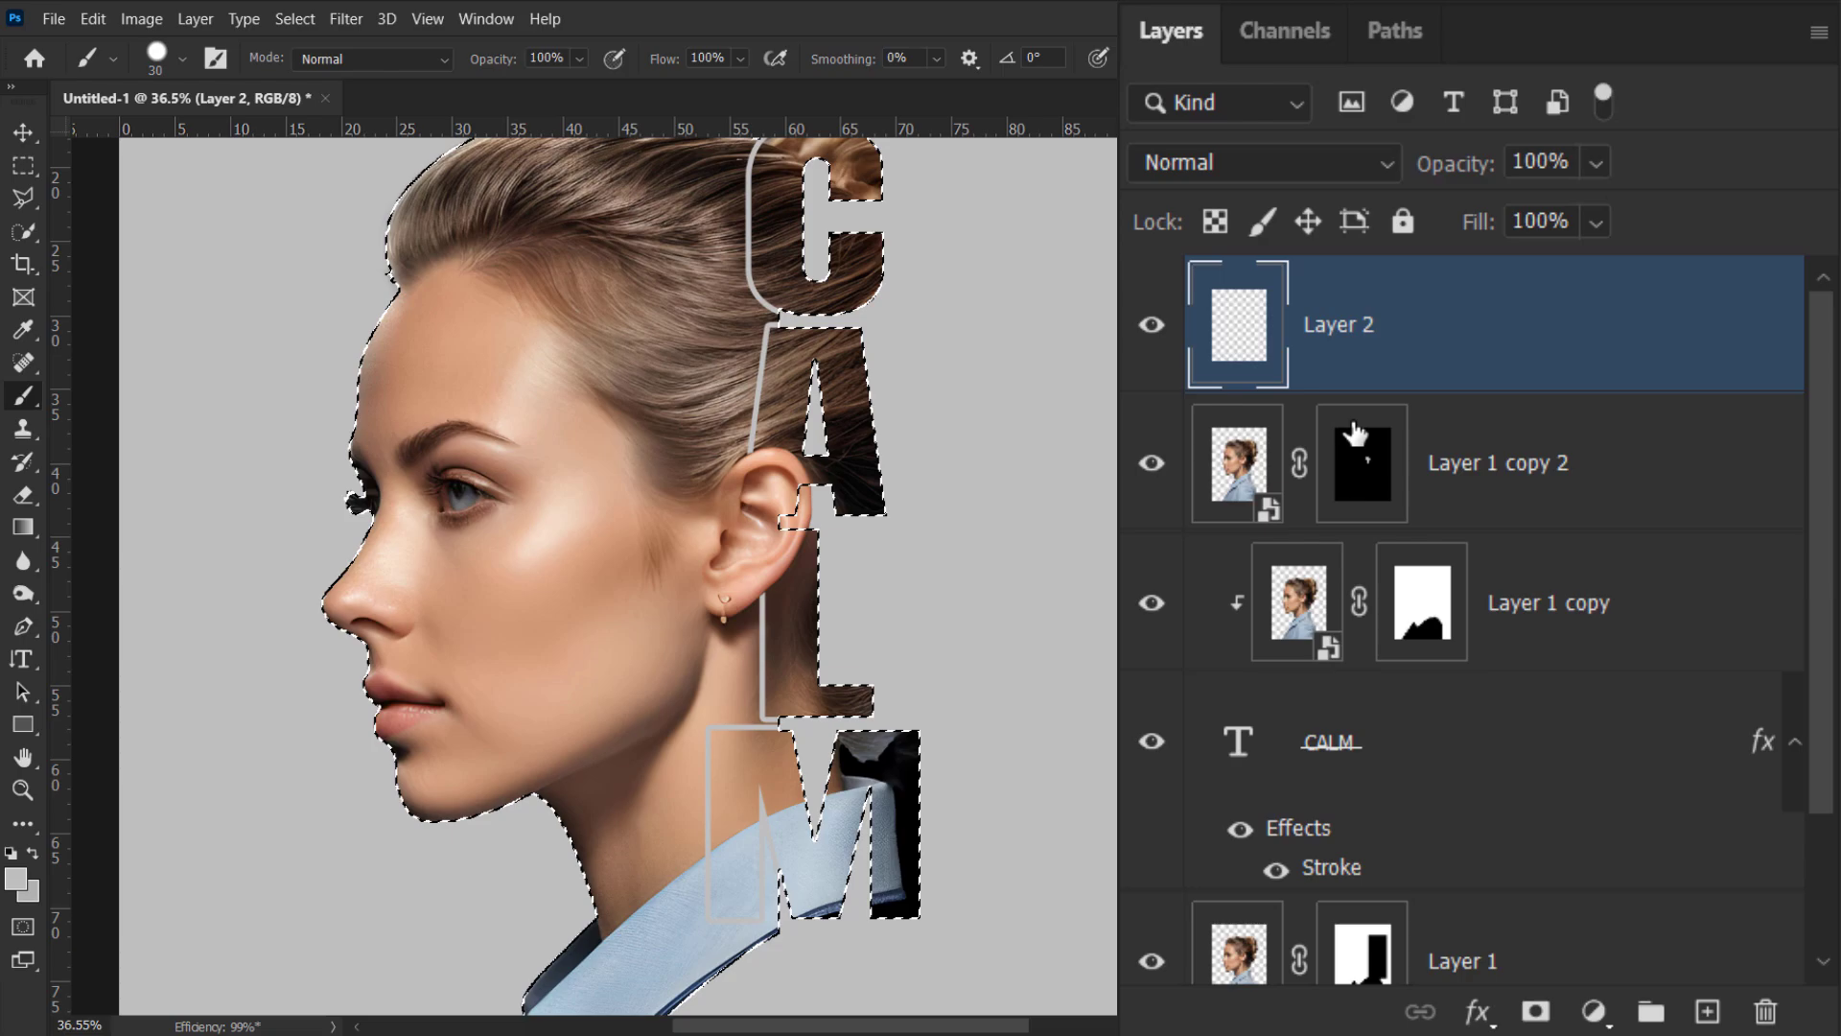
{"action": "left_click", "coordinate": [1152, 464]}
{"action": "left_click", "coordinate": [1151, 464]}
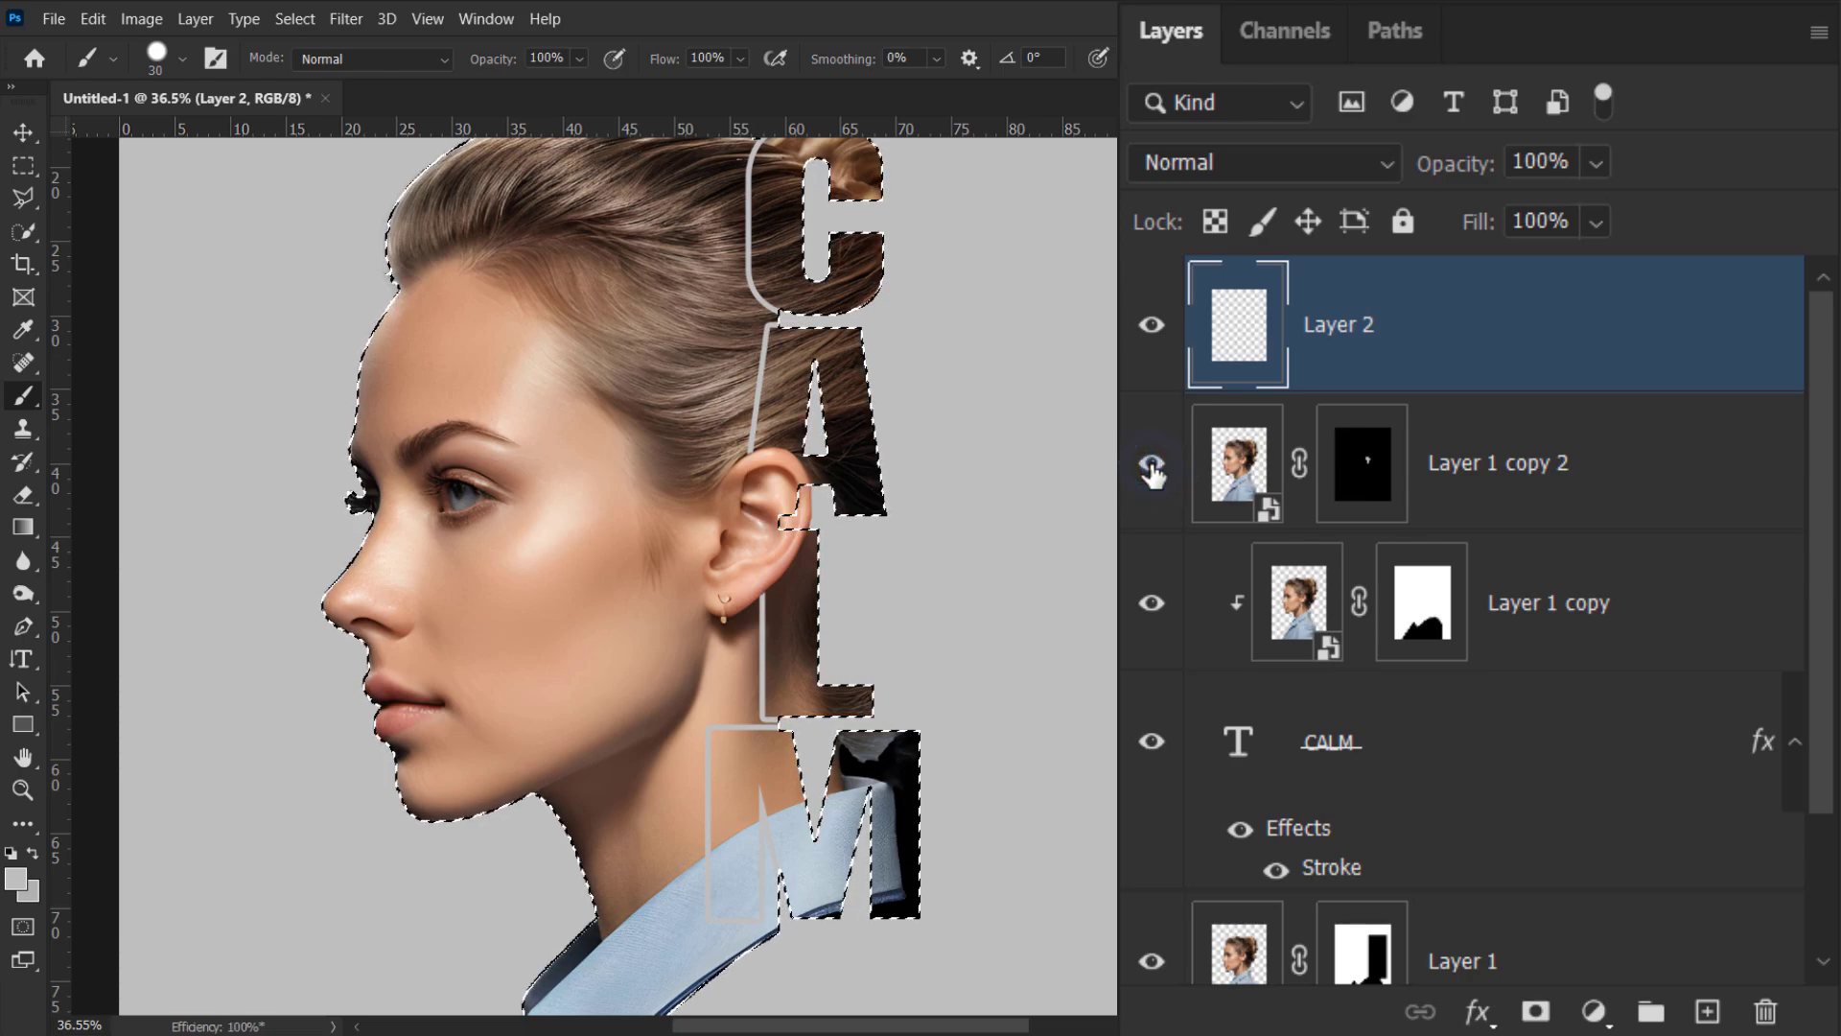
{"action": "left_click", "coordinate": [1566, 465]}
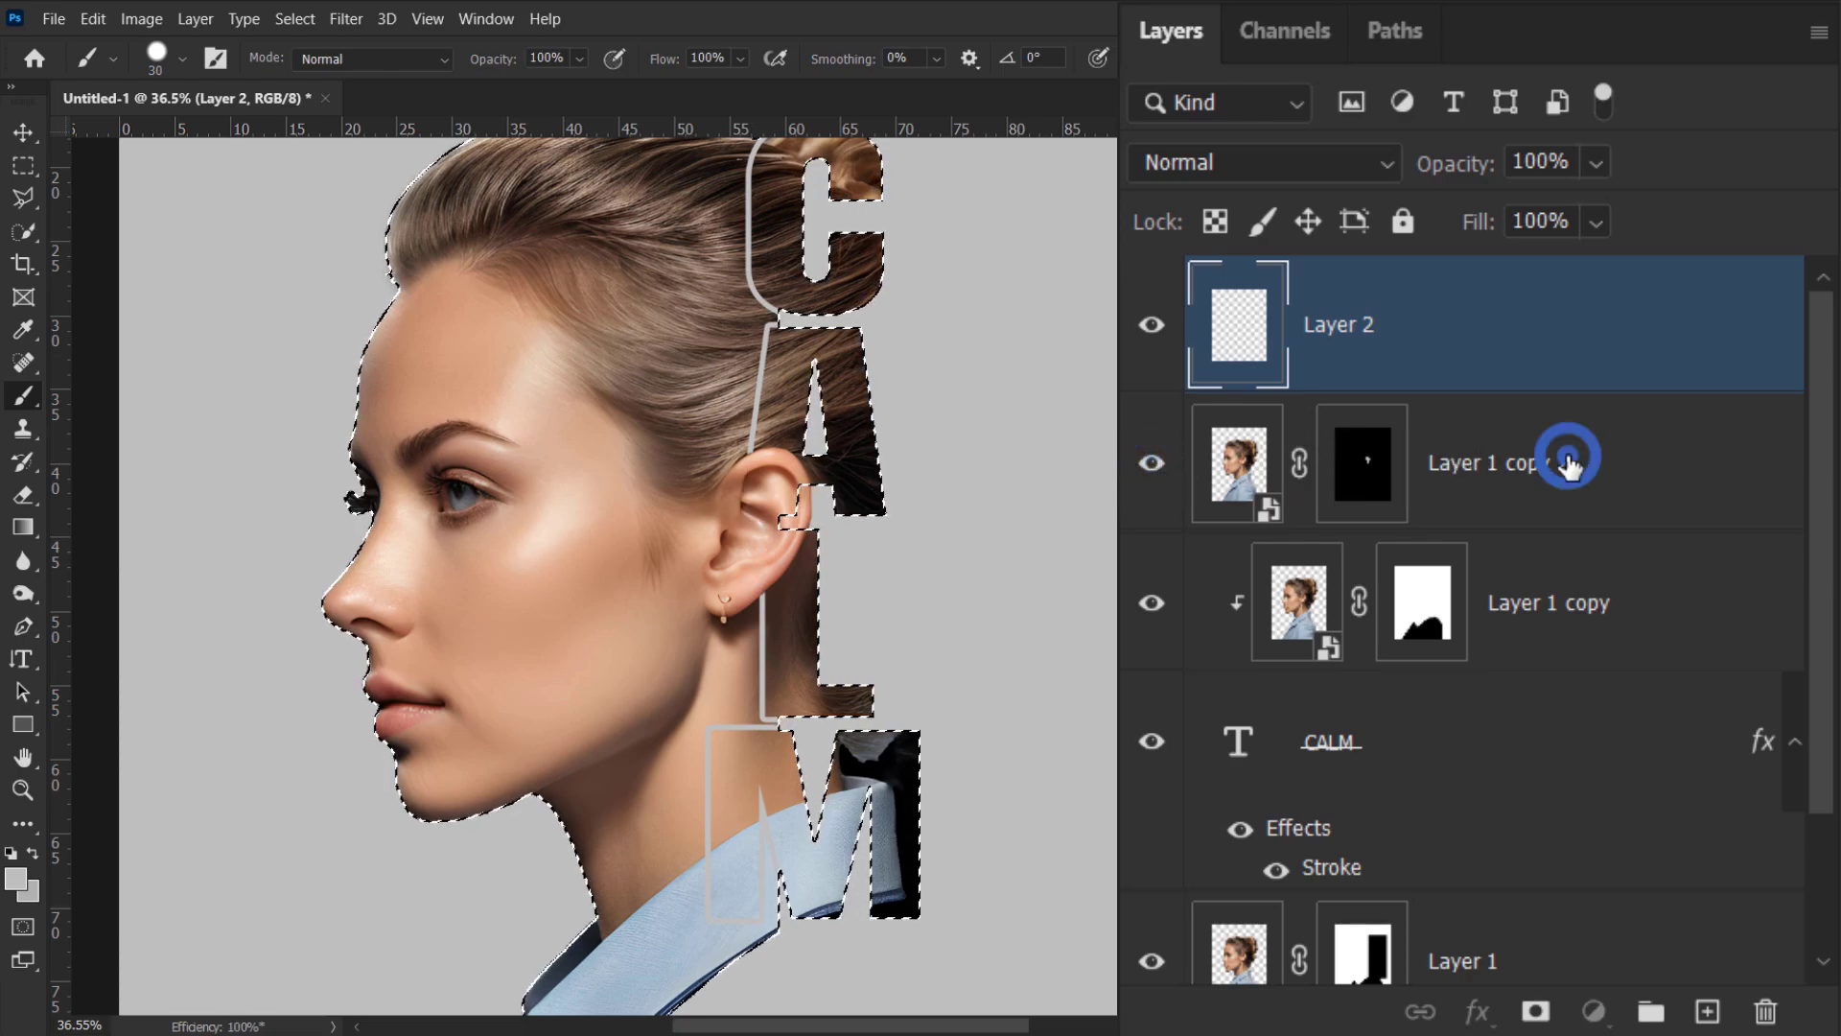
{"action": "left_click", "coordinate": [1156, 484]}
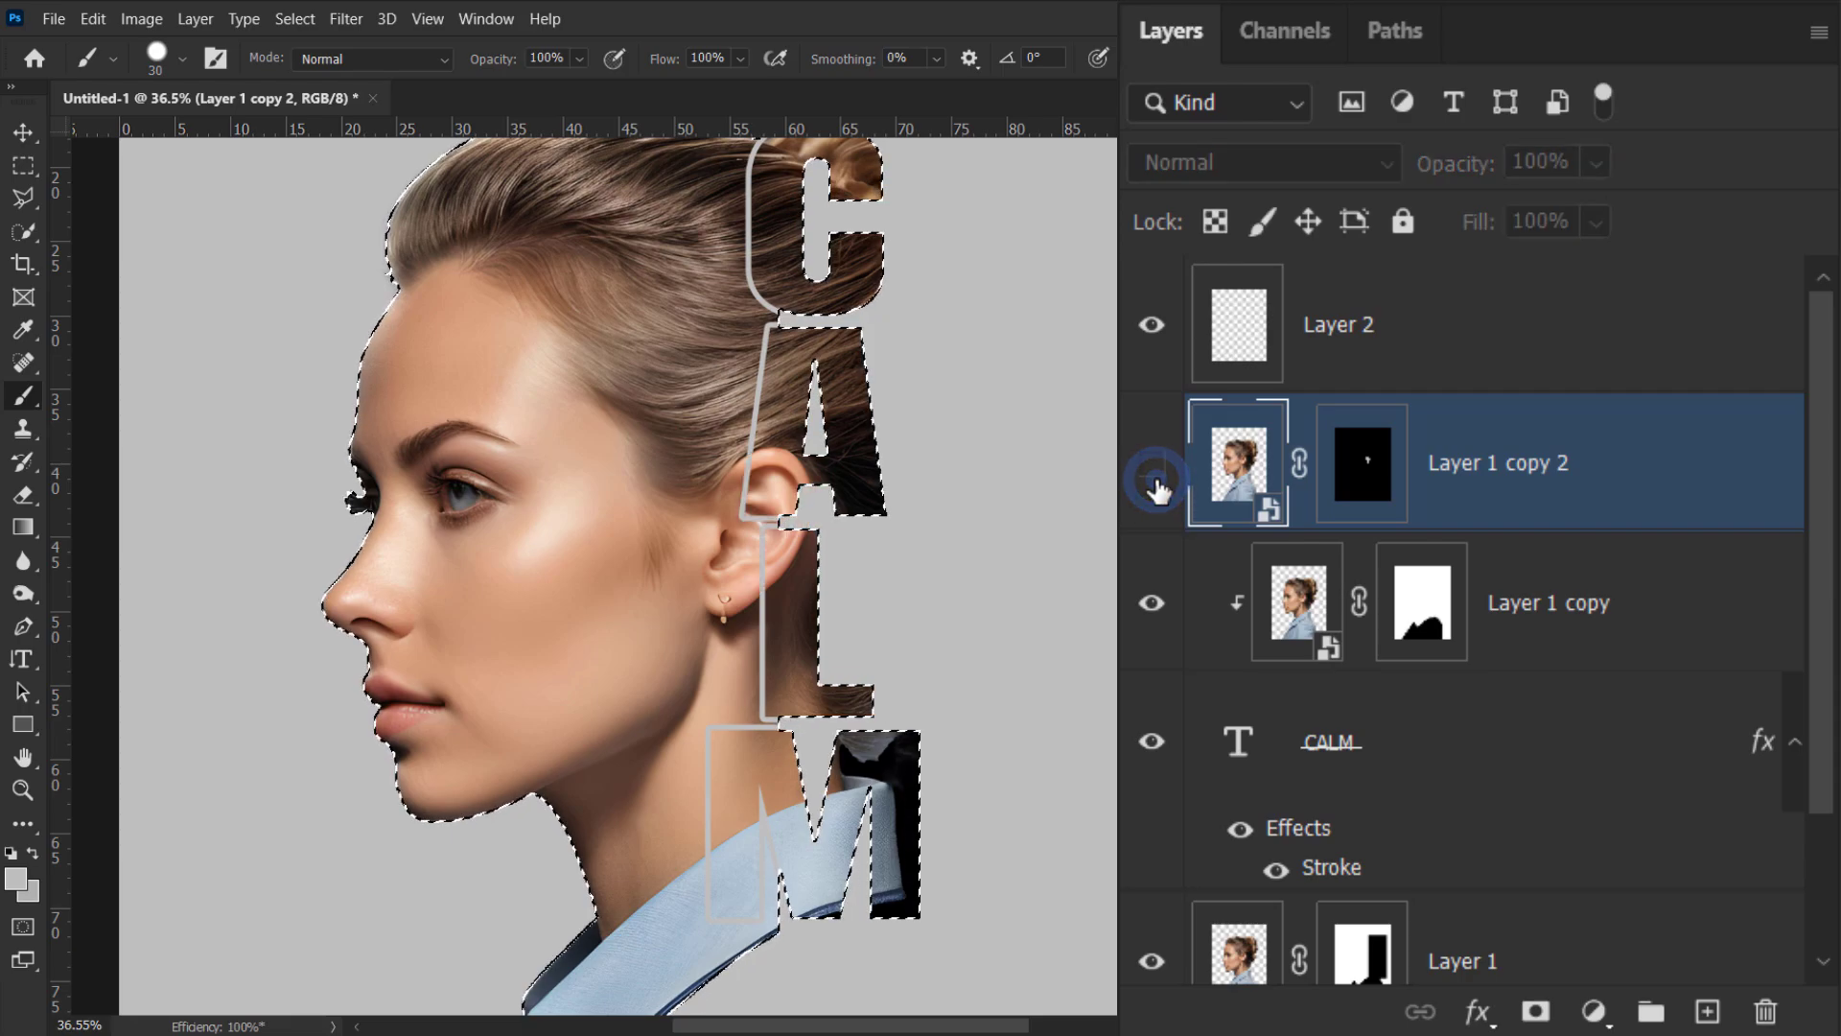
{"action": "left_click", "coordinate": [1158, 487]}
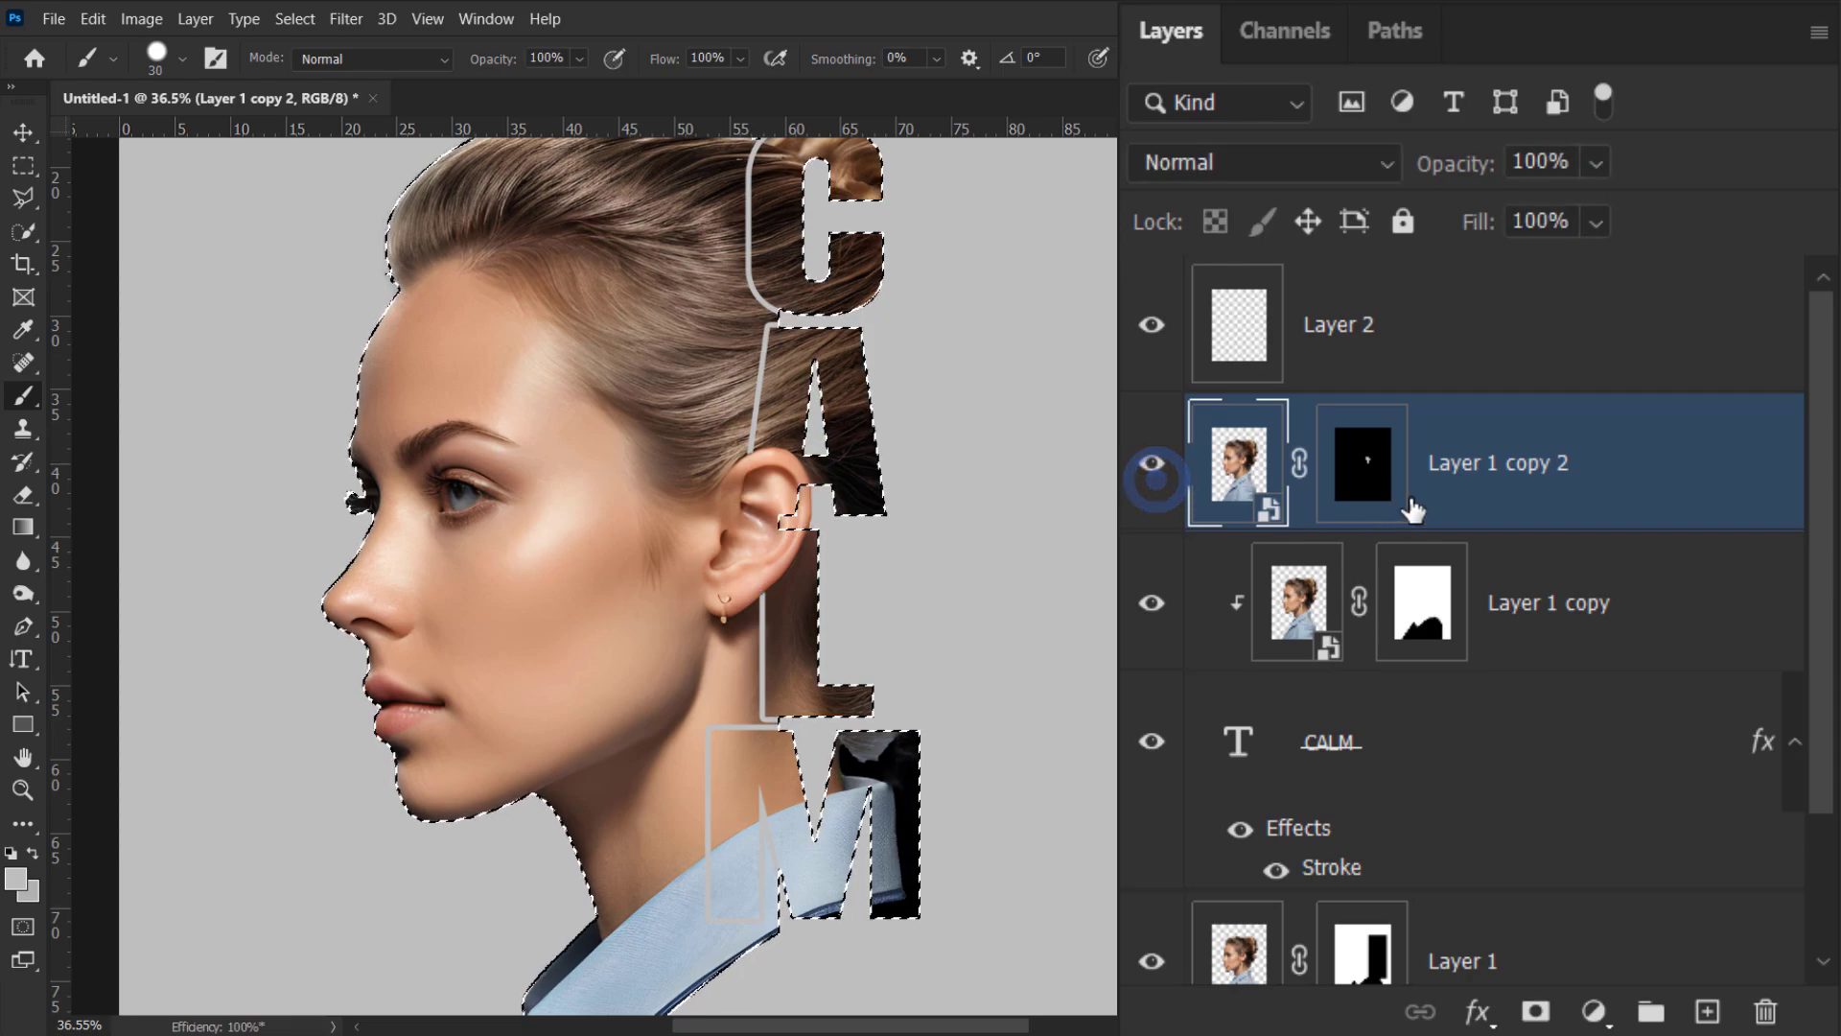
{"action": "left_click", "coordinate": [1368, 467], "text": "ctrl+shift"}
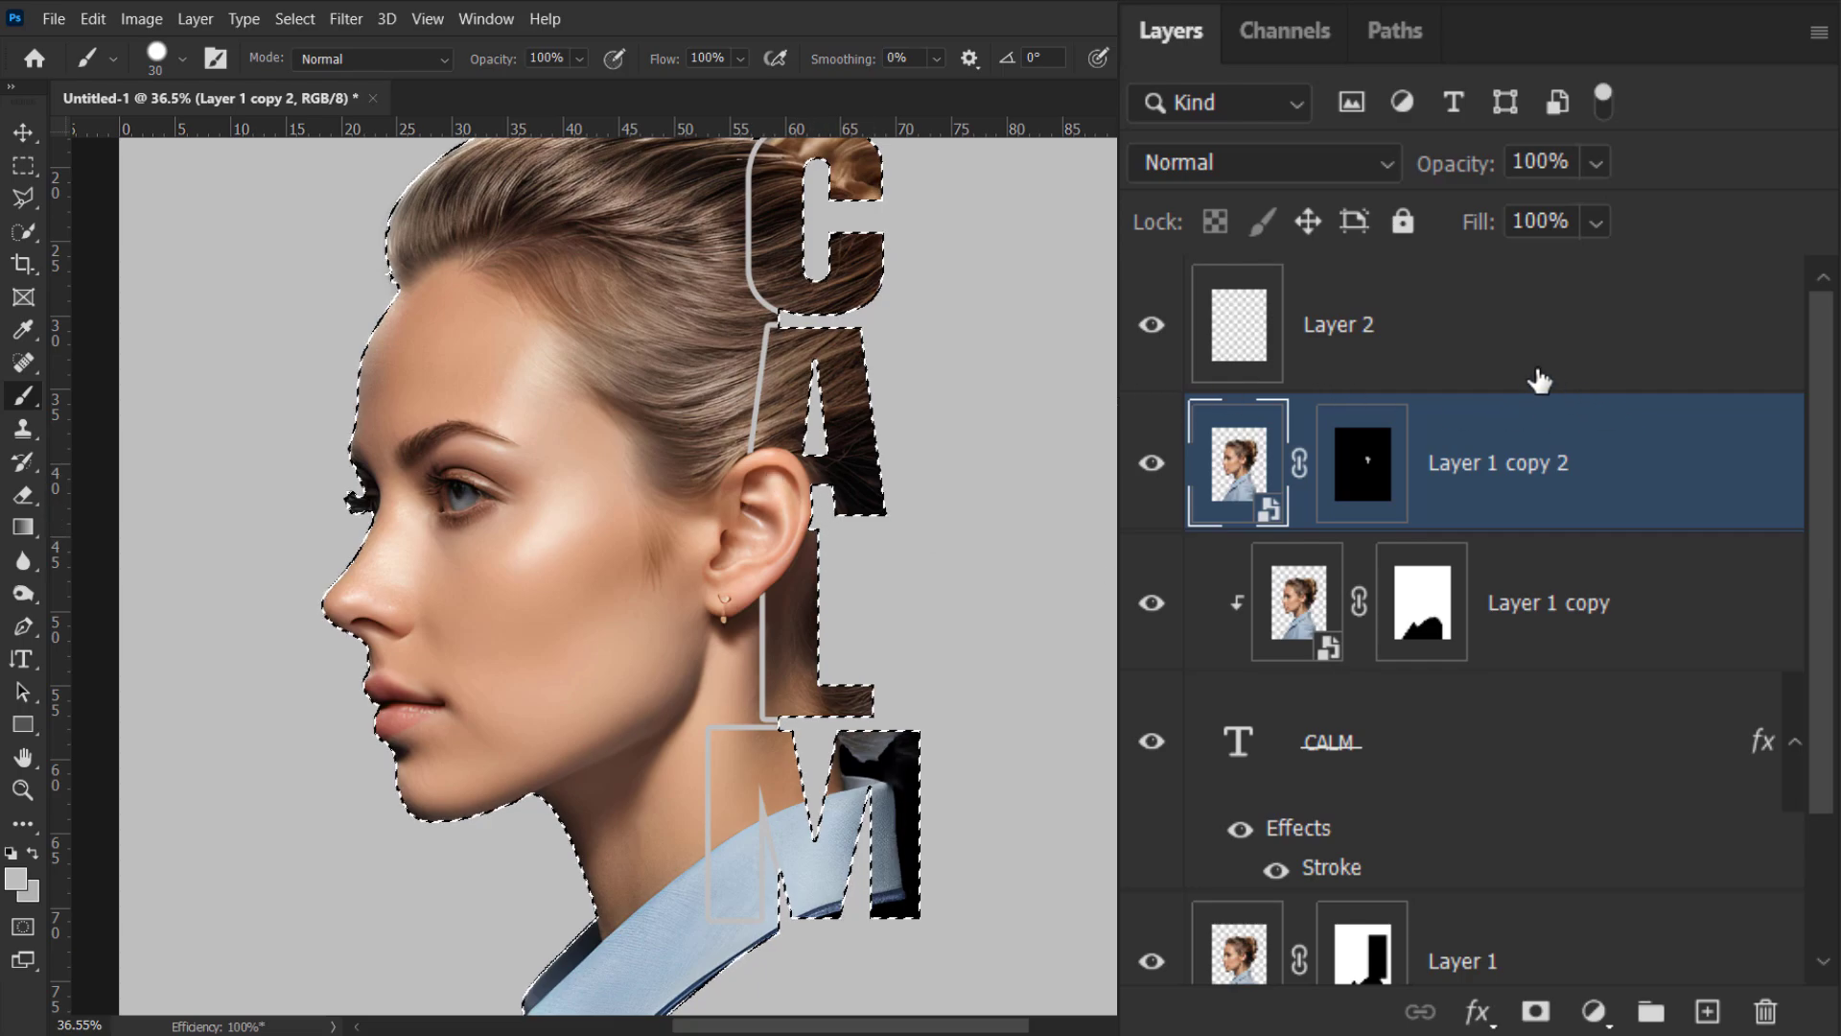
- Rename the empty top layer, Layer 2, as Selection
{"action": "left_click", "coordinate": [1366, 340]}
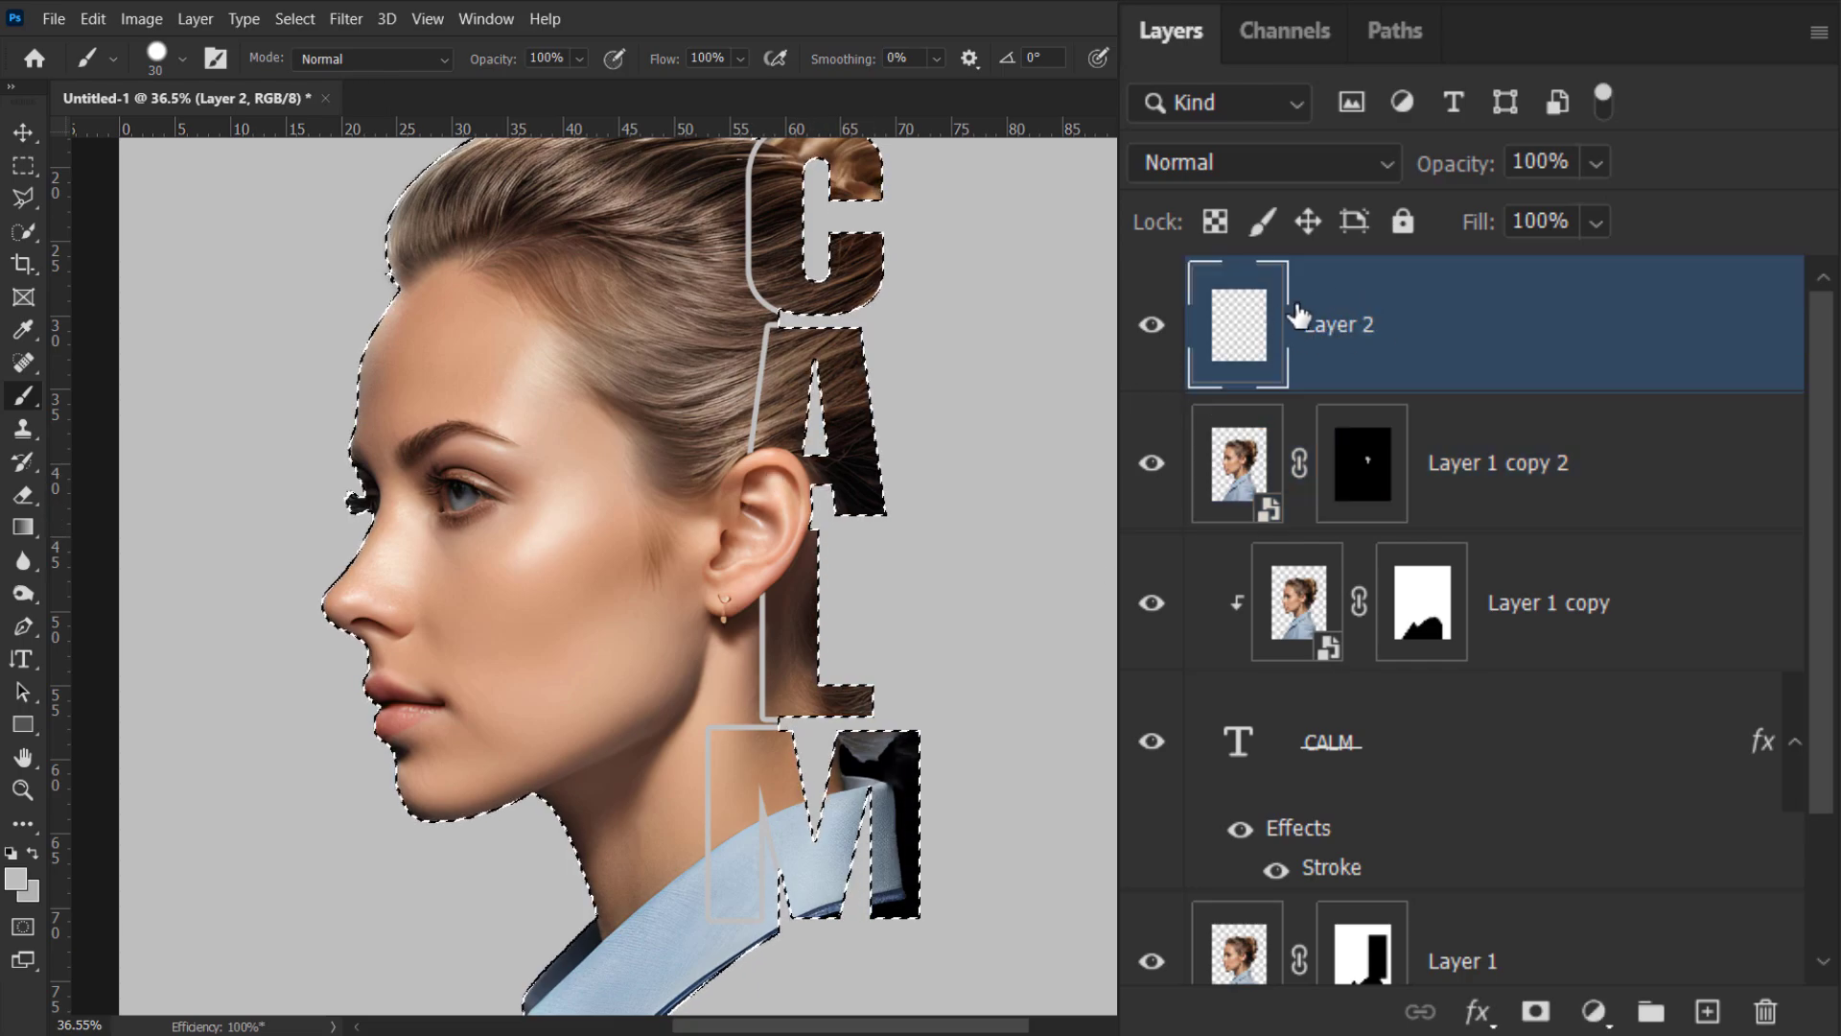
{"action": "double_click", "coordinate": [1357, 324]}
{"action": "type", "text": "S"}
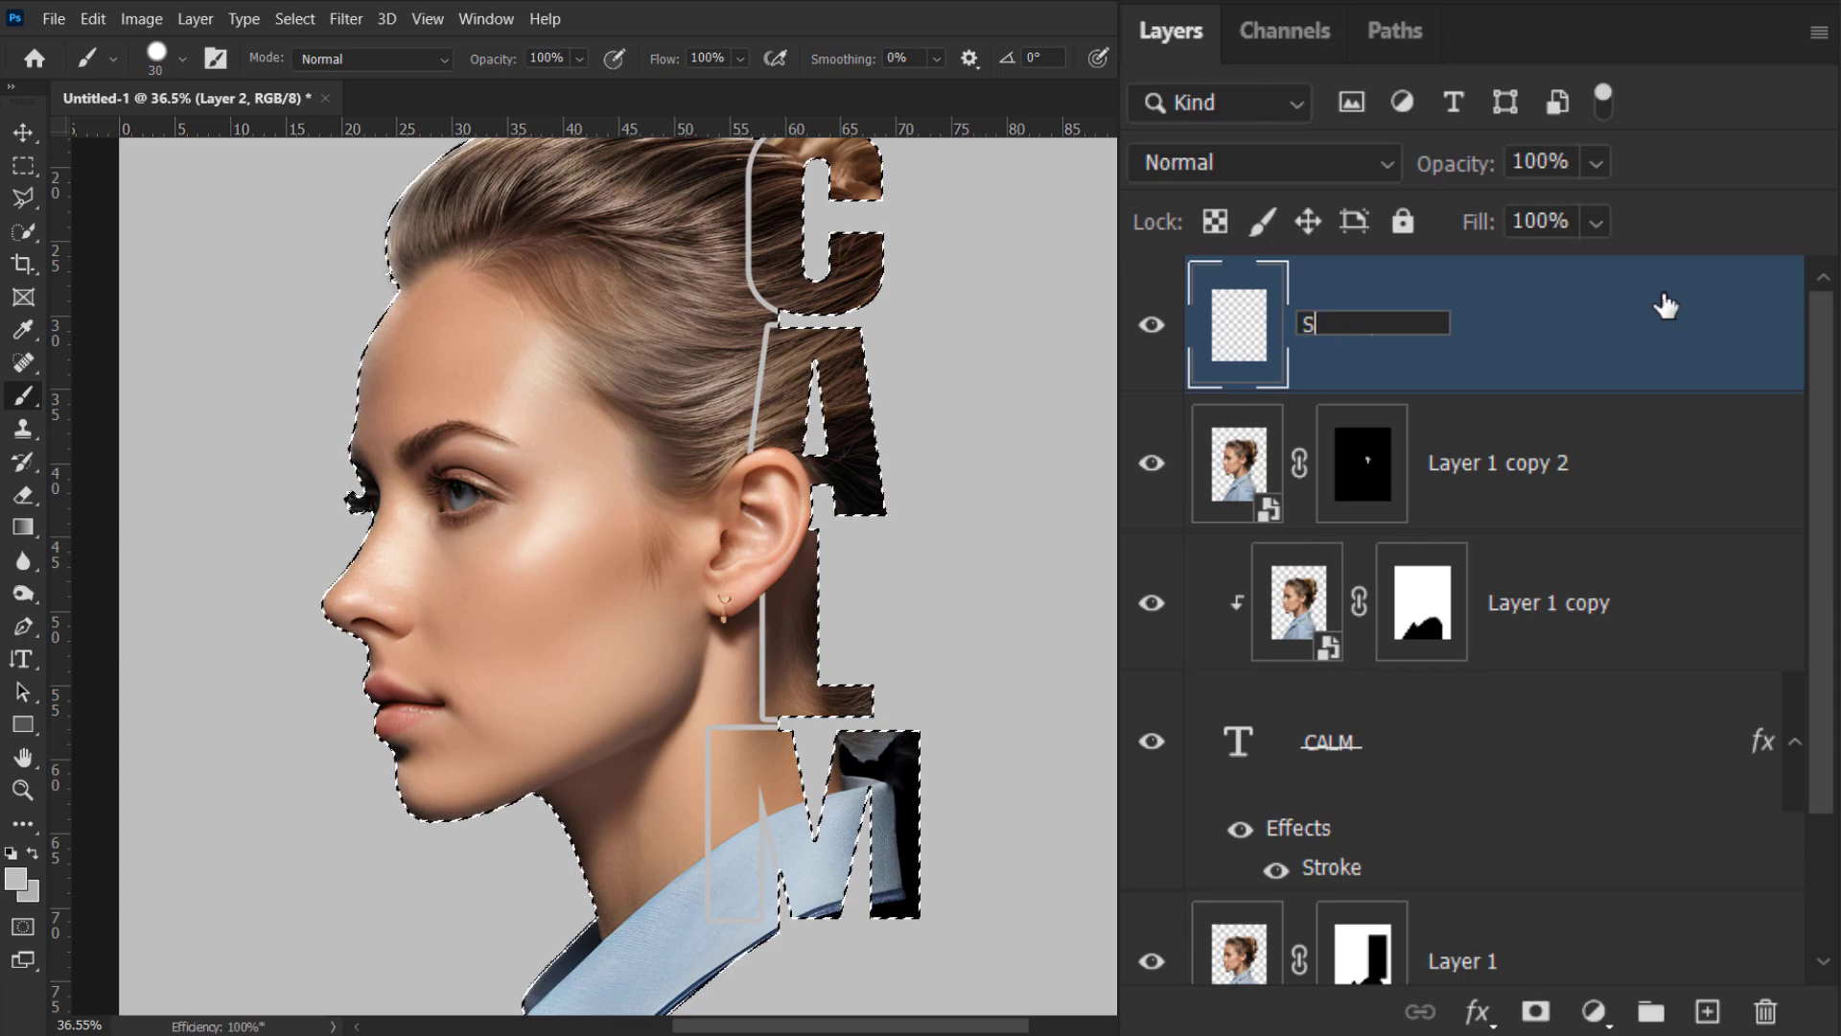
{"action": "type", "text": "election"}
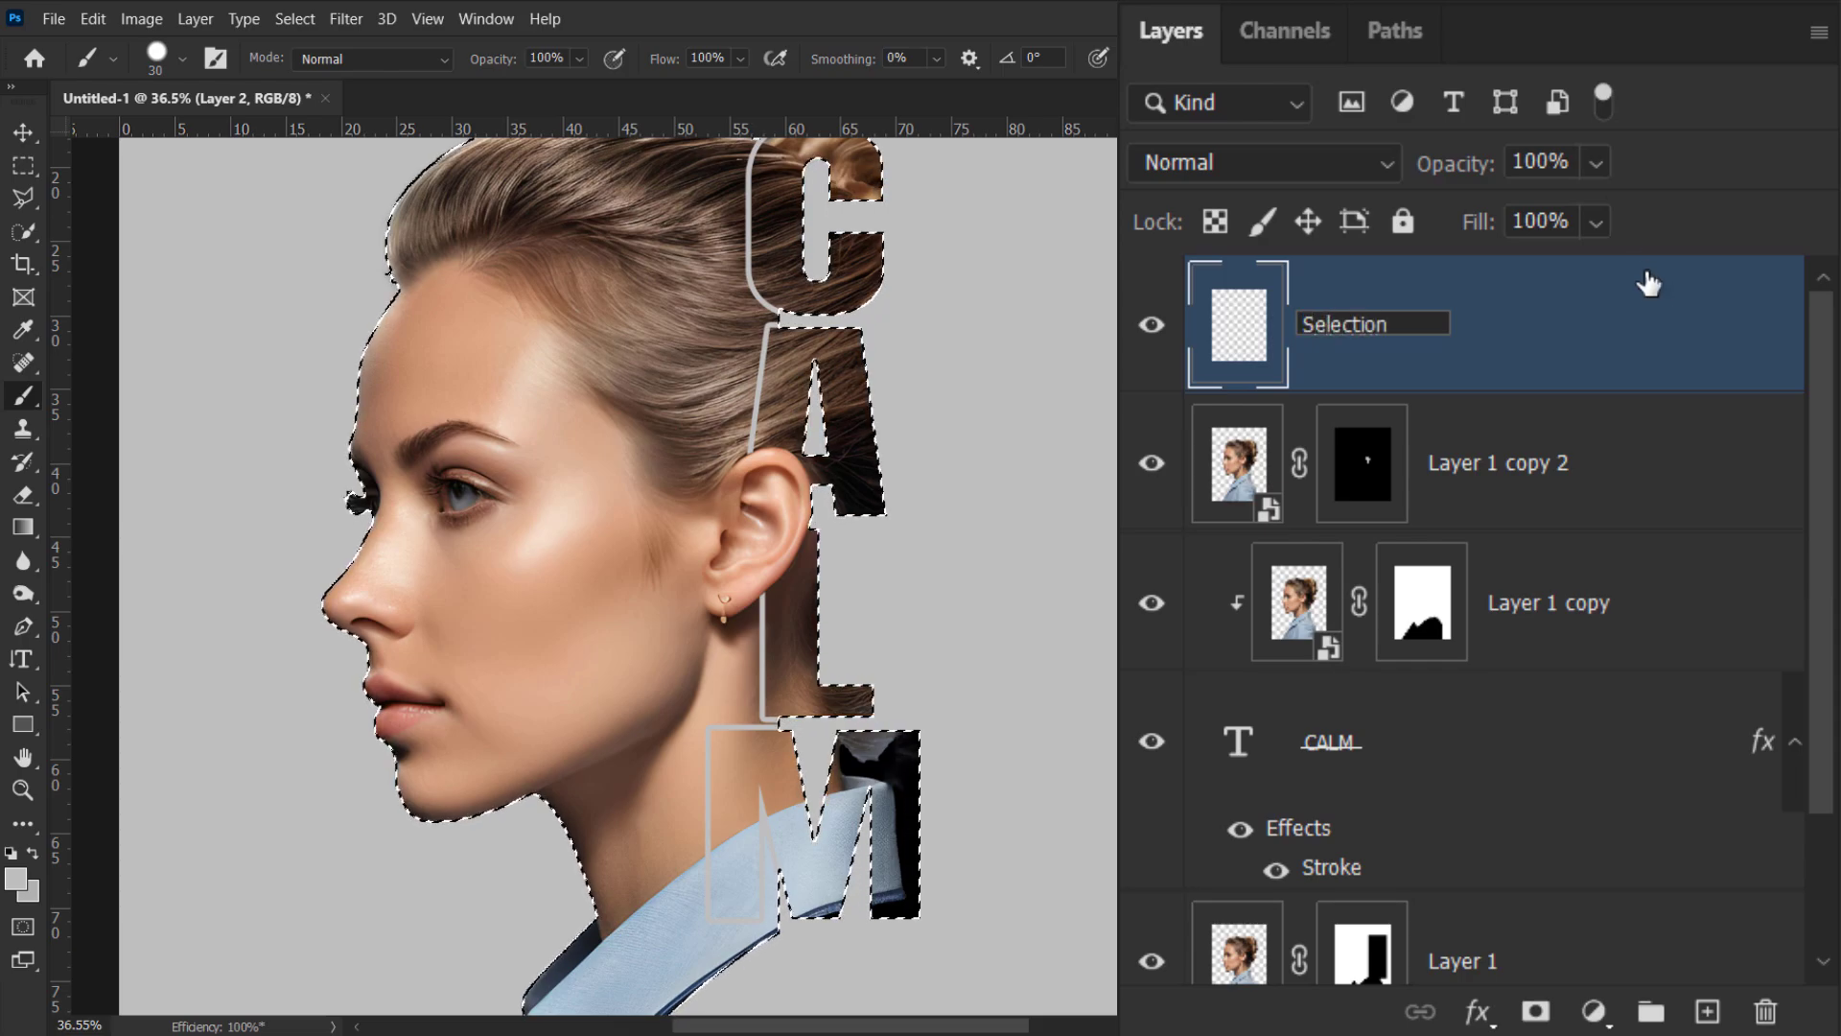
{"action": "left_click", "coordinate": [1664, 398]}
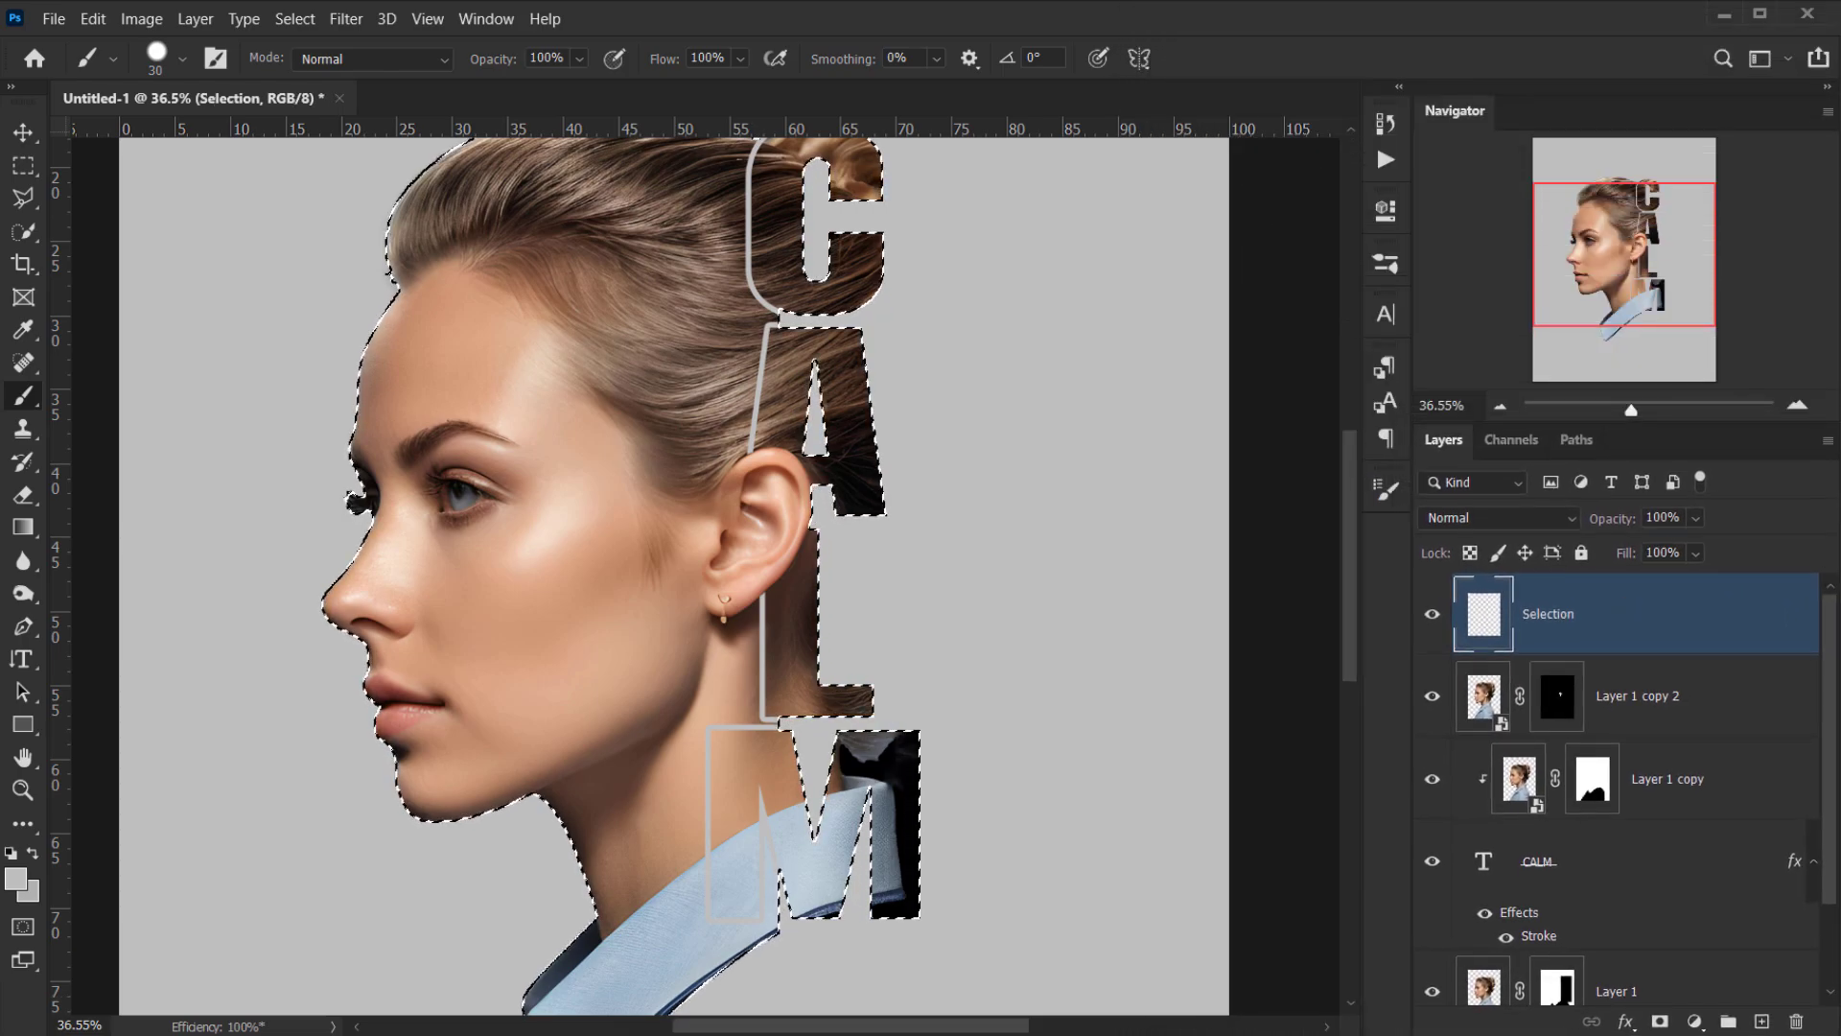
- Set the foreground color to a62e2e and fill the selected shape on the Selection layer with it
{"action": "left_click", "coordinate": [15, 878]}
{"action": "type", "text": "a62e2e"}
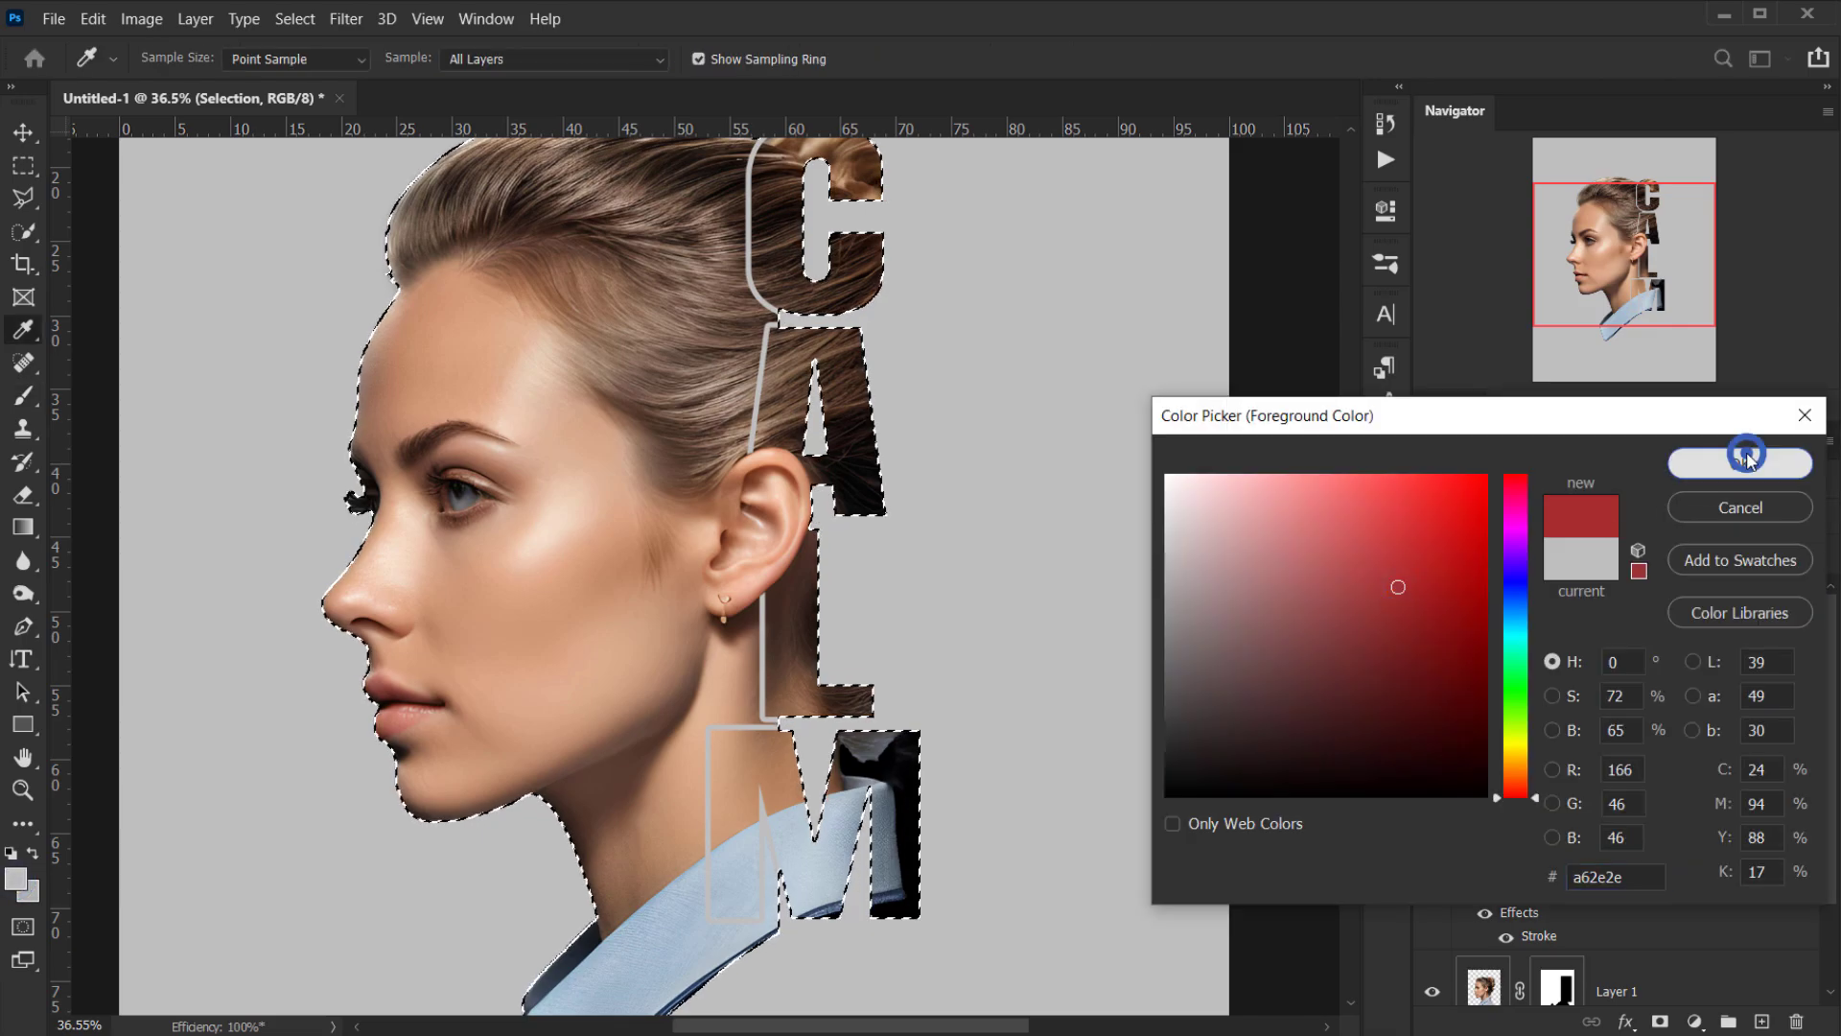
{"action": "left_click", "coordinate": [1701, 462]}
{"action": "key", "text": "b"}
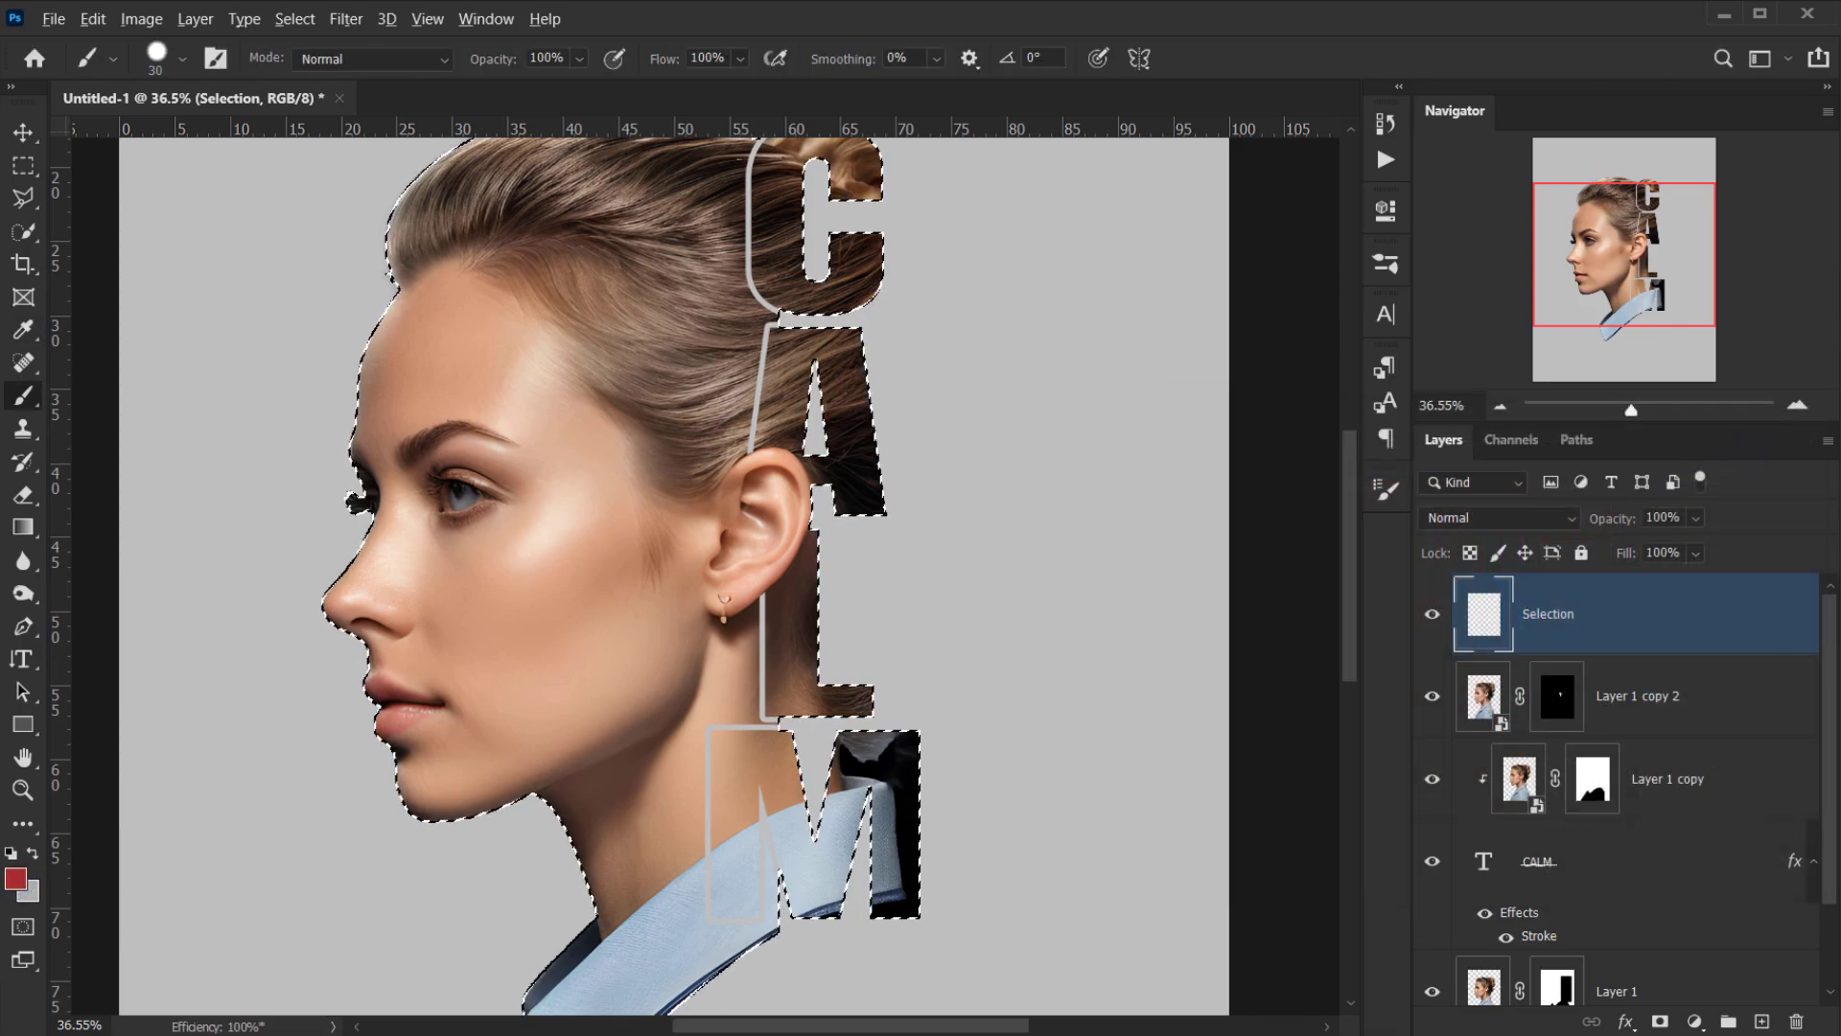
{"action": "key", "text": "alt+BackSpace"}
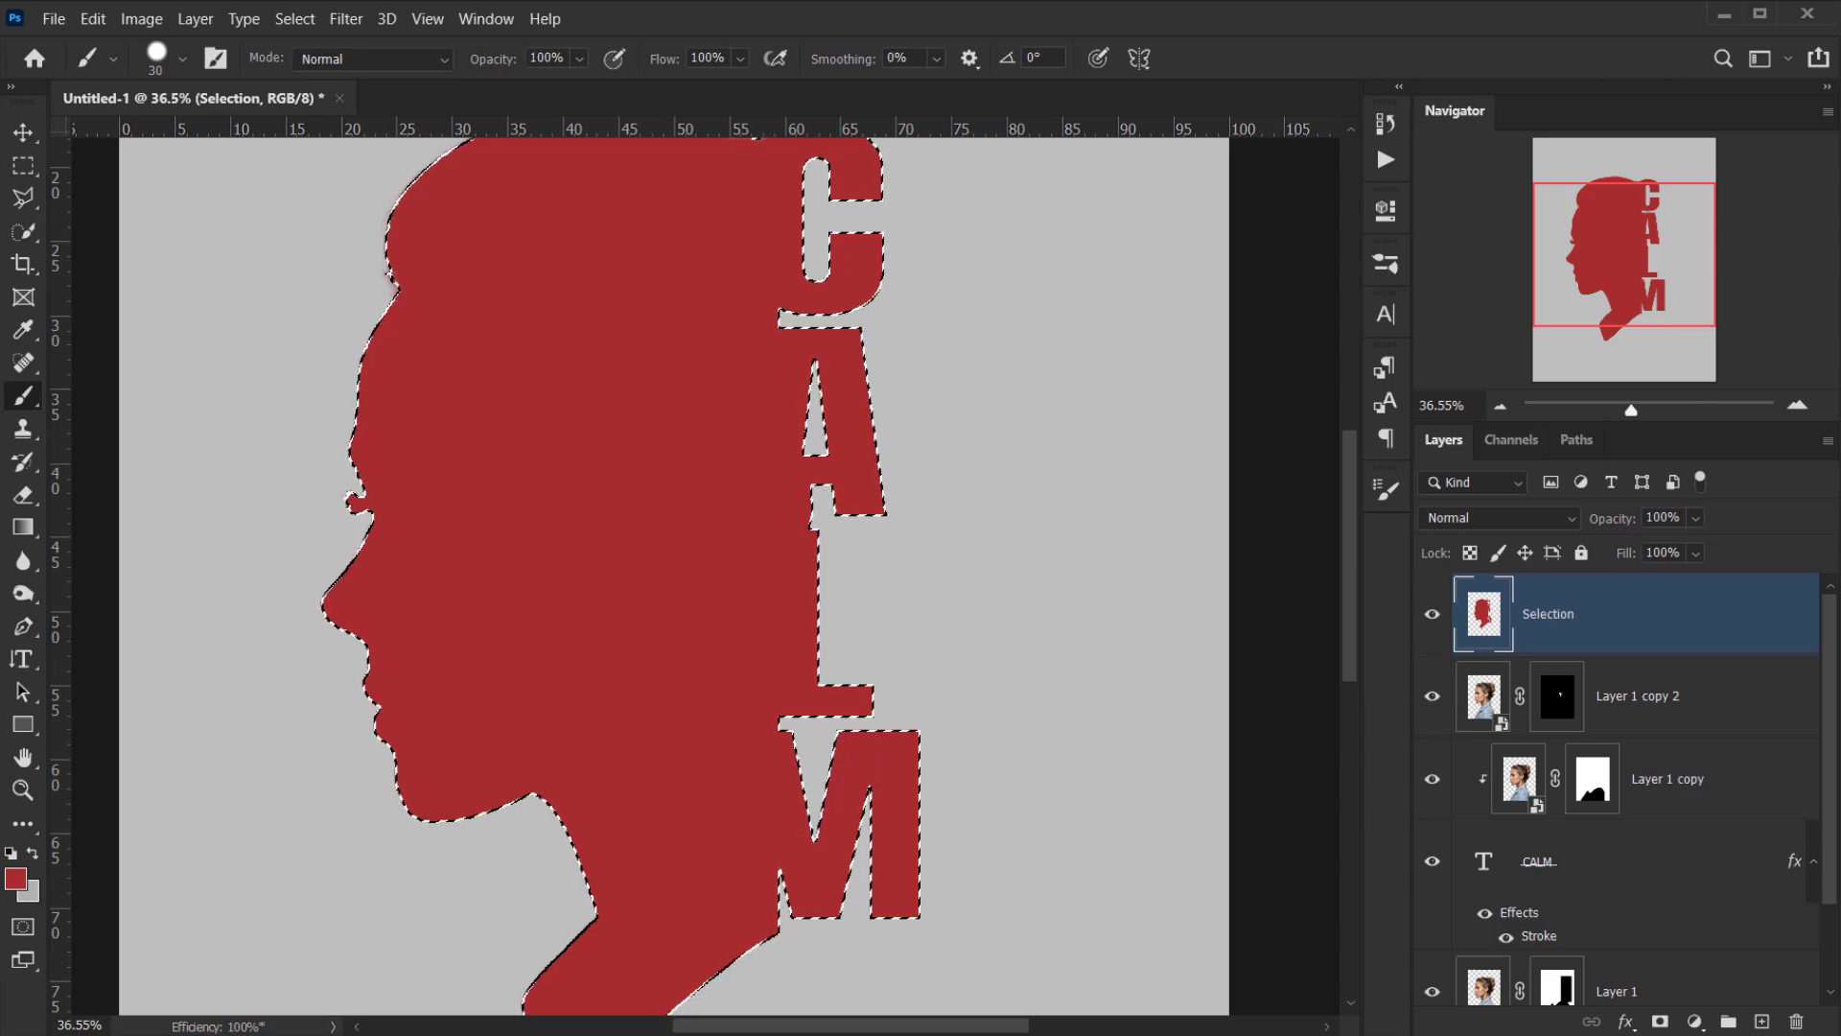
- Load the red shape's outline from the Selection layer as a selection and hide that layer
{"action": "scroll", "coordinate": [858, 602], "scroll_direction": "down", "scroll_amount": 3}
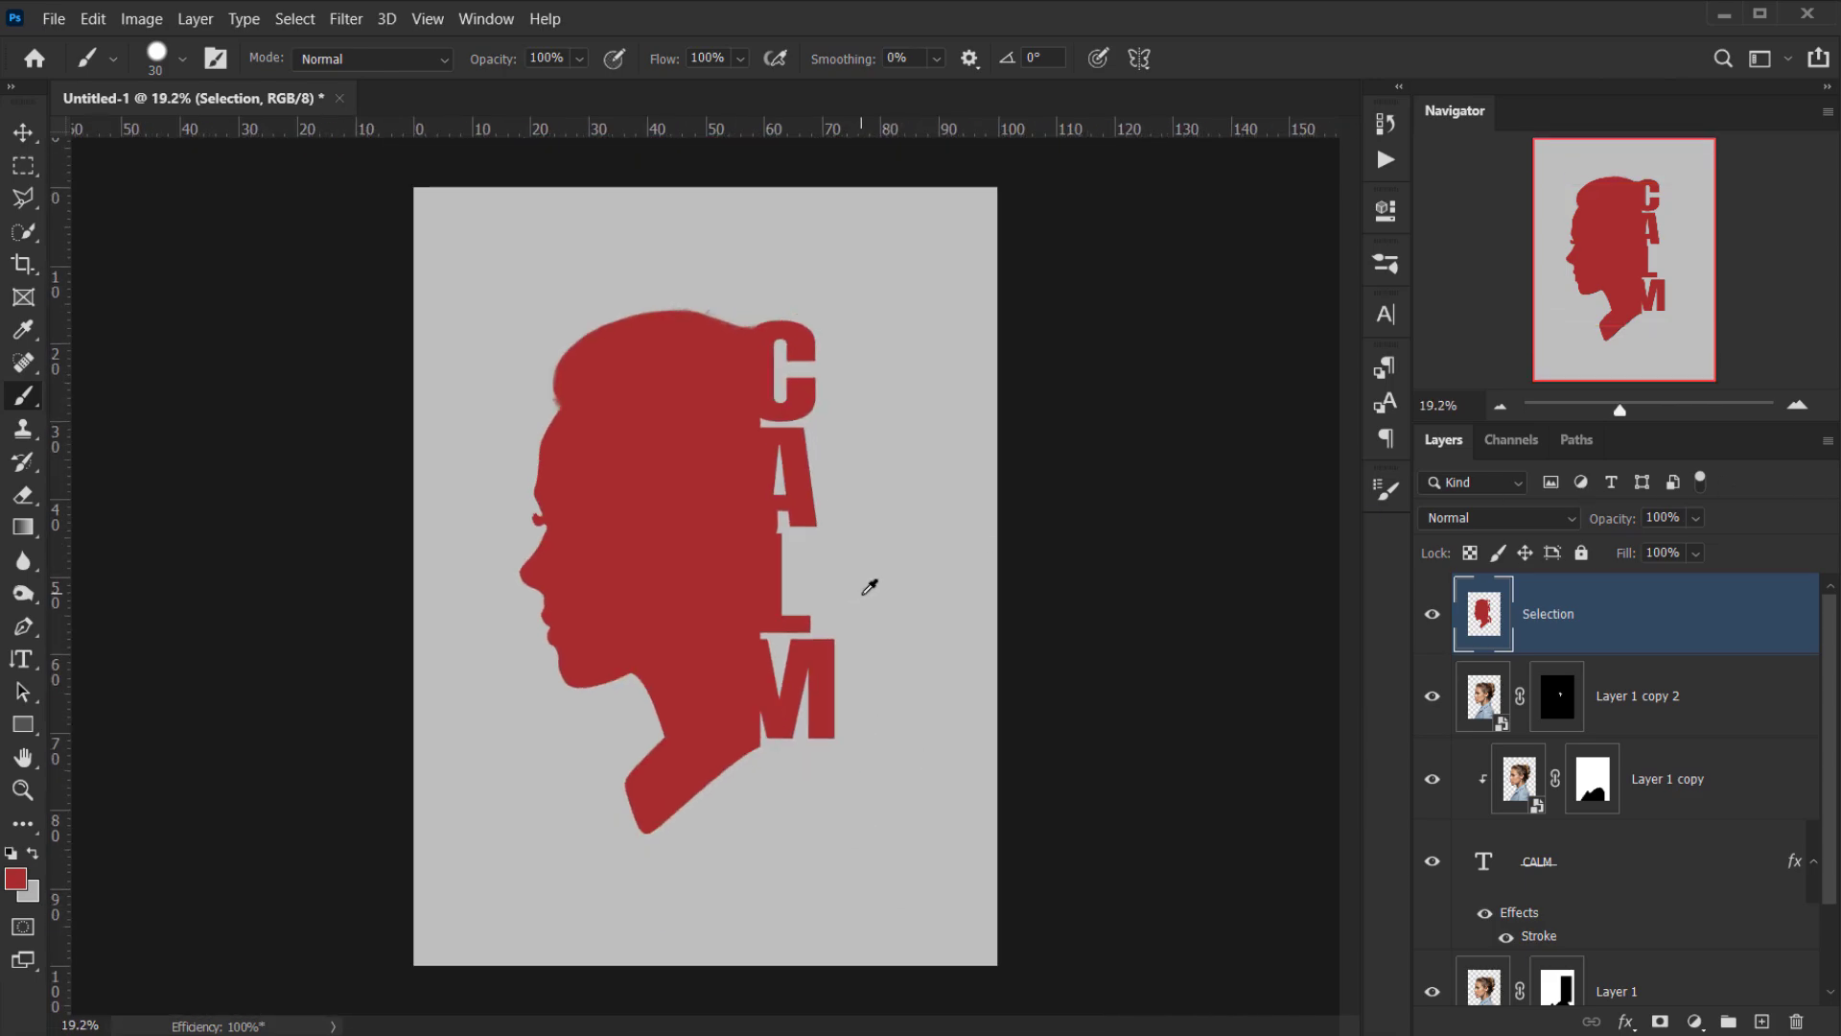
{"action": "scroll", "coordinate": [767, 537], "scroll_direction": "up", "scroll_amount": 3}
{"action": "scroll", "coordinate": [686, 254], "scroll_direction": "down", "scroll_amount": 2}
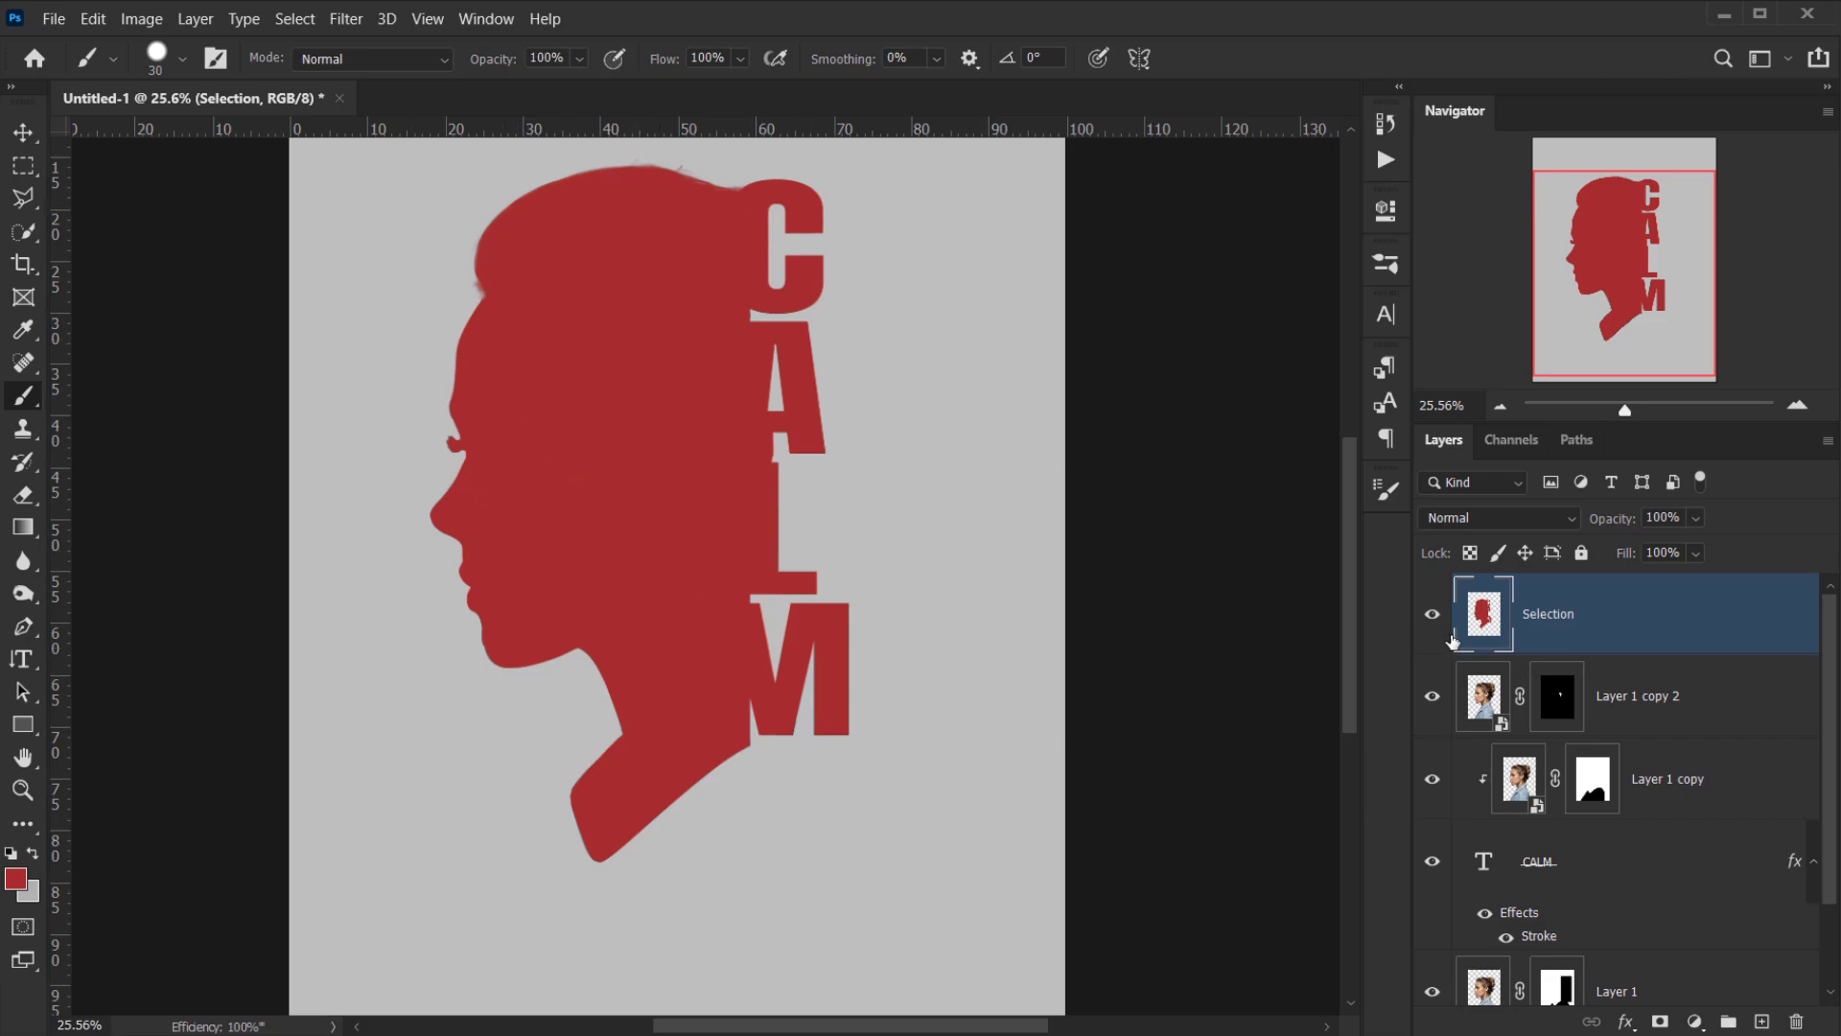
{"action": "left_click", "coordinate": [1484, 609], "text": "ctrl"}
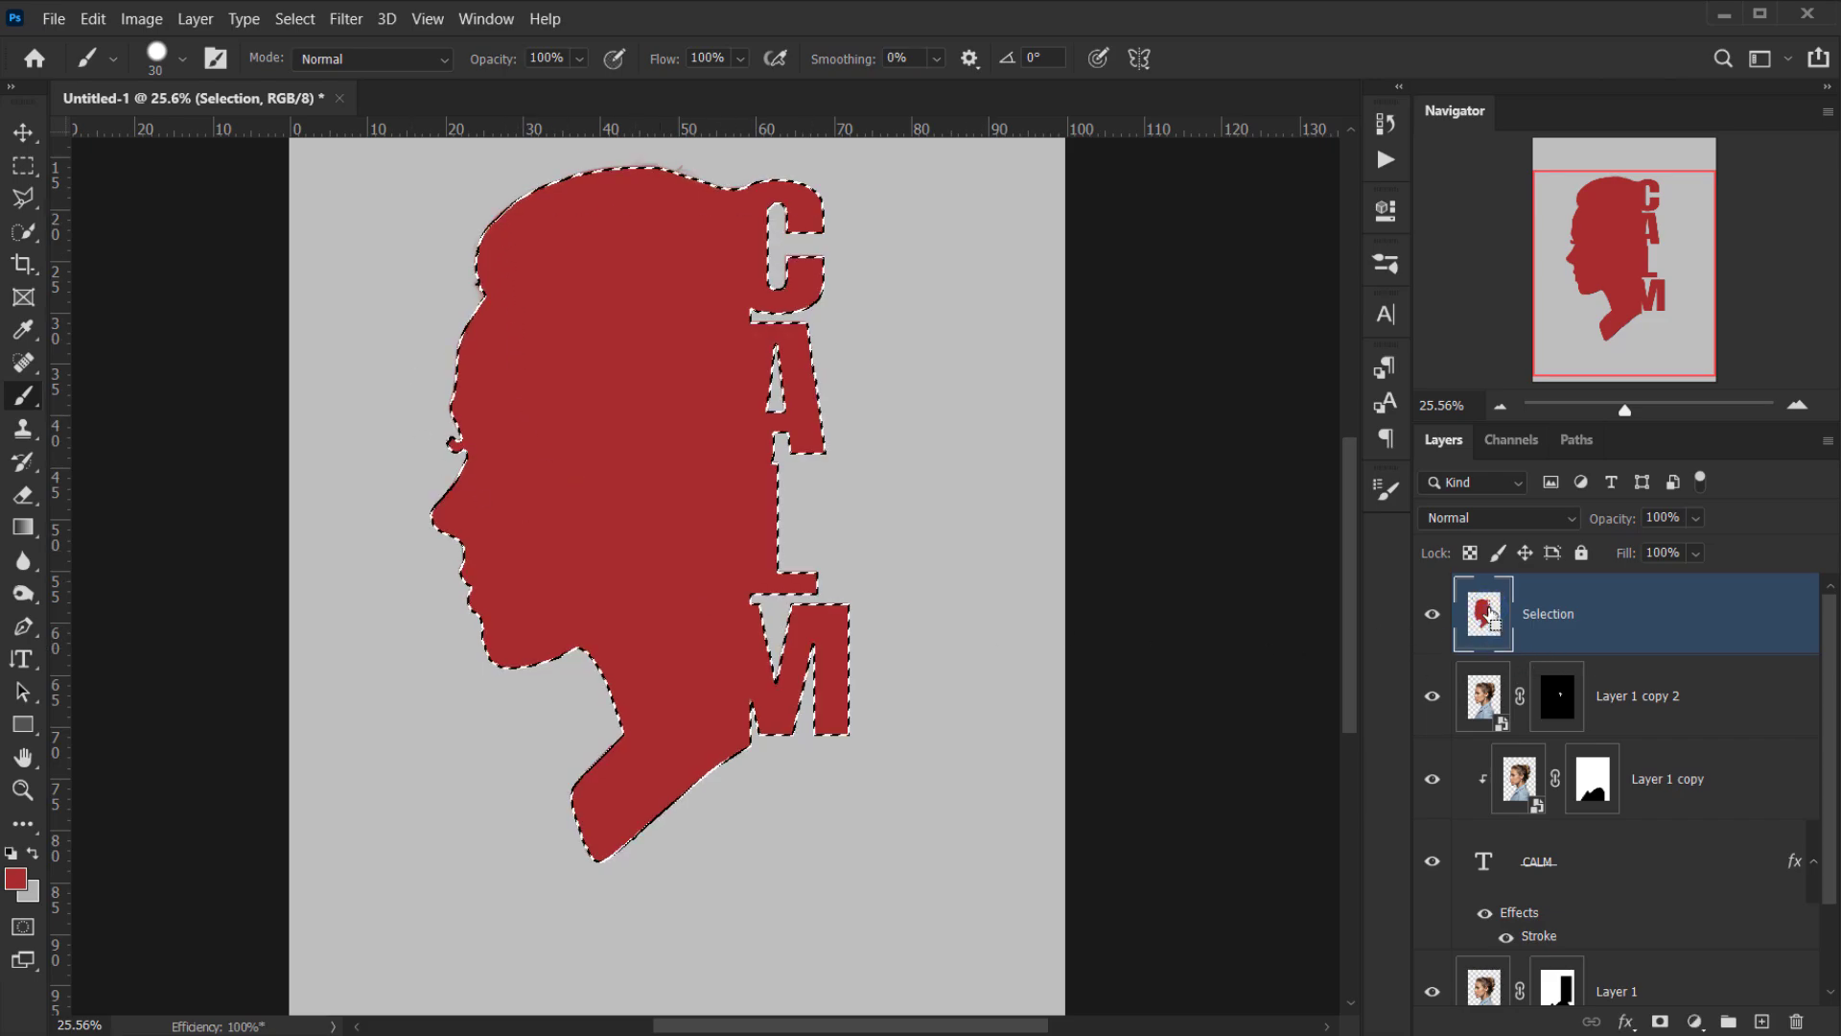
{"action": "left_click", "coordinate": [1433, 612]}
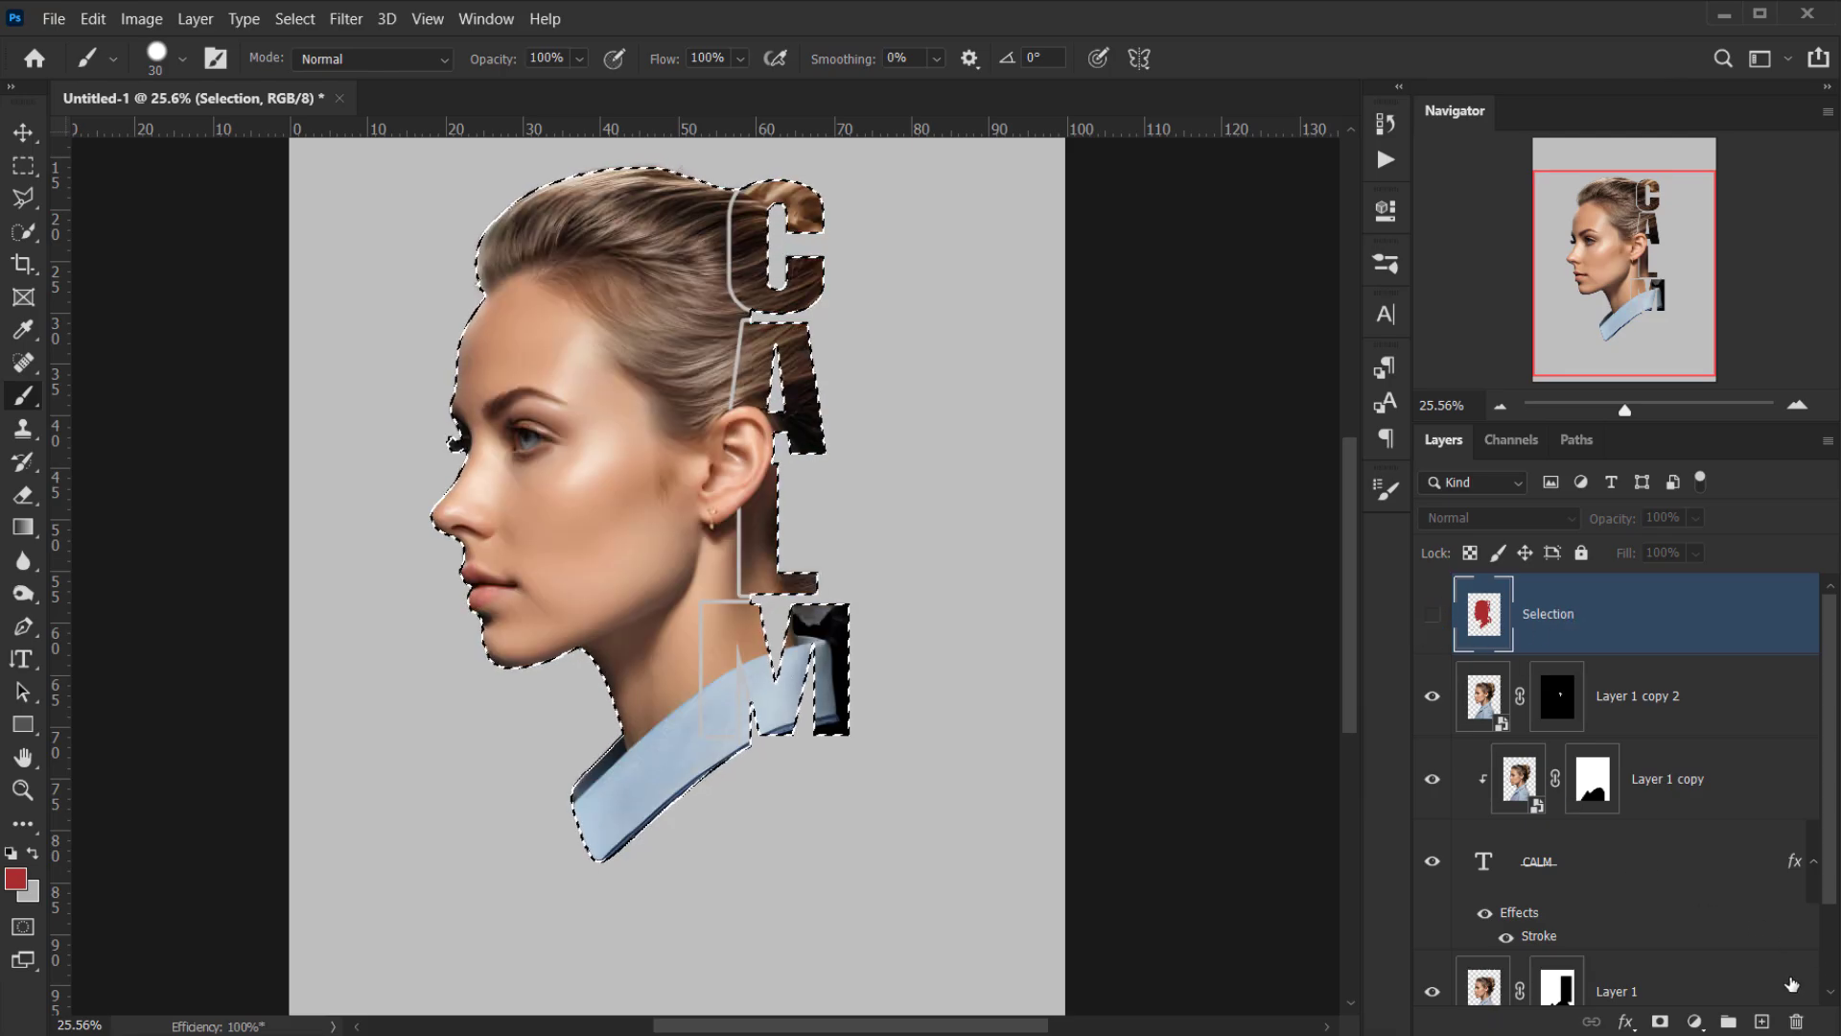
- Create a new layer above the Selection layer and name it Shadows and highlights
{"action": "left_click", "coordinate": [1762, 1021]}
{"action": "double_click", "coordinate": [1544, 614]}
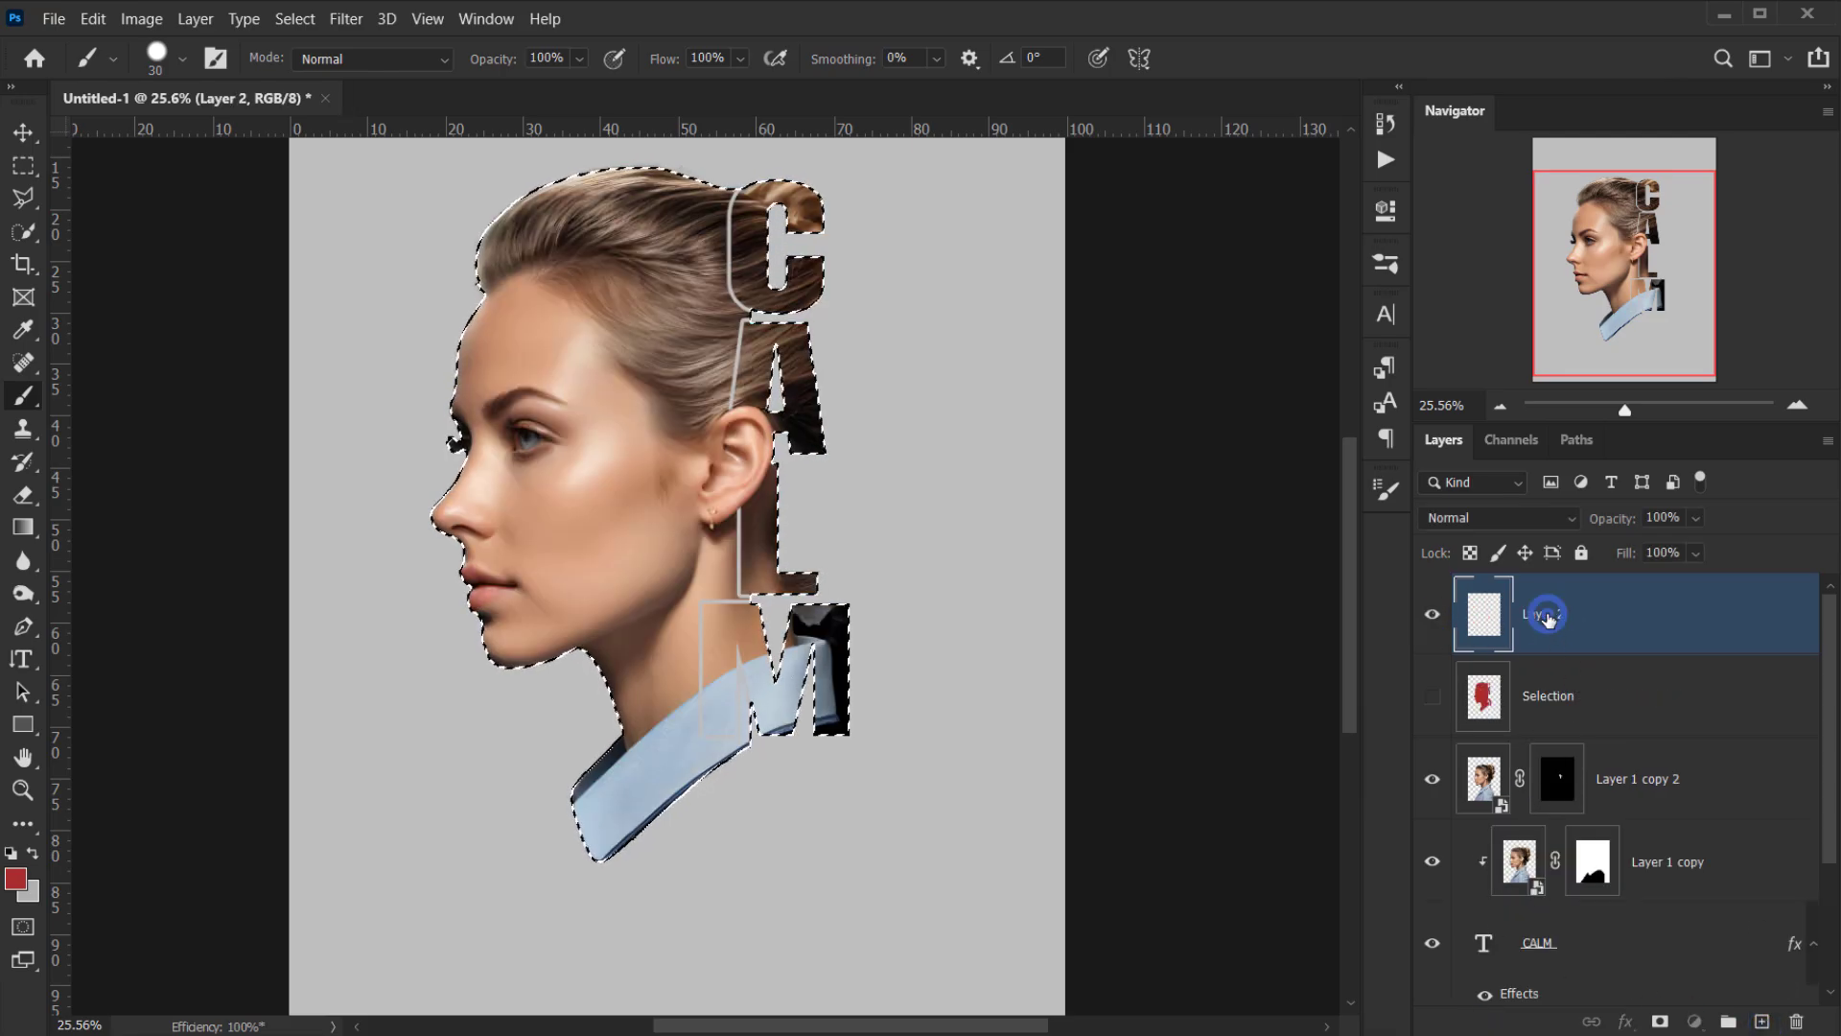
{"action": "type", "text": "Shad"}
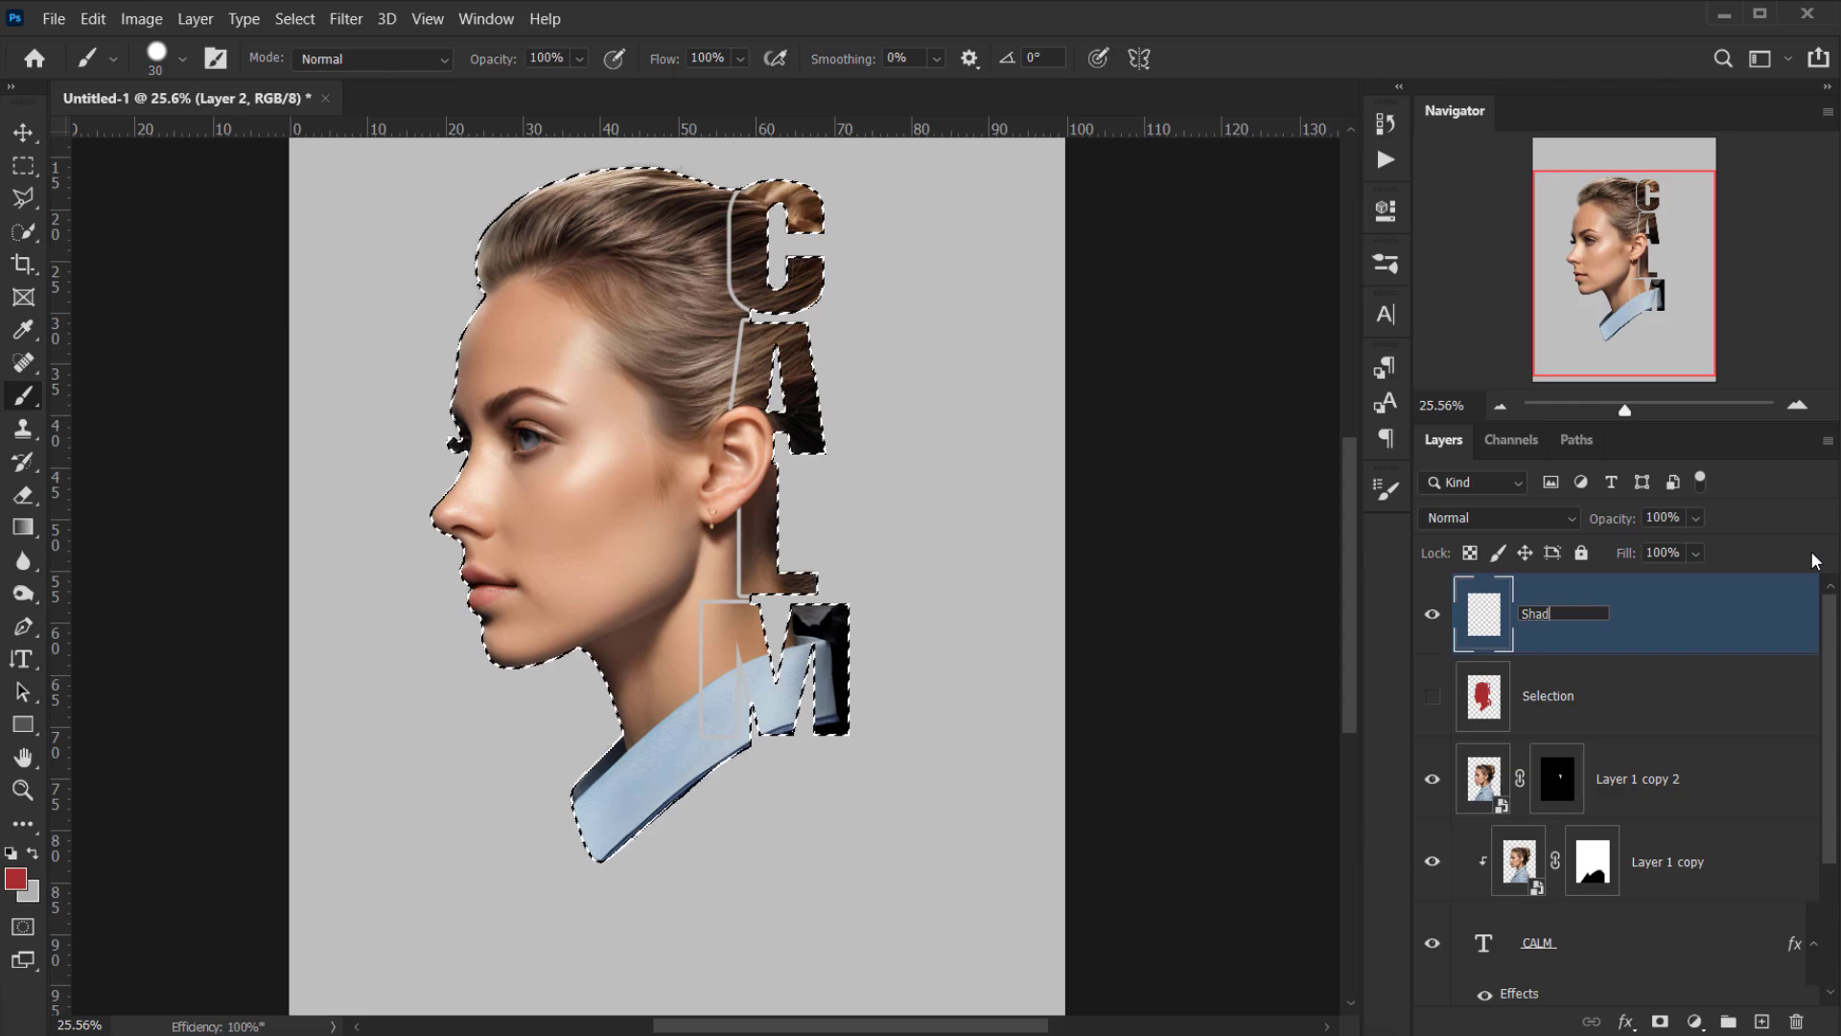
{"action": "type", "text": "ows and "}
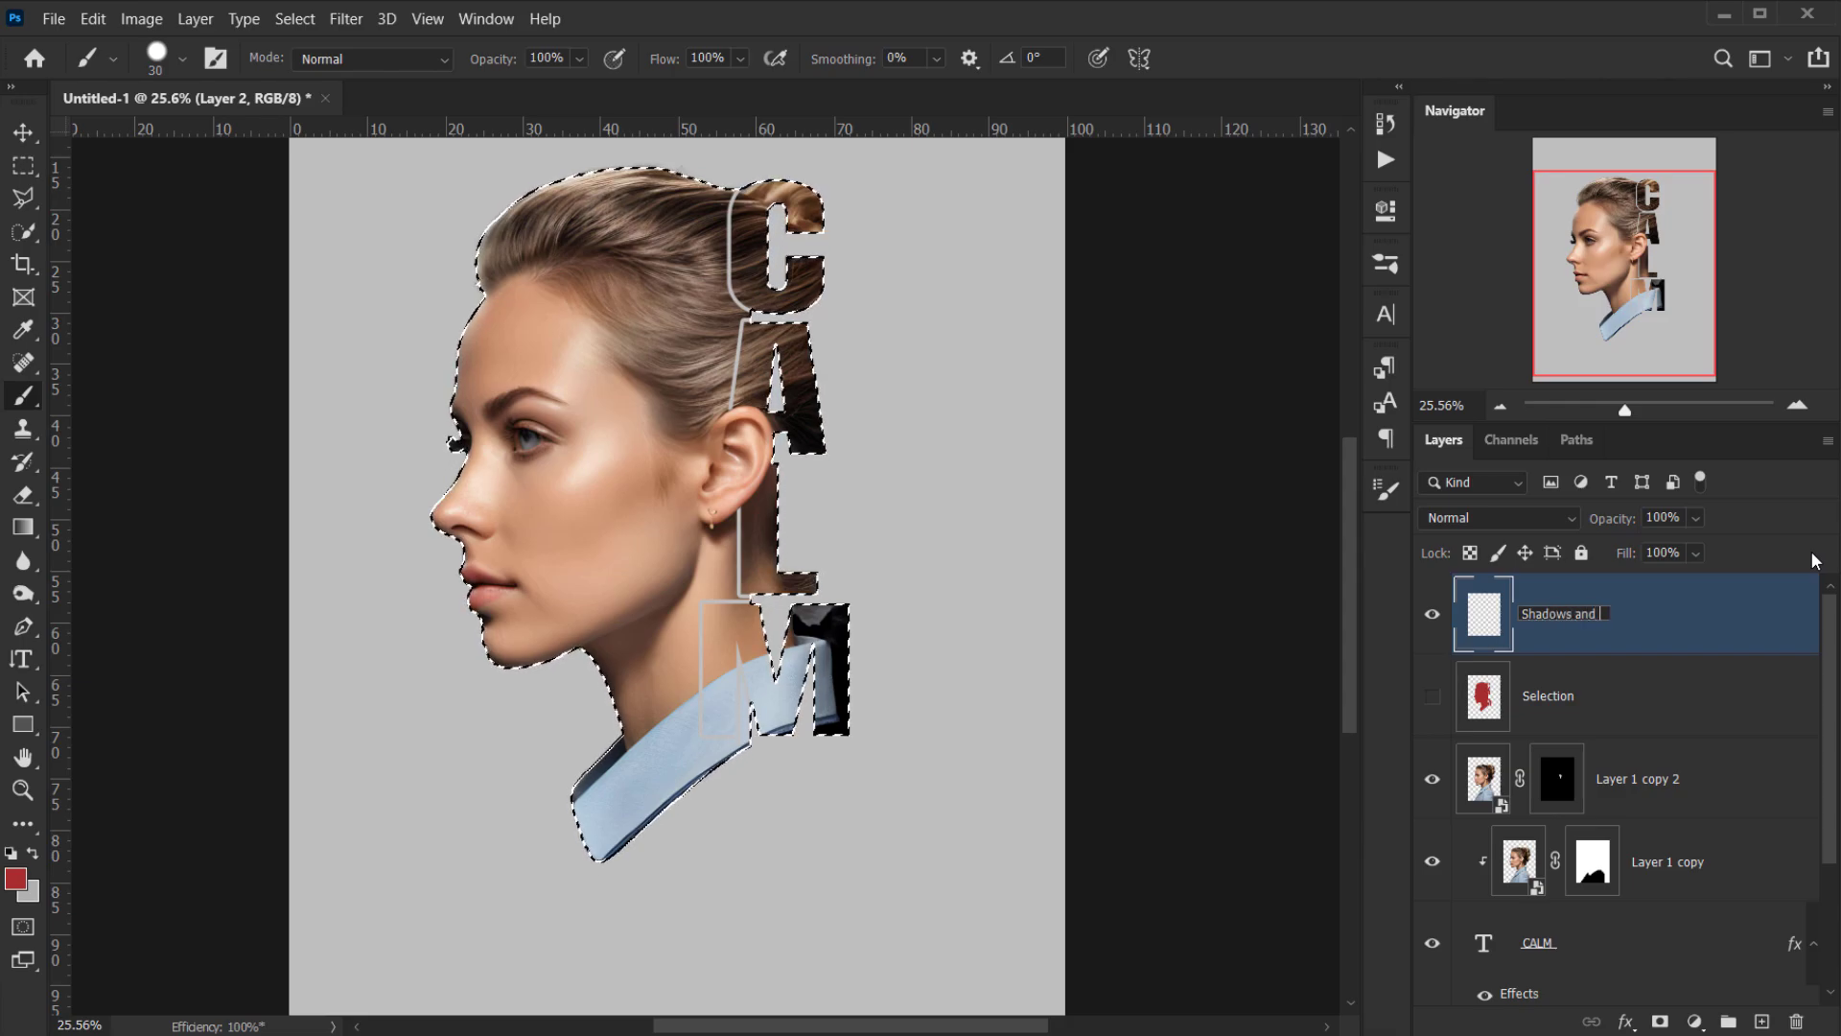
{"action": "type", "text": "highlights"}
{"action": "key", "text": "Return"}
- Reset the colors to black and white and set up a linear gradient with the foreground-to-transparent preset from Basics
{"action": "left_click", "coordinate": [11, 854]}
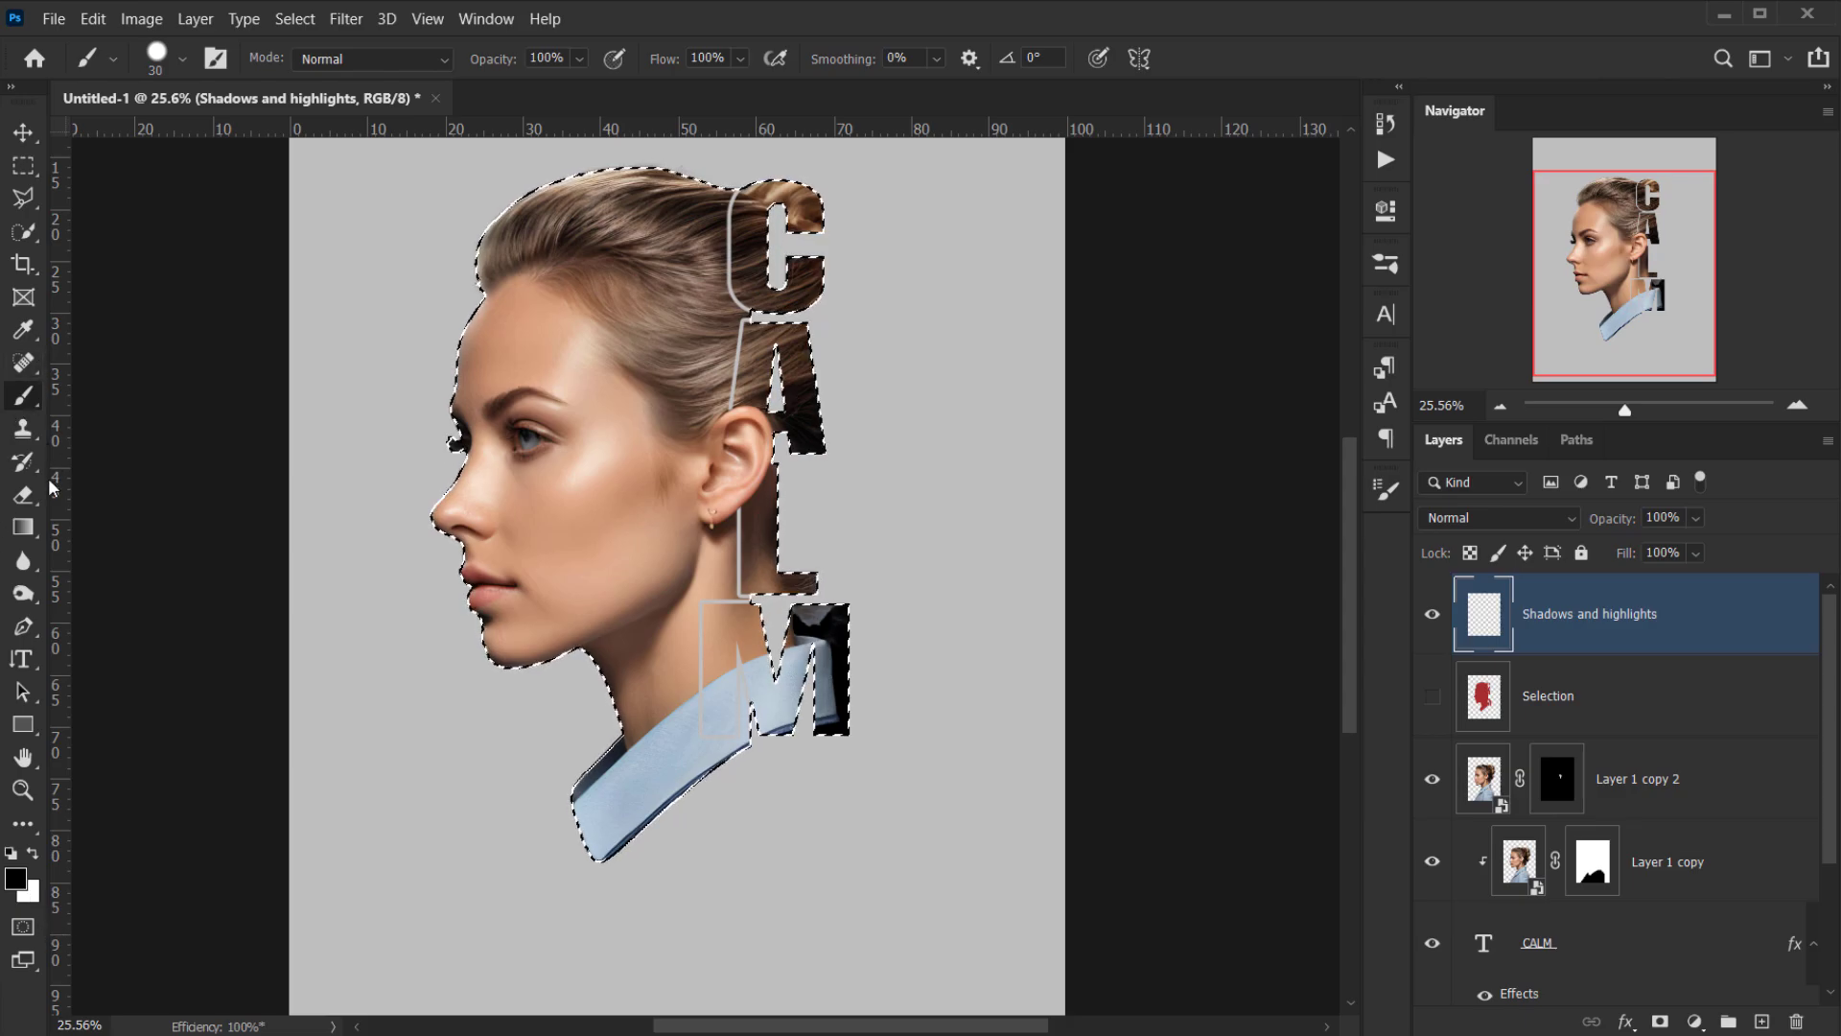
{"action": "left_click", "coordinate": [29, 537]}
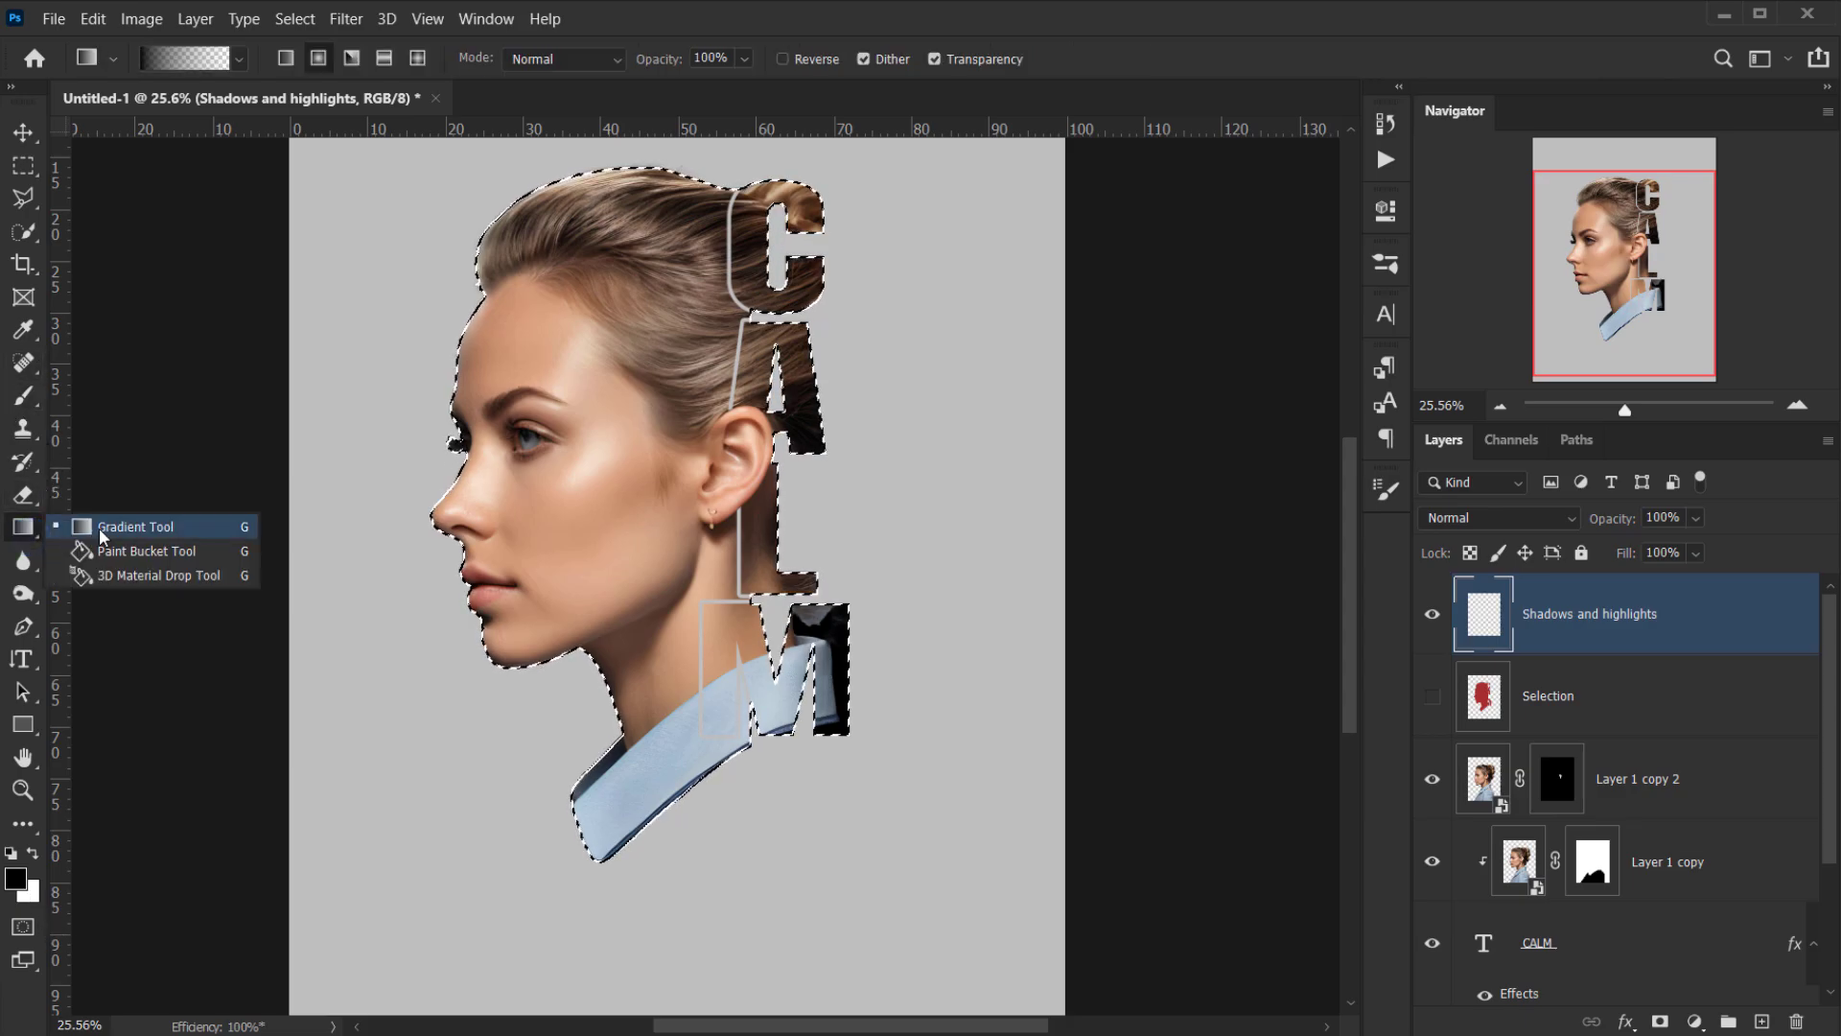
{"action": "left_click", "coordinate": [101, 534]}
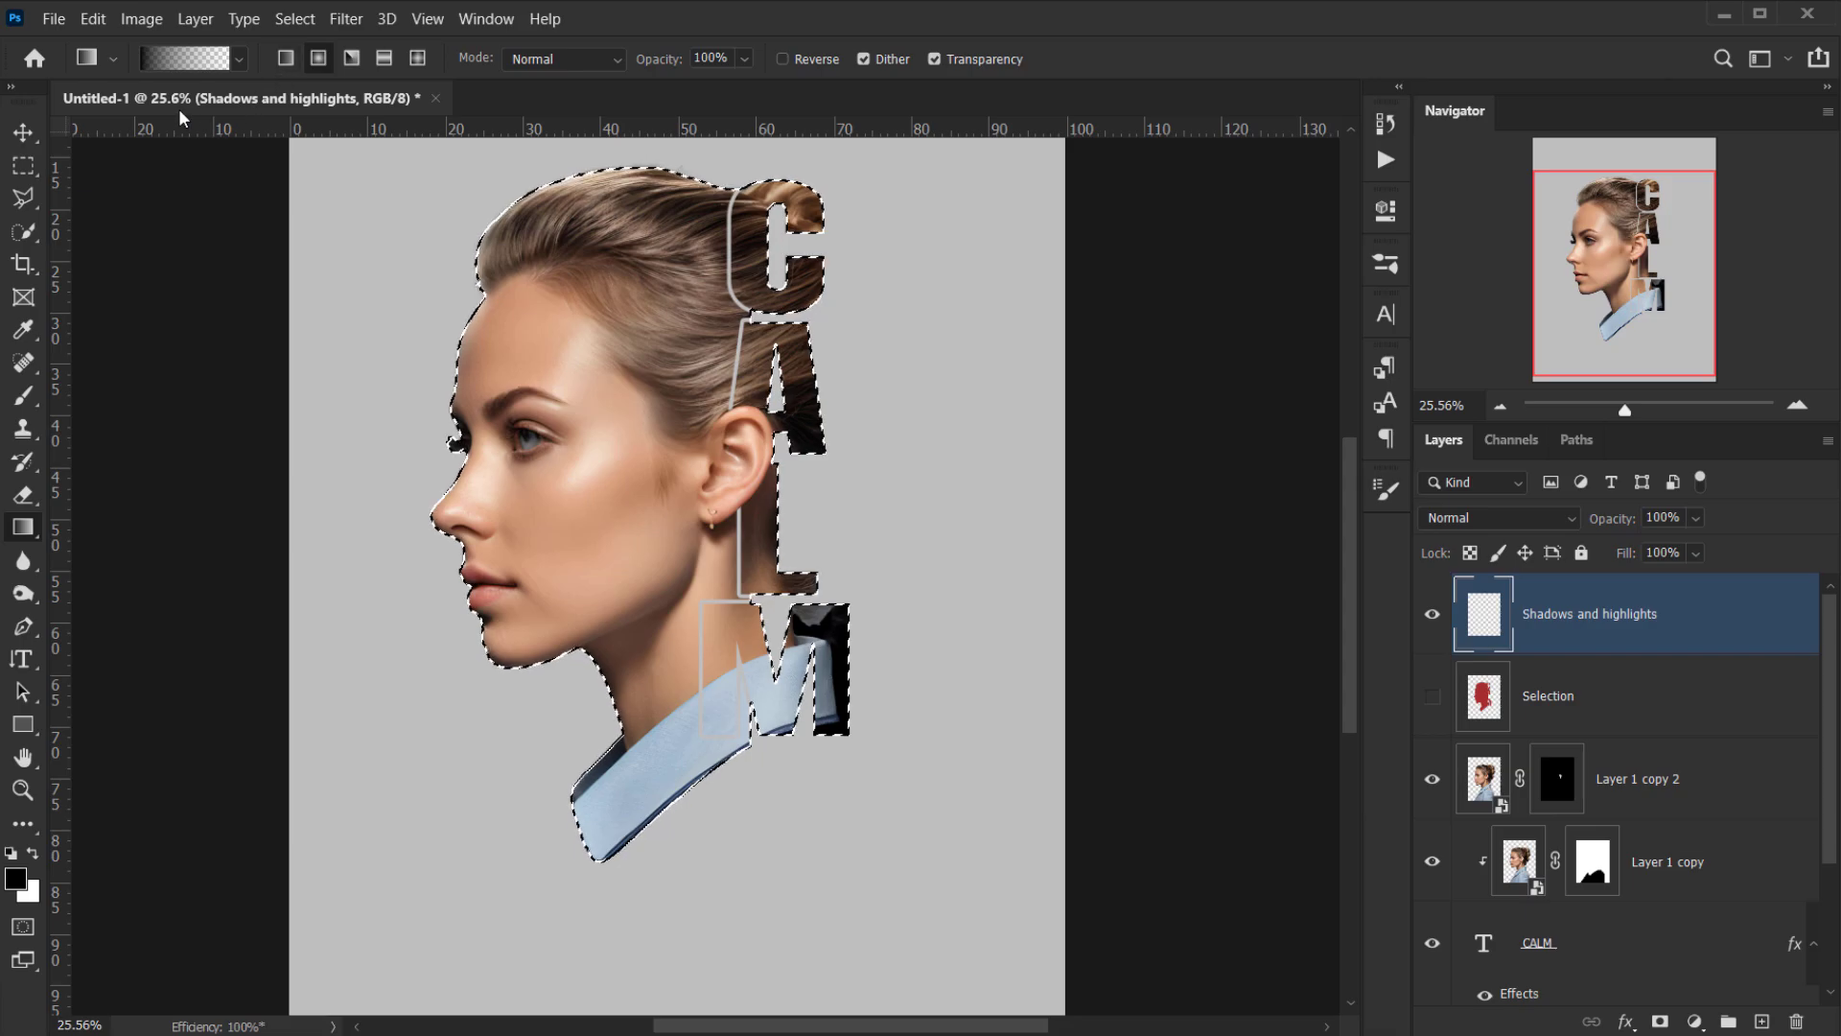
{"action": "left_click", "coordinate": [115, 60]}
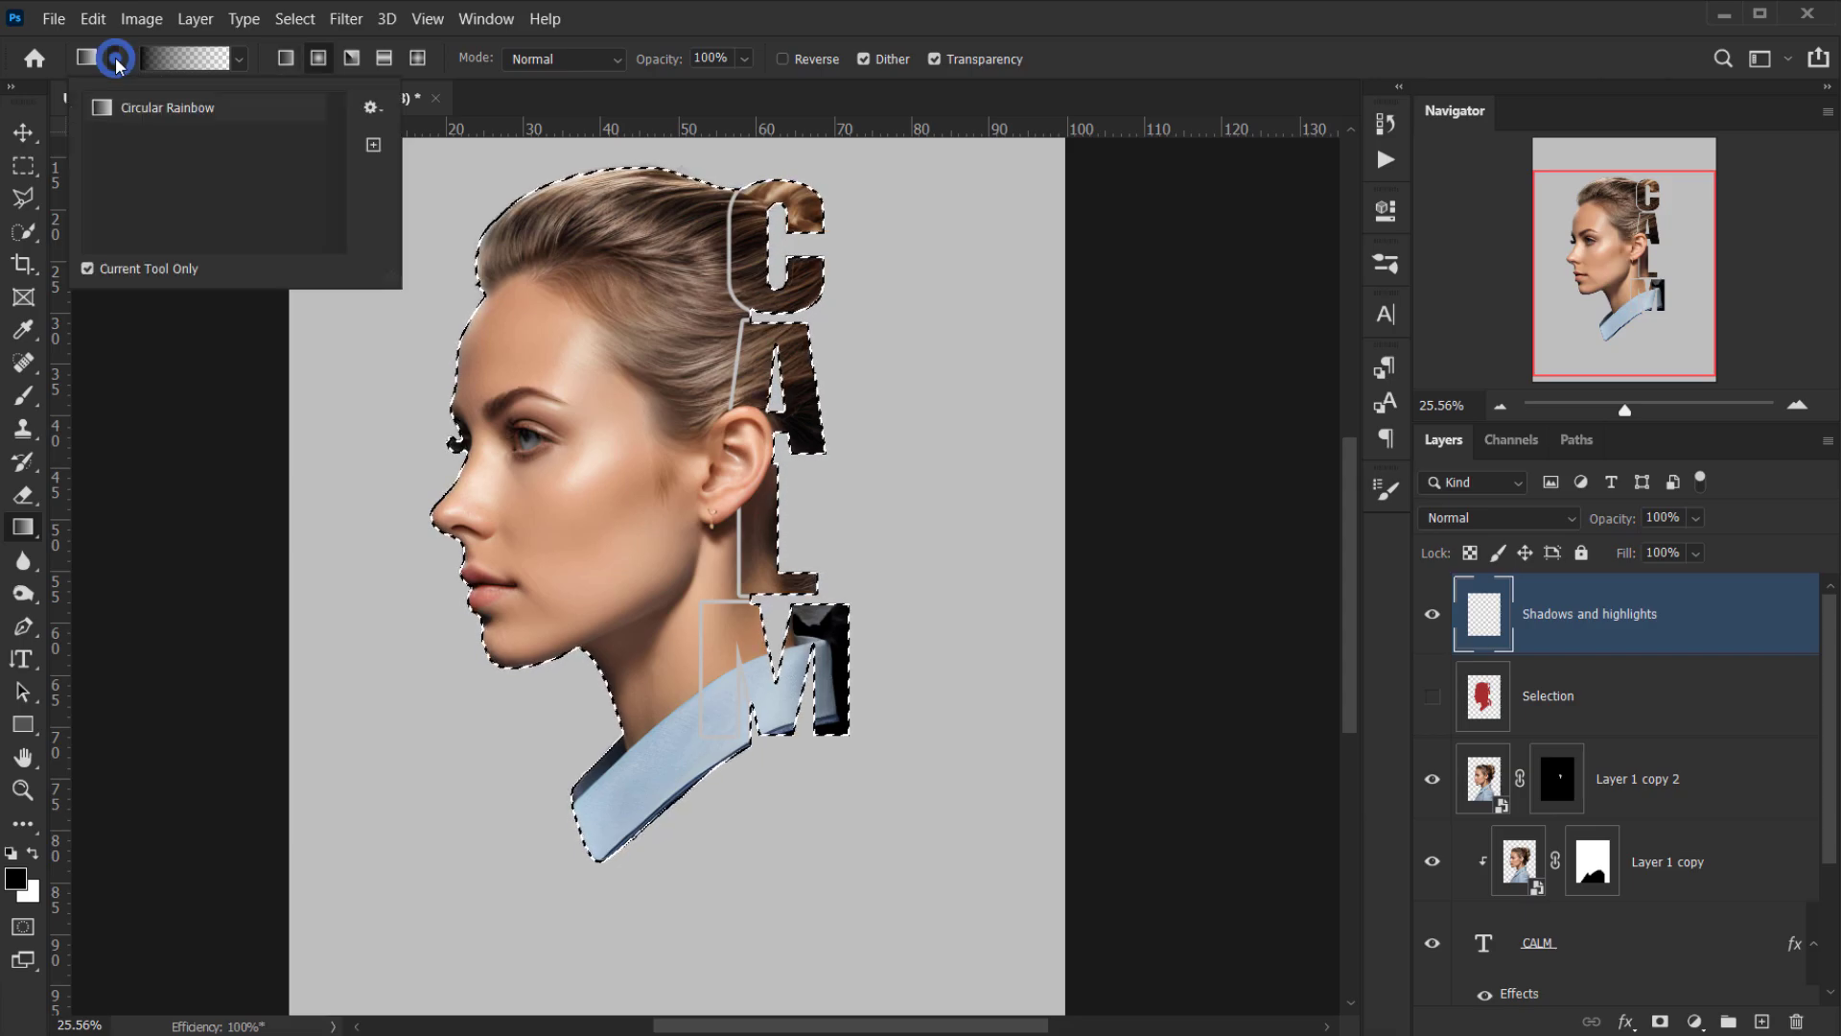
{"action": "left_click", "coordinate": [239, 60]}
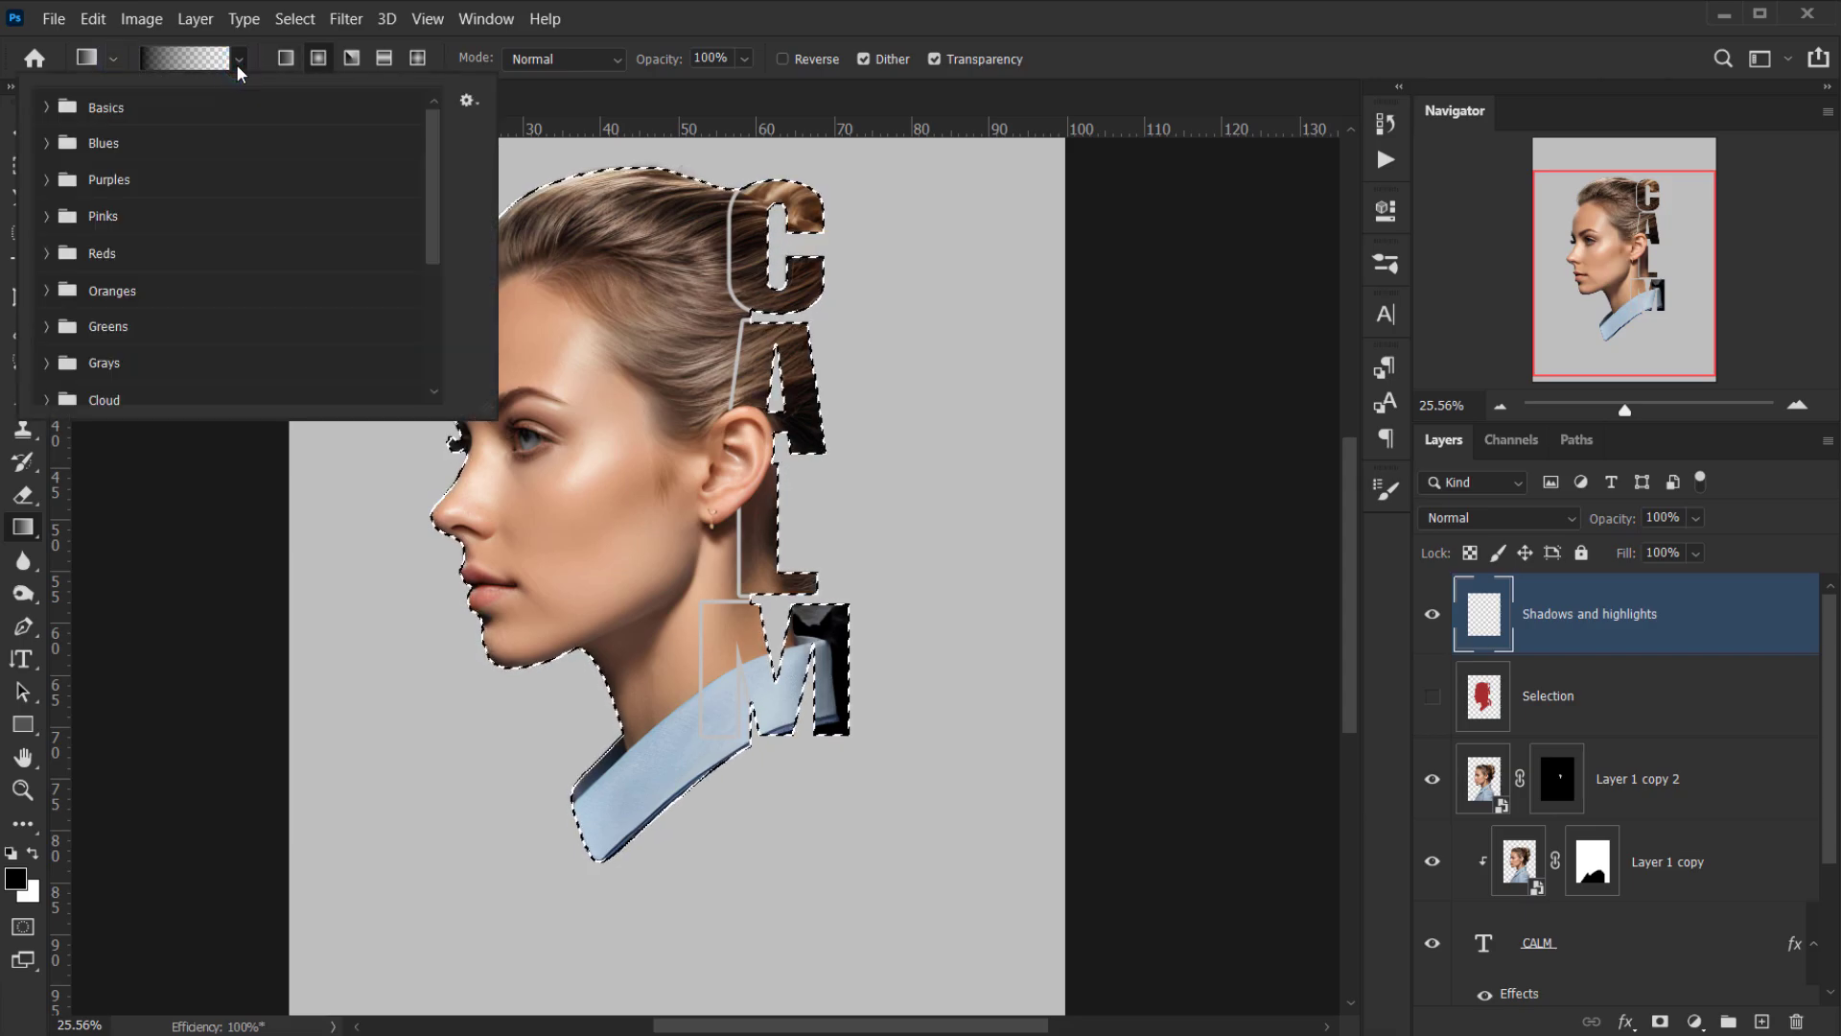
{"action": "left_click", "coordinate": [46, 106]}
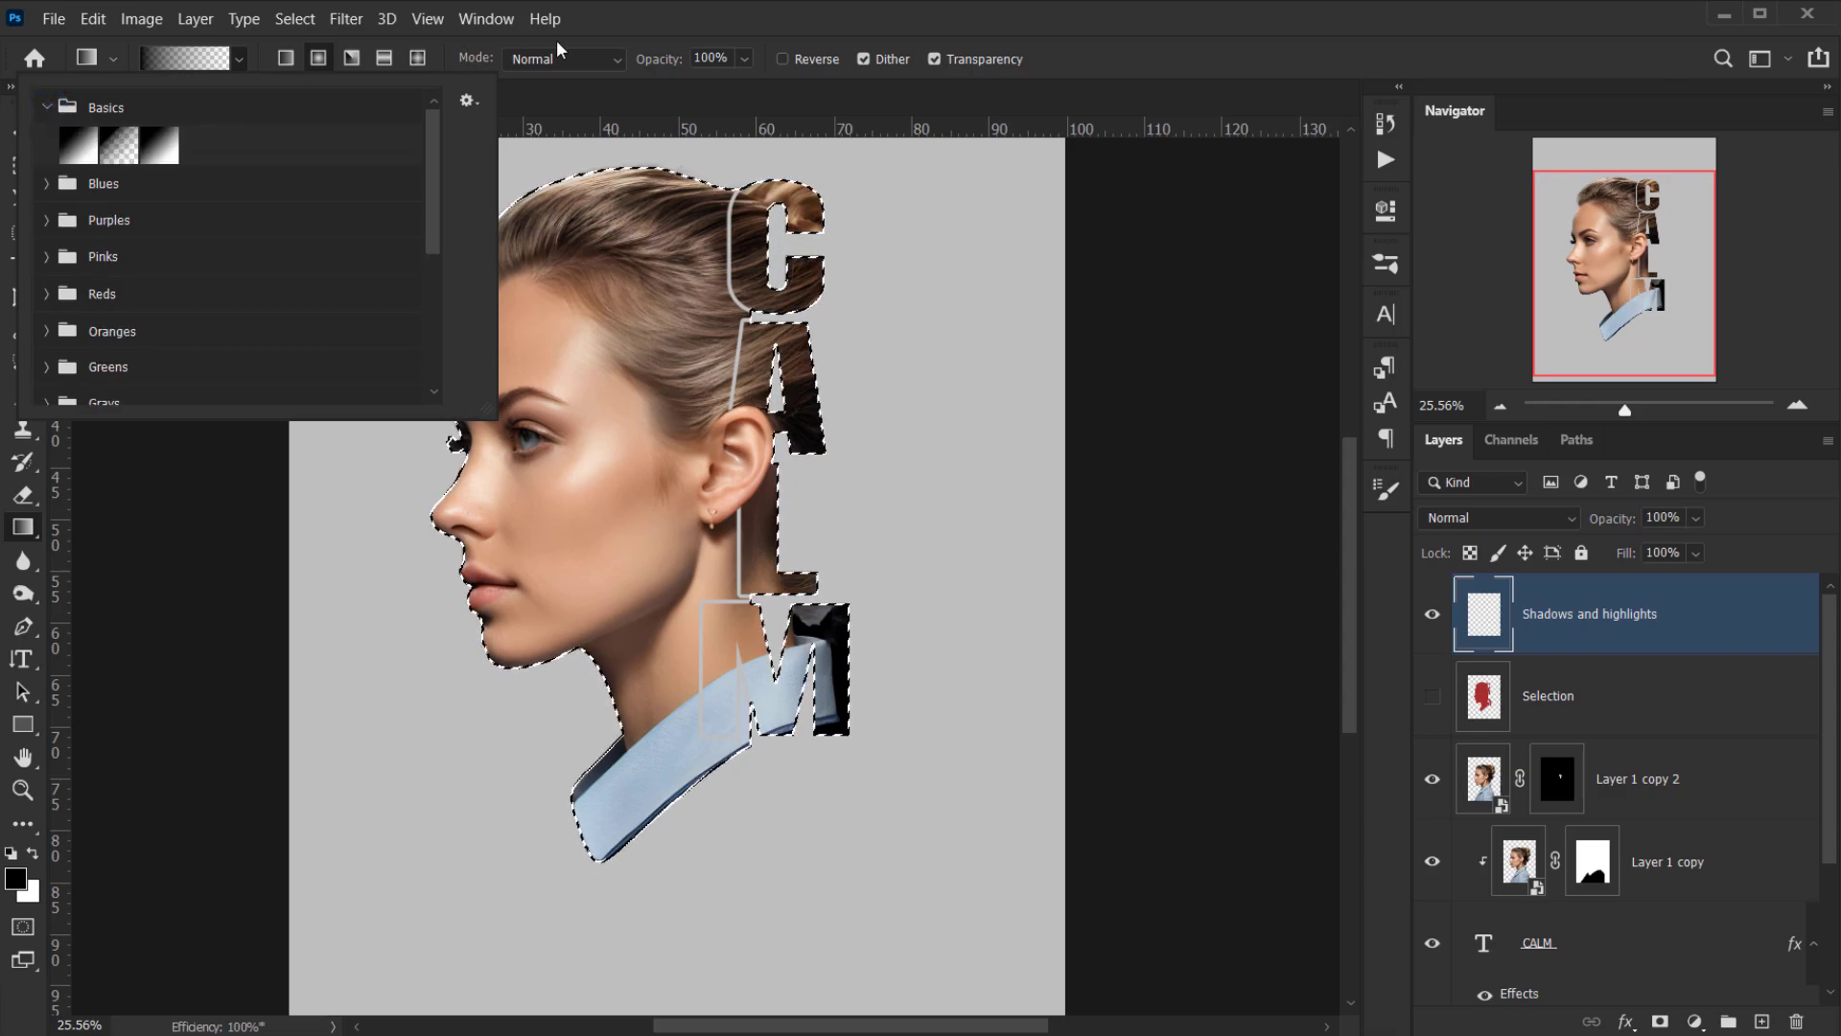
{"action": "double_click", "coordinate": [121, 144]}
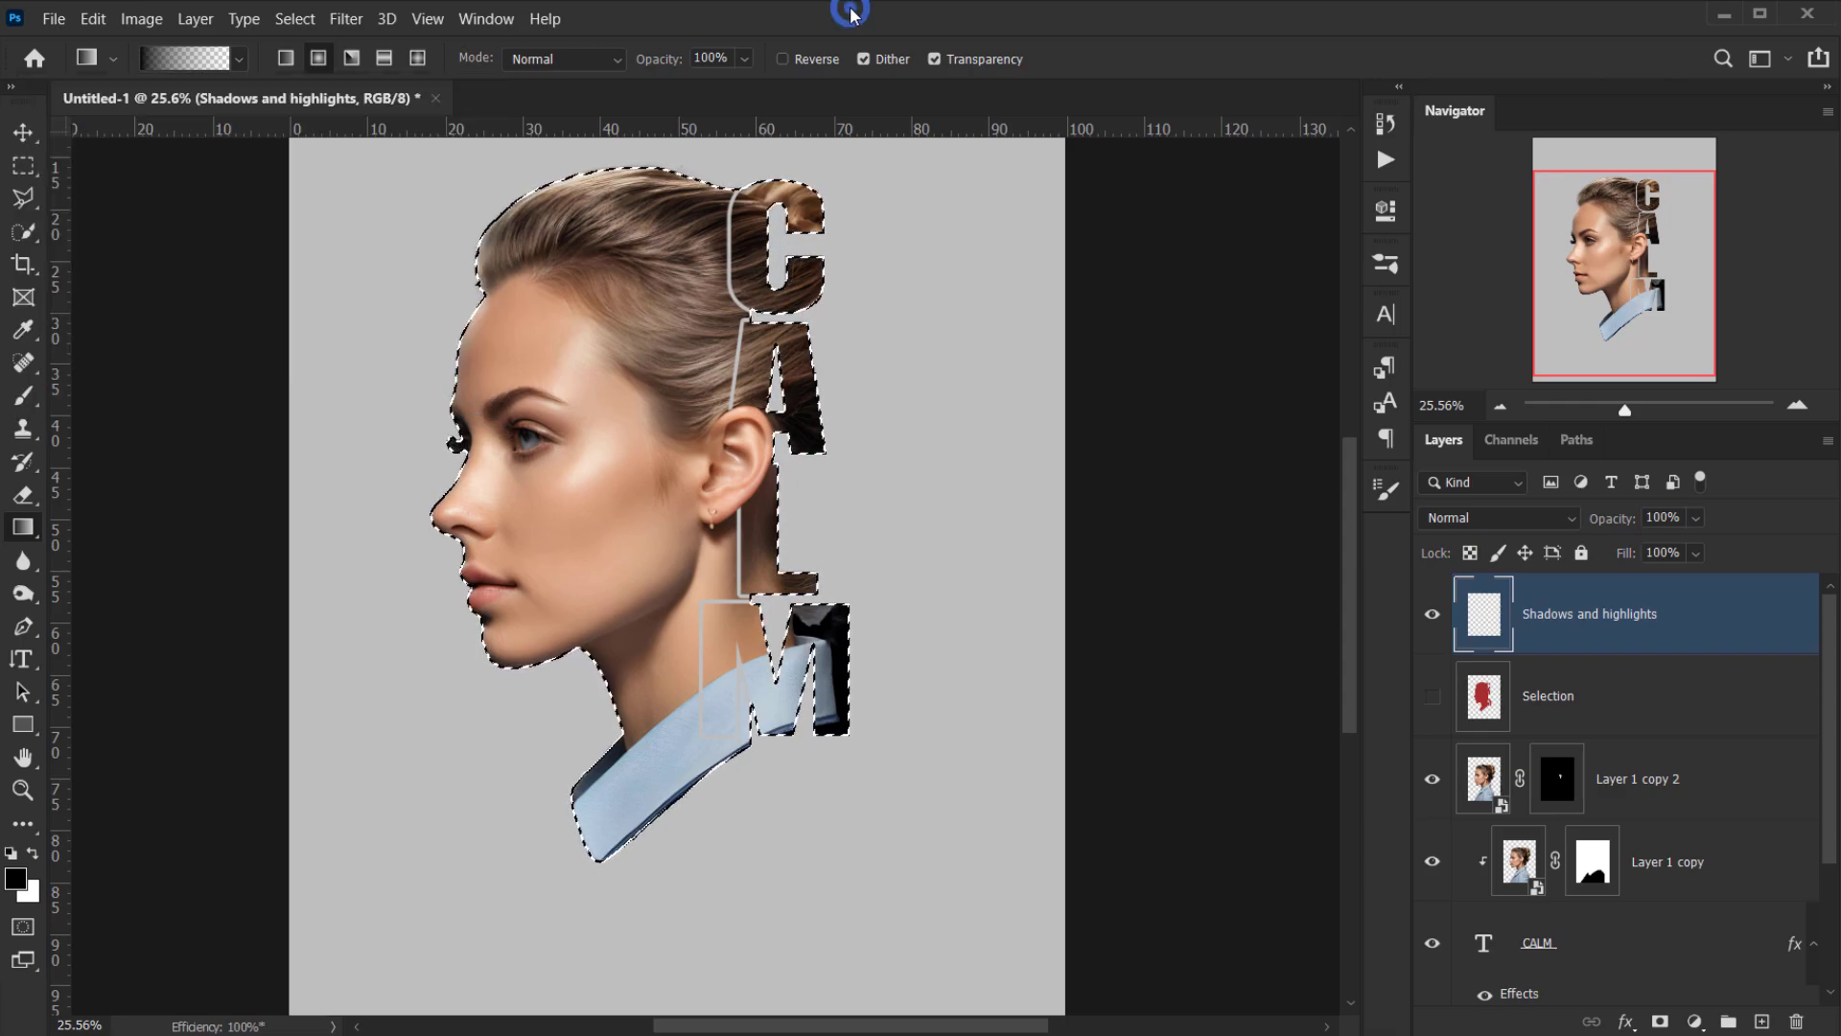
{"action": "left_click", "coordinate": [285, 59]}
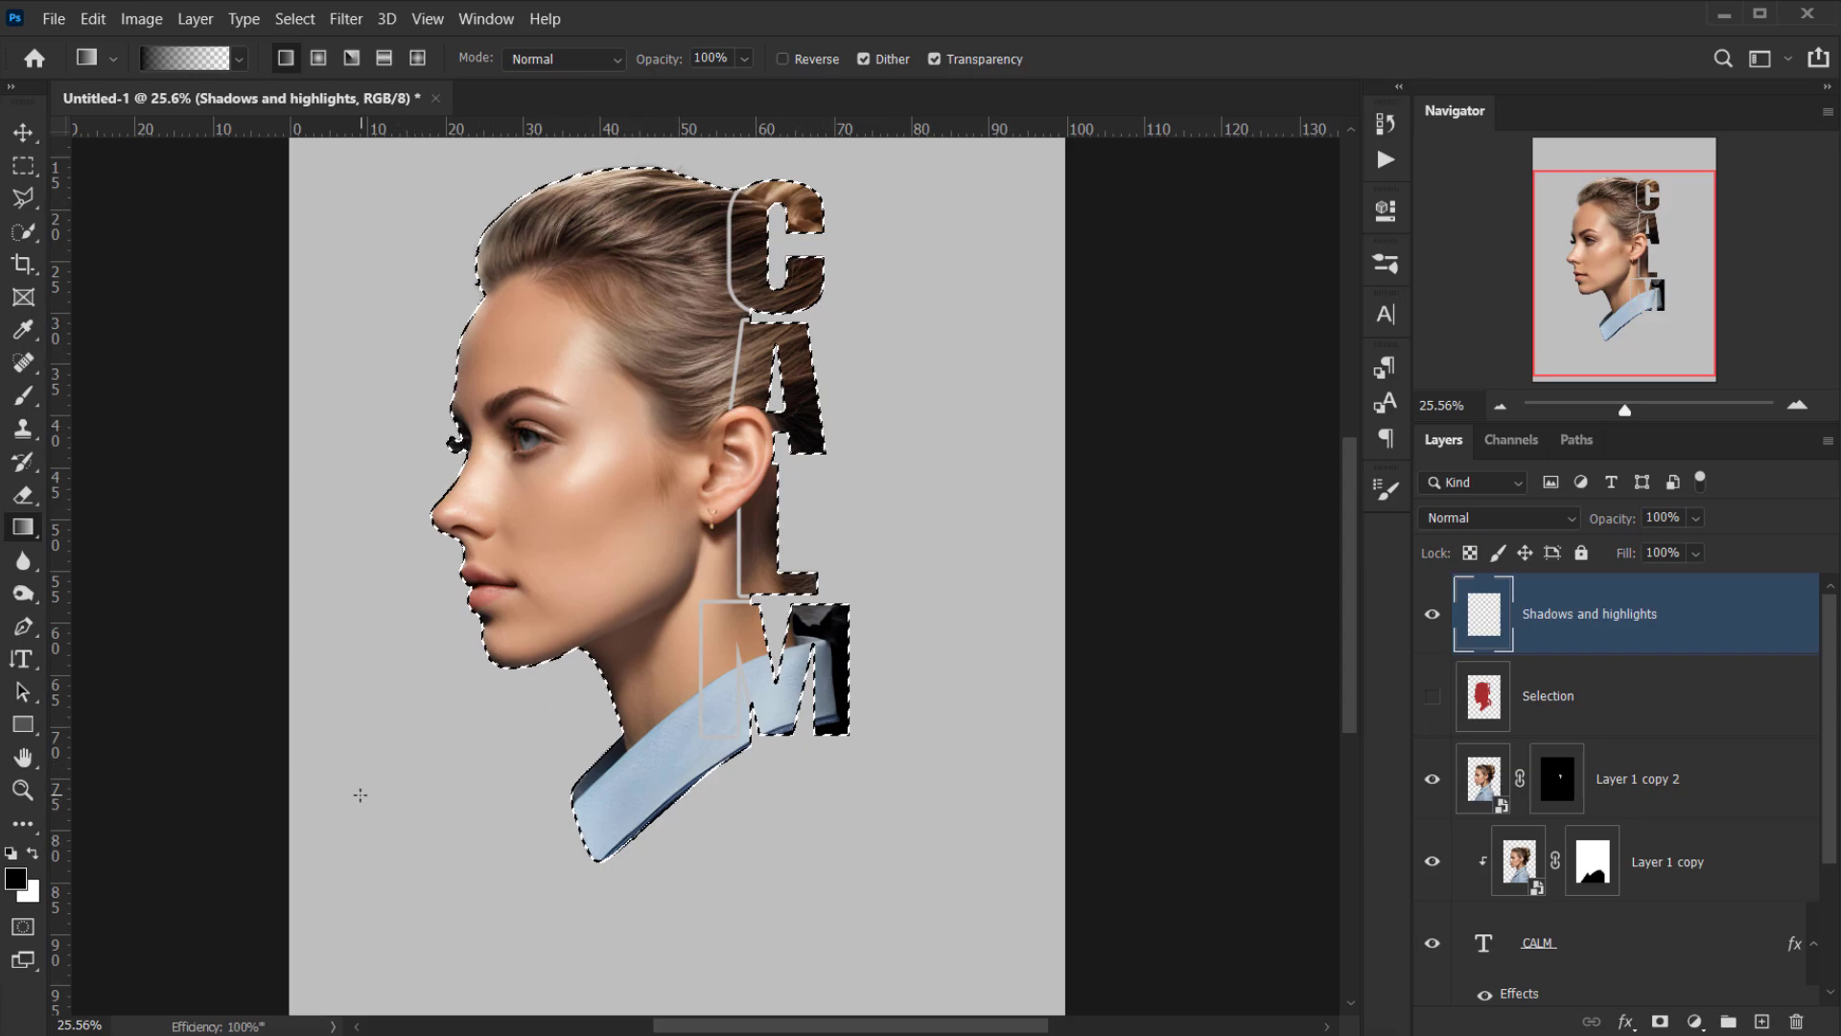
- Darken the lower face, neck and collar inside the selection with two black-to-transparent gradients from the lower left
{"action": "left_click", "coordinate": [367, 714]}
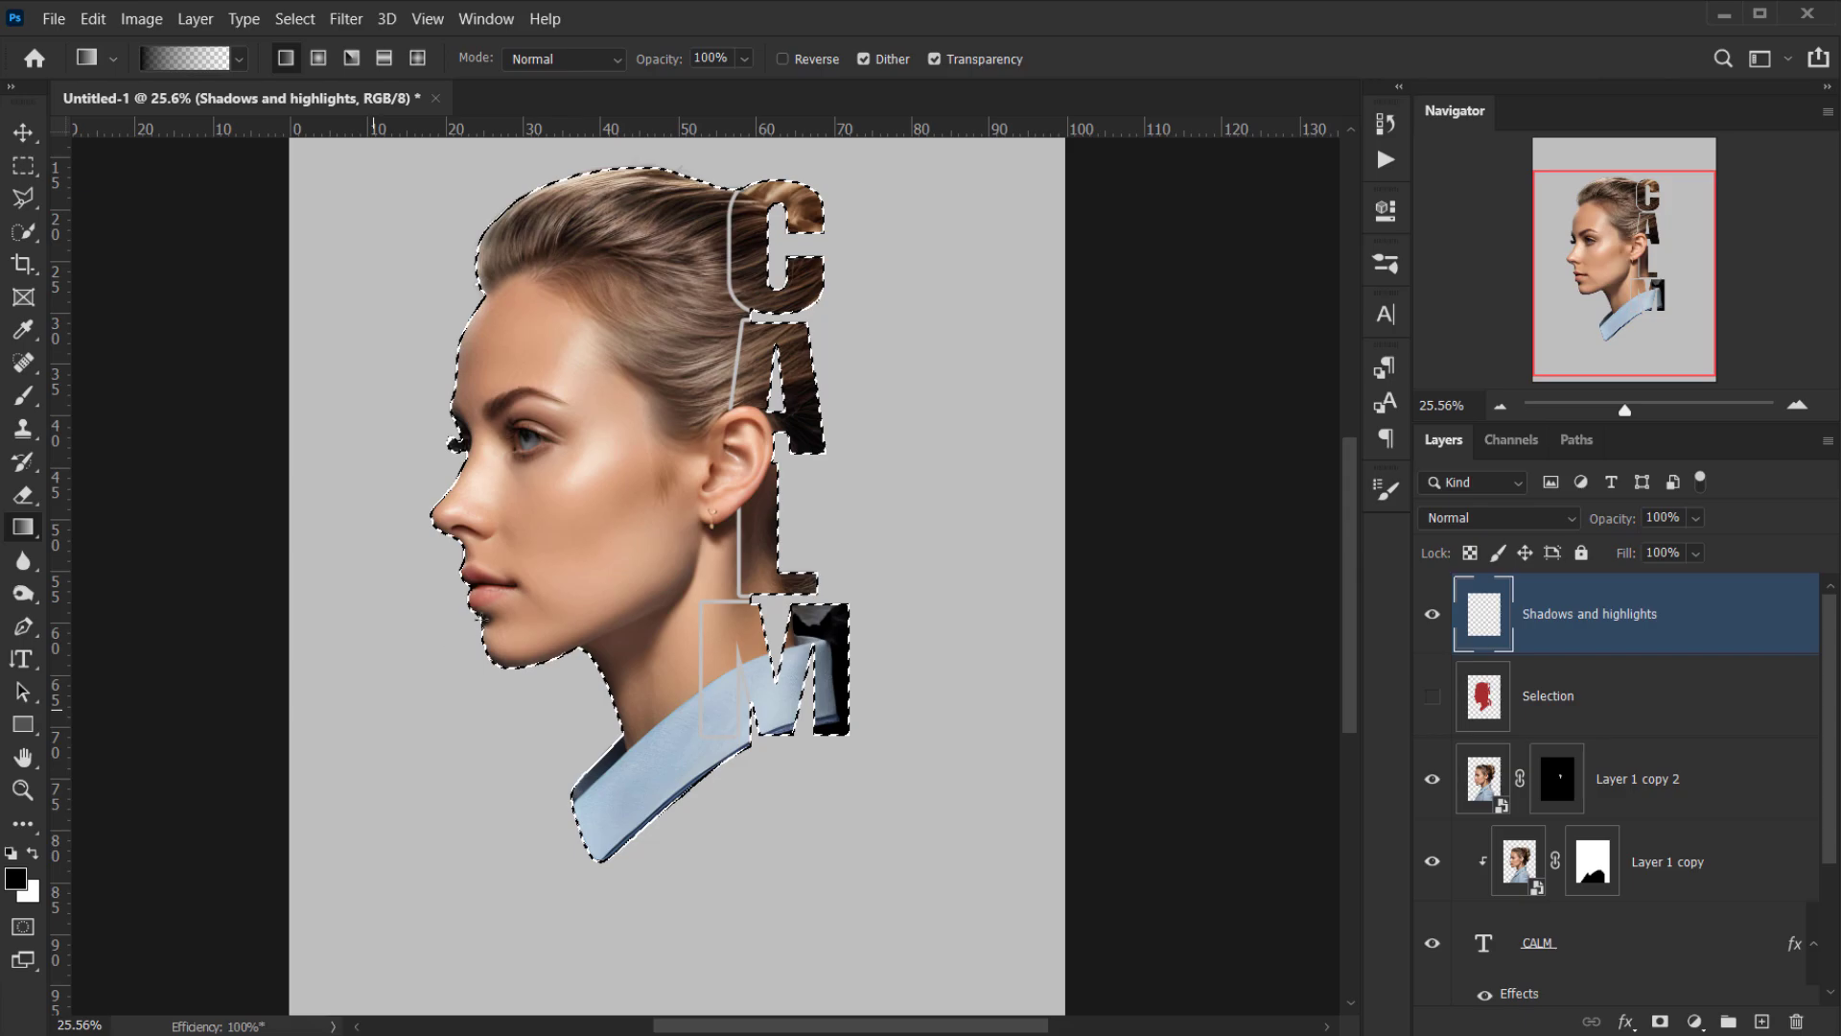
{"action": "left_click_drag", "start_coordinate": [369, 710], "coordinate": [489, 614]}
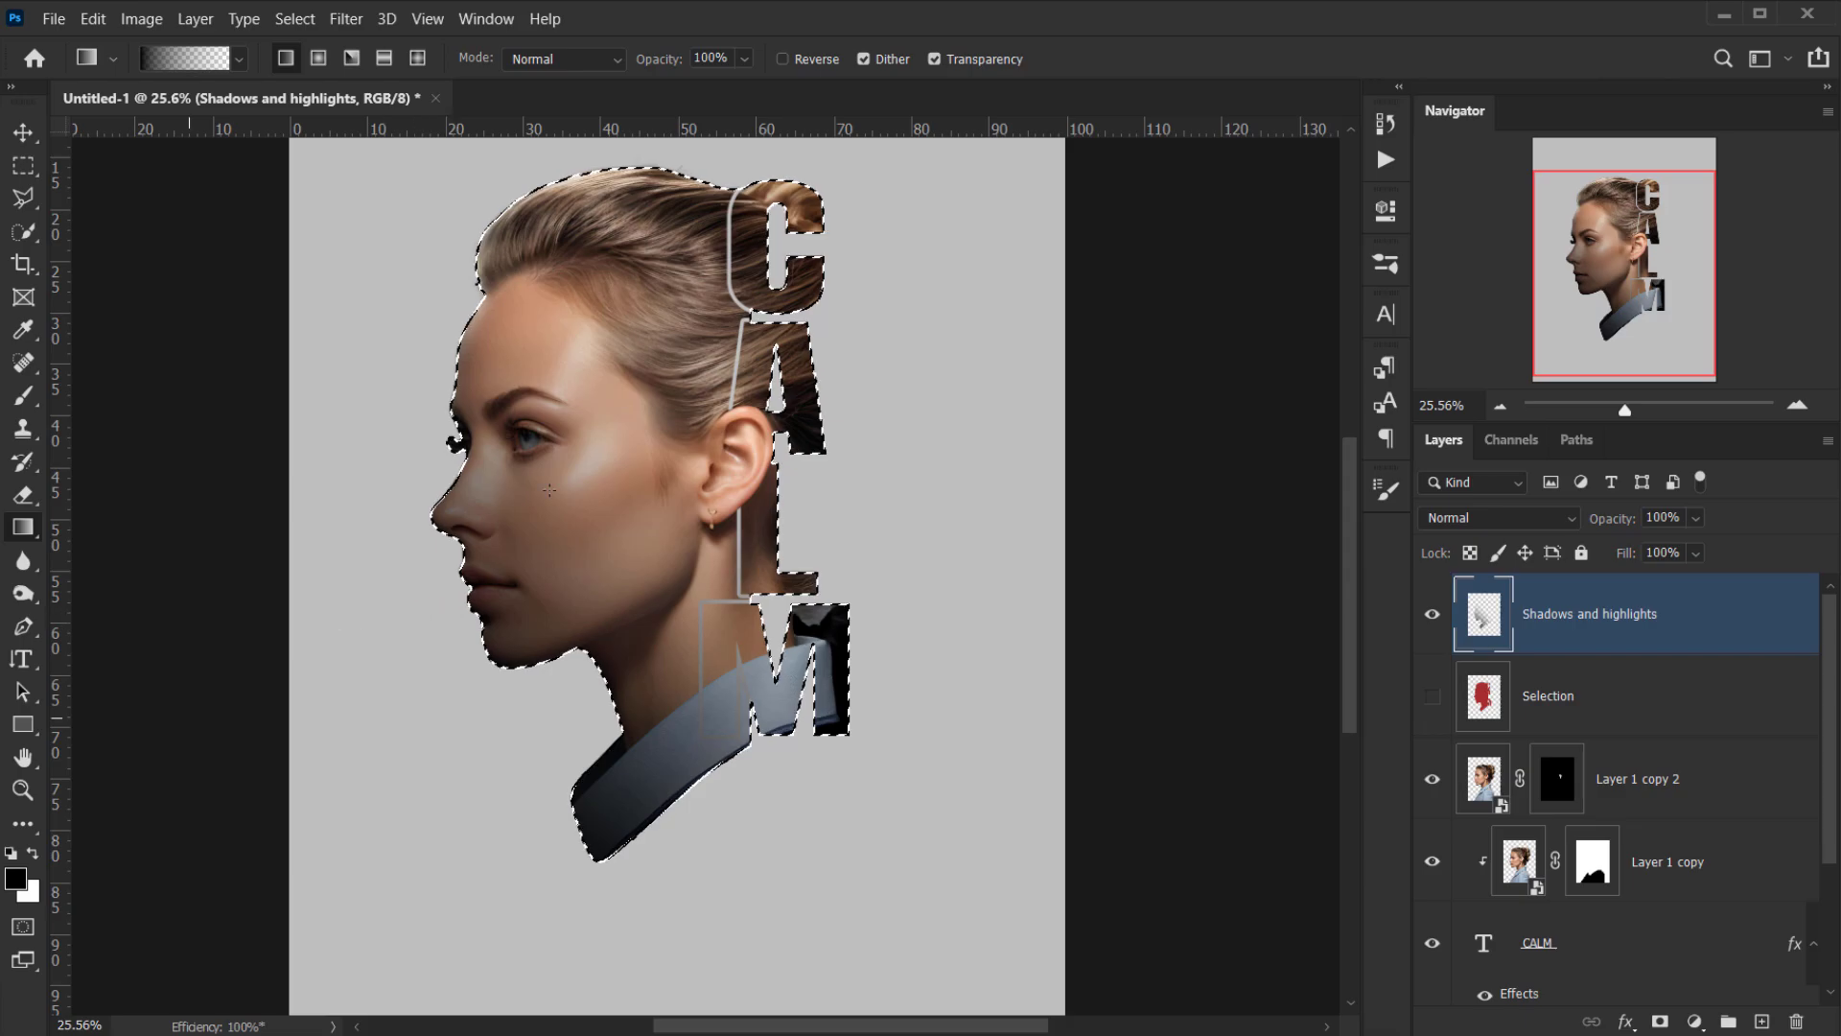
{"action": "left_click_drag", "start_coordinate": [185, 719], "coordinate": [451, 561]}
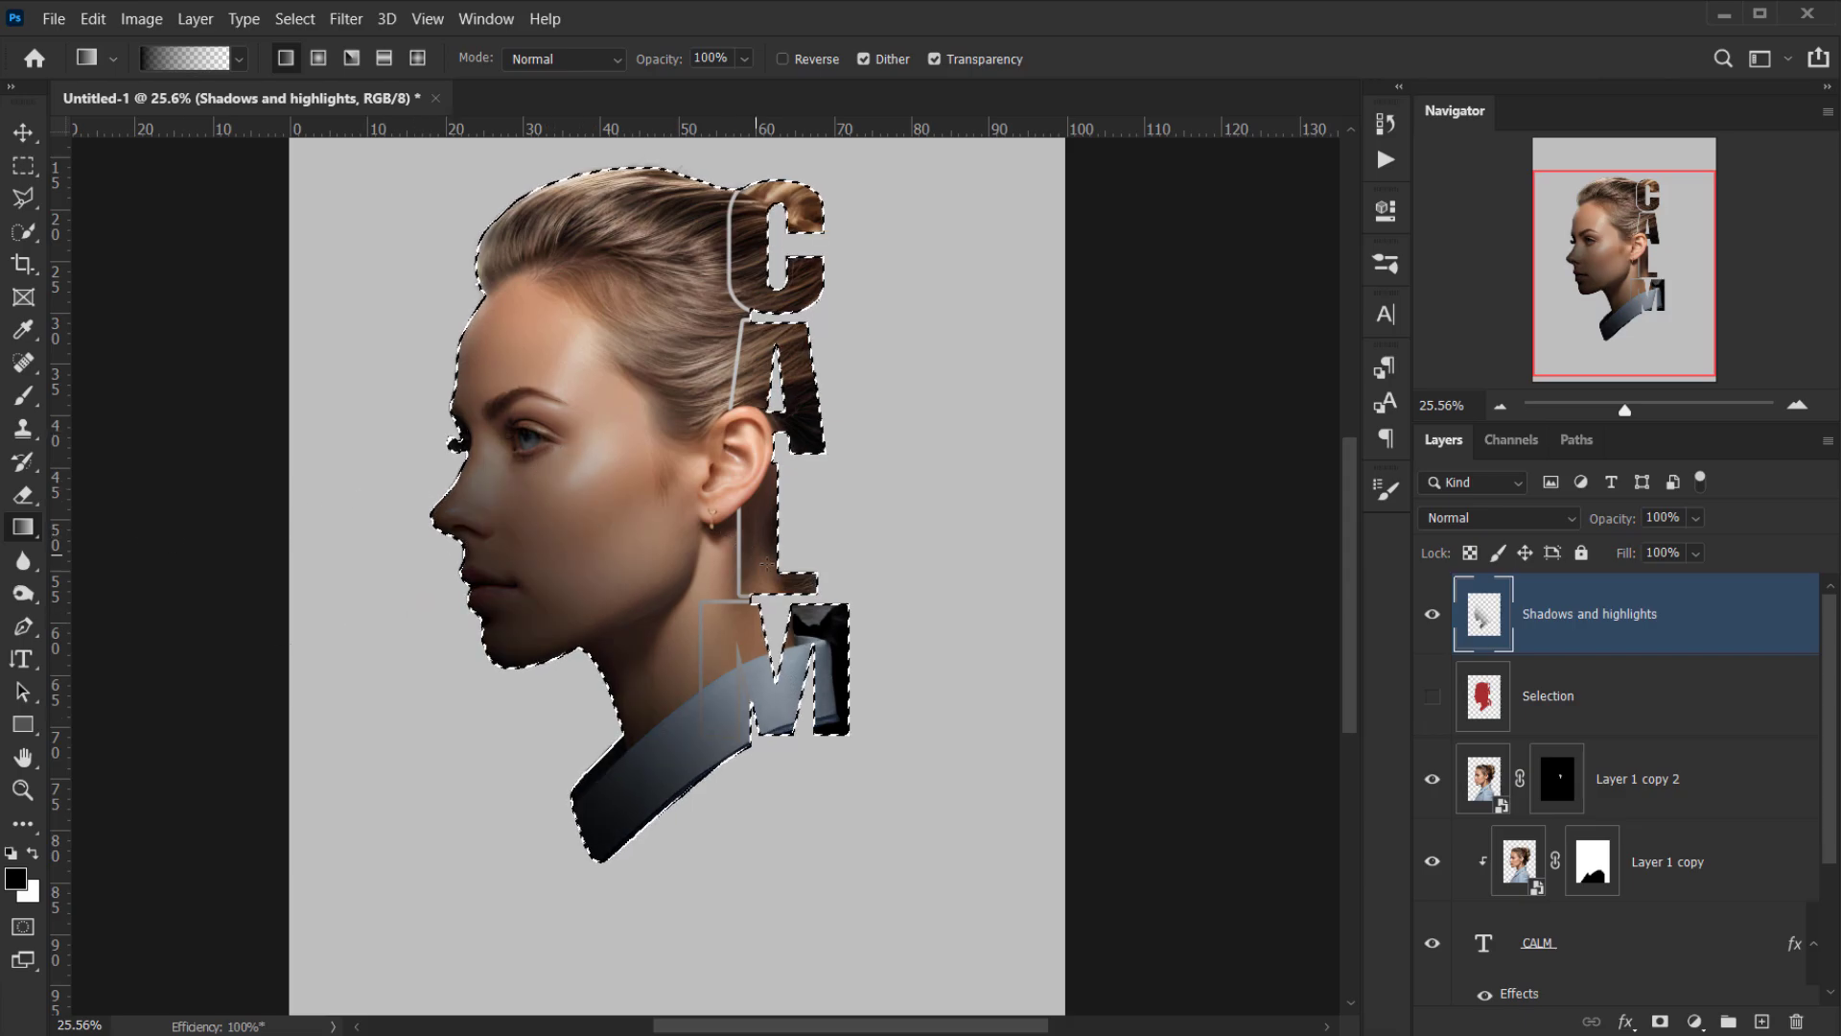
- Make white the foreground color and lighten the hair and upper CALM letters with a white-to-transparent gradient from the upper right
{"action": "left_click", "coordinate": [33, 852]}
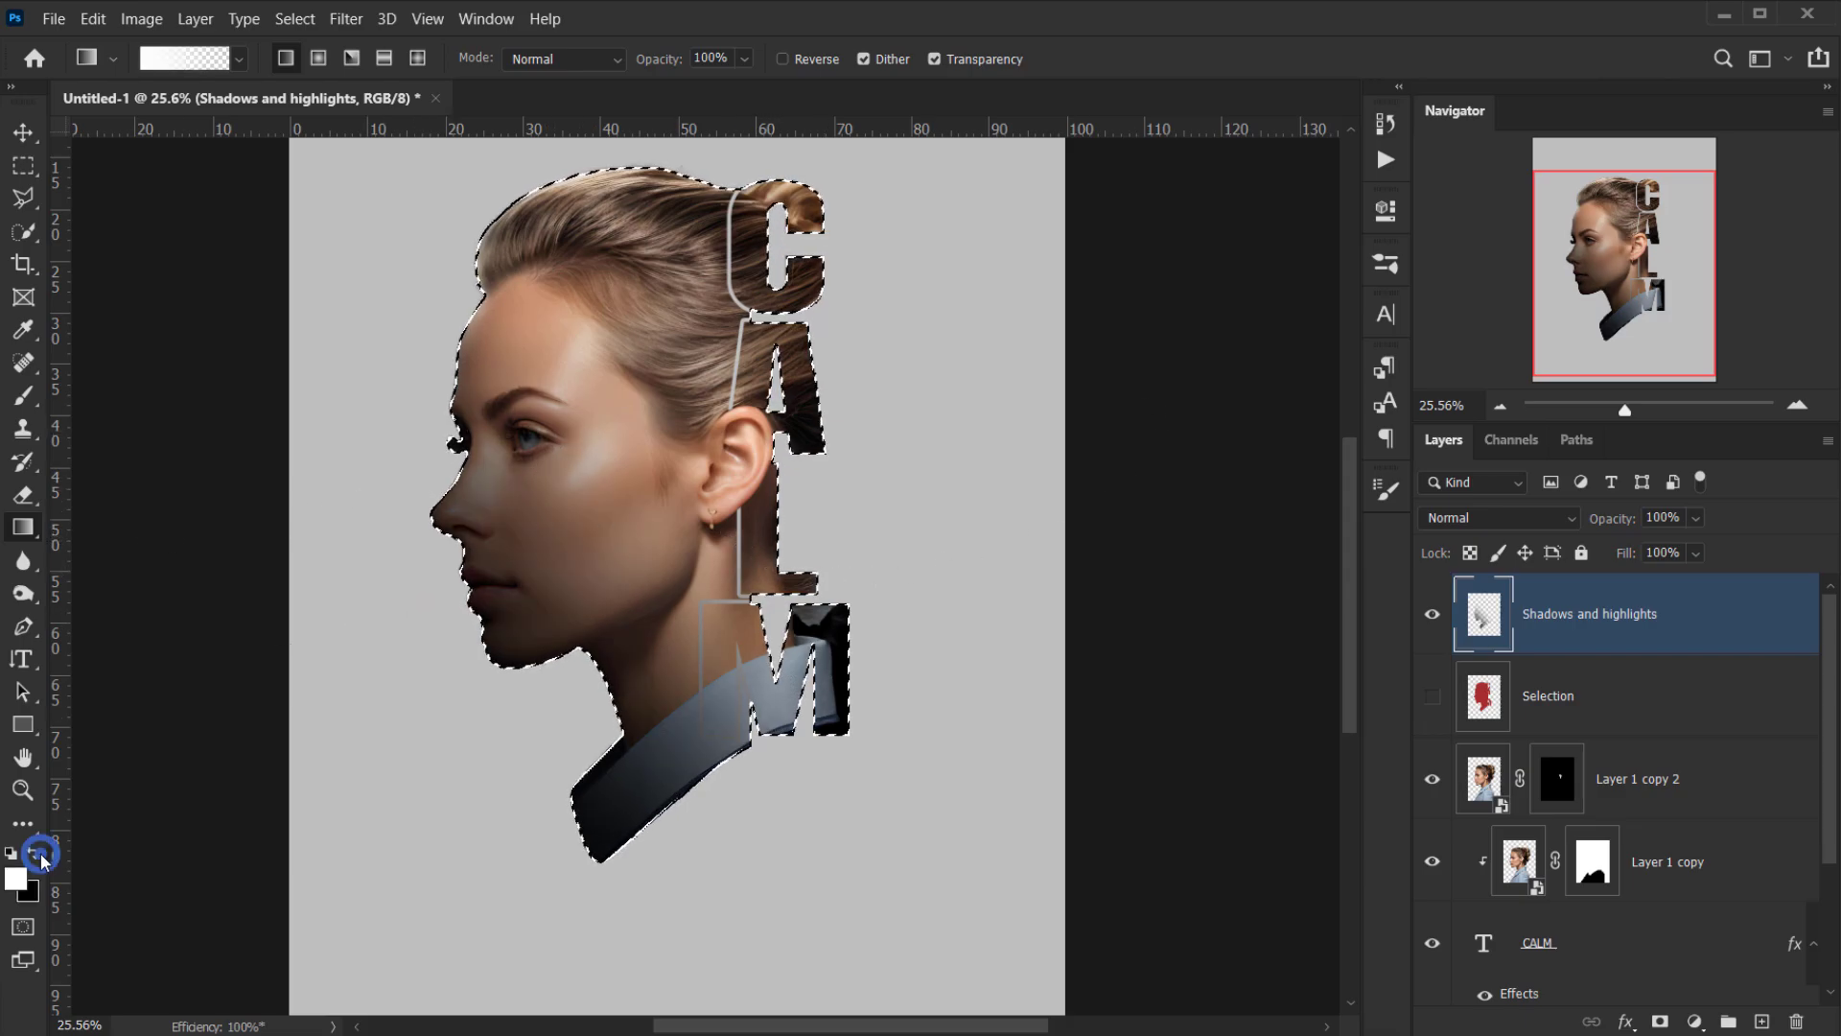
{"action": "scroll", "coordinate": [849, 206], "scroll_direction": "down", "scroll_amount": 2}
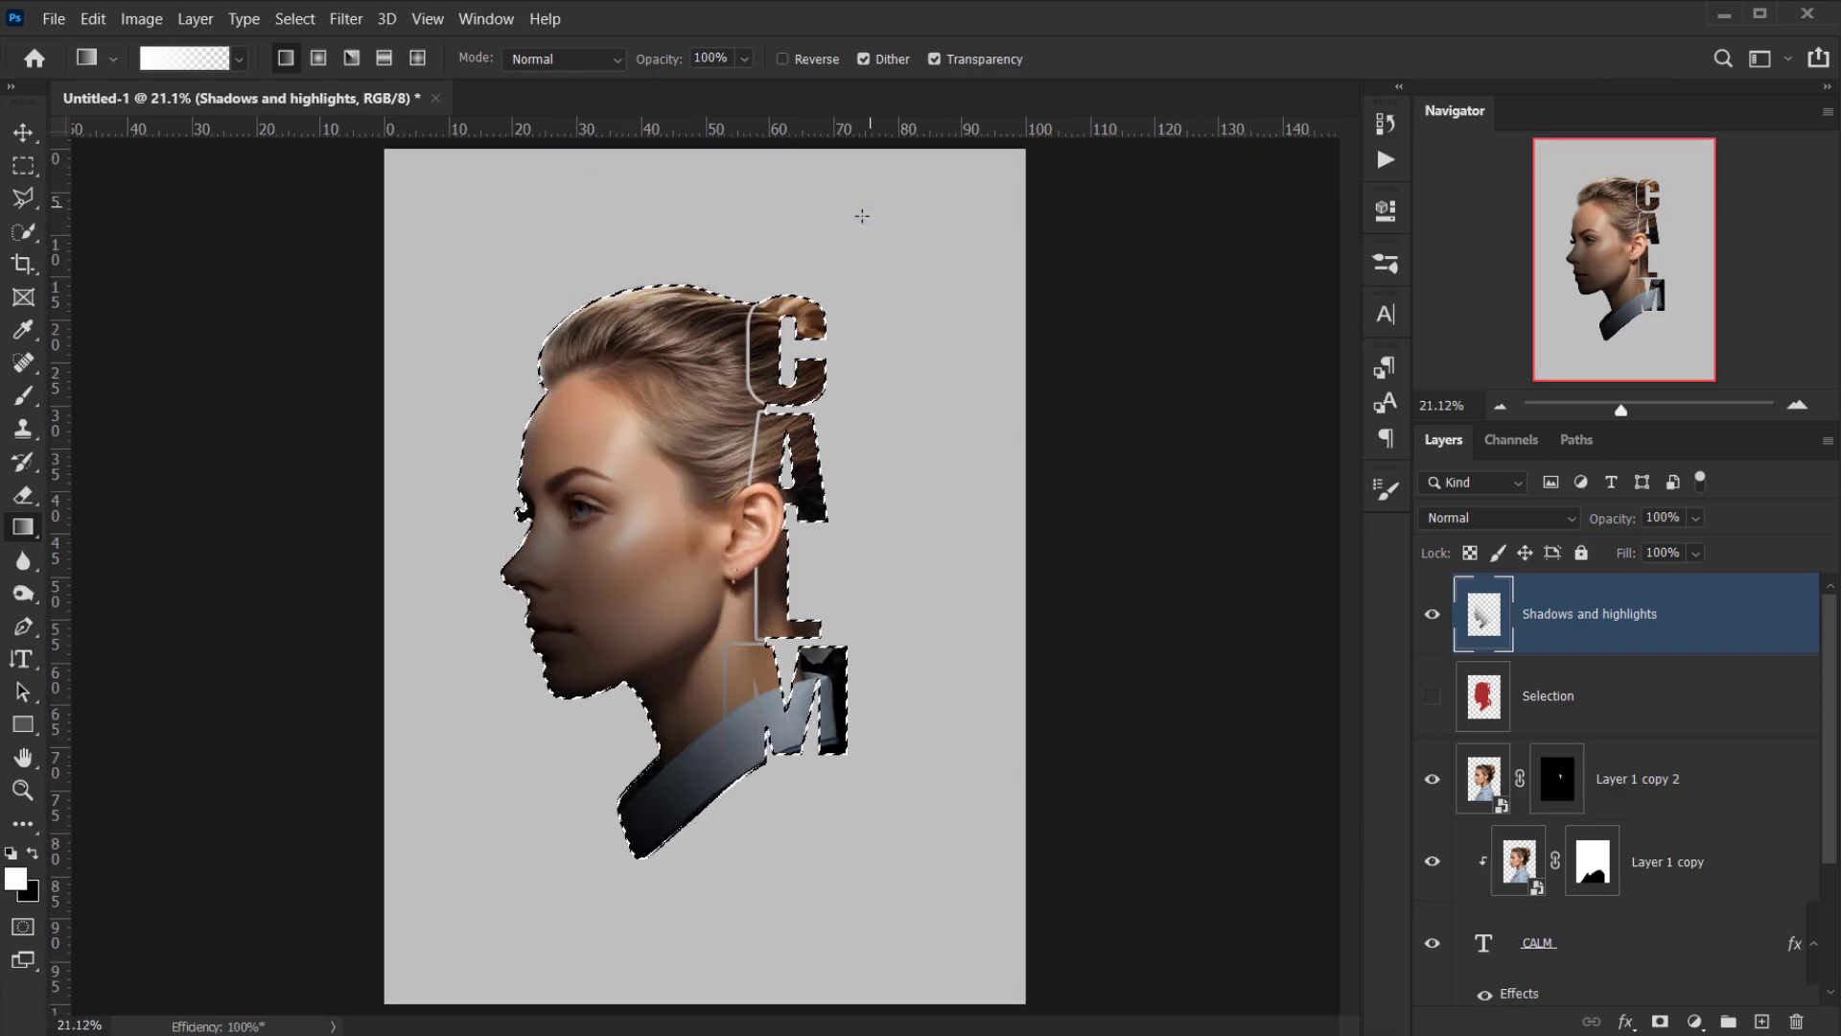
{"action": "left_click_drag", "start_coordinate": [743, 354], "coordinate": [867, 198]}
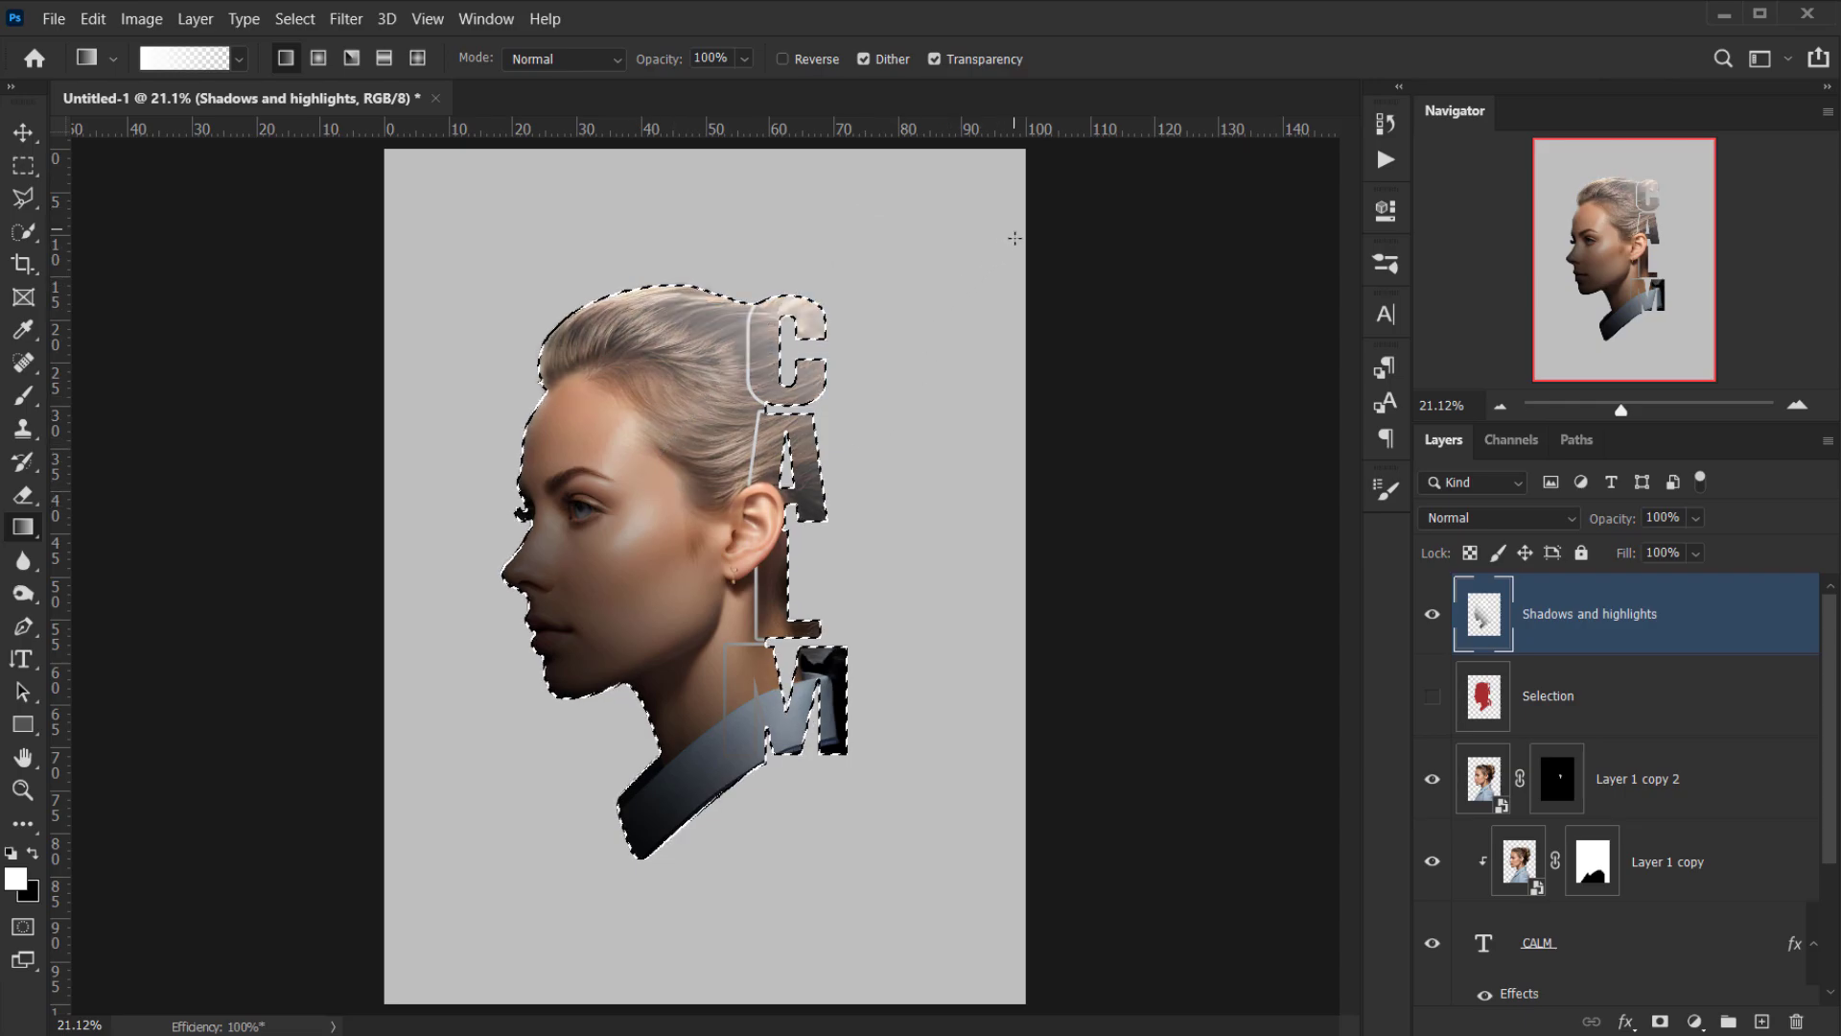
- Lighten the CALM letters inside the selection with white-to-transparent gradients from the right side, and deselect
{"action": "left_click", "coordinate": [992, 390]}
{"action": "left_click_drag", "start_coordinate": [734, 561], "coordinate": [991, 383]}
{"action": "key", "text": "ctrl+z"}
{"action": "left_click", "coordinate": [951, 571]}
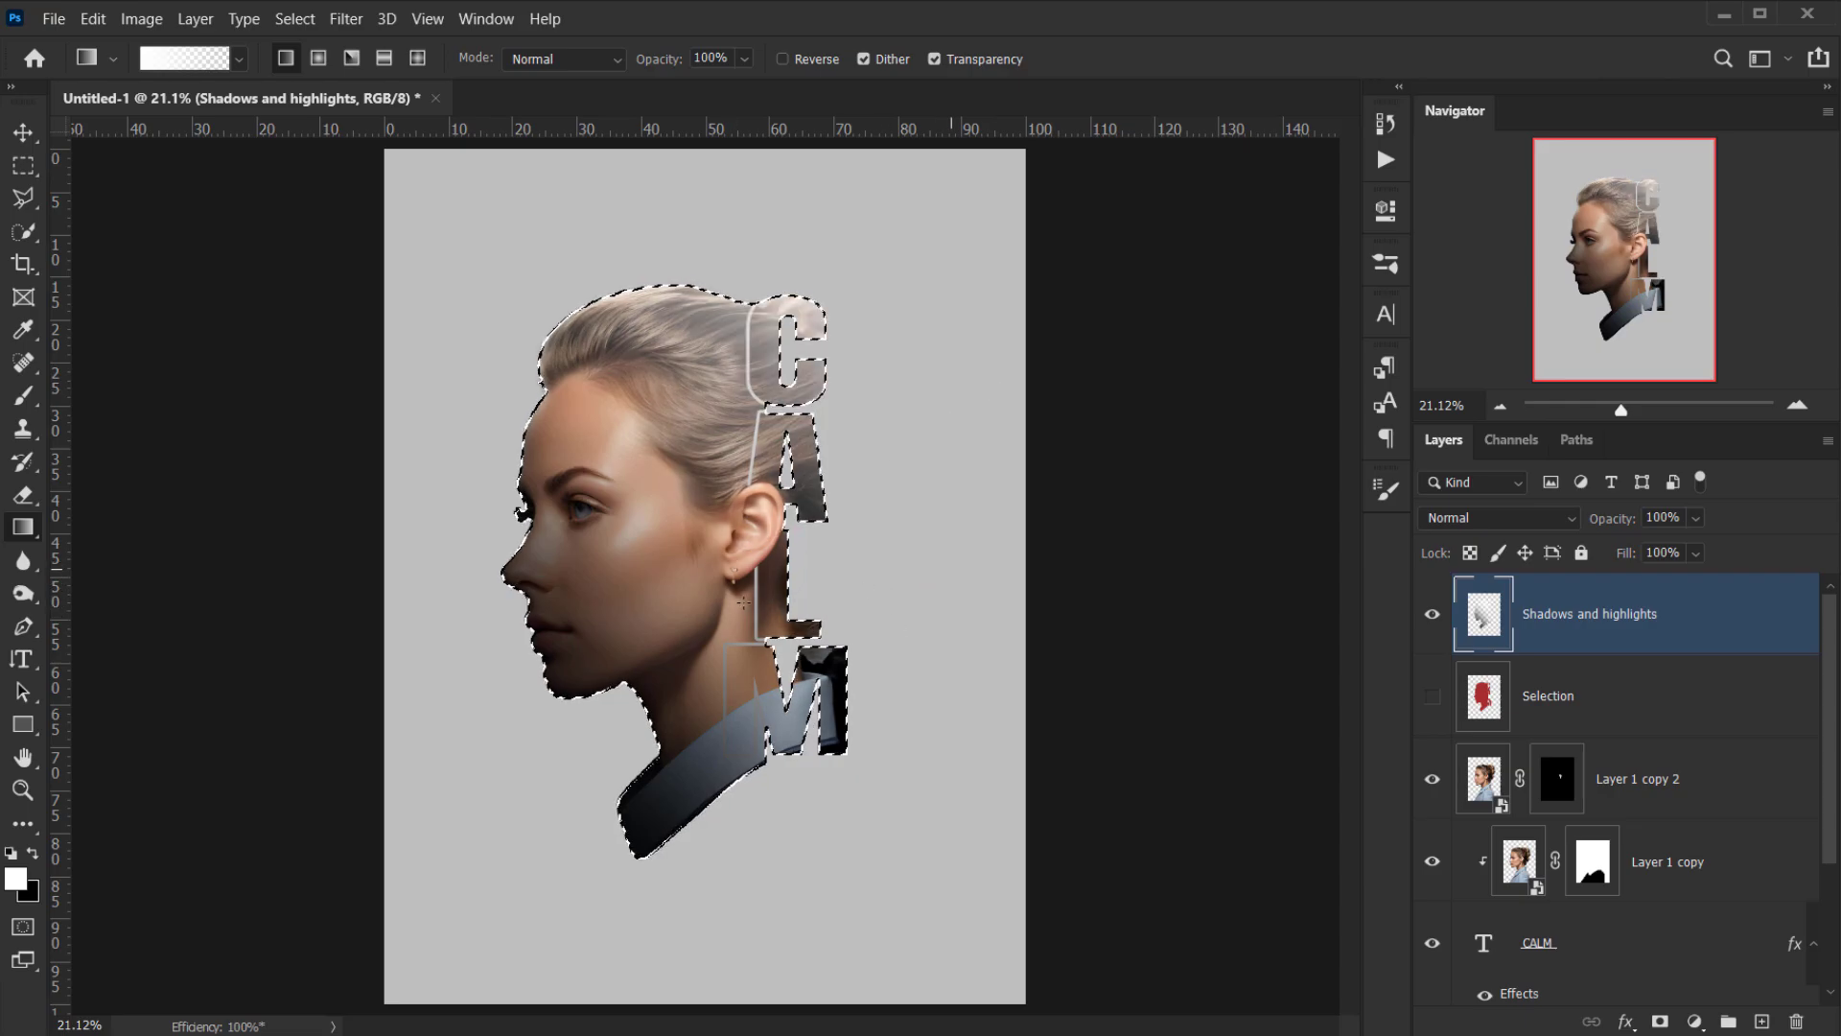
{"action": "left_click_drag", "start_coordinate": [741, 602], "coordinate": [954, 571]}
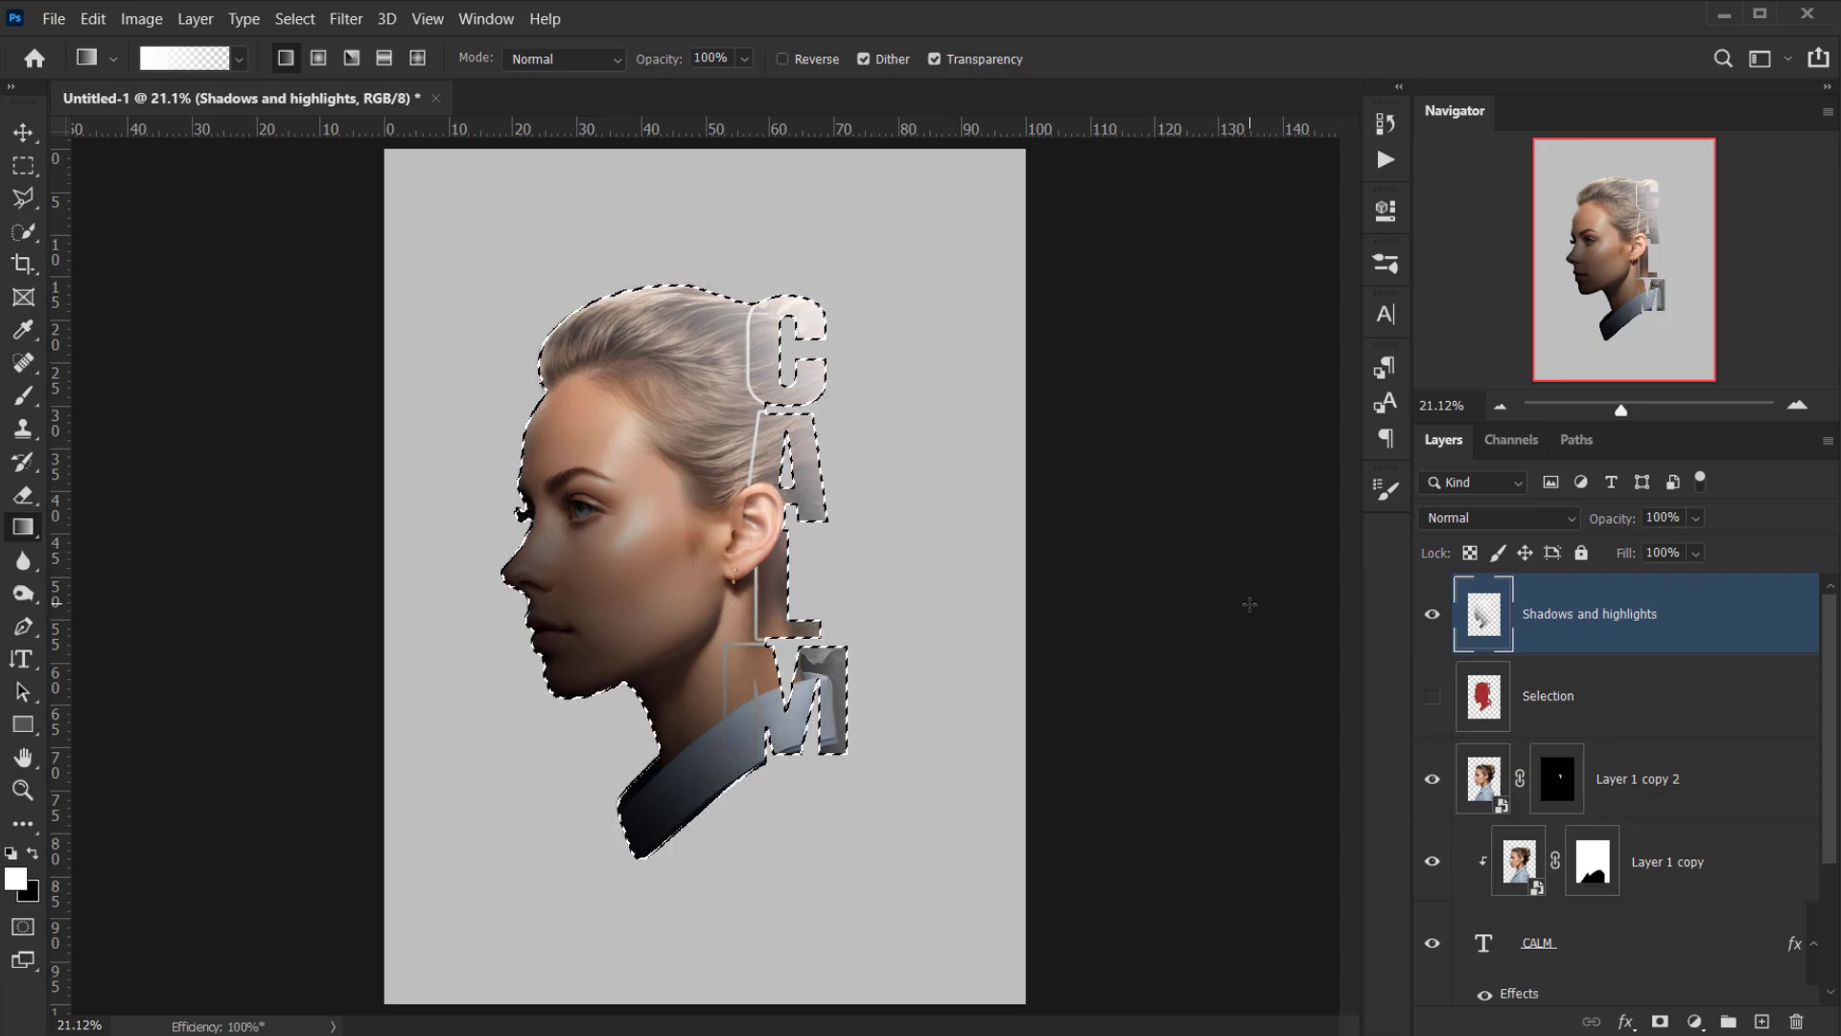
{"action": "key", "text": "ctrl+d"}
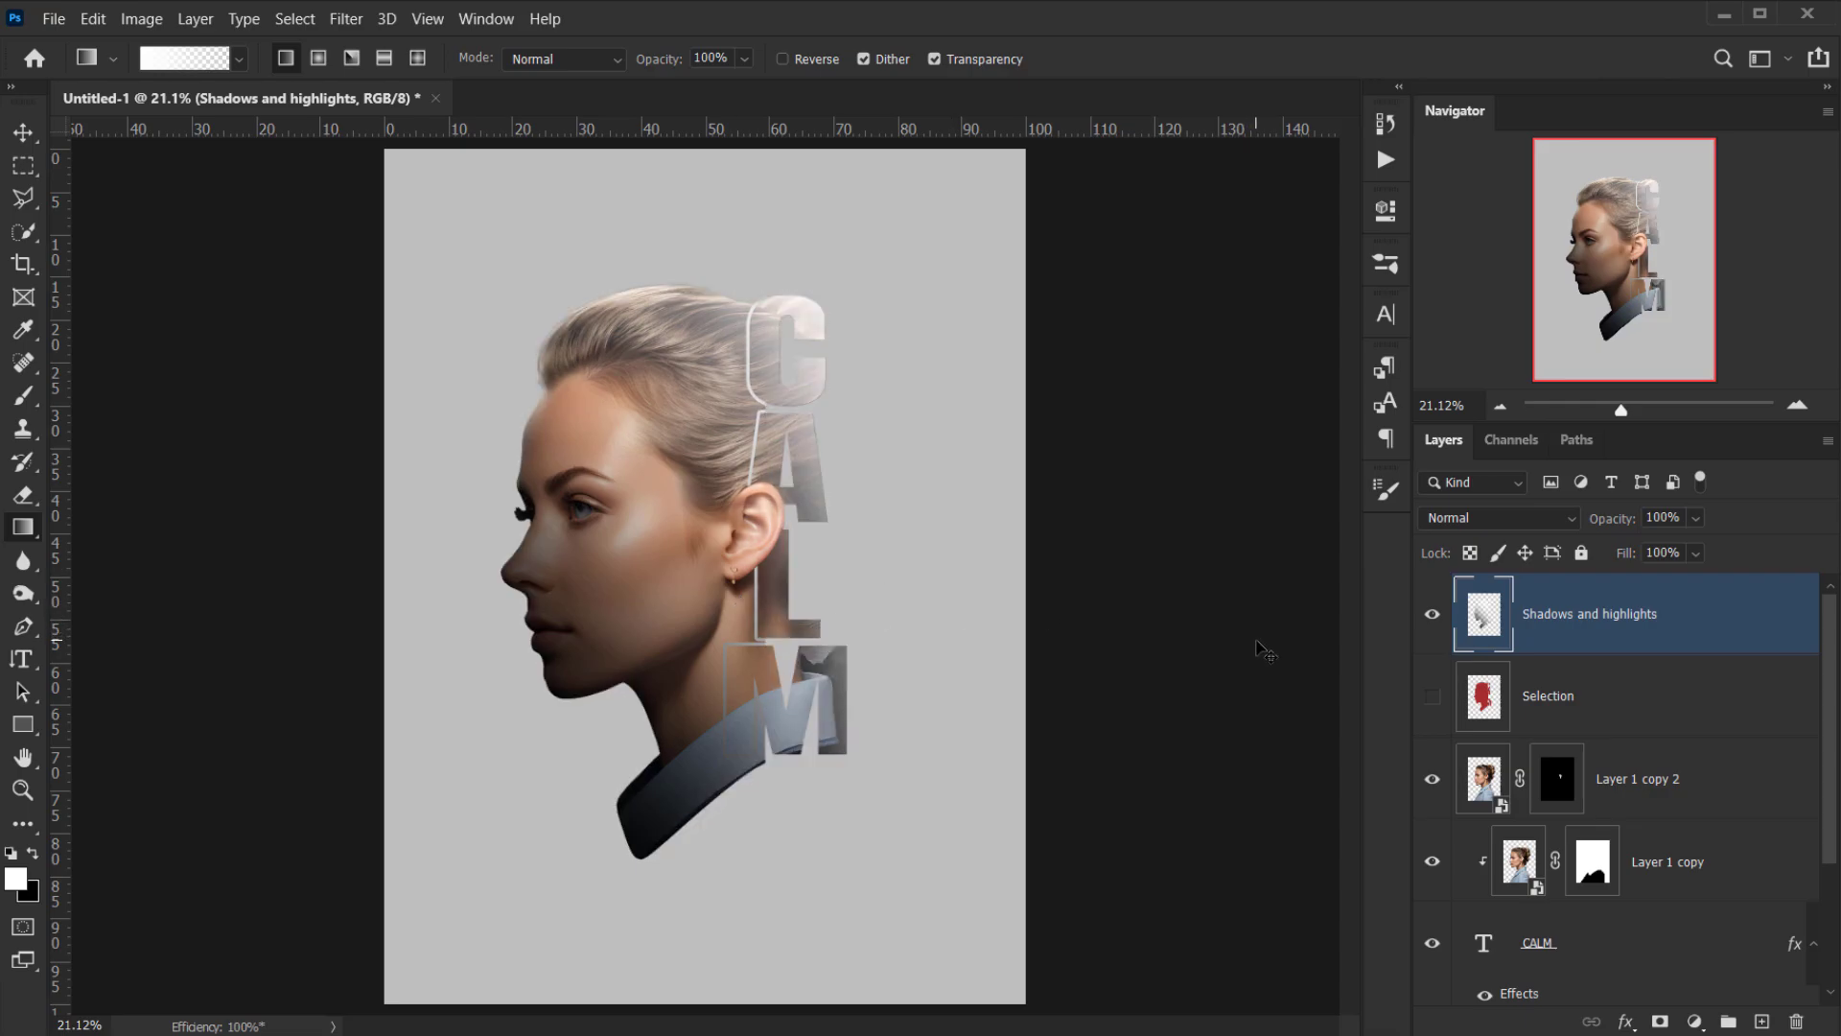
- Set the Shadows and highlights layer's blend mode to Soft Light, comparing the image with the layer hidden and shown
{"action": "left_click", "coordinate": [1434, 617]}
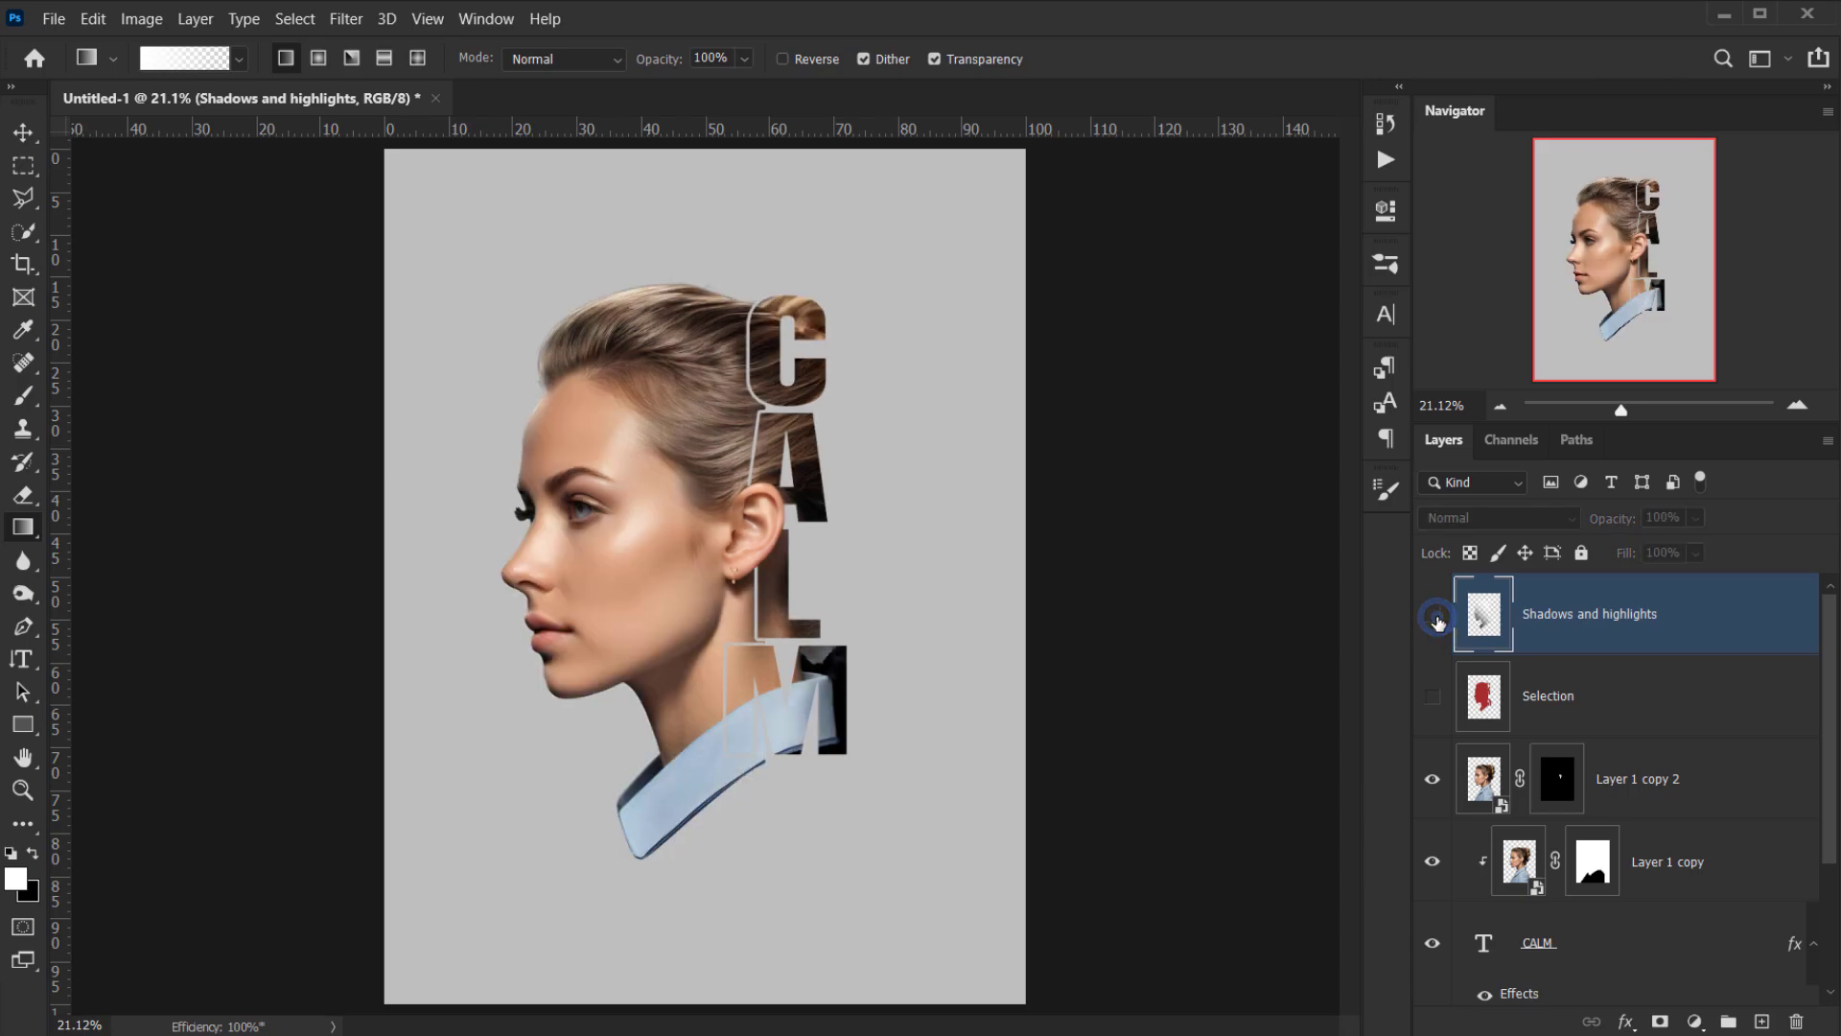
{"action": "left_click", "coordinate": [1434, 617]}
{"action": "left_click", "coordinate": [1435, 617]}
{"action": "left_click", "coordinate": [1435, 617]}
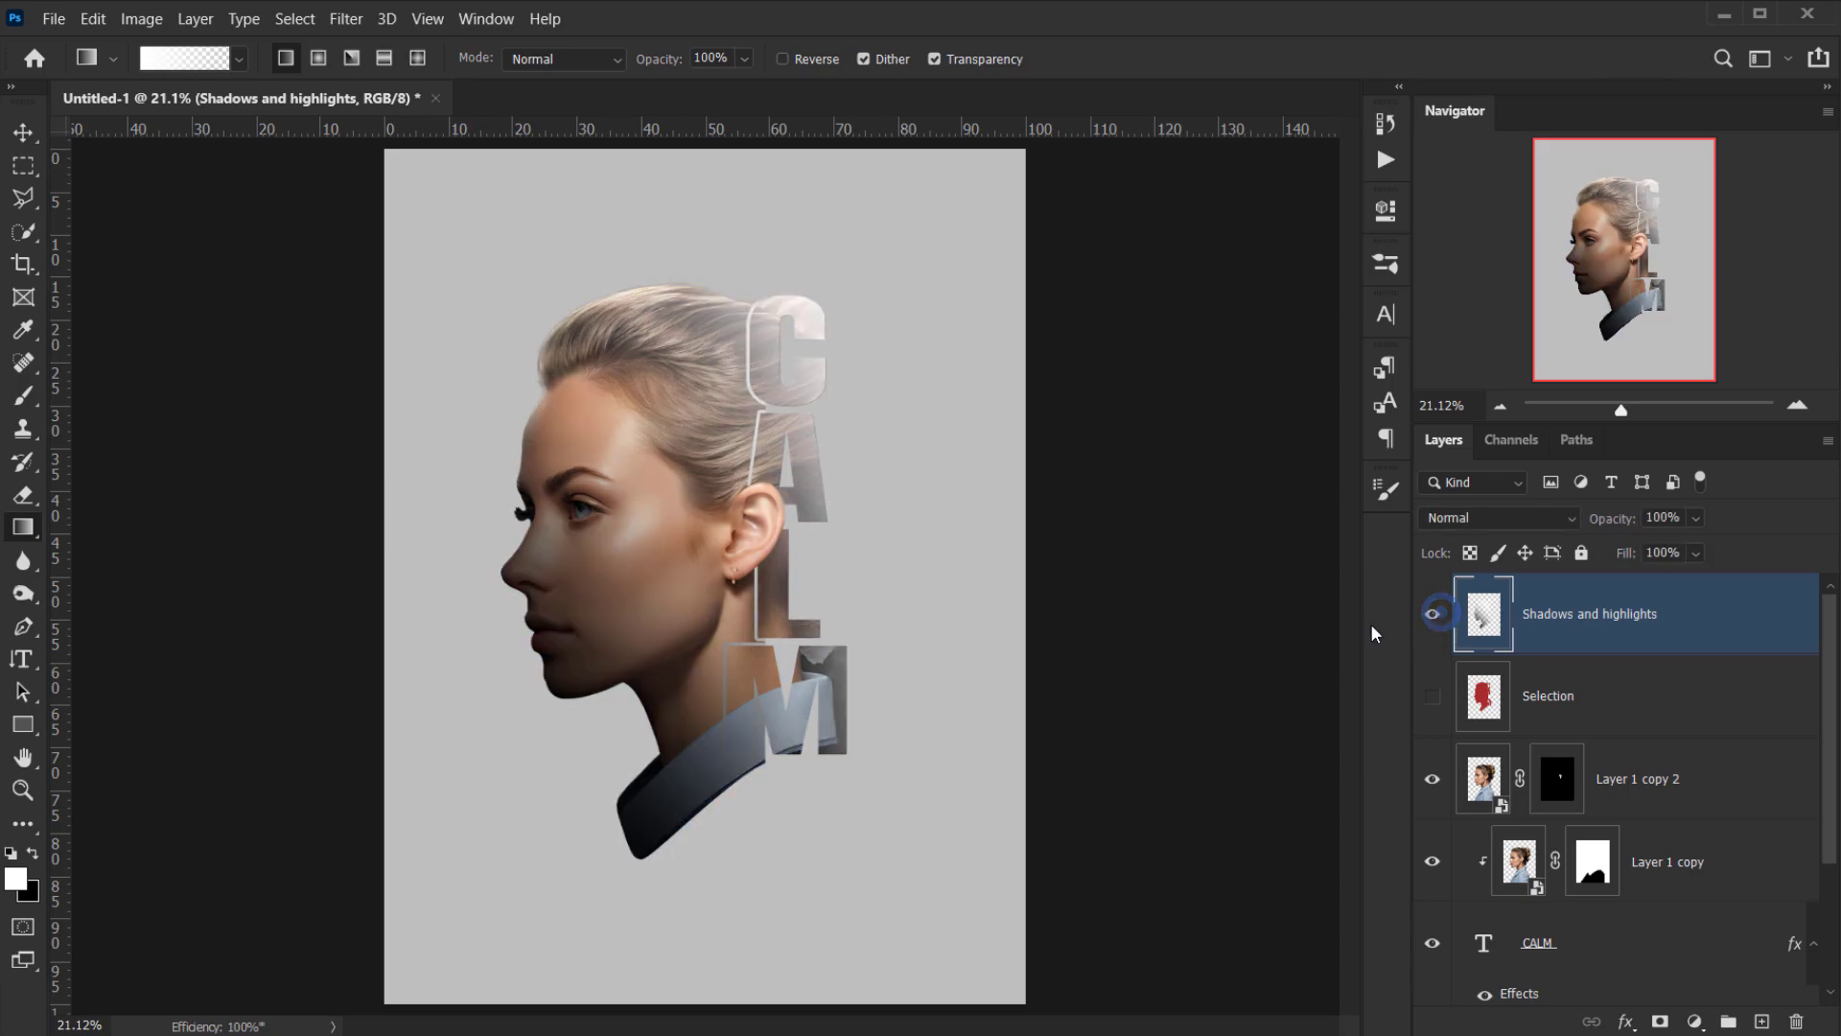
{"action": "left_click", "coordinate": [1544, 518]}
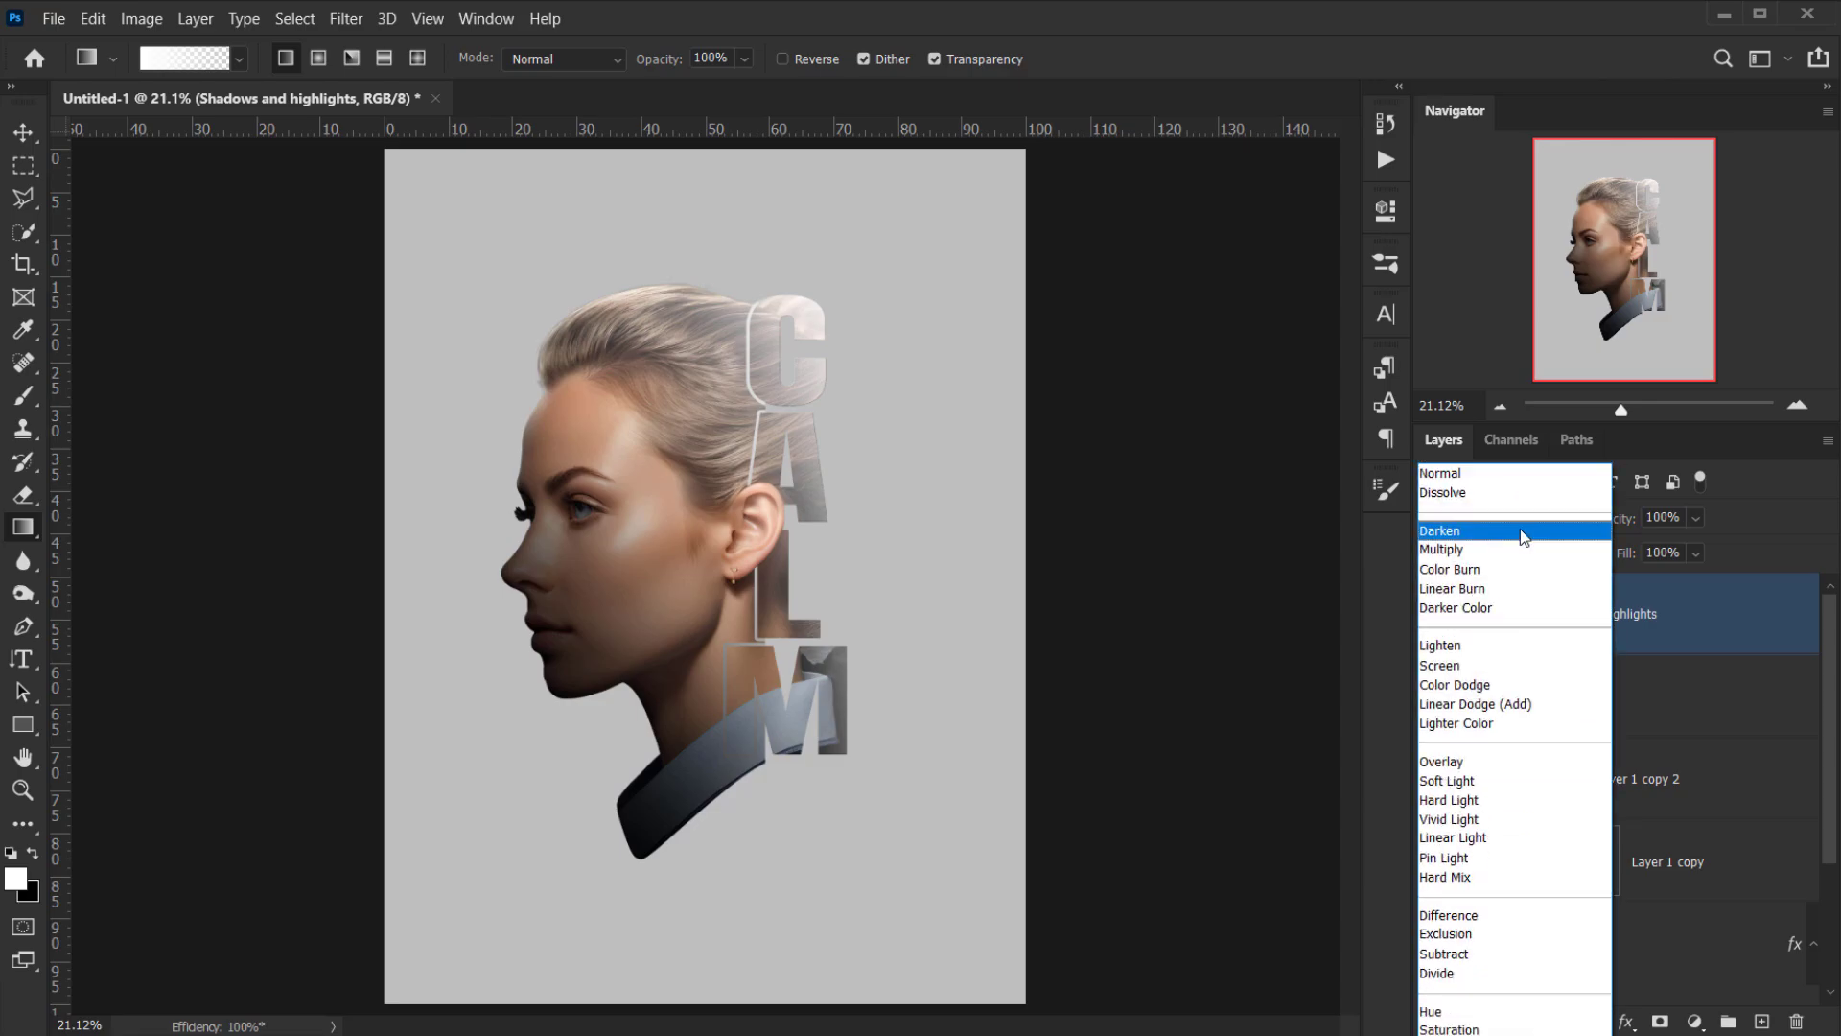
{"action": "left_click", "coordinate": [1492, 786]}
{"action": "left_click", "coordinate": [1426, 620]}
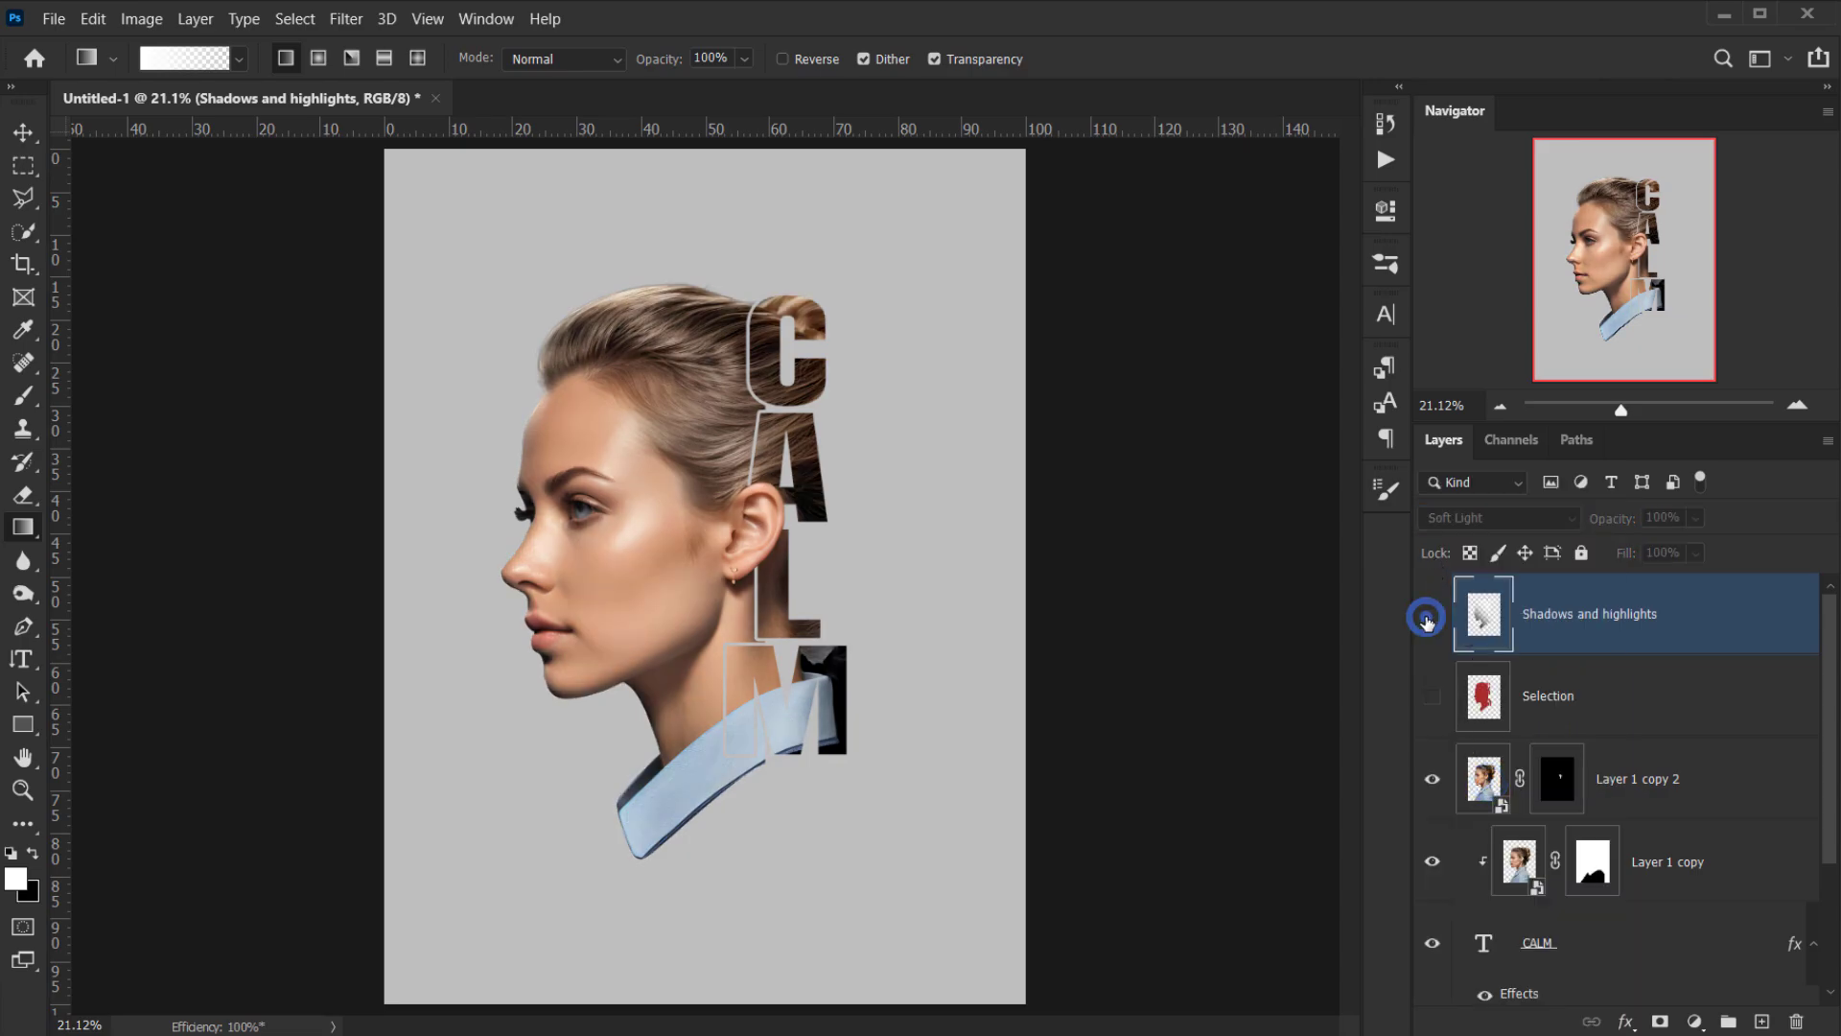
{"action": "left_click", "coordinate": [1427, 620]}
{"action": "left_click", "coordinate": [1430, 619]}
{"action": "left_click", "coordinate": [1431, 619]}
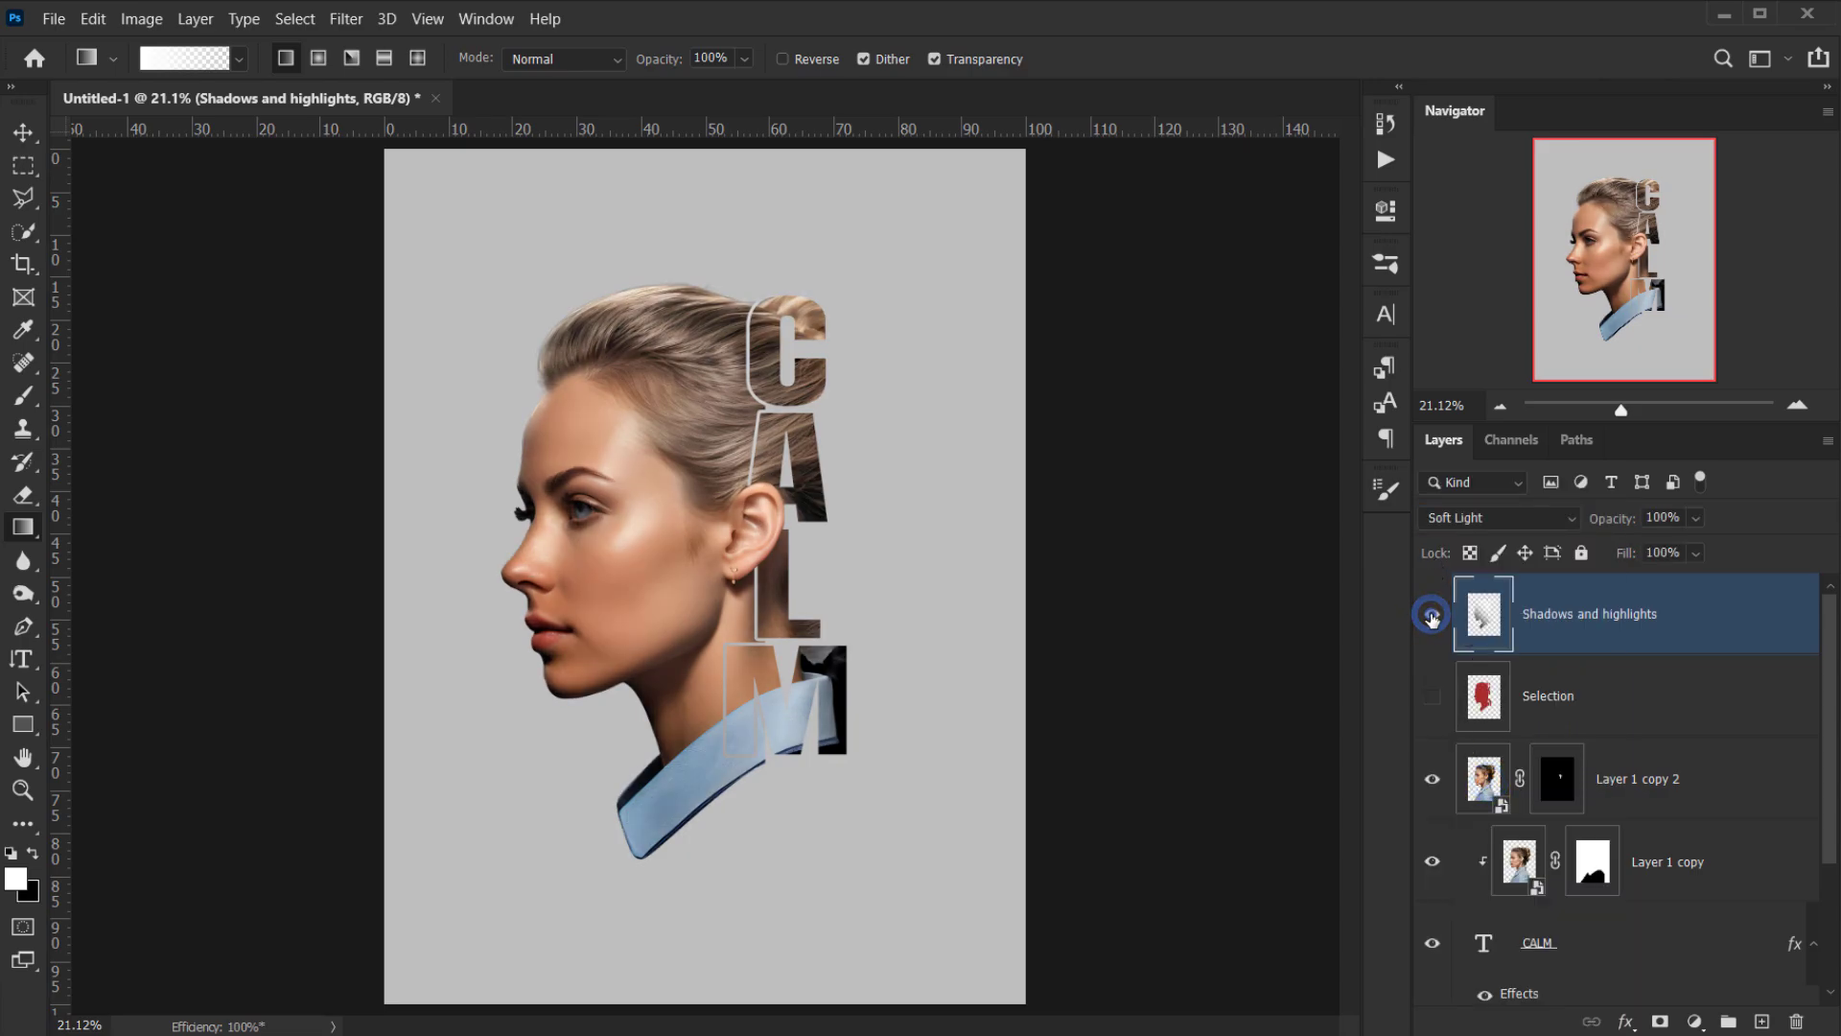
{"action": "left_click", "coordinate": [1430, 619]}
{"action": "left_click", "coordinate": [1431, 619]}
- Reduce the Shadows and highlights layer's opacity to 60% and check its effect on the full composition
{"action": "scroll", "coordinate": [680, 689], "scroll_direction": "up", "scroll_amount": 1}
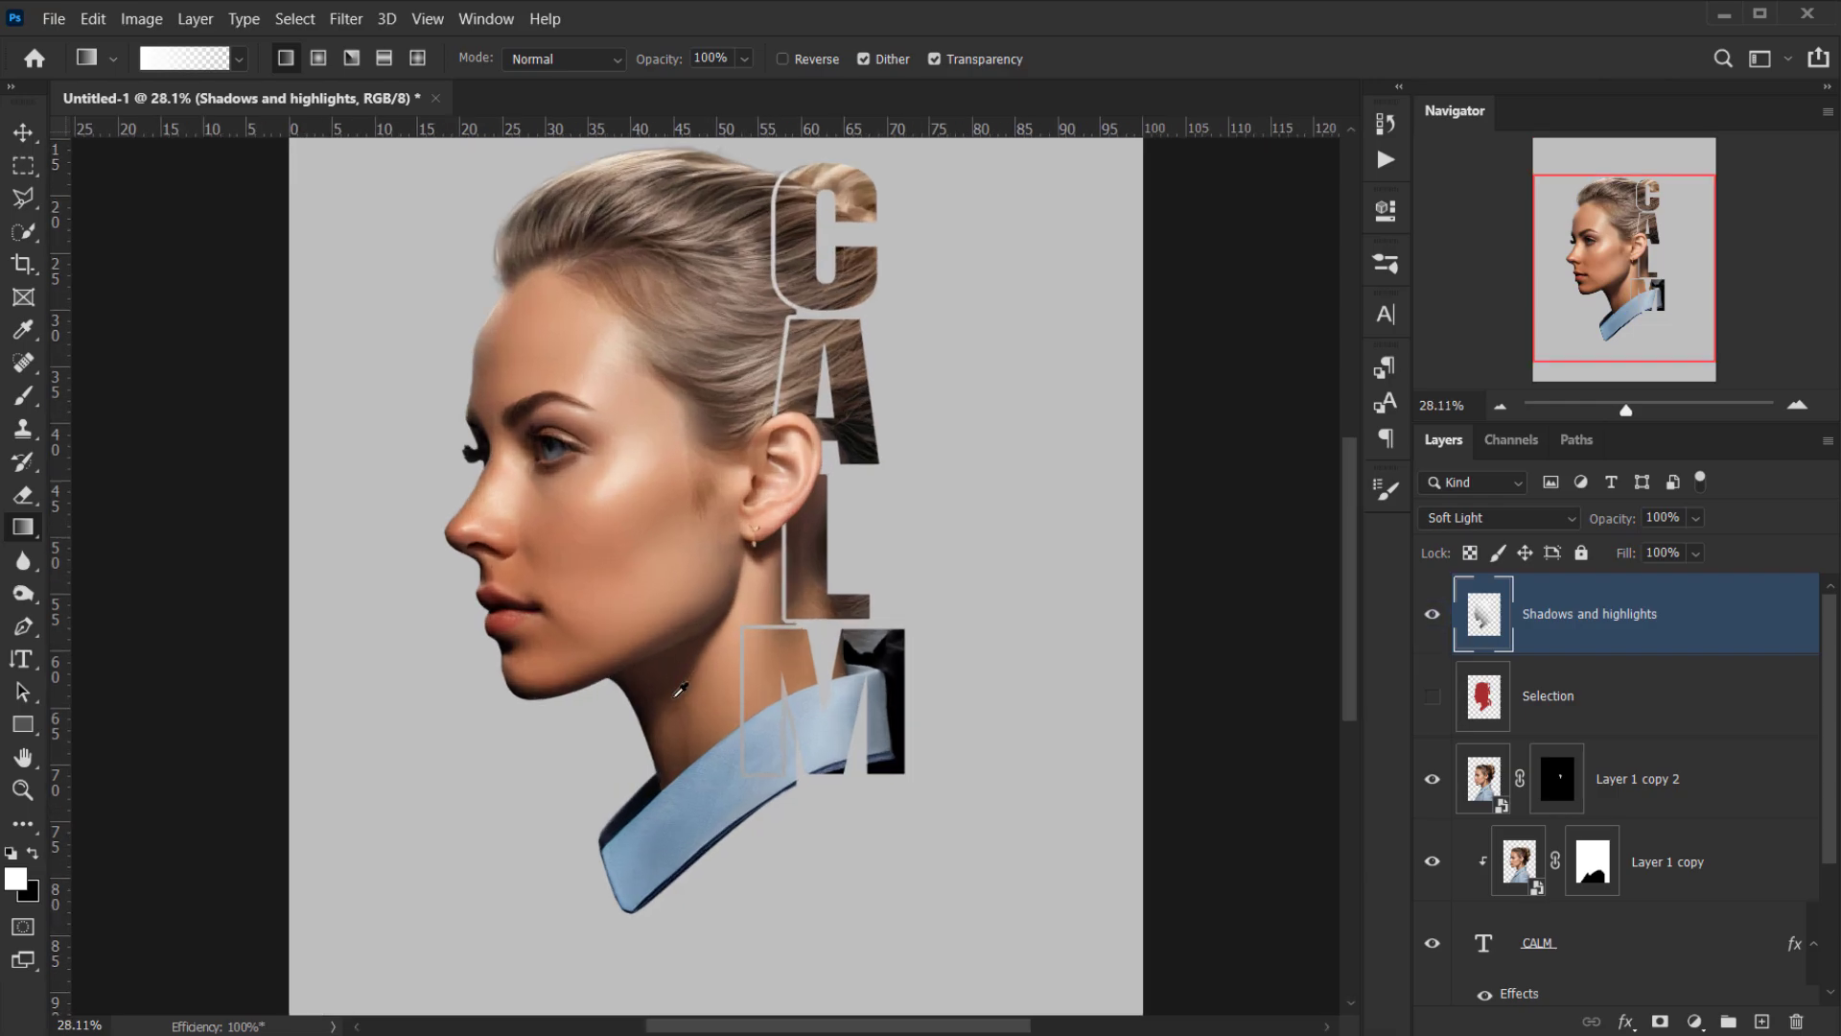
{"action": "scroll", "coordinate": [679, 688], "scroll_direction": "up", "scroll_amount": 1}
{"action": "left_click_drag", "start_coordinate": [1620, 518], "coordinate": [1568, 522]}
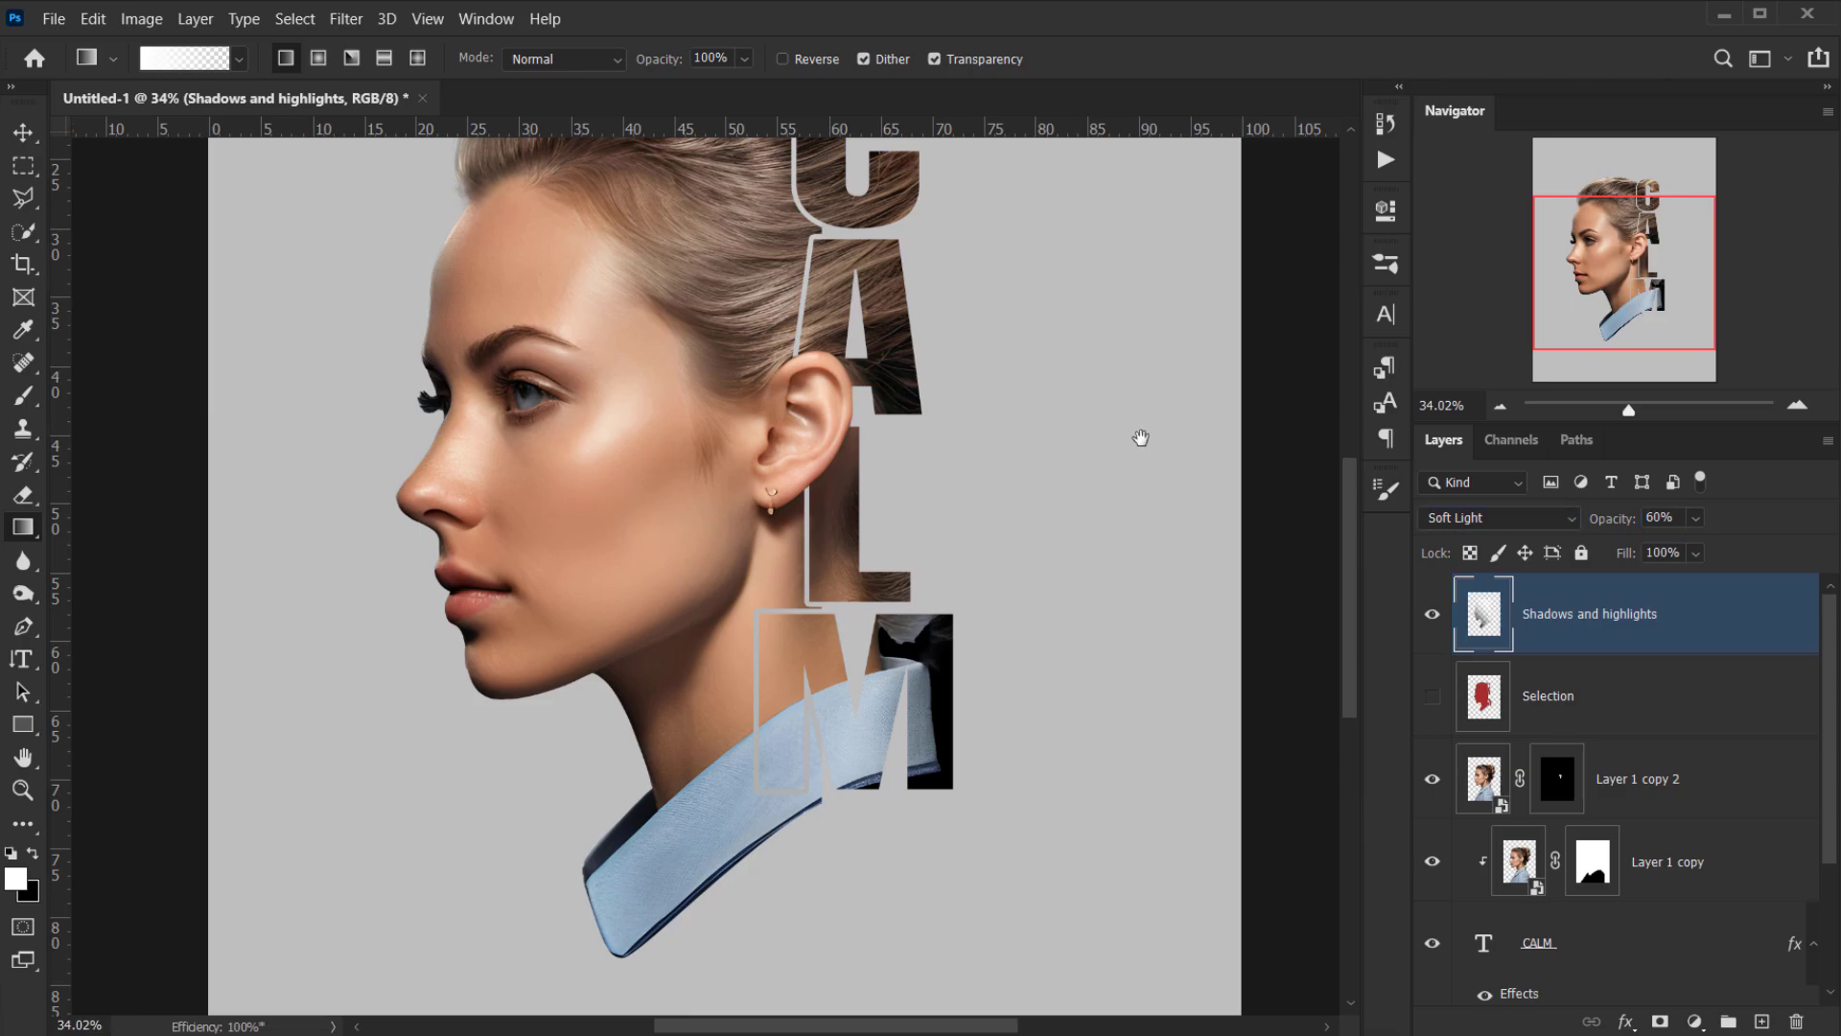
{"action": "key", "text": "ctrl+0"}
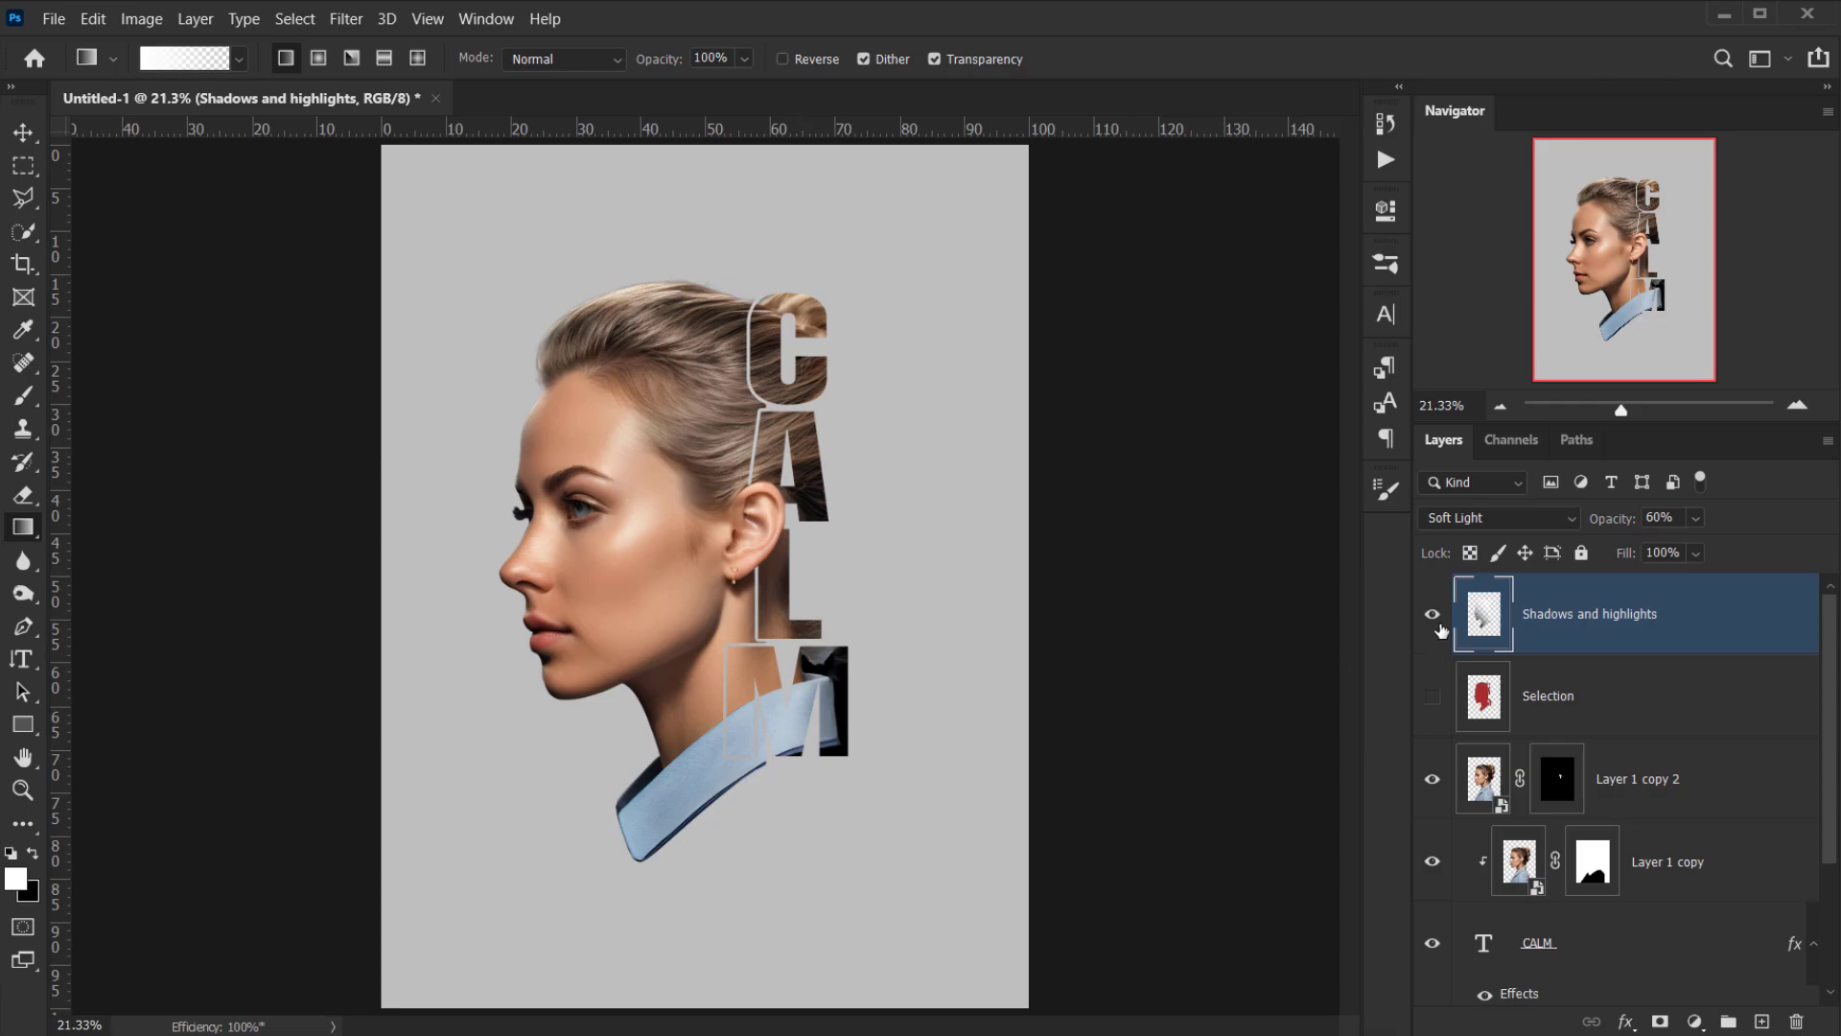
{"action": "left_click", "coordinate": [1436, 618]}
{"action": "left_click", "coordinate": [1435, 619]}
- Add a Levels adjustment layer and set its output levels to 17 and 243 for Red, and 13 and 241 for Blue
{"action": "left_click", "coordinate": [1695, 1022]}
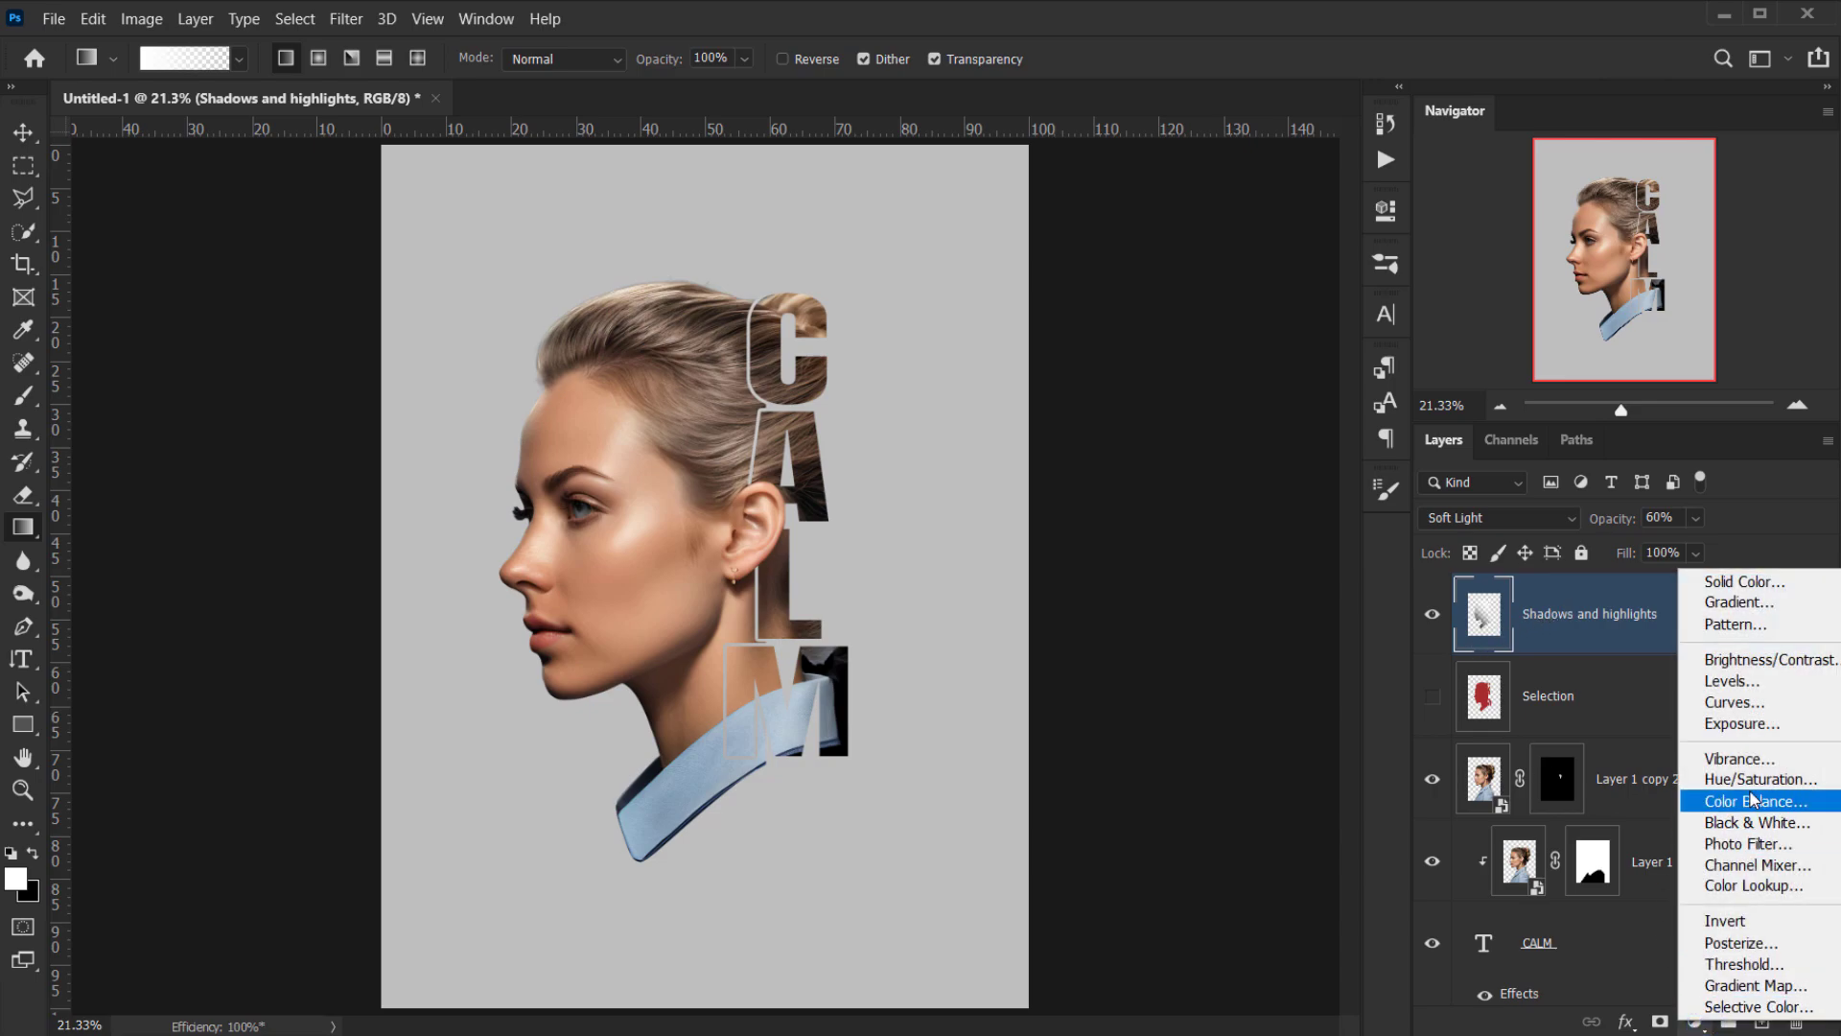
{"action": "left_click", "coordinate": [1745, 690]}
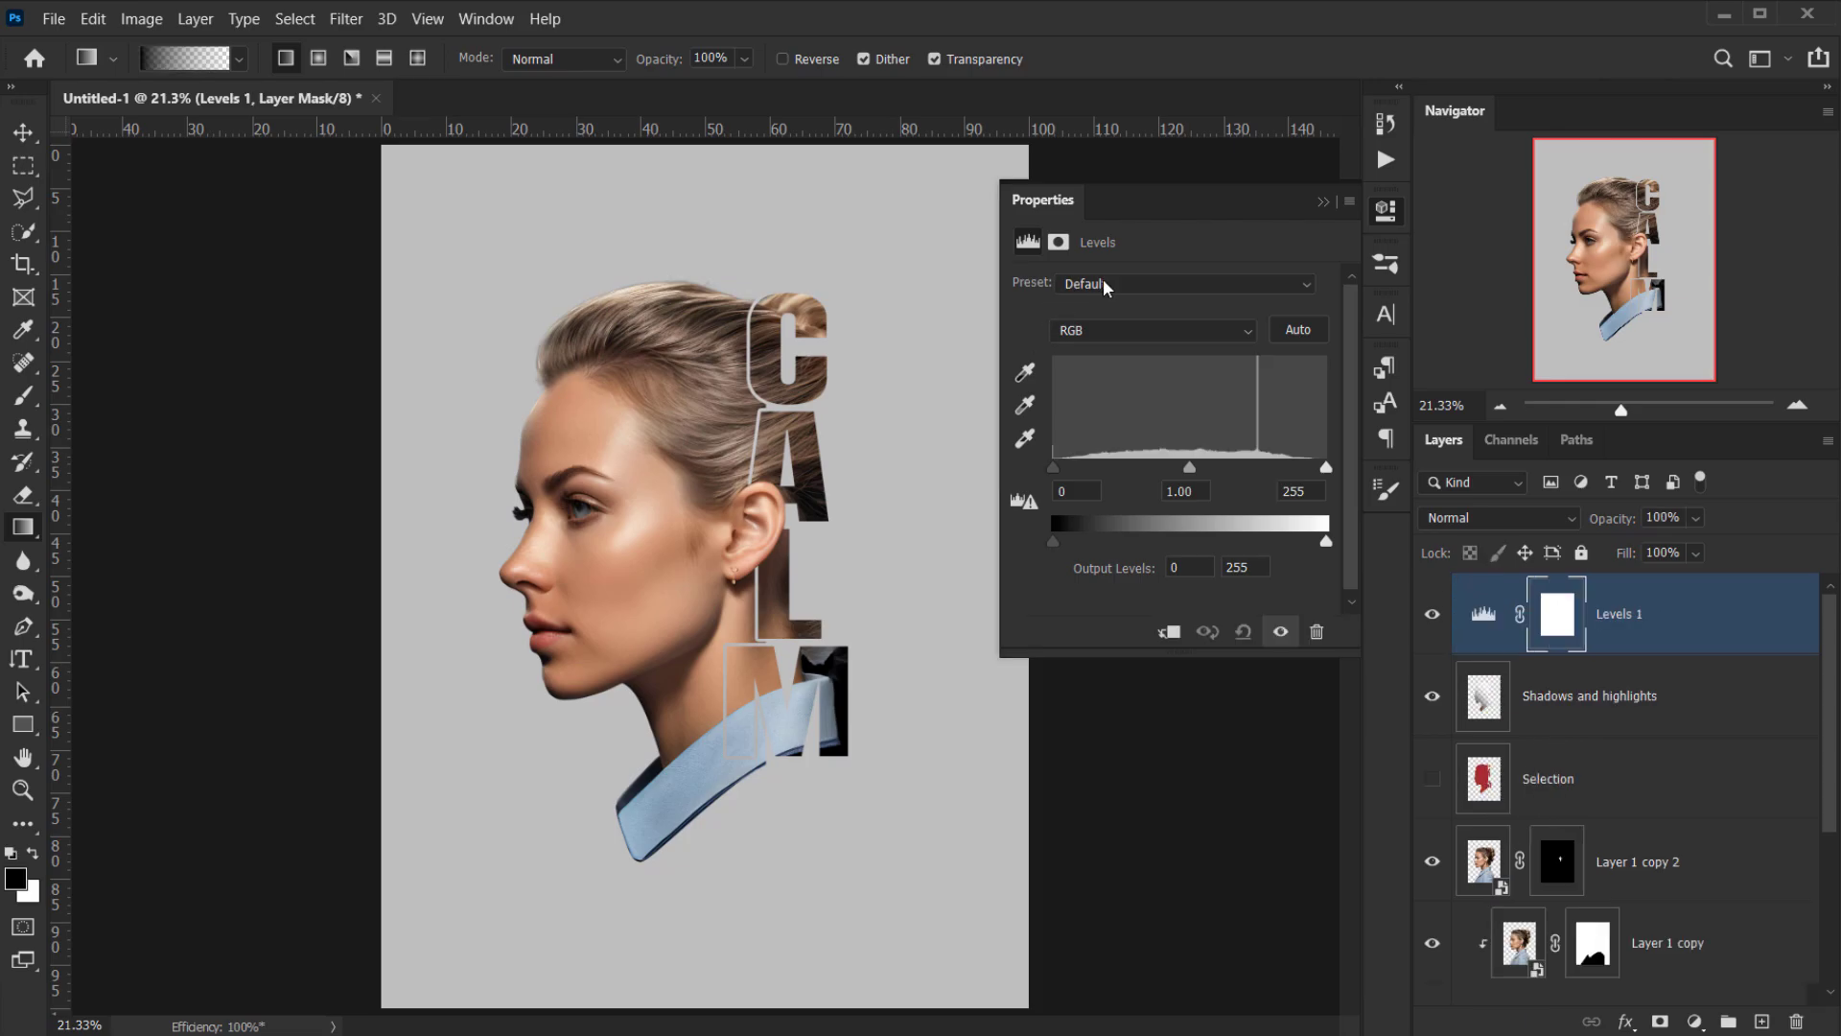
{"action": "left_click", "coordinate": [1084, 330]}
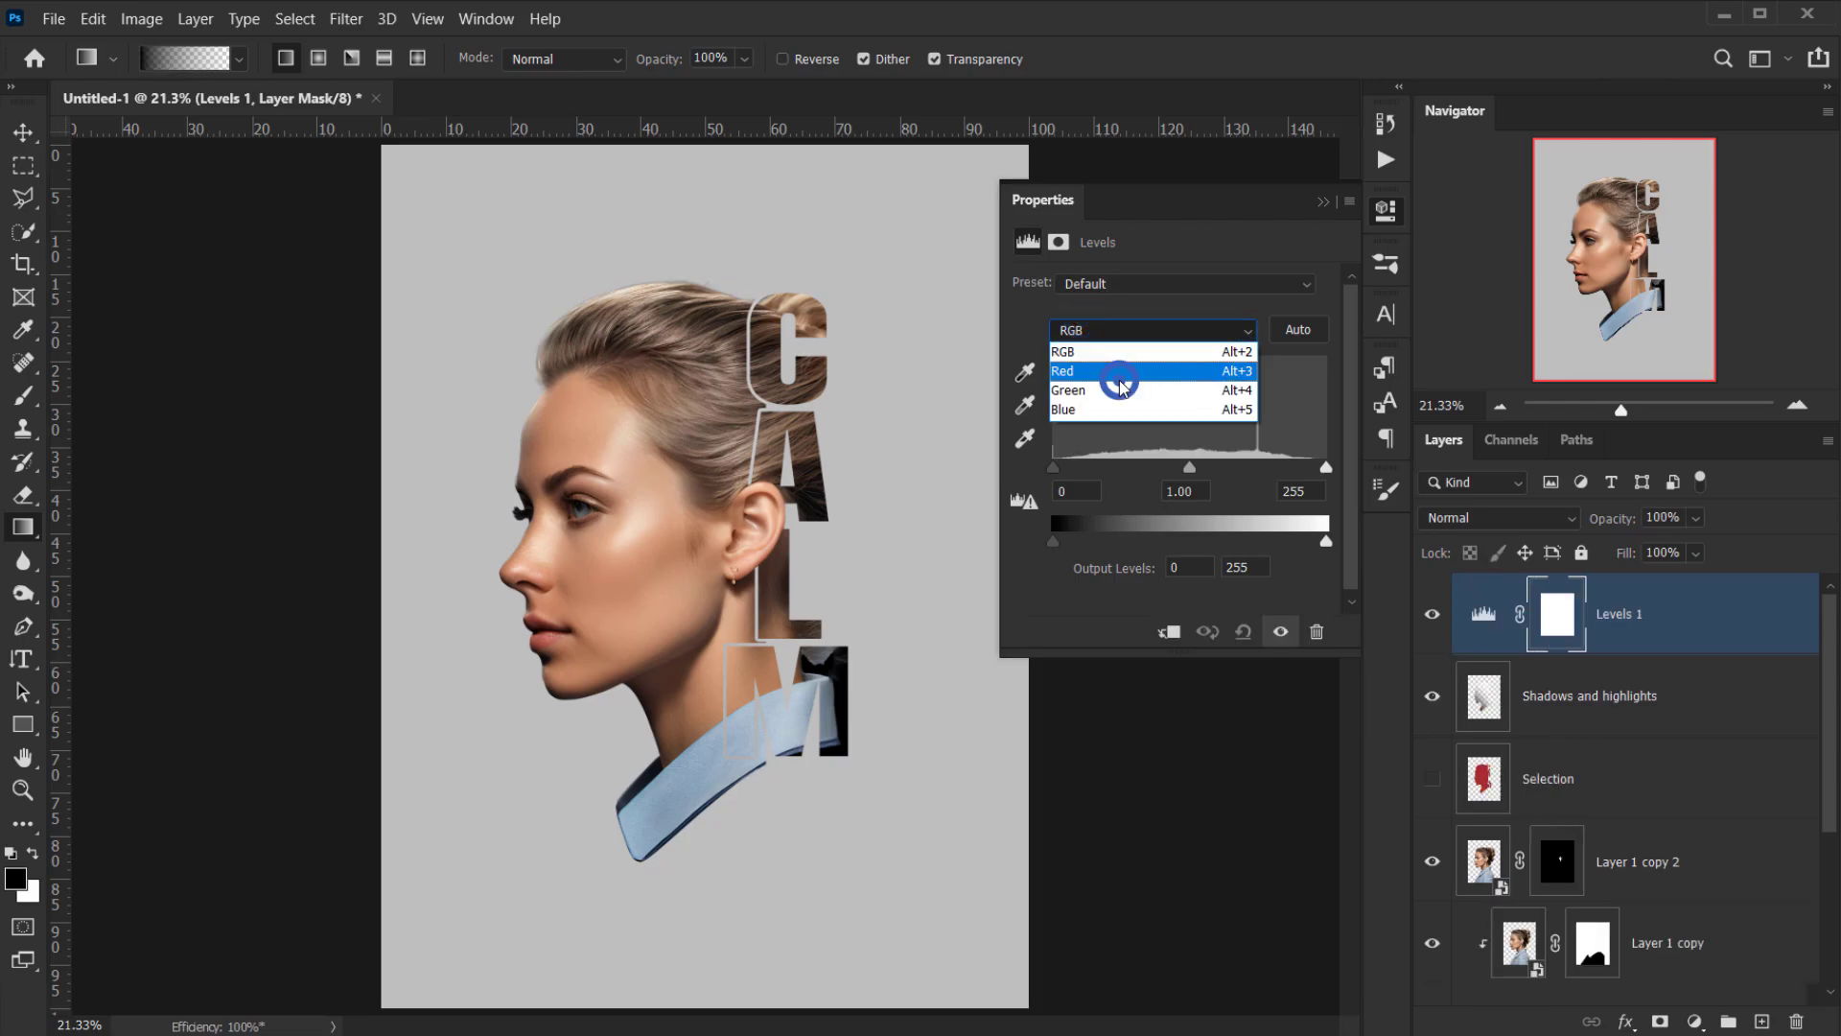
{"action": "left_click", "coordinate": [1093, 370]}
{"action": "left_click_drag", "start_coordinate": [1054, 543], "coordinate": [1070, 544]}
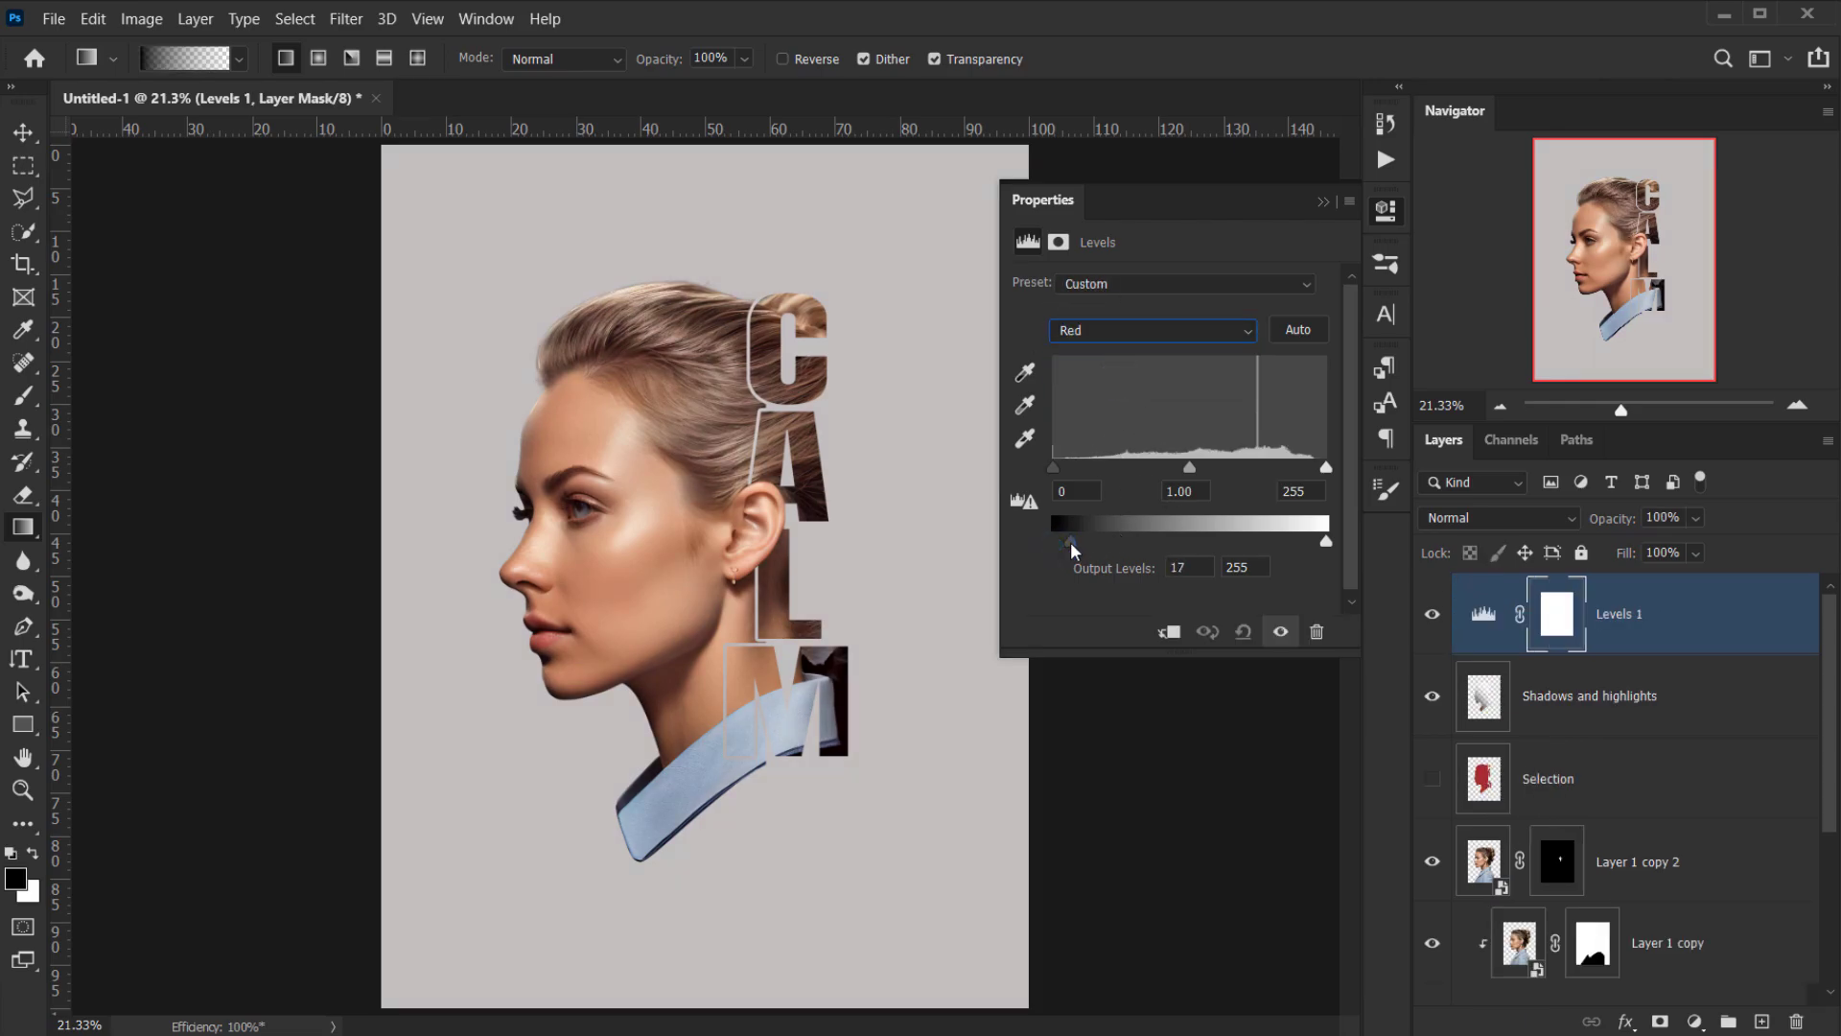
{"action": "left_click_drag", "start_coordinate": [1326, 542], "coordinate": [1314, 544]}
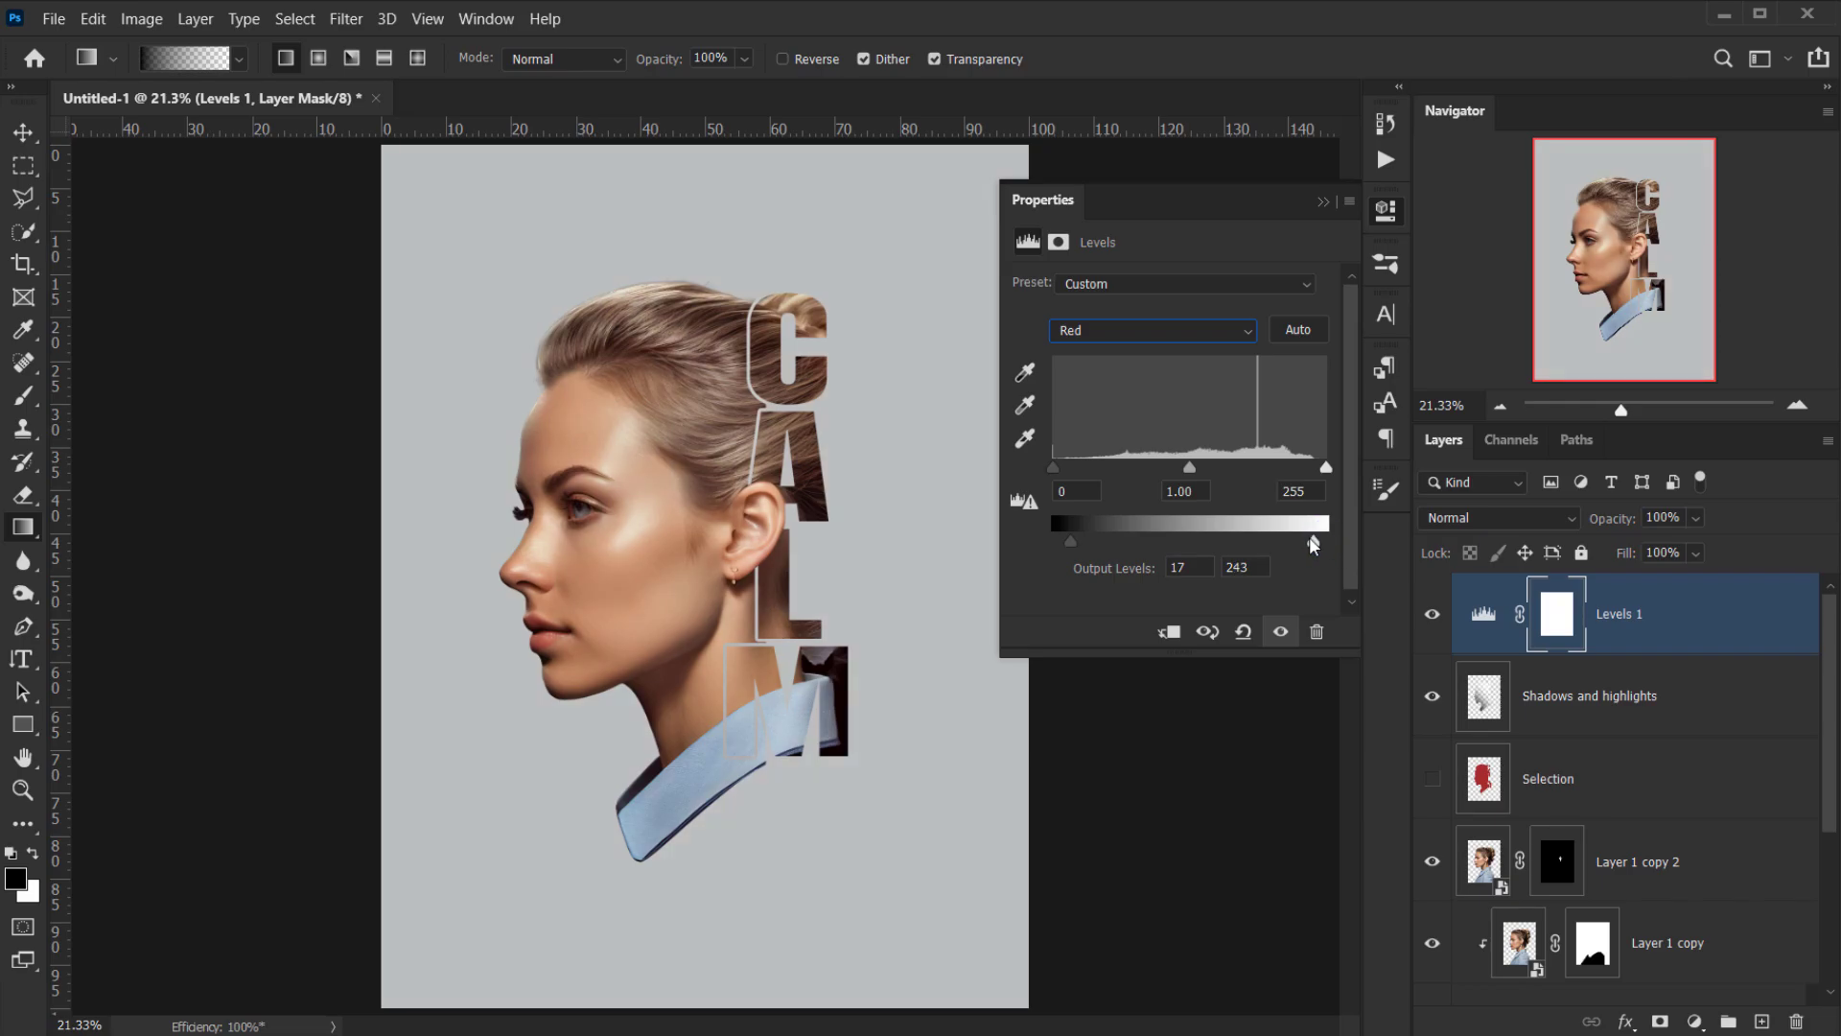
{"action": "left_click", "coordinate": [1091, 331]}
{"action": "left_click", "coordinate": [1103, 412]}
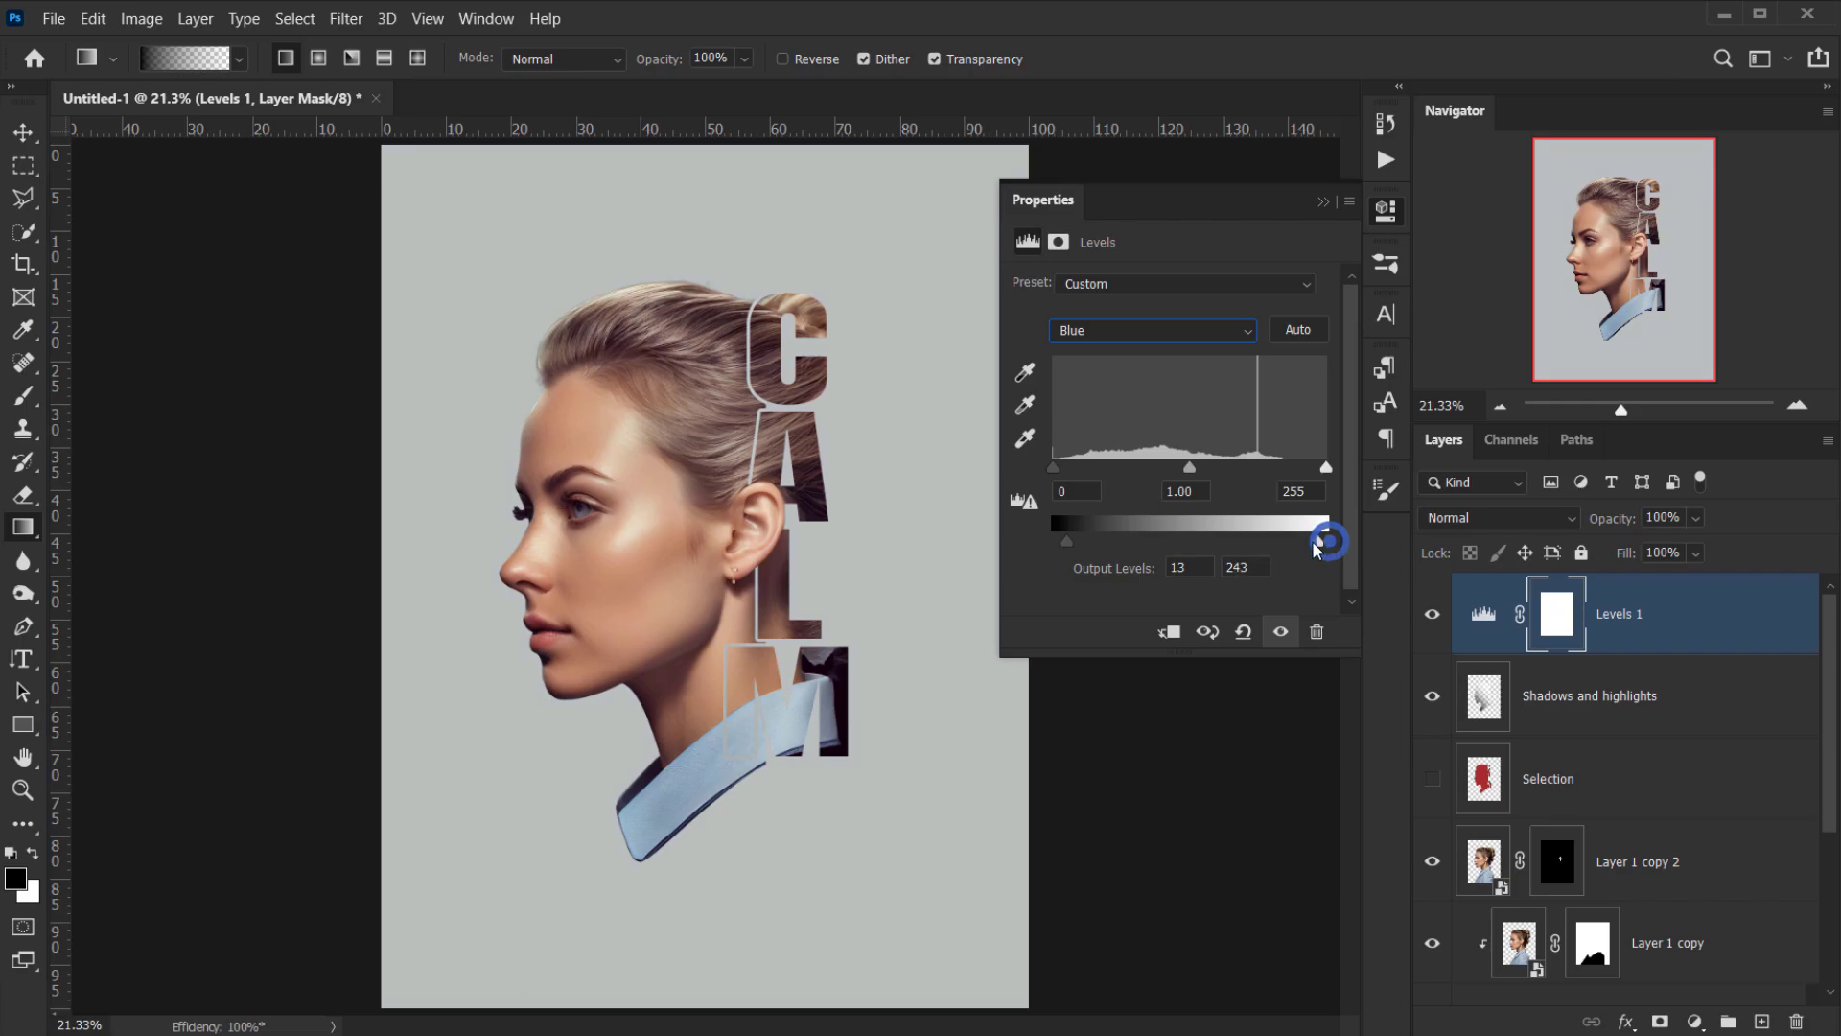
- Set the Levels RGB input levels to 8, 0.96 and 238 with output black at 13, and lower the adjustment layer's opacity to 70%
{"action": "left_click", "coordinate": [1128, 332]}
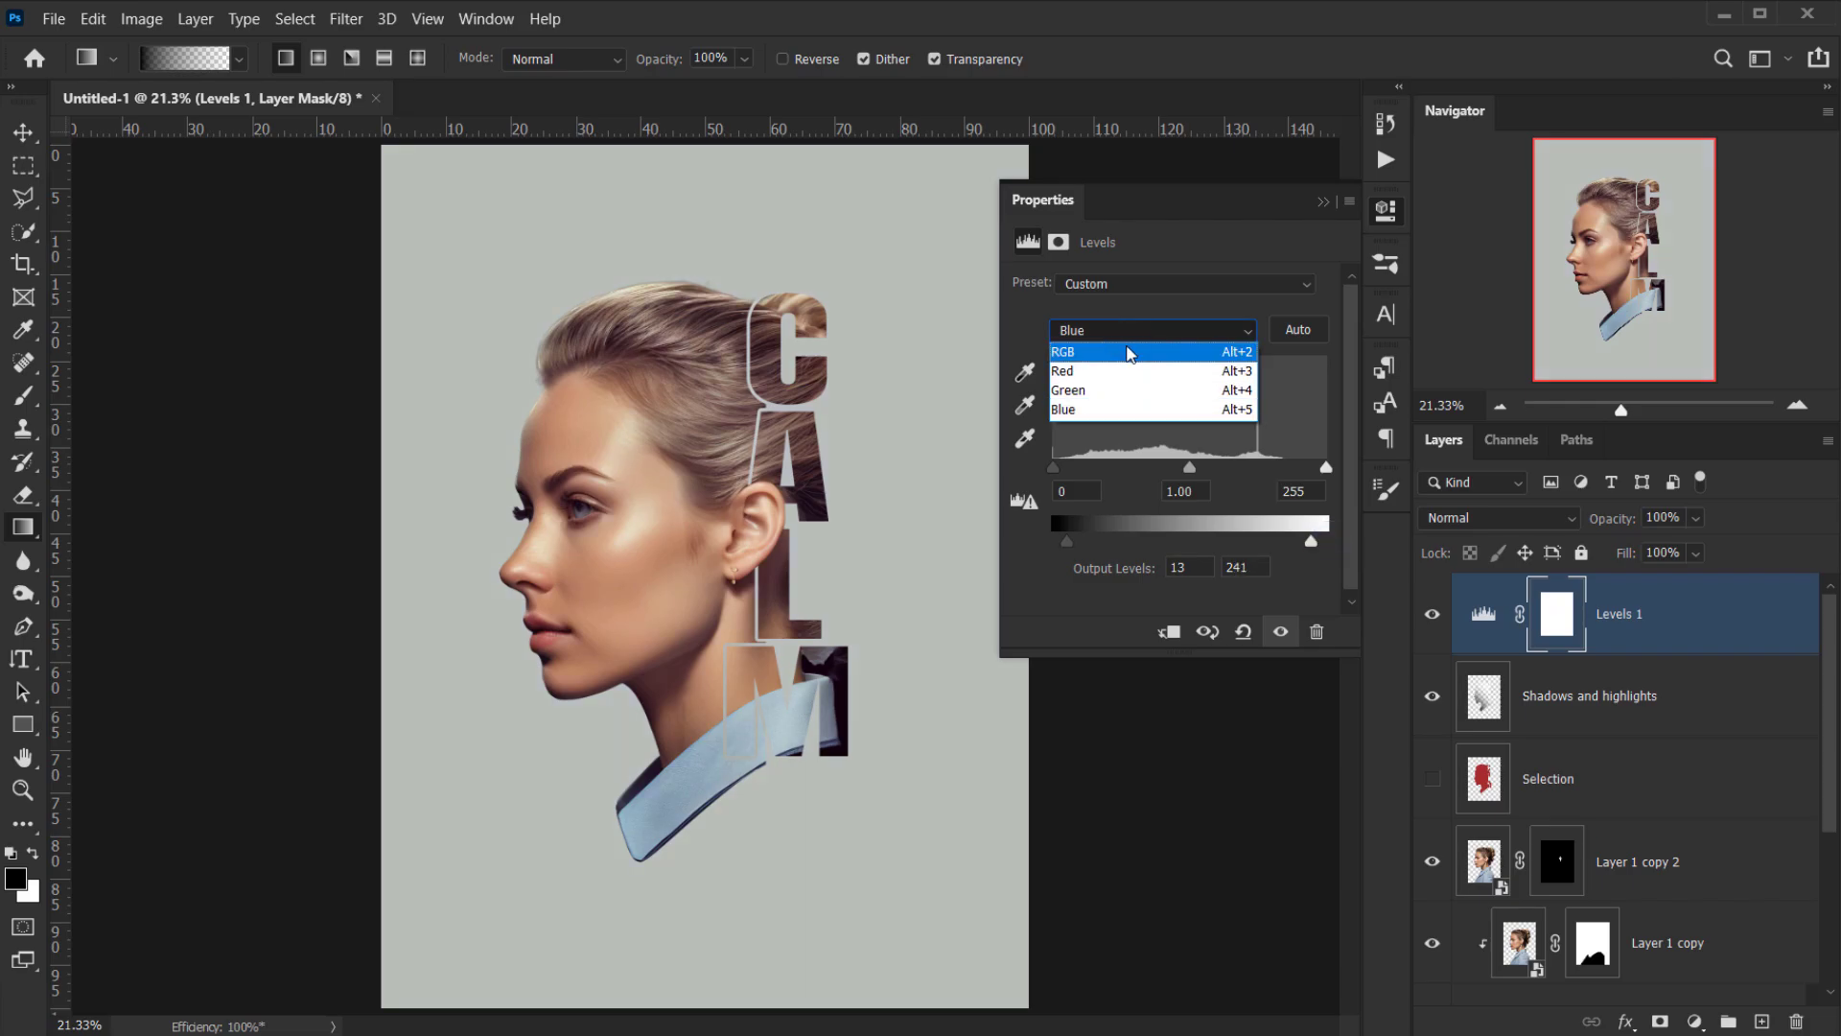
{"action": "left_click", "coordinate": [1126, 345]}
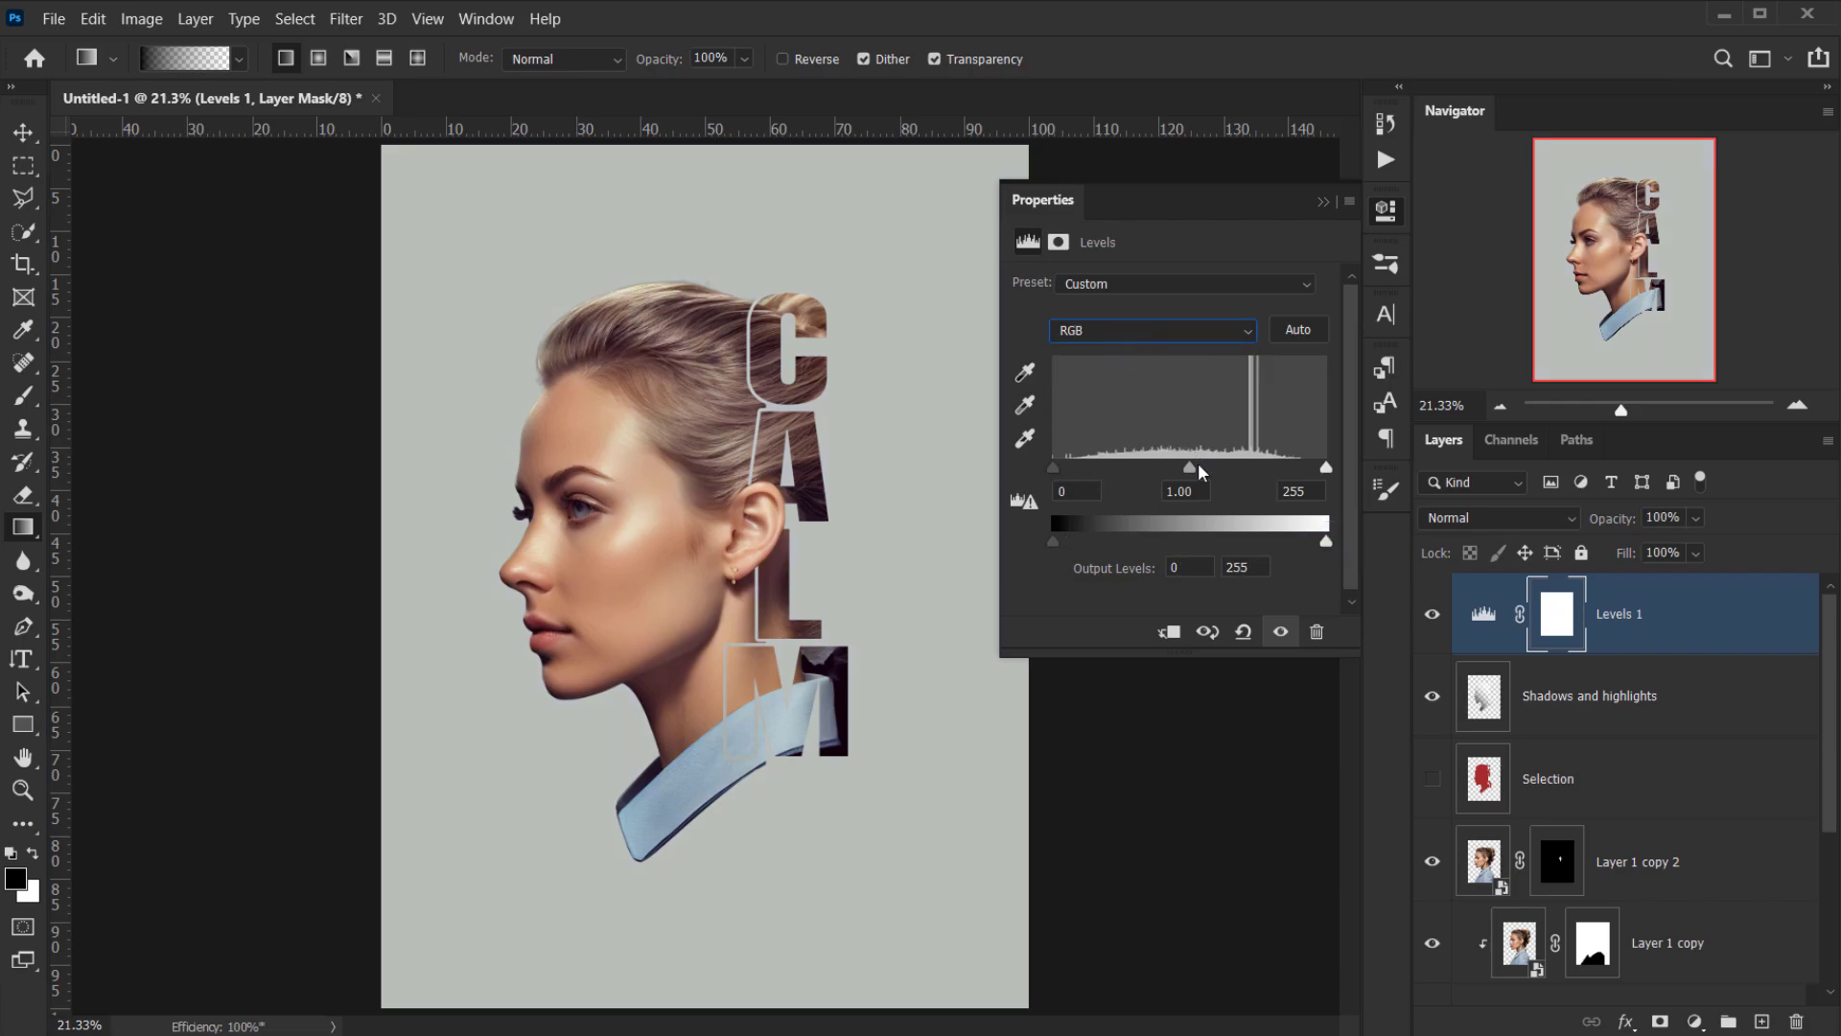
{"action": "left_click_drag", "start_coordinate": [1196, 473], "coordinate": [1199, 468]}
{"action": "left_click_drag", "start_coordinate": [1326, 468], "coordinate": [1307, 468]}
{"action": "left_click_drag", "start_coordinate": [1052, 468], "coordinate": [1062, 469]}
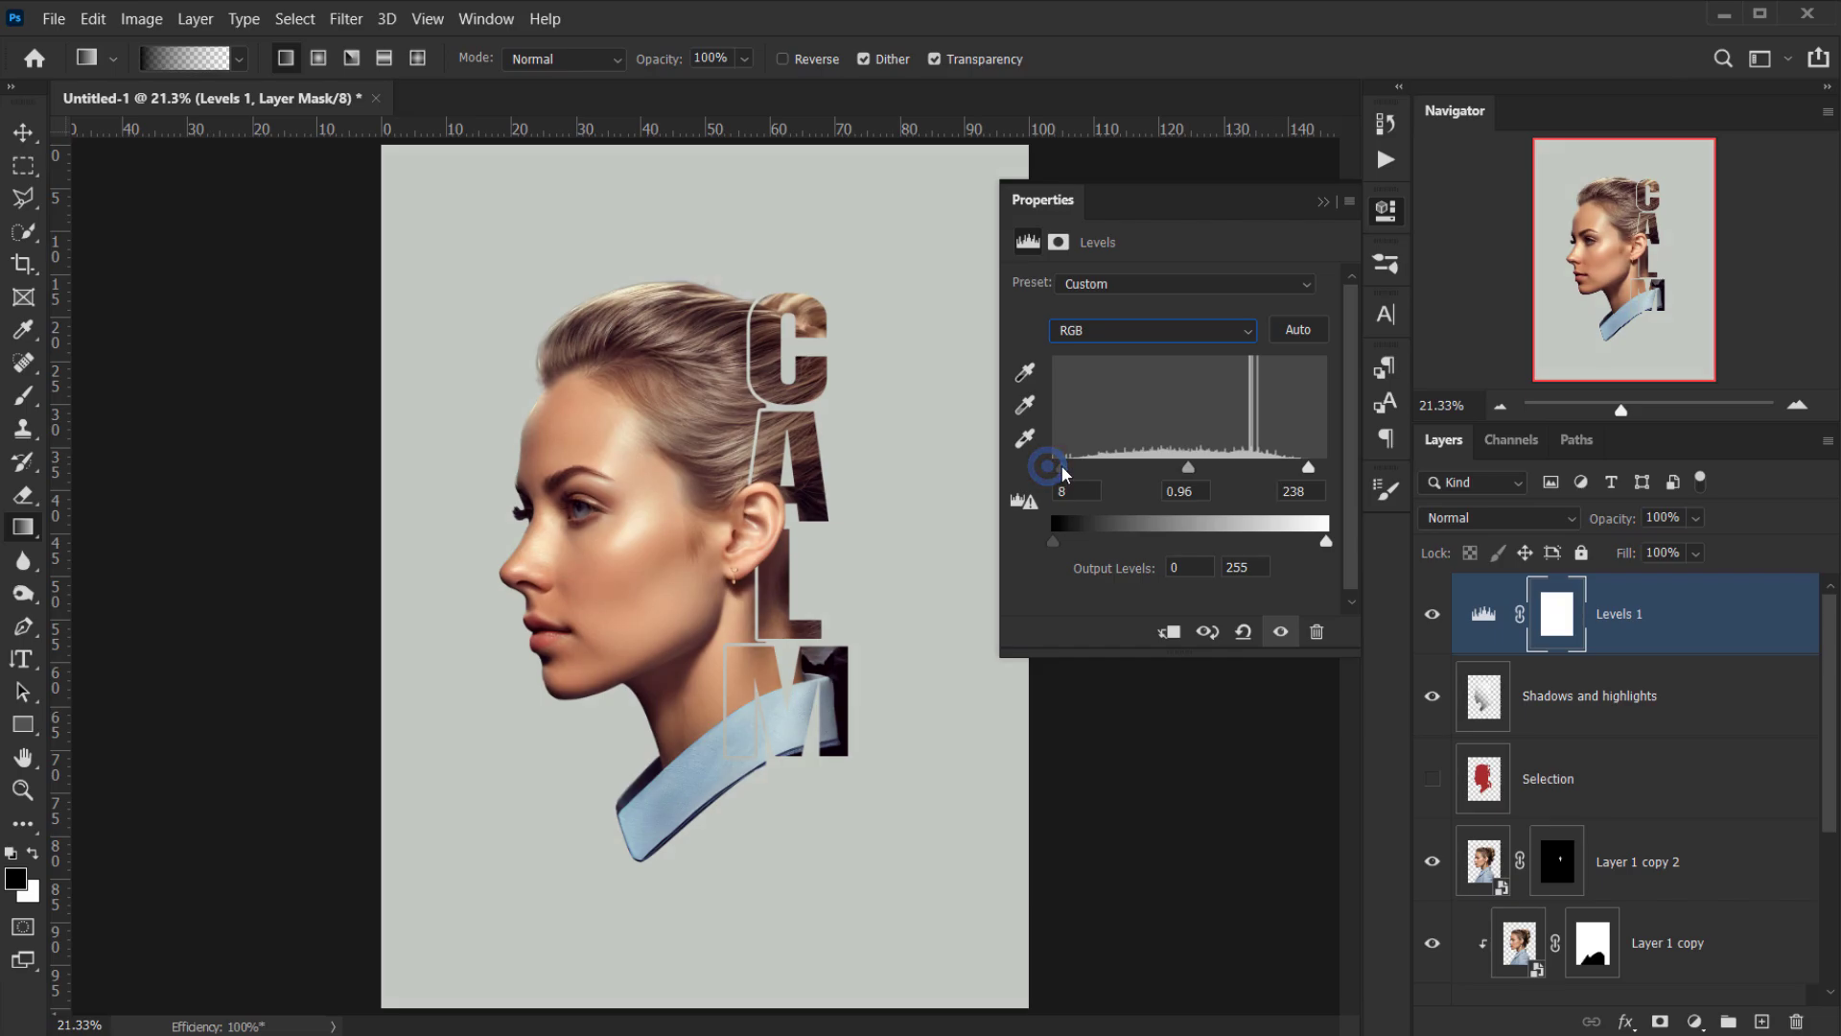
{"action": "left_click_drag", "start_coordinate": [1067, 544], "coordinate": [1072, 545]}
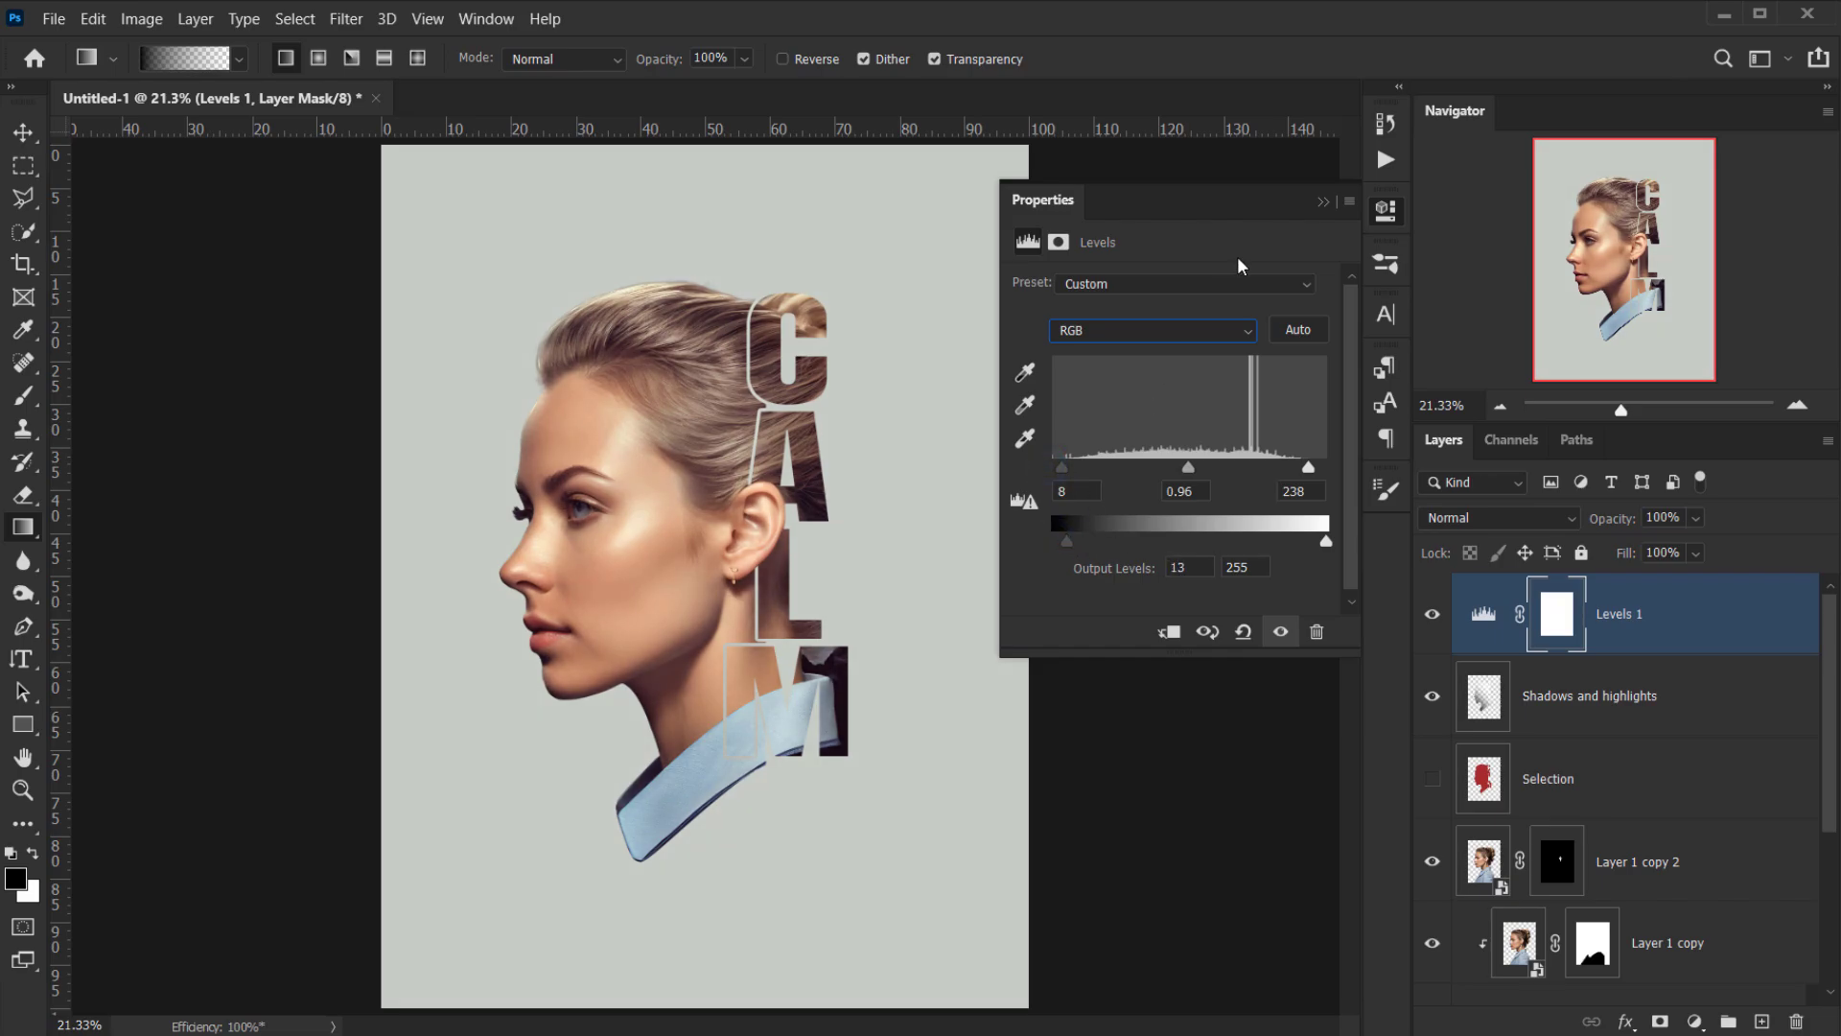
{"action": "left_click", "coordinate": [1320, 200]}
{"action": "left_click_drag", "start_coordinate": [1624, 518], "coordinate": [1582, 523]}
- Group the Levels 1 and Shadows and highlights layers together
{"action": "left_click", "coordinate": [1645, 629]}
{"action": "left_click", "coordinate": [1673, 695], "text": "shift"}
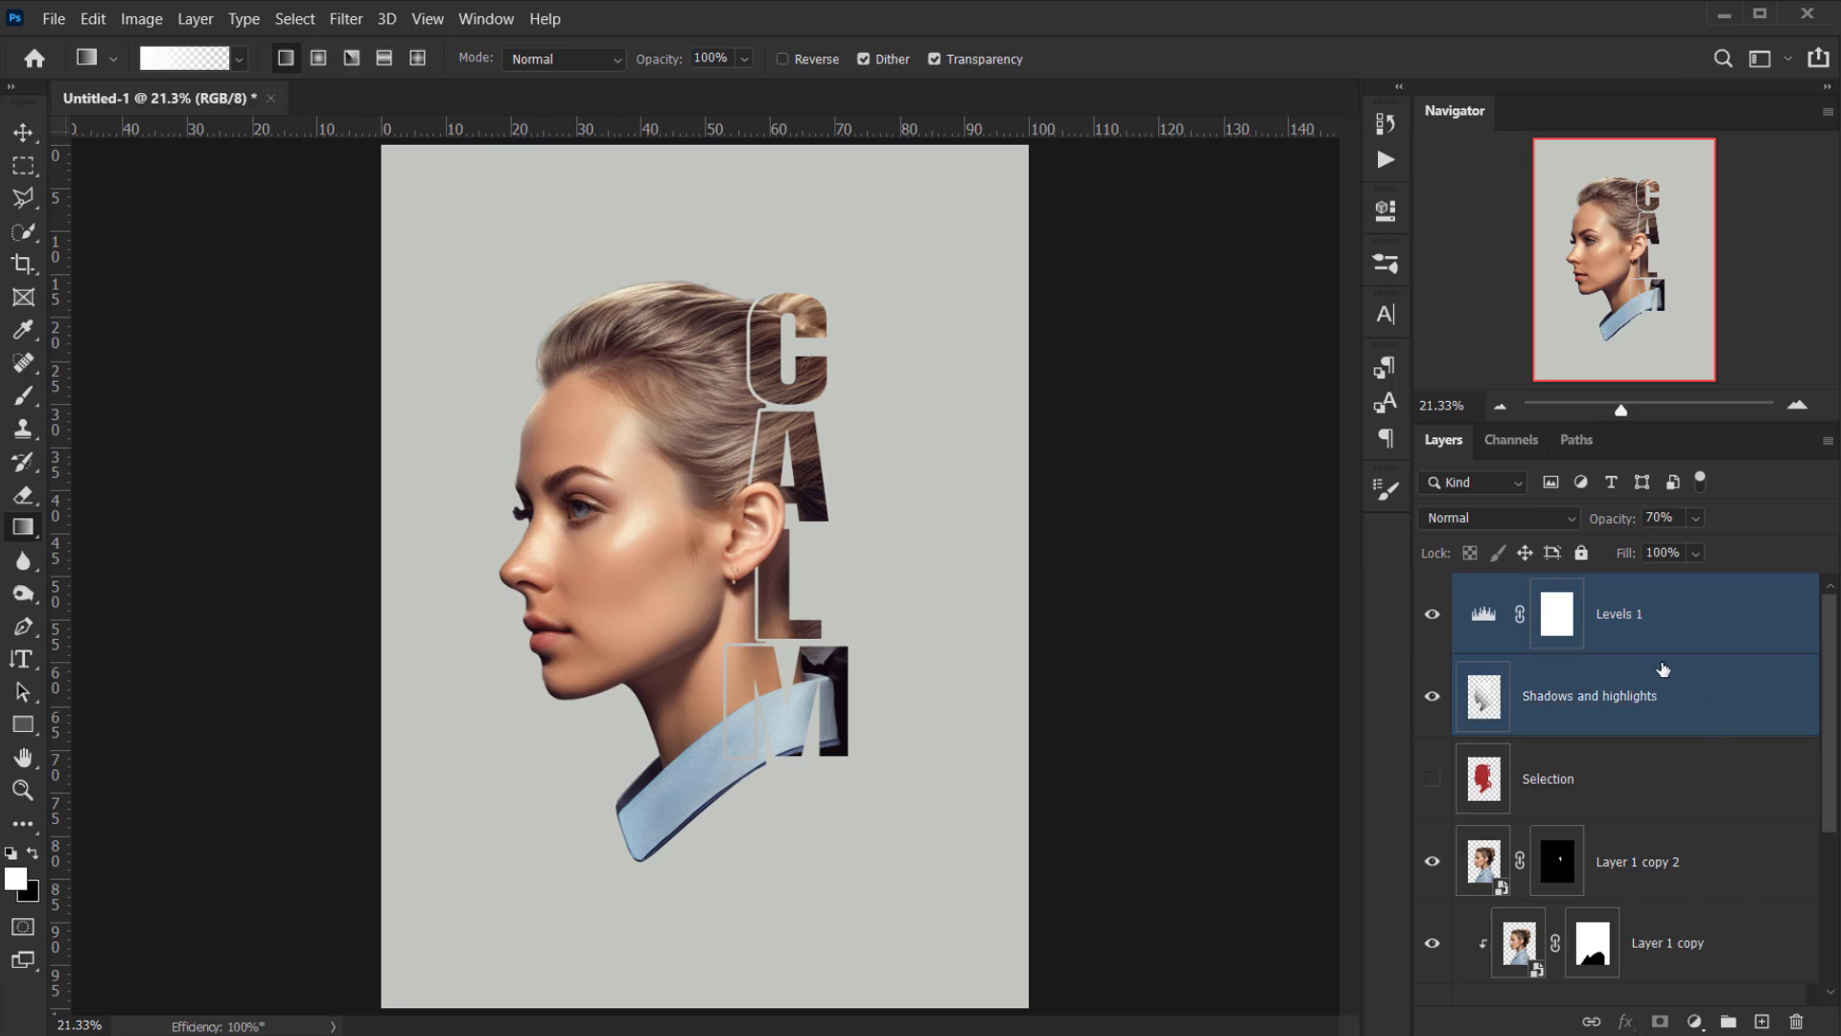
{"action": "key", "text": "ctrl+g"}
- Compare the whole composition with Group 1 hidden and shown
{"action": "scroll", "coordinate": [1163, 624], "scroll_direction": "down", "scroll_amount": 1}
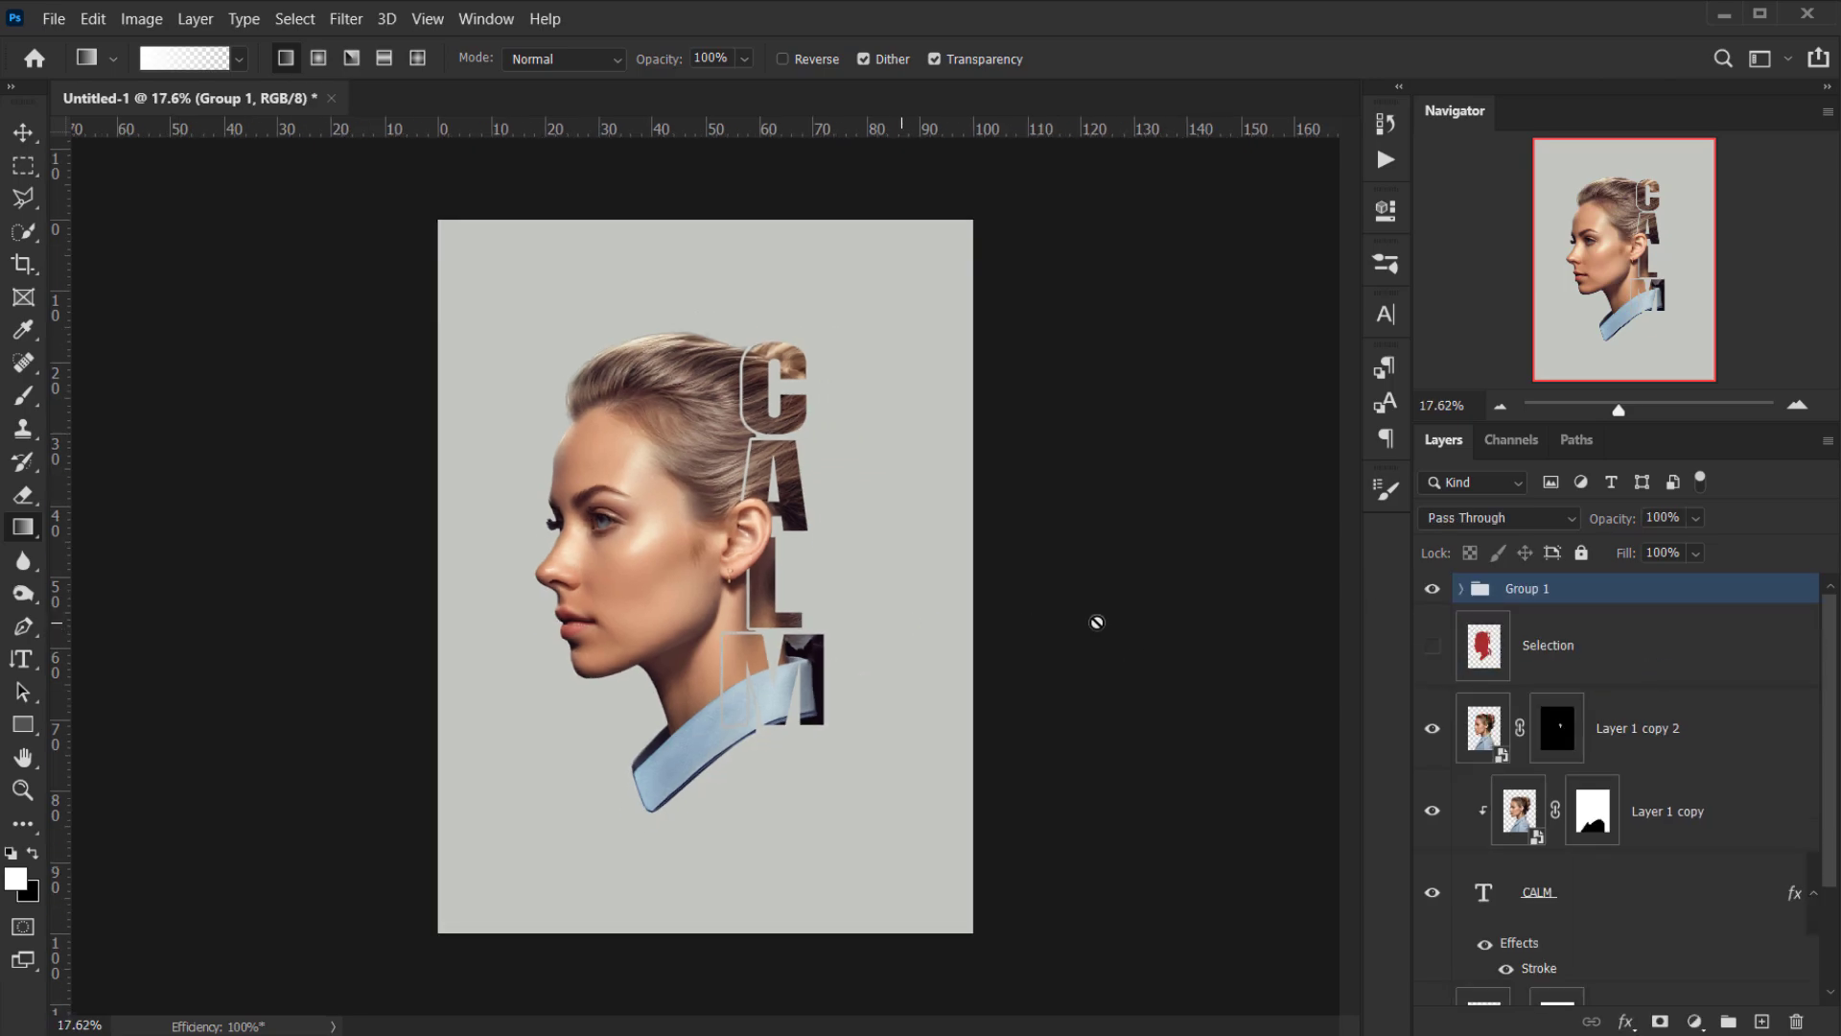
{"action": "left_click", "coordinate": [1431, 589]}
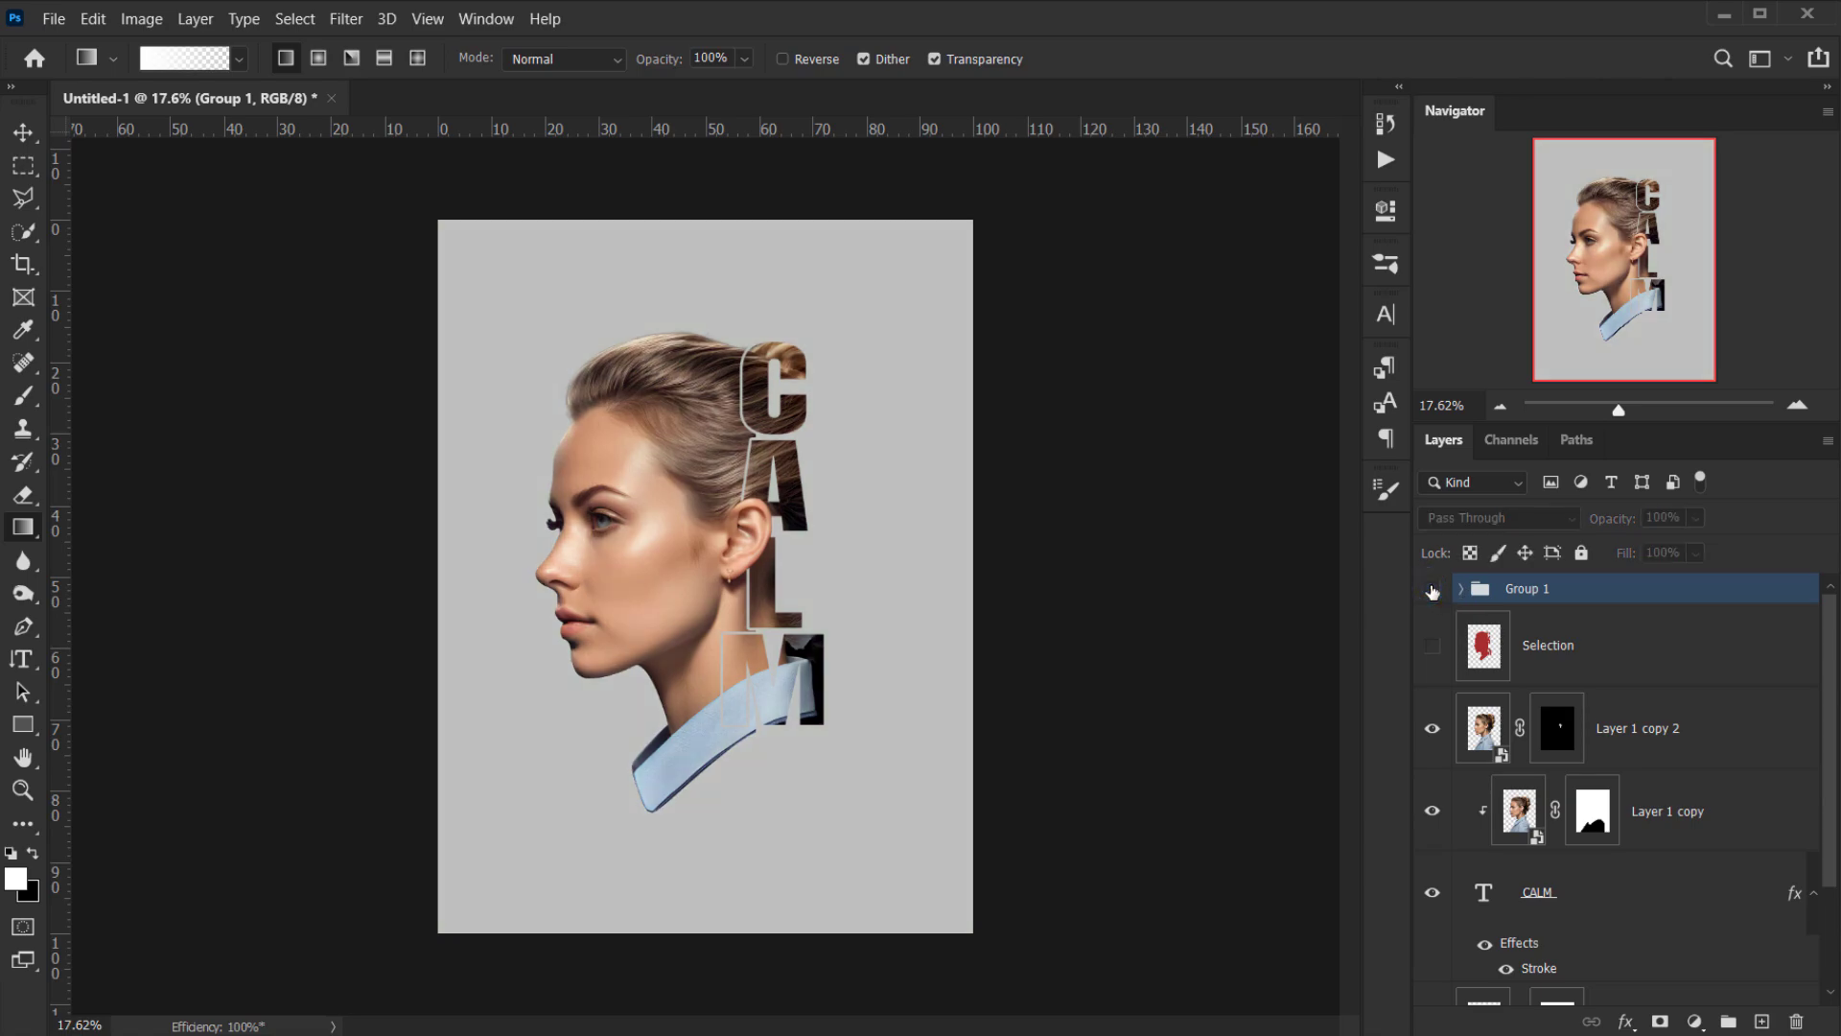
{"action": "left_click", "coordinate": [1433, 589]}
{"action": "left_click", "coordinate": [1434, 590]}
{"action": "left_click", "coordinate": [1436, 590]}
{"action": "left_click", "coordinate": [1436, 590]}
{"action": "left_click", "coordinate": [1438, 589]}
{"action": "left_click", "coordinate": [1442, 591]}
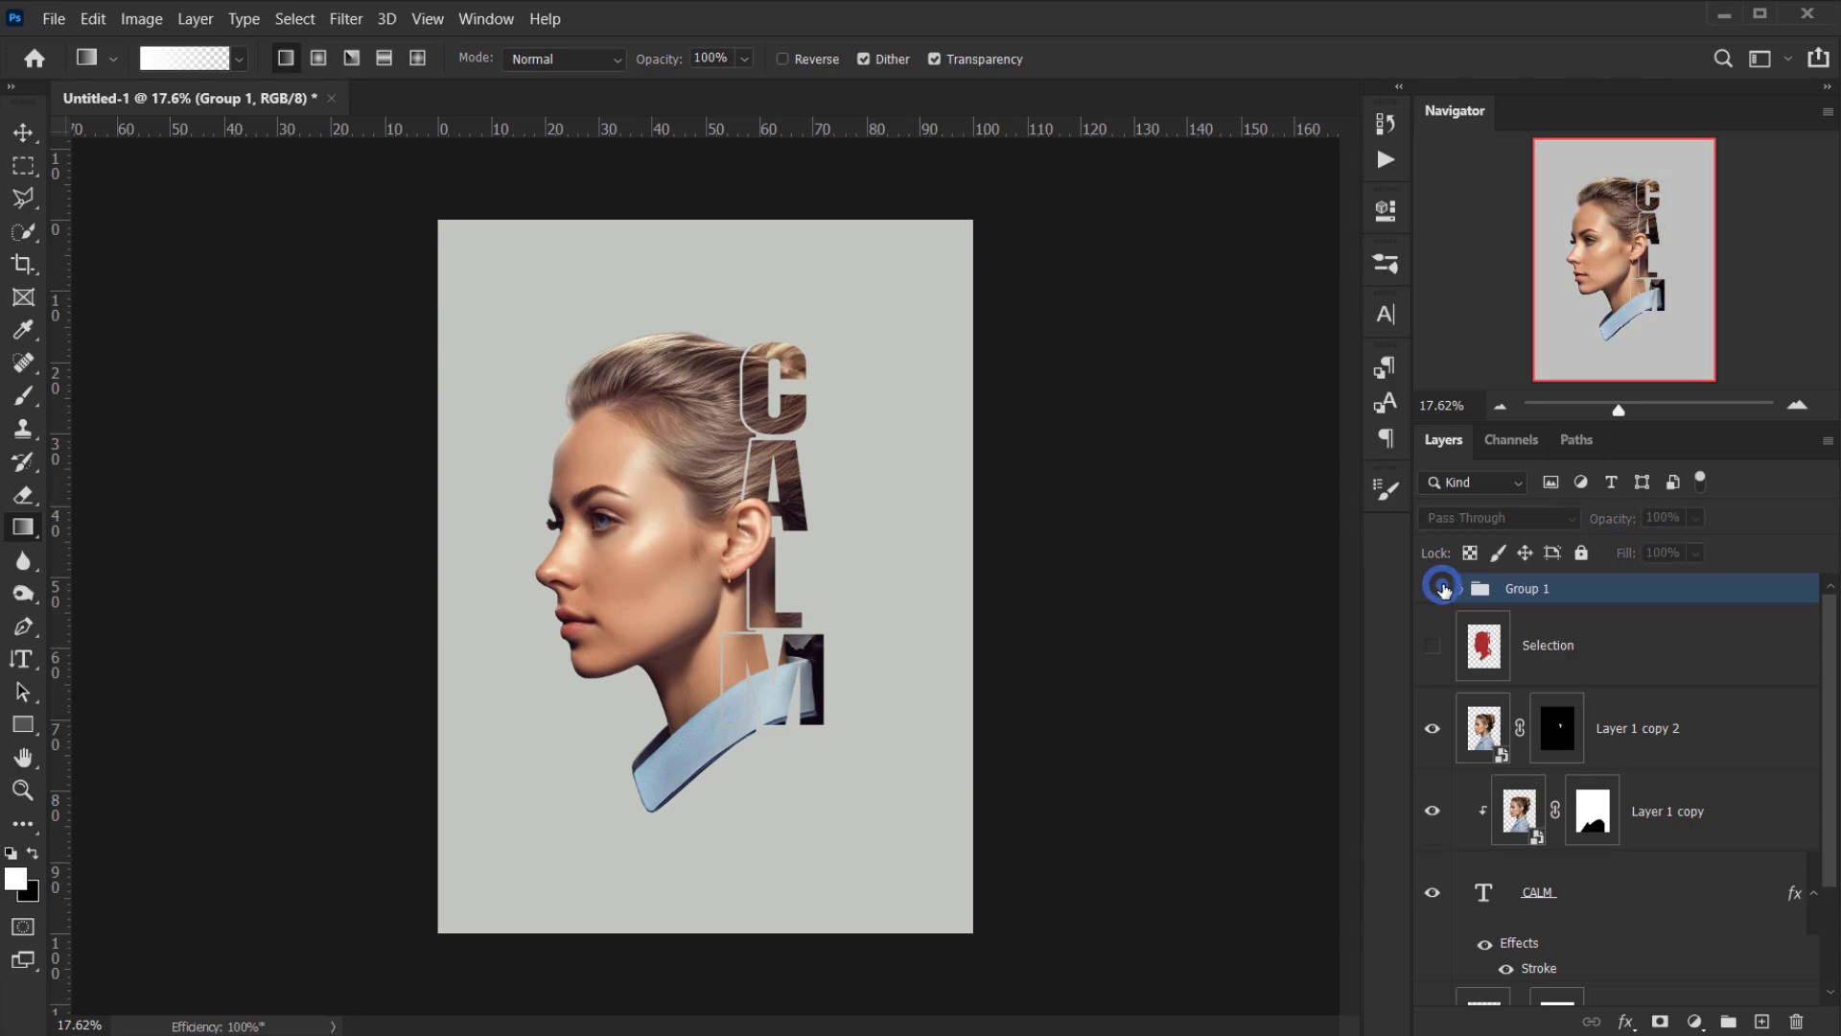
{"action": "left_click", "coordinate": [1442, 589]}
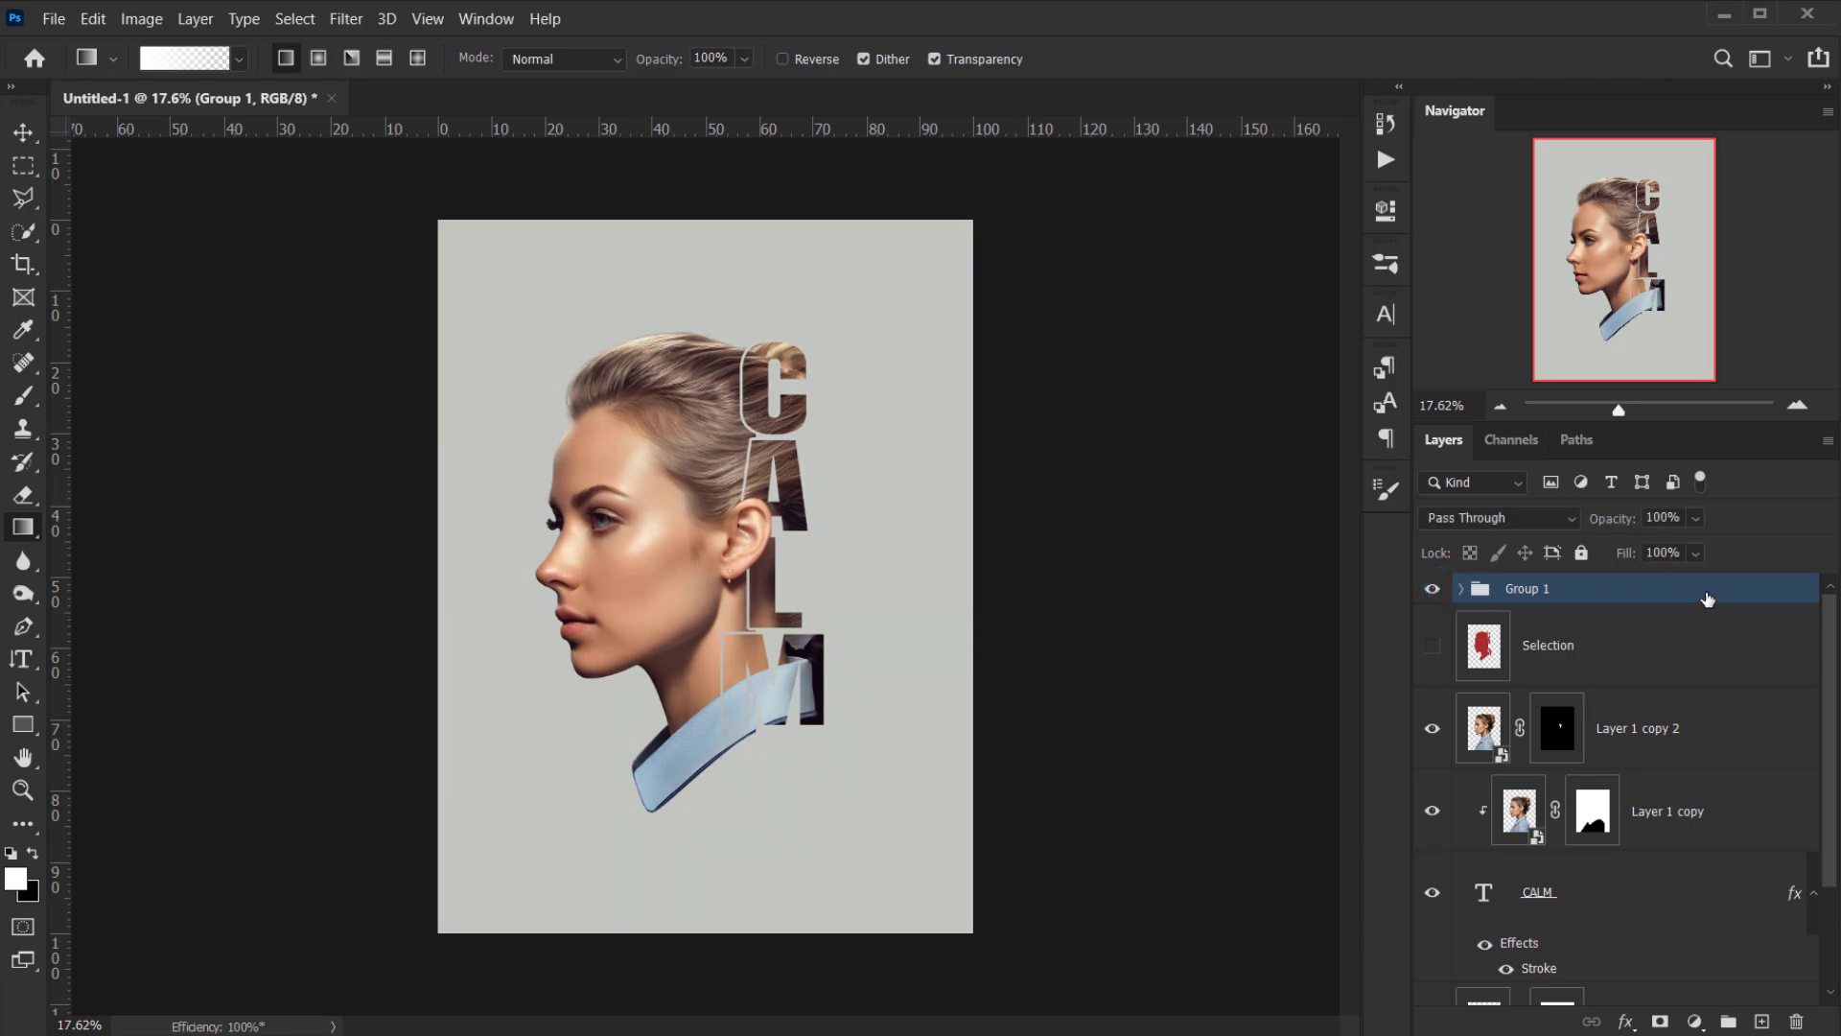
- Add a Solid Color fill layer above Levels 1 inside Group 1, using the golden brown color a07f41
{"action": "left_click", "coordinate": [1461, 589]}
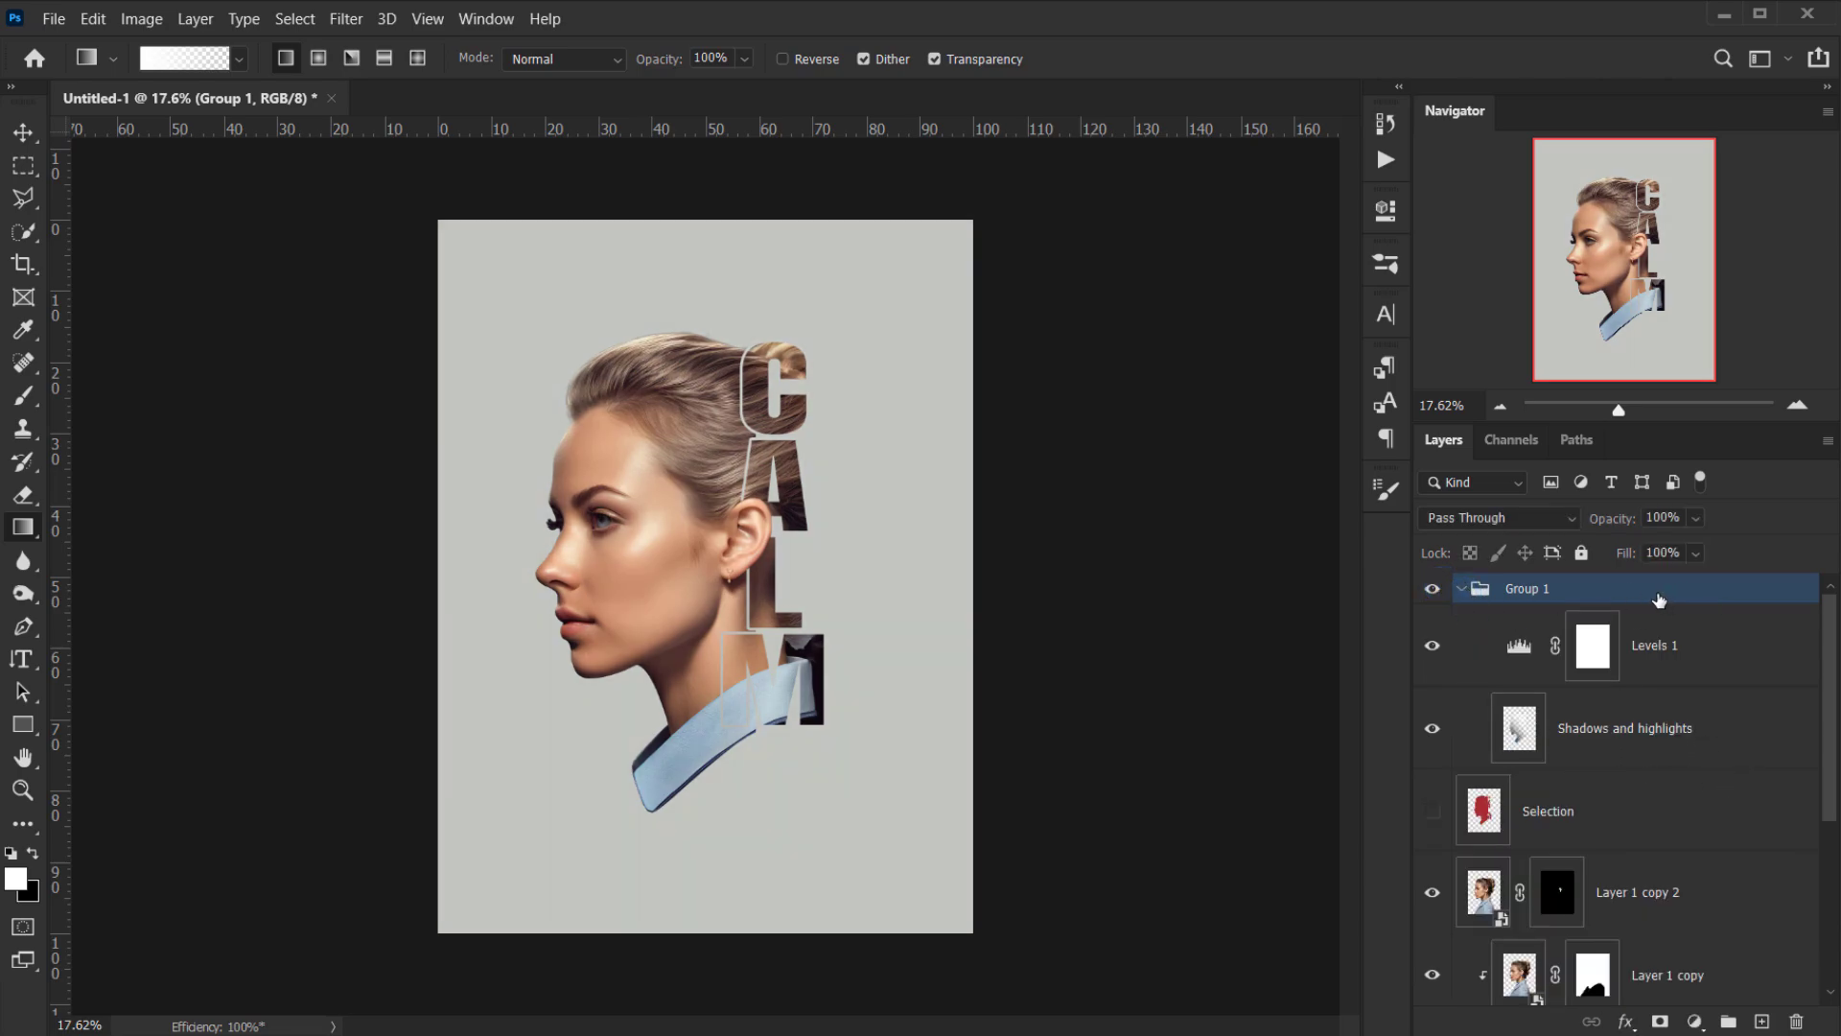
{"action": "left_click", "coordinate": [1683, 641]}
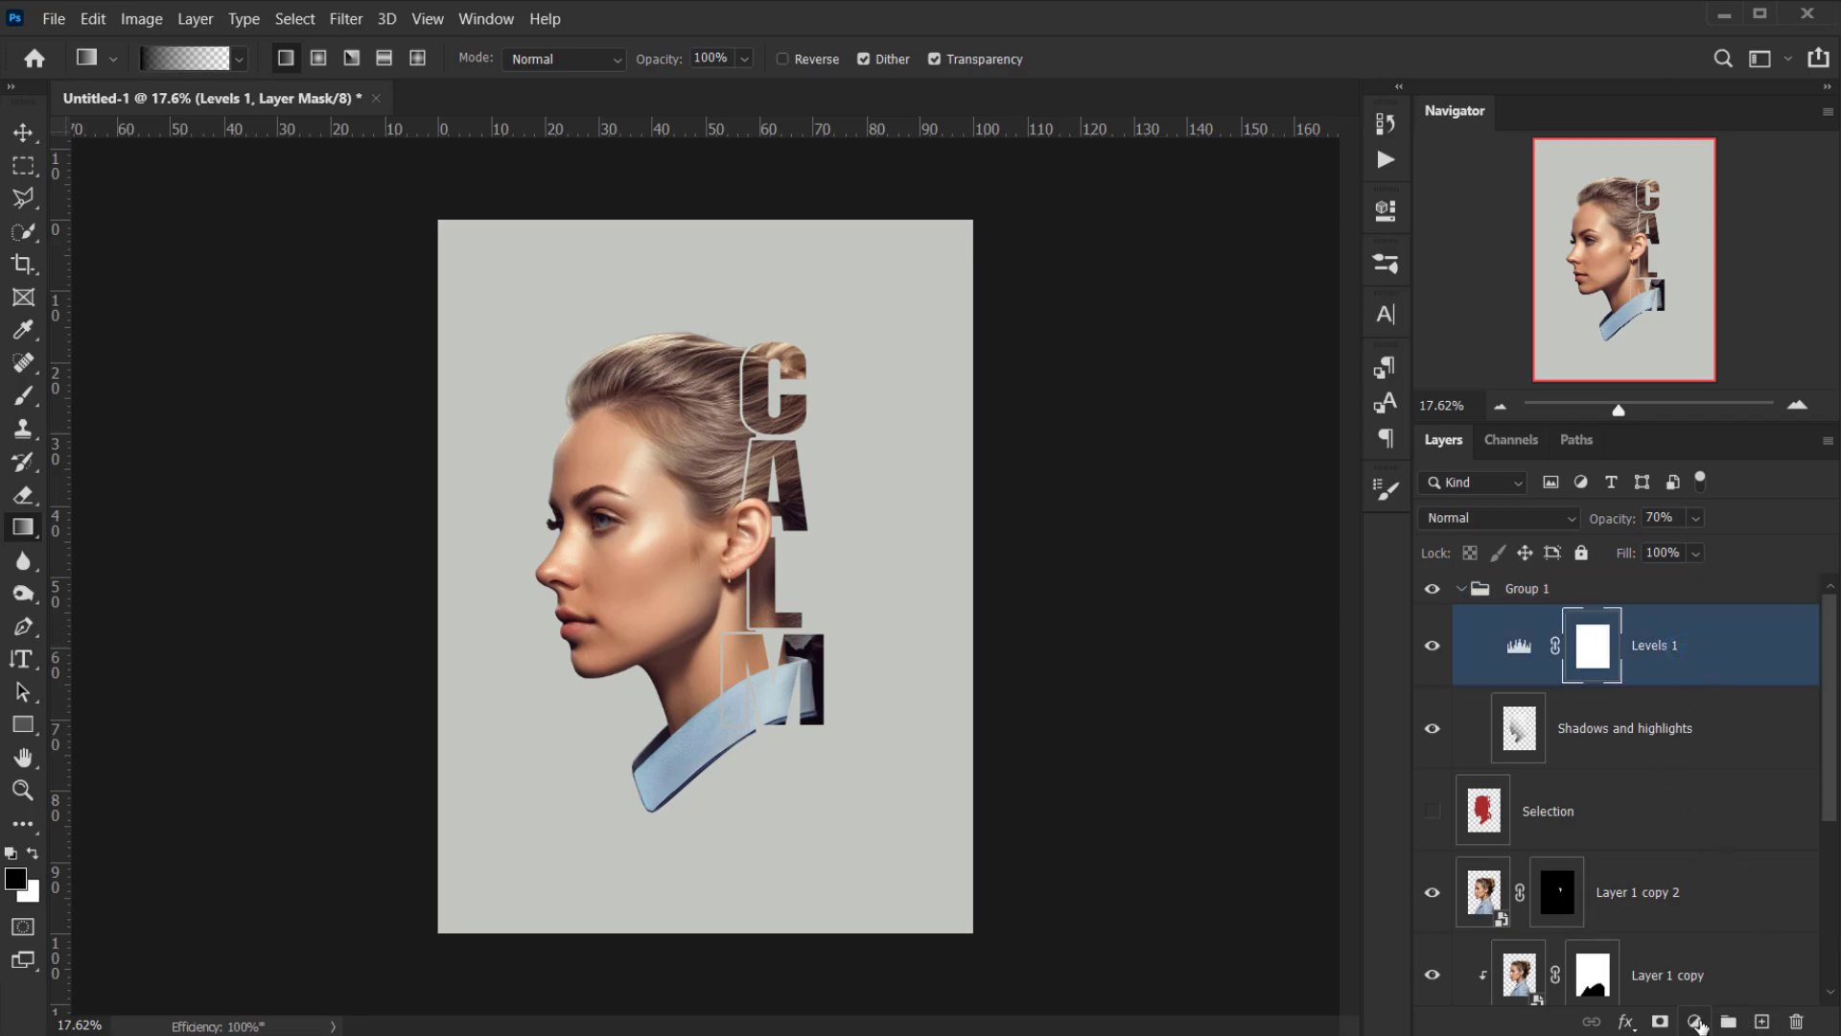
{"action": "left_click", "coordinate": [1695, 1022]}
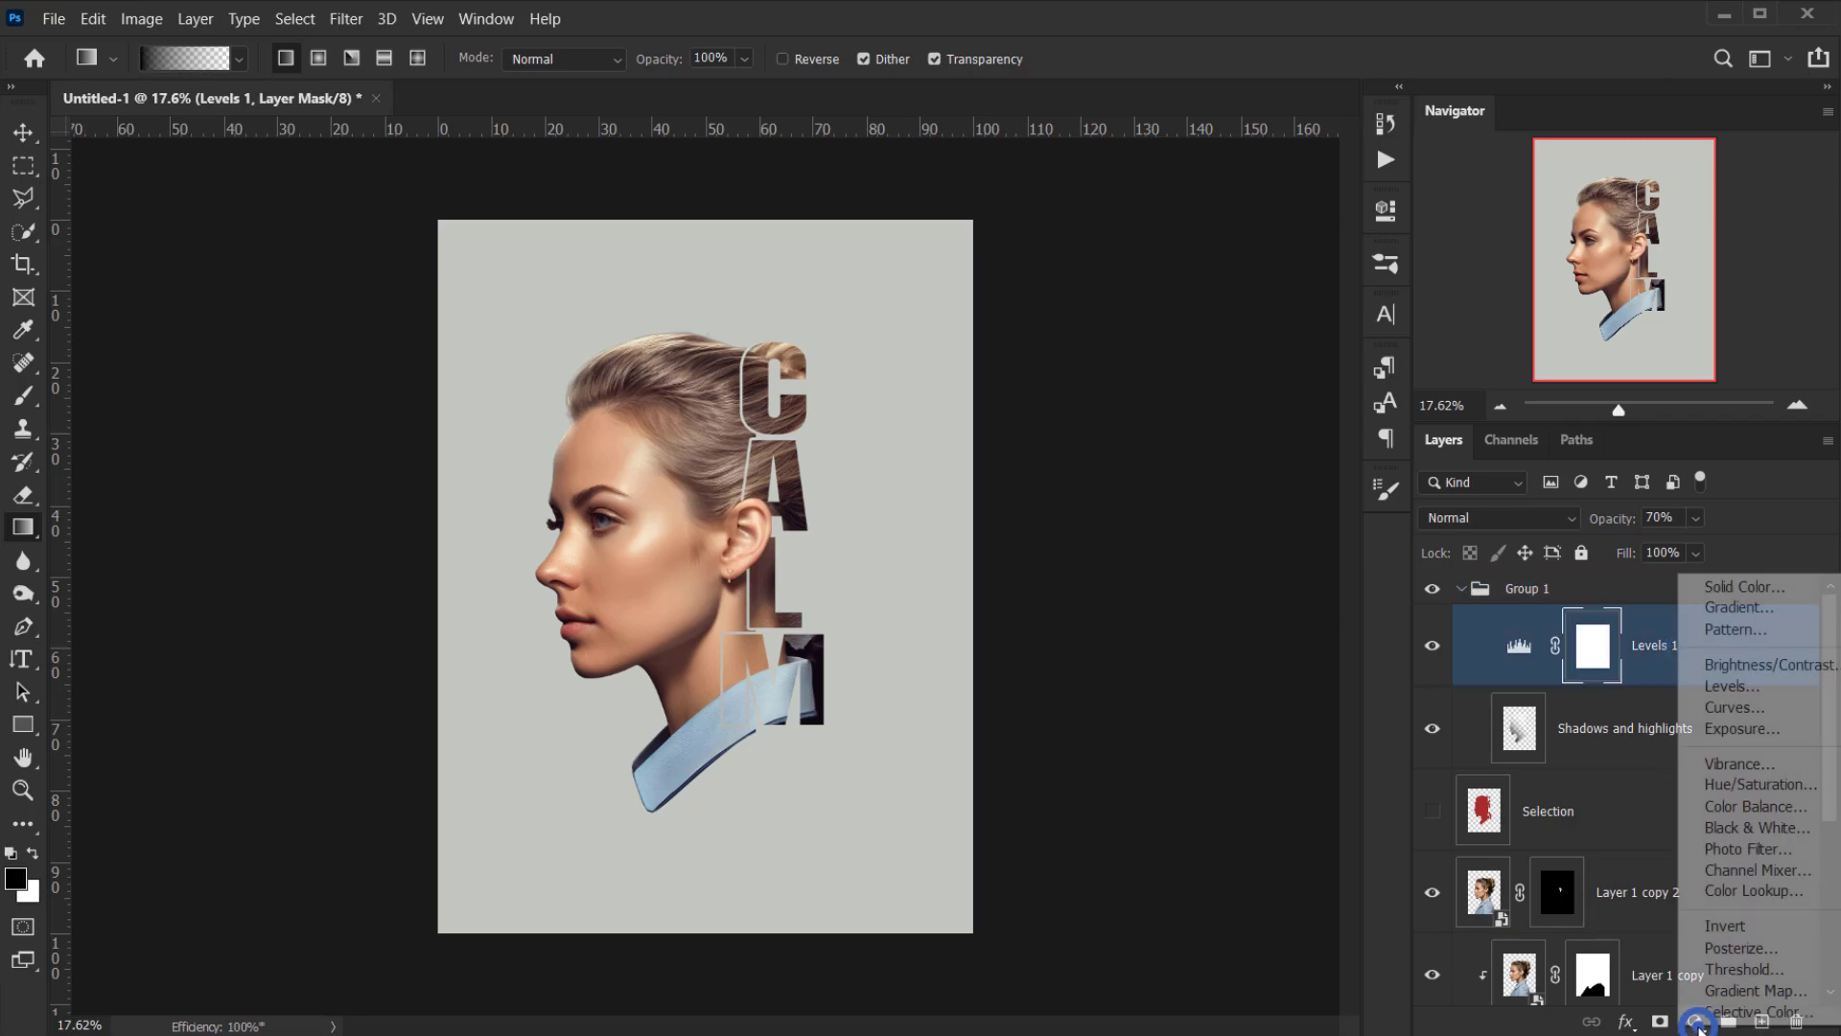
{"action": "left_click", "coordinate": [1757, 587]}
{"action": "left_click_drag", "start_coordinate": [1521, 581], "coordinate": [1538, 744]}
{"action": "left_click", "coordinate": [1352, 597]}
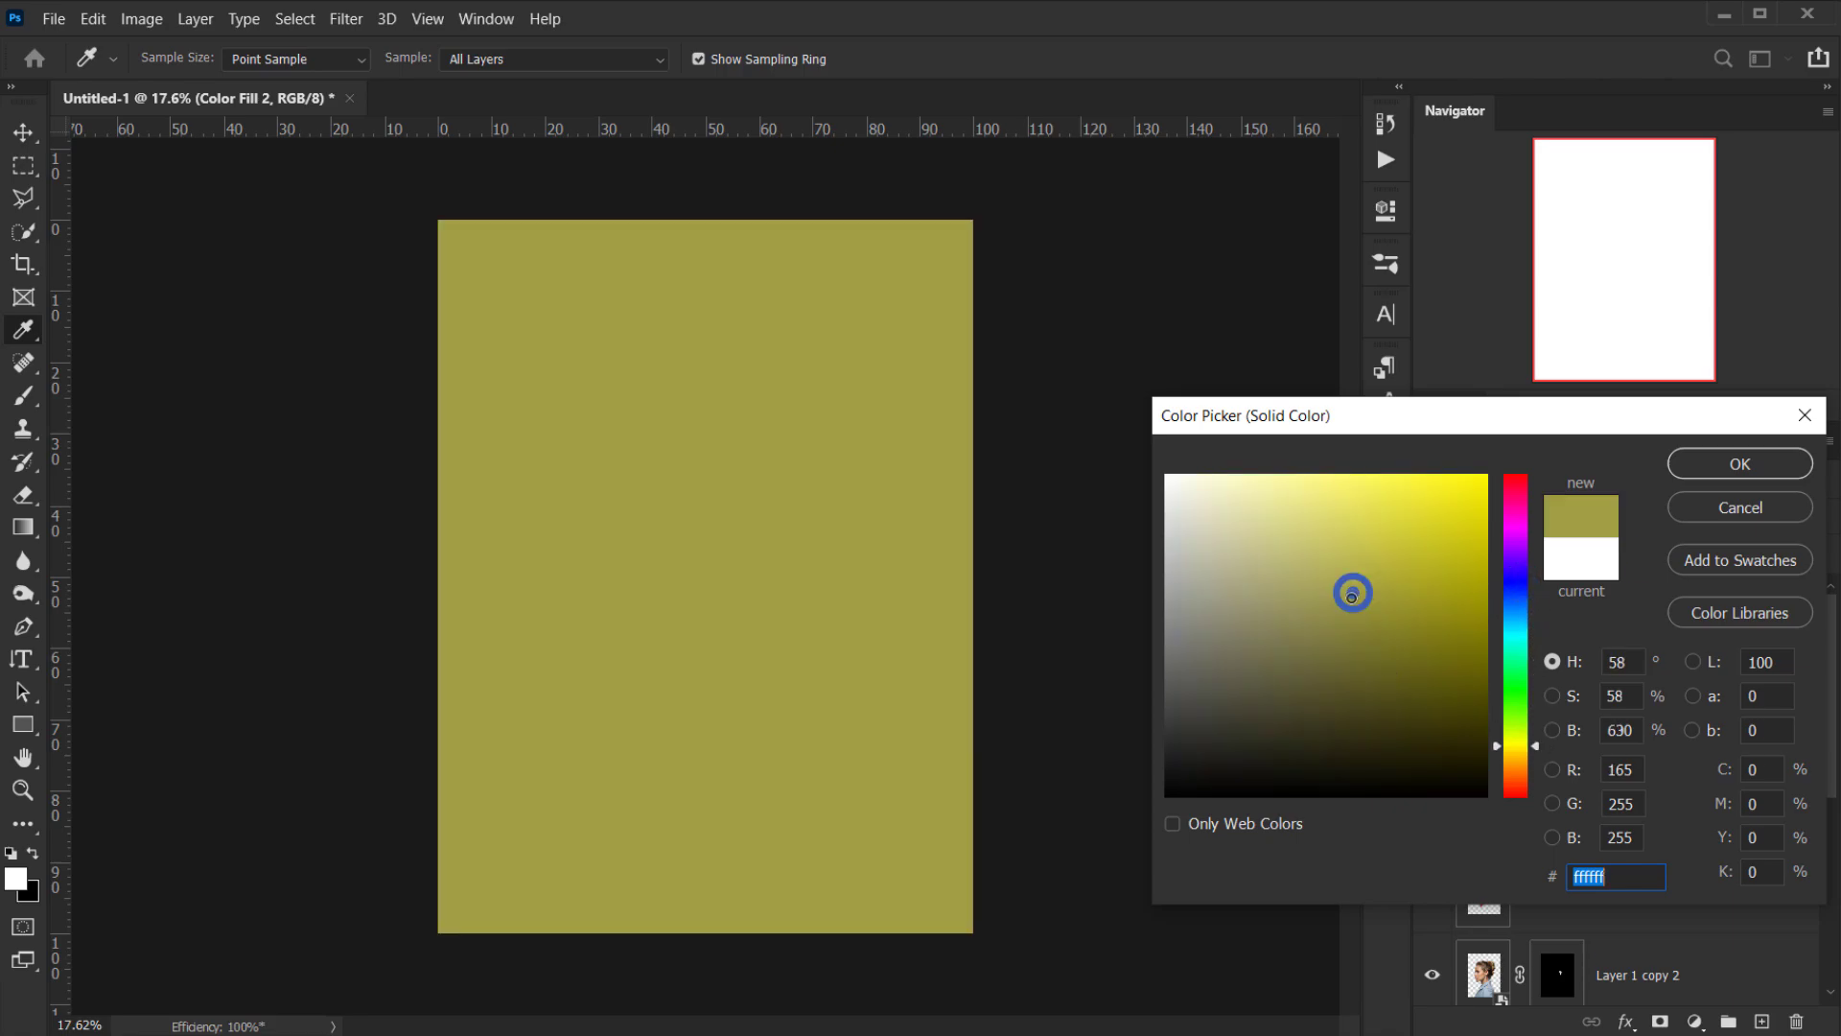
{"action": "left_click_drag", "start_coordinate": [1352, 597], "coordinate": [1363, 623]}
{"action": "left_click", "coordinate": [1516, 752]}
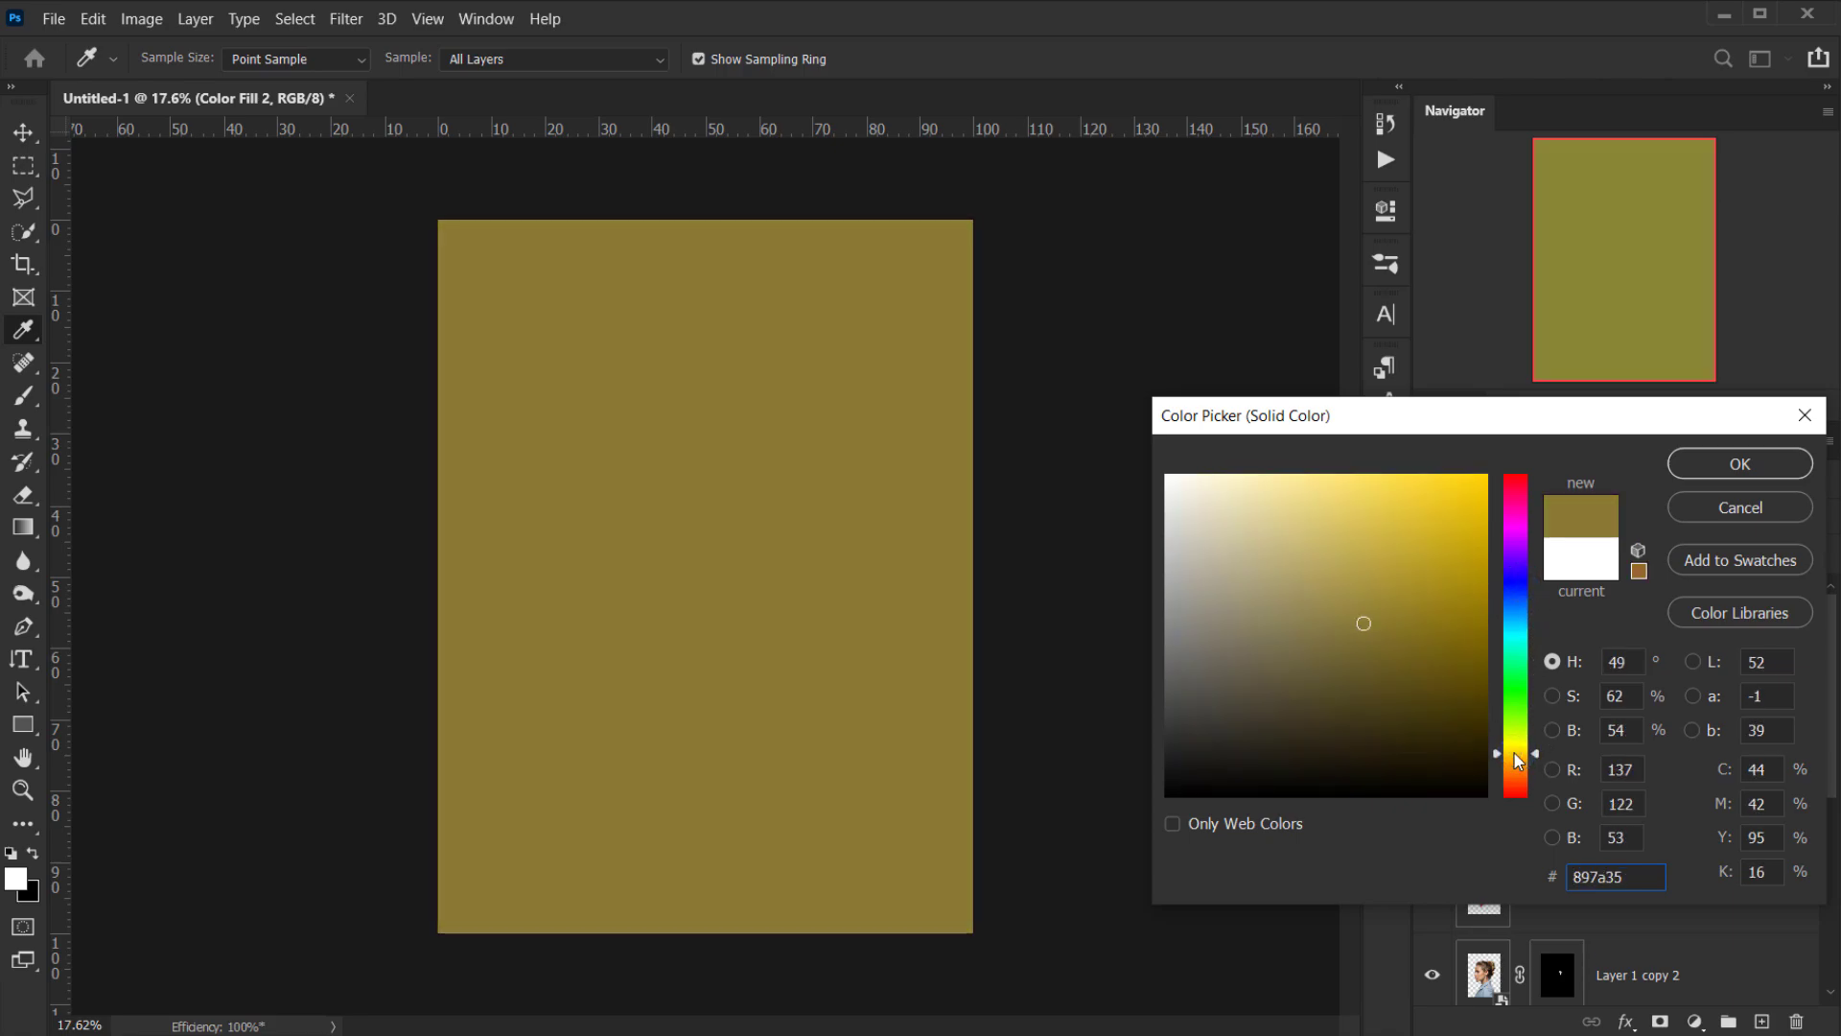
{"action": "left_click_drag", "start_coordinate": [1515, 752], "coordinate": [1511, 746]}
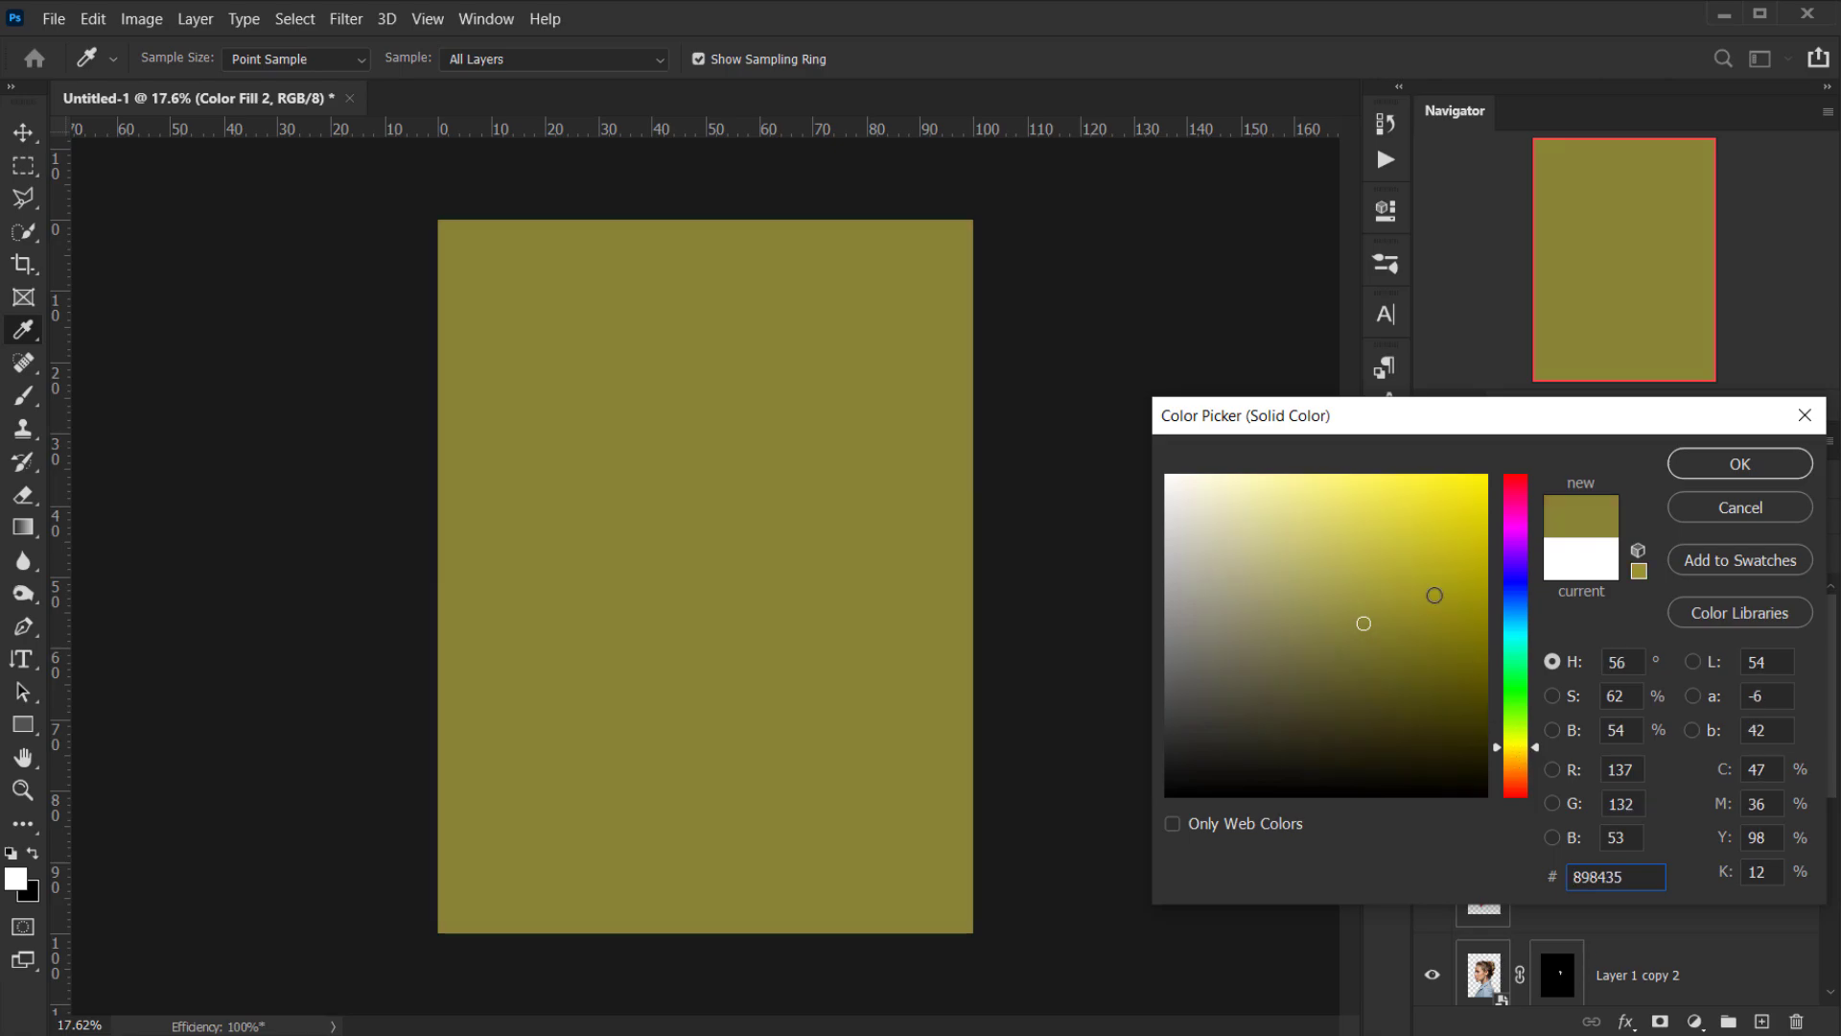
{"action": "mouse_move", "coordinate": [1434, 596]}
{"action": "left_mouse_down"}
{"action": "mouse_move", "coordinate": [1409, 576]}
{"action": "mouse_move", "coordinate": [1340, 642]}
{"action": "left_mouse_up"}
{"action": "left_click", "coordinate": [1519, 763]}
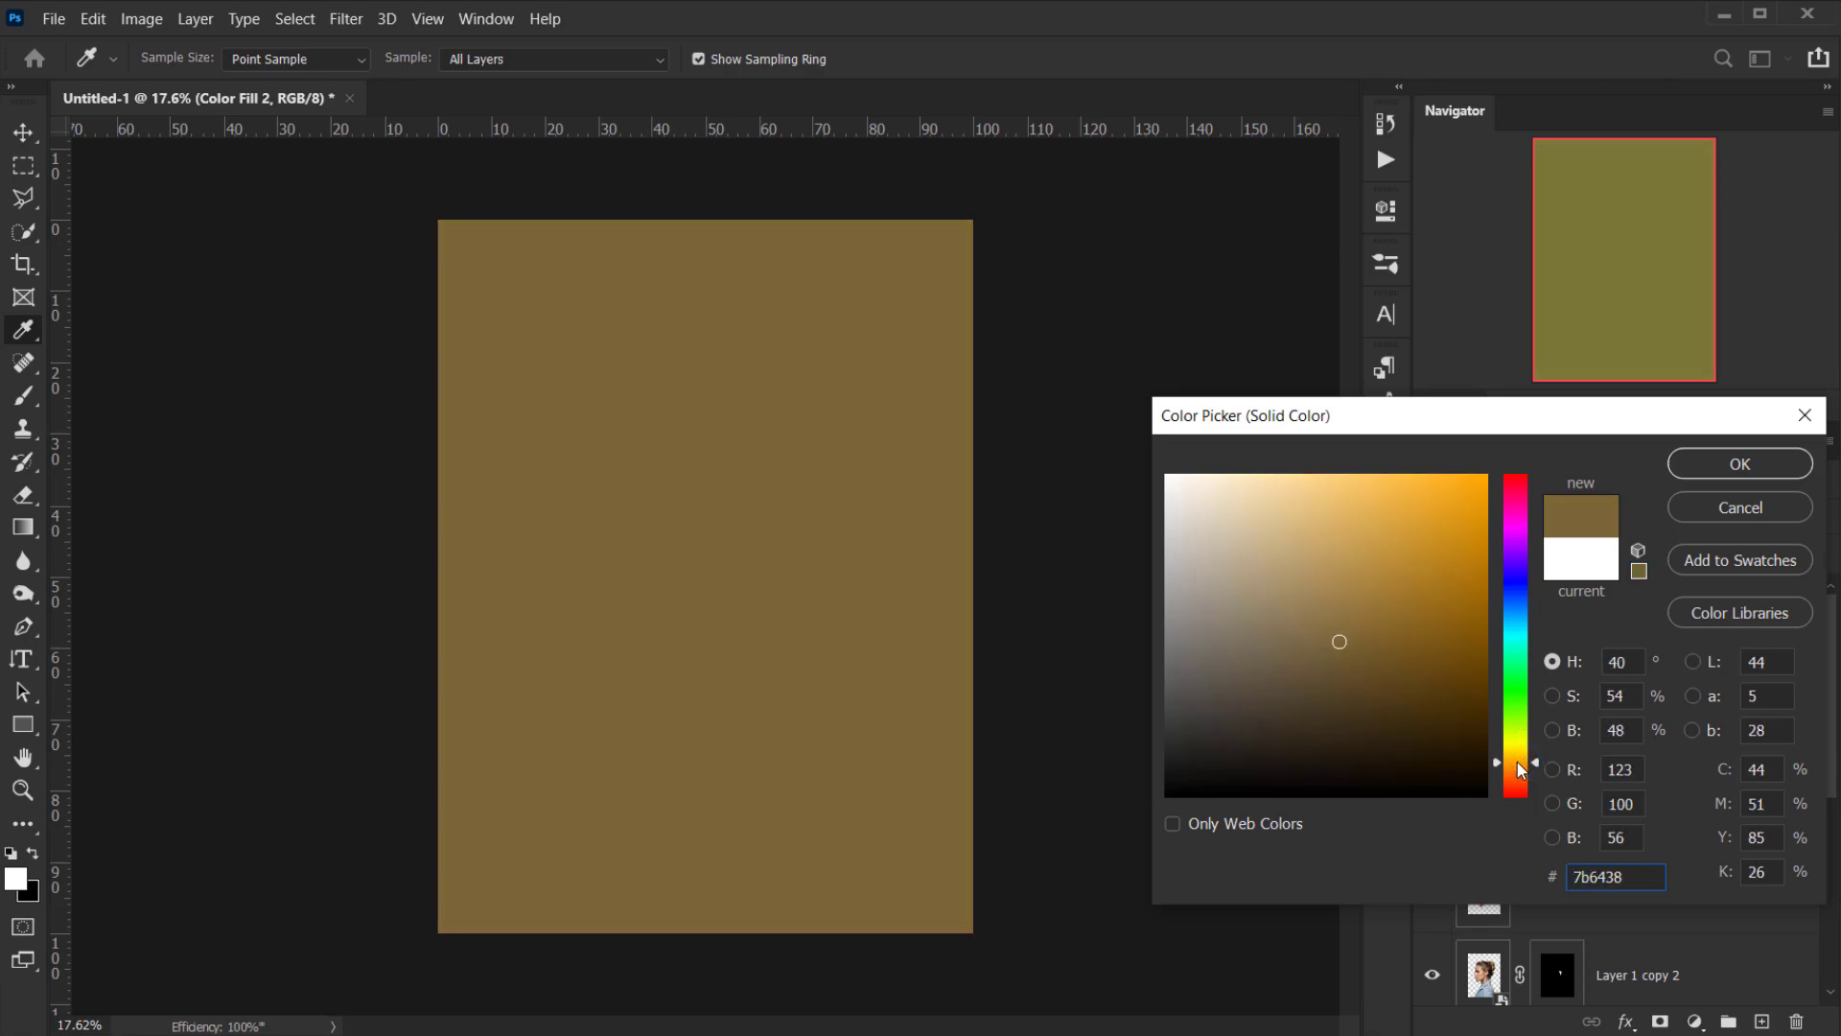
{"action": "left_click", "coordinate": [1358, 595]}
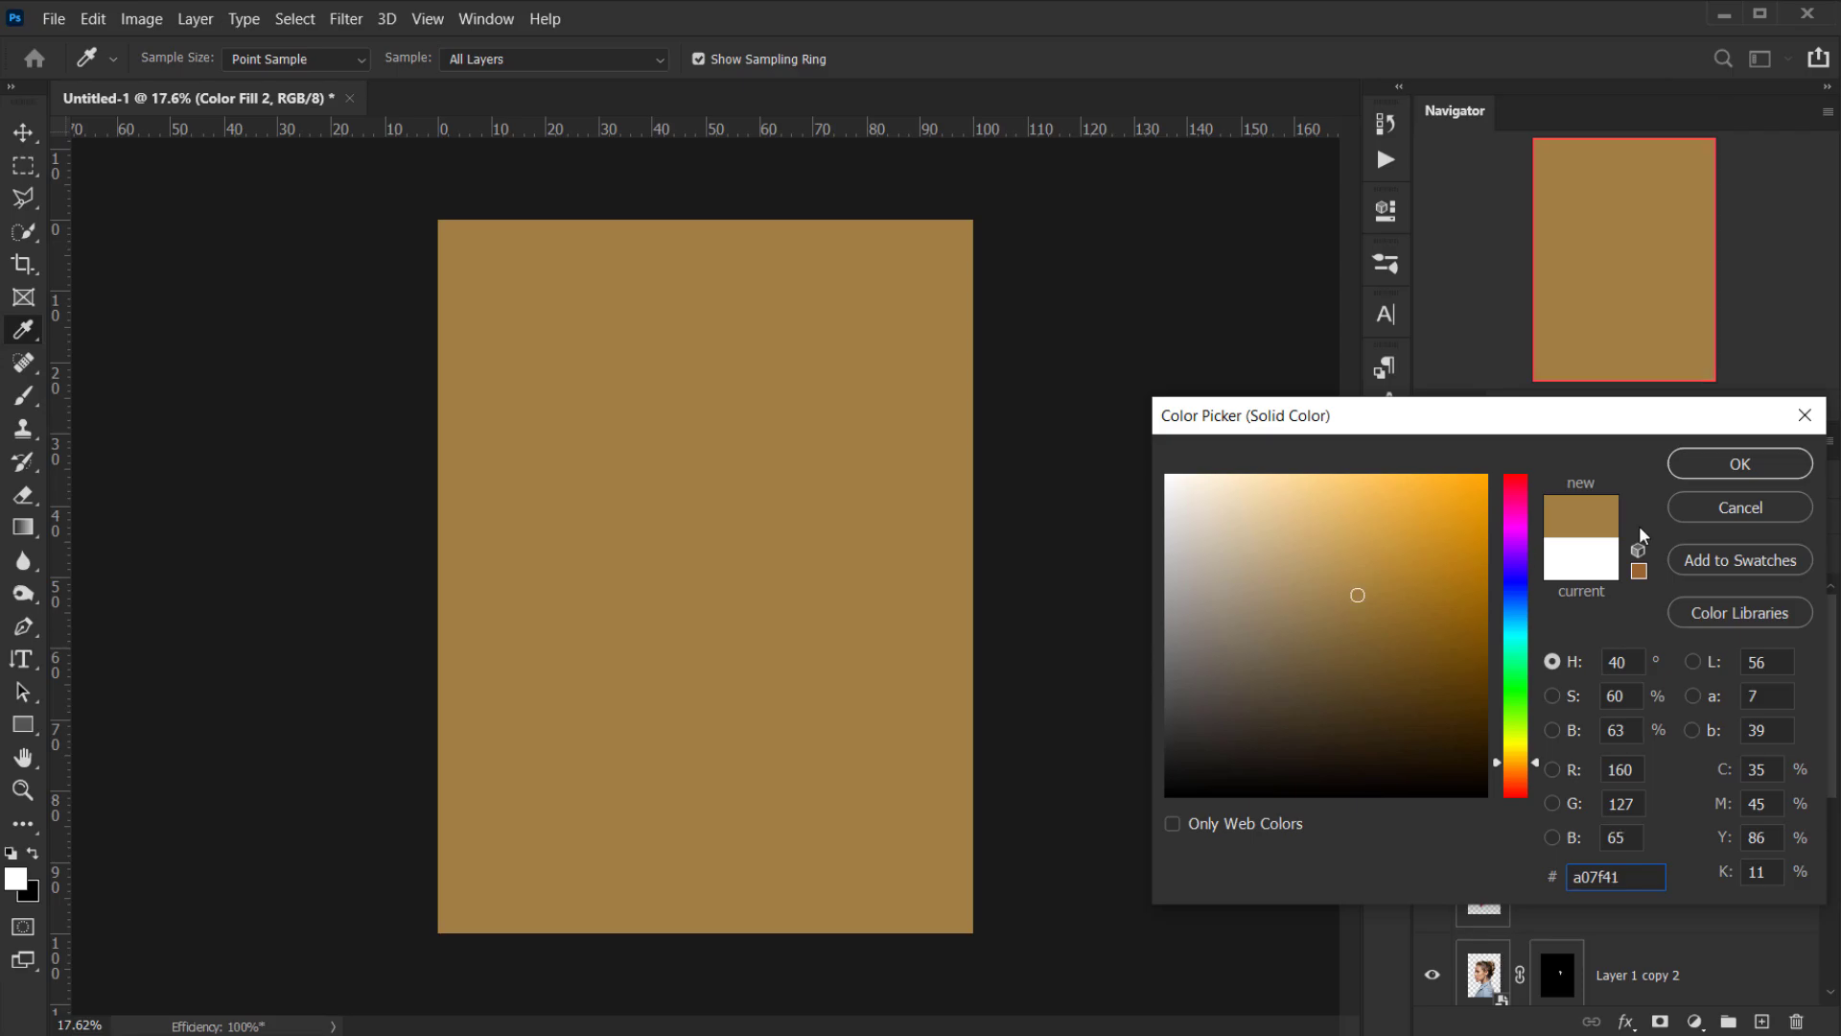
{"action": "left_click", "coordinate": [1728, 464]}
- Set the golden brown fill layer's blend mode to Exclusion and its opacity to 18%
{"action": "left_click", "coordinate": [1486, 518]}
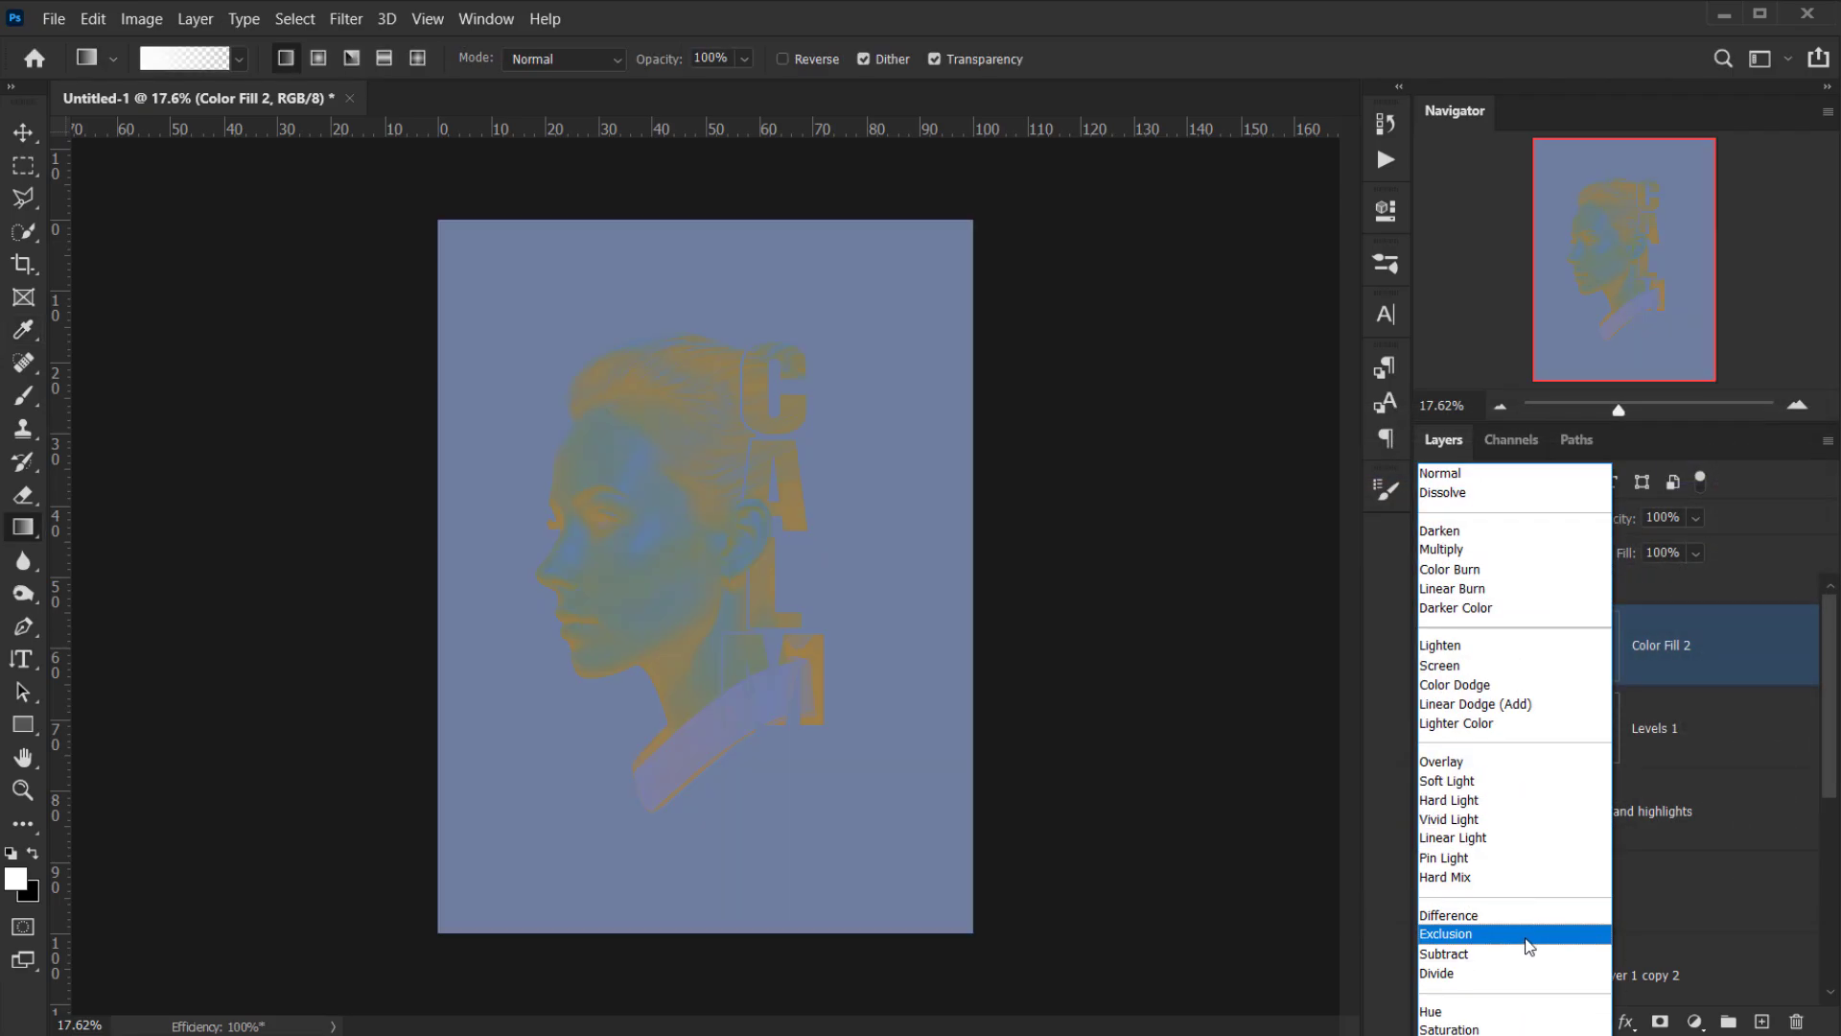
{"action": "left_click", "coordinate": [1531, 938]}
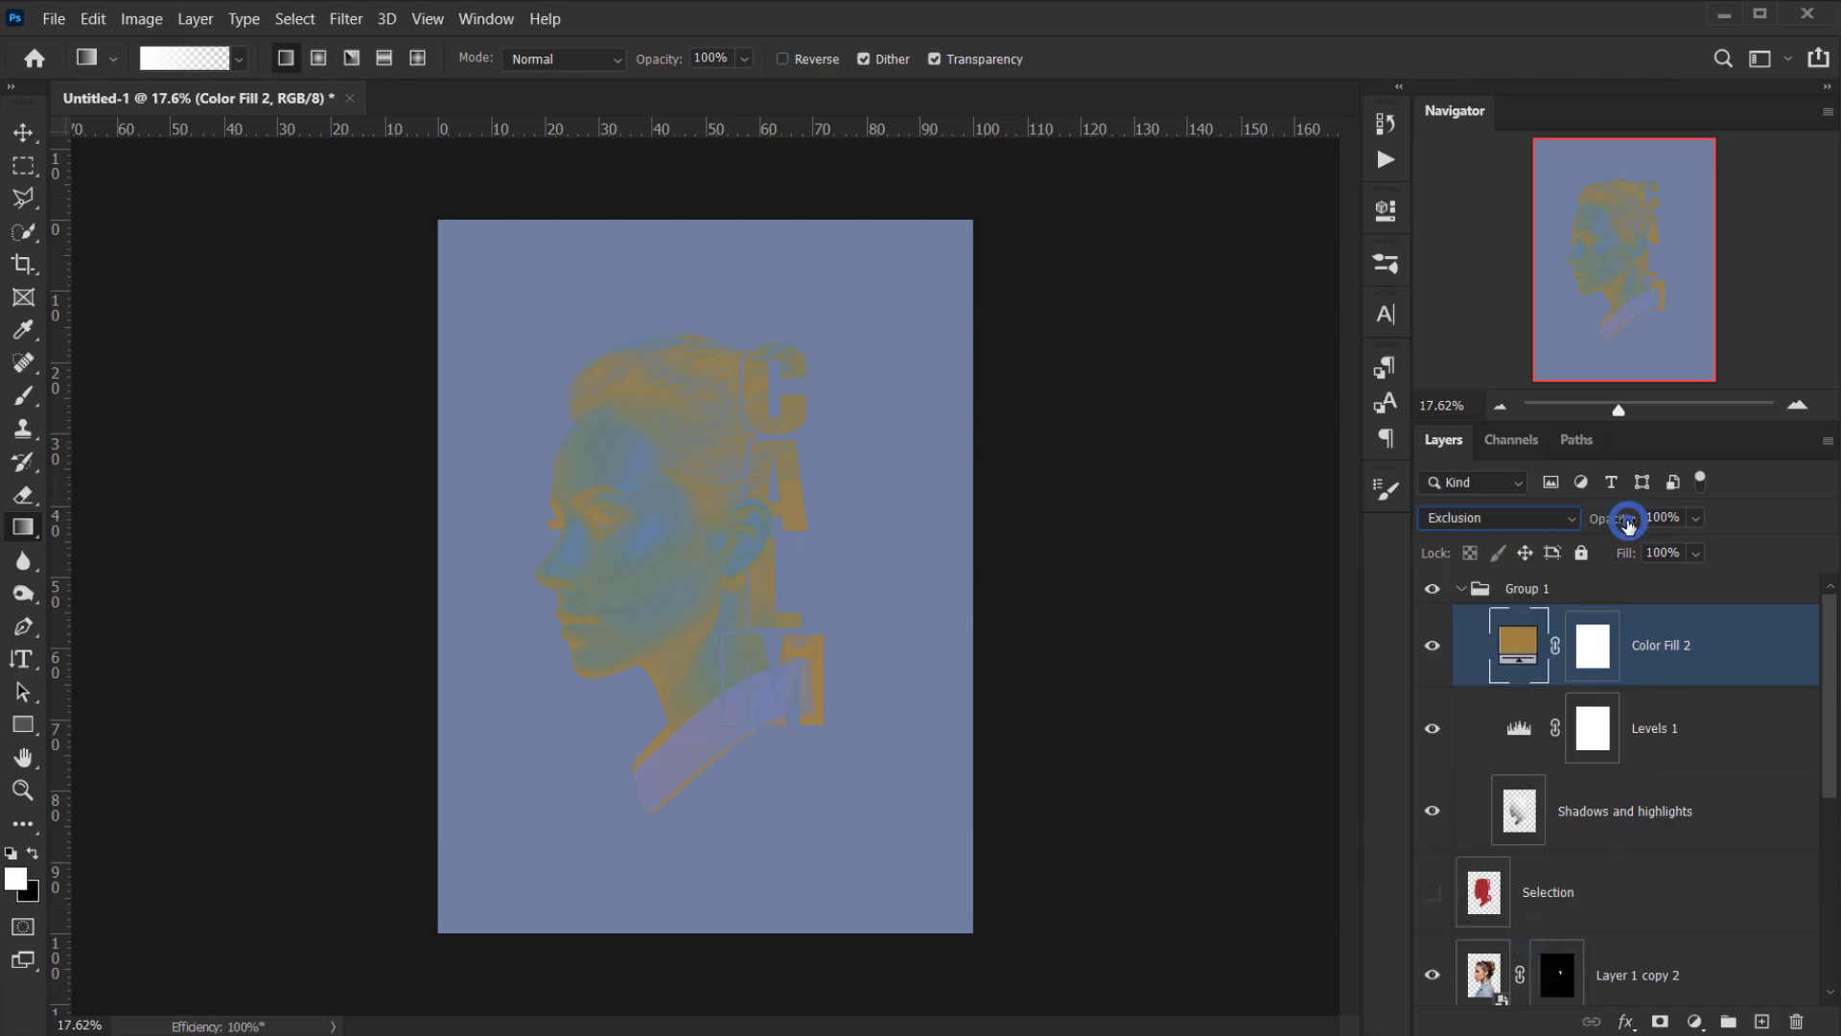
{"action": "left_click_drag", "start_coordinate": [1635, 518], "coordinate": [1525, 523]}
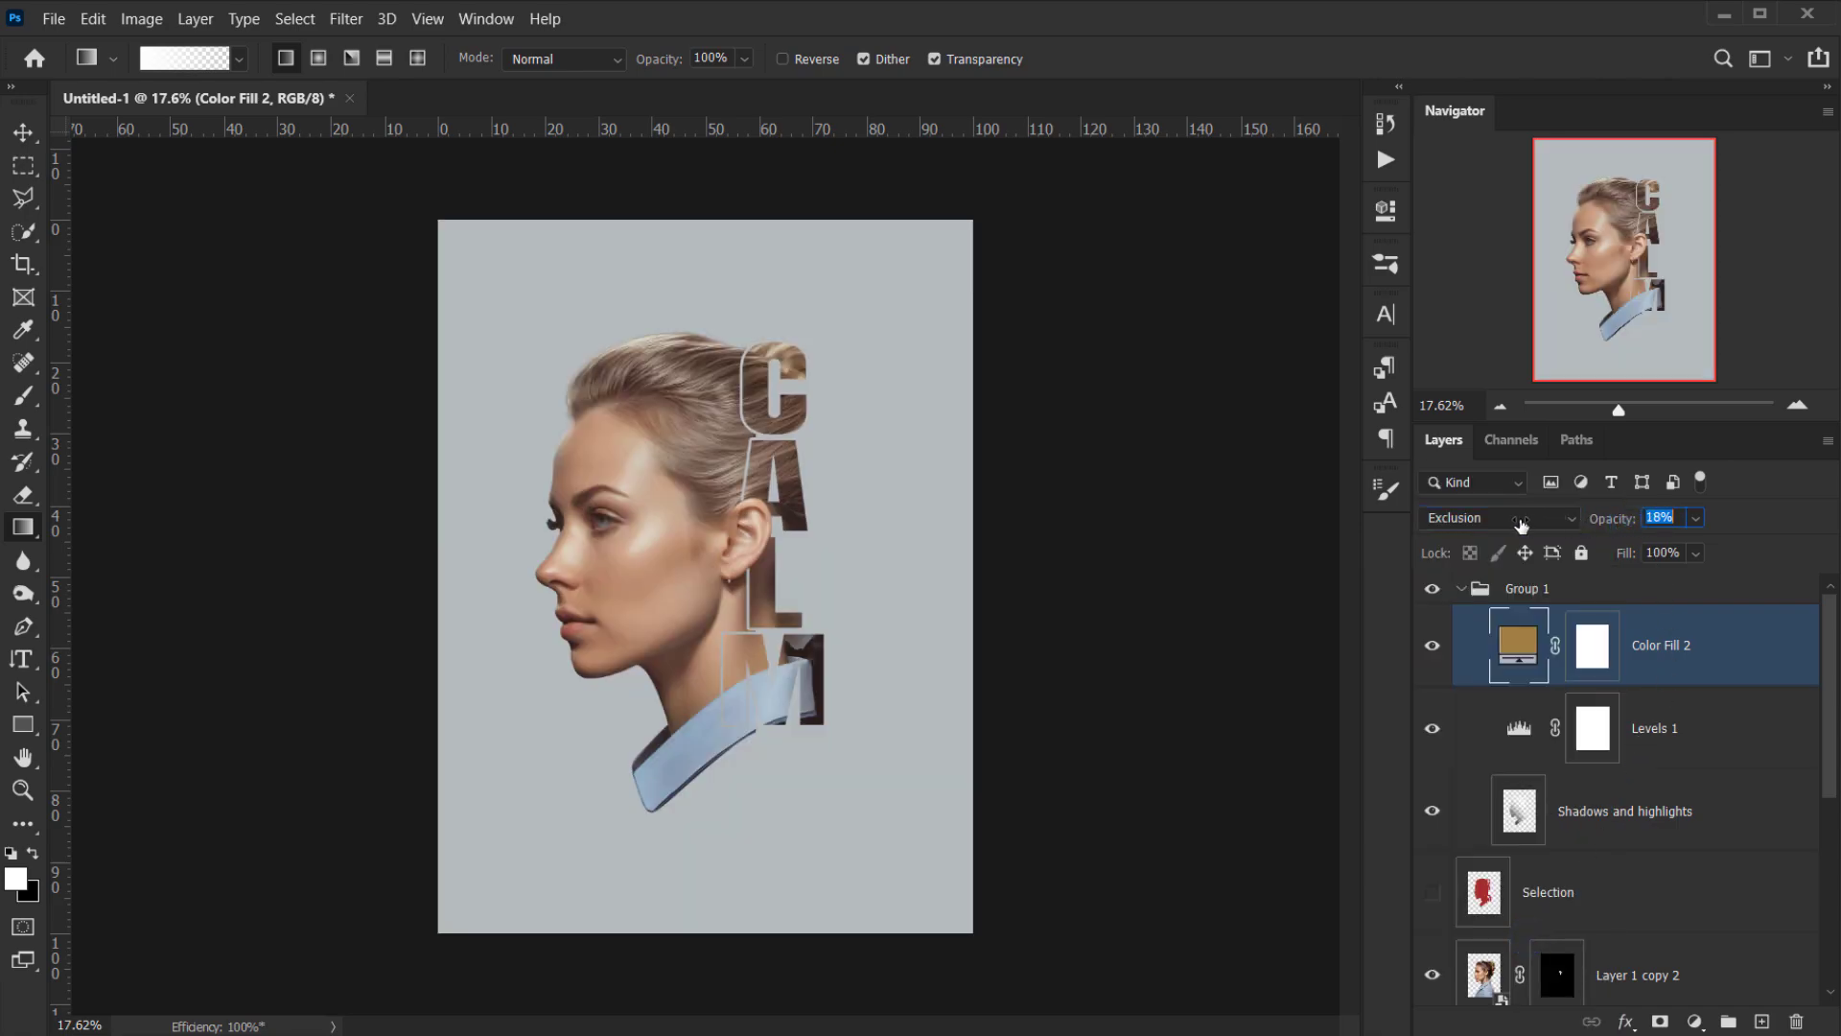
- Collapse Group 1 and compare the color-graded composition with the group hidden and shown
{"action": "left_click", "coordinate": [1467, 587]}
{"action": "left_click", "coordinate": [1467, 588]}
{"action": "left_click", "coordinate": [1430, 587]}
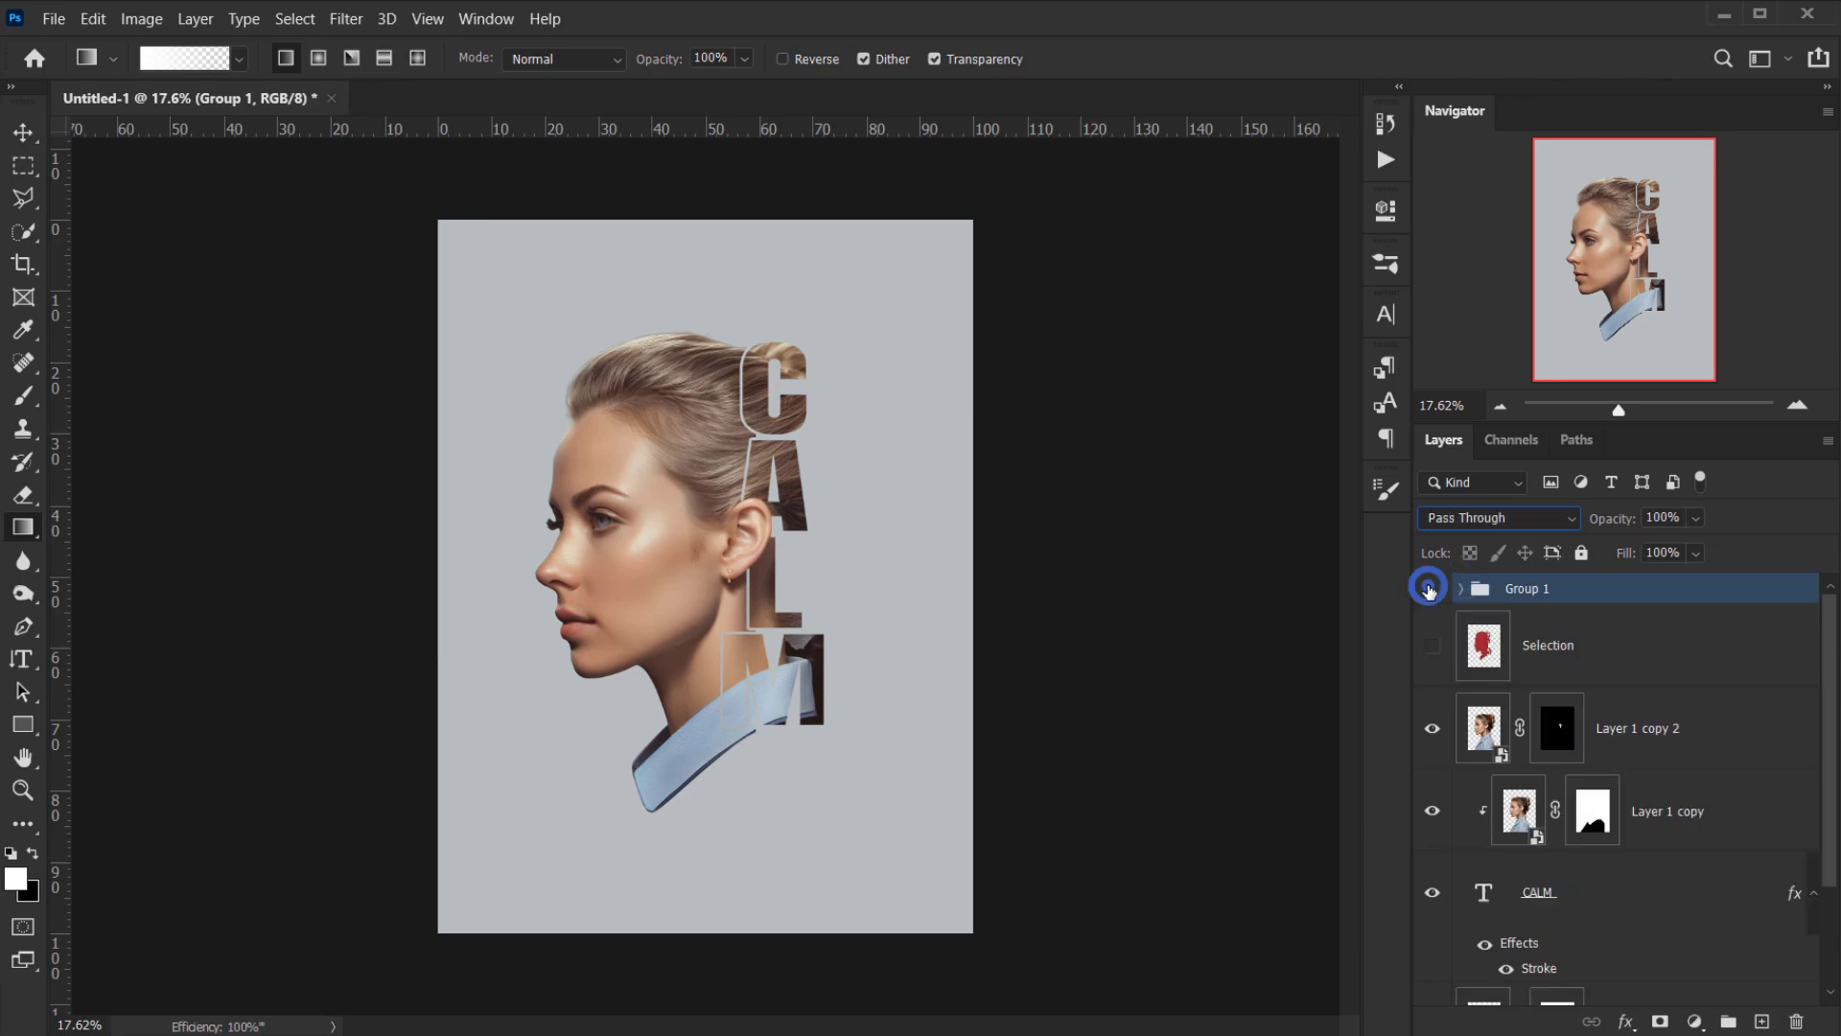
{"action": "left_click", "coordinate": [1430, 588]}
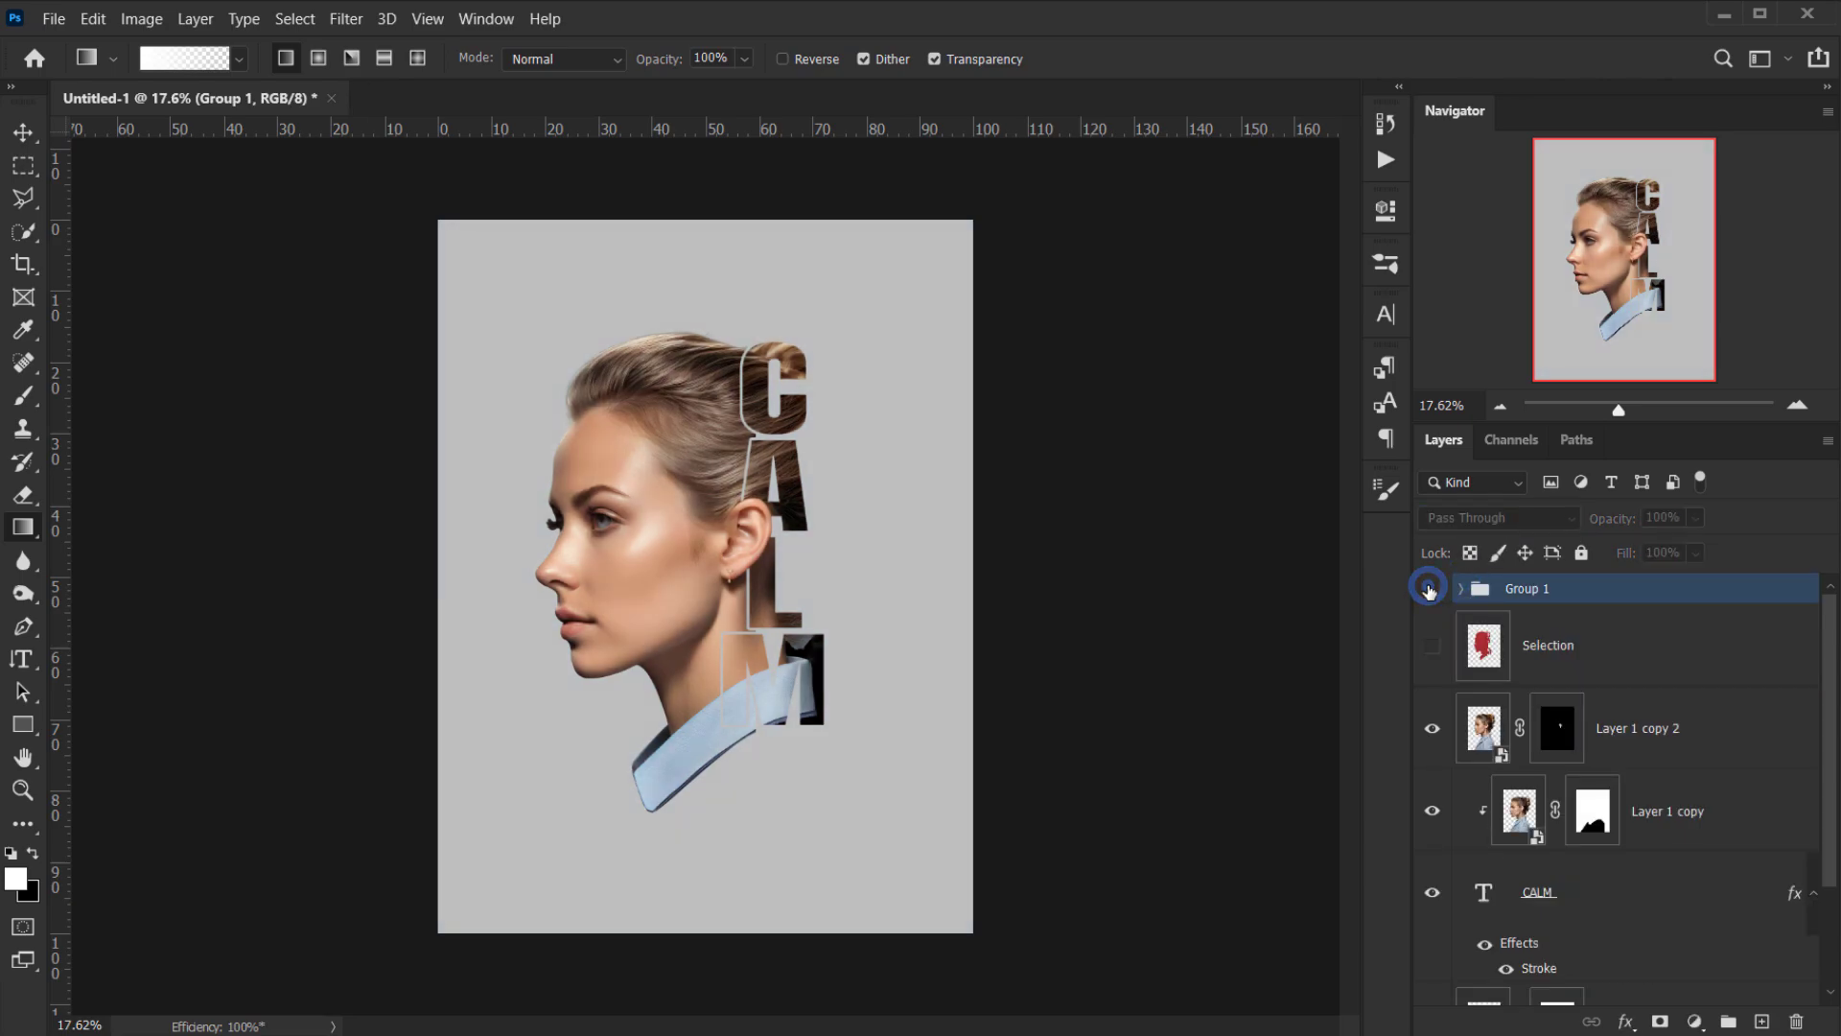
{"action": "left_click", "coordinate": [1429, 589]}
{"action": "left_click", "coordinate": [1429, 588]}
{"action": "left_click", "coordinate": [1430, 589]}
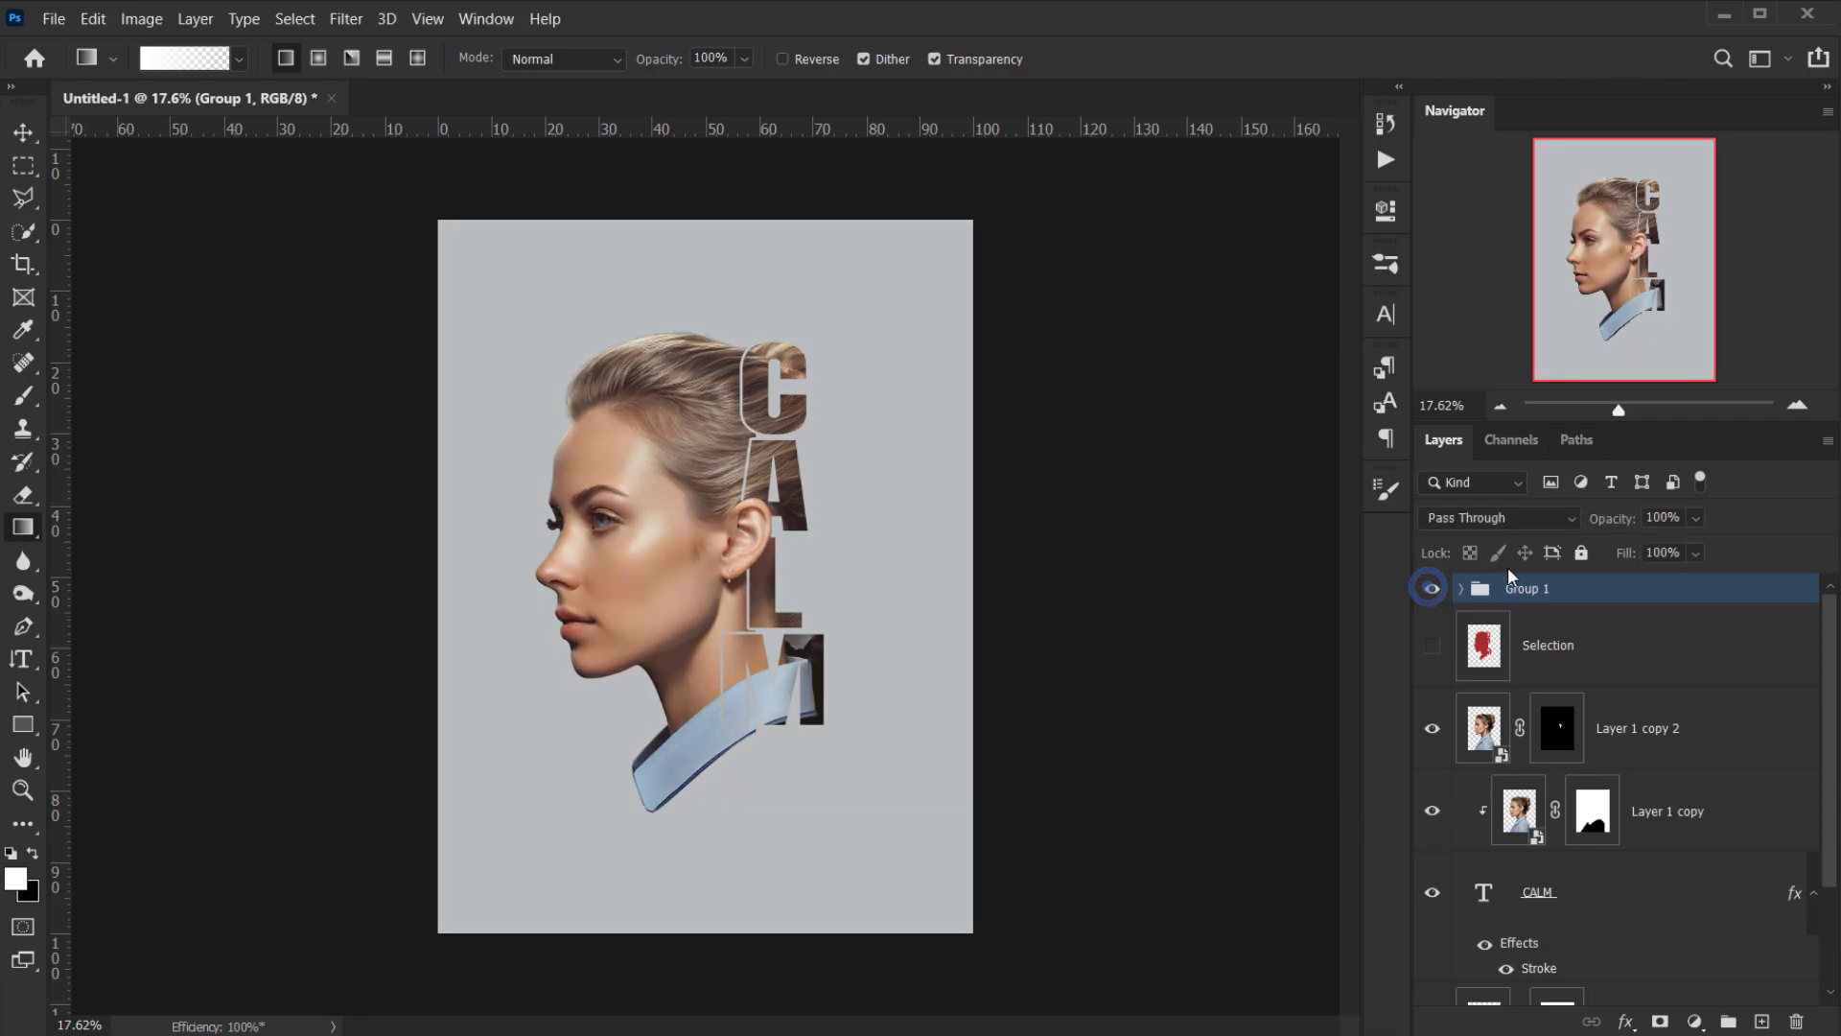